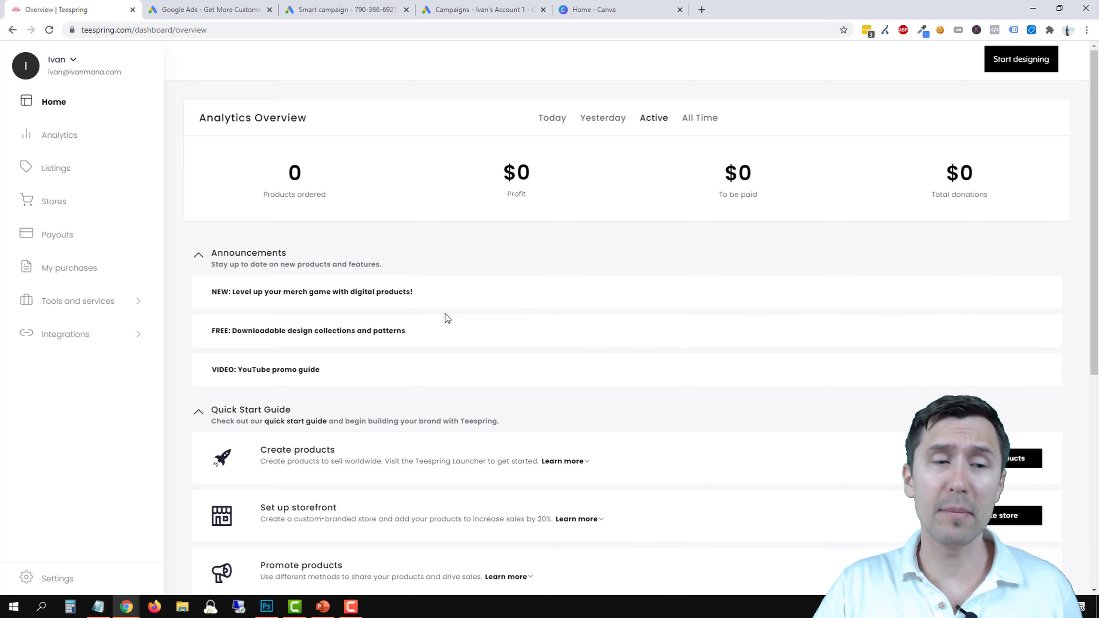
# Open the account settings and go to the section for setting the PayPal address.
pyautogui.click(63, 580)
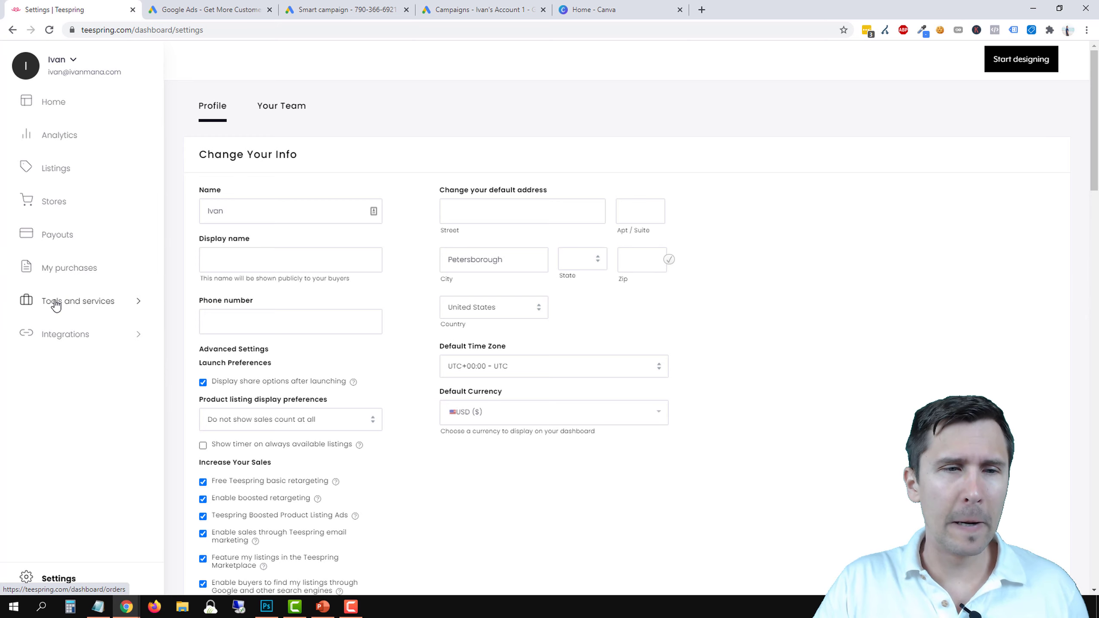
pyautogui.click(105, 301)
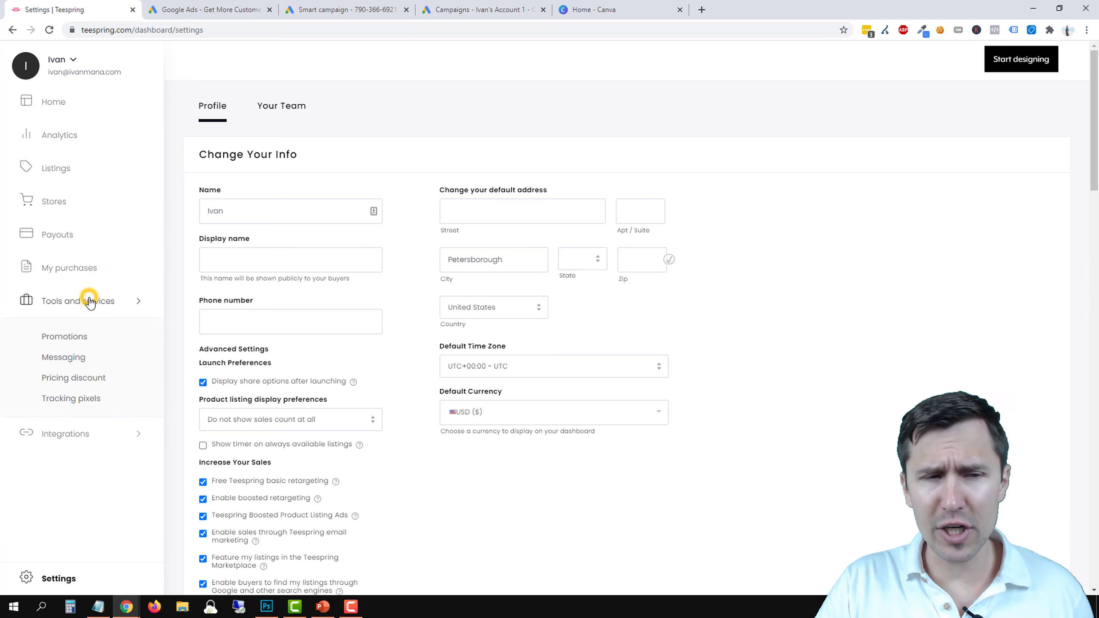
pyautogui.click(92, 299)
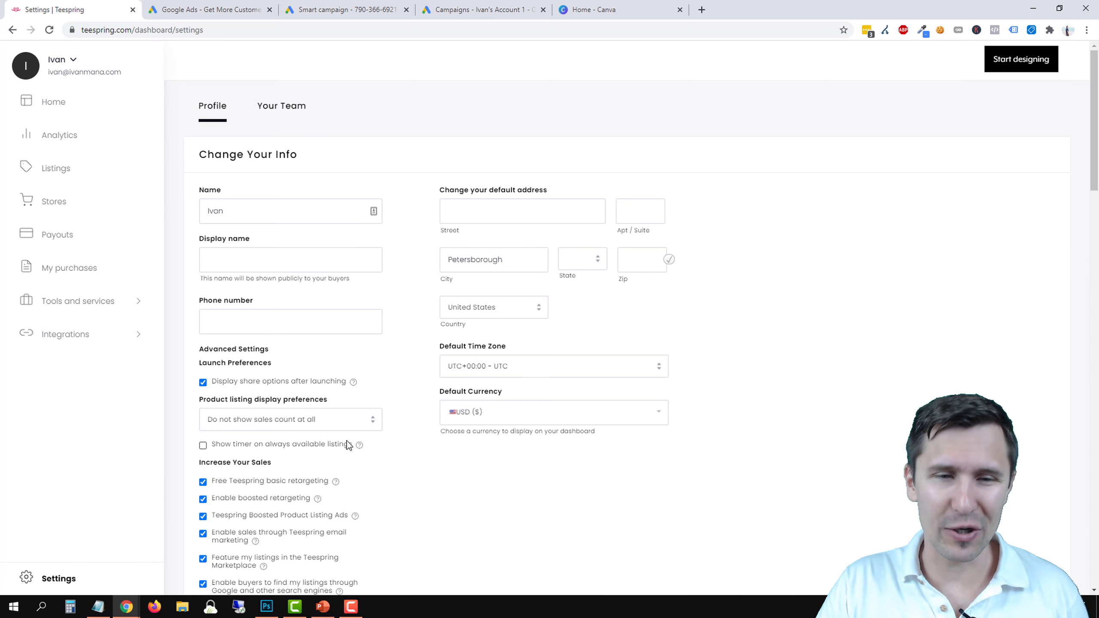
pyautogui.scroll(-6, 392, 307)
pyautogui.scroll(-12, 393, 308)
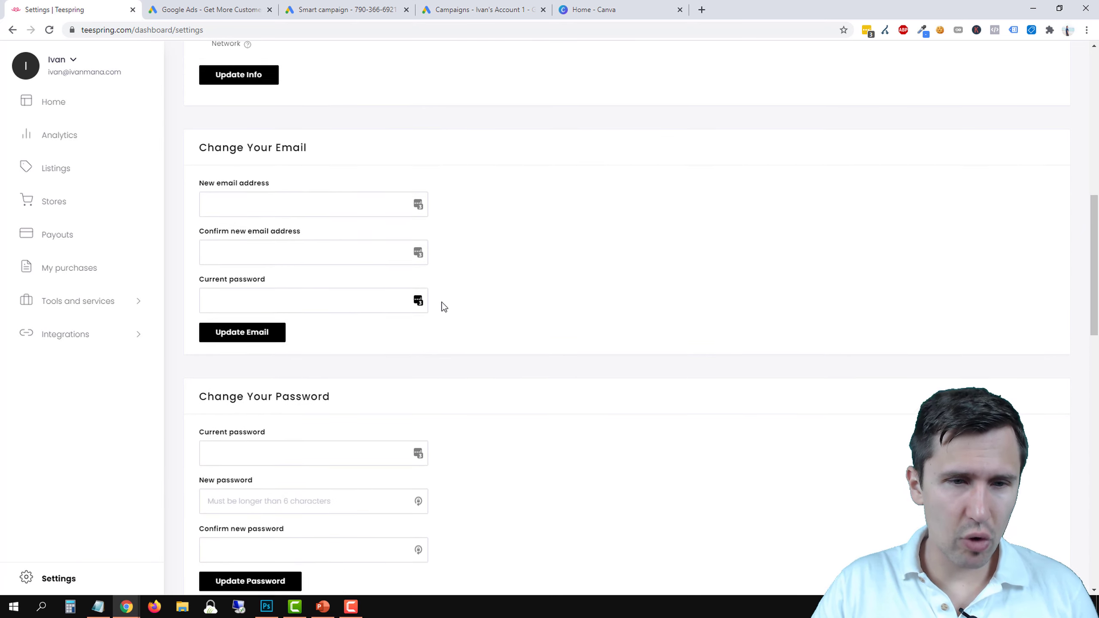
pyautogui.scroll(-2, 310, 287)
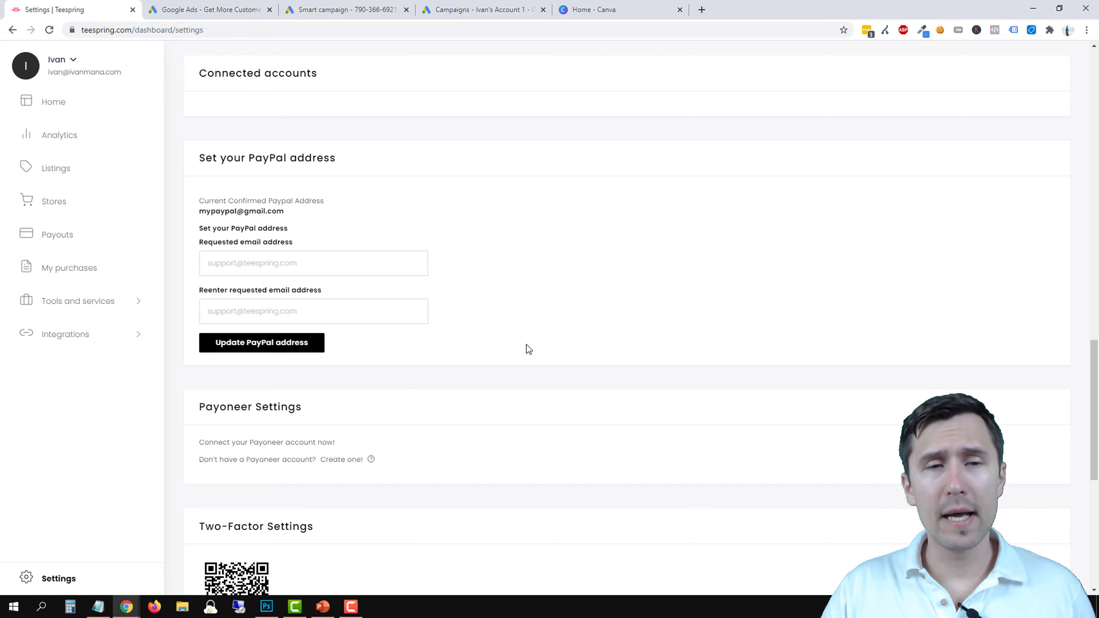
# Examine the current confirmed PayPal address and the field for requesting a new payout email address.
pyautogui.moveTo(290, 209); pyautogui.dragTo(192, 206)
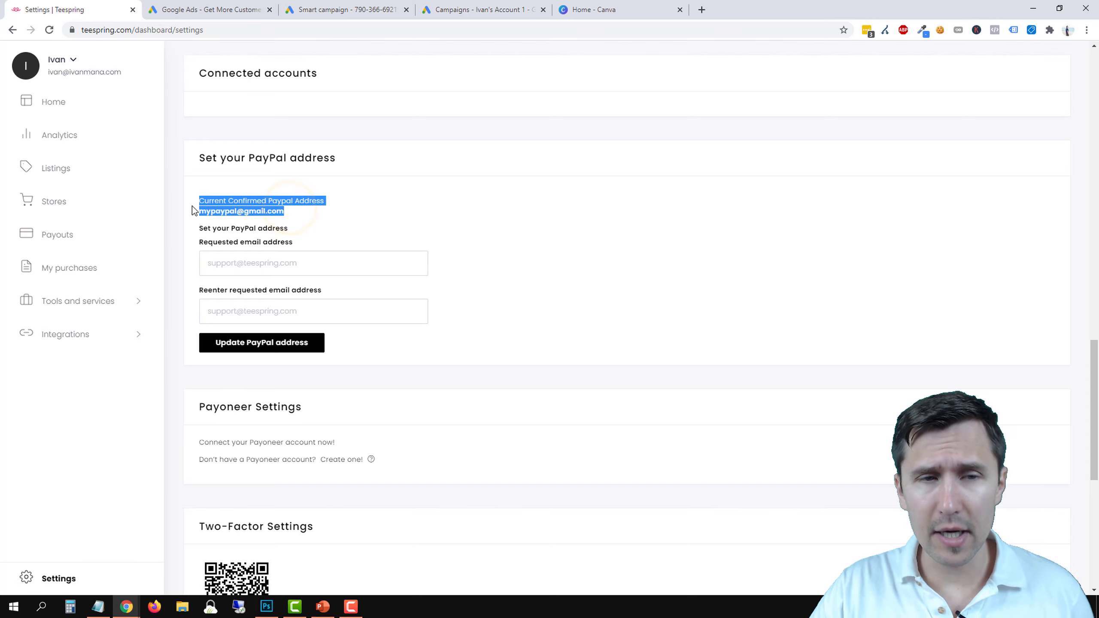
pyautogui.click(238, 212)
pyautogui.click(382, 214)
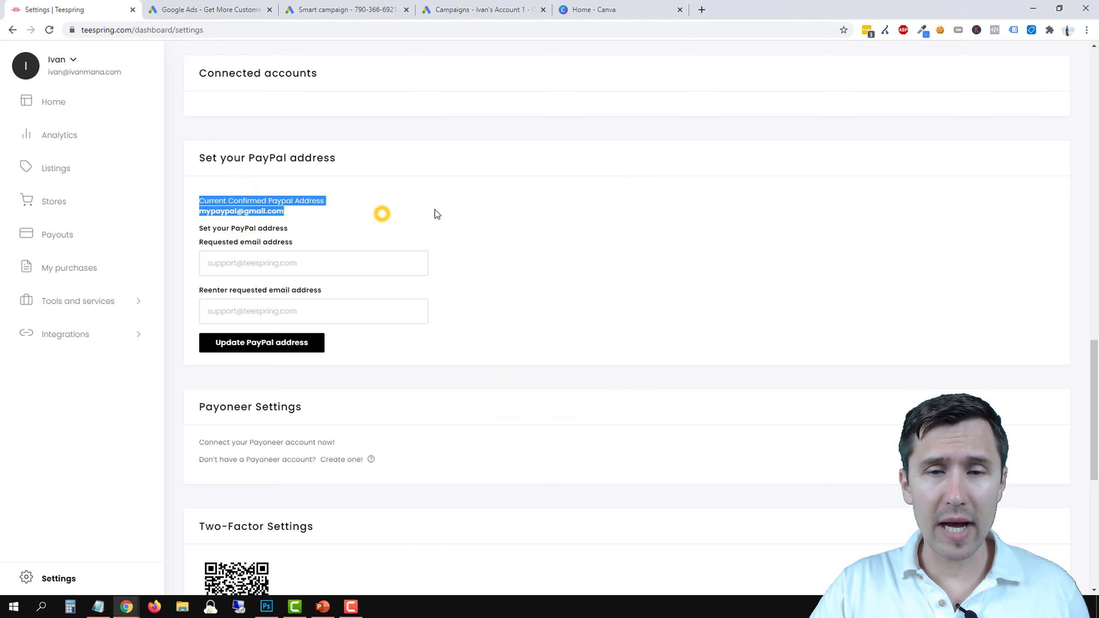
pyautogui.click(262, 266)
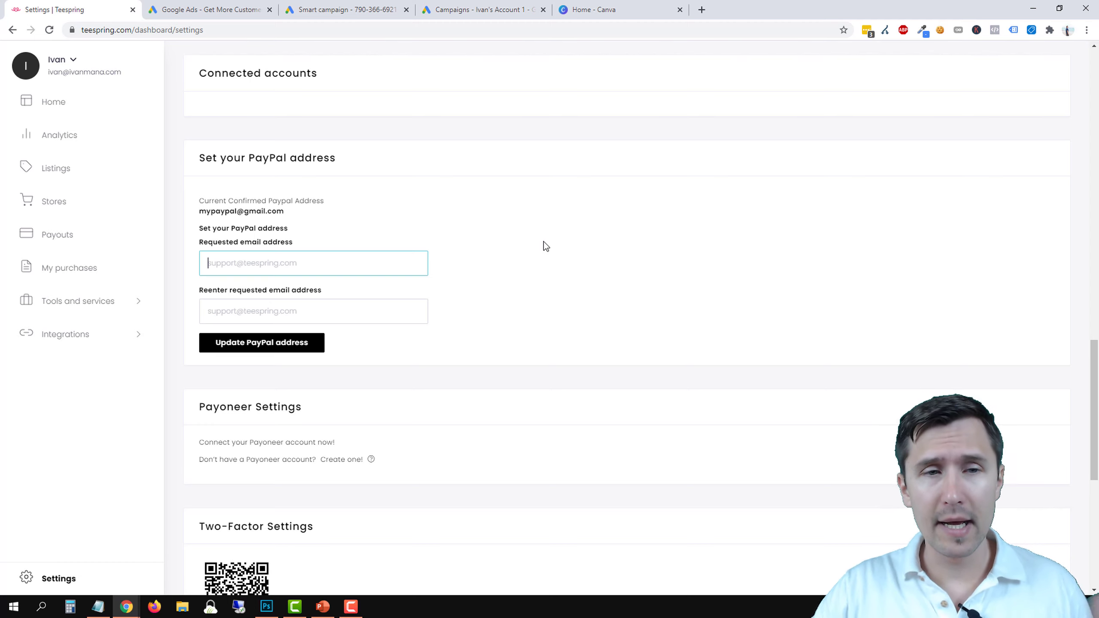
pyautogui.tripleClick(296, 213)
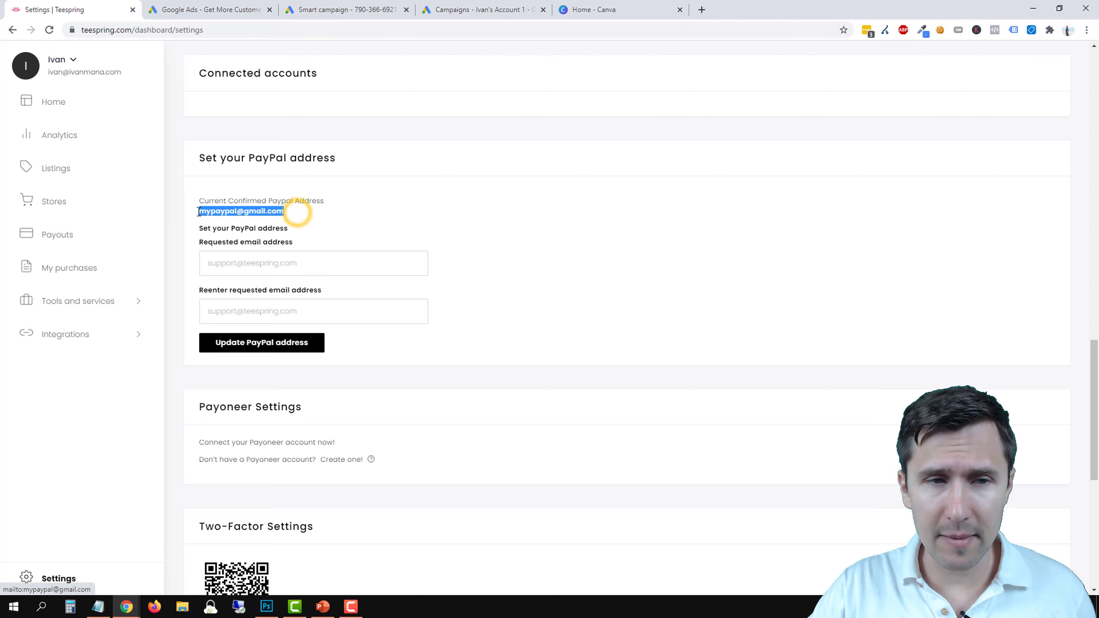
pyautogui.click(591, 238)
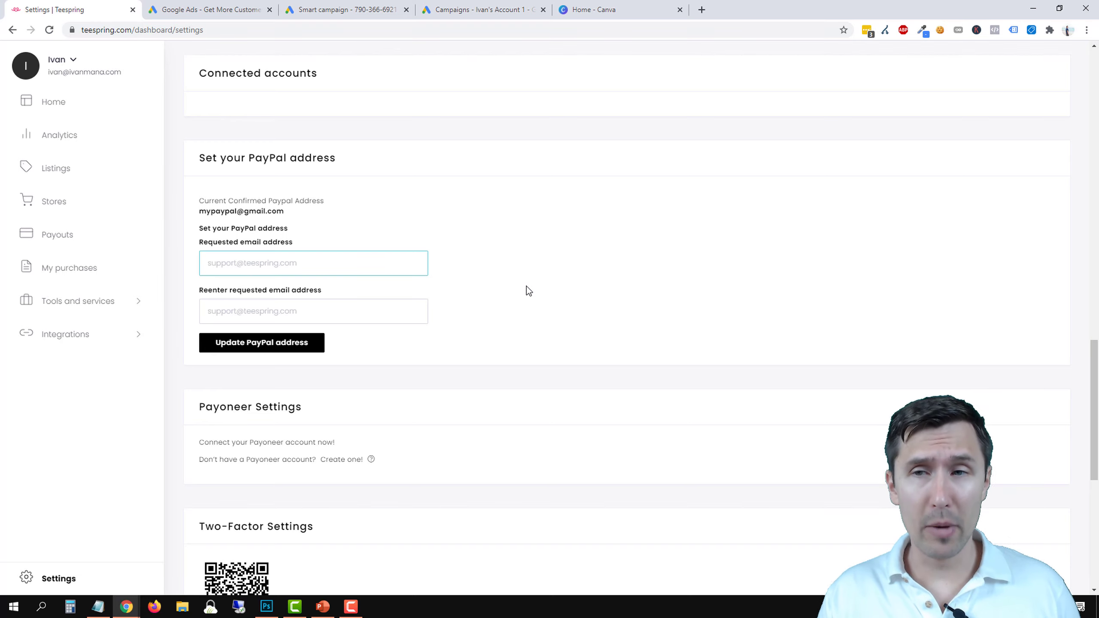
# Leave the account settings and start designing a new product.
pyautogui.scroll(10, 547, 322)
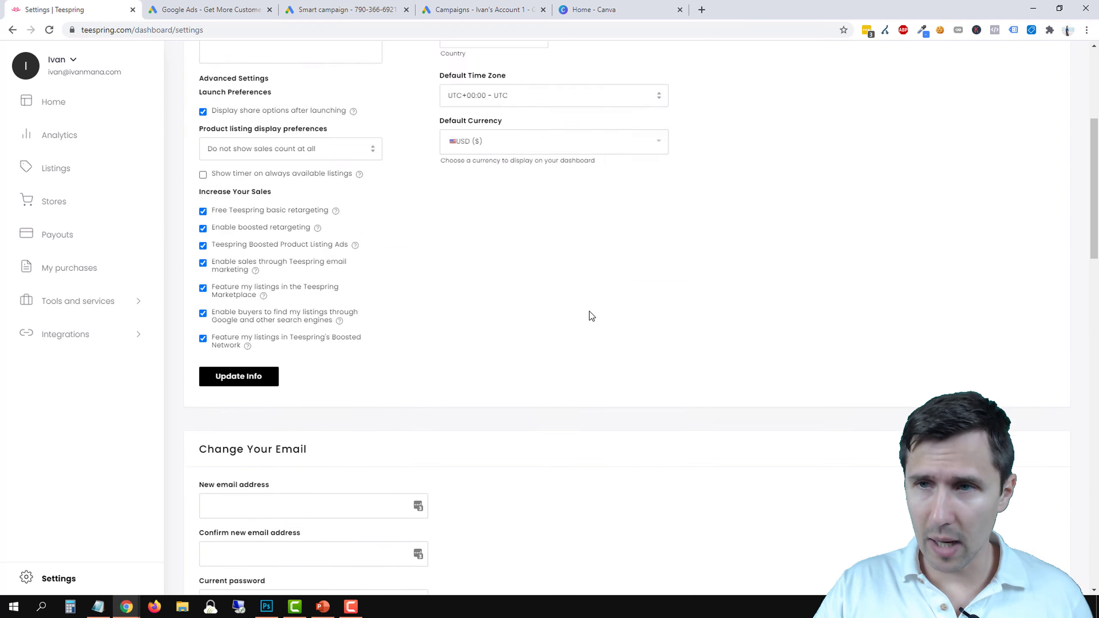
pyautogui.scroll(5, 592, 317)
pyautogui.click(1016, 61)
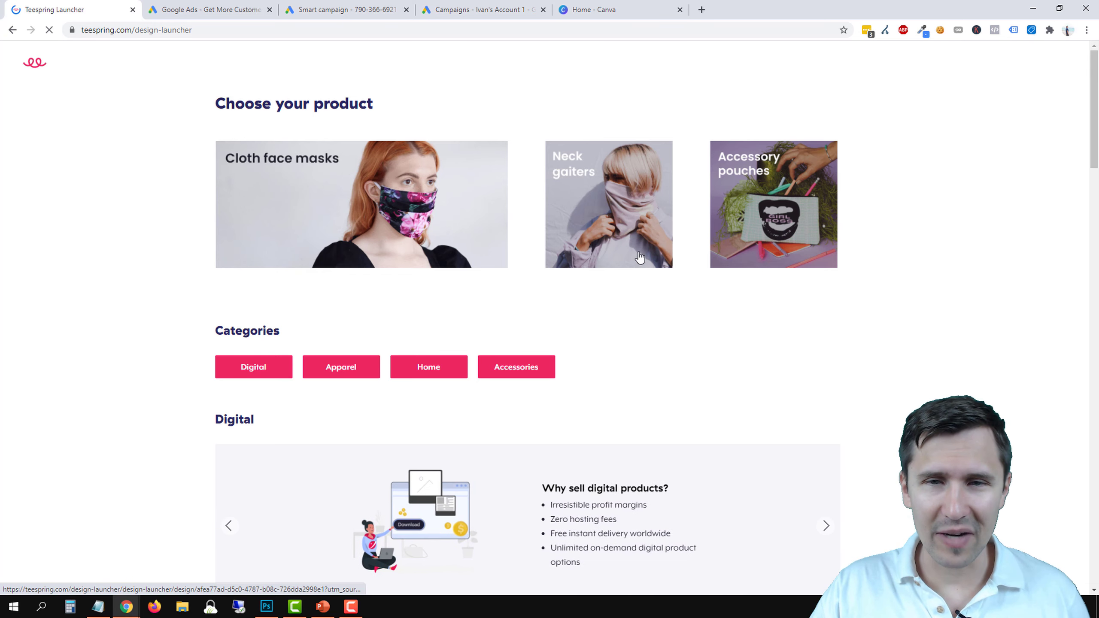
# Browse the product catalogue through the digital, apparel, home and accessories categories.
pyautogui.scroll(-10, 449, 250)
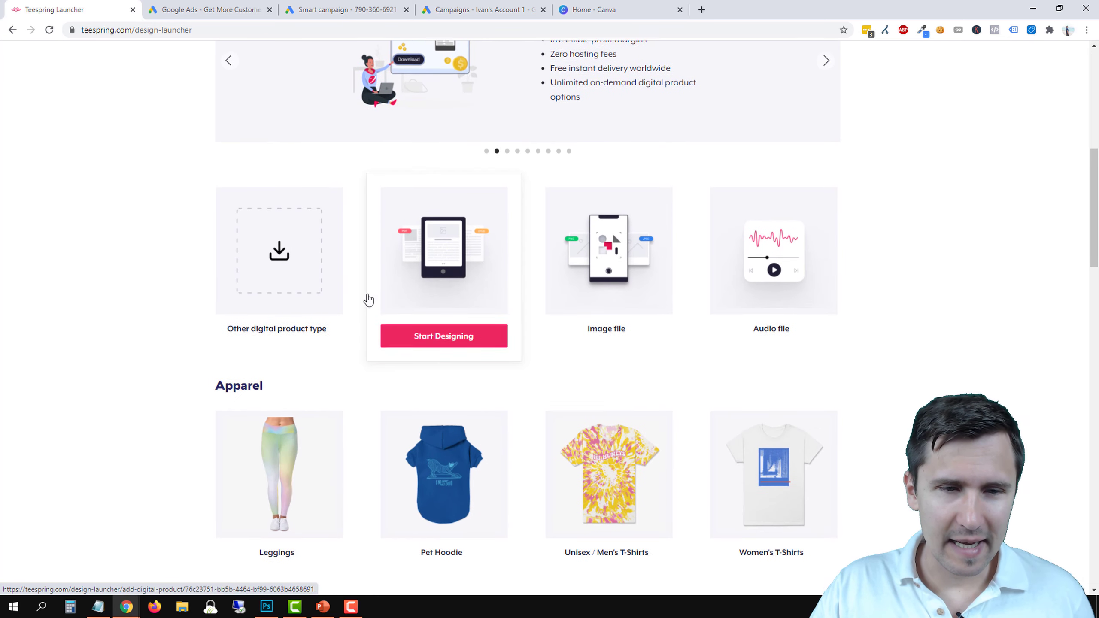
pyautogui.scroll(-2, 369, 300)
pyautogui.scroll(-4, 370, 353)
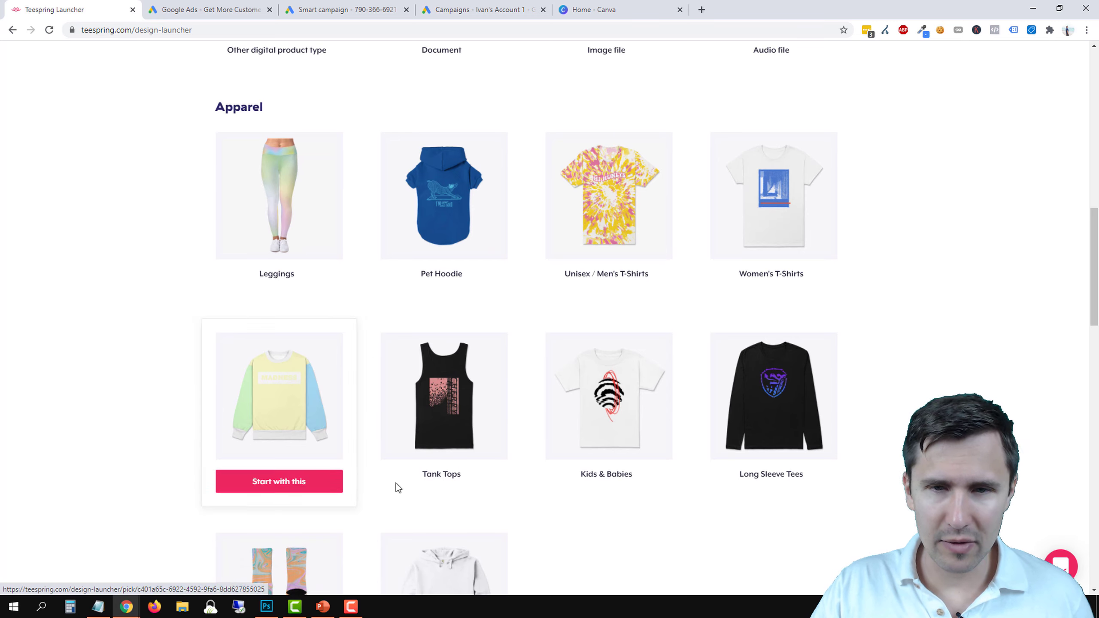
pyautogui.scroll(-17, 348, 407)
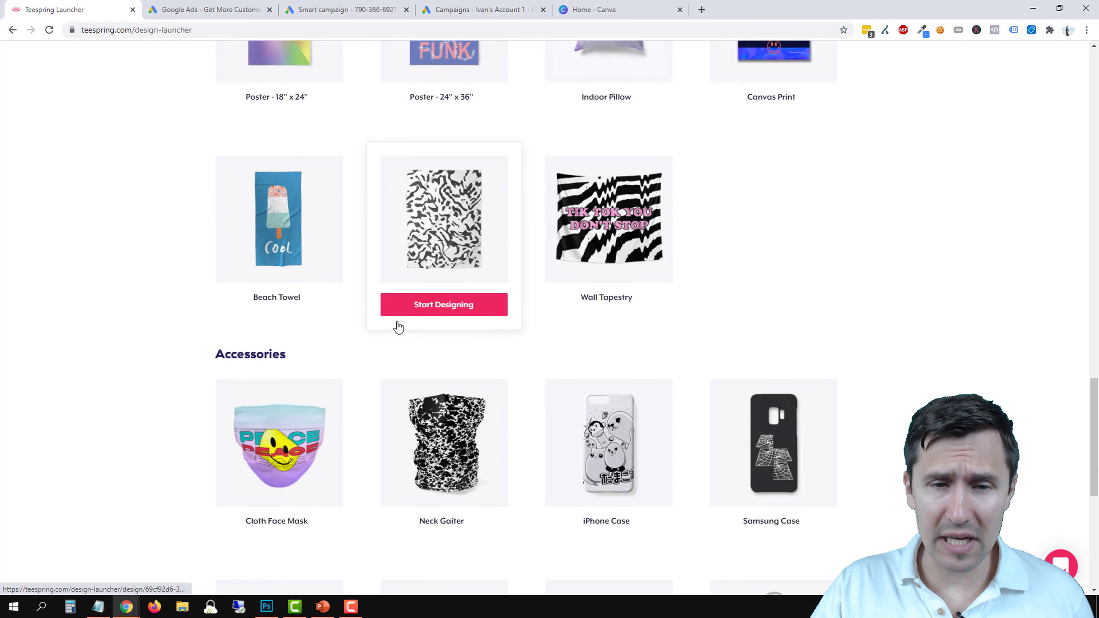
pyautogui.scroll(-5, 433, 390)
pyautogui.scroll(-5, 657, 288)
pyautogui.scroll(2, 623, 159)
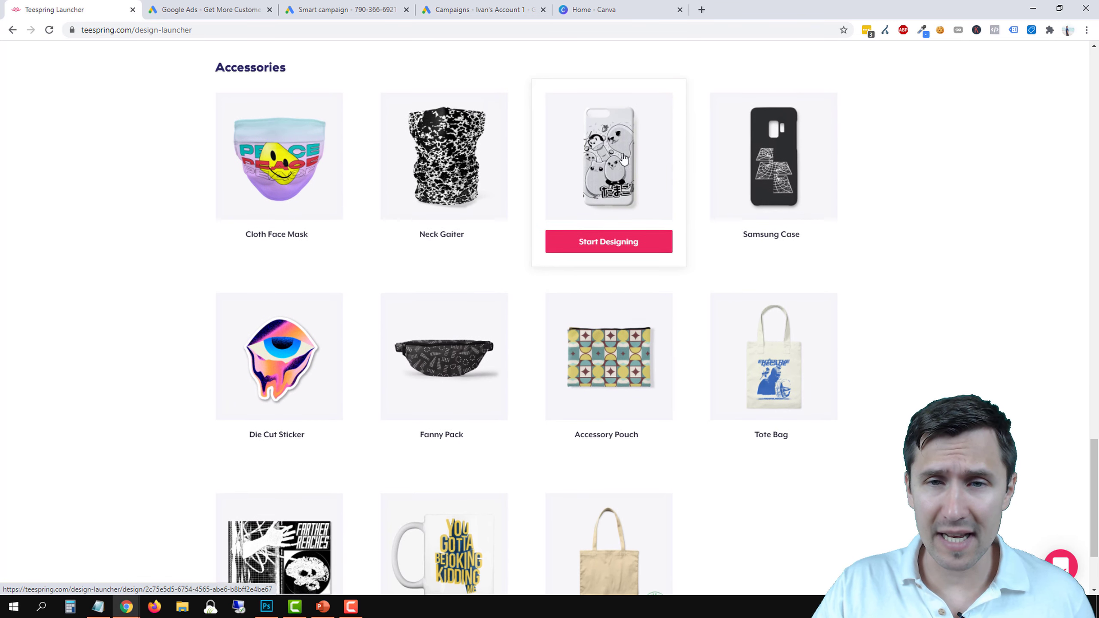
pyautogui.scroll(16, 526, 390)
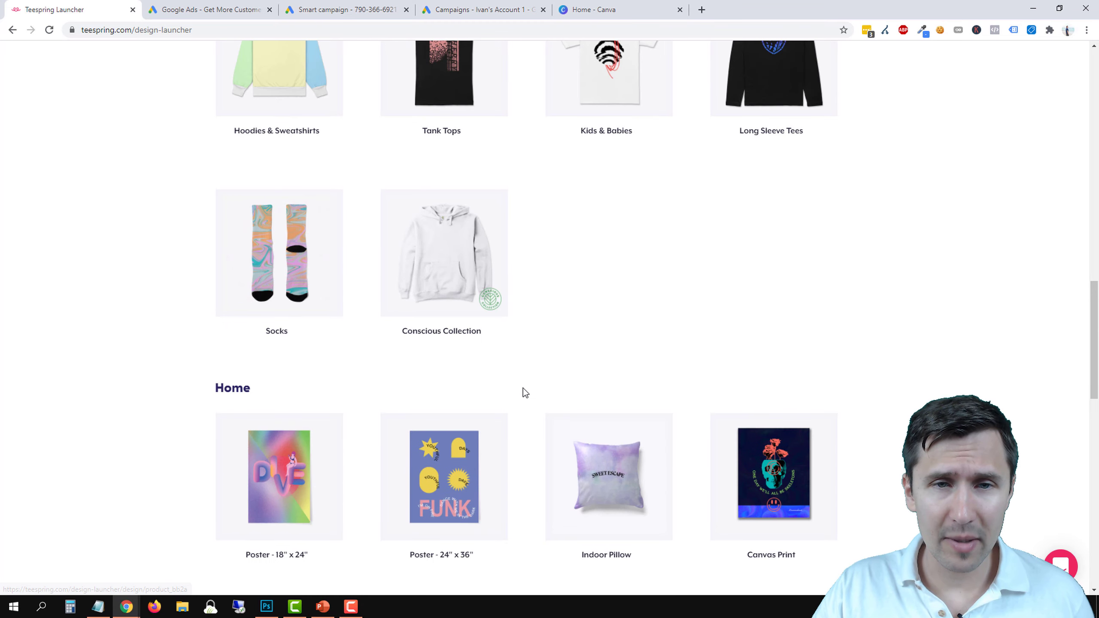
pyautogui.scroll(7, 523, 389)
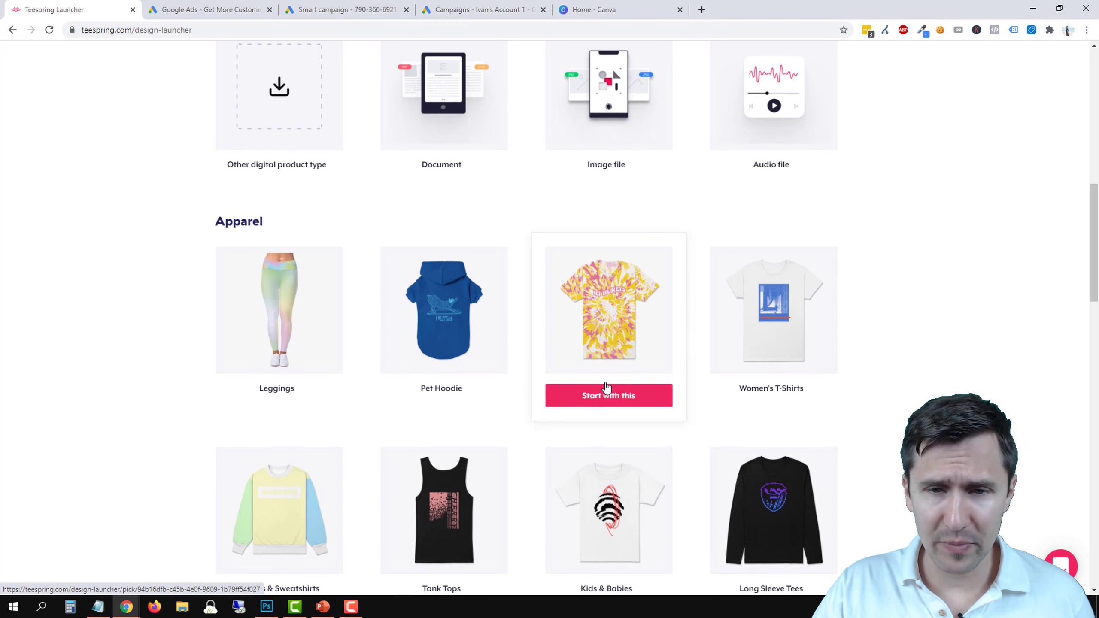
# Start a design on the first tee under Unisex / Men's T-Shirts and choose to sell it.
pyautogui.click(602, 395)
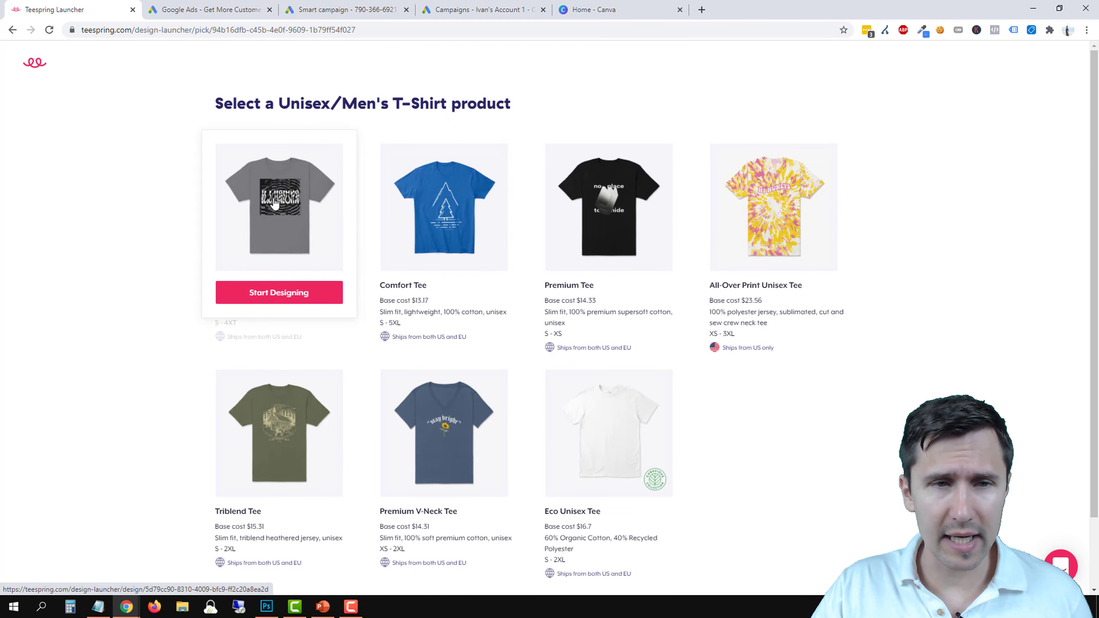
pyautogui.click(249, 294)
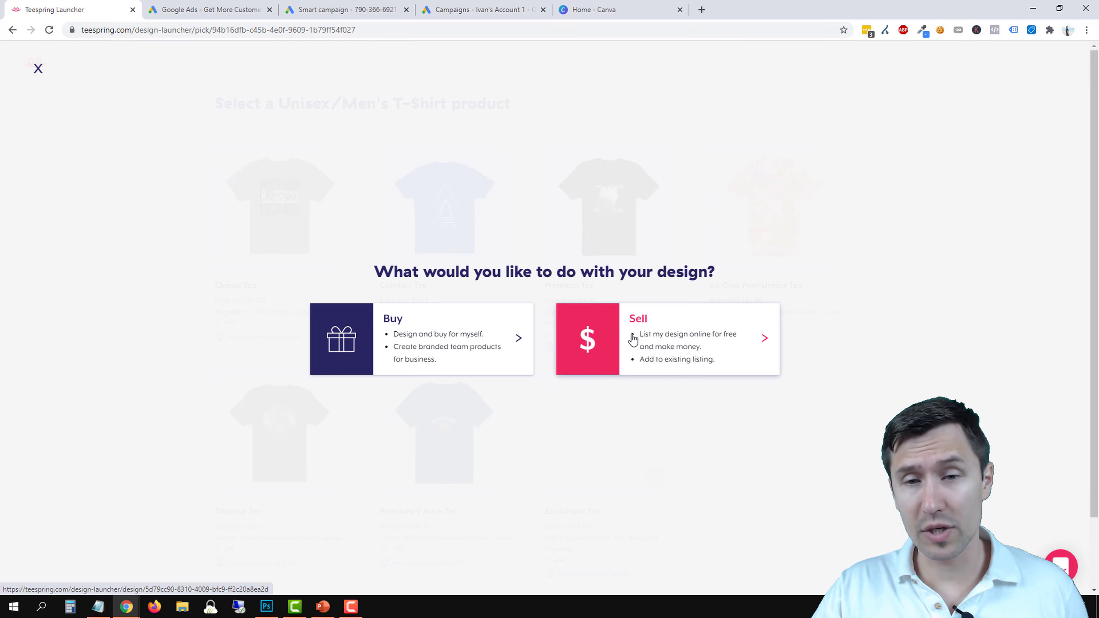
pyautogui.click(667, 345)
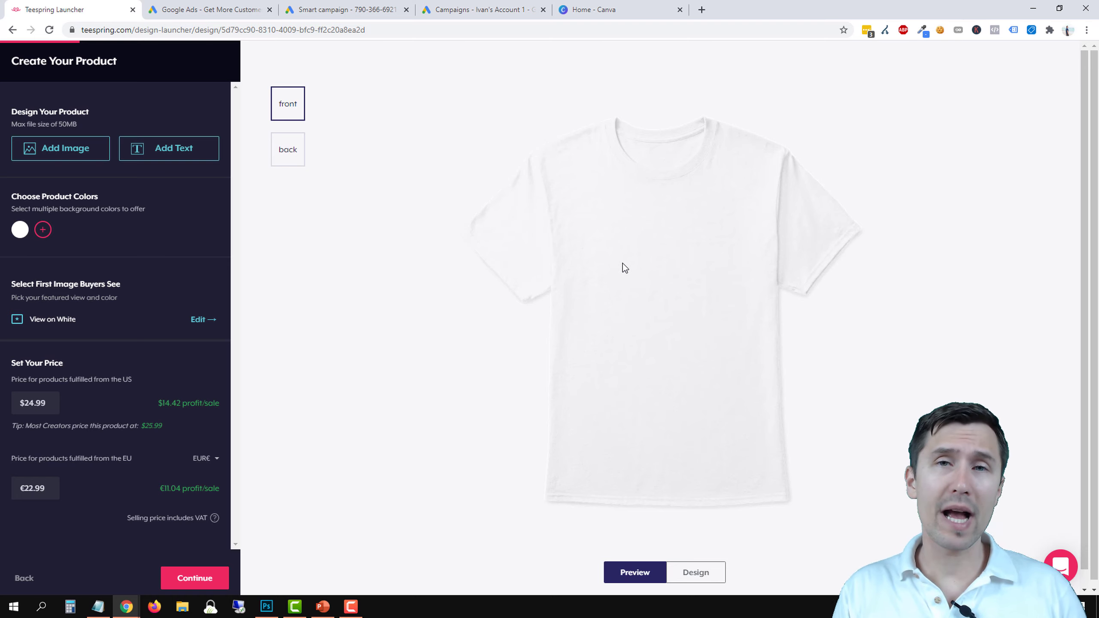
# Add a text element reading "this is text", one word per line, to the front of the shirt.
pyautogui.click(290, 162)
pyautogui.click(288, 113)
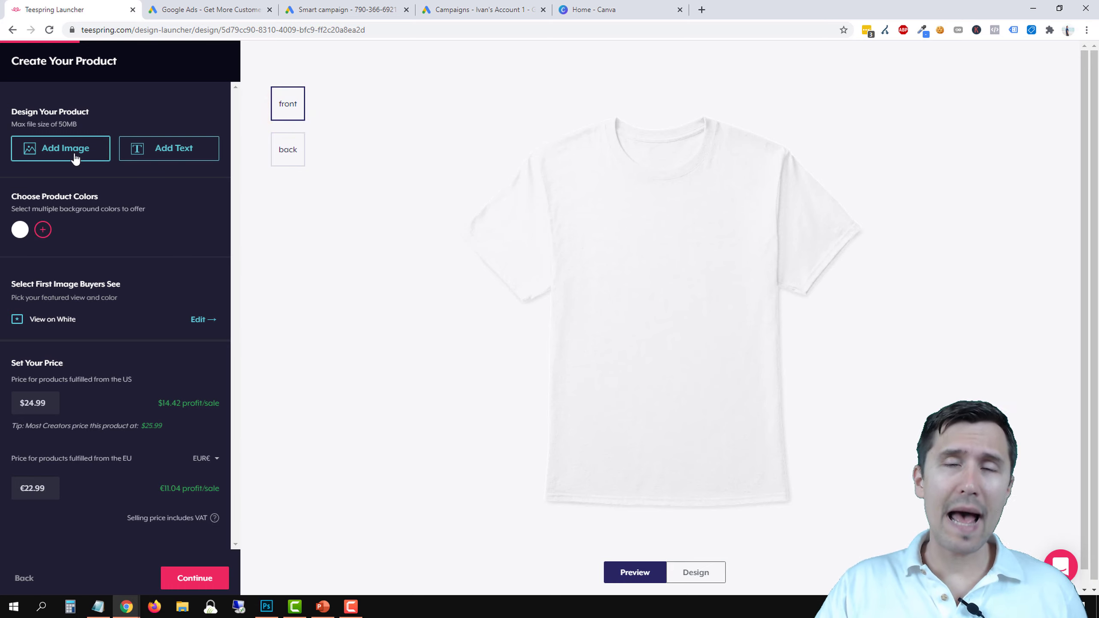
pyautogui.click(167, 148)
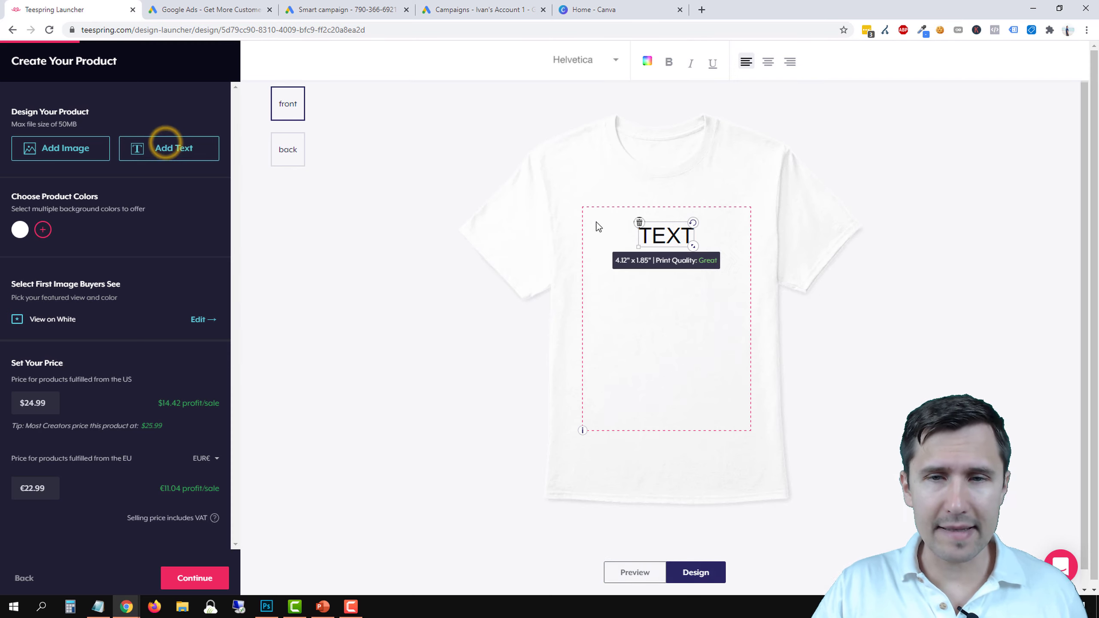
pyautogui.doubleClick(656, 236)
pyautogui.write('this')
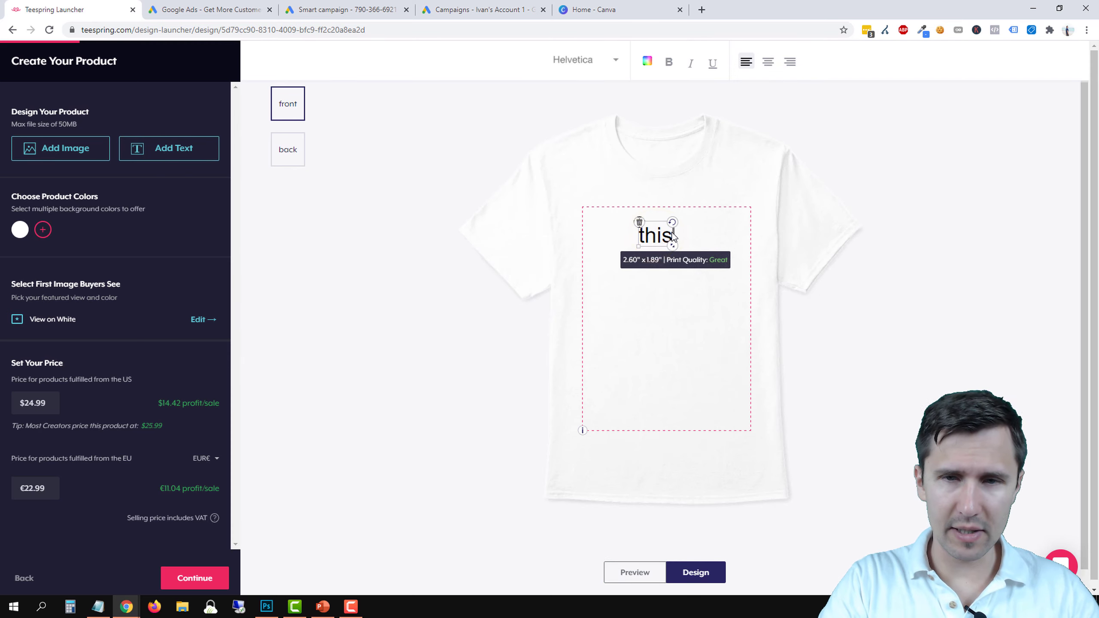
pyautogui.press('Return')
pyautogui.write('is')
pyautogui.press('Return')
pyautogui.write('text')
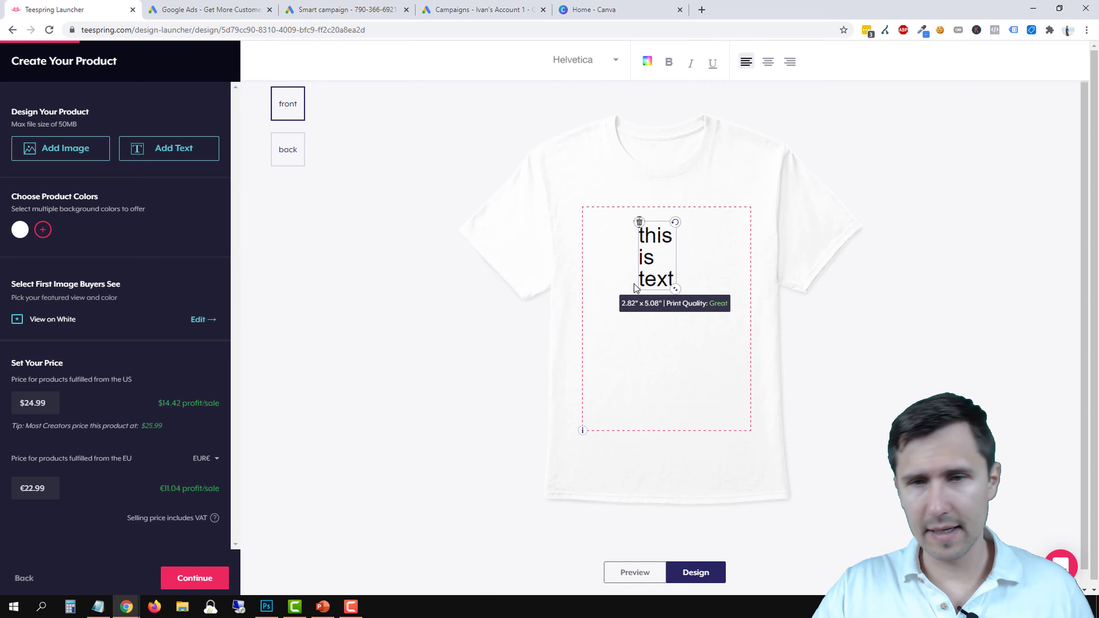
# Enlarge the shirt text to about 5.9 × 10.7 inches and make it bold.
pyautogui.moveTo(677, 293); pyautogui.dragTo(717, 365)
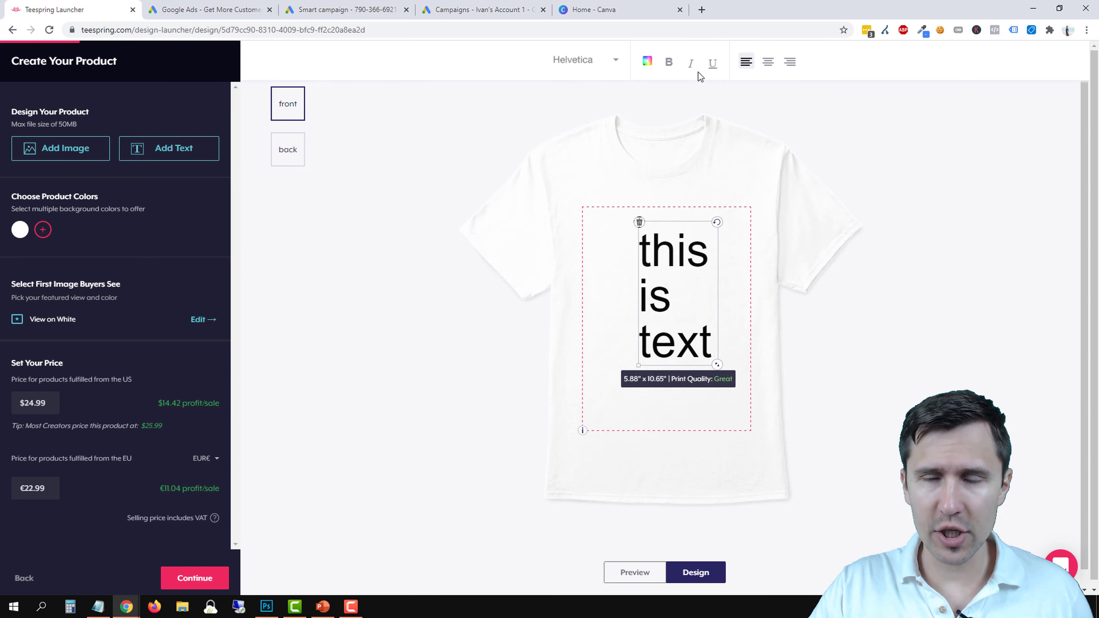
pyautogui.doubleClick(674, 255)
pyautogui.click(669, 62)
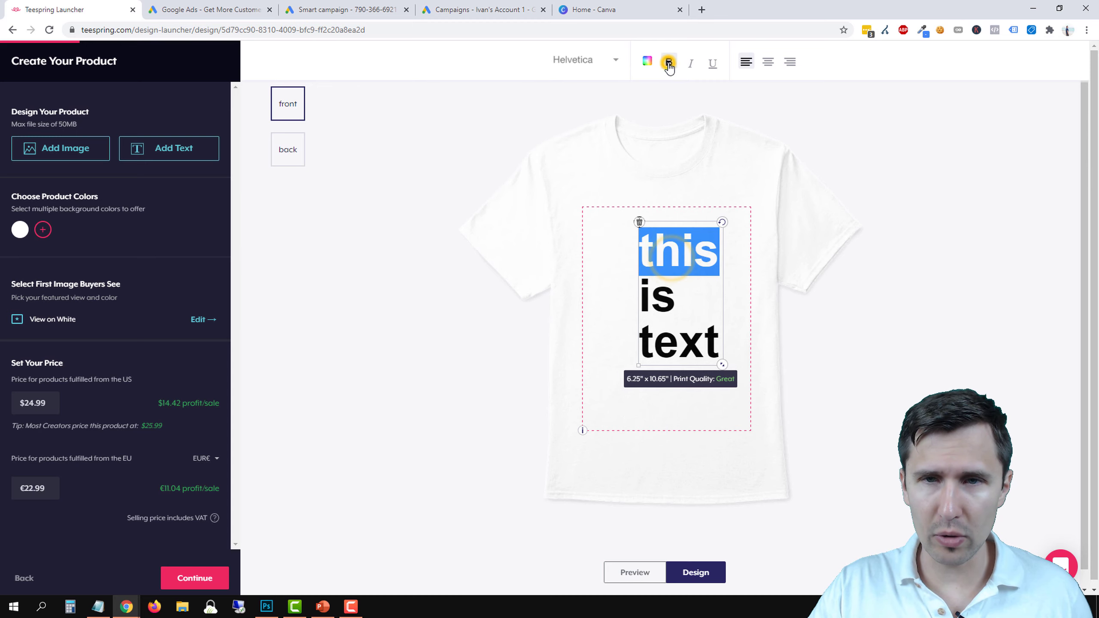
pyautogui.click(676, 295)
# Change the font of the shirt text to Exmouth.
pyautogui.click(610, 63)
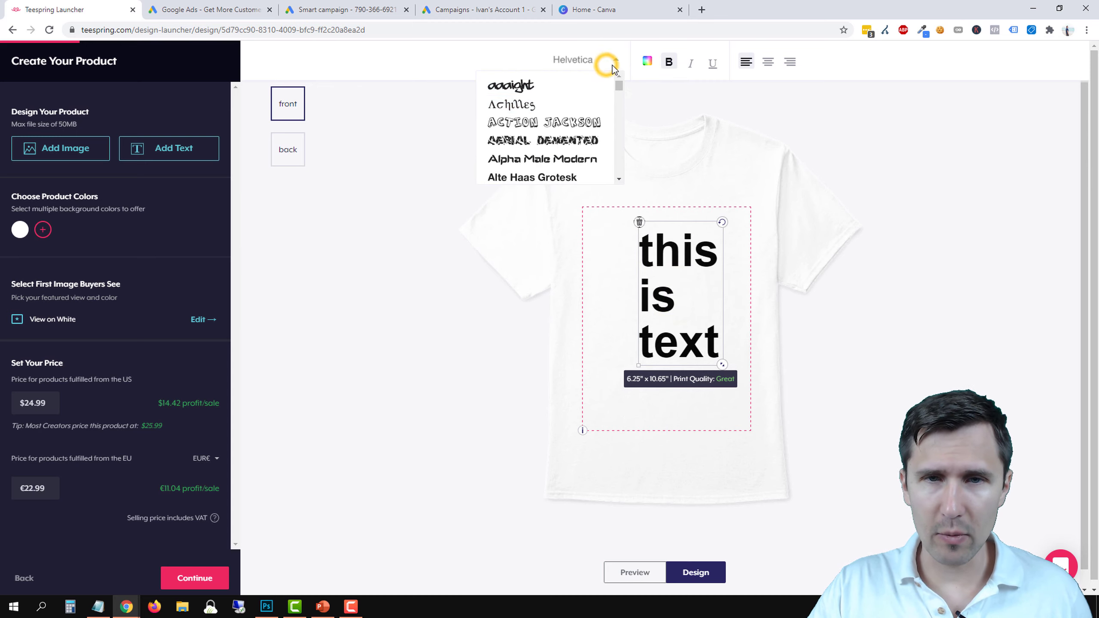
pyautogui.moveTo(619, 83); pyautogui.dragTo(618, 126)
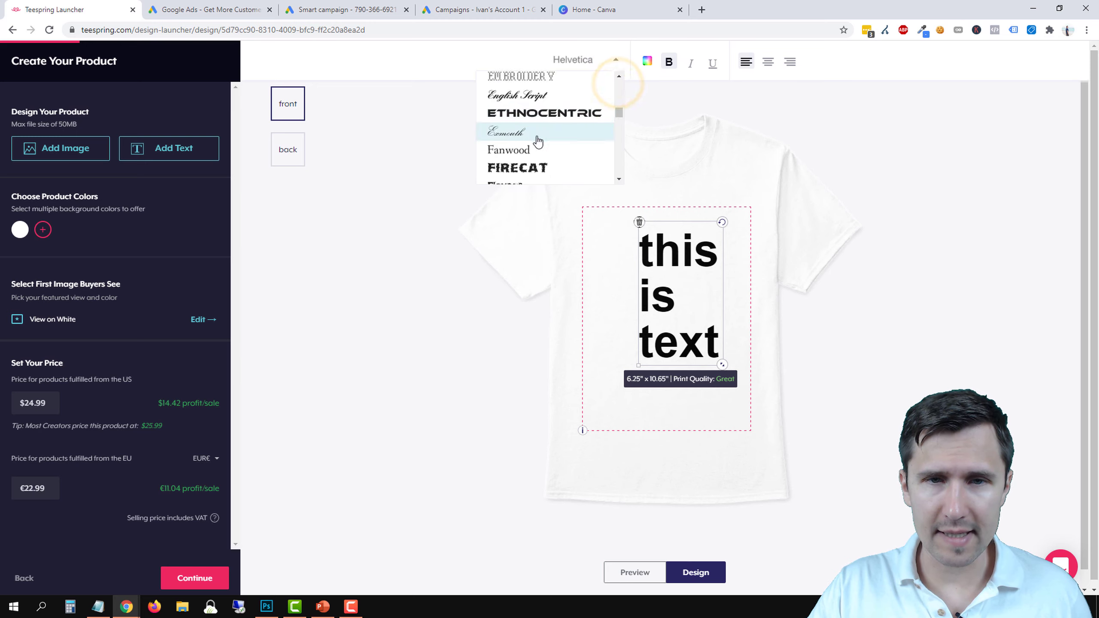
pyautogui.click(536, 136)
# Reposition the script text and enlarge it to about 6.5 × 13.4 inches, then delete it from the shirt.
pyautogui.moveTo(663, 289); pyautogui.dragTo(659, 306)
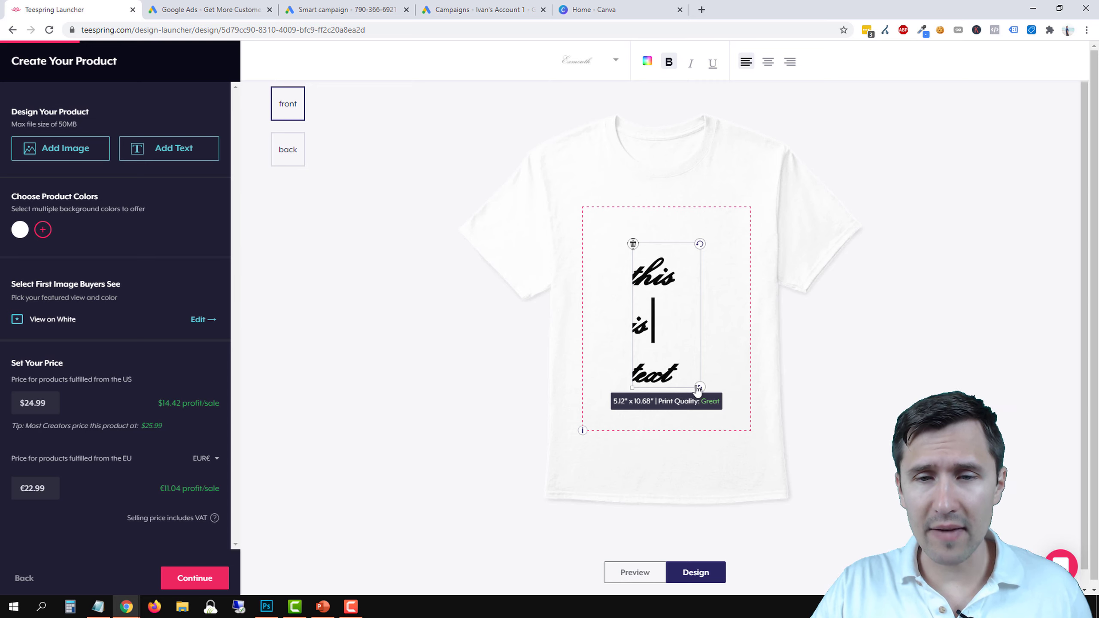
pyautogui.moveTo(700, 387); pyautogui.dragTo(727, 409)
pyautogui.moveTo(689, 337); pyautogui.dragTo(662, 287)
pyautogui.click(662, 287)
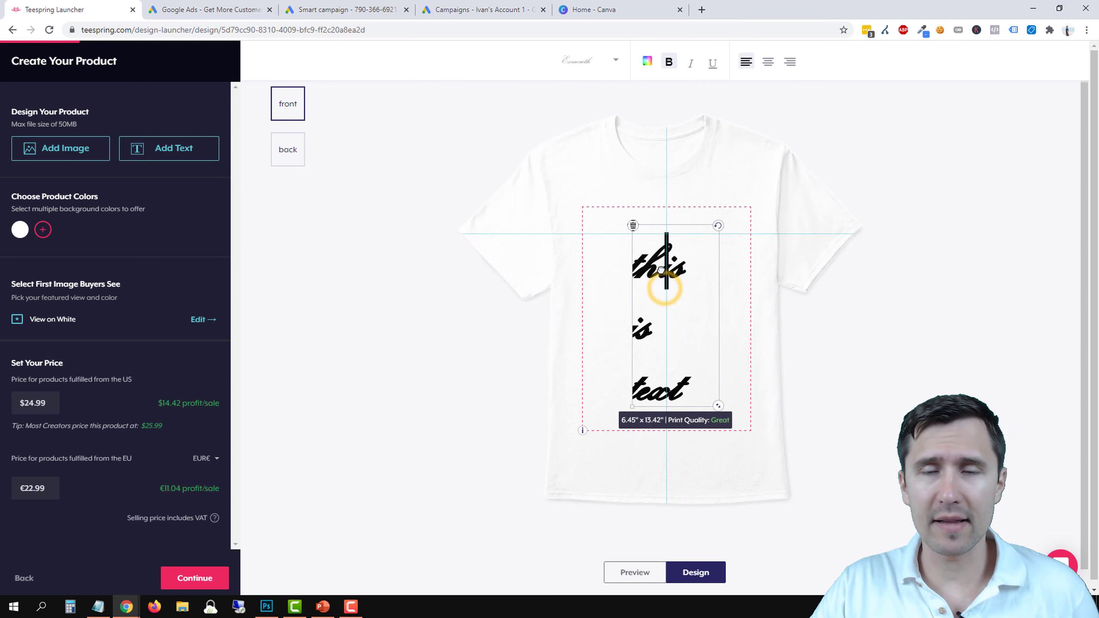
pyautogui.click(633, 225)
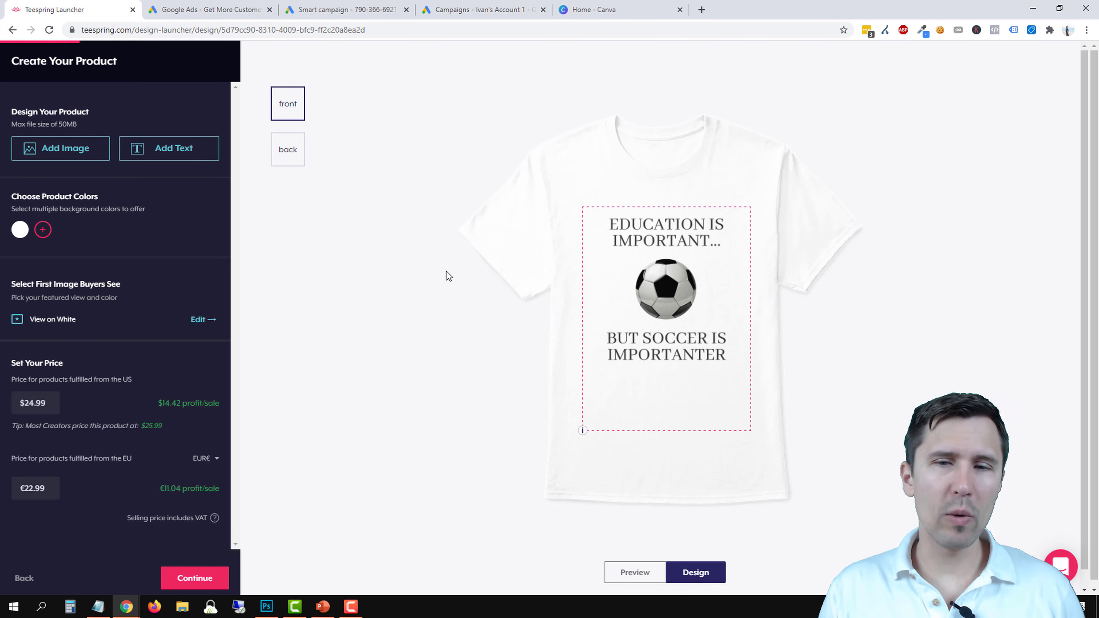
# Move the soccer design lower on the shirt front, enlarge it to about 14.25 × 14.25 inches and centre it horizontally.
pyautogui.click(681, 269)
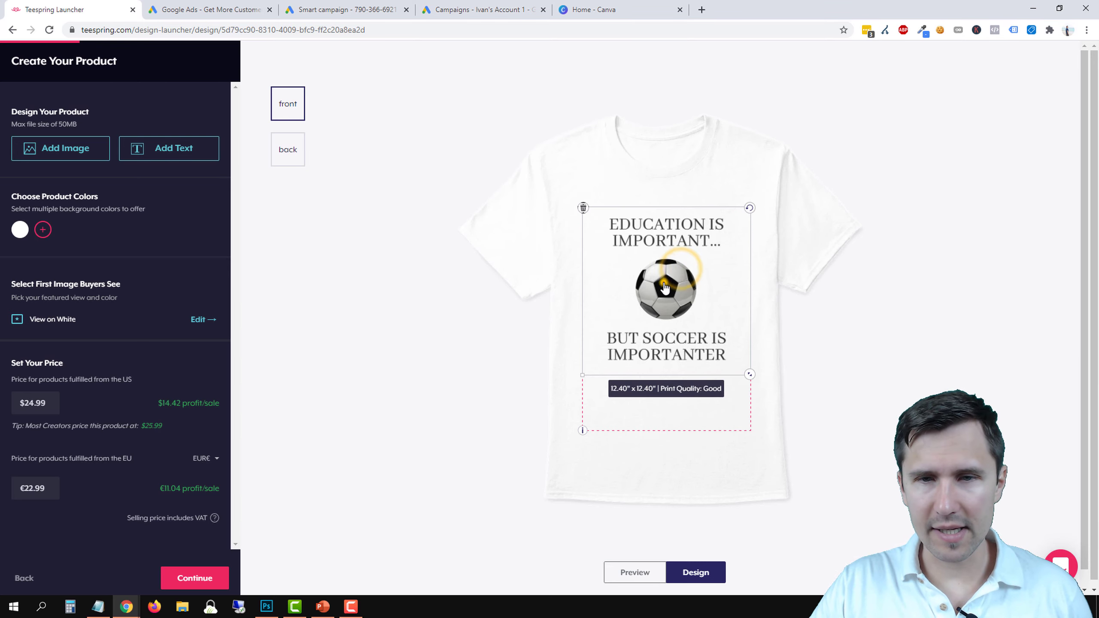
pyautogui.moveTo(665, 288); pyautogui.dragTo(662, 292)
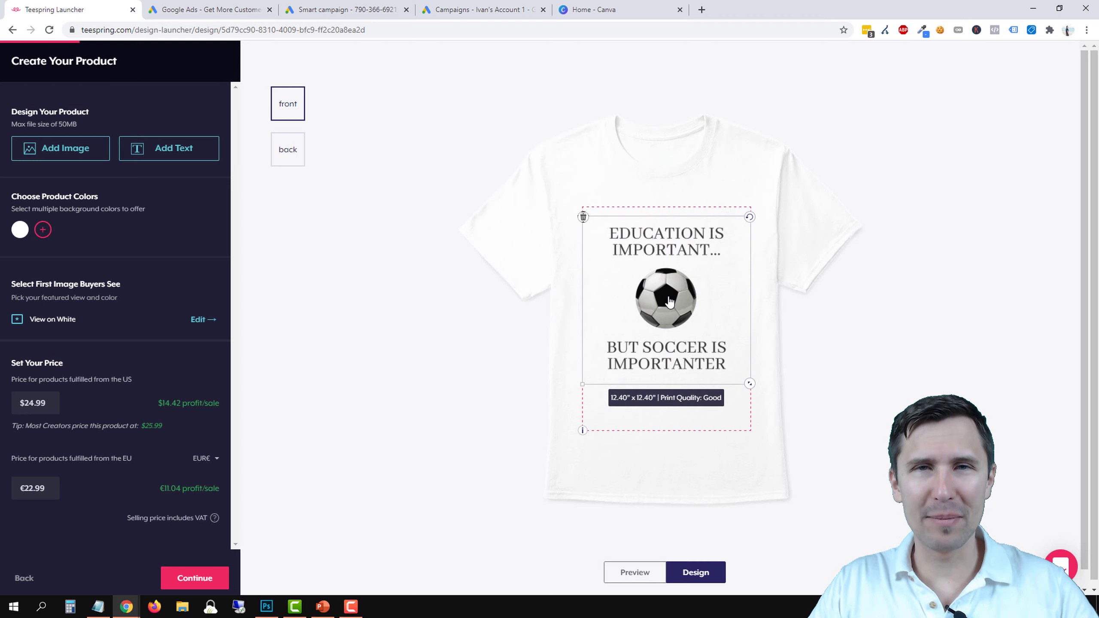
pyautogui.moveTo(657, 298); pyautogui.dragTo(639, 298)
pyautogui.moveTo(732, 384); pyautogui.dragTo(761, 406)
pyautogui.moveTo(662, 316); pyautogui.dragTo(670, 319)
pyautogui.click(764, 189)
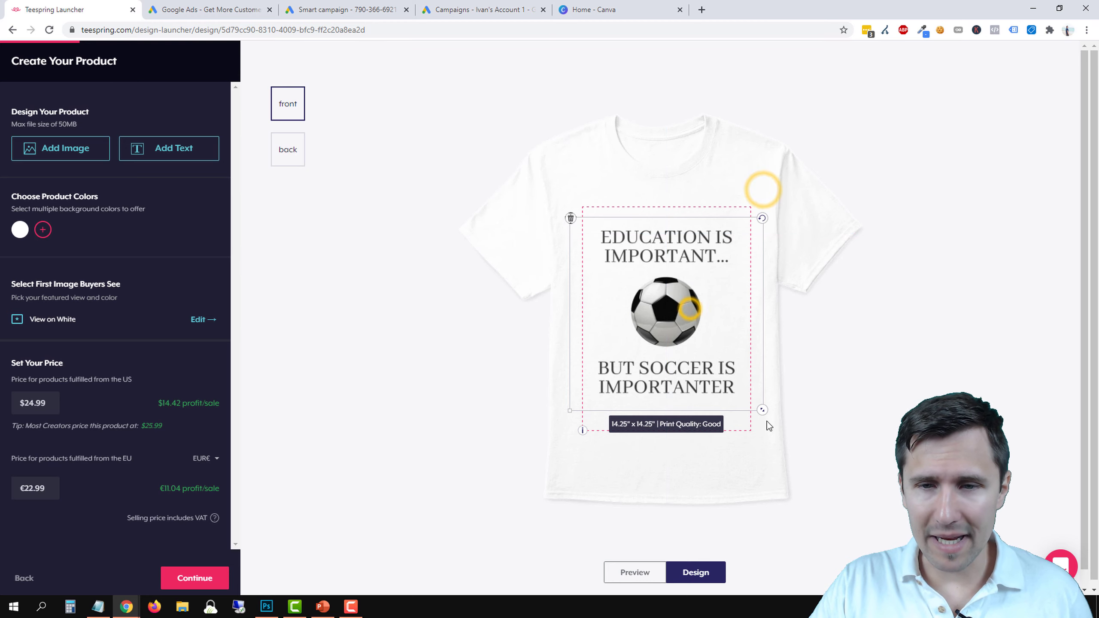
# Try different sizes for the soccer design on the shirt front, shrinking it to about 9.04 × 9.04 inches and centring it.
pyautogui.click(762, 411)
pyautogui.moveTo(762, 412); pyautogui.dragTo(748, 395)
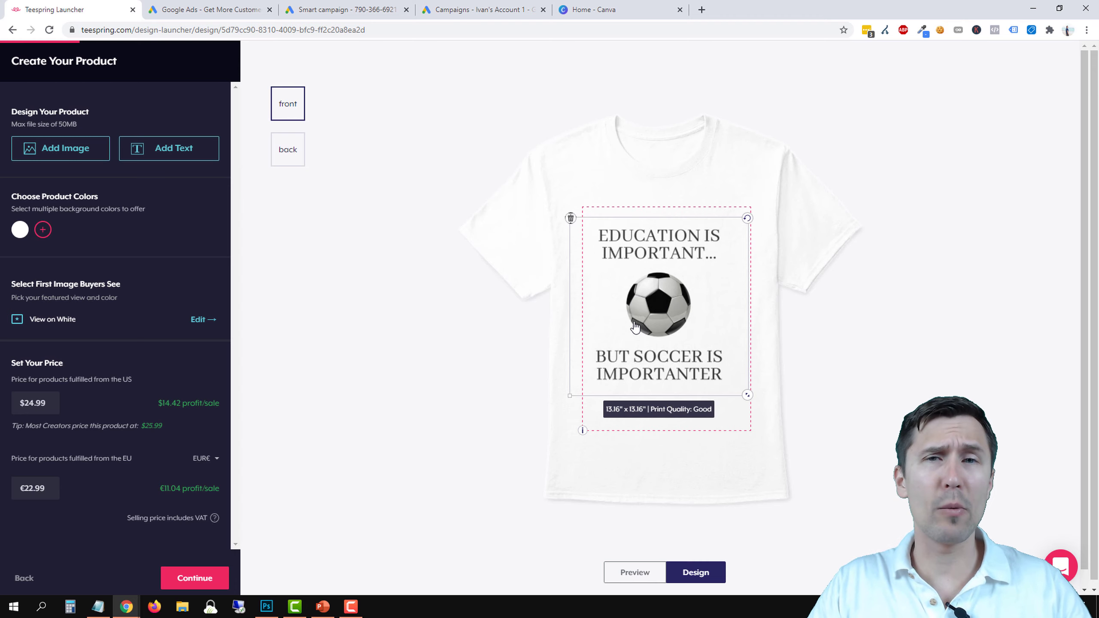
pyautogui.moveTo(659, 314)
pyautogui.mouseDown()
pyautogui.moveTo(669, 315)
pyautogui.moveTo(656, 317)
pyautogui.mouseUp()
pyautogui.moveTo(745, 404); pyautogui.dragTo(764, 422)
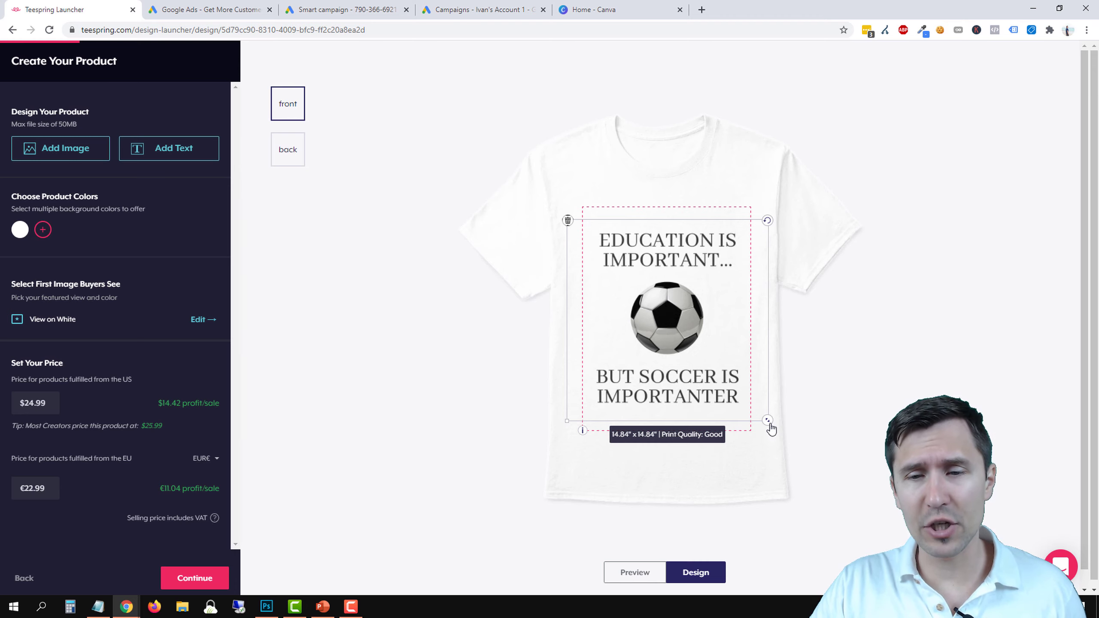
pyautogui.moveTo(770, 426); pyautogui.dragTo(685, 361)
pyautogui.moveTo(634, 282); pyautogui.dragTo(659, 289)
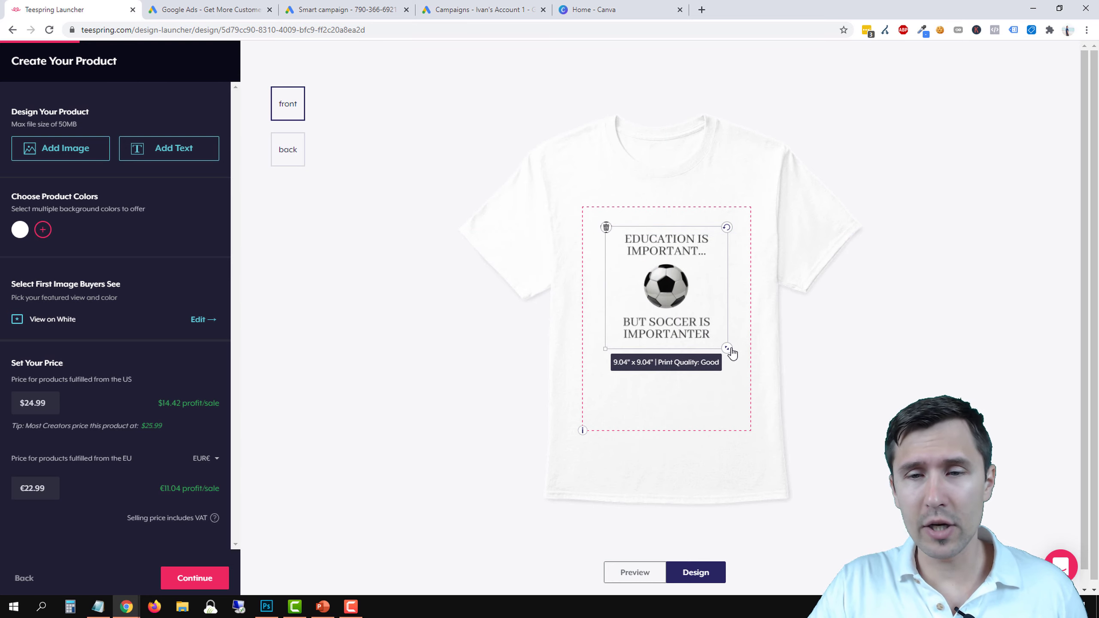
# Enlarge the soccer design to about 14.84 × 14.84 inches, centre it horizontally on the shirt front and deselect it.
pyautogui.moveTo(730, 352); pyautogui.dragTo(797, 426)
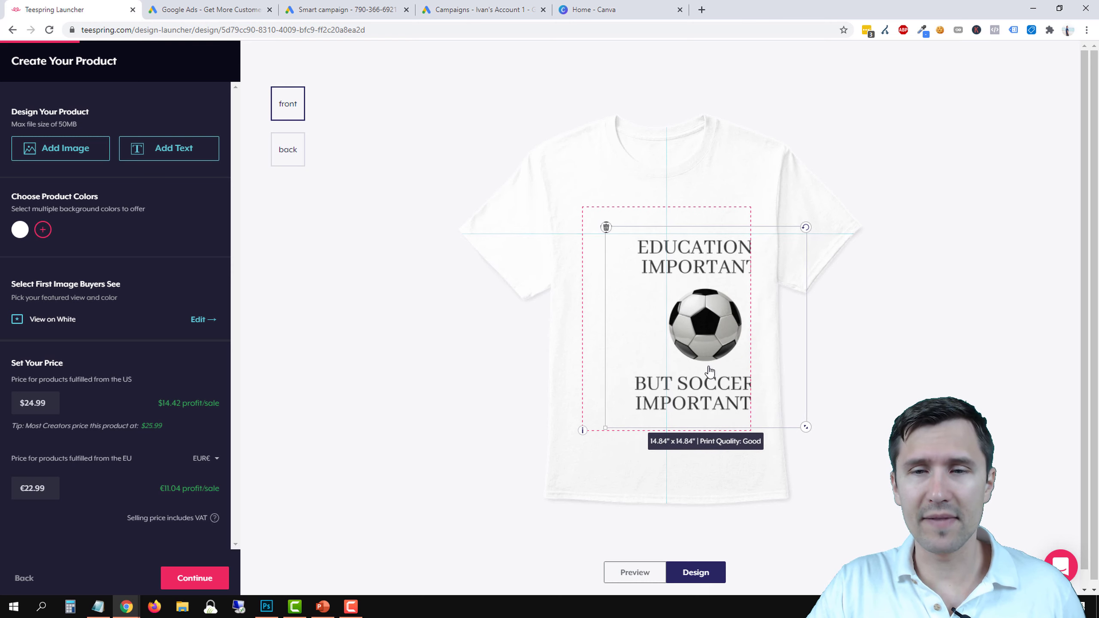
pyautogui.moveTo(697, 314); pyautogui.dragTo(673, 309)
pyautogui.click(483, 160)
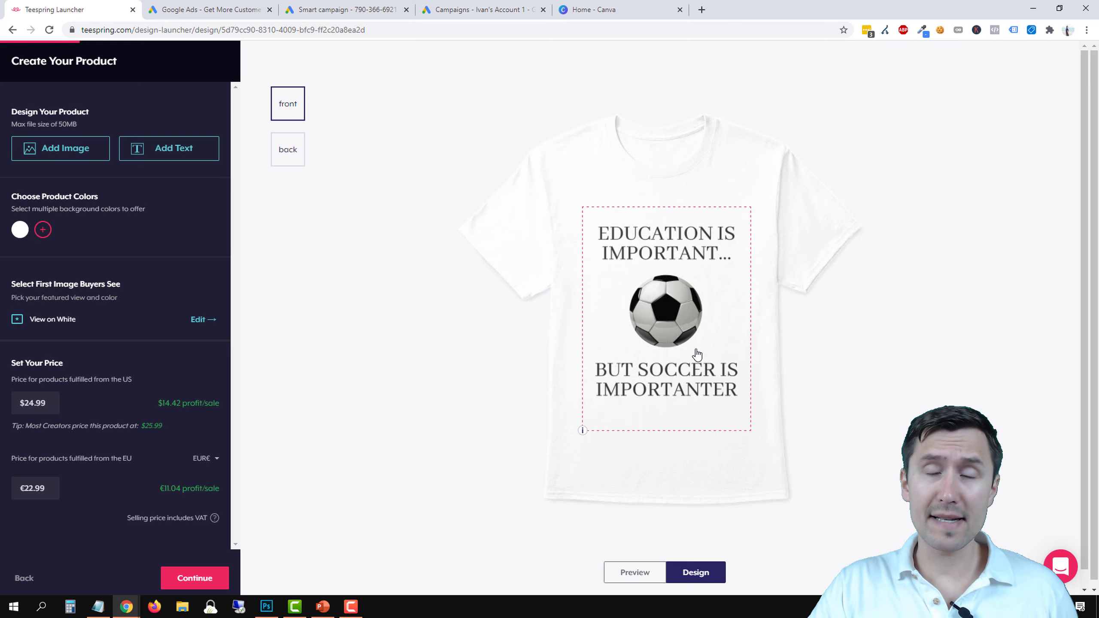
# Check the back of the shirt, return to the front, and open the selection of background colors to offer.
pyautogui.click(294, 150)
pyautogui.click(287, 104)
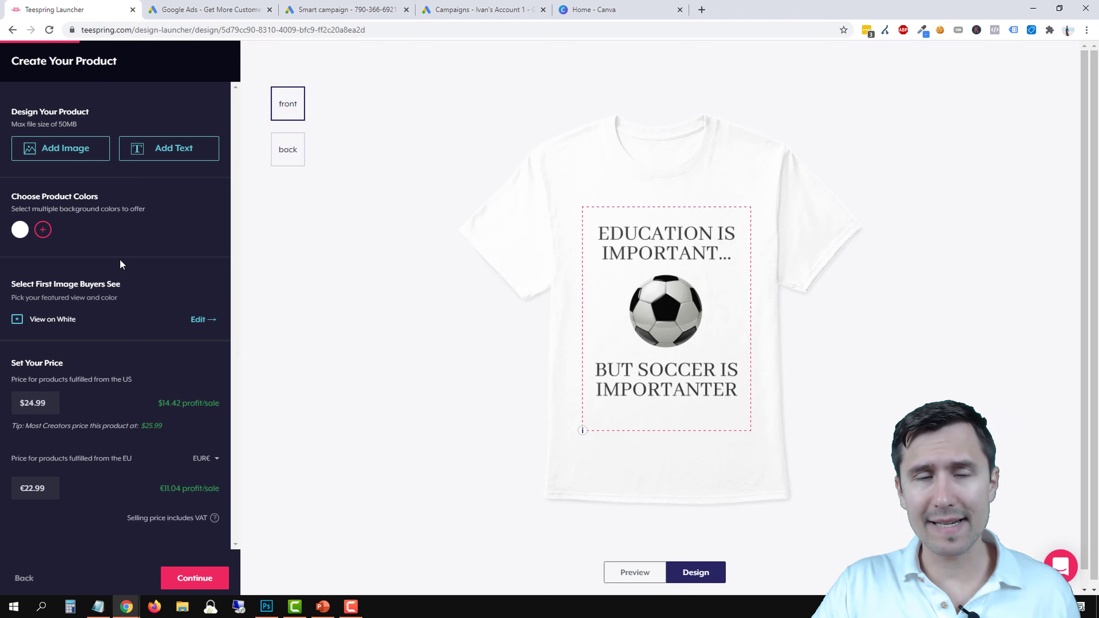
pyautogui.click(44, 230)
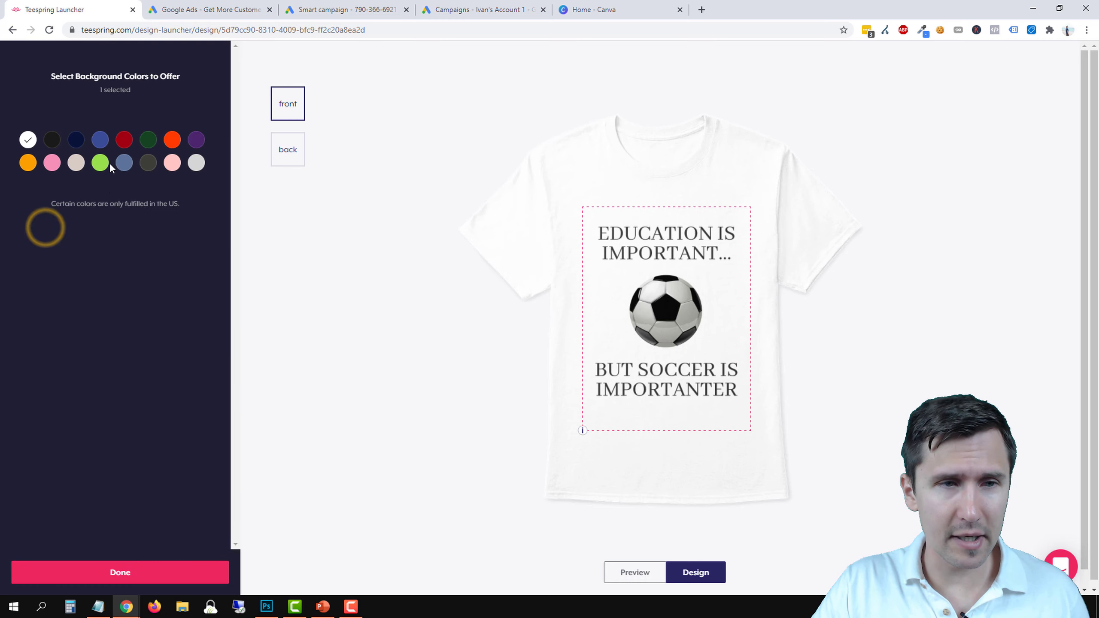
# Try royal blue, navy and black as additional shirt colors, and deselect each of them again.
pyautogui.click(100, 139)
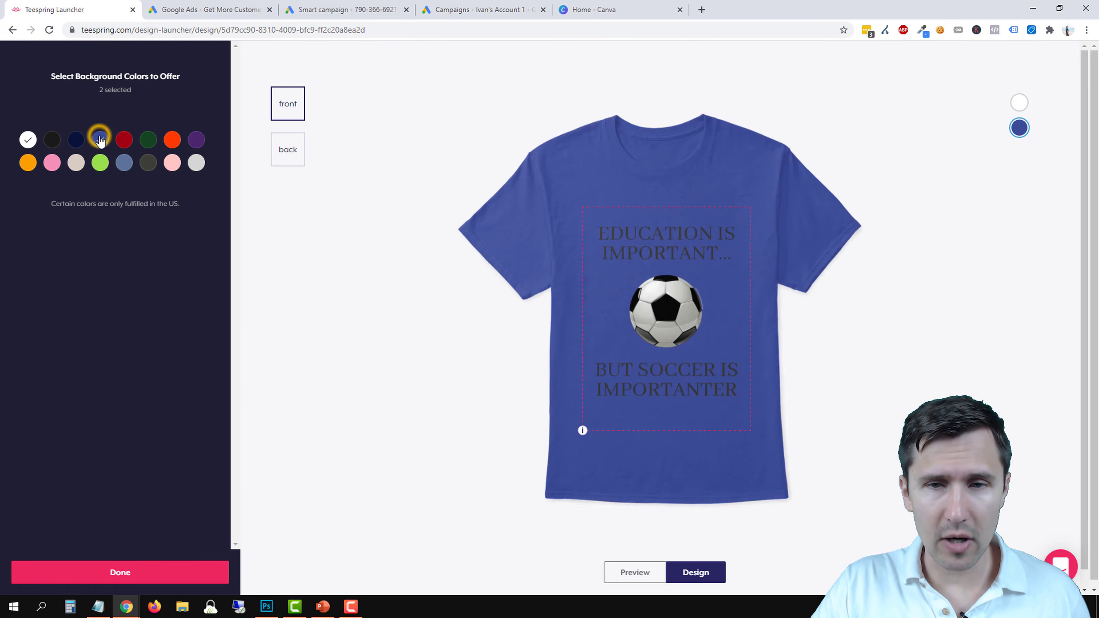
pyautogui.click(70, 142)
pyautogui.click(51, 141)
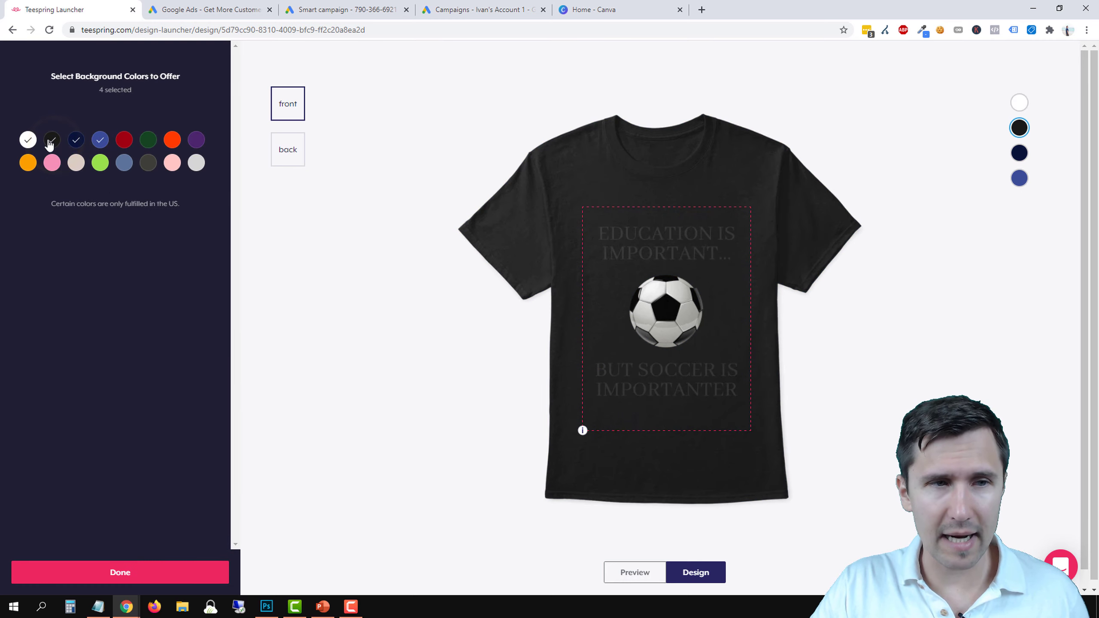
pyautogui.click(51, 141)
pyautogui.click(75, 140)
pyautogui.click(100, 140)
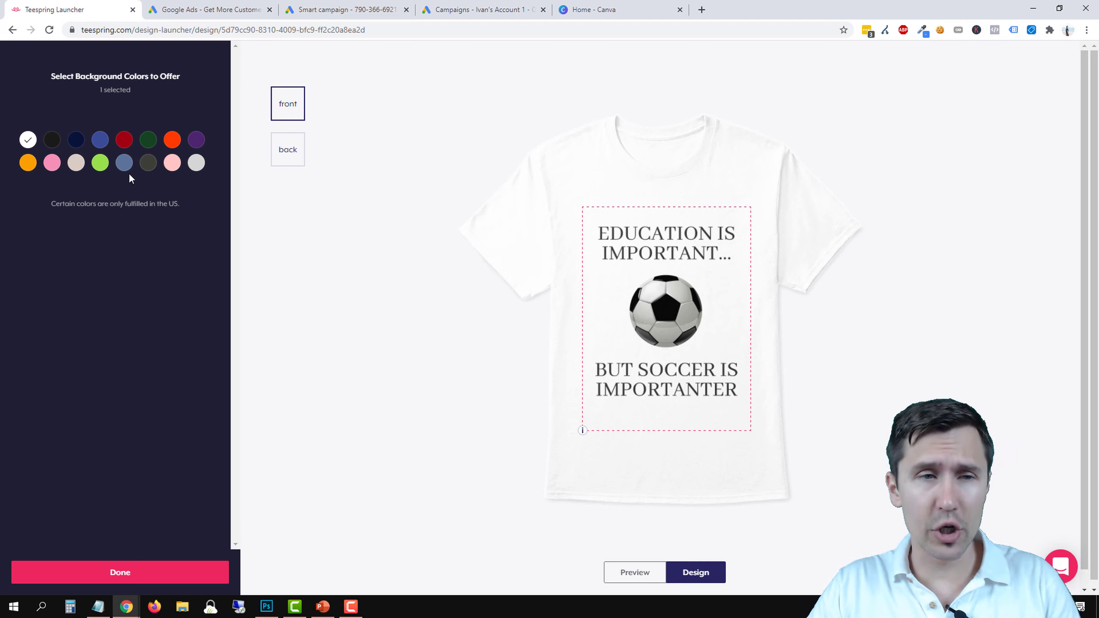
pyautogui.click(53, 145)
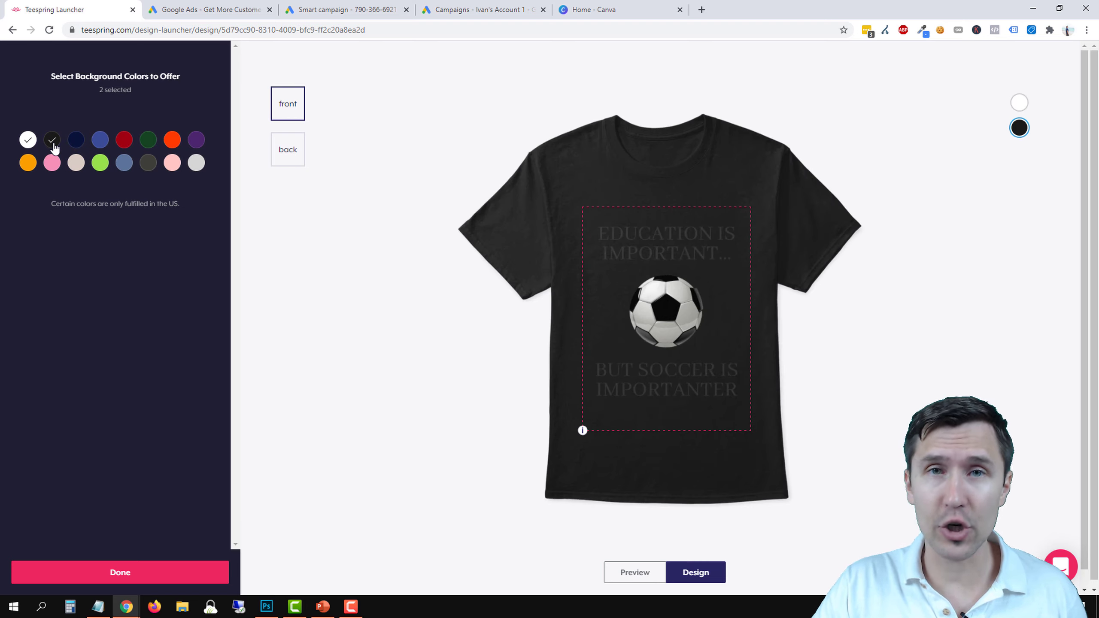
pyautogui.click(53, 143)
pyautogui.click(76, 143)
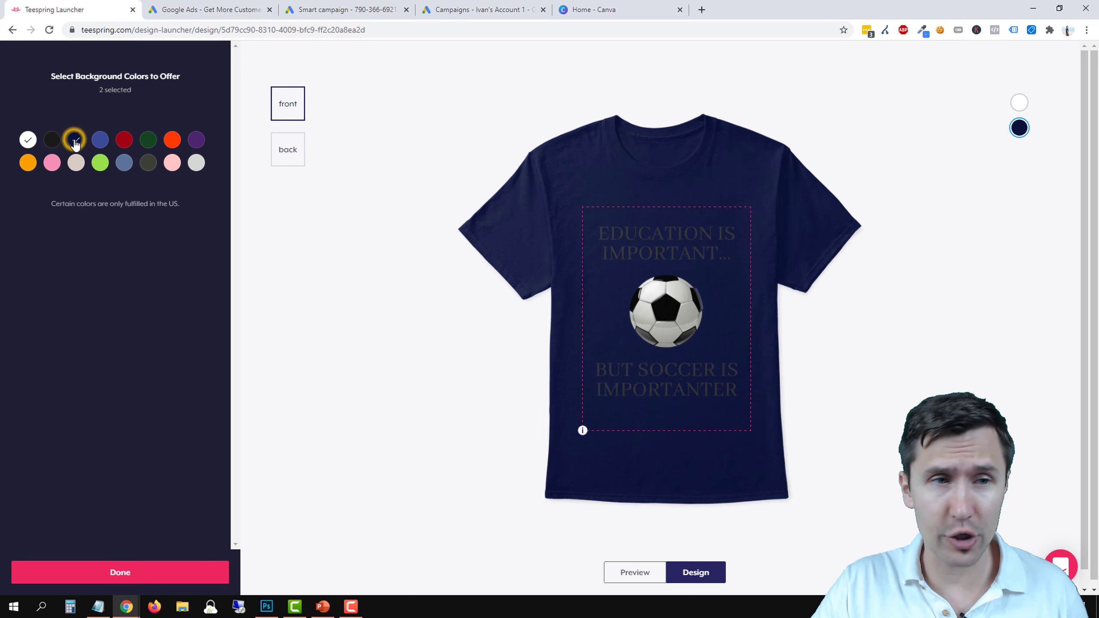
pyautogui.click(76, 145)
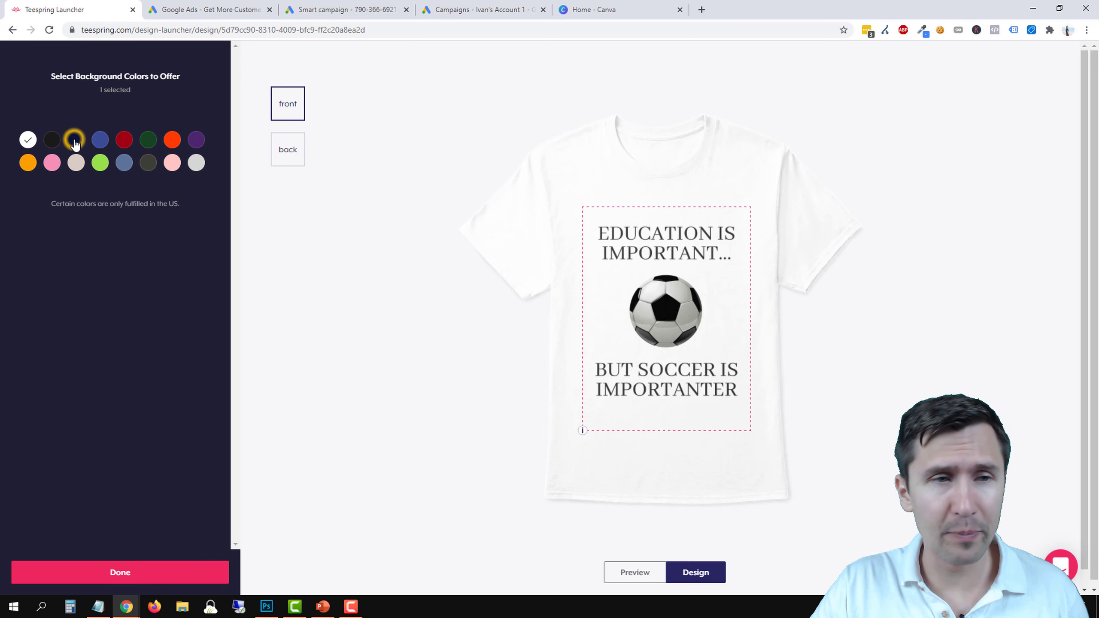
# Add pink, beige, light pink, light grey and lime to the shirt colors on offer.
pyautogui.click(53, 163)
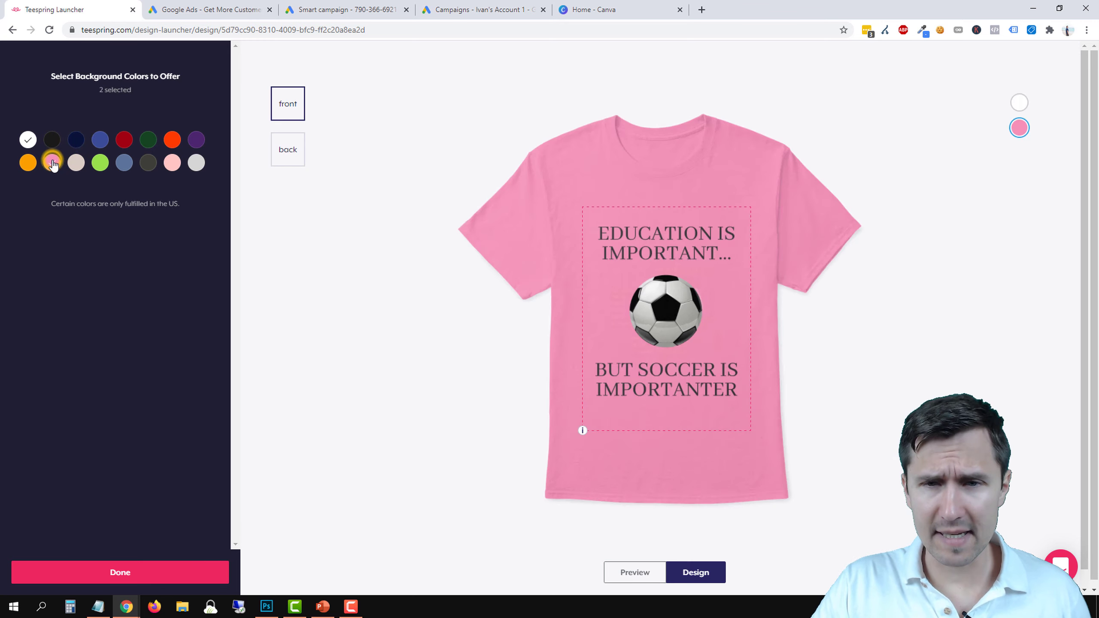
pyautogui.click(77, 167)
pyautogui.click(172, 165)
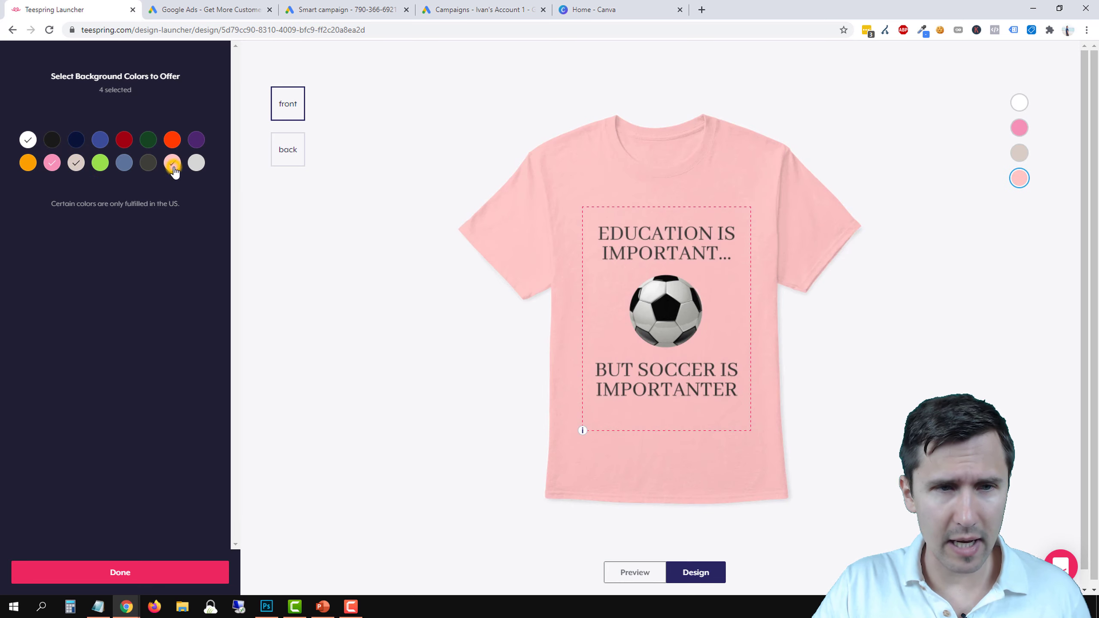
pyautogui.click(198, 165)
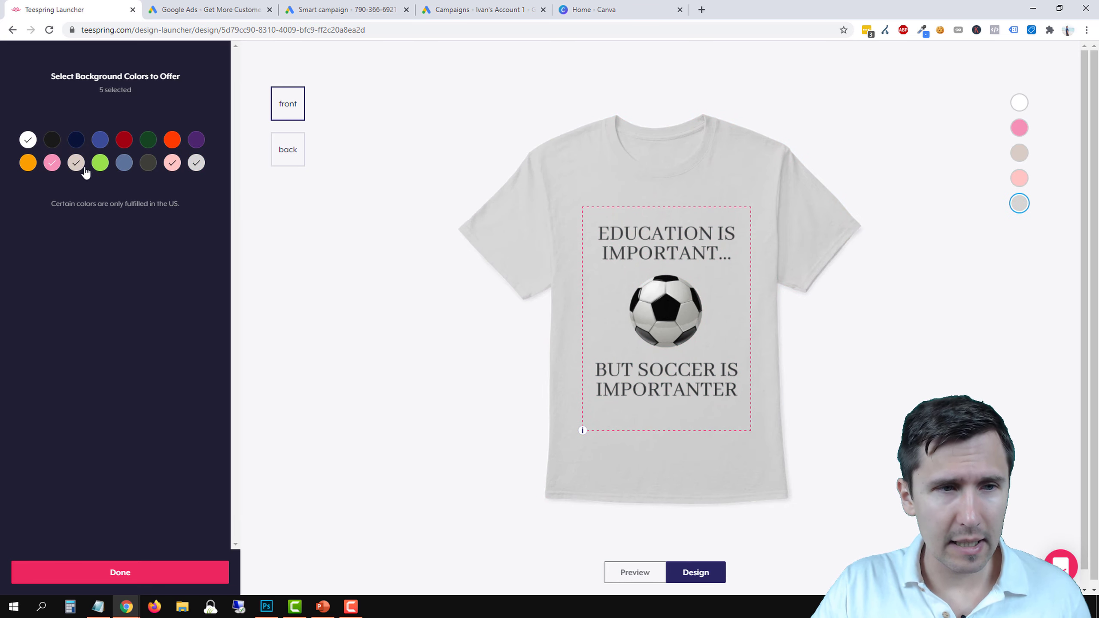
pyautogui.click(99, 170)
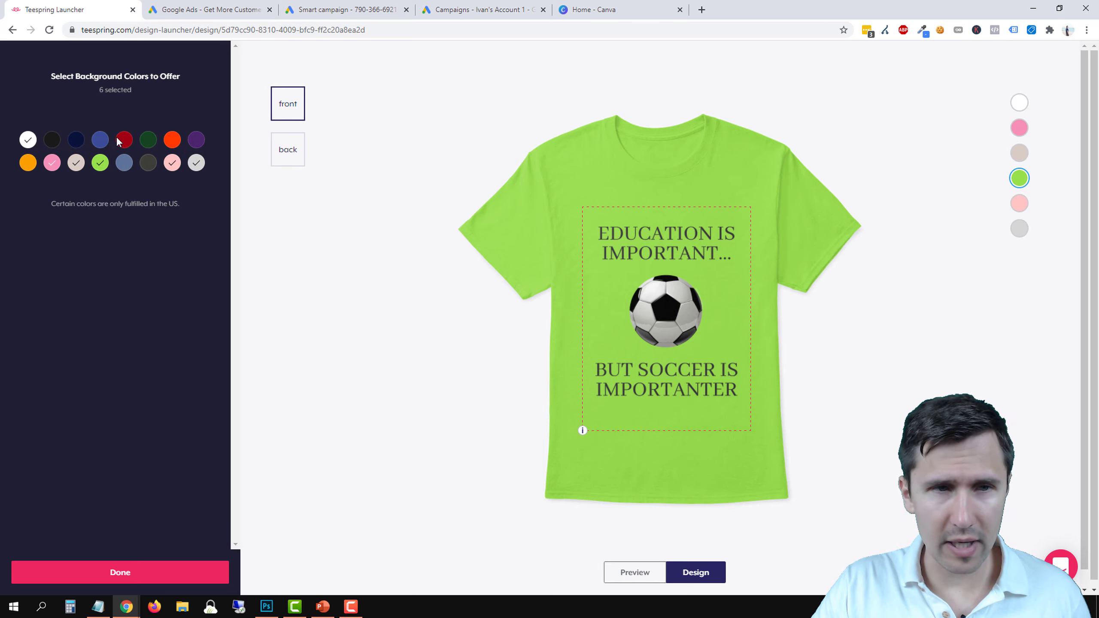
# Try bright orange-red and muted denim blue as shirt colors, and deselect both.
pyautogui.click(172, 149)
pyautogui.click(171, 148)
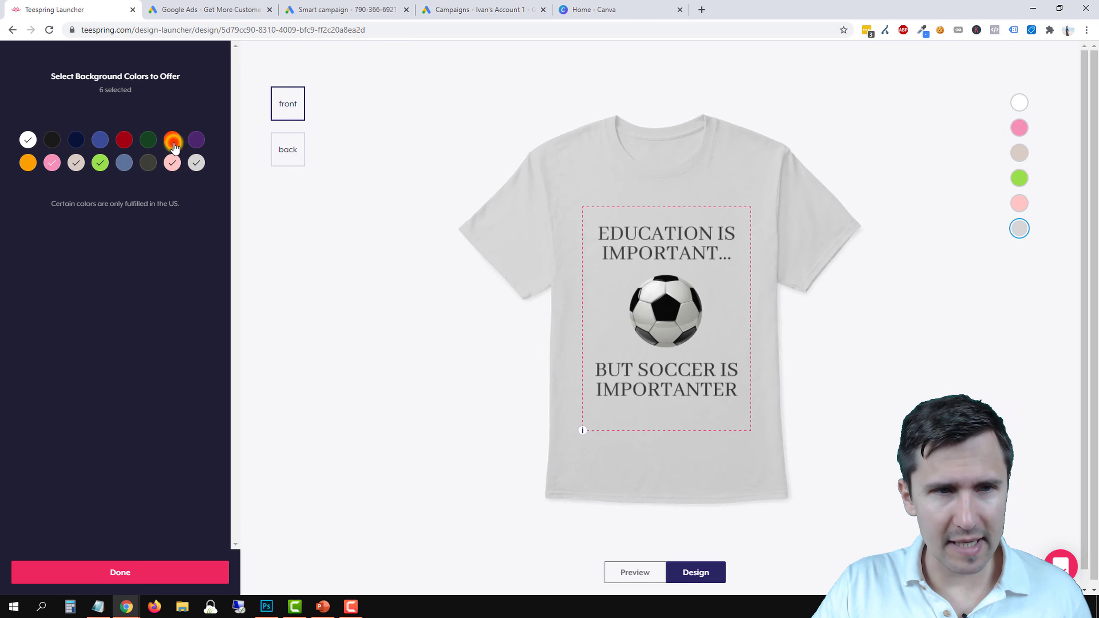
pyautogui.click(121, 169)
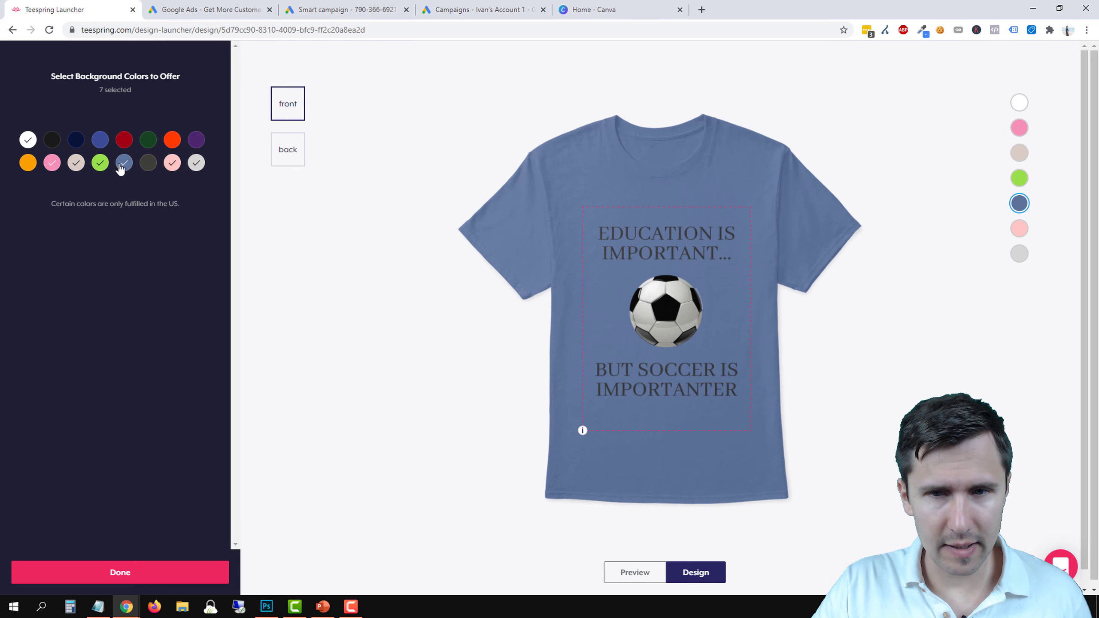
pyautogui.click(122, 168)
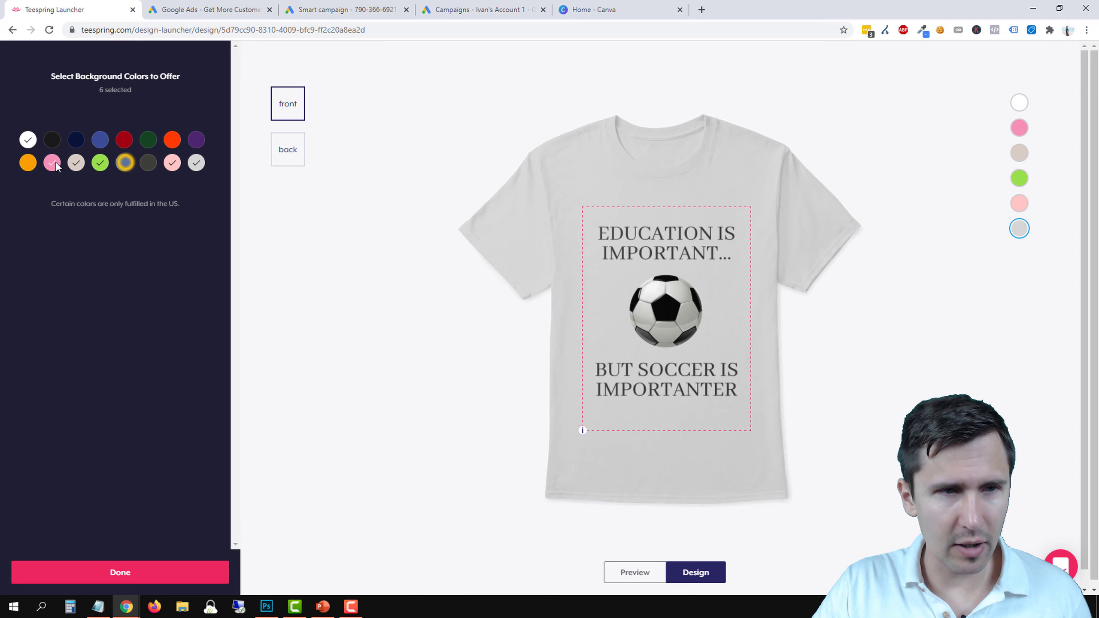
# Add gold to the shirt colors on offer and confirm the color selection.
pyautogui.click(28, 164)
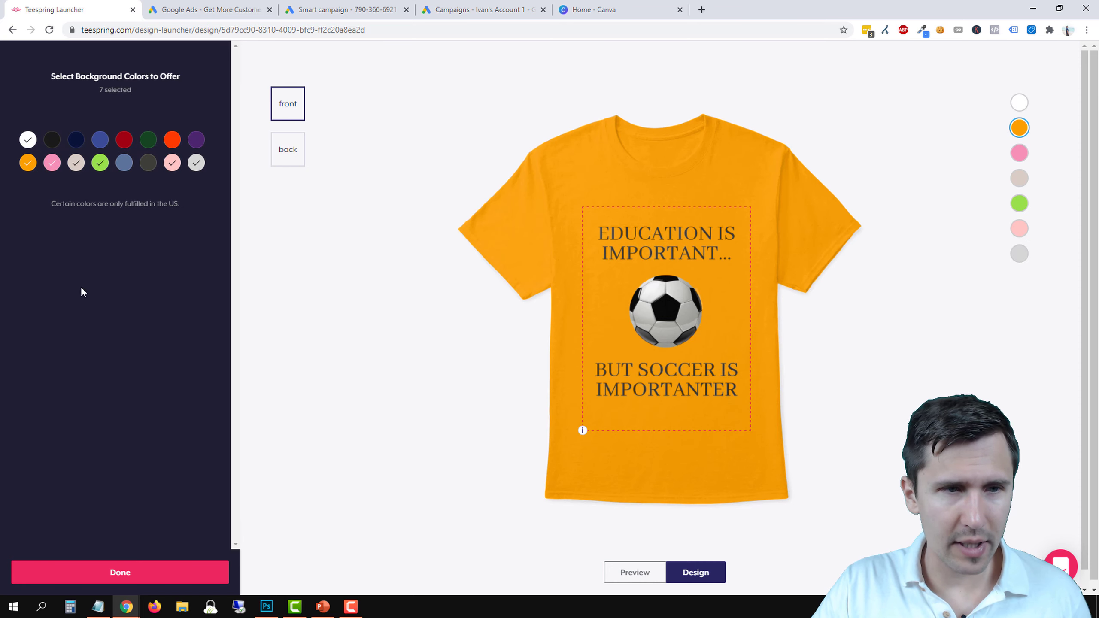
pyautogui.click(106, 570)
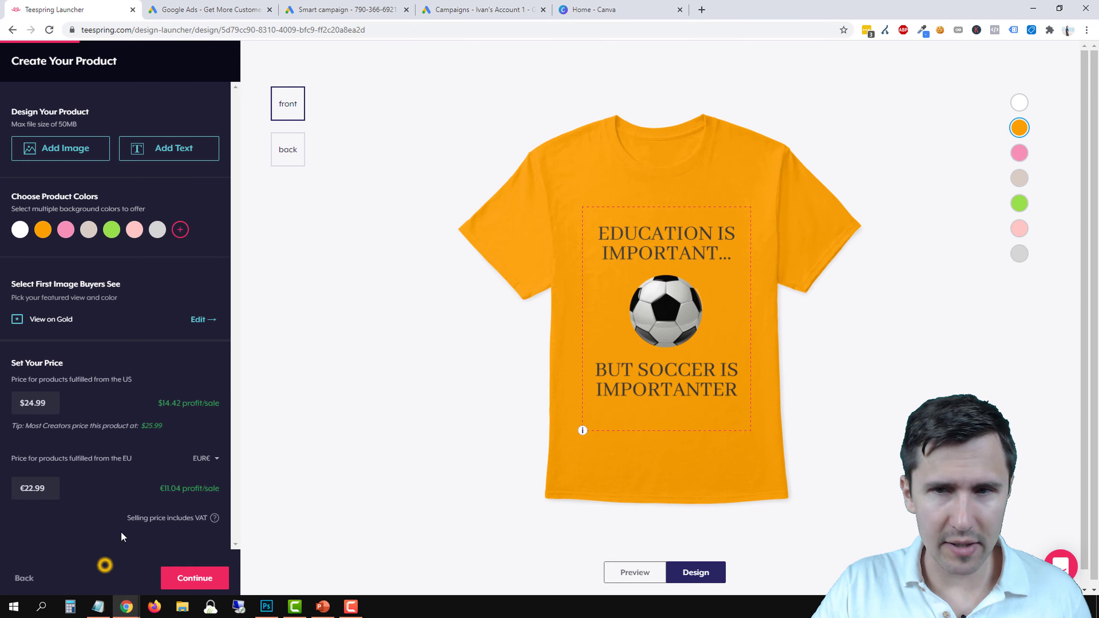
# Preview the soccer design on the pink, beige, lime, light pink and light grey shirts, and return to the white one.
pyautogui.click(1020, 157)
pyautogui.click(1020, 178)
pyautogui.click(1020, 203)
pyautogui.click(1020, 228)
pyautogui.click(1020, 253)
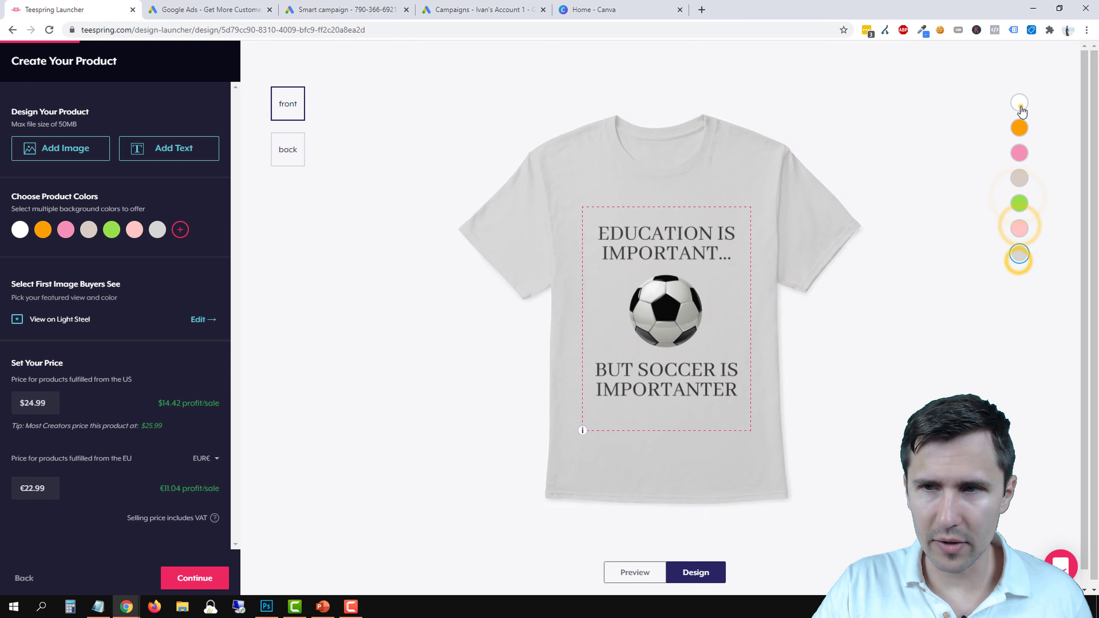
pyautogui.click(1020, 102)
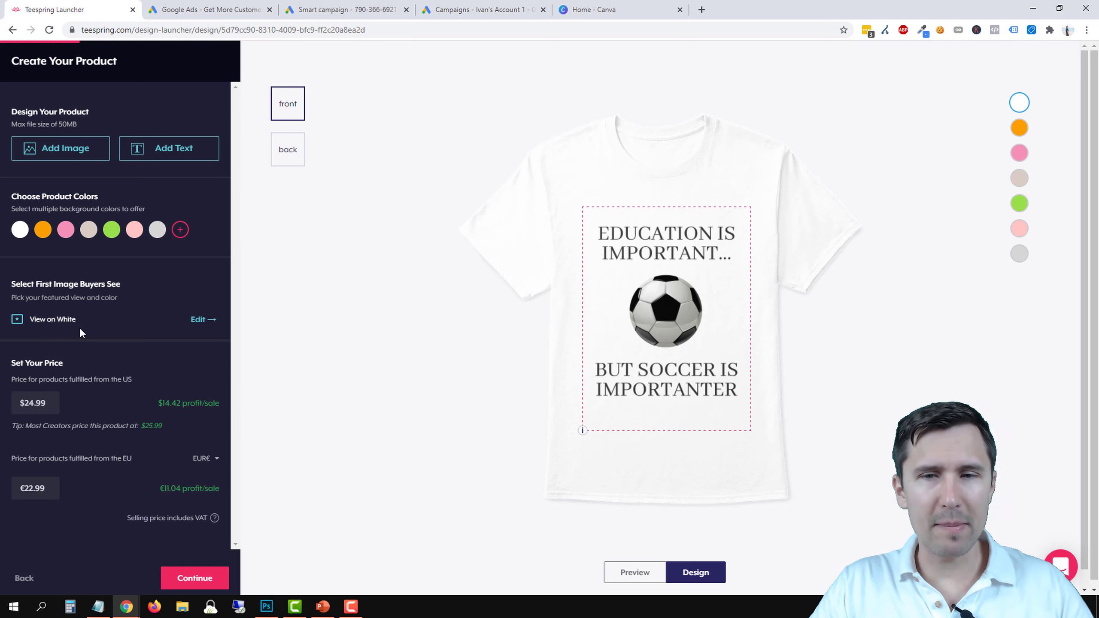
# Preview other featured background colors such as lime, and set the first image buyers see to the front view on white.
pyautogui.click(200, 320)
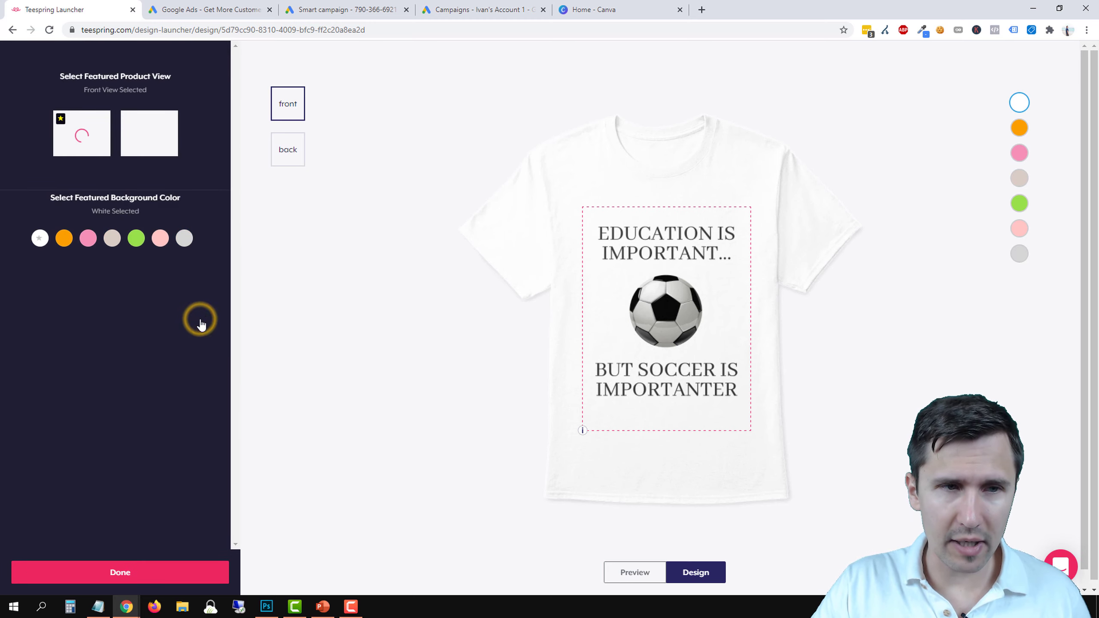
pyautogui.click(88, 239)
pyautogui.click(112, 238)
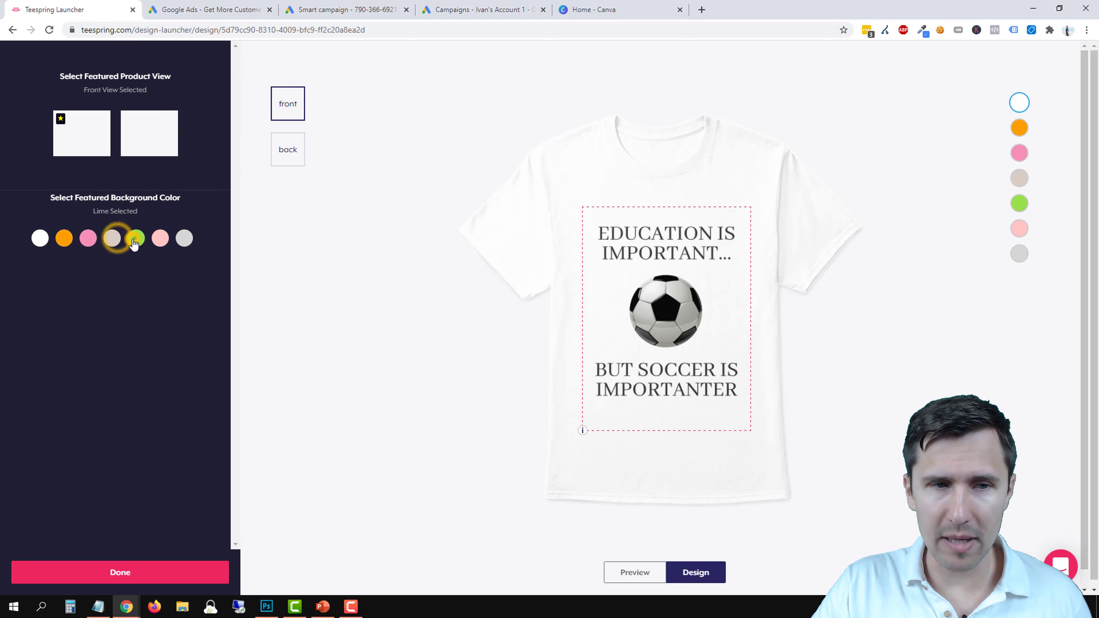
pyautogui.click(135, 239)
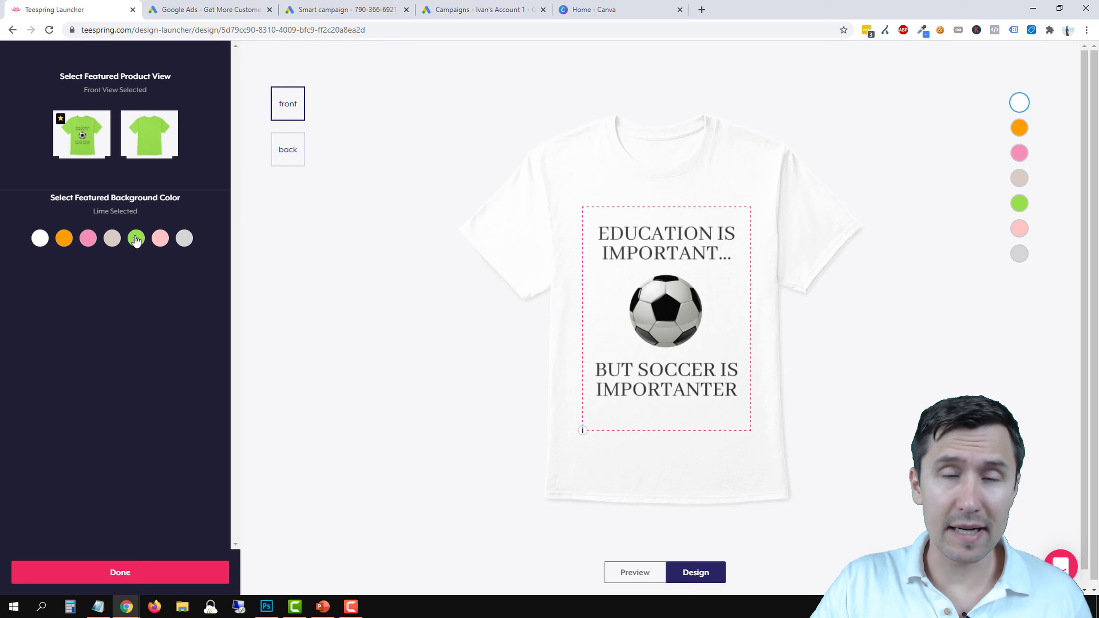
pyautogui.click(40, 238)
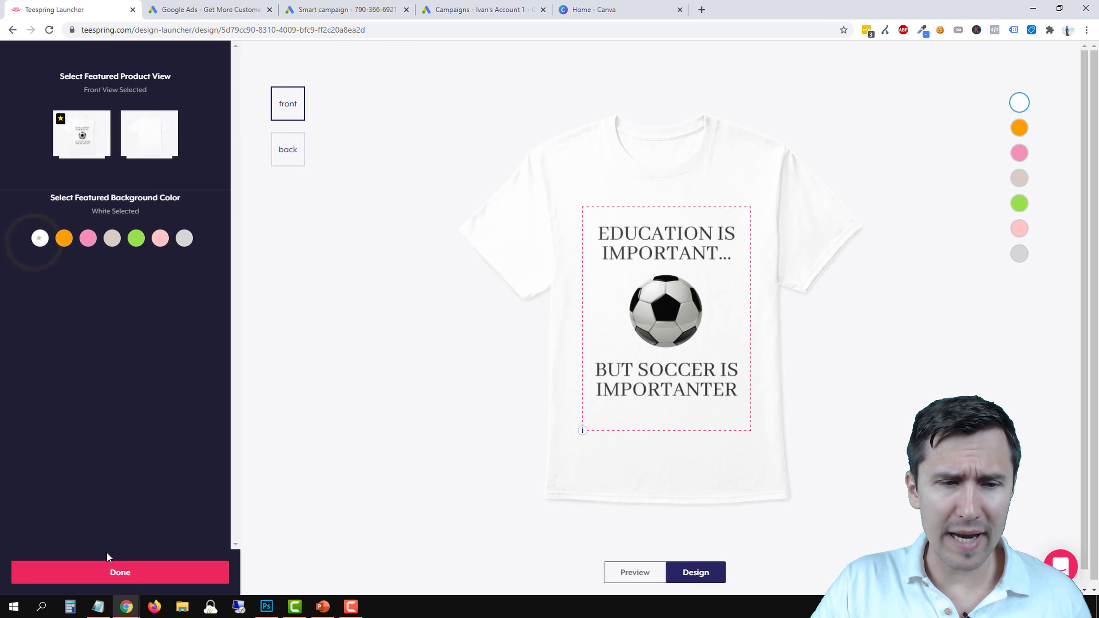
pyautogui.click(108, 568)
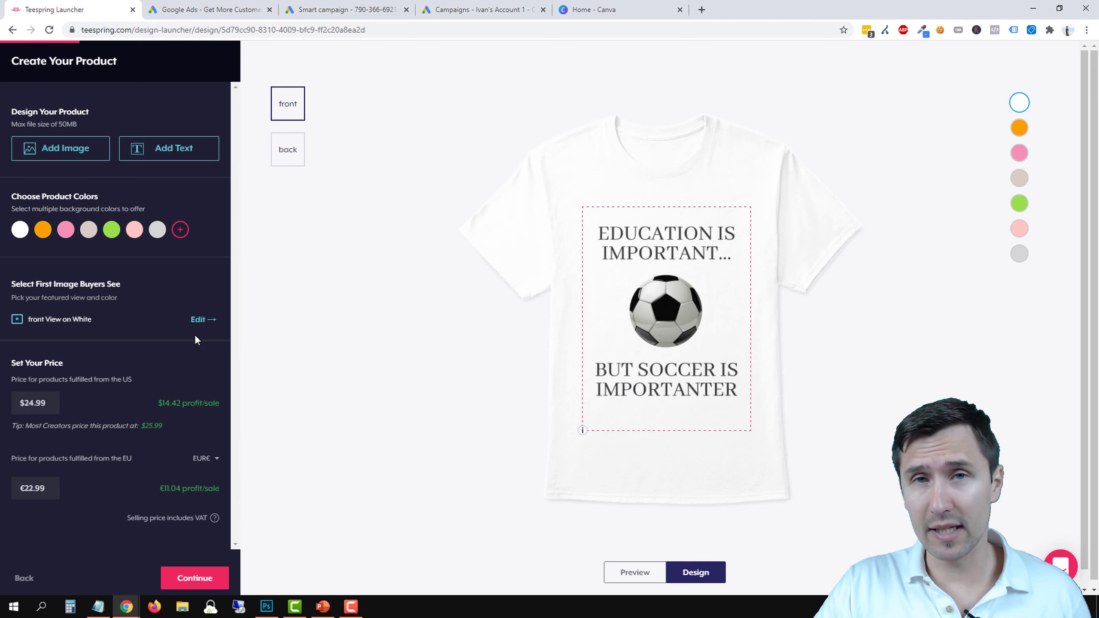
# Examine the price for products fulfilled from the US and the profit it gives per sale.
pyautogui.click(52, 401)
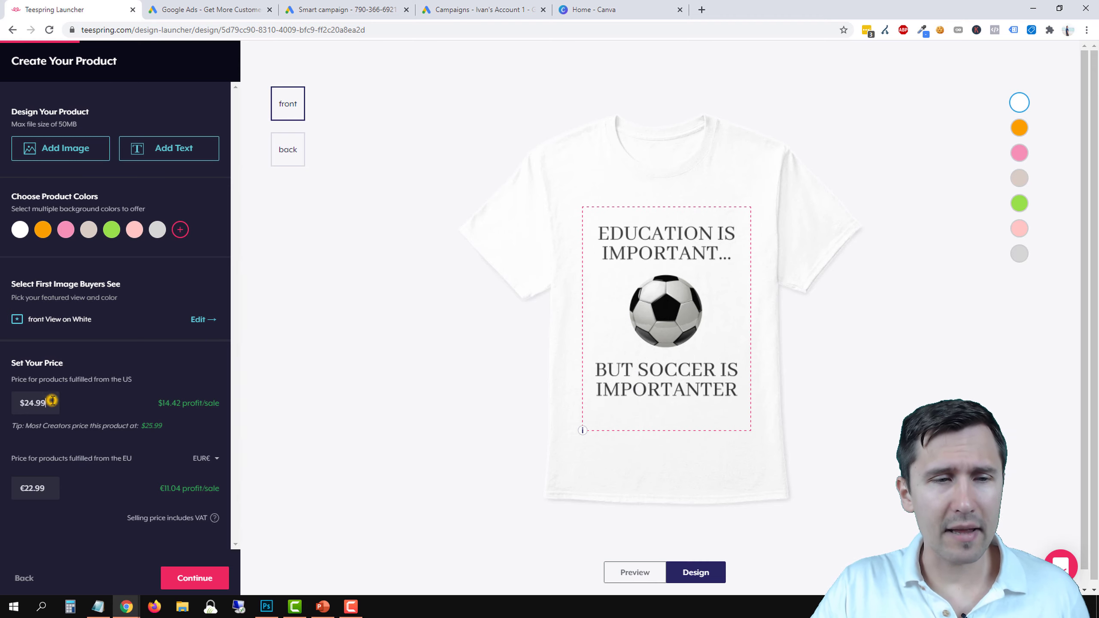
pyautogui.click(44, 404)
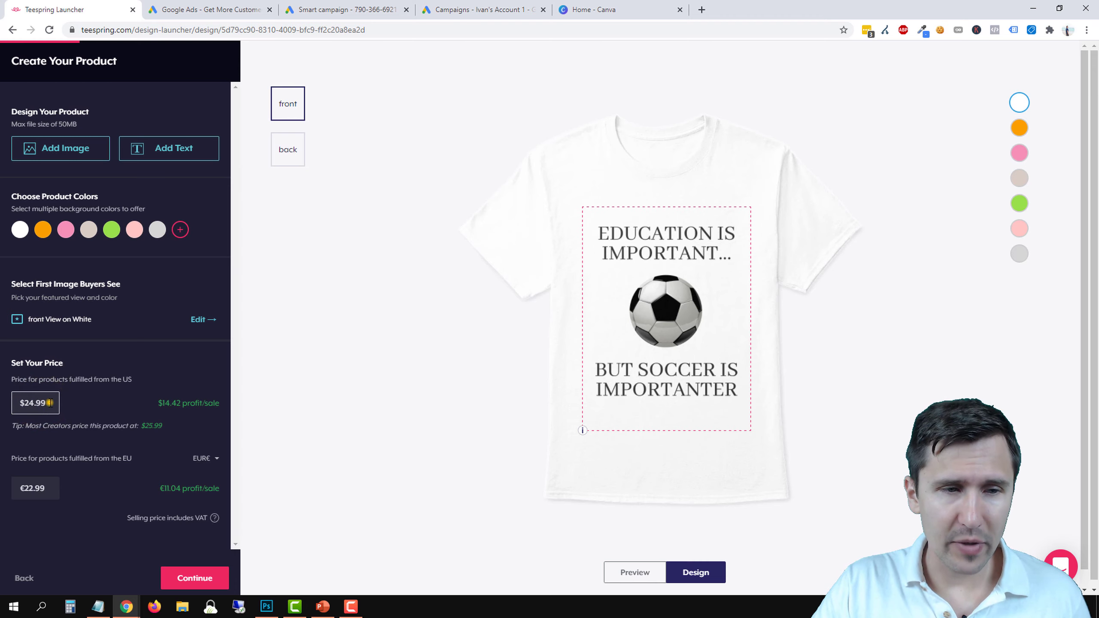
pyautogui.moveTo(50, 403); pyautogui.dragTo(24, 404)
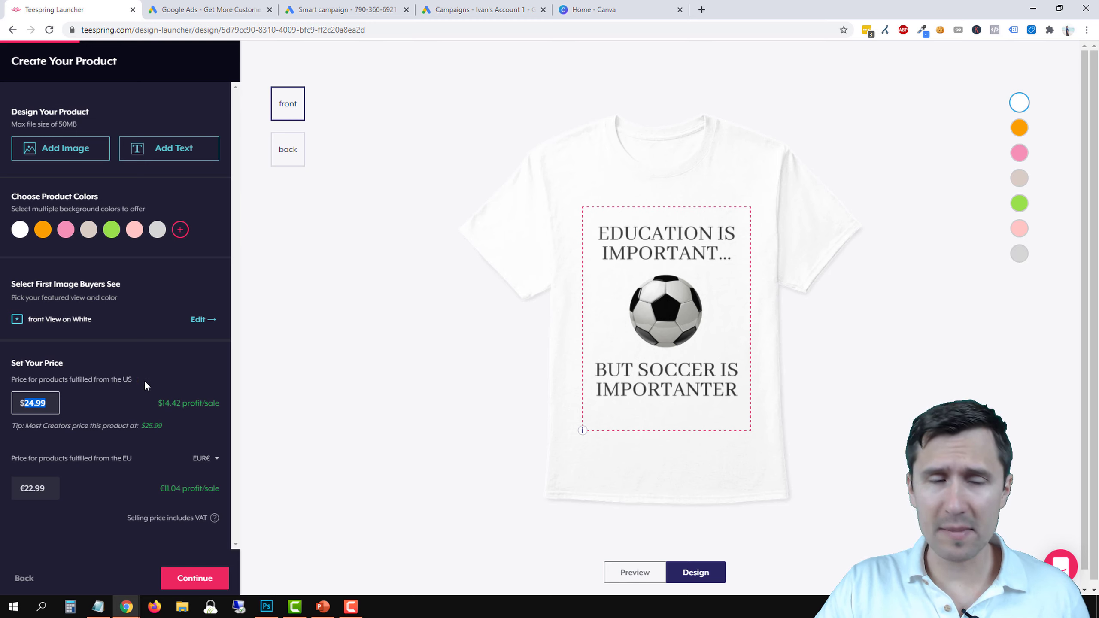
pyautogui.moveTo(144, 380); pyautogui.dragTo(62, 381)
pyautogui.click(138, 461)
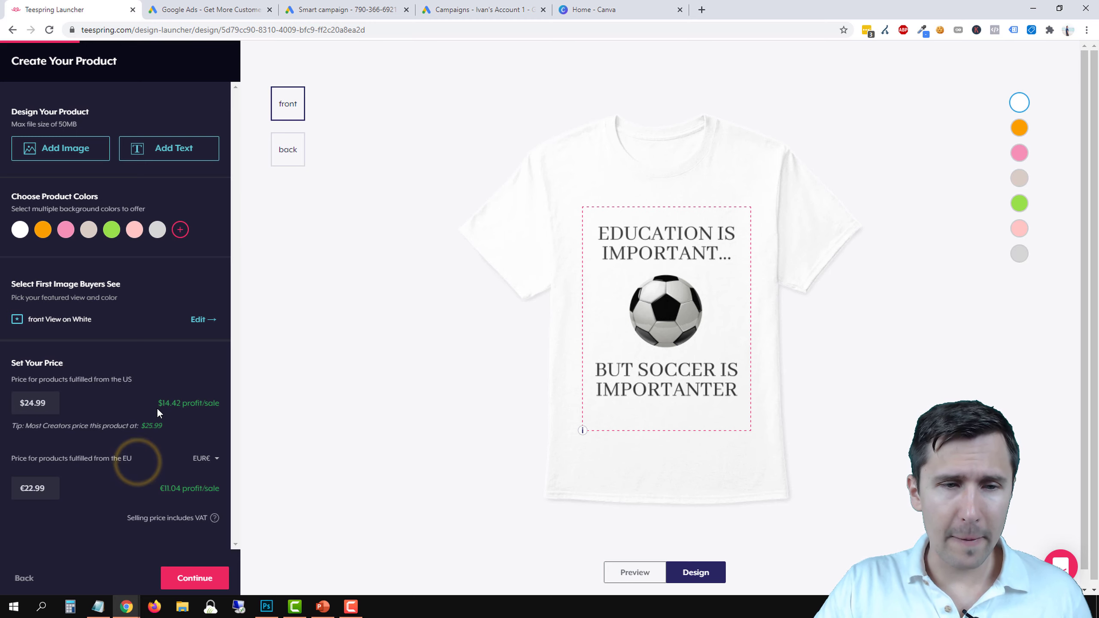
pyautogui.moveTo(157, 408); pyautogui.dragTo(213, 408)
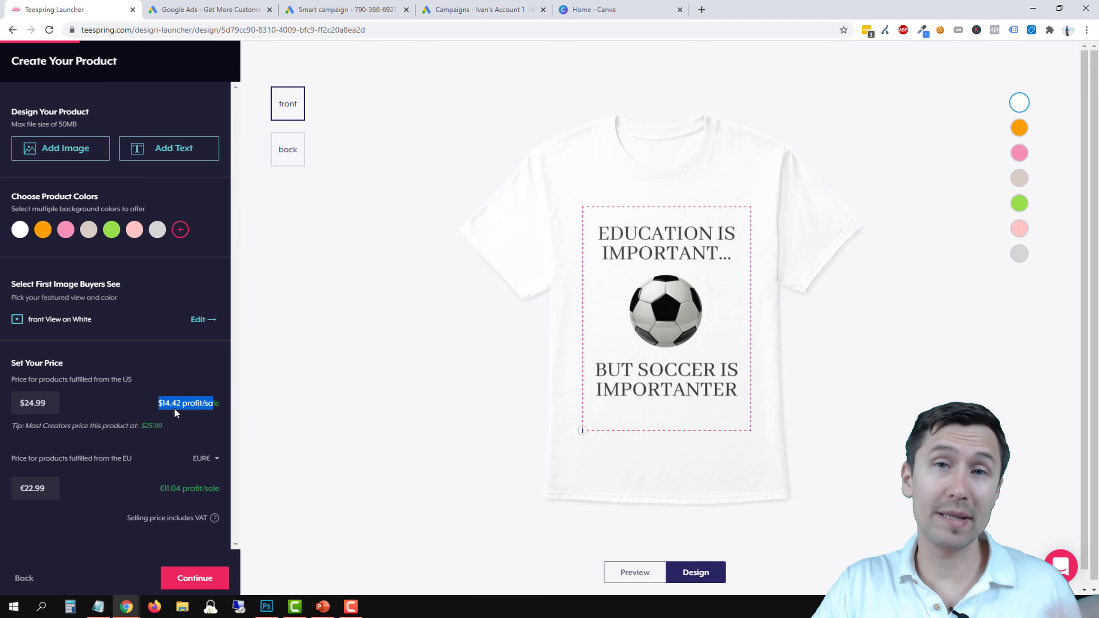
pyautogui.doubleClick(49, 407)
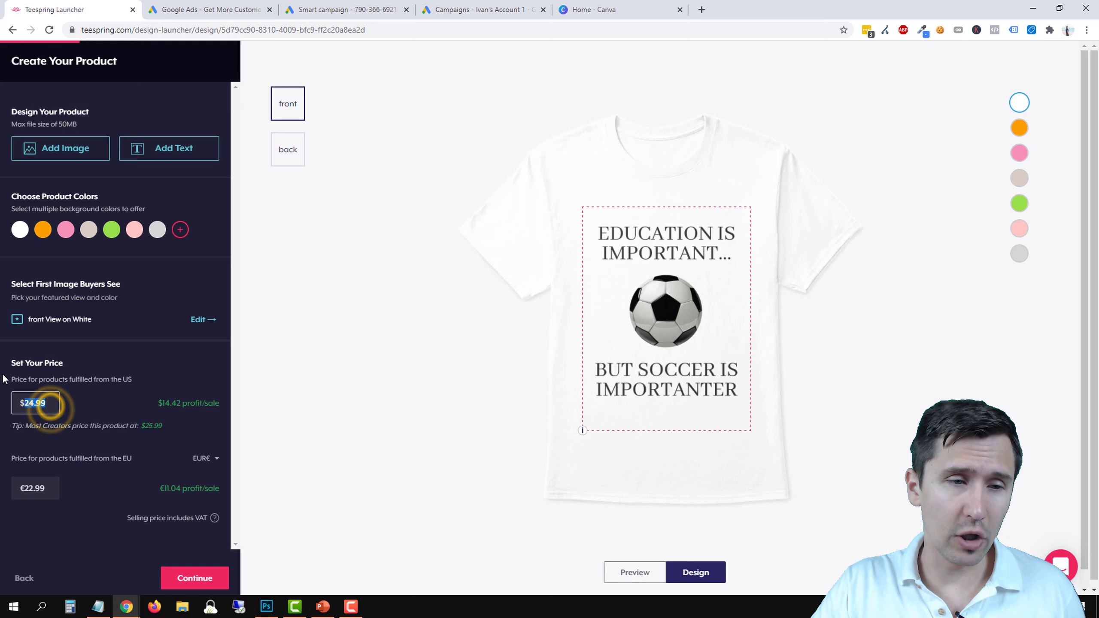
# Compare the profit at a US price of $15.00, and set the US price to $25.
pyautogui.write('15.00')
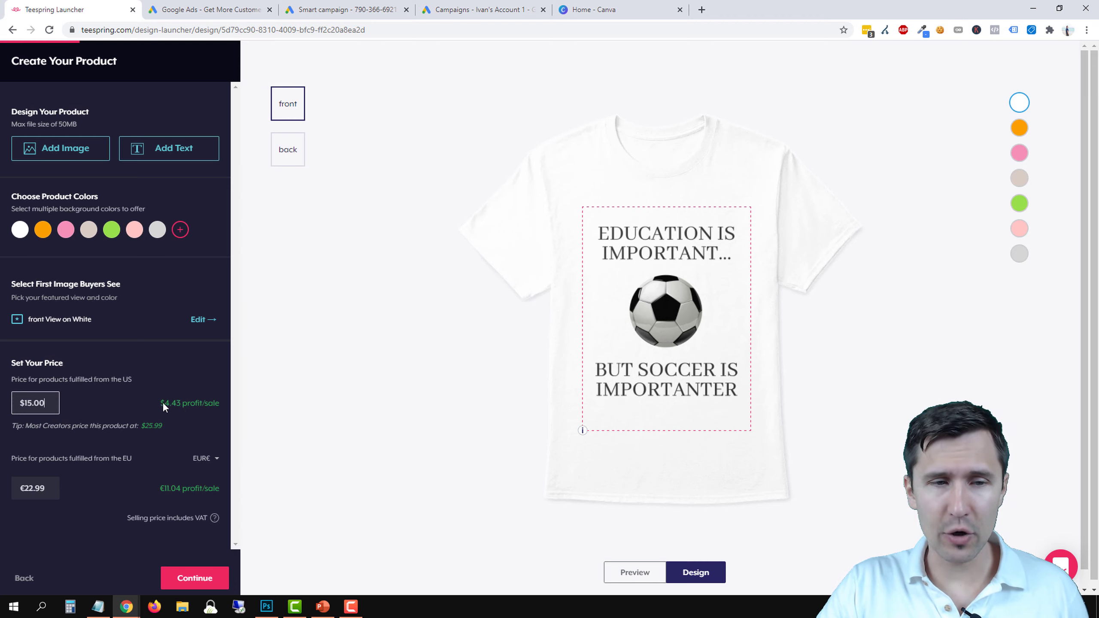
pyautogui.moveTo(161, 403); pyautogui.dragTo(216, 409)
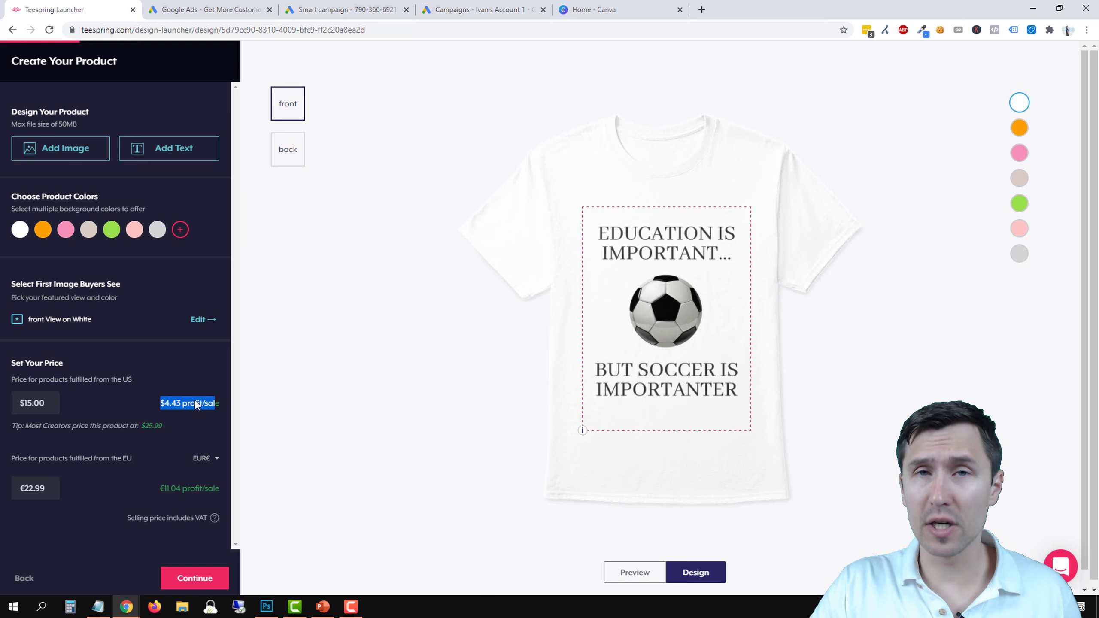
pyautogui.click(52, 404)
pyautogui.write('25')
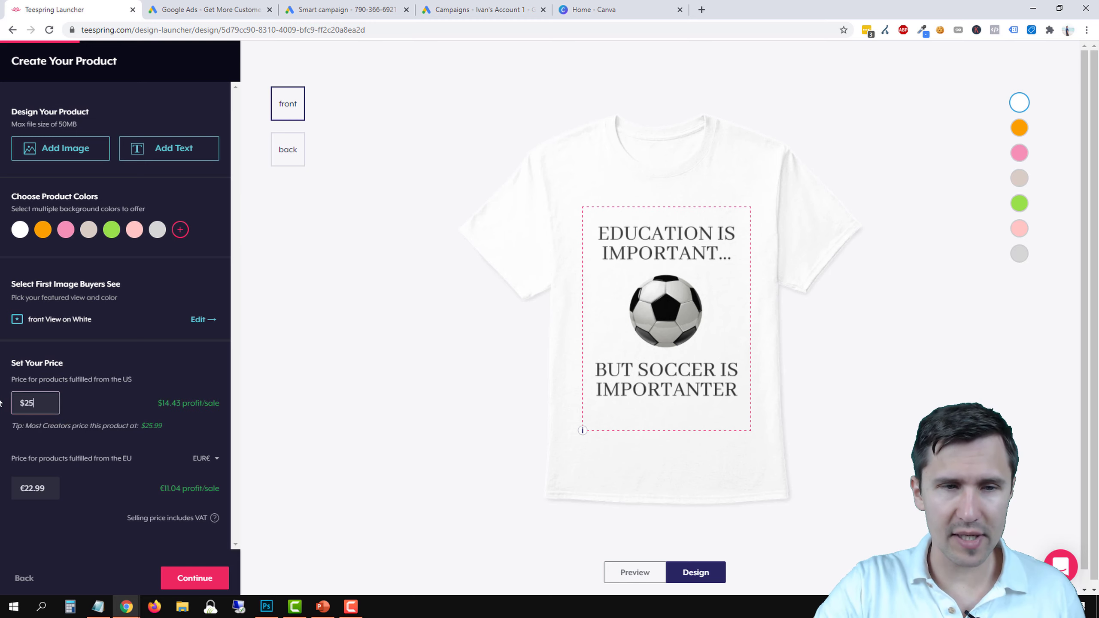
pyautogui.moveTo(160, 403); pyautogui.dragTo(182, 408)
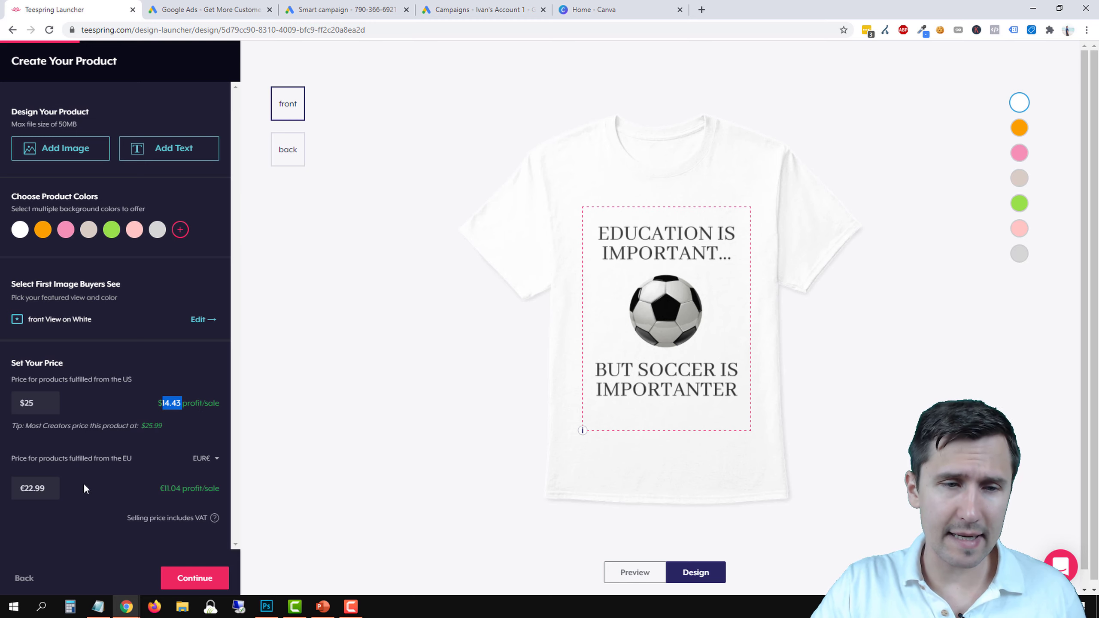
# Preview the EU price in GBP£ and switch its currency back to EUR€.
pyautogui.click(212, 459)
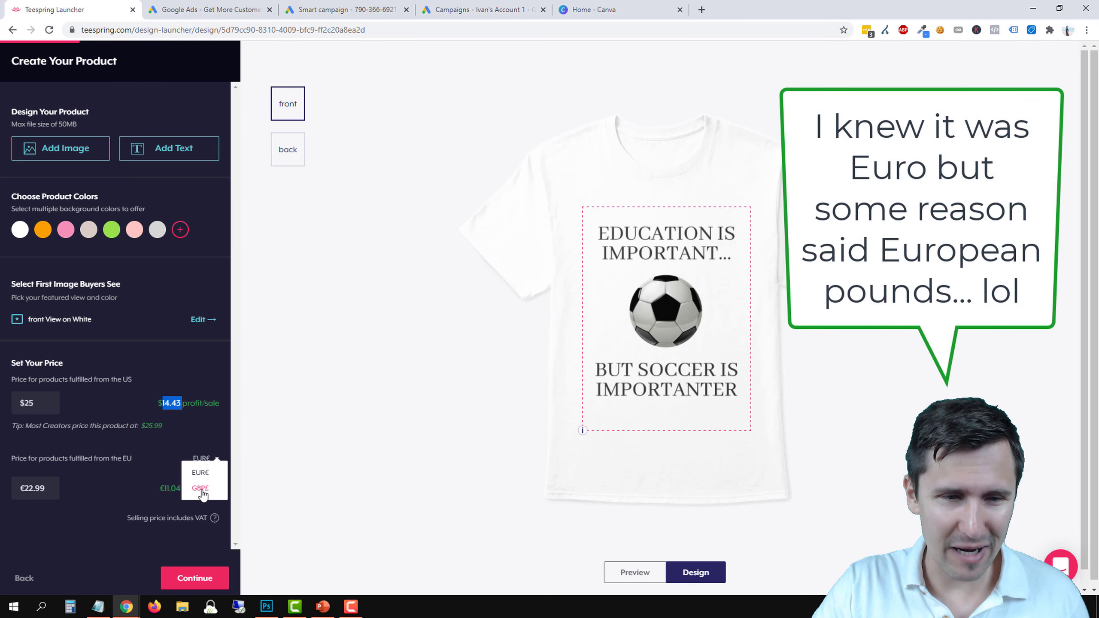
pyautogui.click(200, 489)
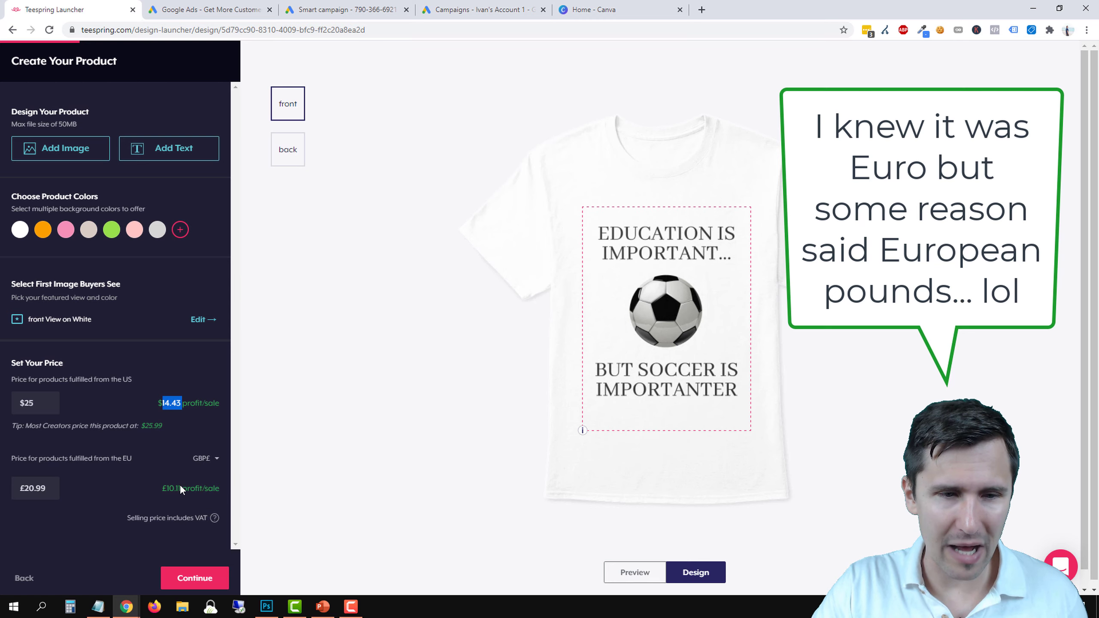
pyautogui.click(206, 466)
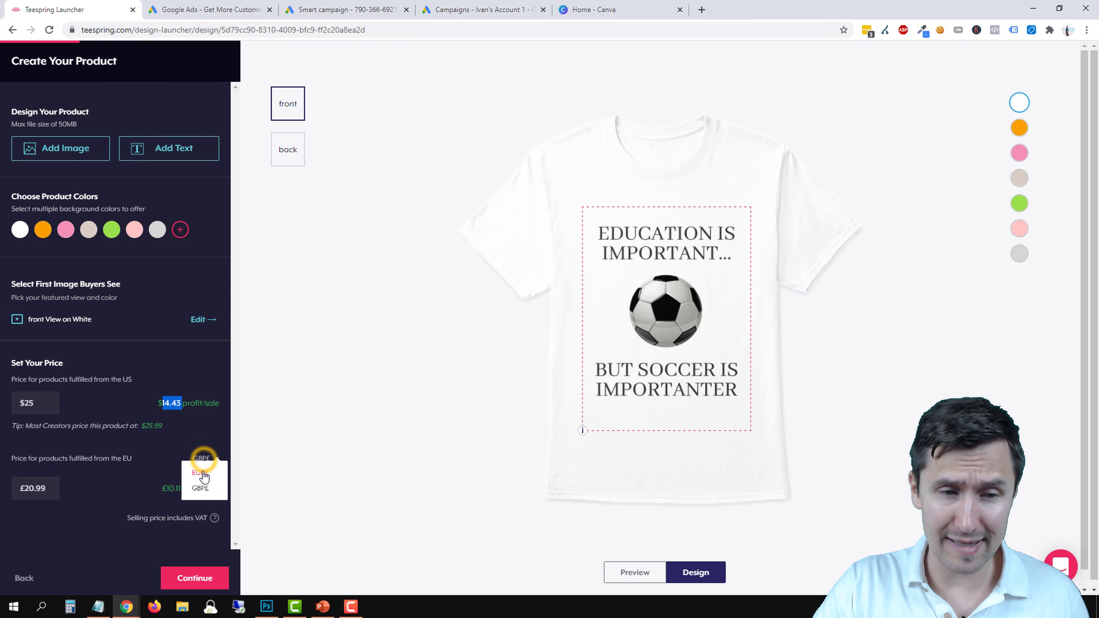
pyautogui.click(201, 470)
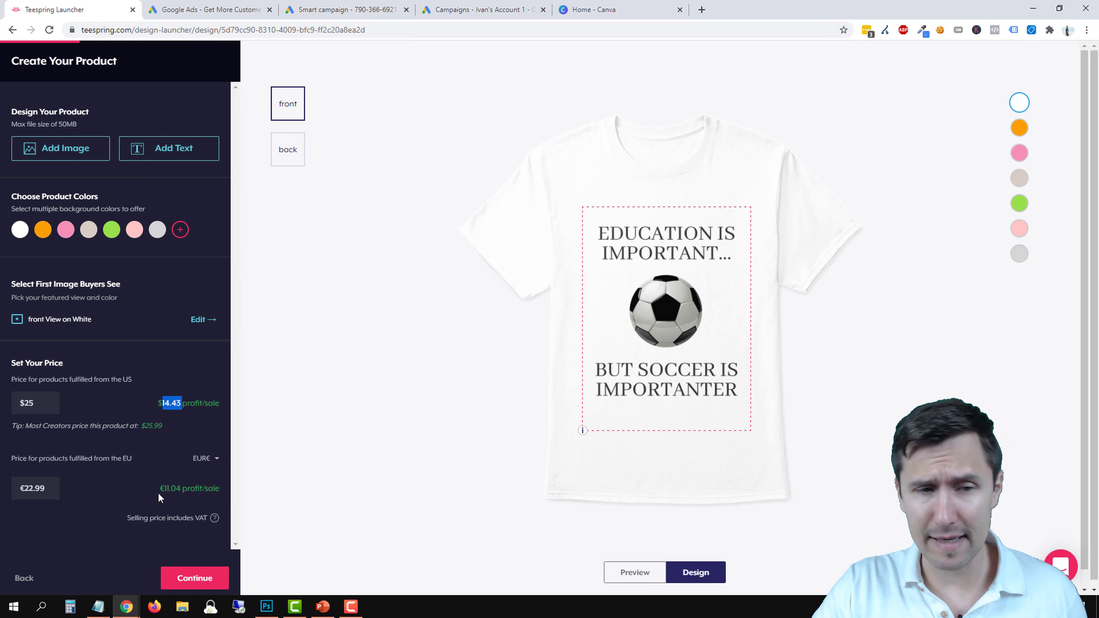
# Check the tip on how most creators price this shirt, and continue to adding more products.
pyautogui.doubleClick(38, 407)
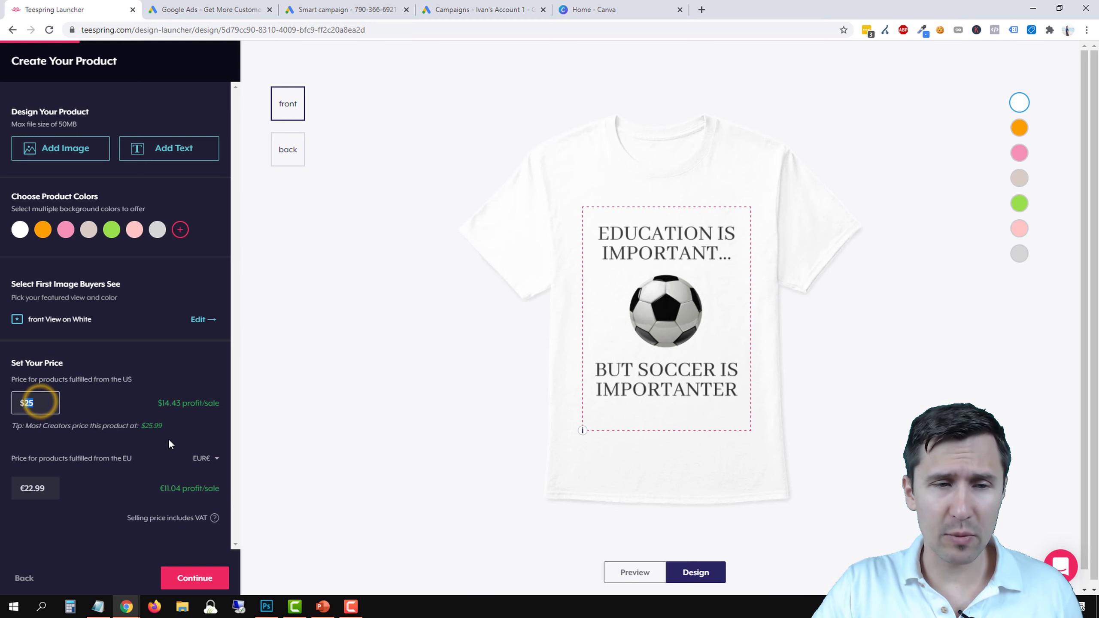
pyautogui.moveTo(50, 426); pyautogui.dragTo(126, 428)
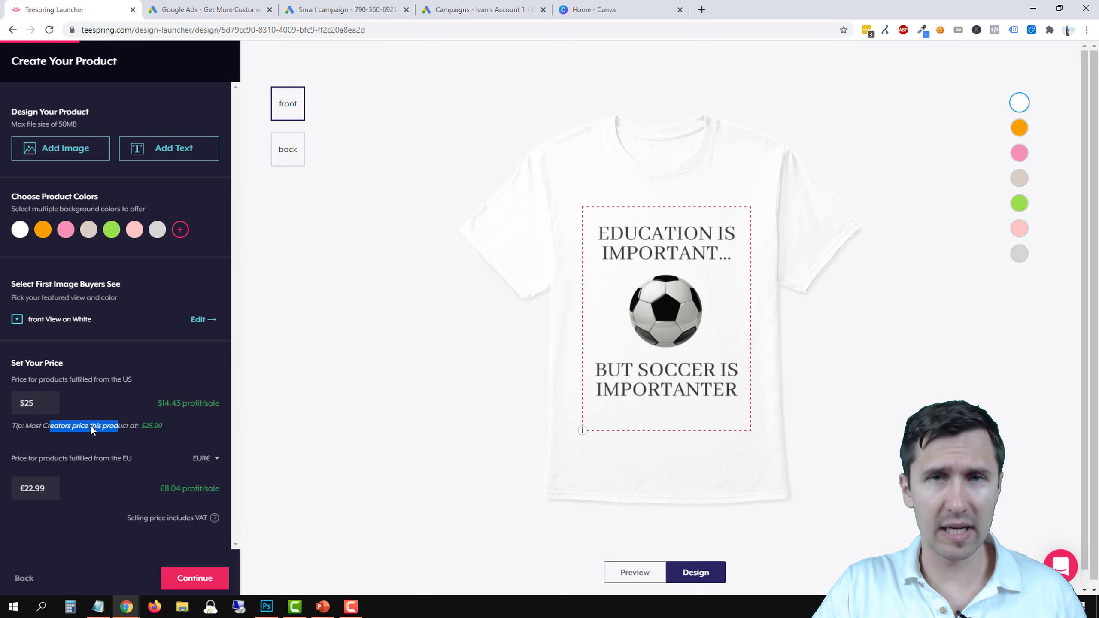
pyautogui.click(195, 578)
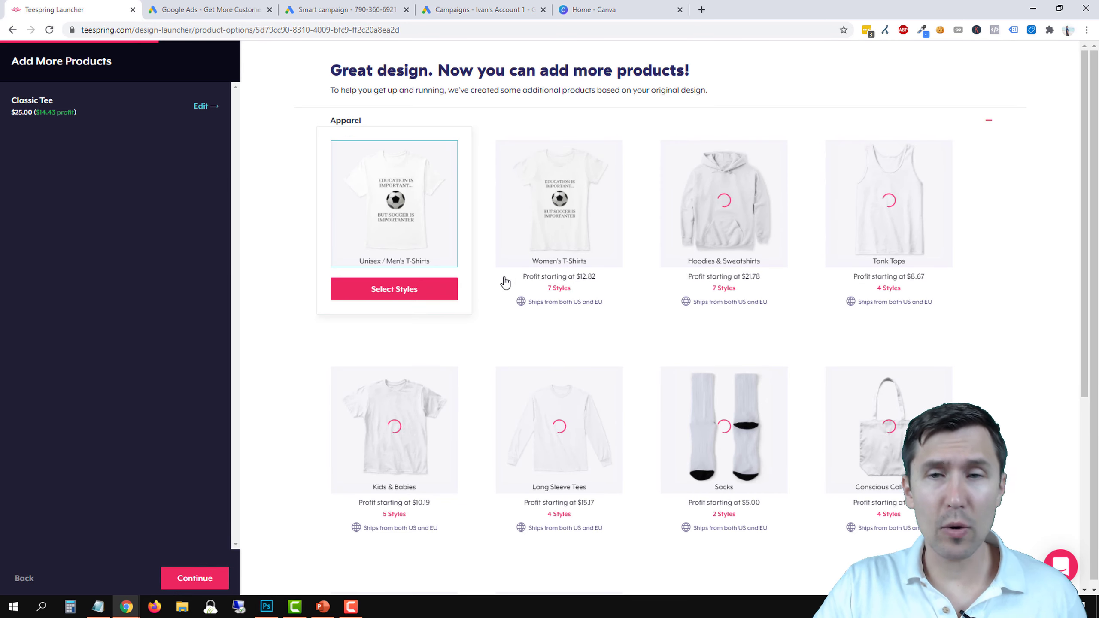
# Add the Classic Pullover Hoodie from the hoodie and sweatshirt styles to the products and confirm the selection.
pyautogui.moveTo(491, 283)
pyautogui.moveTo(692, 186)
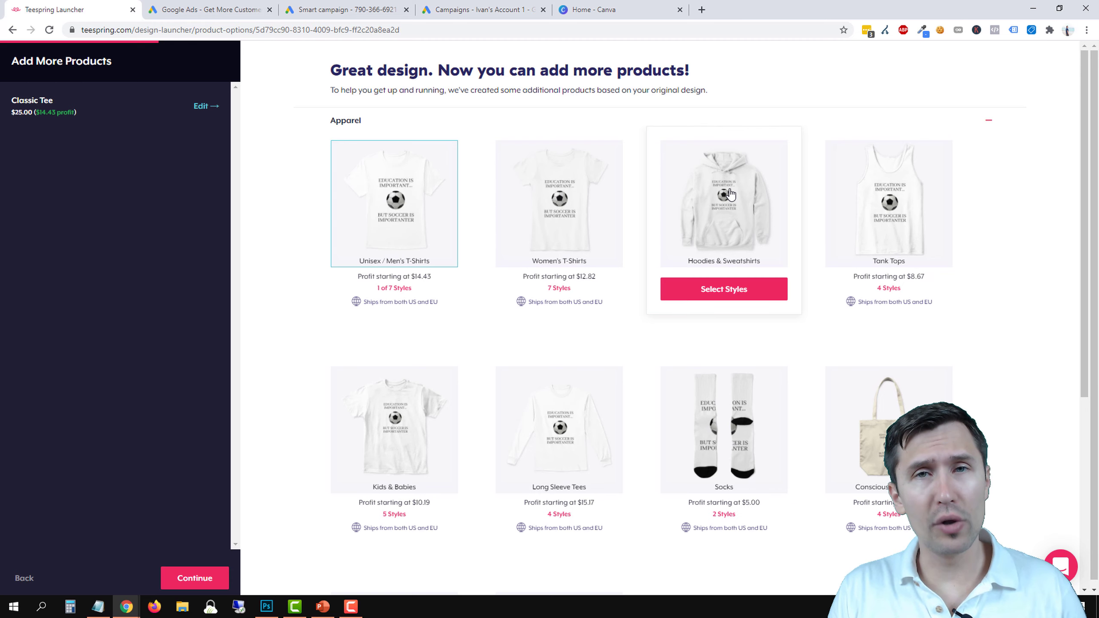
pyautogui.click(723, 287)
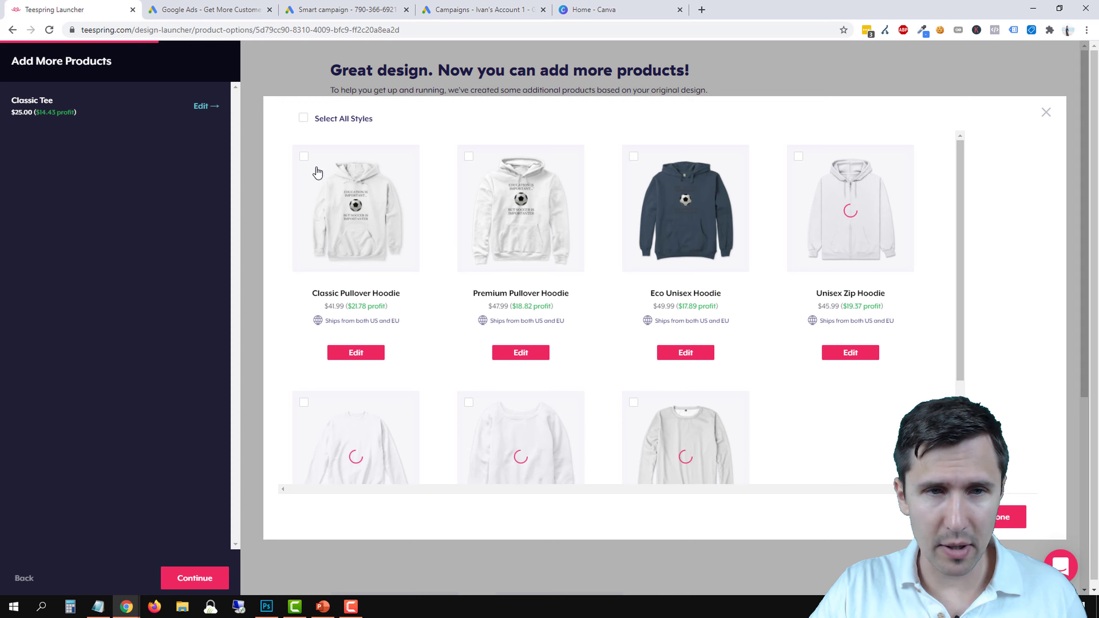
pyautogui.click(304, 156)
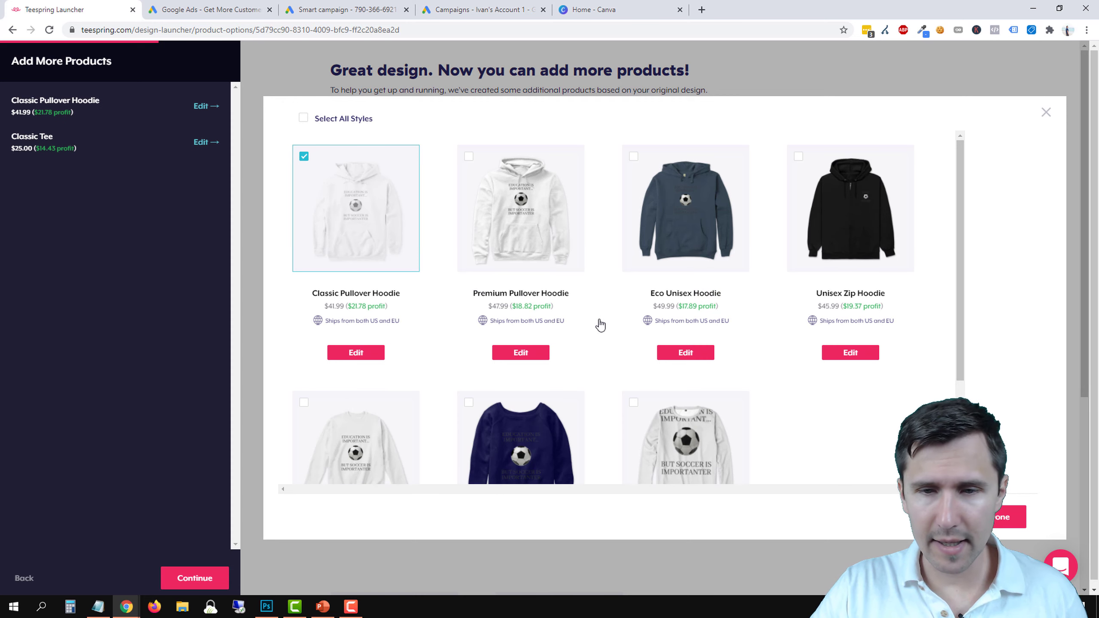
pyautogui.scroll(-3, 600, 325)
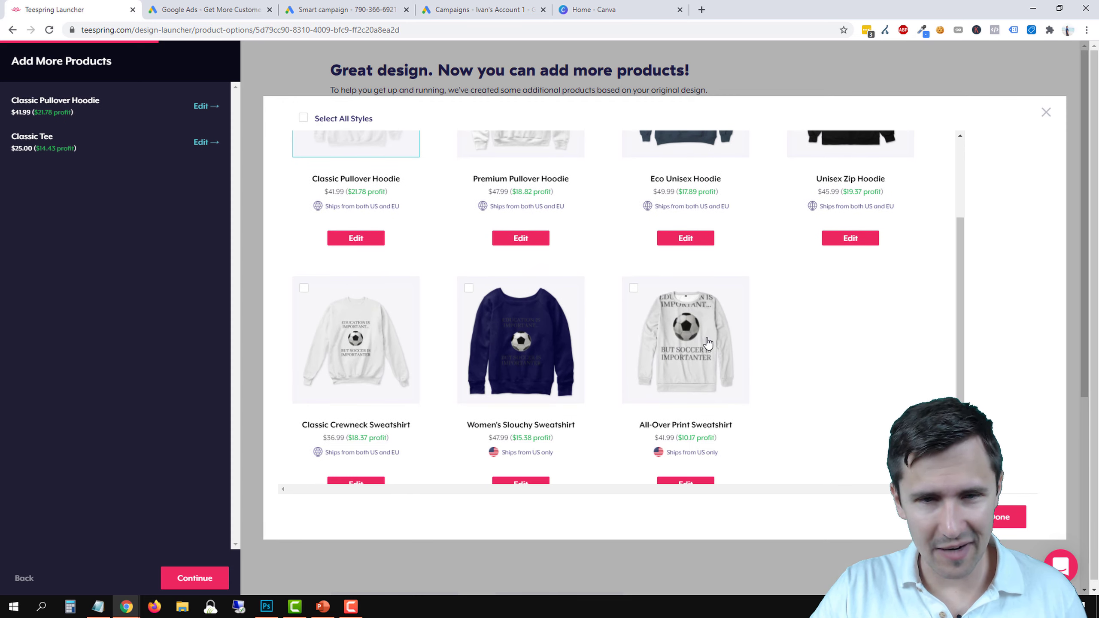
pyautogui.click(1000, 517)
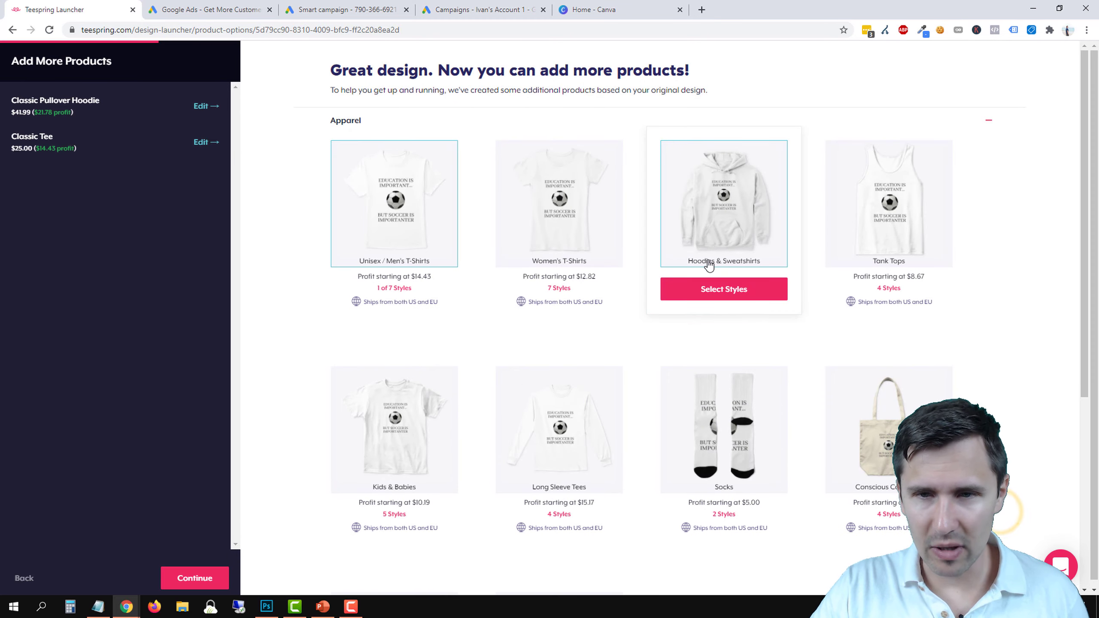
# Look through the other apparel, and add the Classic Long Sleeve Tee from the long sleeve styles.
pyautogui.scroll(-3, 692, 346)
pyautogui.scroll(-3, 663, 397)
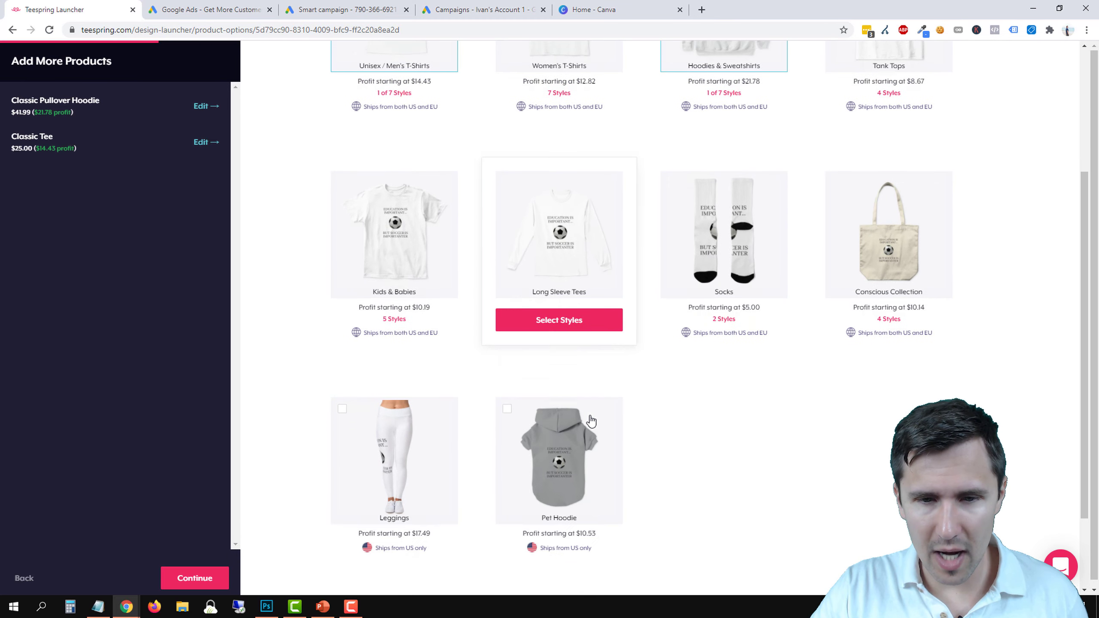
pyautogui.moveTo(382, 442)
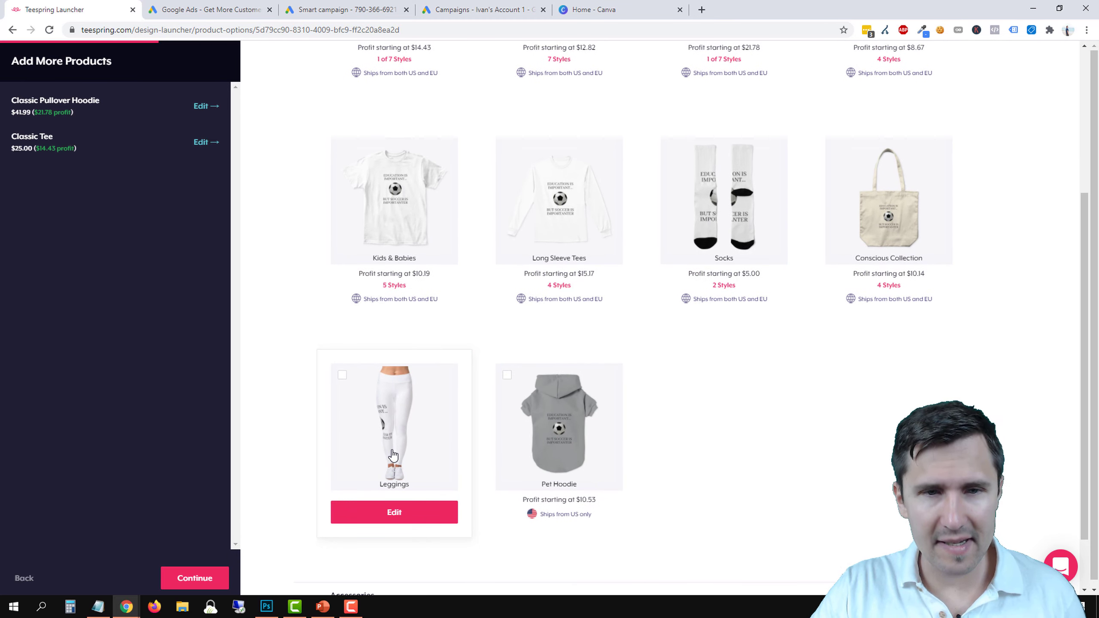
pyautogui.scroll(3, 449, 460)
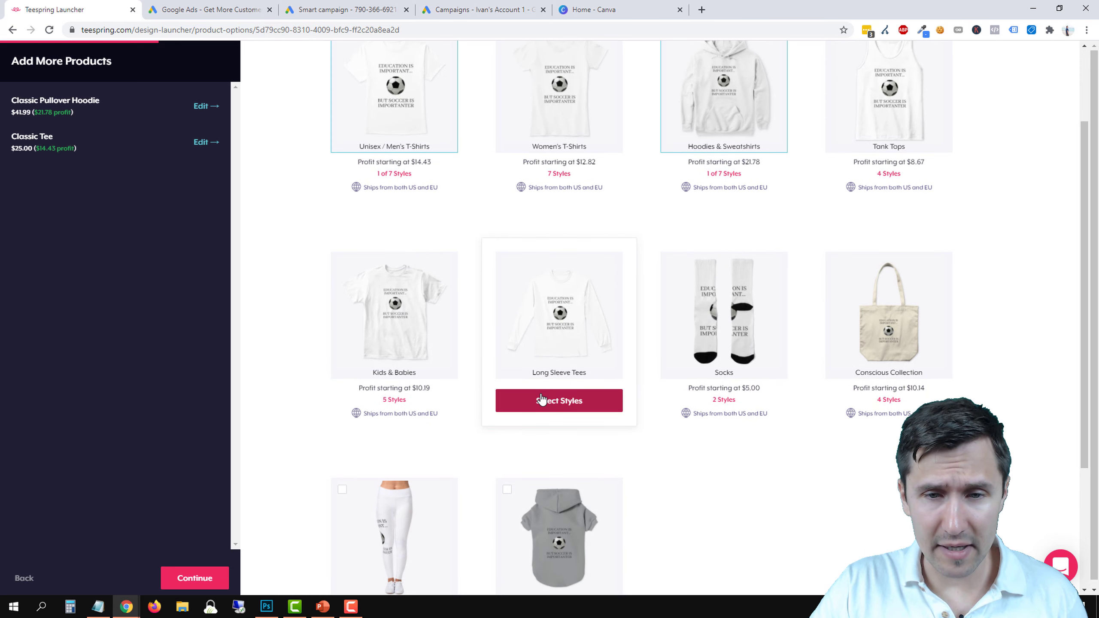
pyautogui.click(540, 394)
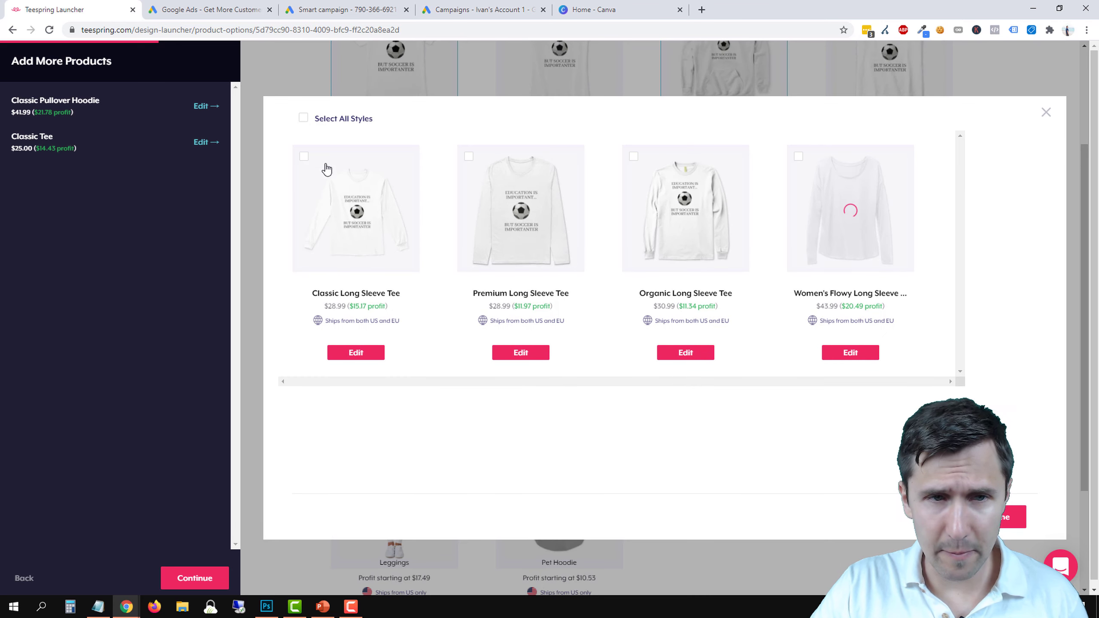
pyautogui.click(304, 156)
# Move the soccer design slightly higher on the Classic Long Sleeve Tee, and continue with the selected products to creating the listing.
pyautogui.click(359, 351)
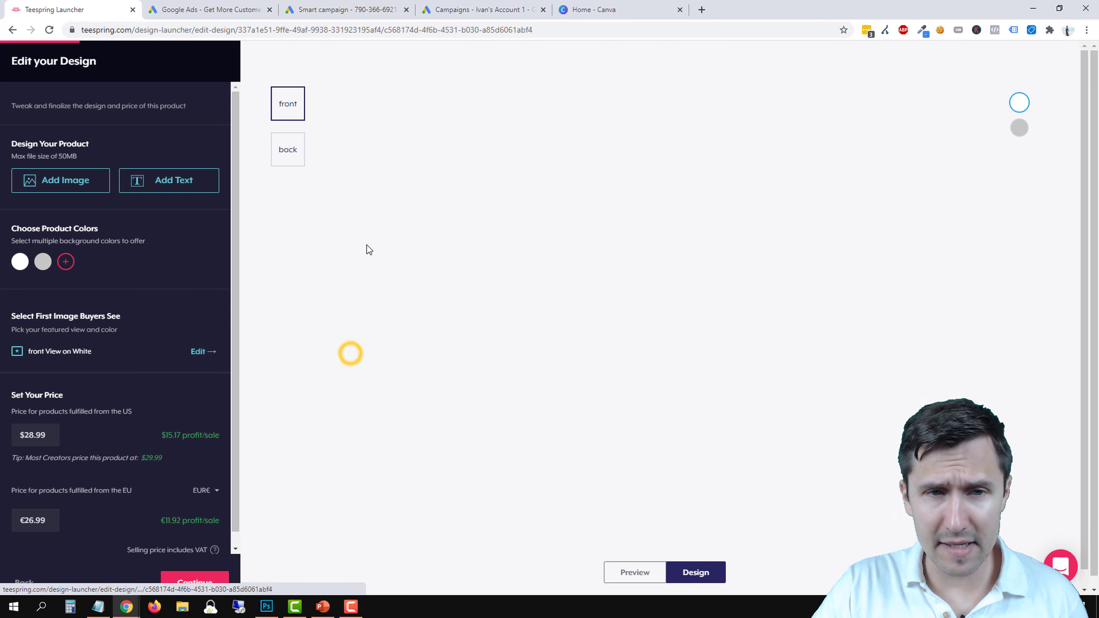
pyautogui.moveTo(671, 318); pyautogui.dragTo(671, 306)
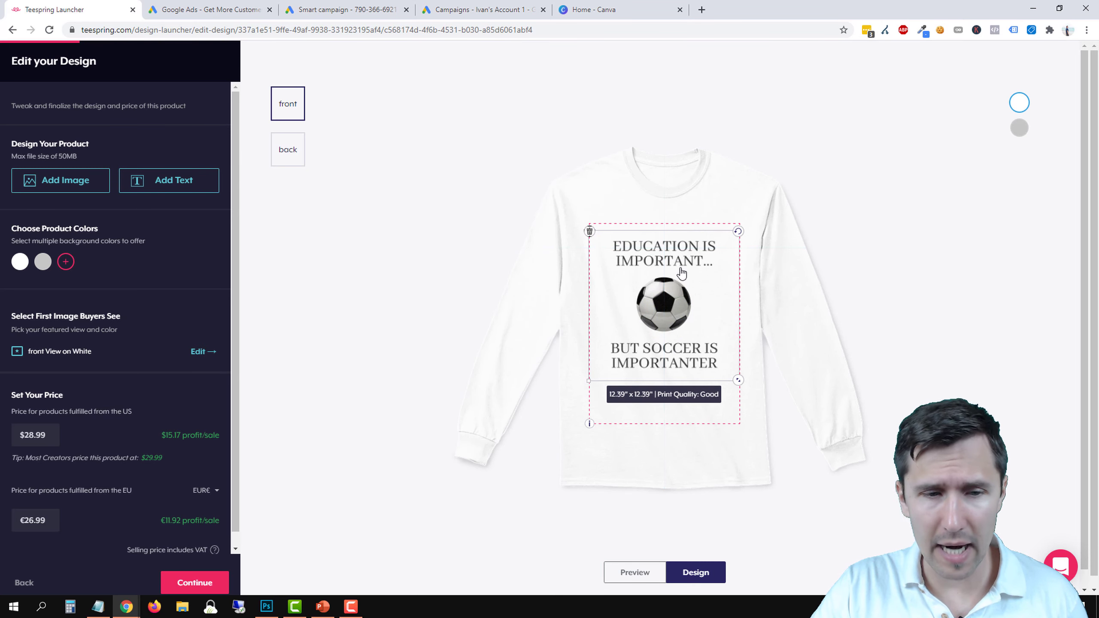
pyautogui.click(195, 582)
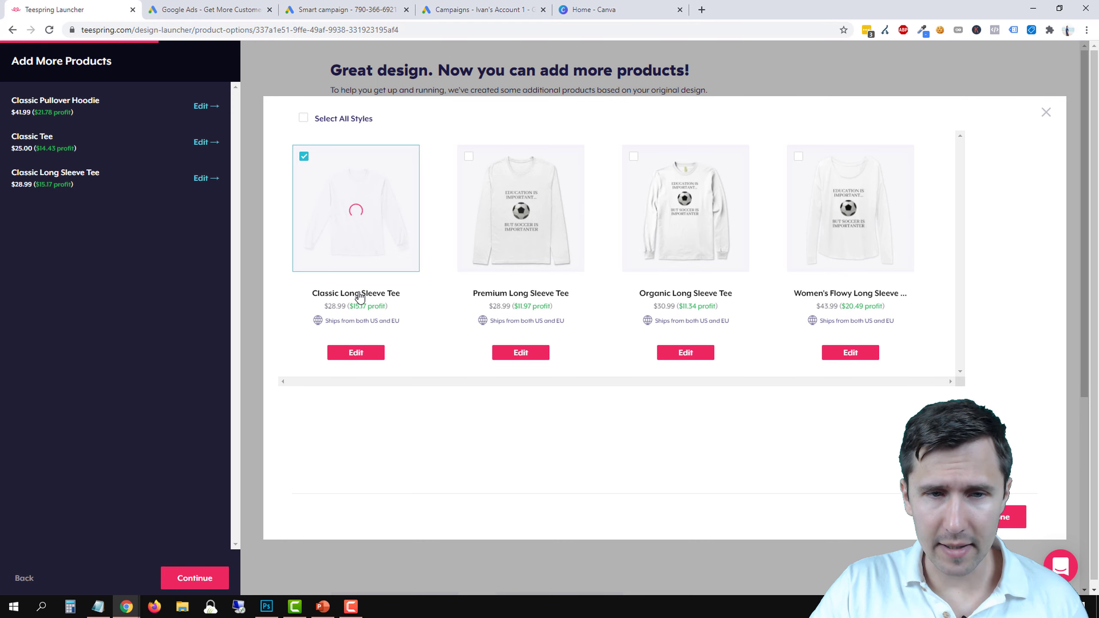
pyautogui.click(999, 522)
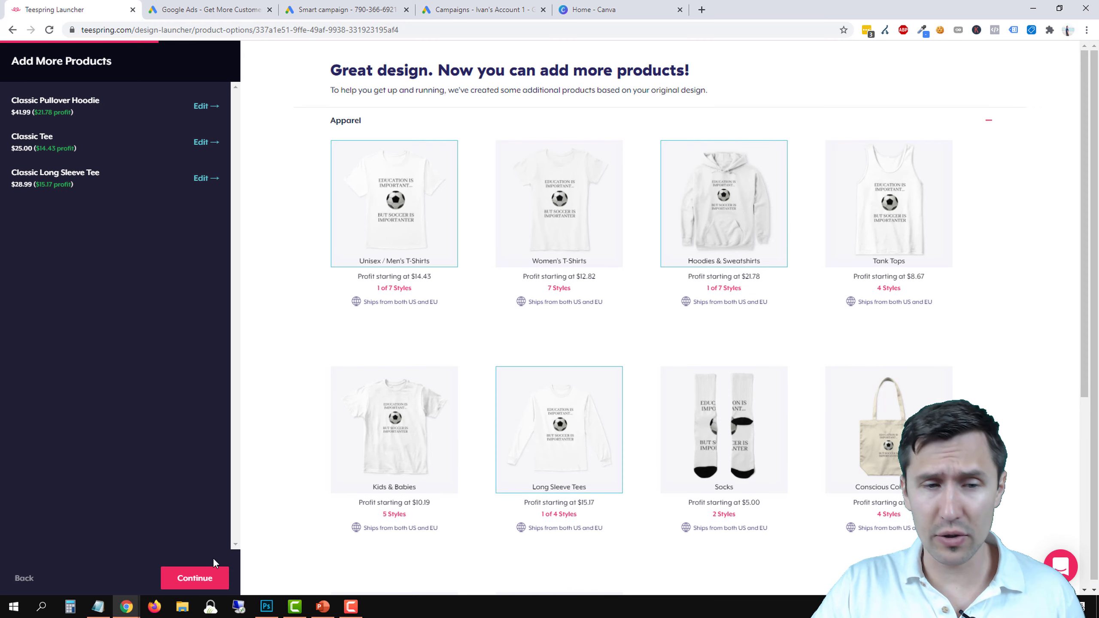
pyautogui.click(196, 579)
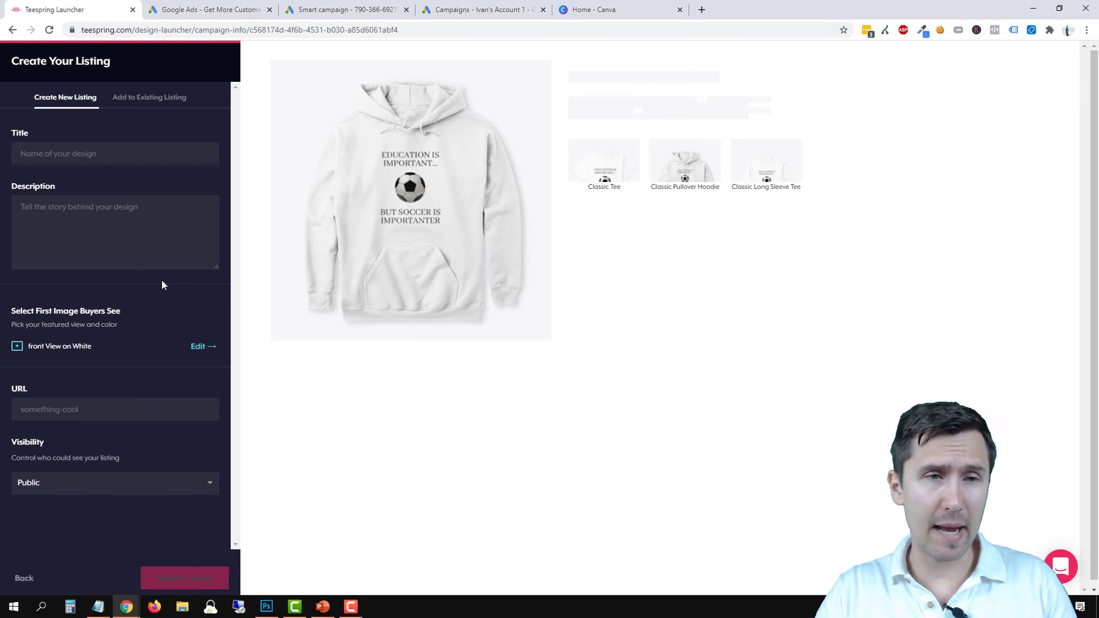
# Go back to the T-shirt's design and price settings, and return to the listing details.
pyautogui.click(23, 578)
pyautogui.click(24, 580)
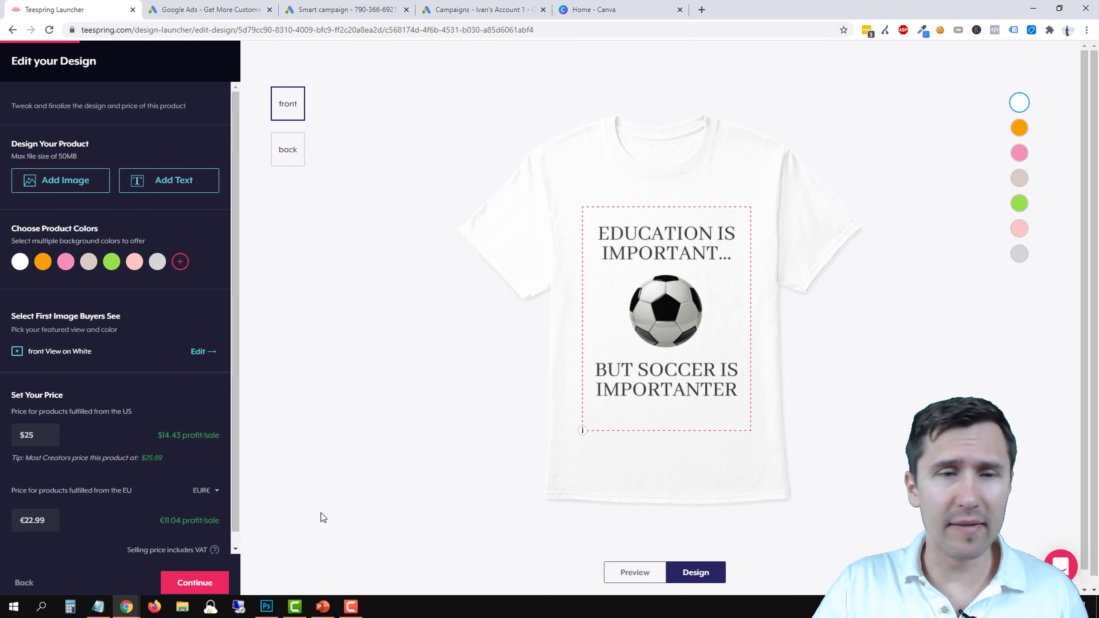
pyautogui.click(188, 584)
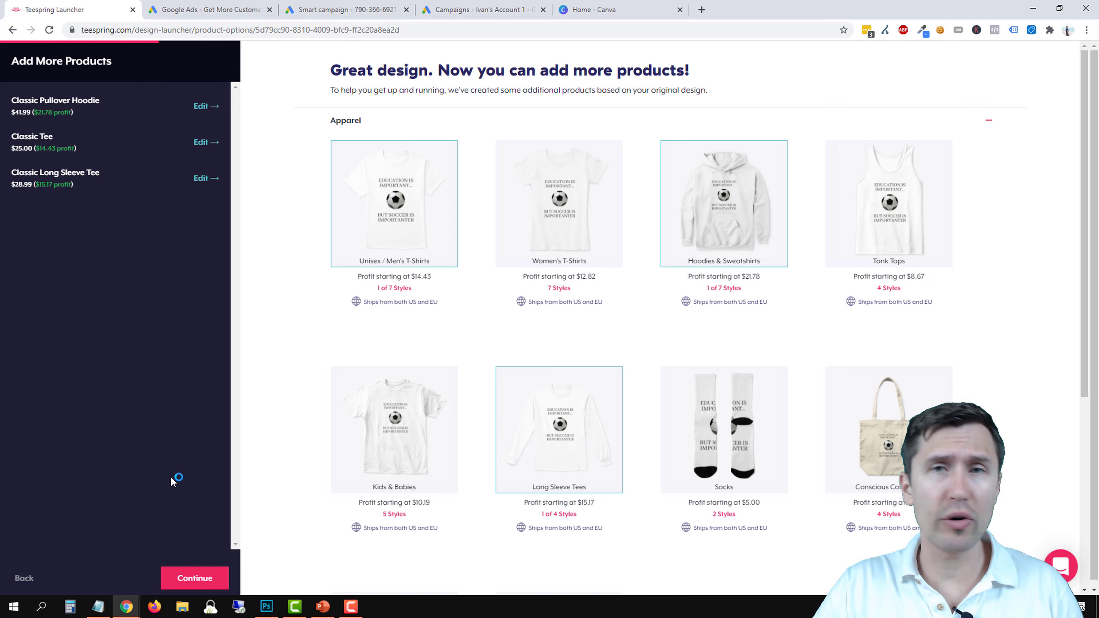
pyautogui.click(186, 578)
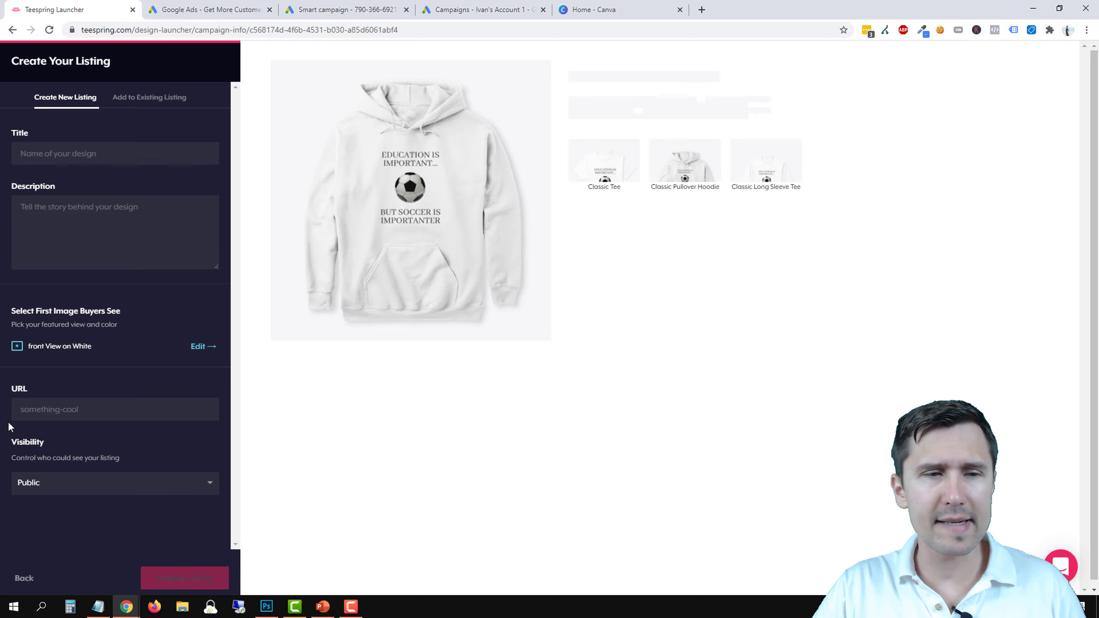
# Title the listing "Love Soccer? This Shirt Is For You".
pyautogui.click(46, 163)
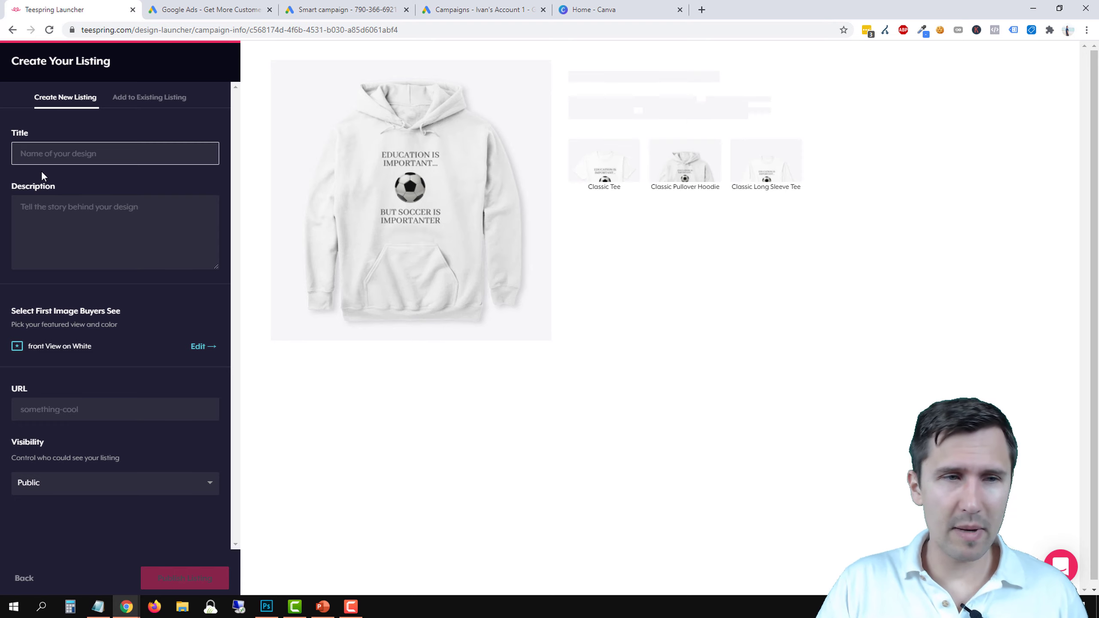
pyautogui.write('Love socc')
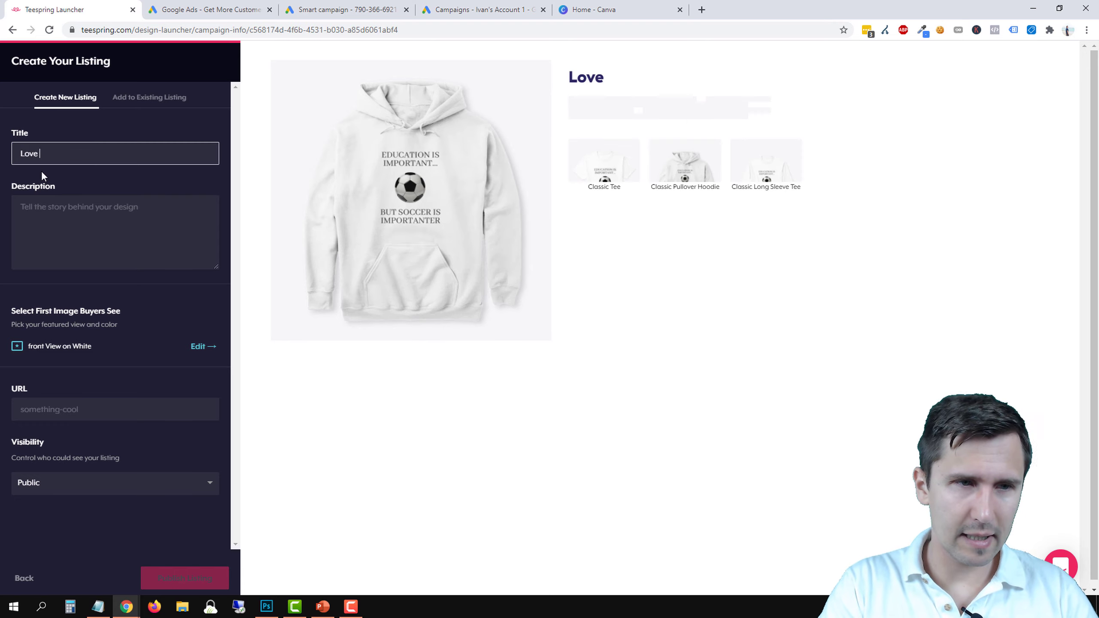
pyautogui.press('BackSpace')
pyautogui.press('BackSpace')
pyautogui.press('BackSpace')
pyautogui.press('BackSpace')
pyautogui.write('Soccer?')
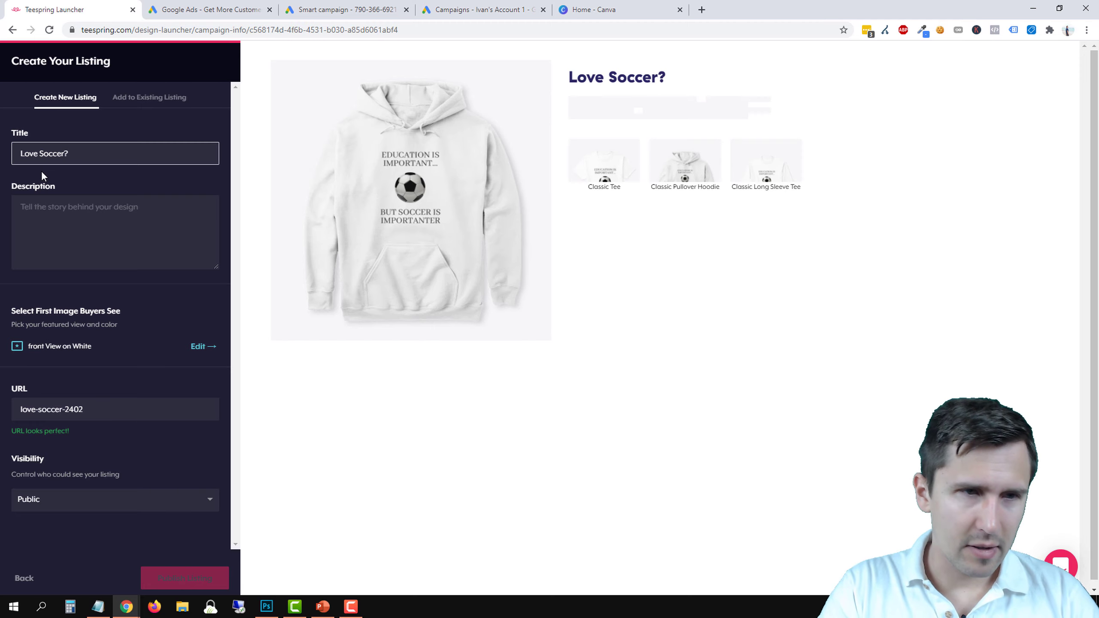
pyautogui.write('Th')
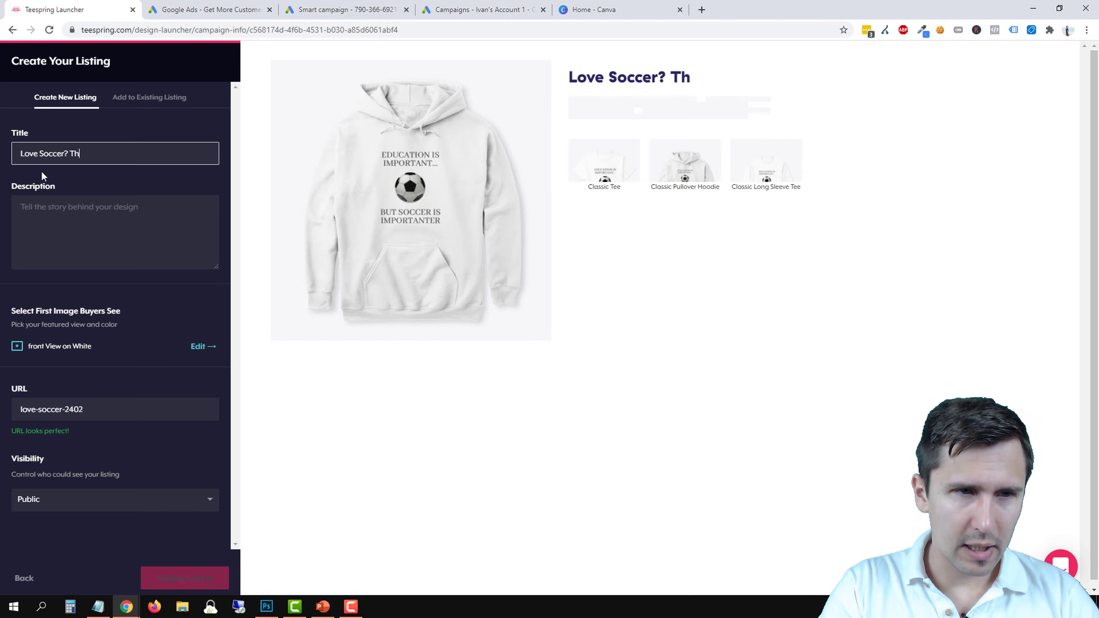
pyautogui.write('is Shirt Is For You')
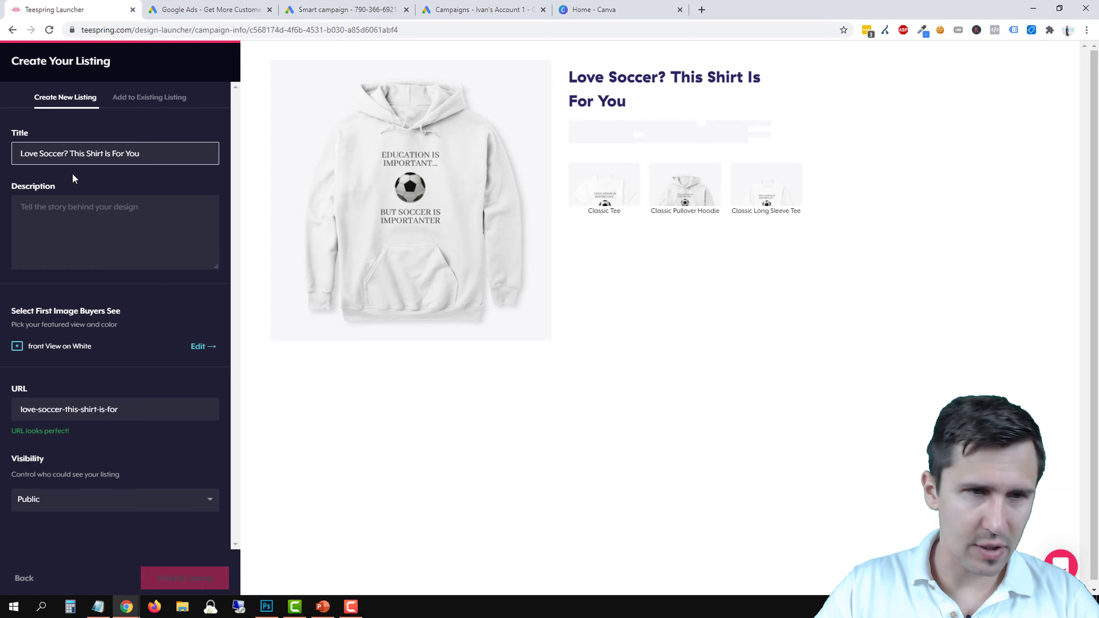
# Start the listing description with the line "Education is awesome... but soccer is awesomer.".
pyautogui.click(126, 218)
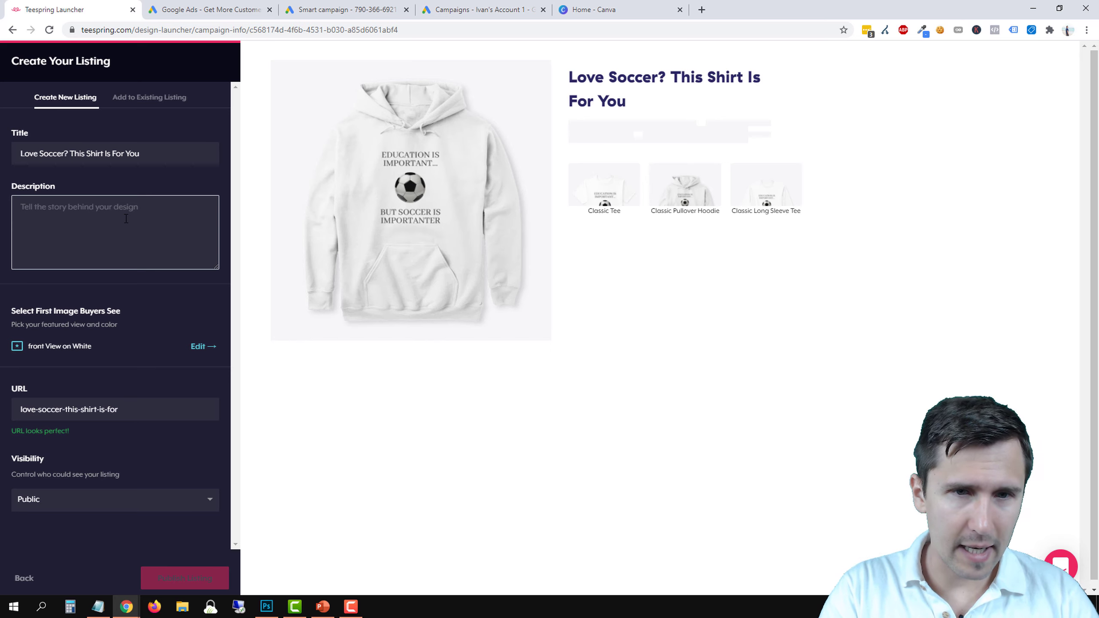
pyautogui.write('Education is')
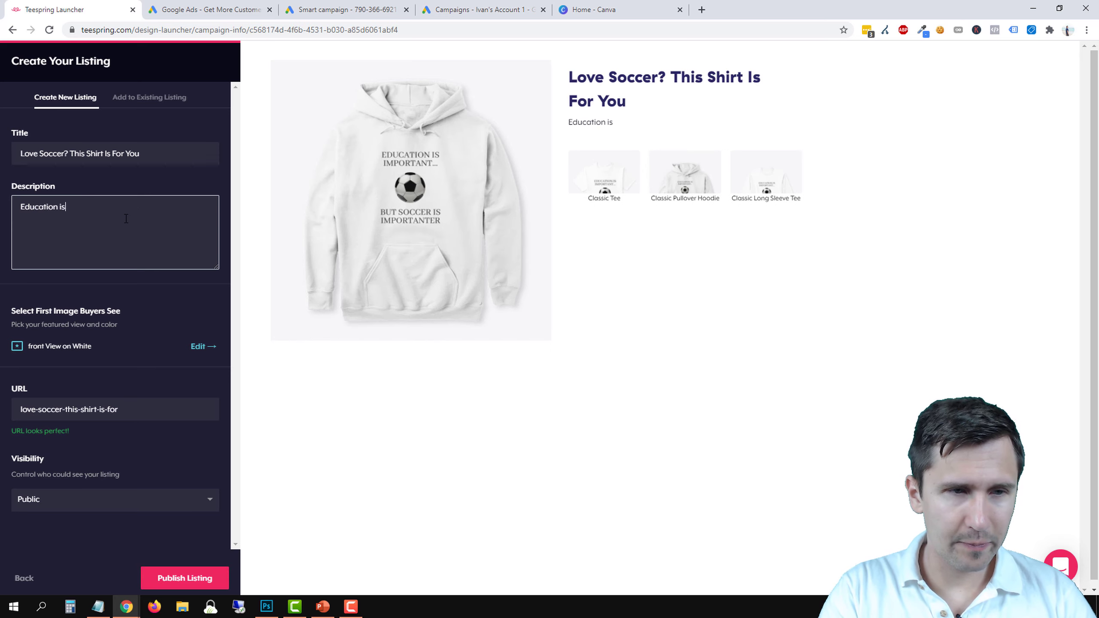
pyautogui.write(' awesome... but')
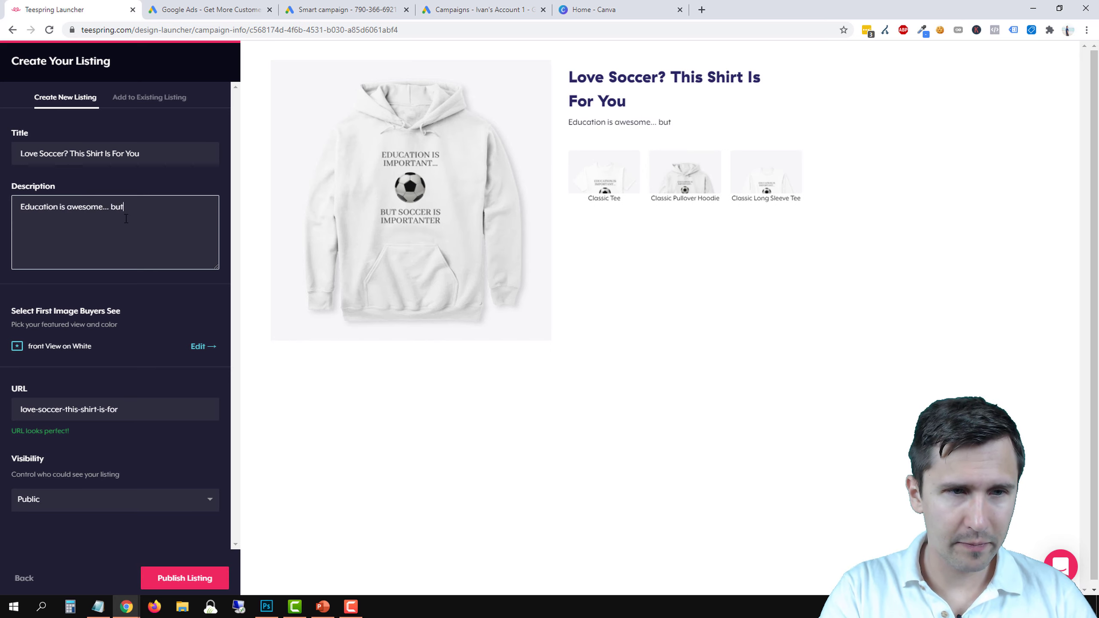
pyautogui.write(' soccer is ae')
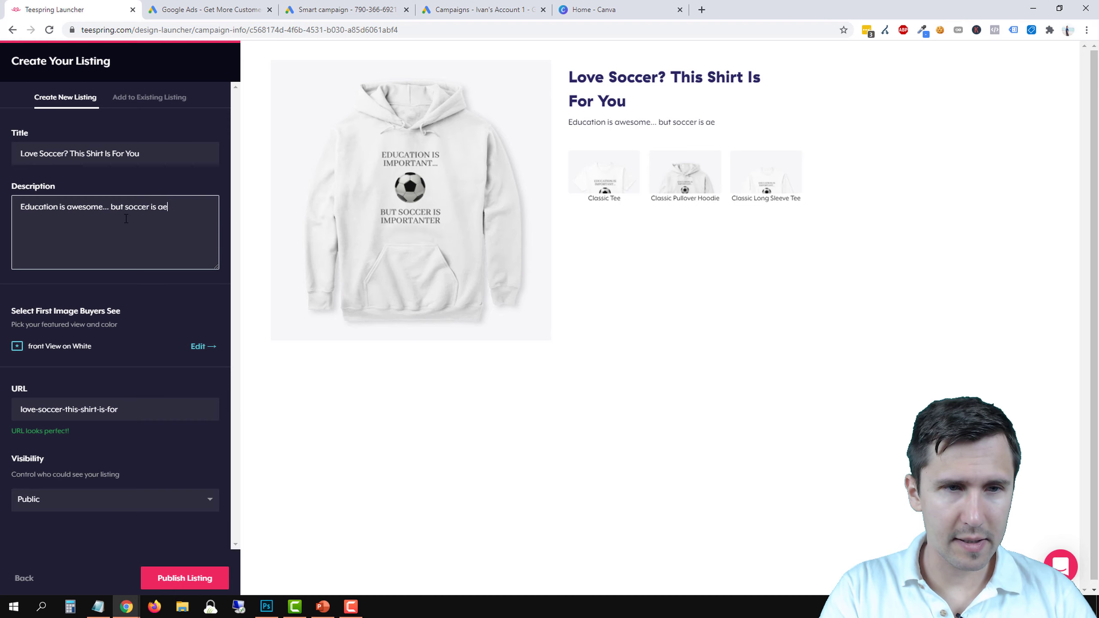
pyautogui.press('BackSpace')
pyautogui.write('wesomer.')
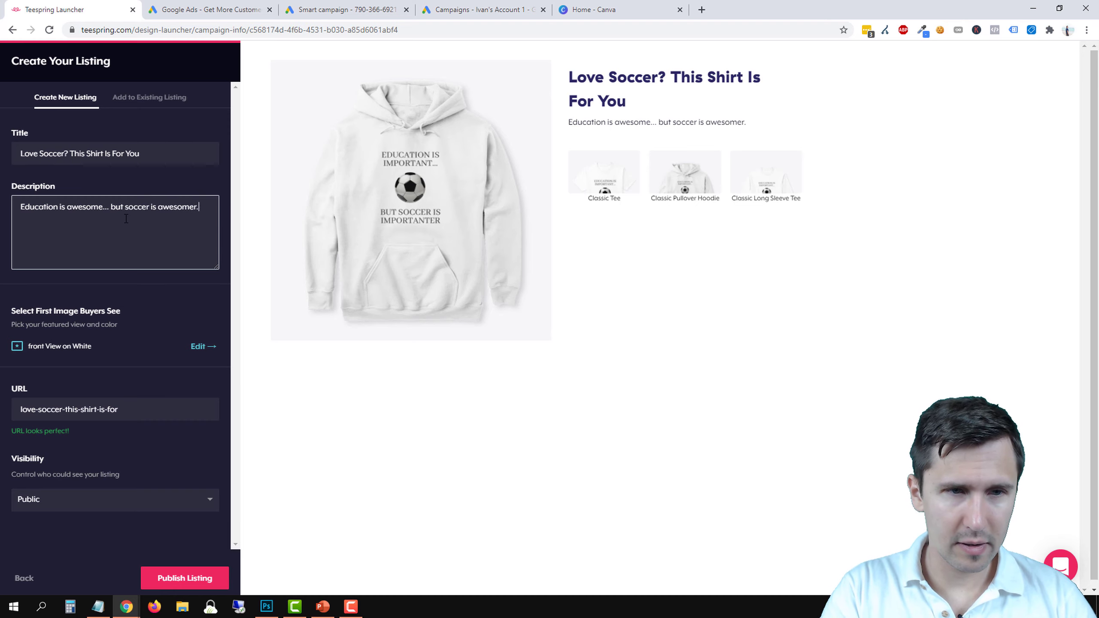
# Add a second paragraph to the description: "Get this shirt now for you or your soccer-lover friends.".
pyautogui.press('Return')
pyautogui.press('Return')
pyautogui.write('Get this shirt')
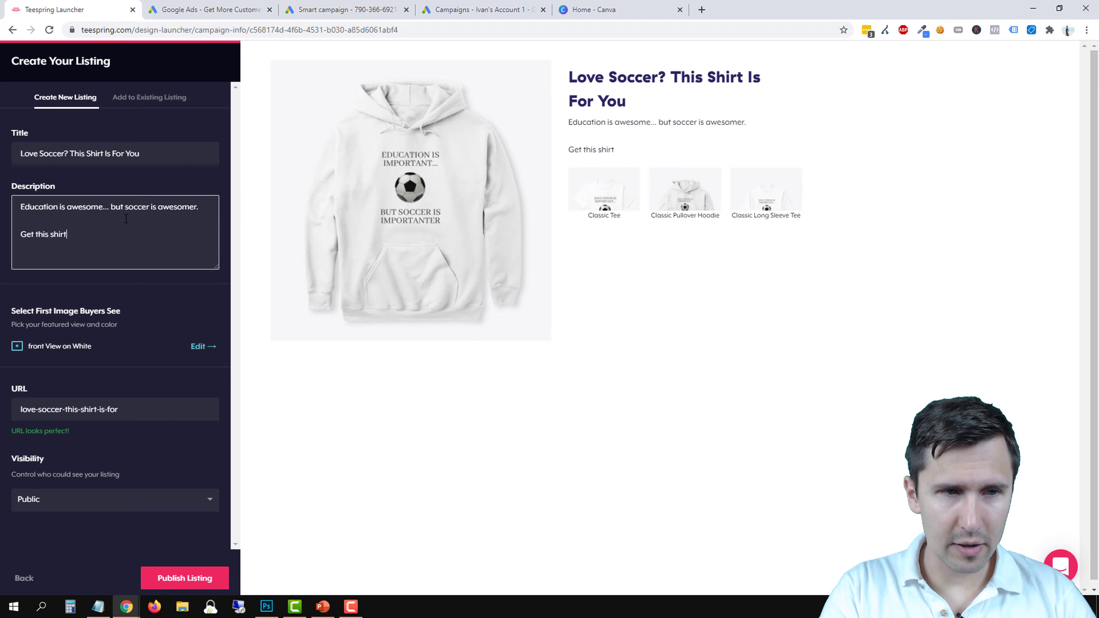
pyautogui.write(' now for ')
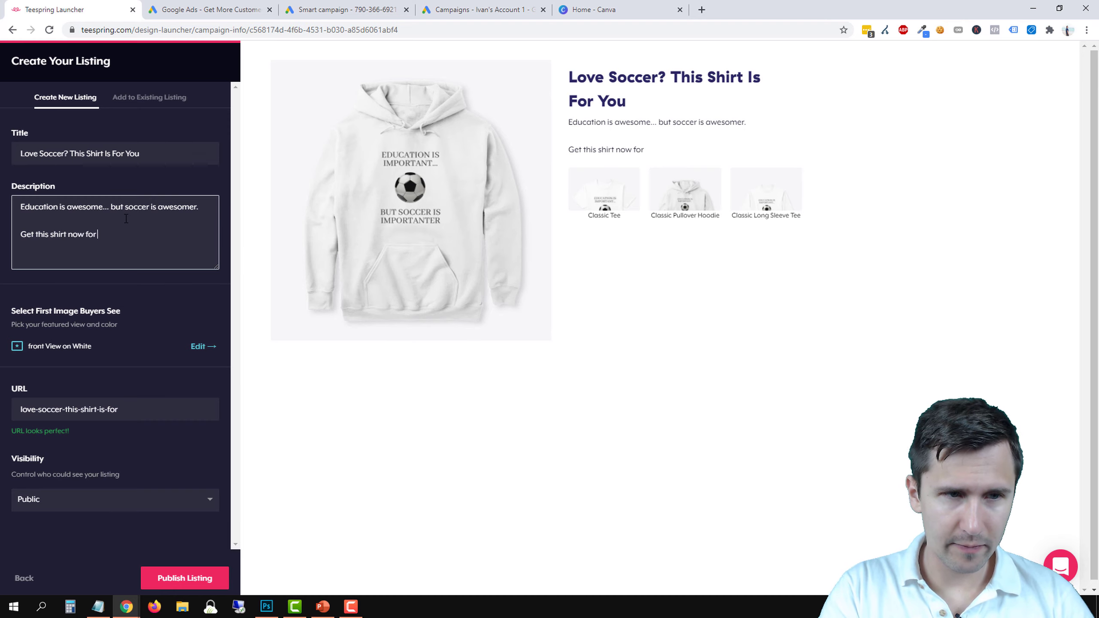
pyautogui.write('you or ')
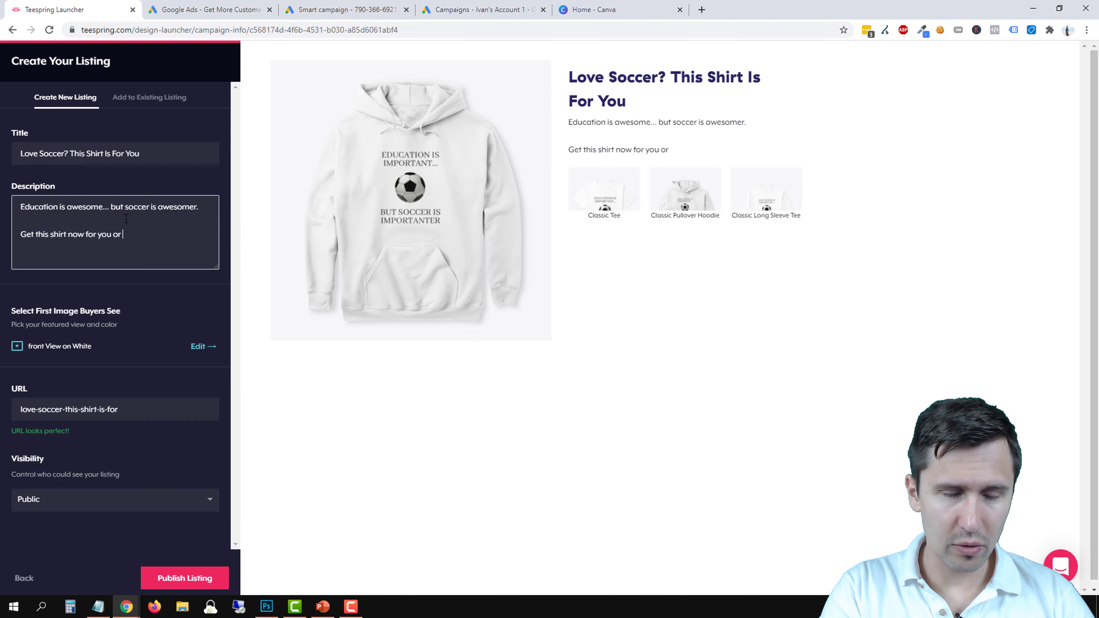
pyautogui.write('your soccer-')
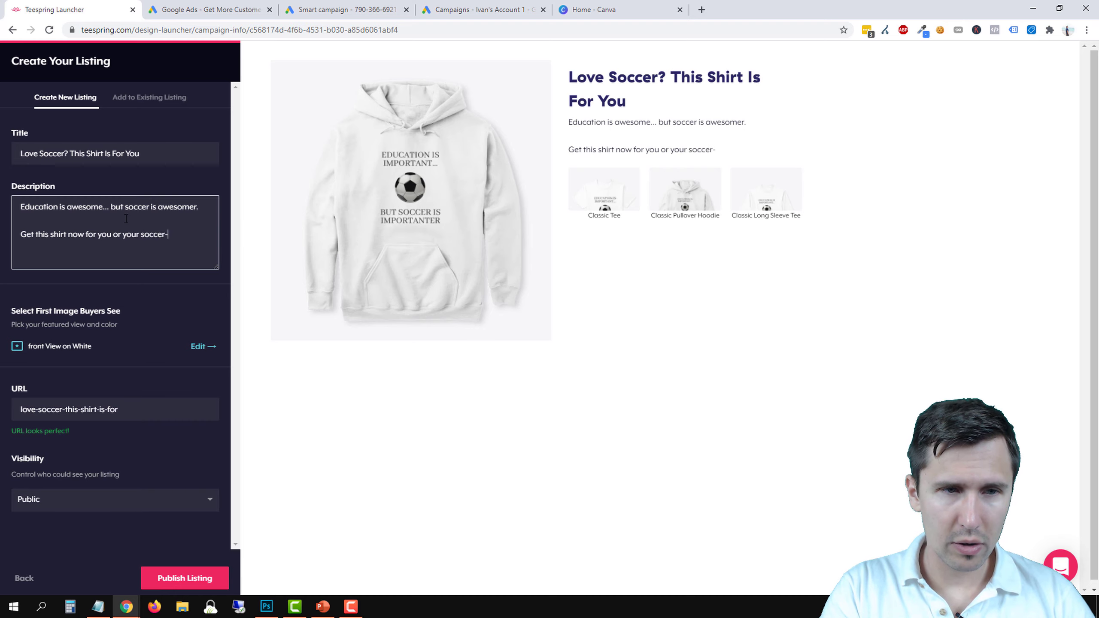
pyautogui.write('lover friends.')
# Add a discount paragraph to the description: "Exclusive 15% off discount now until 26th of October, so get it now.".
pyautogui.press('Return')
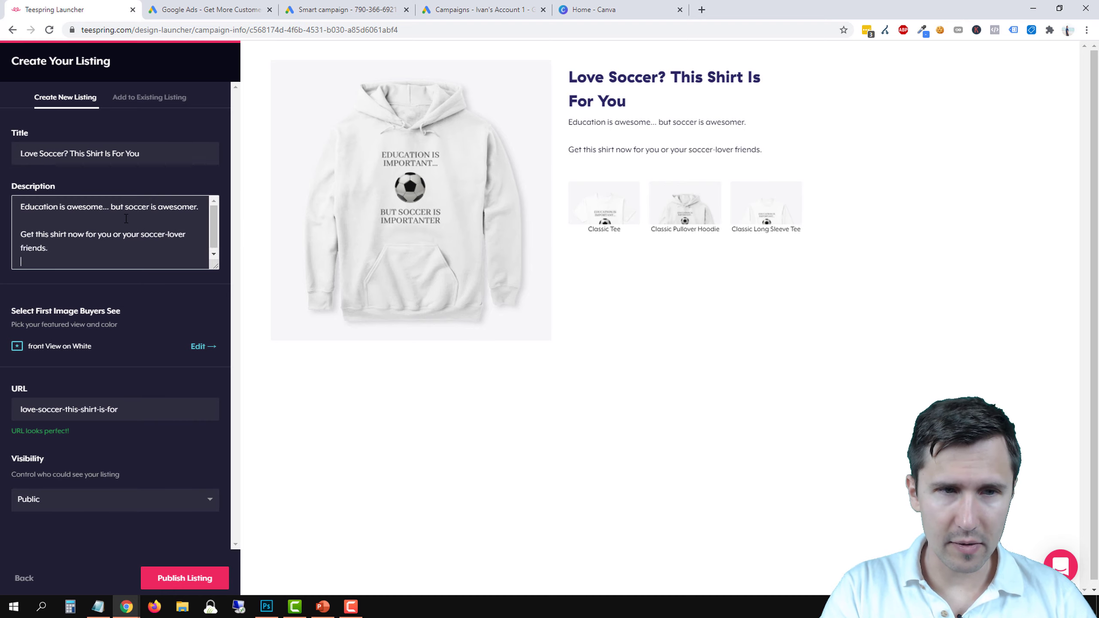
pyautogui.press('Return')
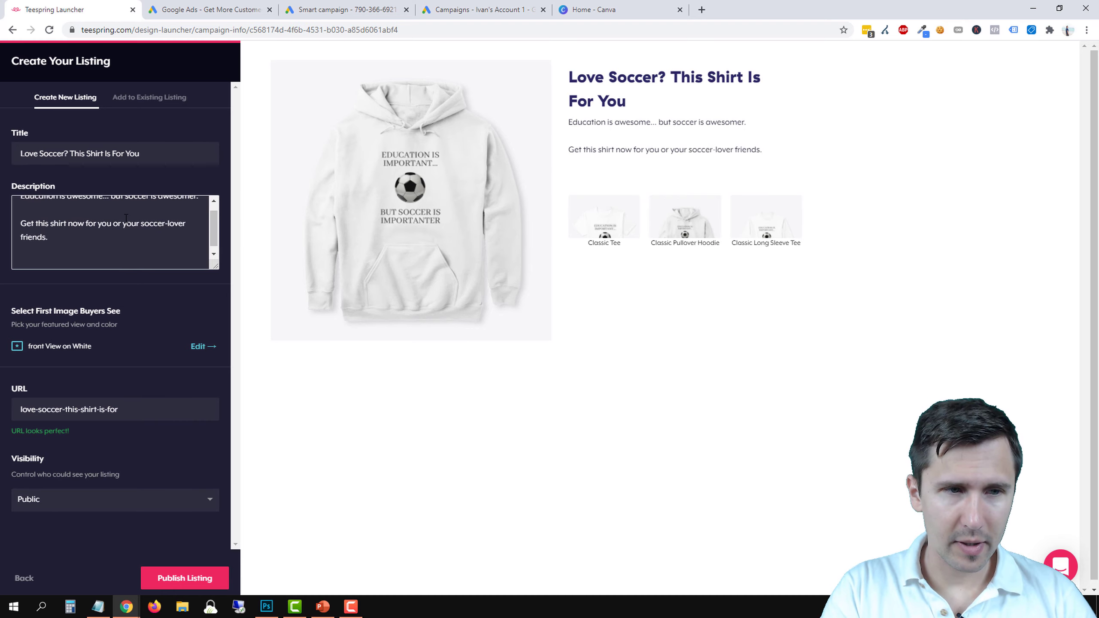
pyautogui.write('Exclusive')
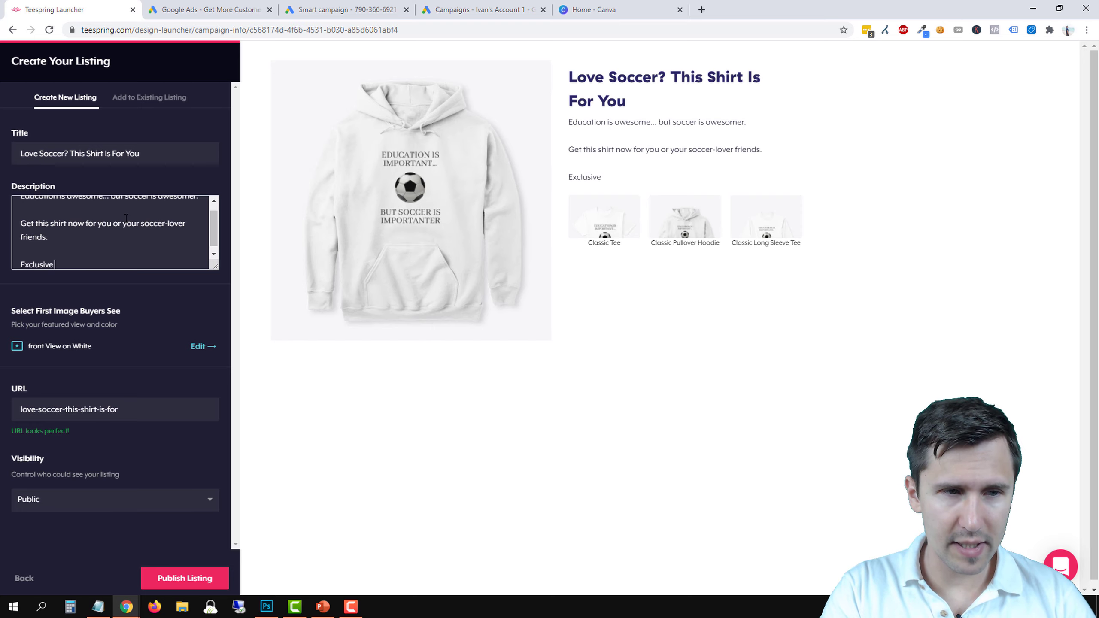
pyautogui.write(' 15% off discoun')
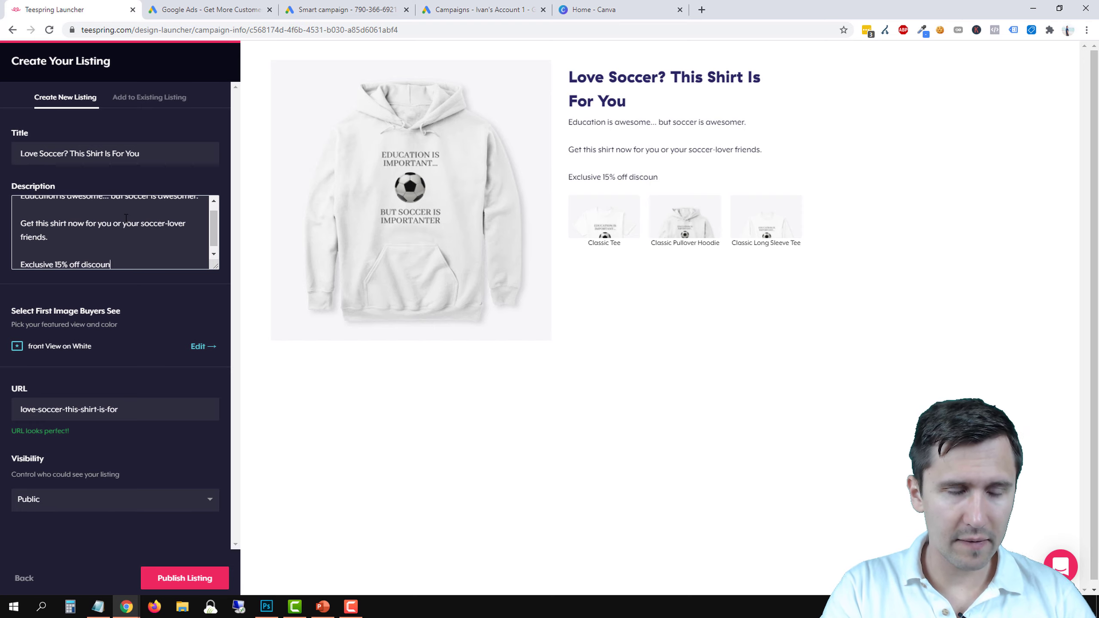
pyautogui.write('t now until')
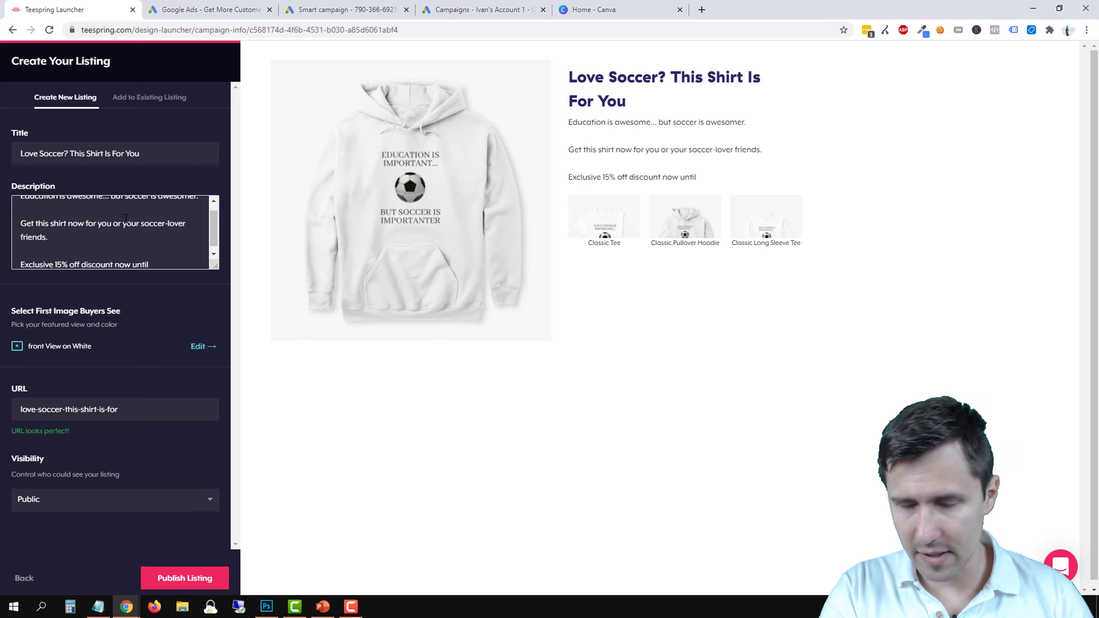
pyautogui.write(' 26th o')
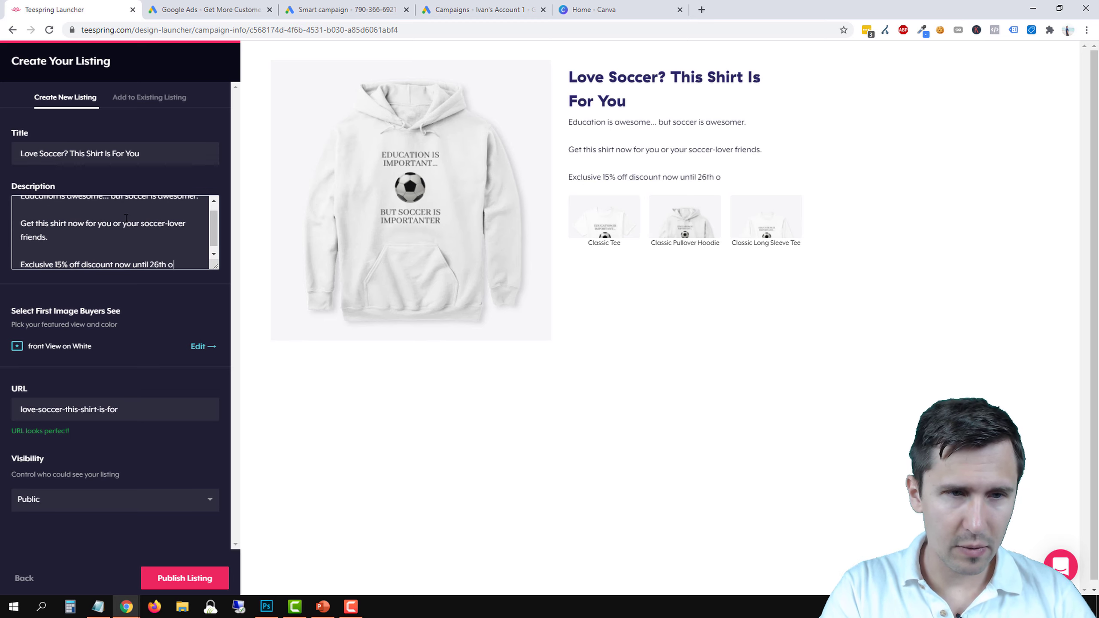
pyautogui.write('f Octob')
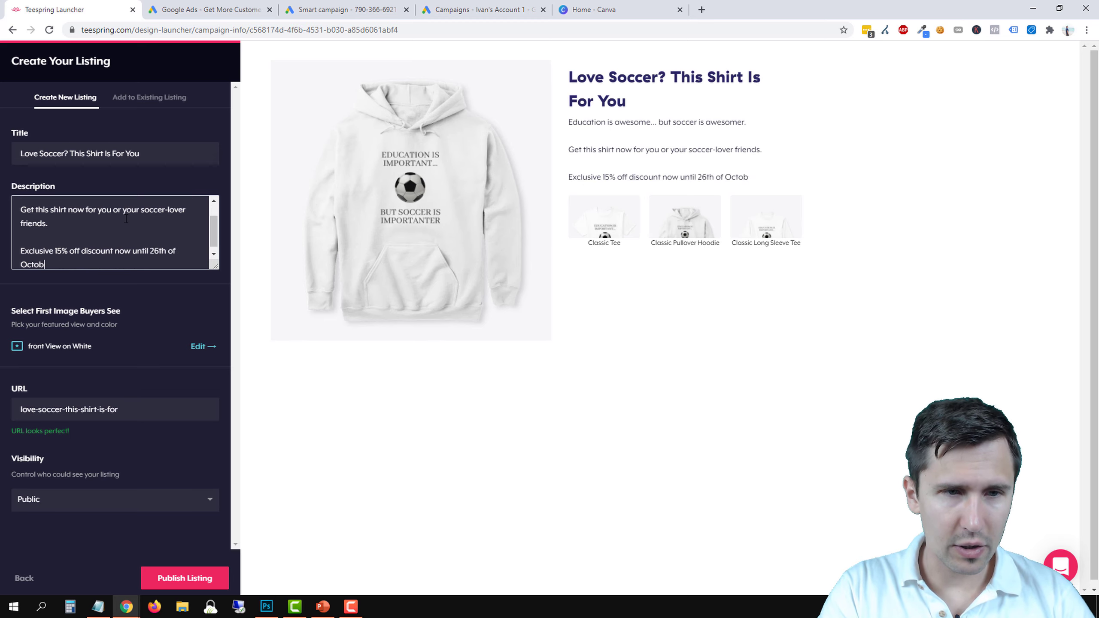
pyautogui.write('er, so get it now.')
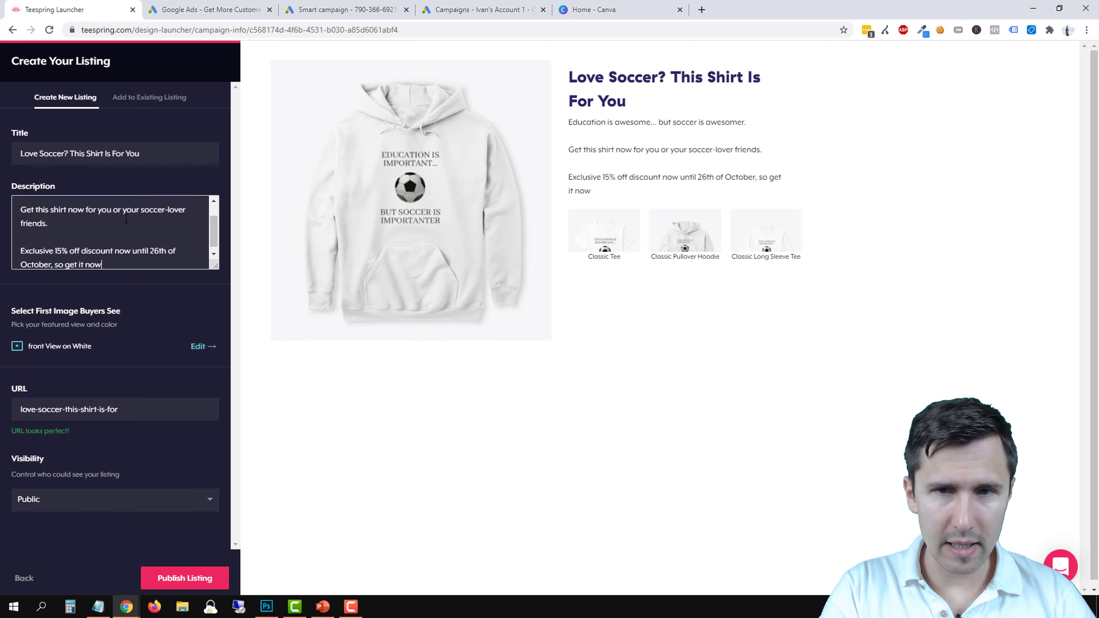
# Add the paragraph "Buy multiple products to save on shipping and handling." to the description.
pyautogui.press('Return')
pyautogui.press('Return')
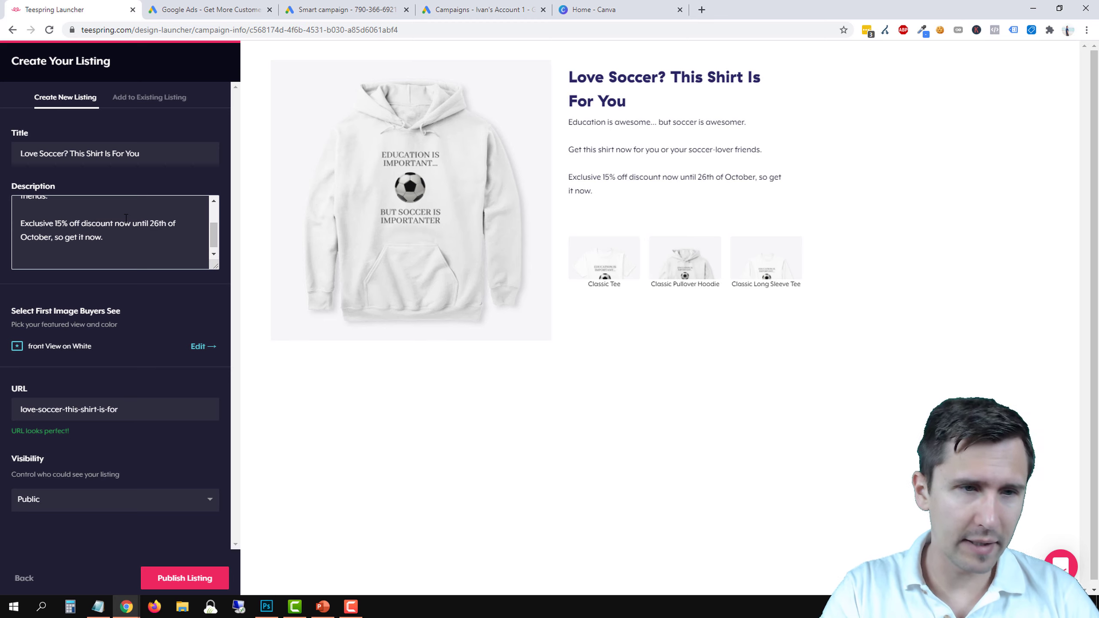
pyautogui.write('Bu')
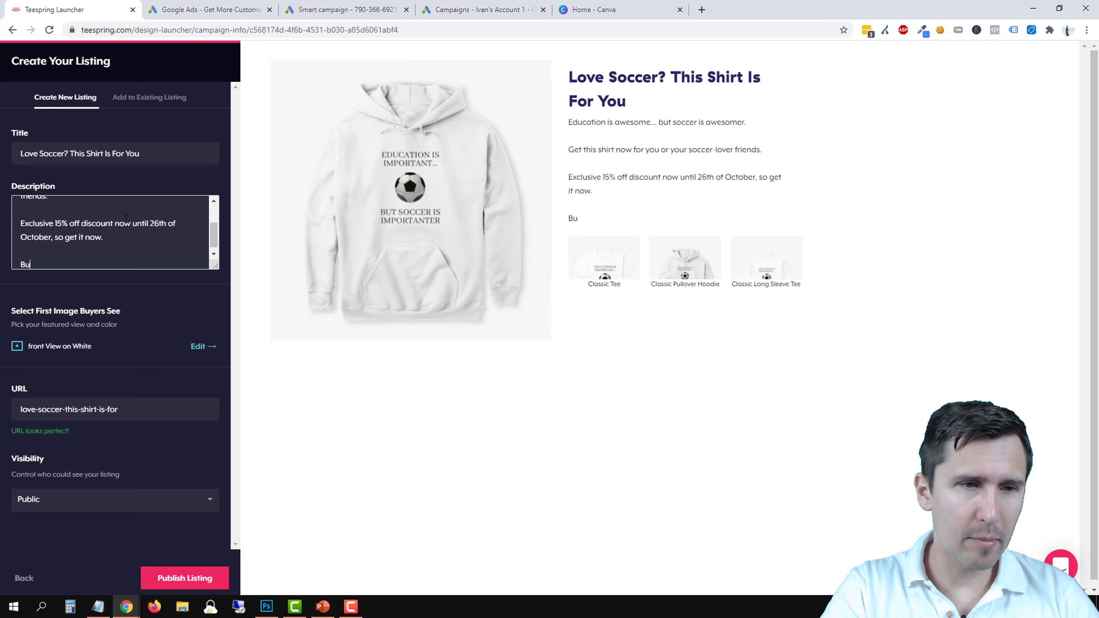
pyautogui.write('y multiple shirts')
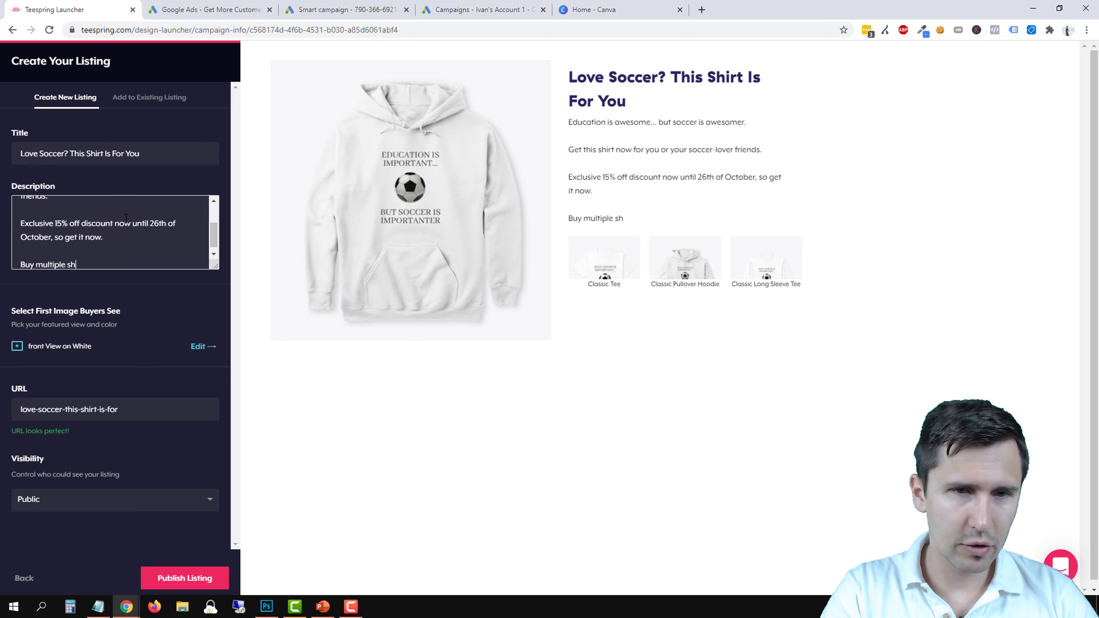
pyautogui.press('BackSpace')
pyautogui.press('BackSpace')
pyautogui.press('BackSpace')
pyautogui.press('BackSpace')
pyautogui.press('BackSpace')
pyautogui.press('BackSpace')
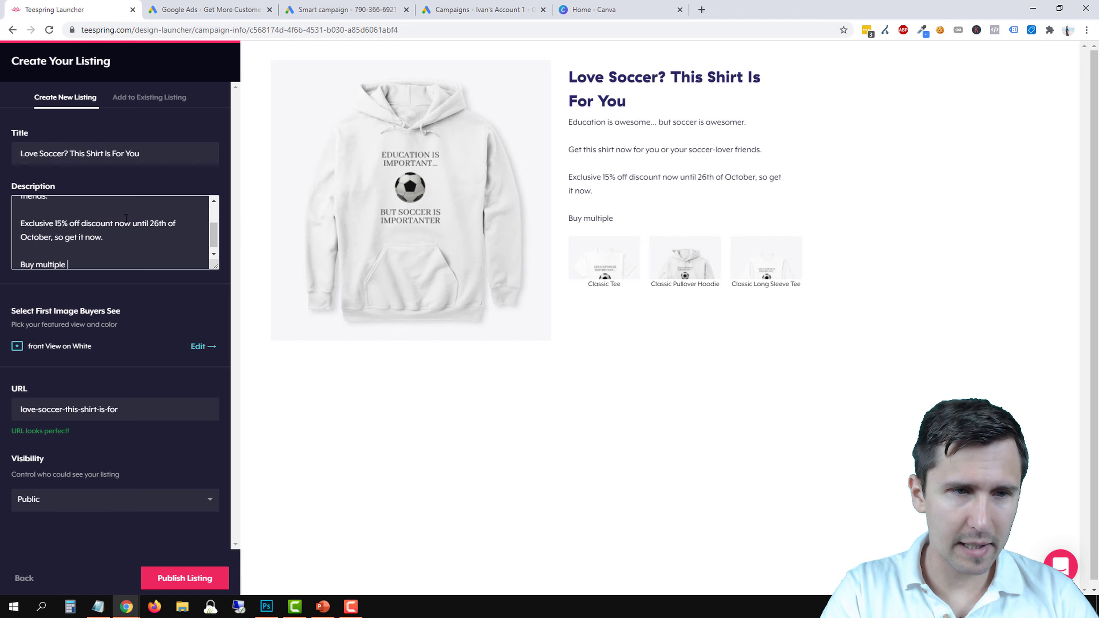
pyautogui.write('product')
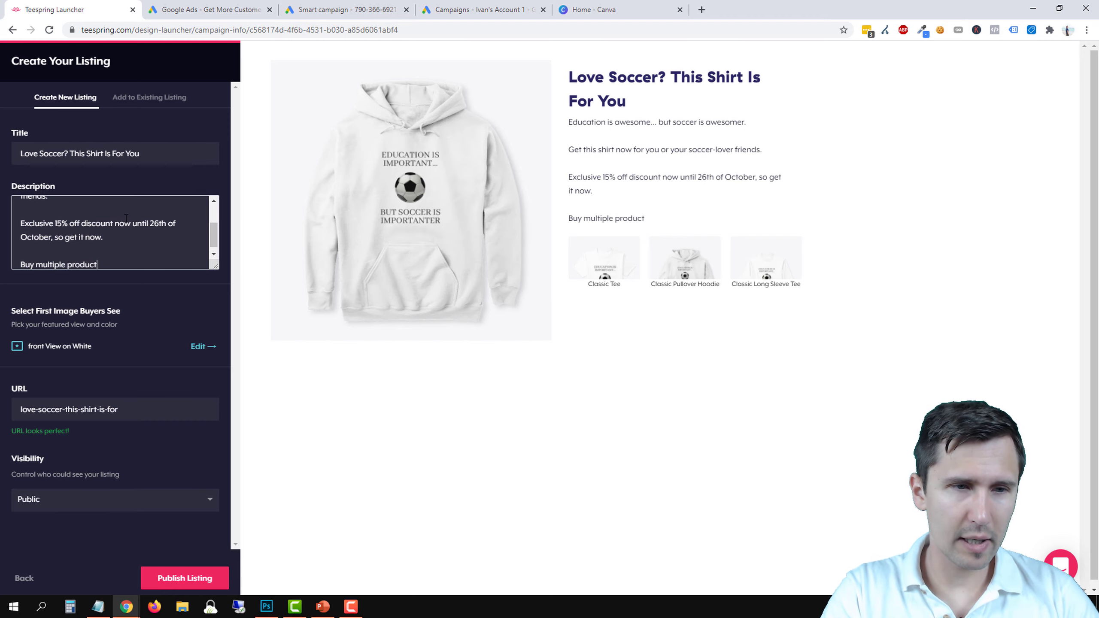
pyautogui.write('s to save on shipping and handling.')
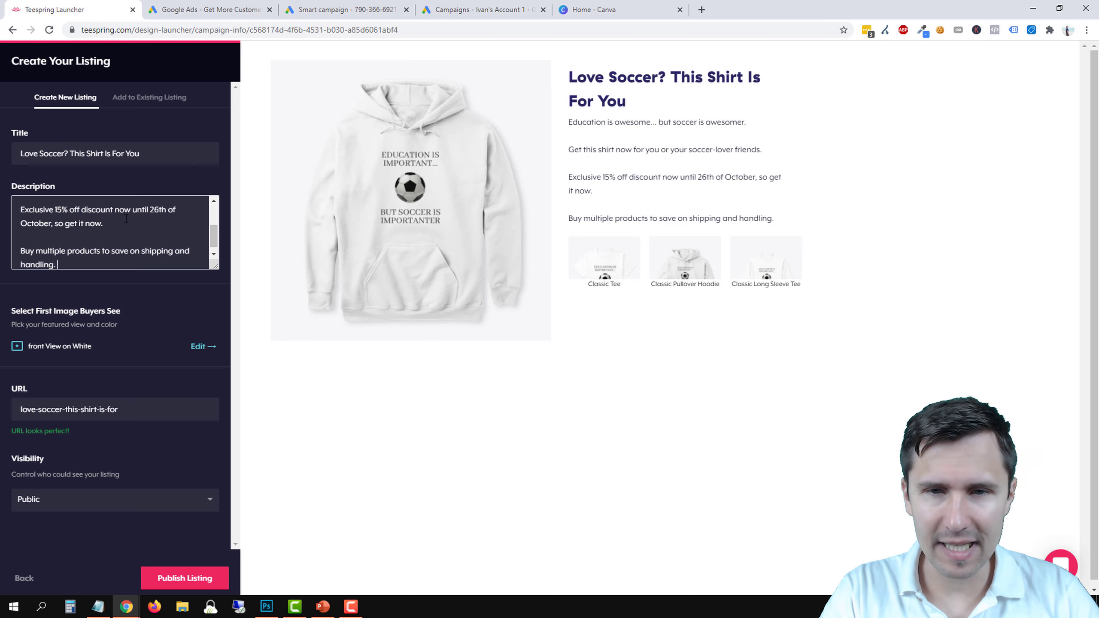
# End the description with a separate line reading: Click on "Buy Now" to order yours today.
pyautogui.press('Return')
pyautogui.press('Return')
pyautogui.write('Click on')
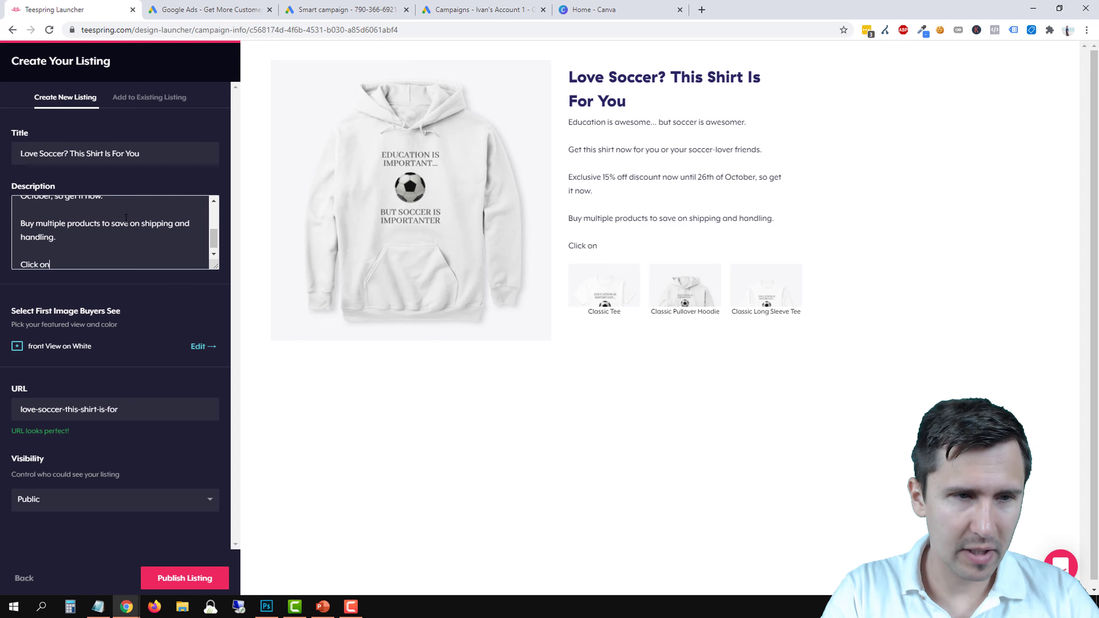
pyautogui.write(' "Buy Now"')
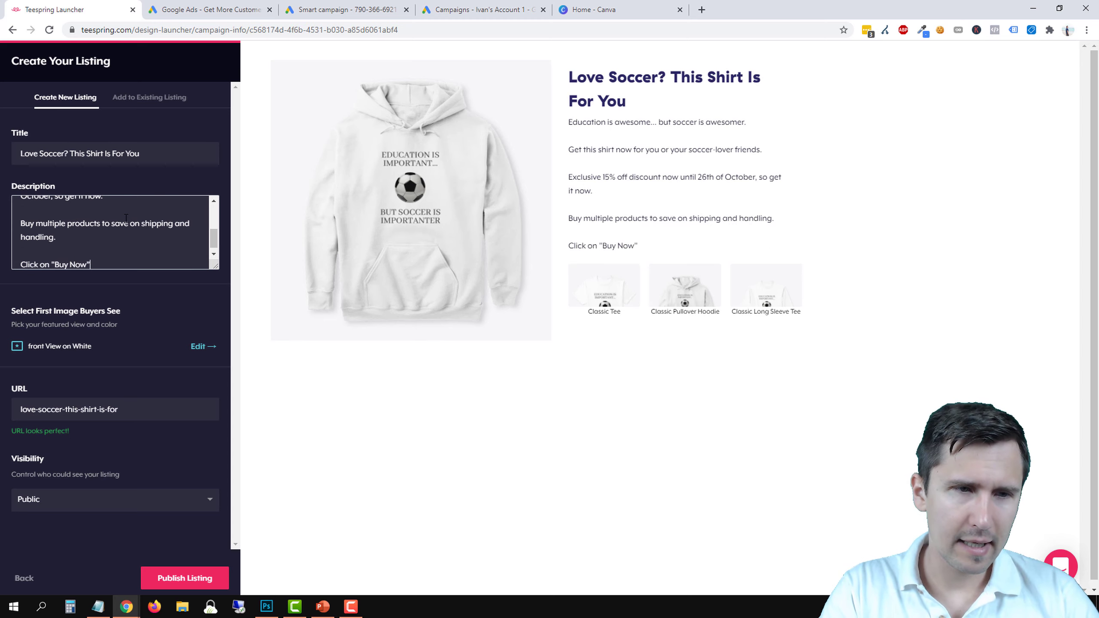
pyautogui.write(' to order yours')
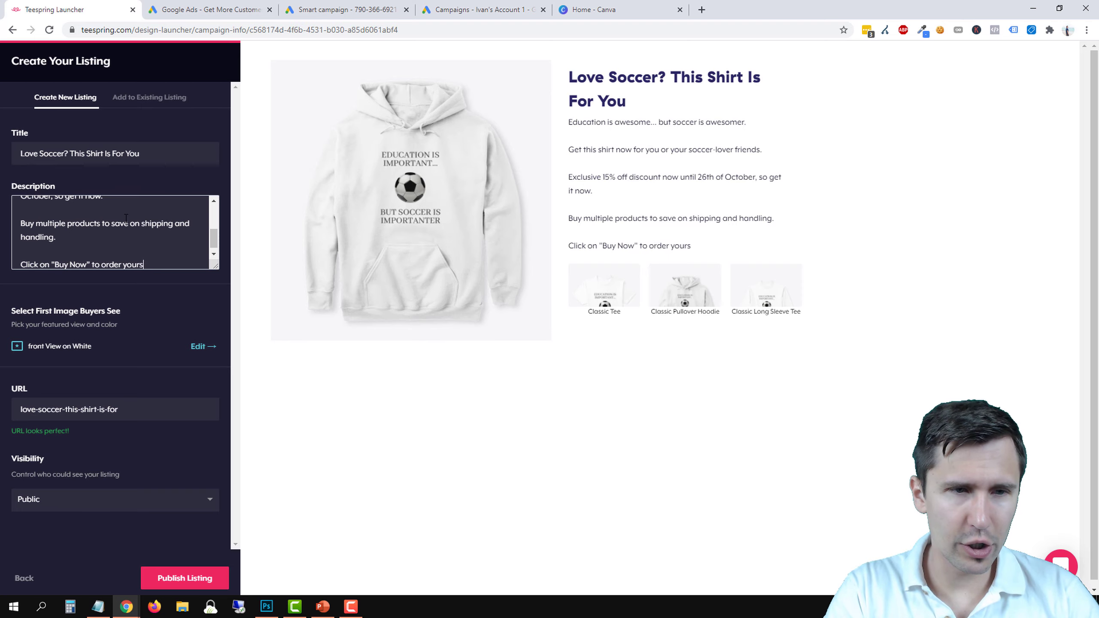
pyautogui.write(' today.')
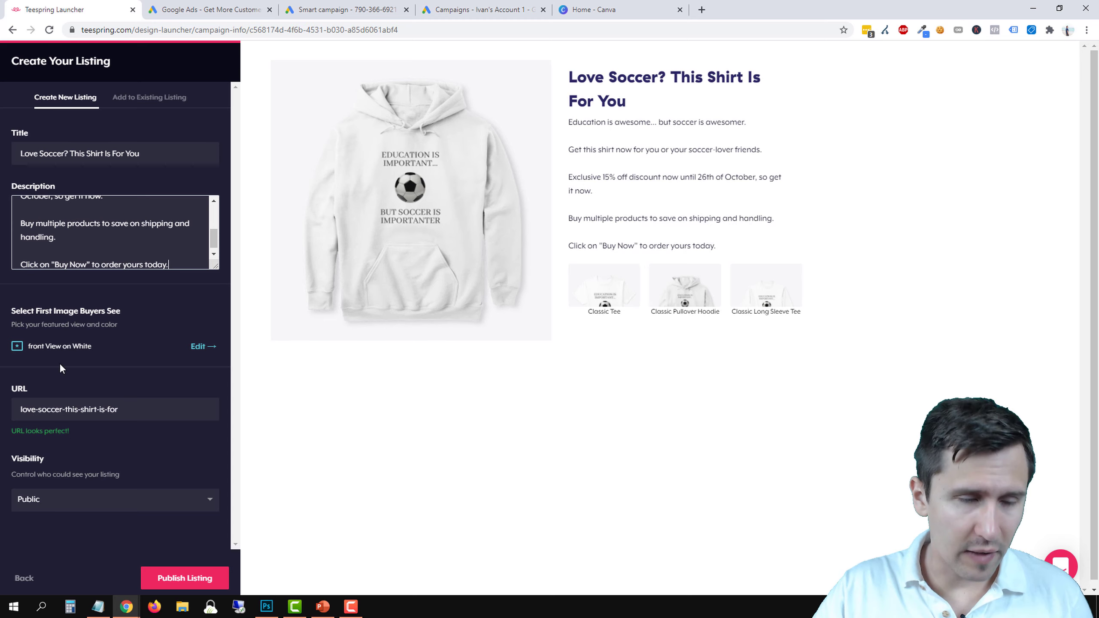
# Replace the listing's suggested URL with "soccer-is-importanter".
pyautogui.click(44, 349)
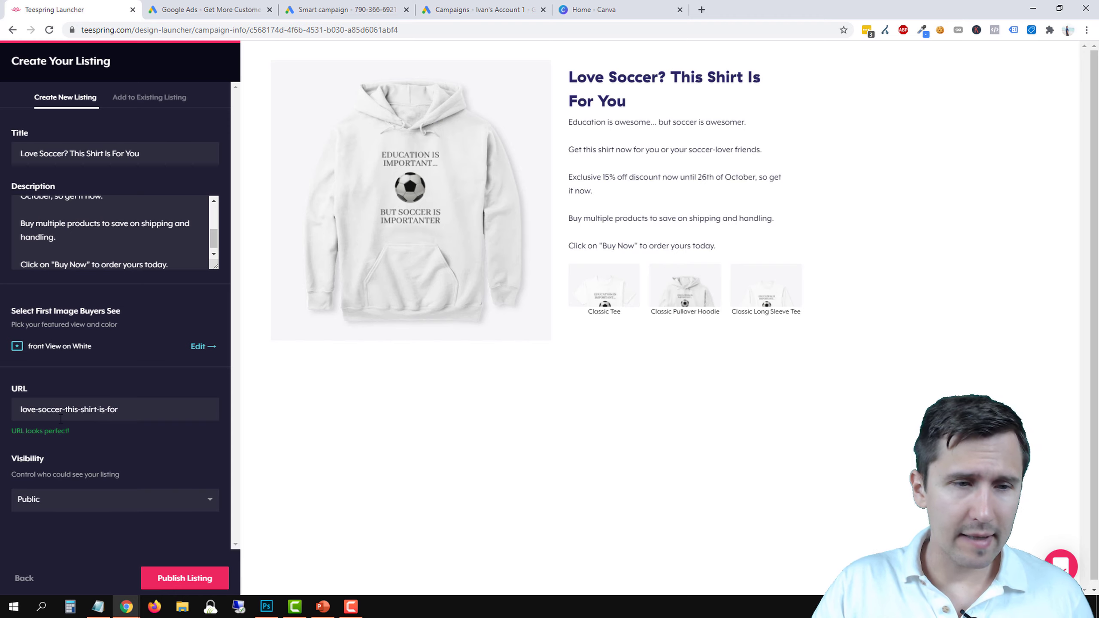
pyautogui.click(44, 410)
pyautogui.tripleClick(54, 410)
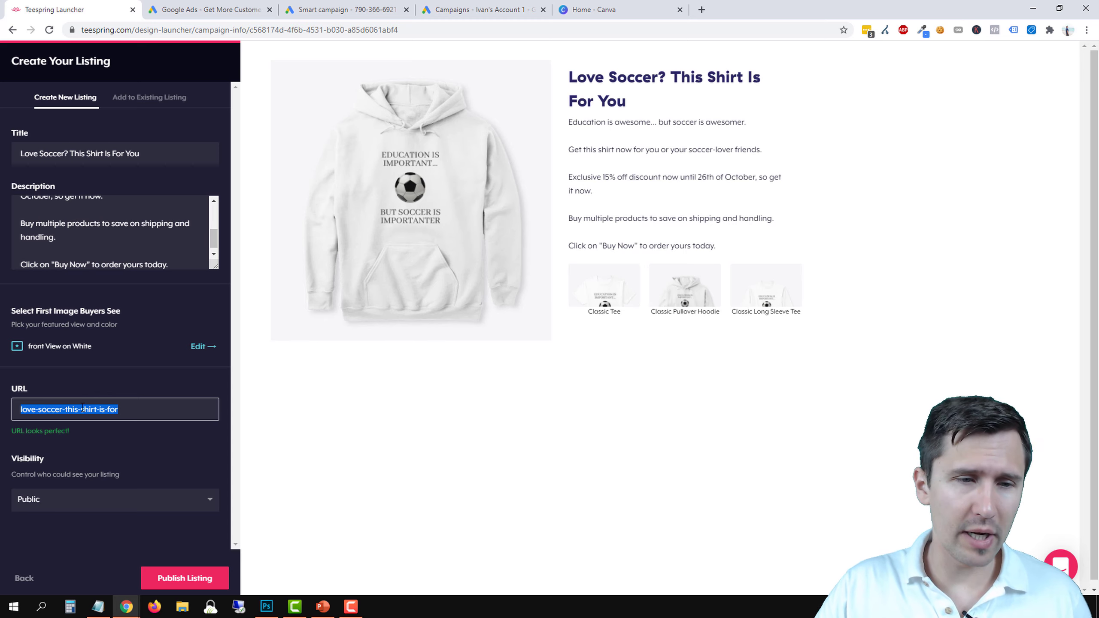
pyautogui.click(82, 409)
pyautogui.moveTo(128, 413); pyautogui.dragTo(65, 413)
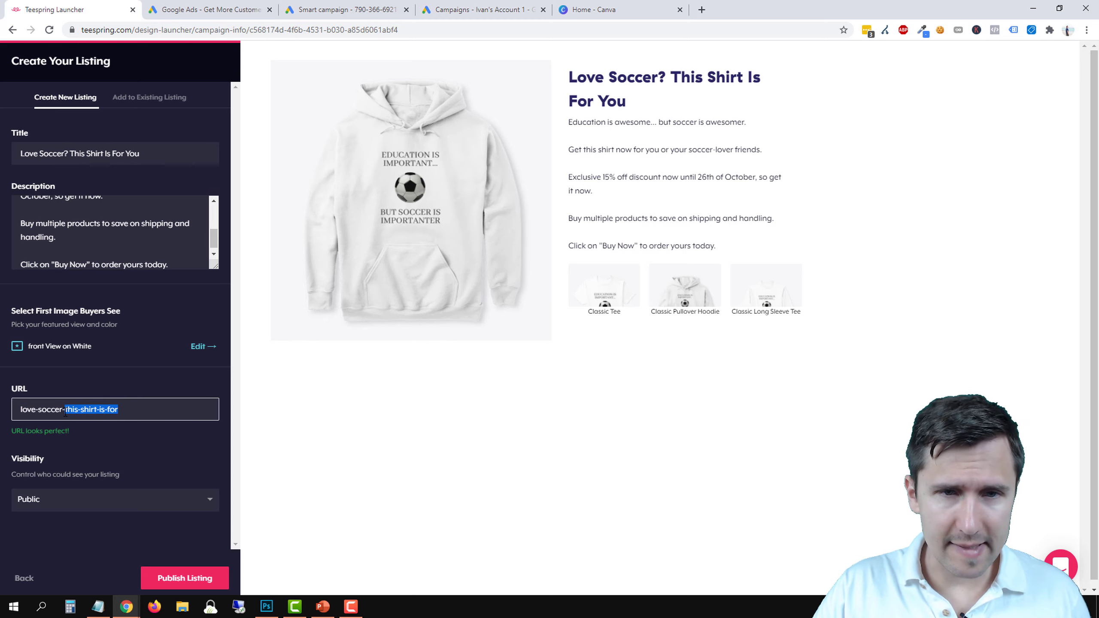
pyautogui.press('BackSpace')
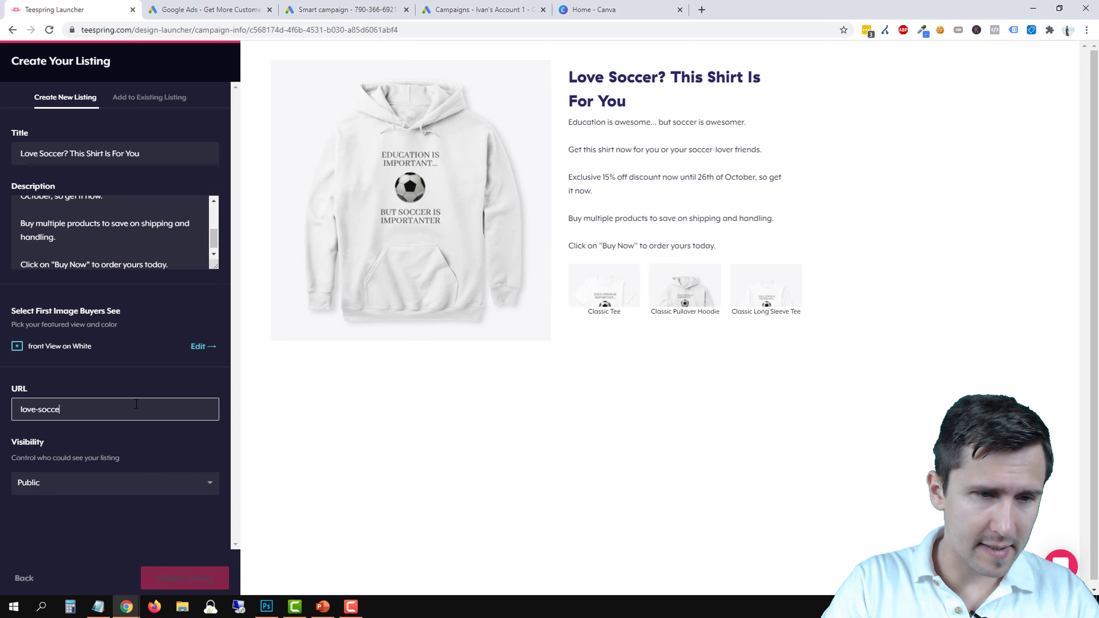
pyautogui.hotkey('ctrl', 'a')
pyautogui.write('scc')
pyautogui.press('BackSpace')
pyautogui.press('BackSpace')
pyautogui.write('occer')
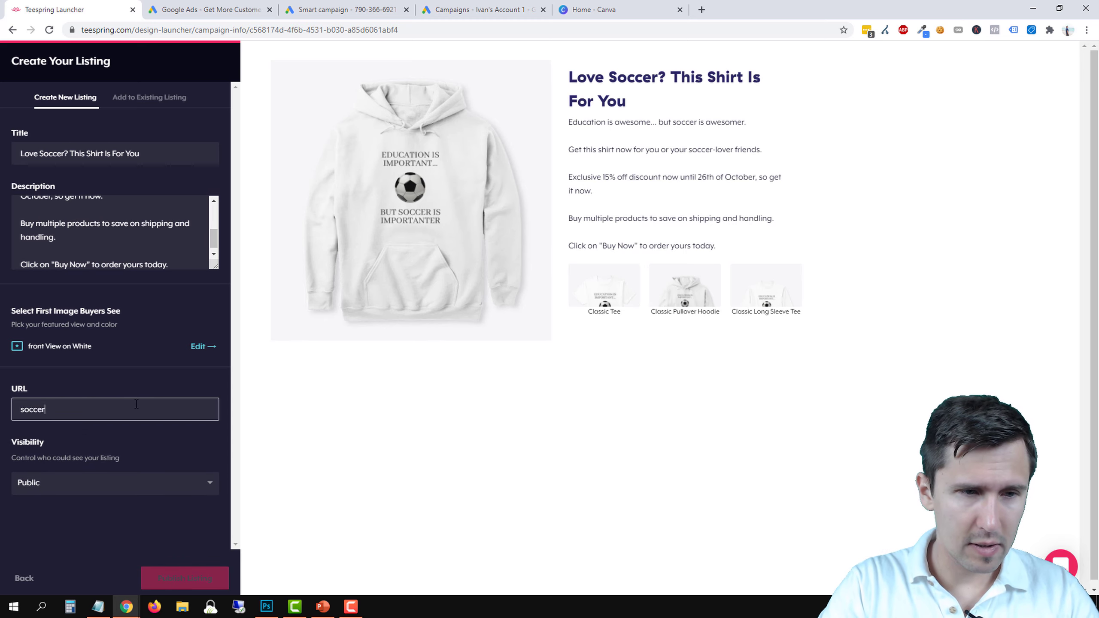
pyautogui.write('-is-importa')
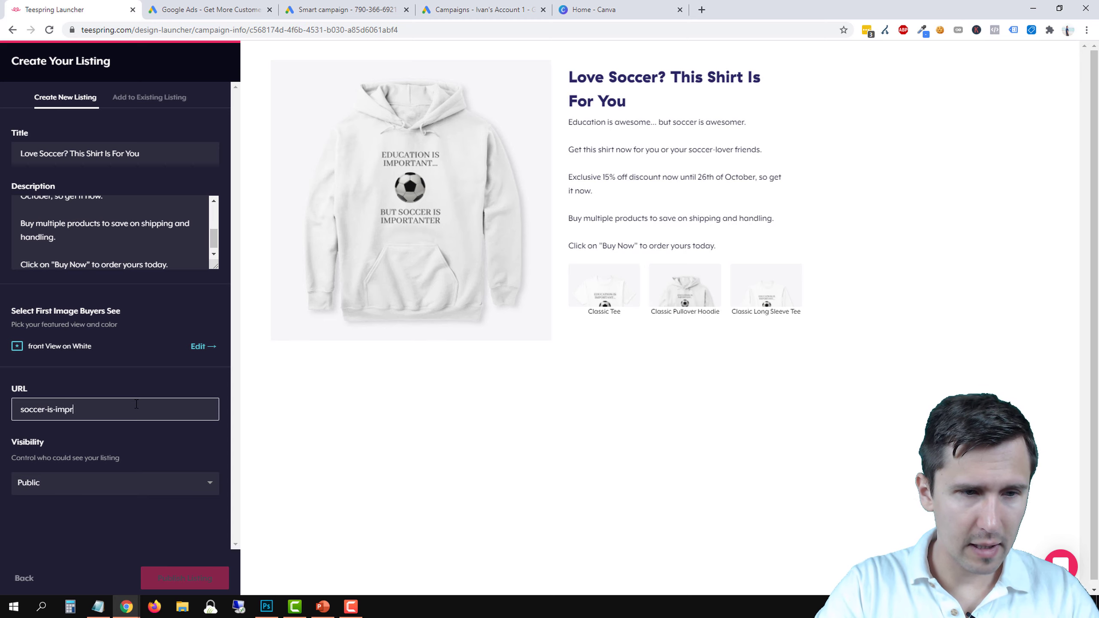
pyautogui.write('nter')
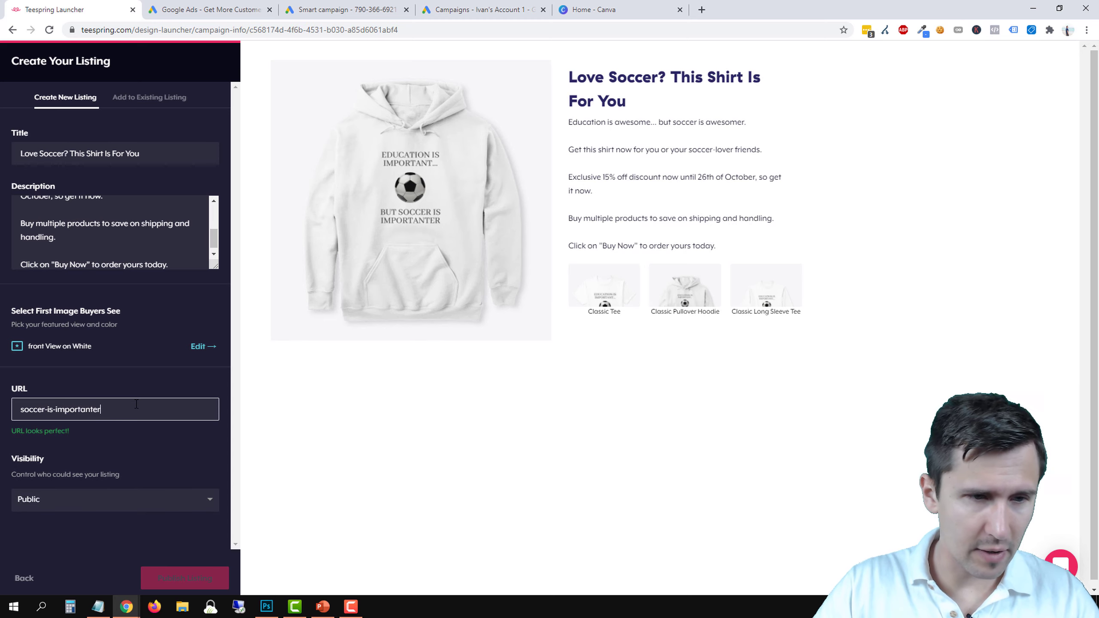
# Keep the listing's visibility set to Public and publish the listing.
pyautogui.click(56, 506)
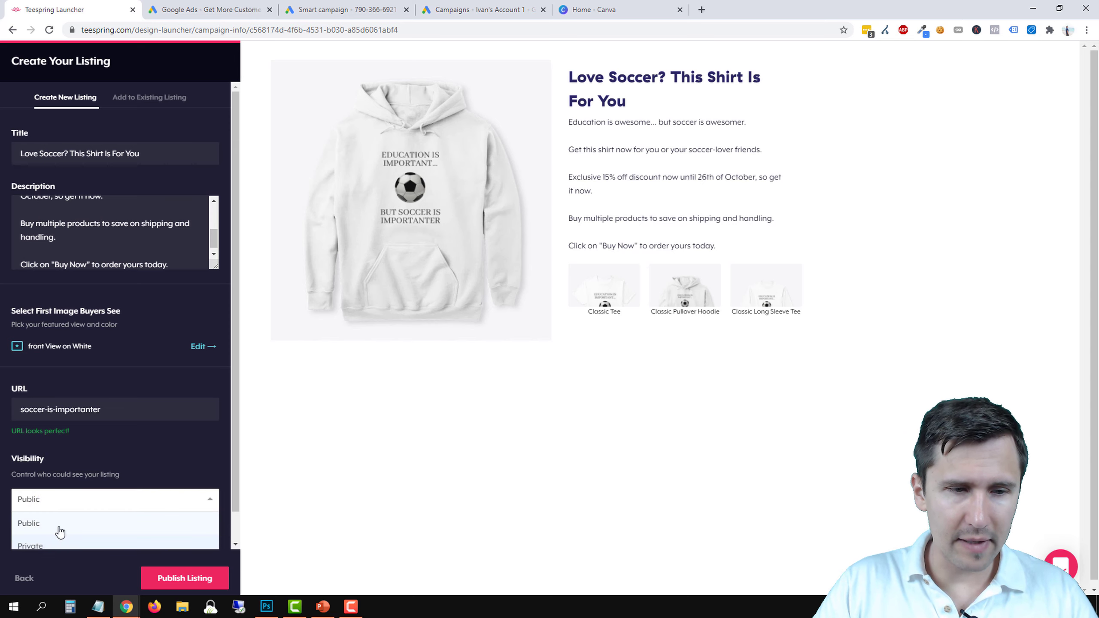
pyautogui.scroll(-1, 54, 533)
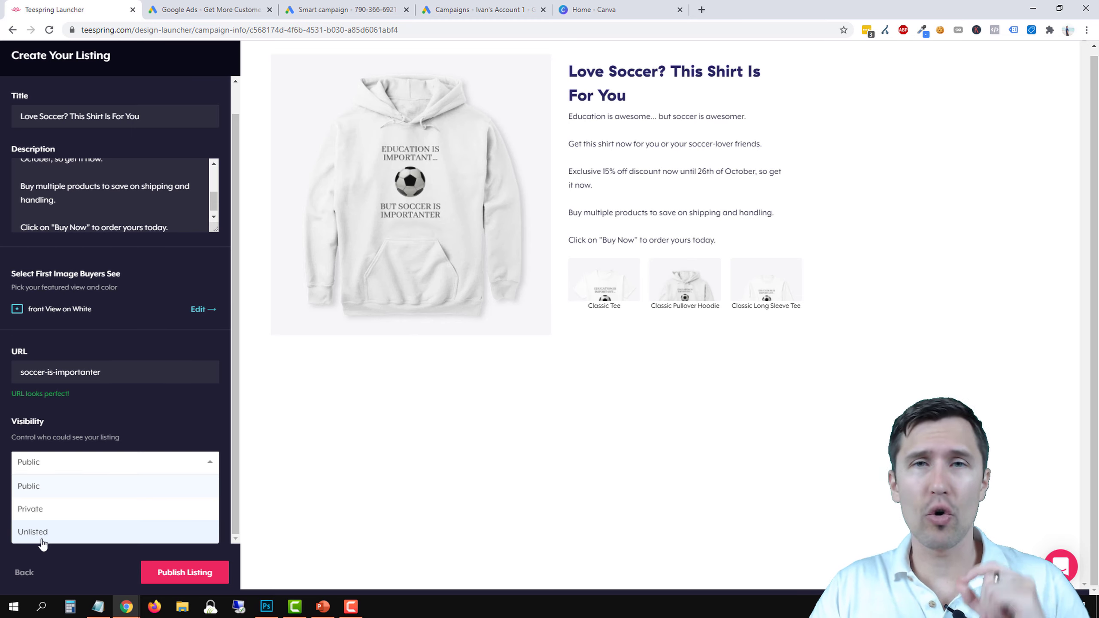
pyautogui.click(37, 485)
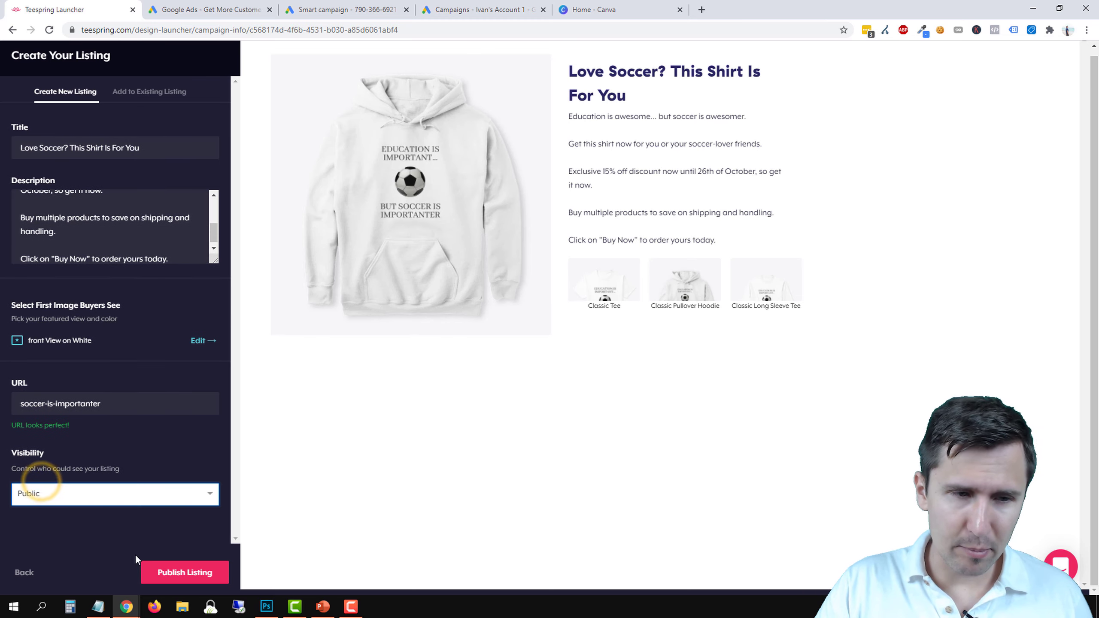
pyautogui.click(180, 577)
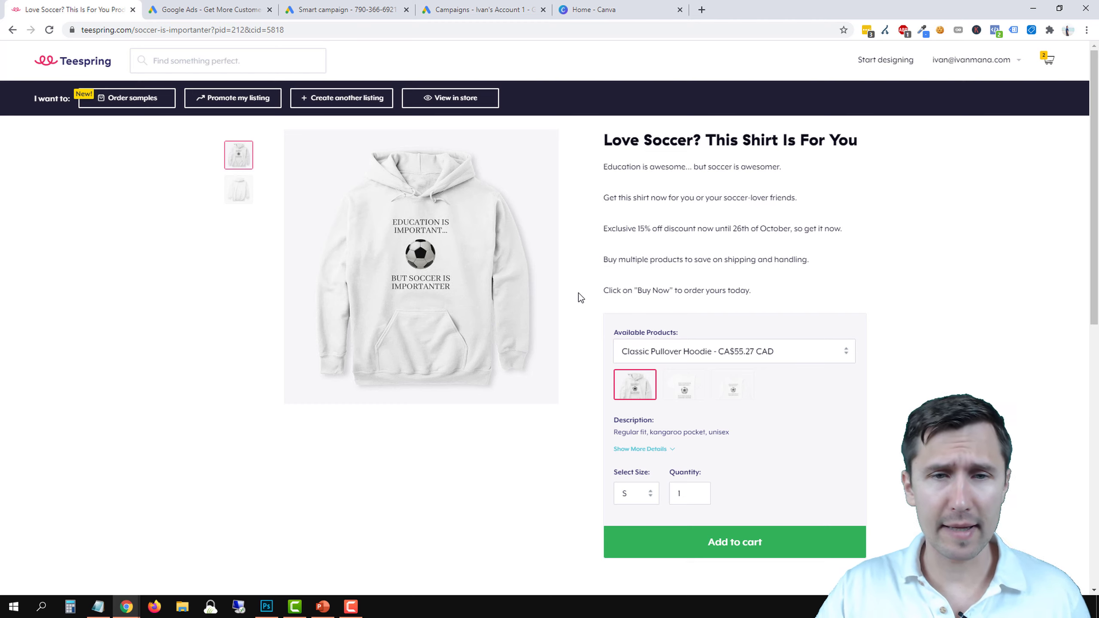
# Compare the Classic Tee and the Classic Pullover Hoodie on the published listing page.
pyautogui.click(686, 393)
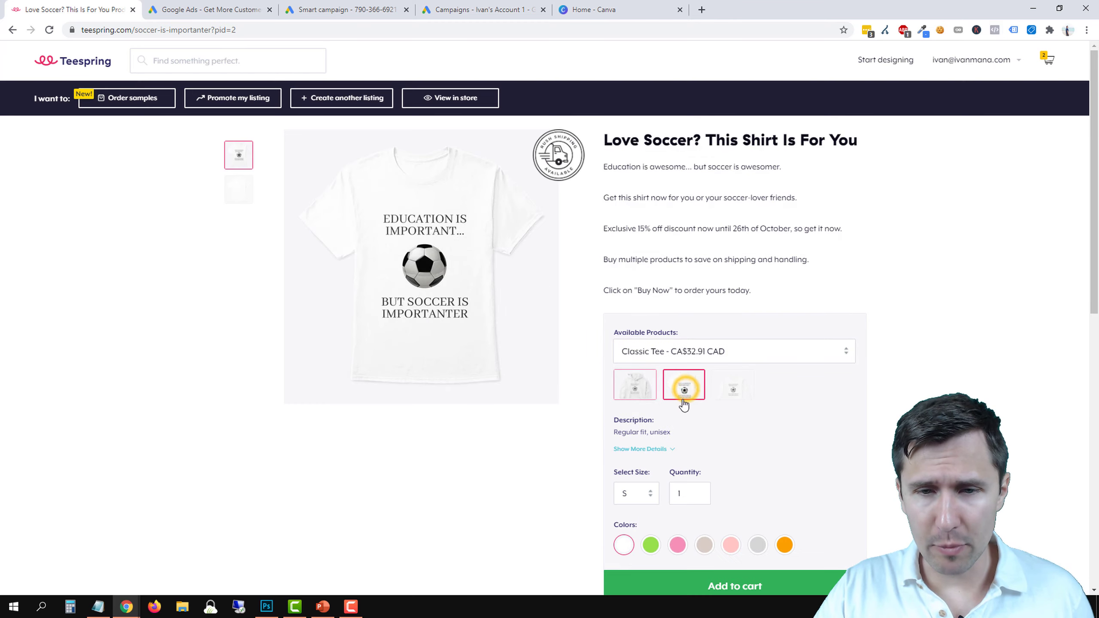
pyautogui.click(643, 398)
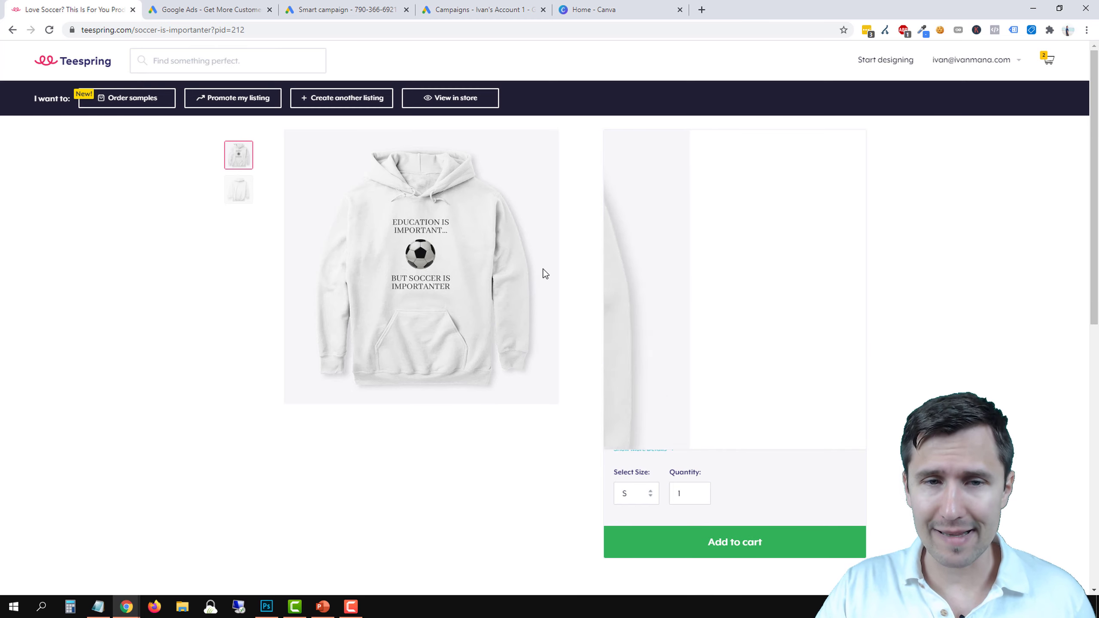
pyautogui.click(684, 385)
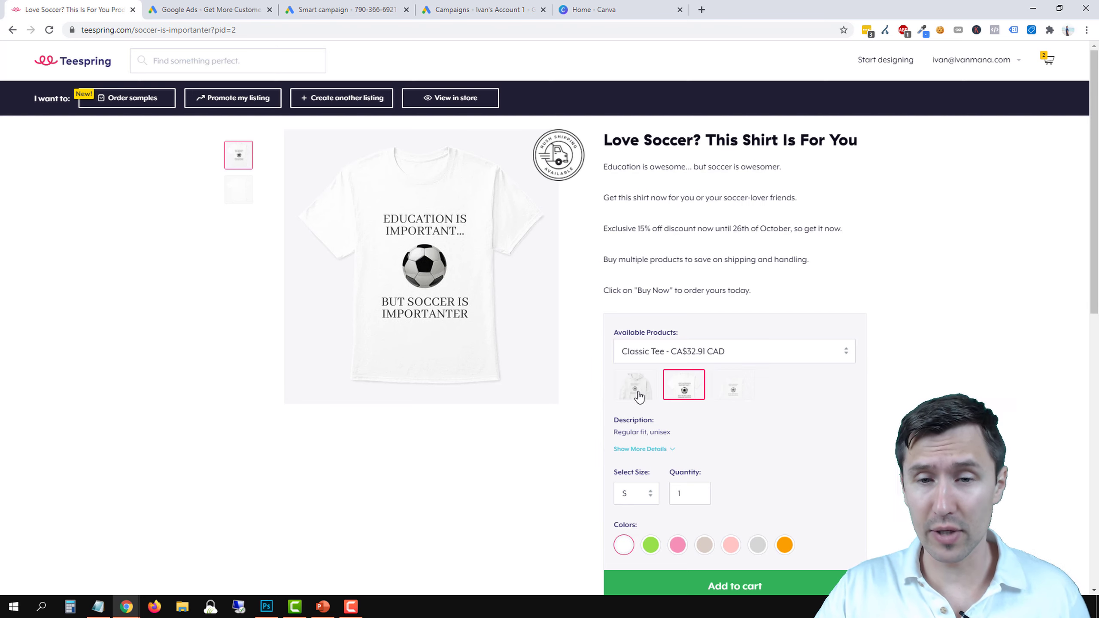
# Go to the account's listings and open "Love Soccer? This Shirt Is For You" for editing.
pyautogui.click(1001, 66)
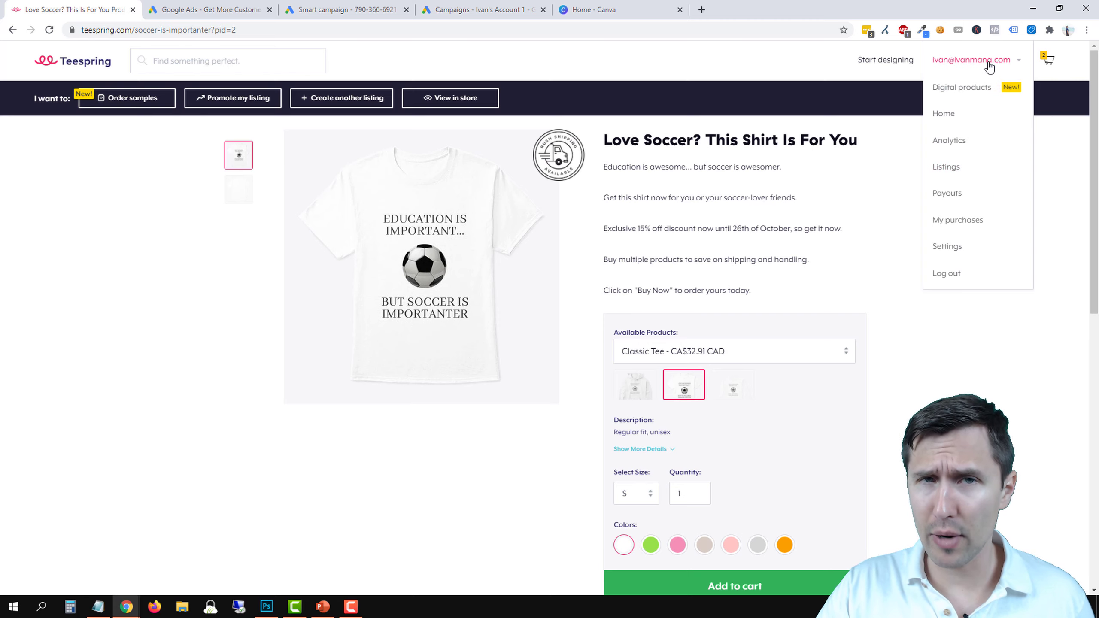
pyautogui.click(944, 167)
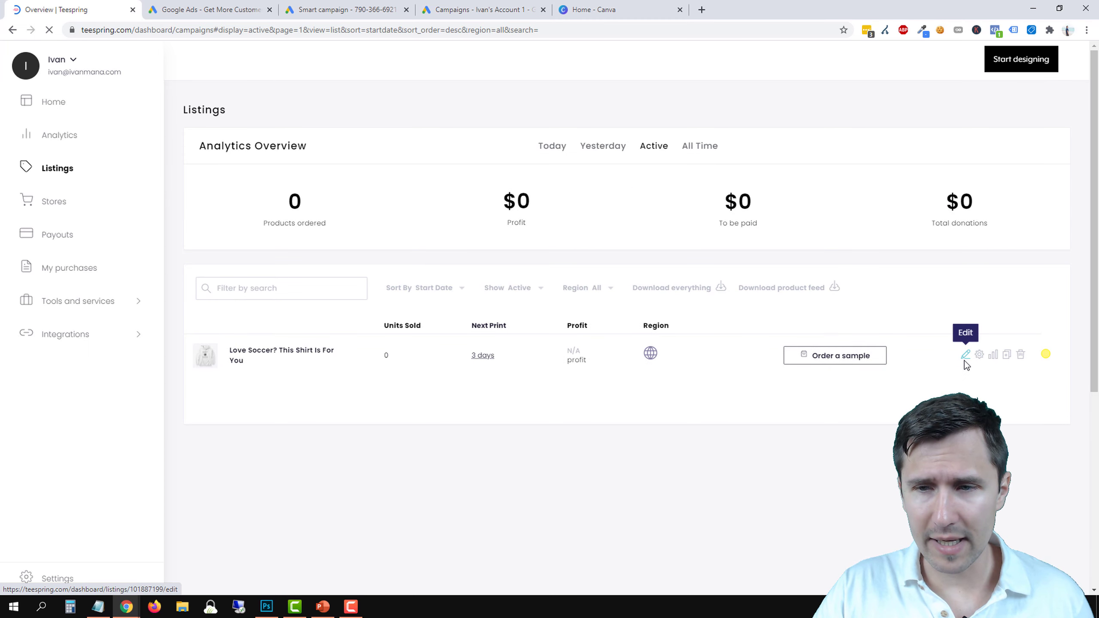
pyautogui.click(966, 355)
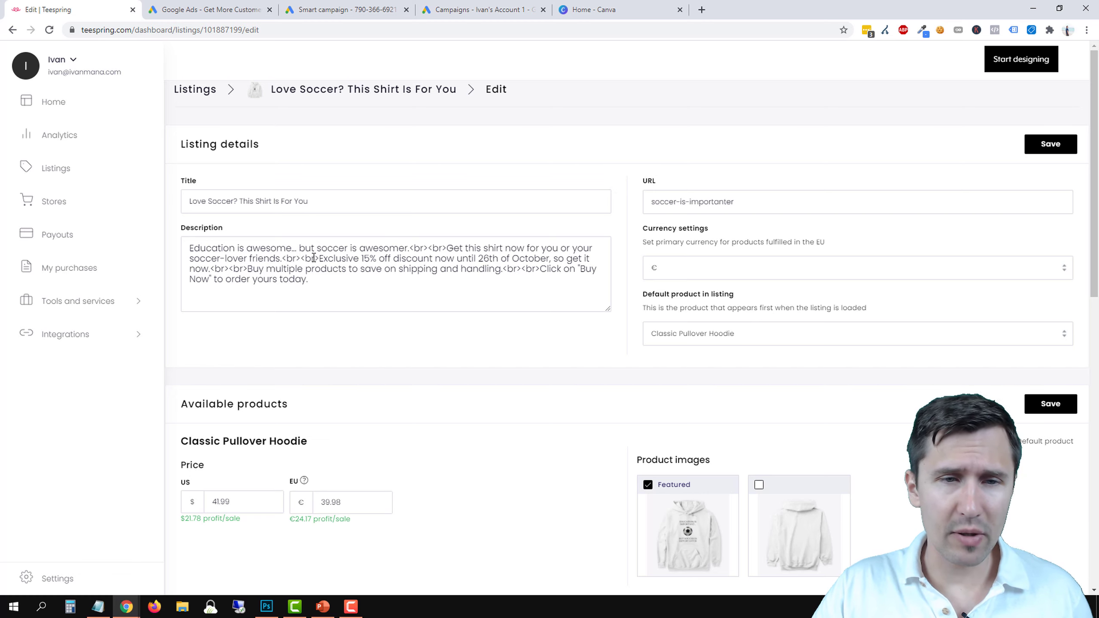
# Examine the <br> line-break tags between the paragraphs of the listing's description.
pyautogui.moveTo(314, 258); pyautogui.dragTo(282, 257)
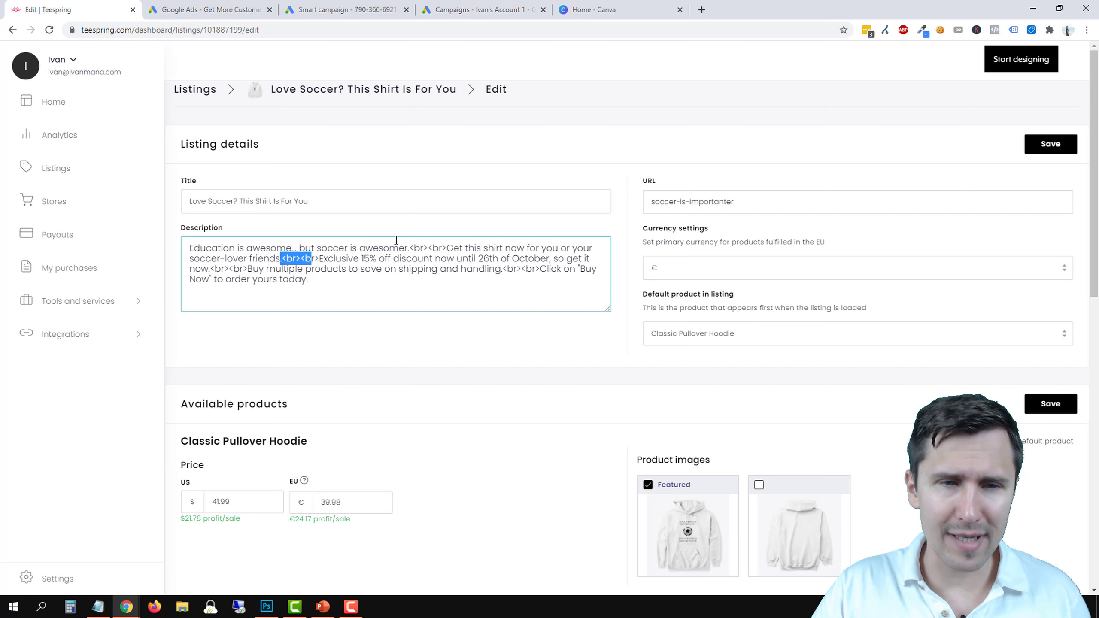
pyautogui.click(326, 288)
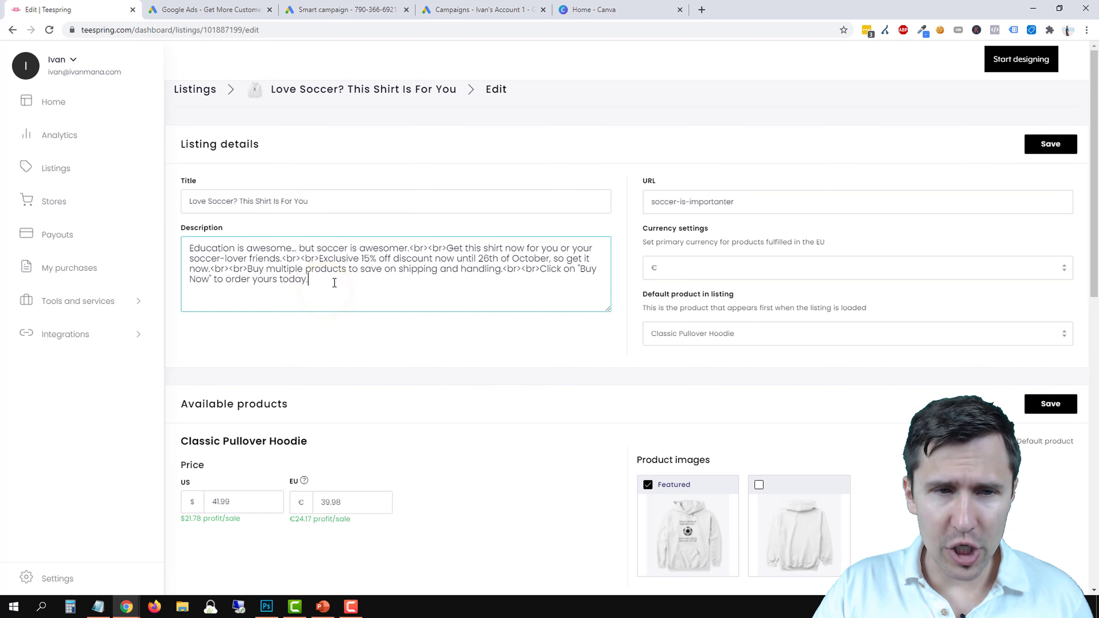
pyautogui.moveTo(251, 279); pyautogui.dragTo(215, 269)
pyautogui.click(235, 269)
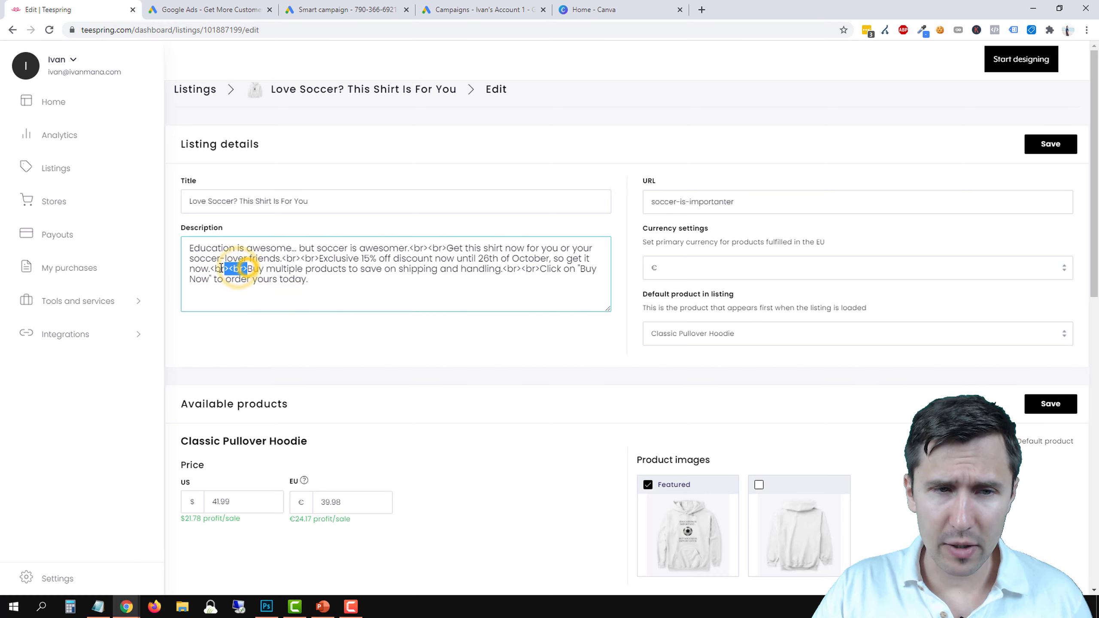
pyautogui.click(366, 267)
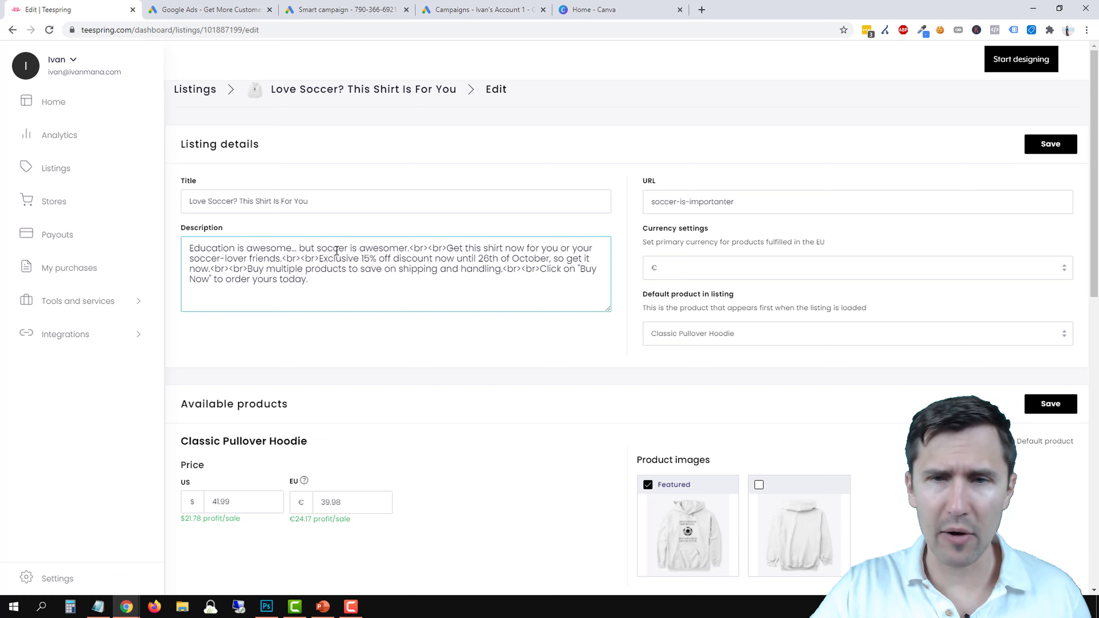
# Keep € as the primary EU currency and set the listing's default product to Classic Tee.
pyautogui.click(687, 266)
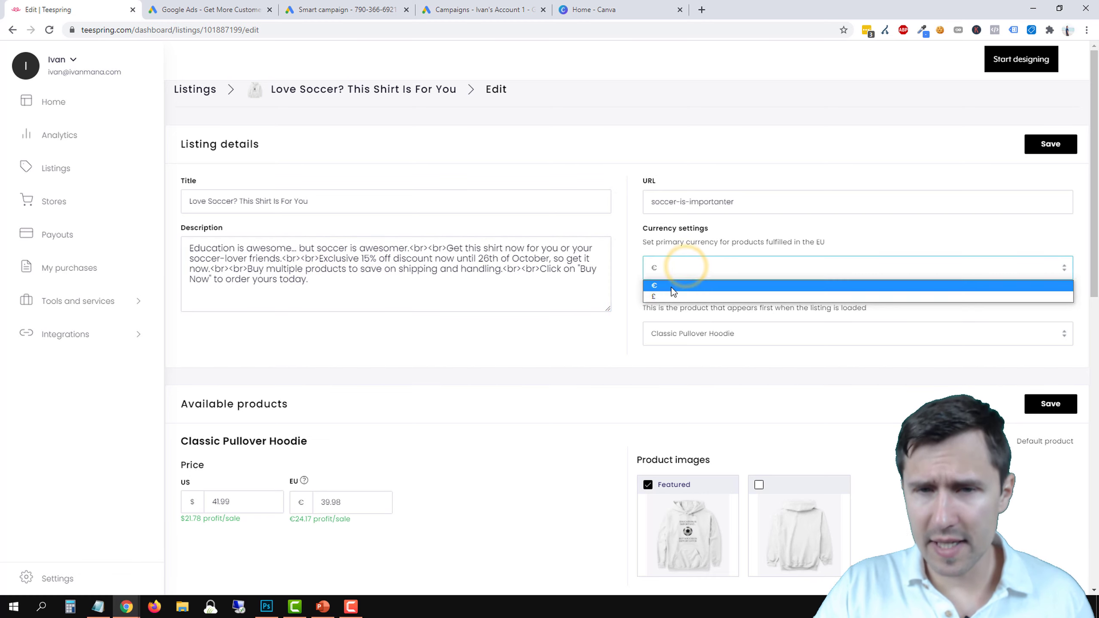
pyautogui.click(671, 286)
pyautogui.moveTo(727, 202); pyautogui.dragTo(637, 293)
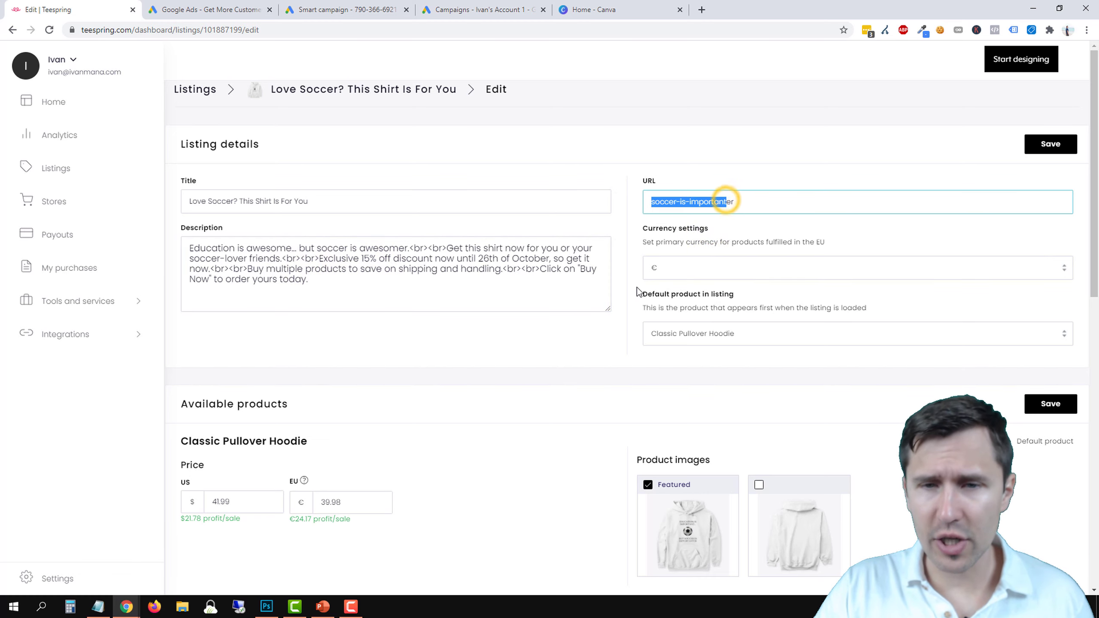
pyautogui.click(688, 335)
pyautogui.click(666, 362)
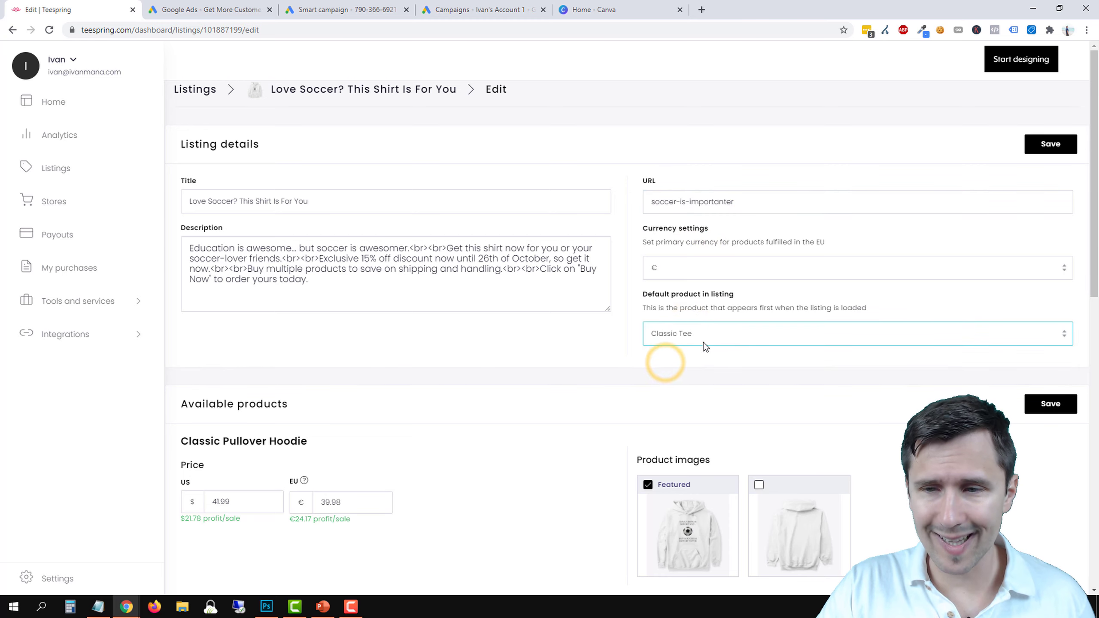
# Save the listing details and open the updated listing page to view the changes.
pyautogui.scroll(-5, 684, 342)
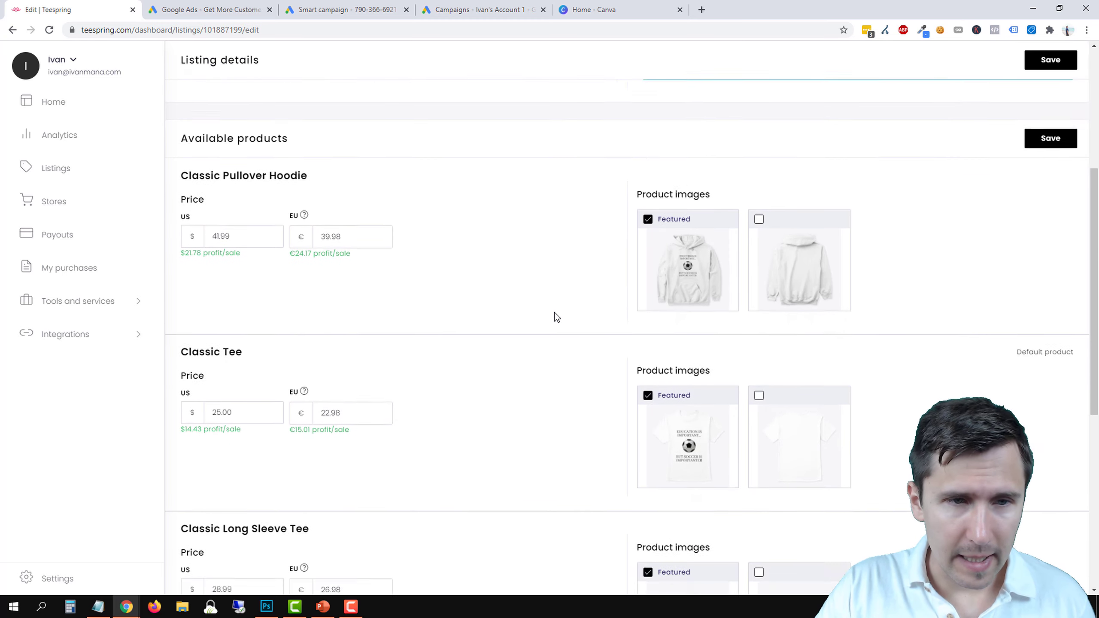
pyautogui.scroll(-2, 477, 316)
pyautogui.scroll(-3, 303, 225)
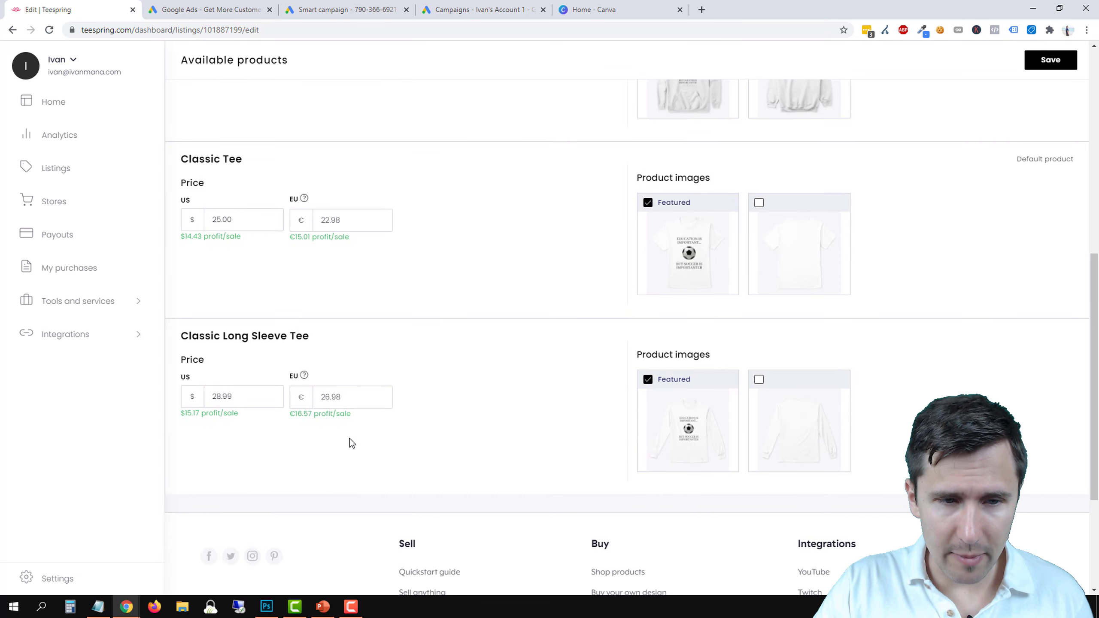
pyautogui.scroll(-4, 752, 344)
pyautogui.scroll(12, 751, 345)
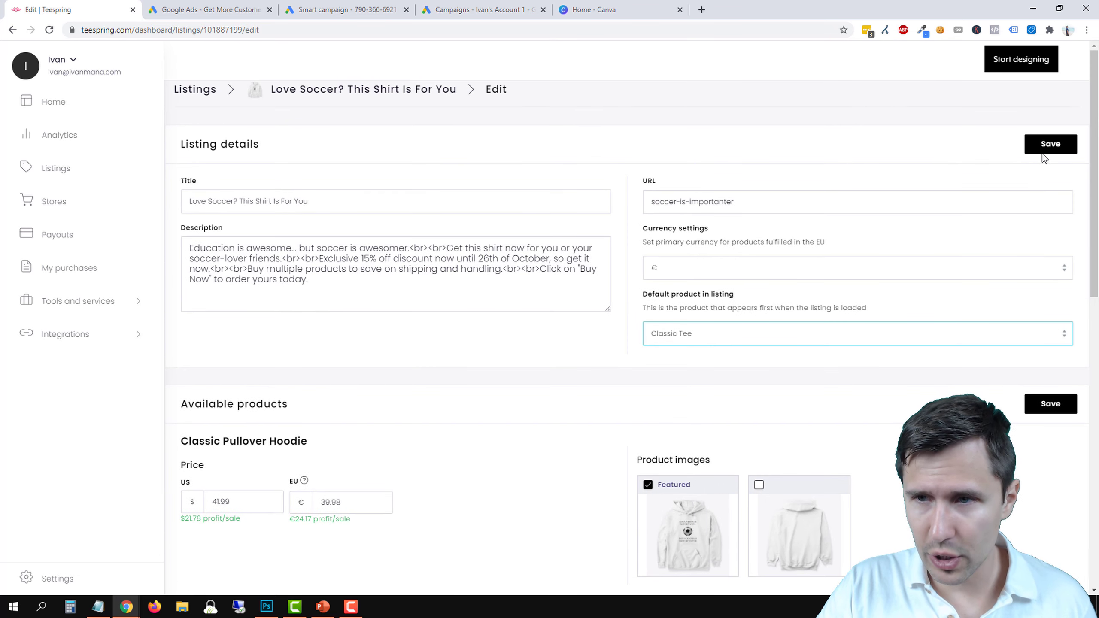
pyautogui.click(1047, 147)
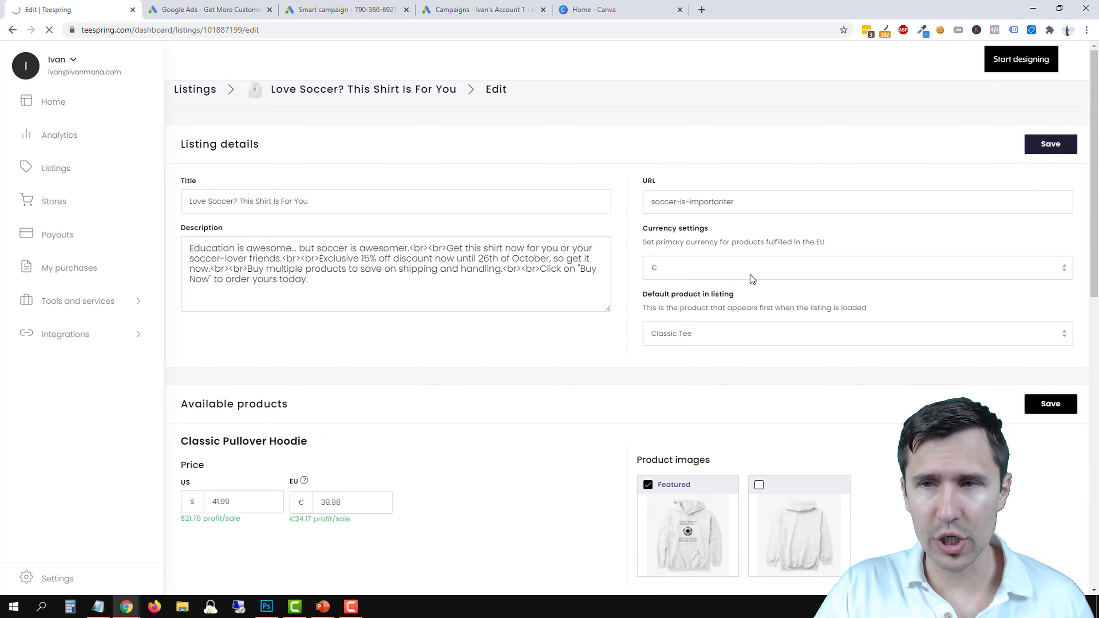
pyautogui.click(1032, 148)
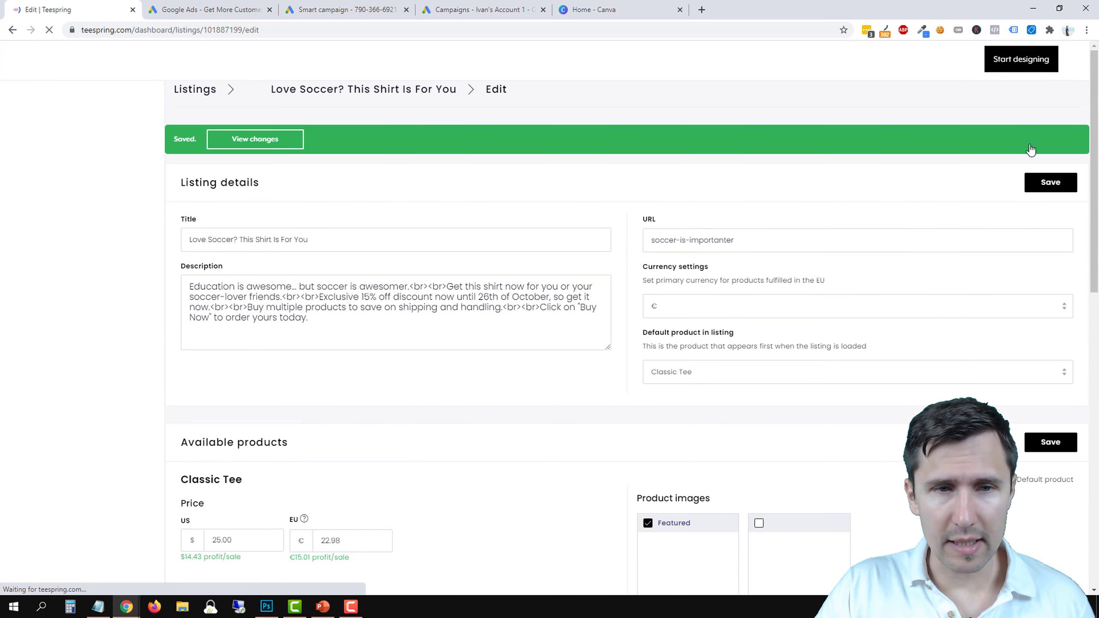
pyautogui.click(254, 139)
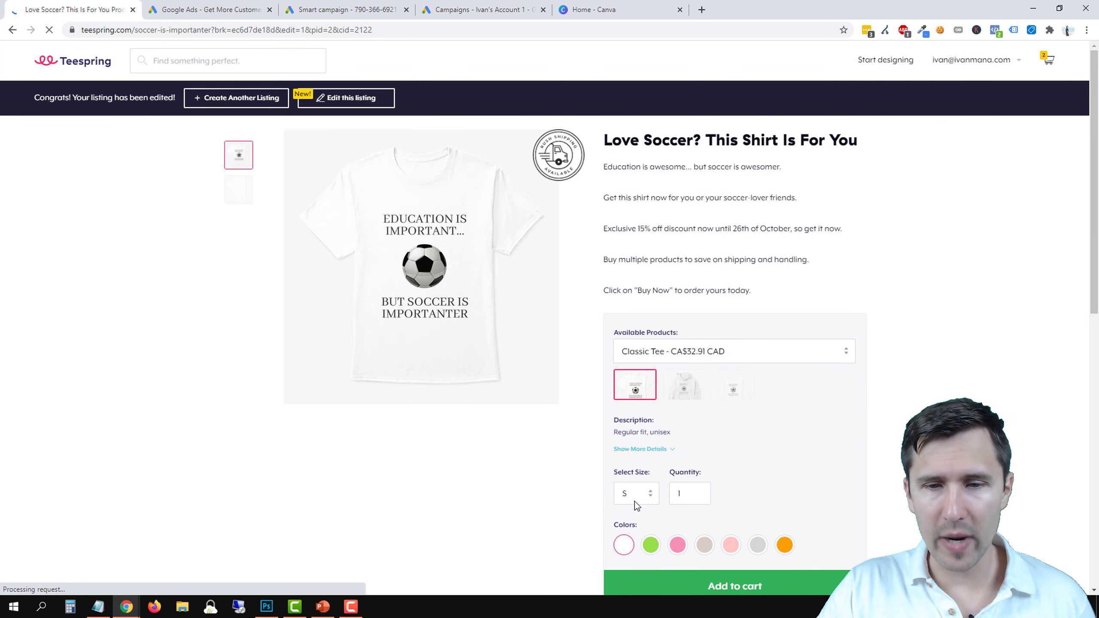
# Preview the Classic Tee in the green, beige, pink, light pink and orange colours.
pyautogui.scroll(-1, 633, 498)
pyautogui.click(650, 488)
pyautogui.click(704, 487)
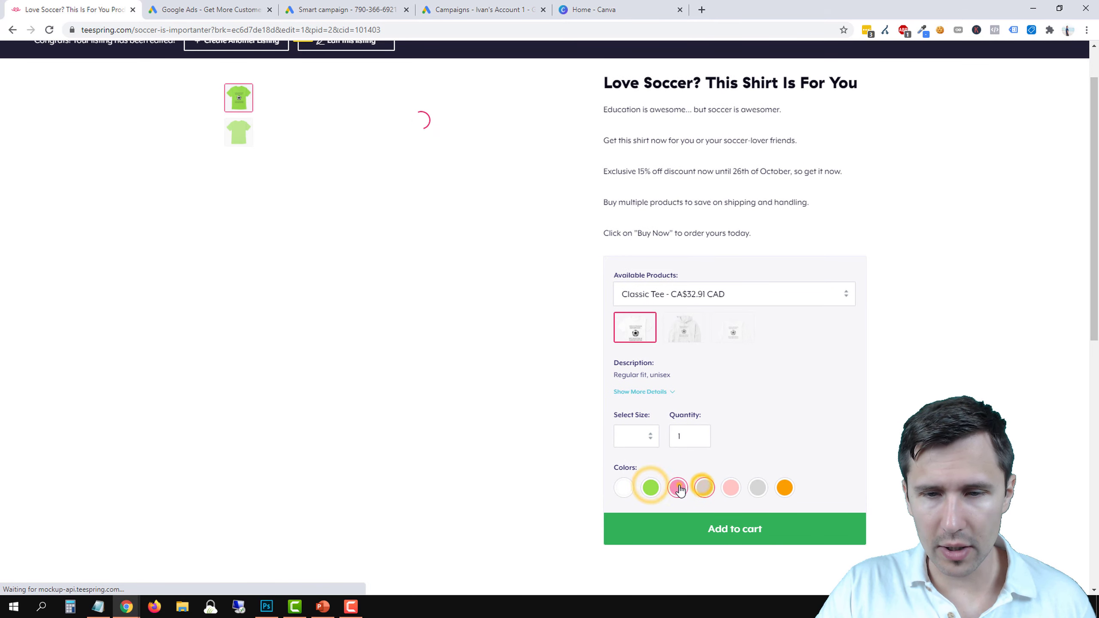
pyautogui.click(678, 488)
pyautogui.click(731, 488)
pyautogui.click(785, 488)
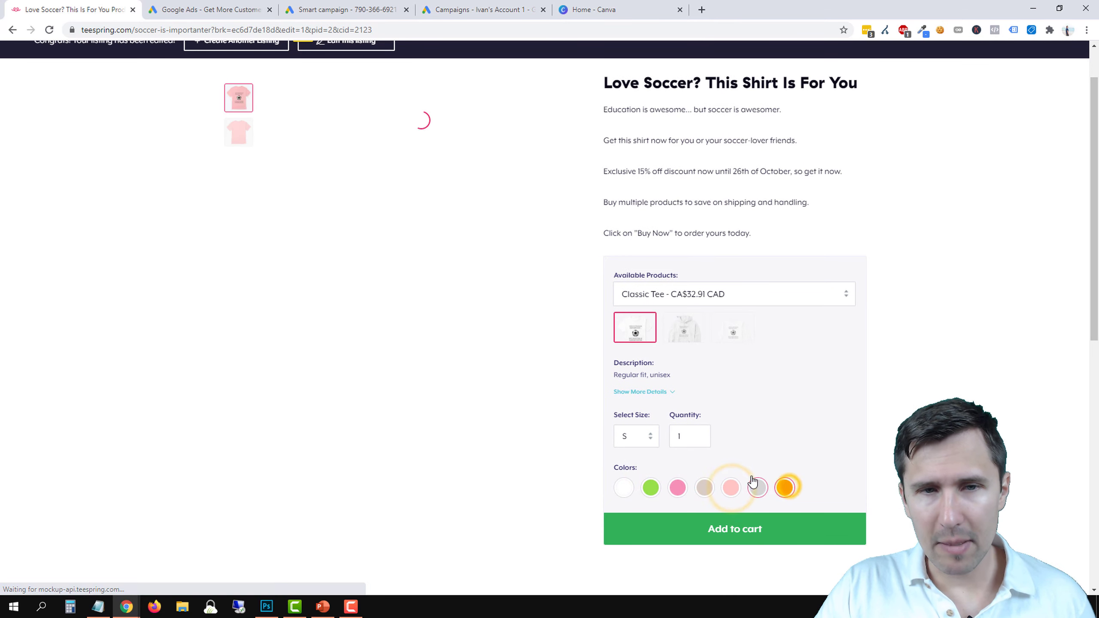
# View the Classic Pullover Hoodie and the Classic Long Sleeve Tee on the updated listing page.
pyautogui.click(687, 333)
pyautogui.click(733, 334)
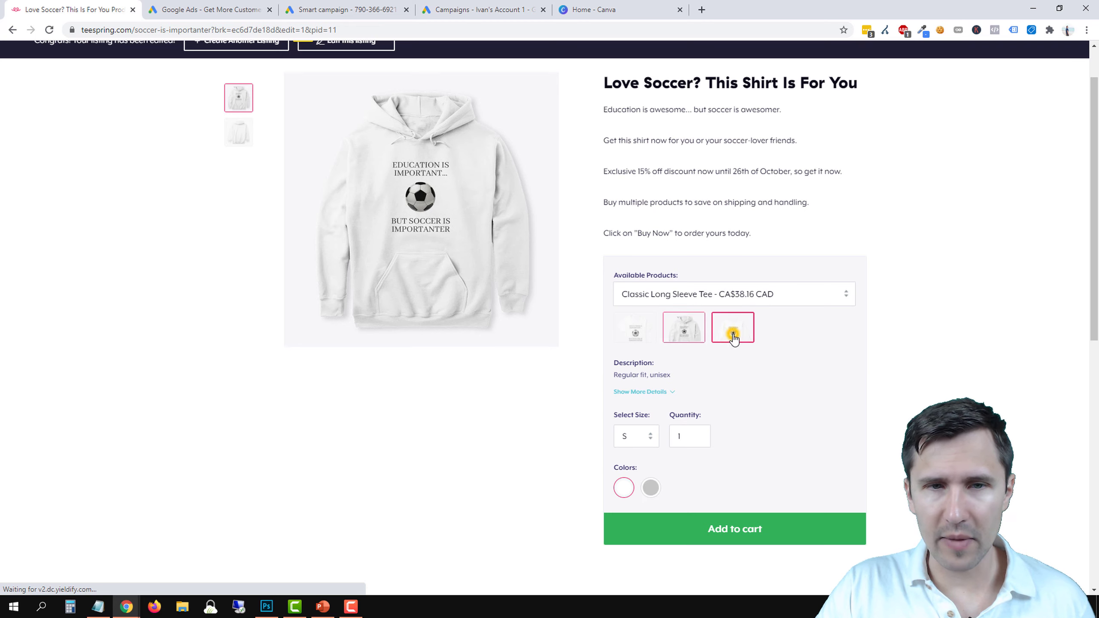
pyautogui.click(686, 327)
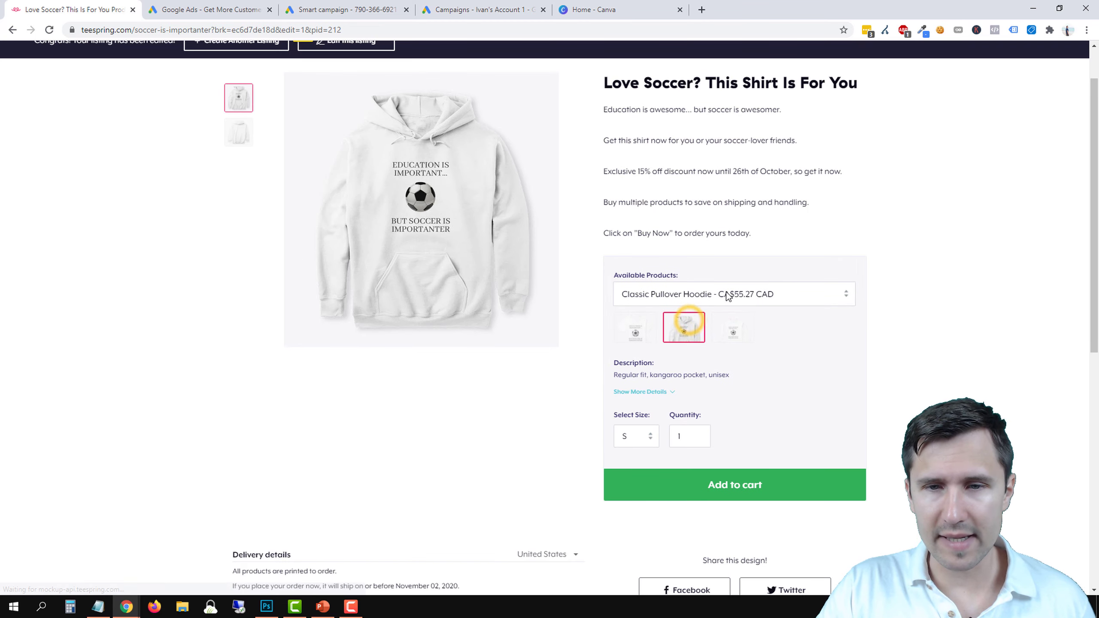
pyautogui.click(715, 331)
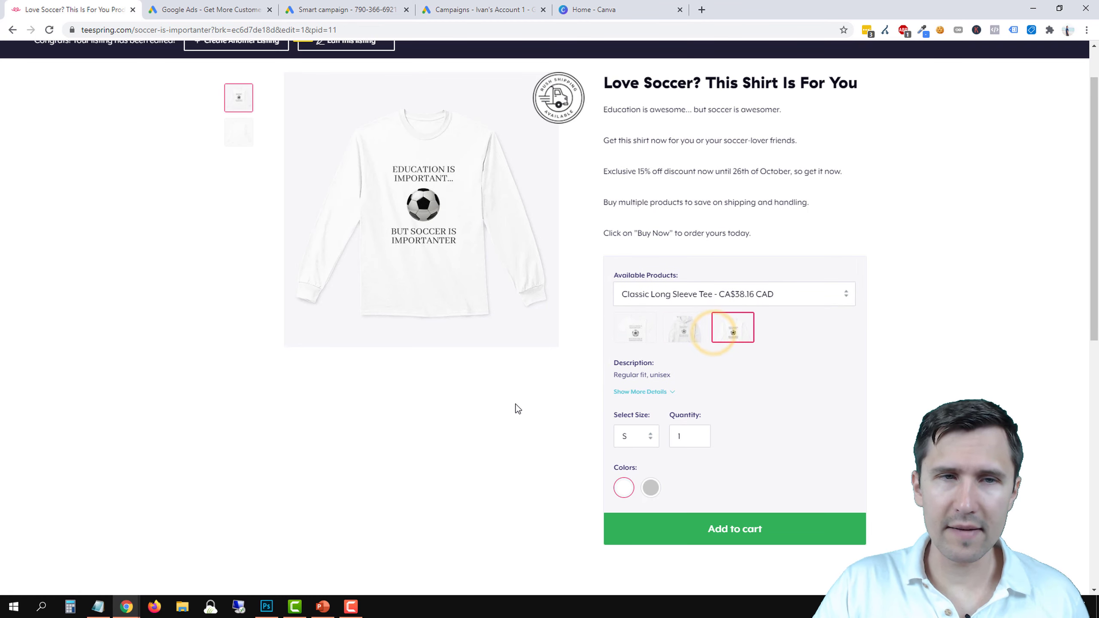
# Return to the seller dashboard and show the account's listings.
pyautogui.scroll(2, 515, 403)
pyautogui.click(979, 60)
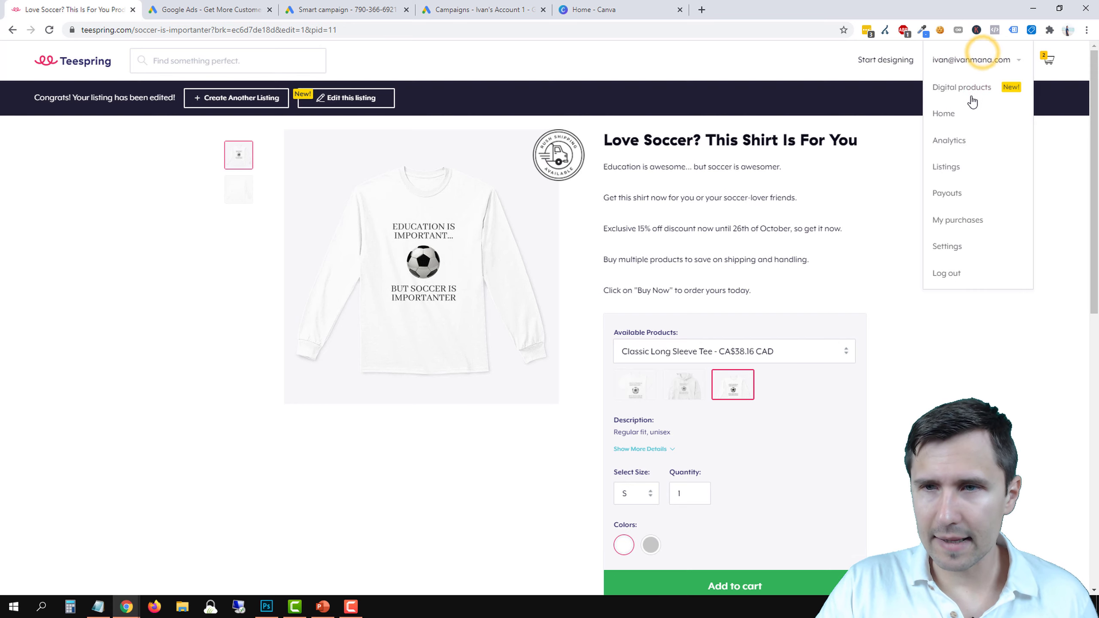
pyautogui.click(947, 114)
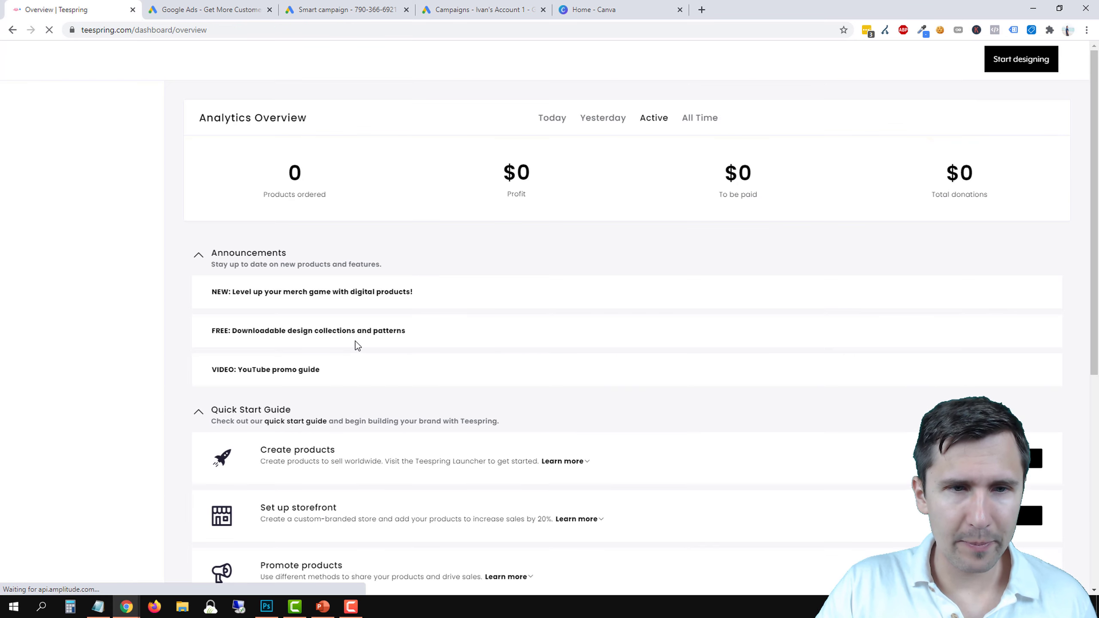
pyautogui.click(68, 168)
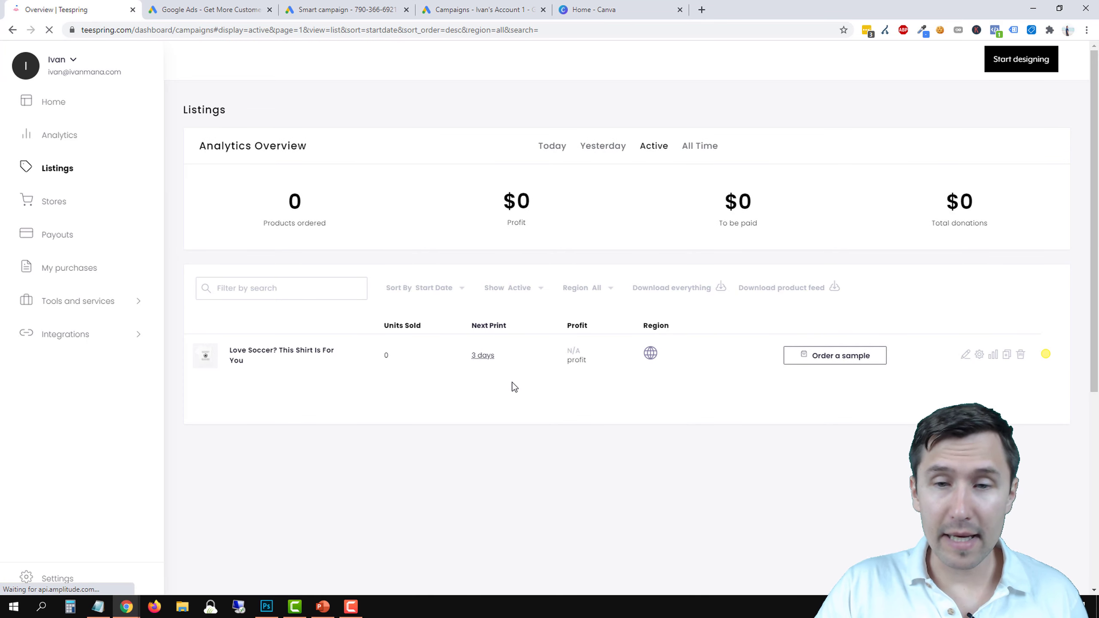
# Switch to the PowerPoint presentation and add a bold "+" after the "Create a Teespring listing" bullet on the Our Steps slide.
pyautogui.click(327, 606)
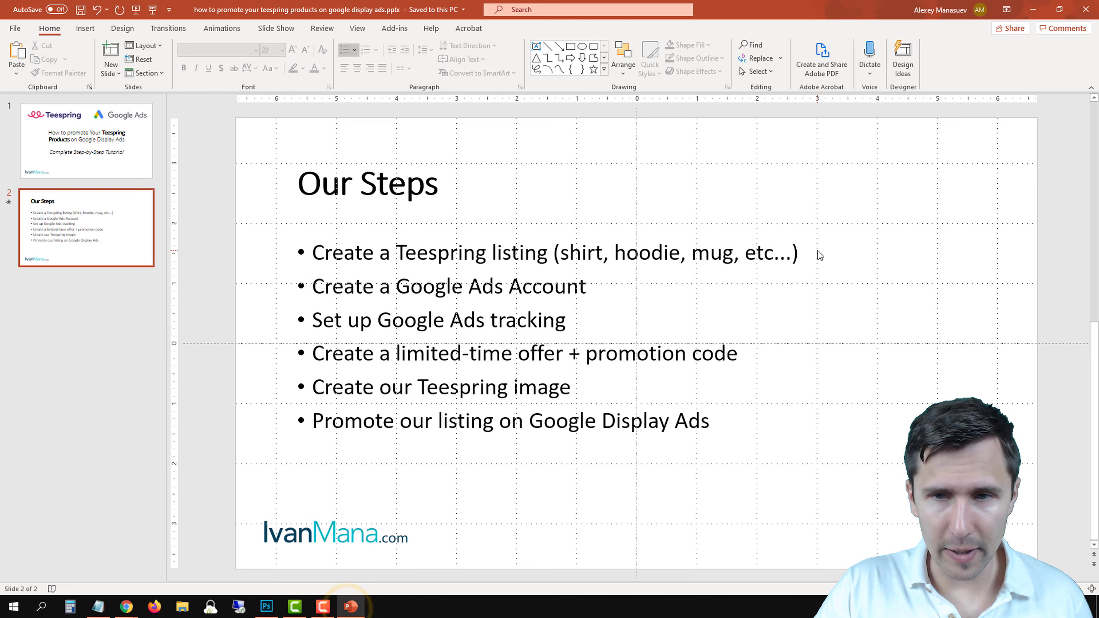
pyautogui.click(812, 251)
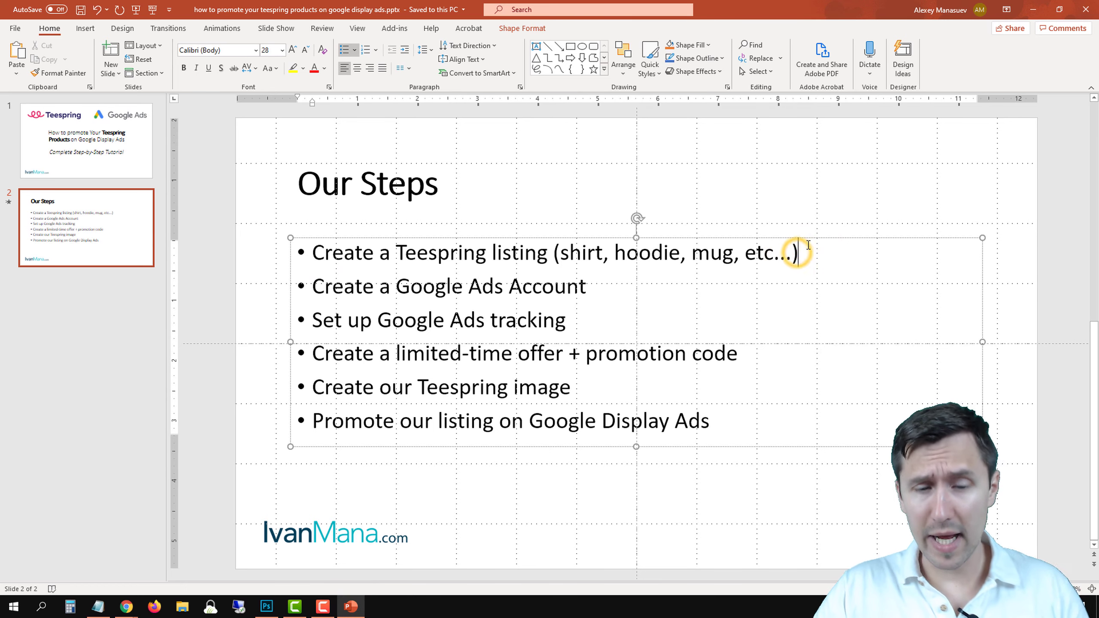
pyautogui.write('+')
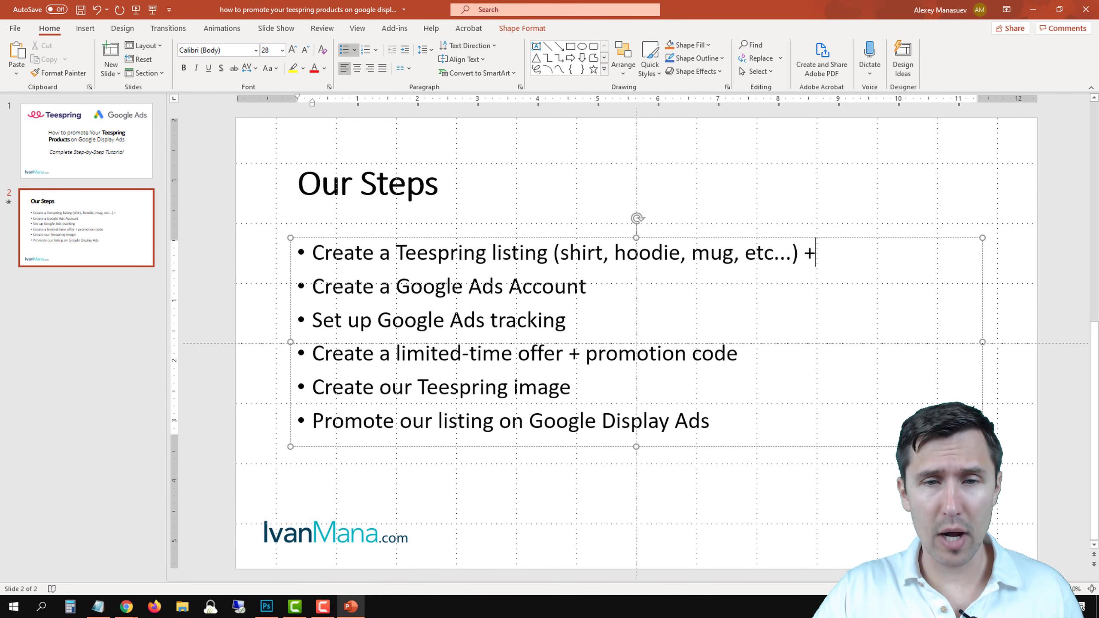
pyautogui.doubleClick(810, 253)
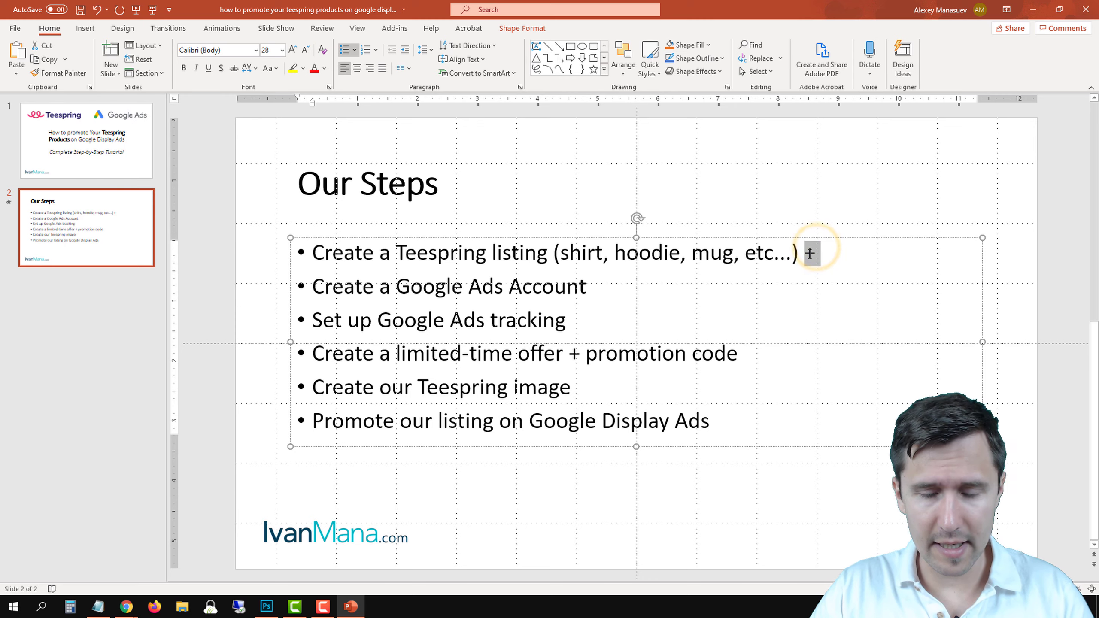
pyautogui.hotkey('ctrl', 'b')
pyautogui.click(658, 289)
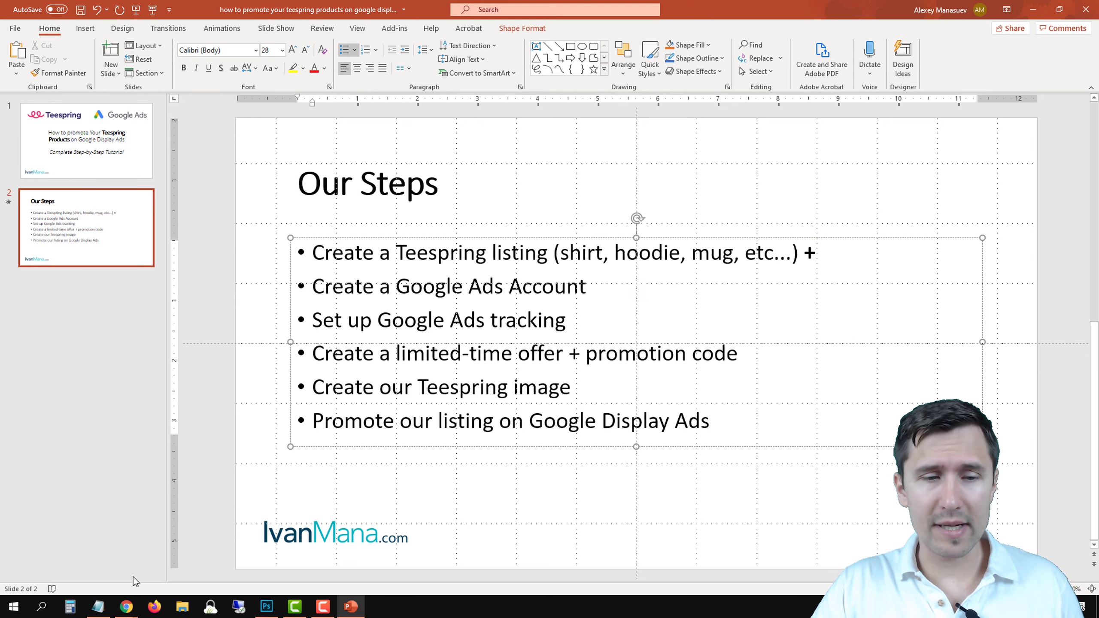
# Switch to Chrome, view the Google Ads home page and point out its ads.google.com address.
pyautogui.moveTo(126, 606)
pyautogui.click(181, 571)
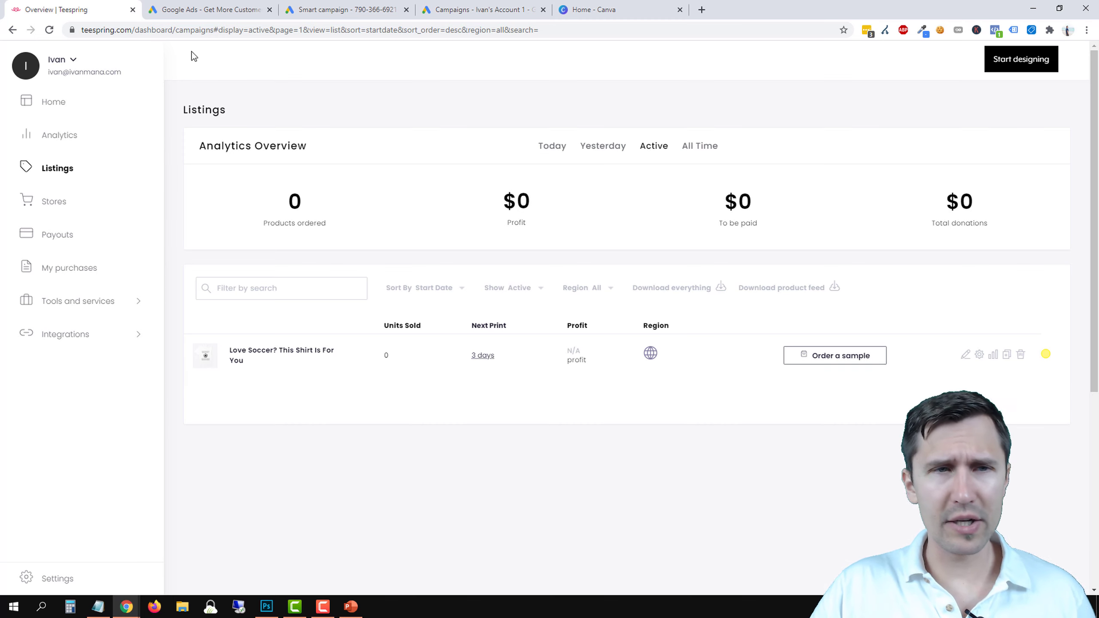
pyautogui.click(212, 9)
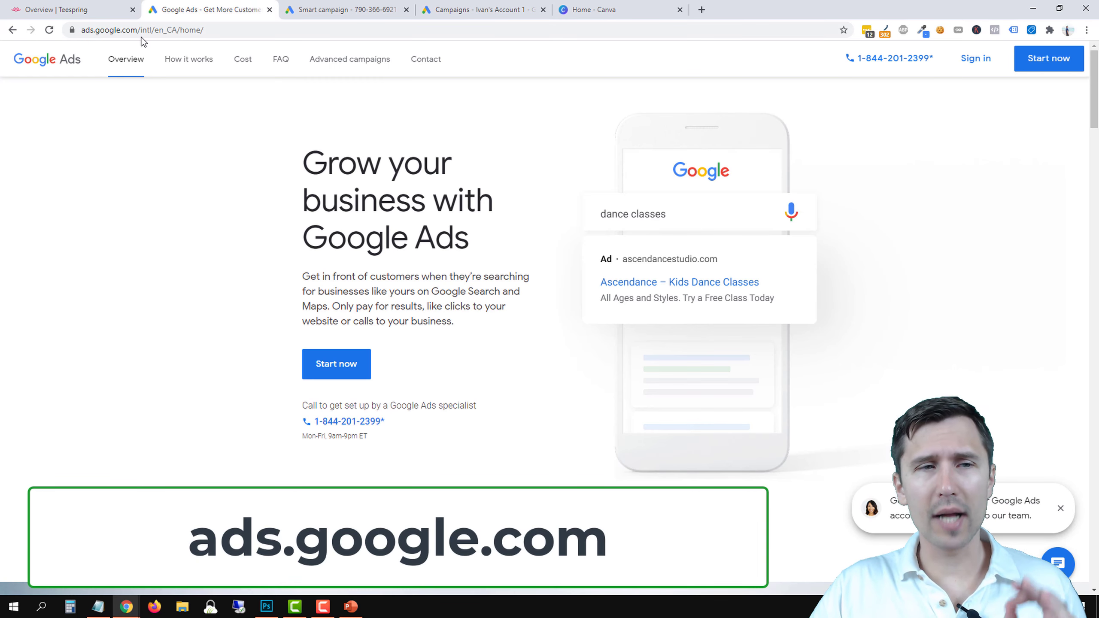
pyautogui.moveTo(82, 29); pyautogui.dragTo(181, 30)
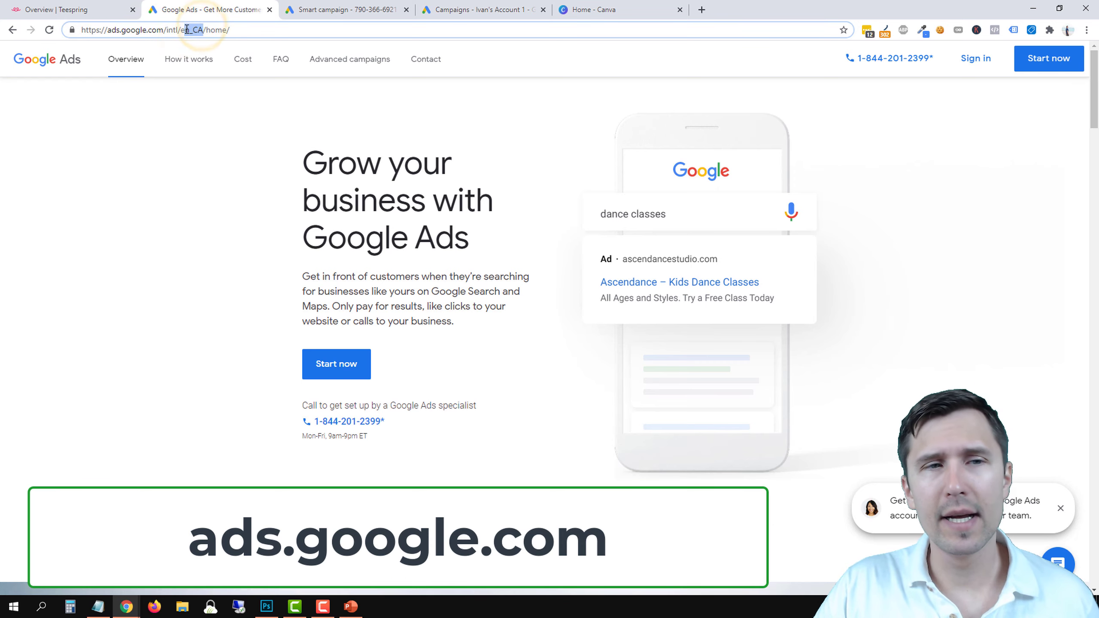
pyautogui.click(112, 30)
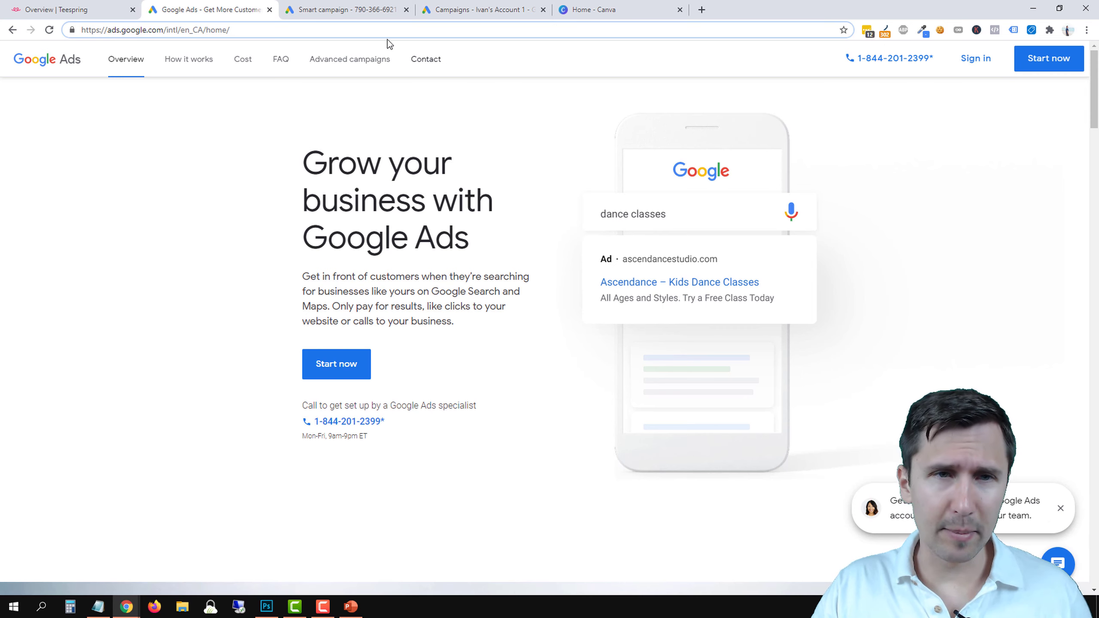
# Show the new Google Ads account's campaign setup in Expert Mode and view the available campaign goals.
pyautogui.click(339, 10)
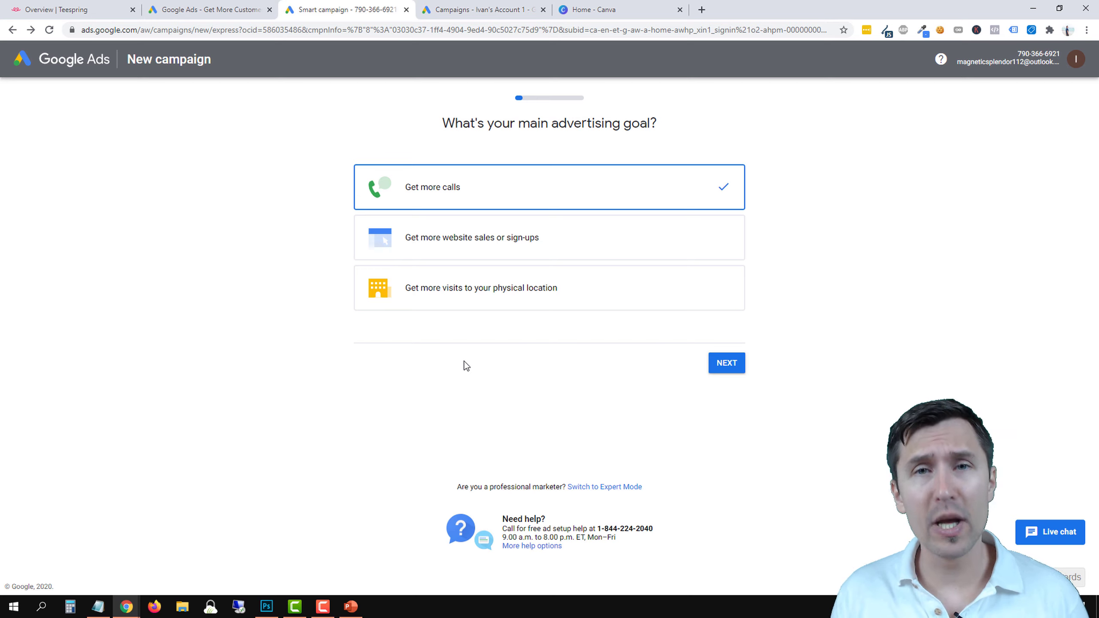
pyautogui.click(613, 488)
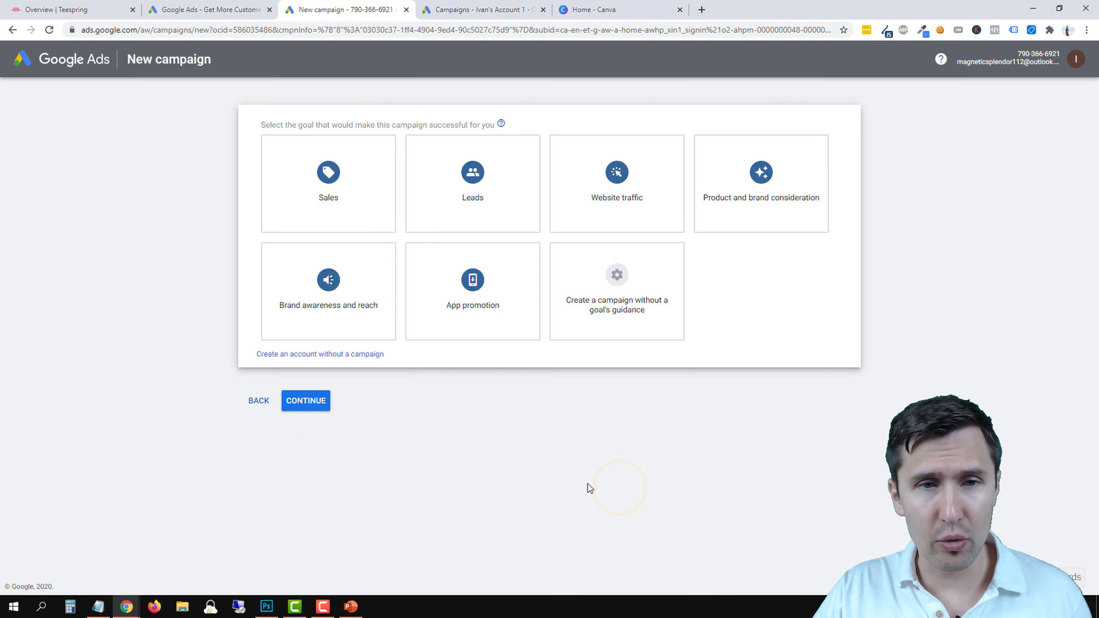
pyautogui.click(429, 209)
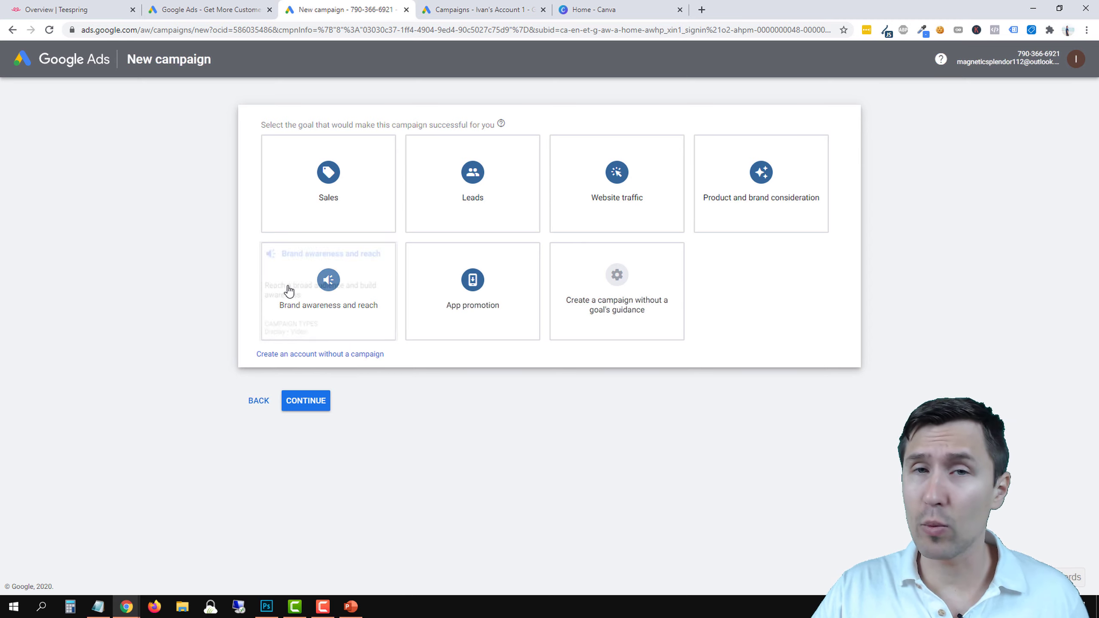
# Show the existing Google Ads account's campaigns, closing the Google Ads home page and the new campaign page.
pyautogui.click(476, 10)
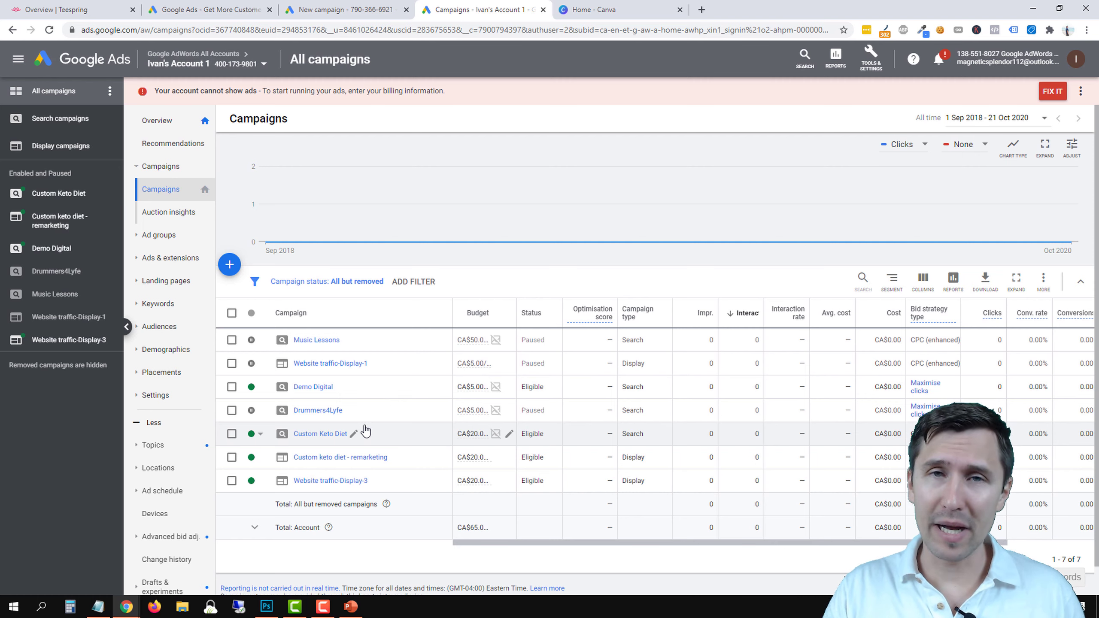
pyautogui.moveTo(348, 175)
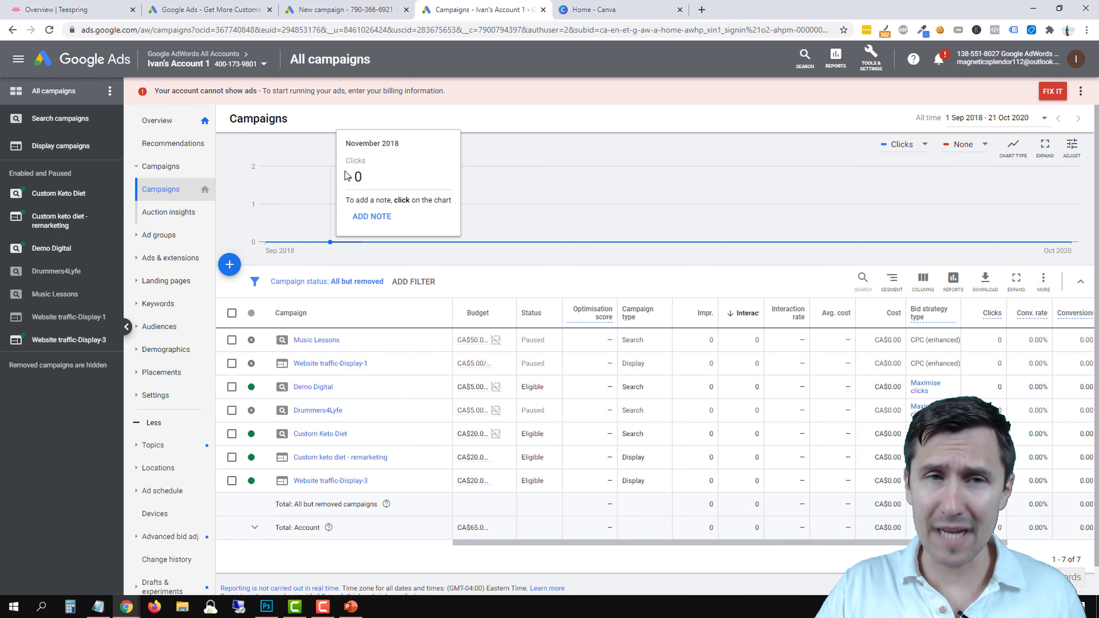
pyautogui.click(269, 9)
pyautogui.click(269, 9)
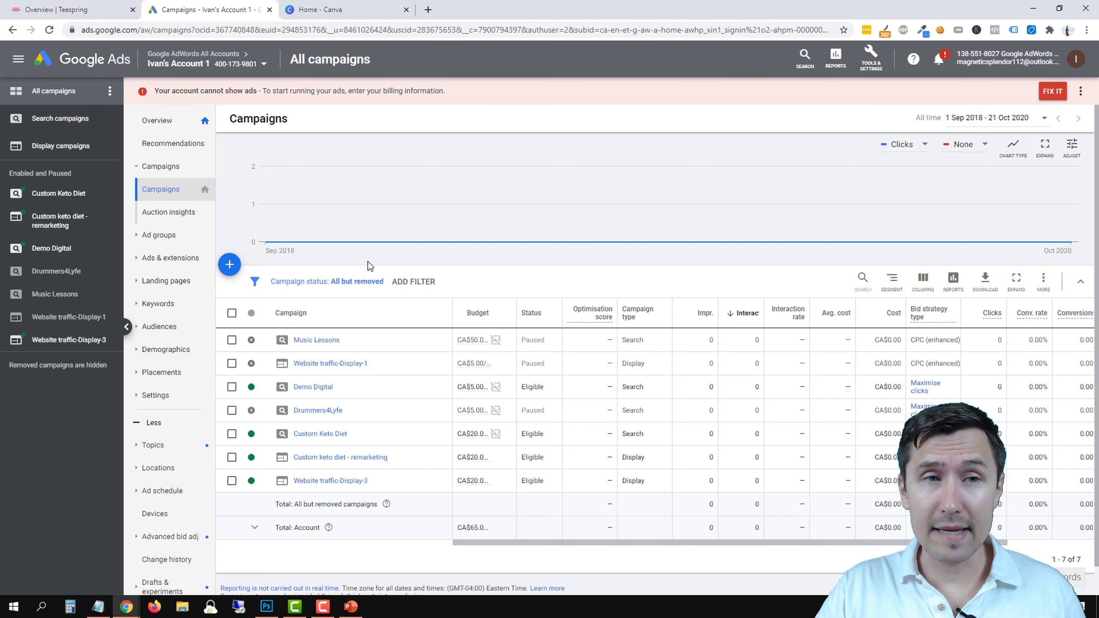
# Switch to the PowerPoint presentation and add a bold "+" after the "Create a Google Ads Account" bullet.
pyautogui.click(351, 606)
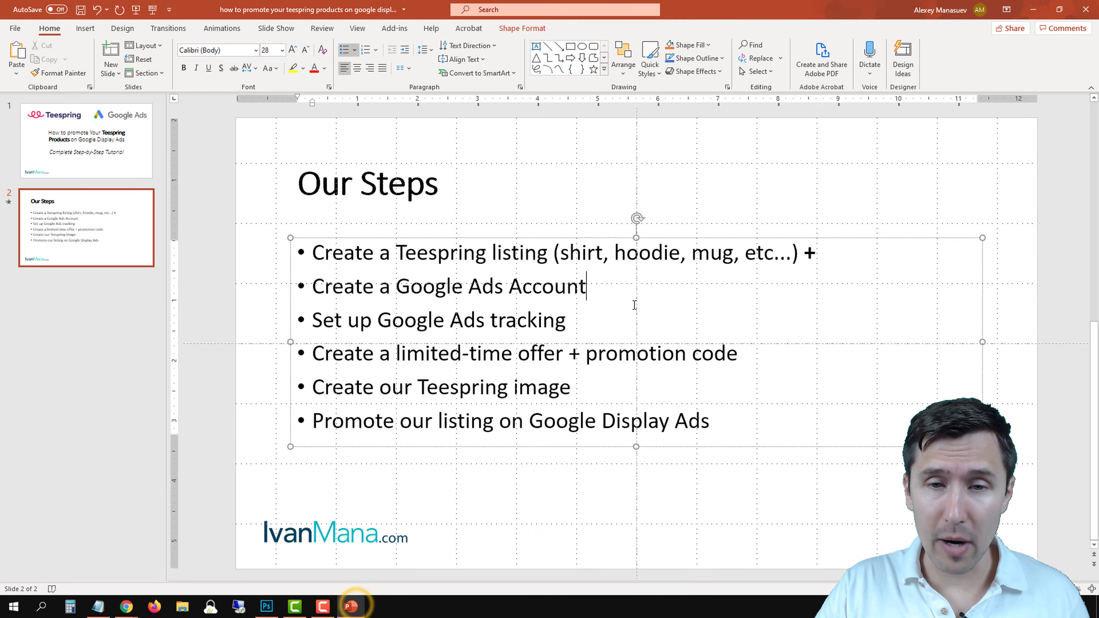
pyautogui.write('+')
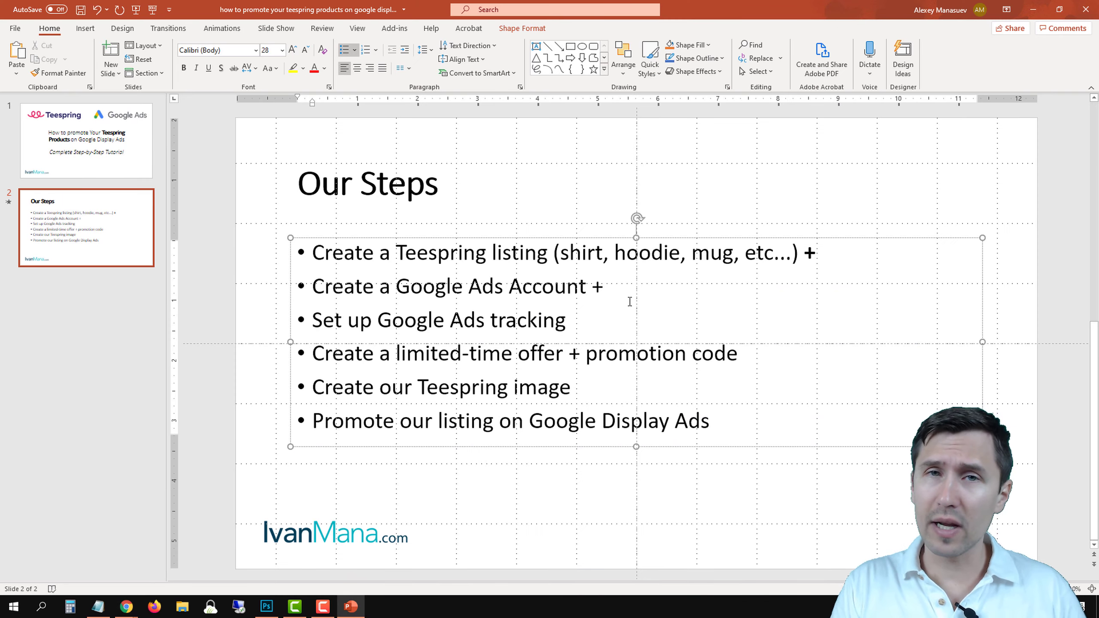
pyautogui.click(619, 279)
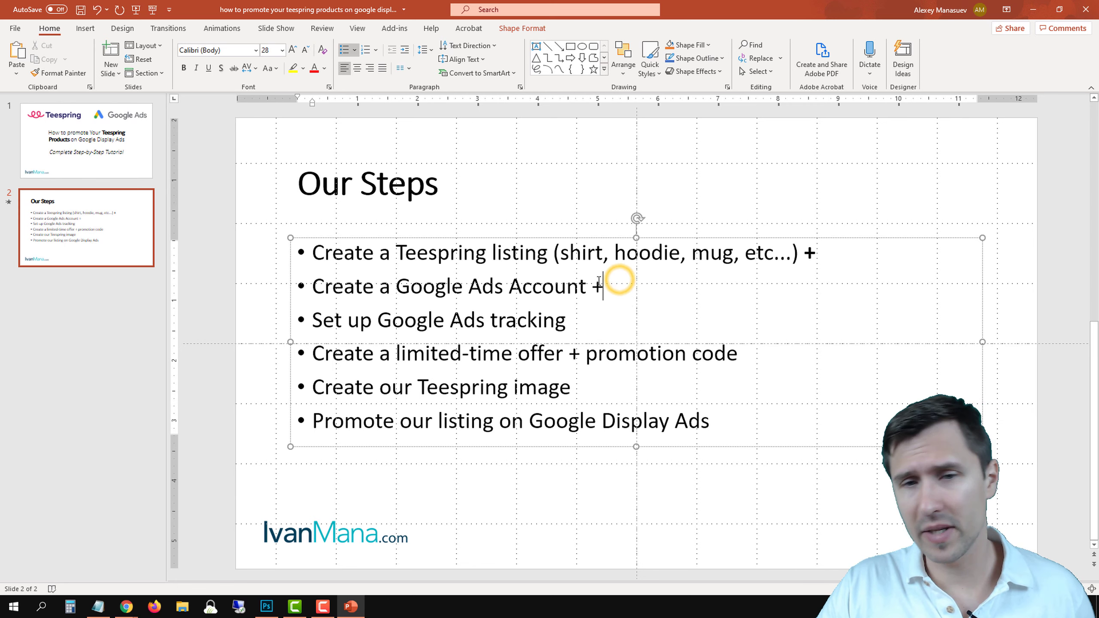
pyautogui.moveTo(601, 284); pyautogui.dragTo(589, 285)
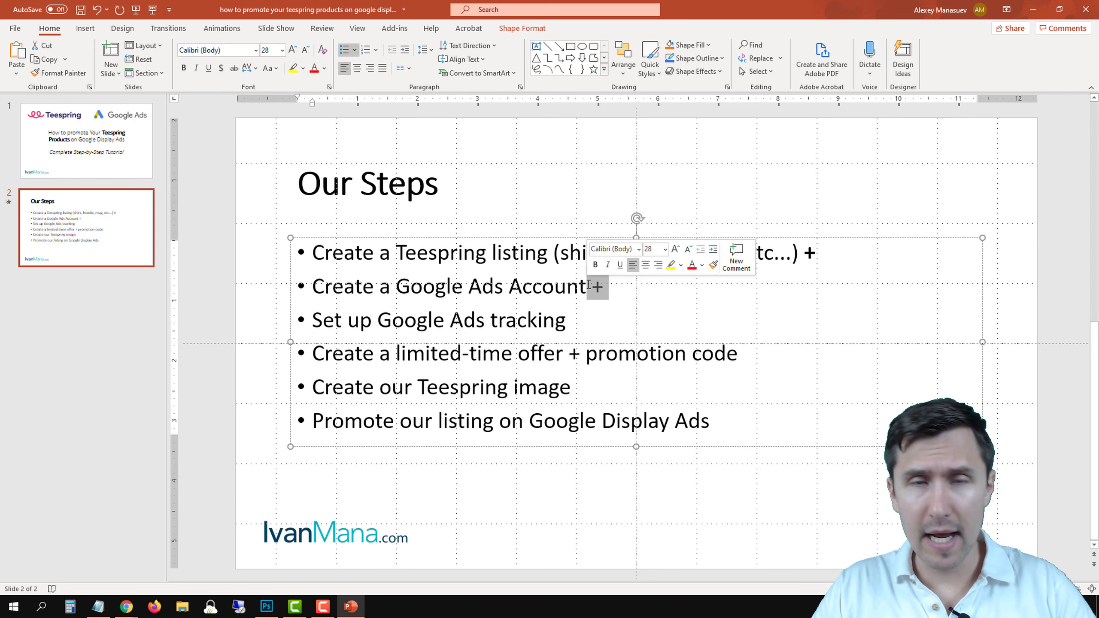
pyautogui.hotkey('ctrl', 'b')
pyautogui.click(591, 314)
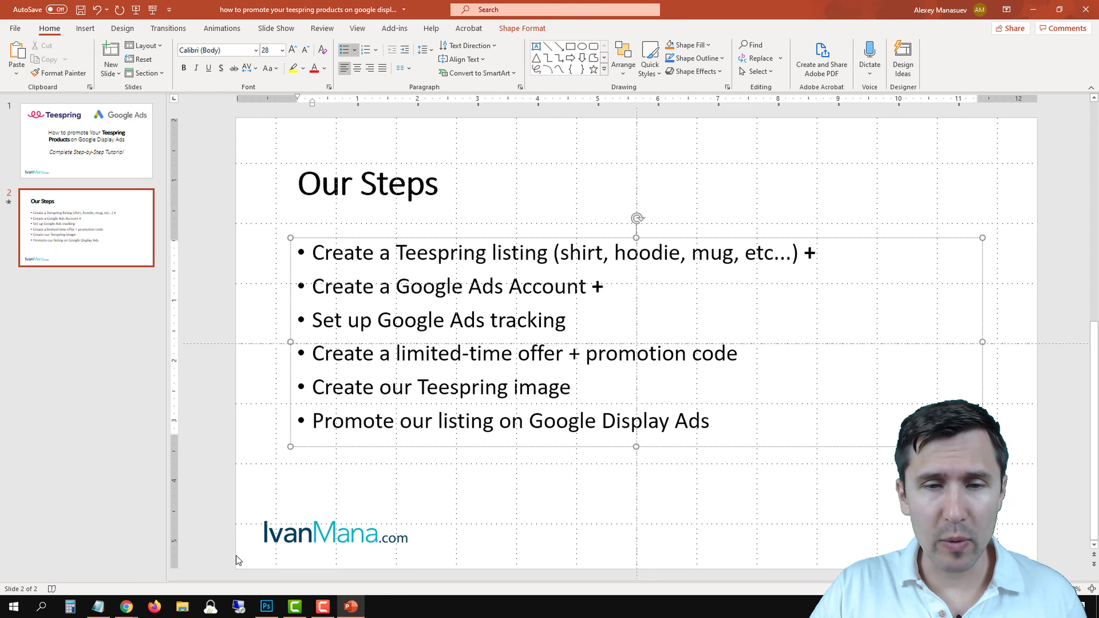
# Switch to Google Ads in Chrome and start a new conversion action that tracks actions on a website.
pyautogui.click(126, 606)
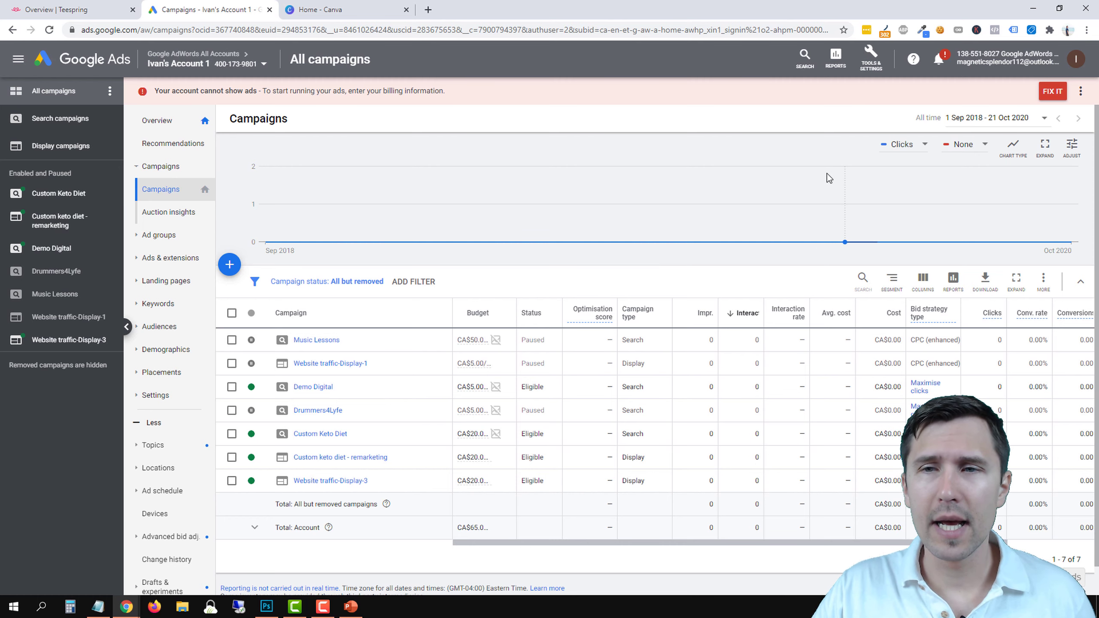
pyautogui.click(871, 56)
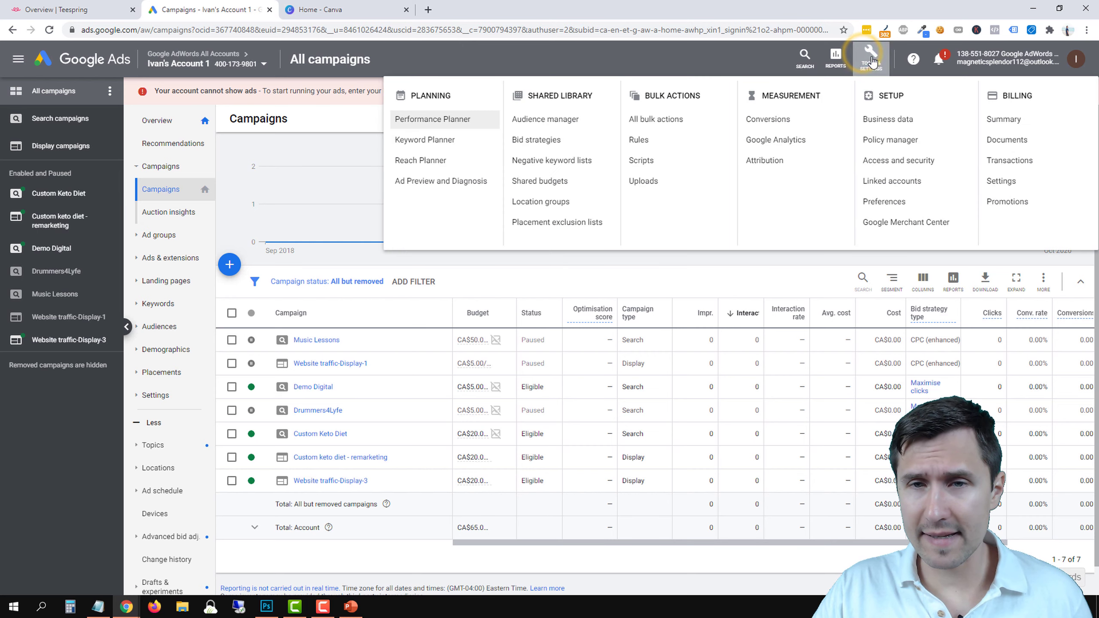
pyautogui.click(767, 120)
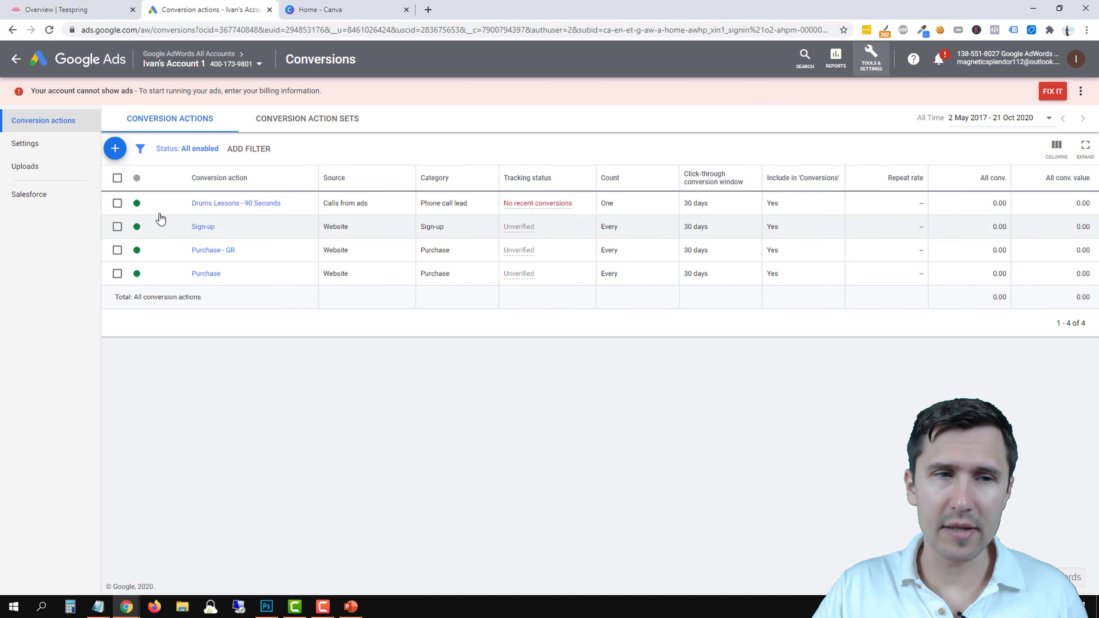
pyautogui.click(115, 151)
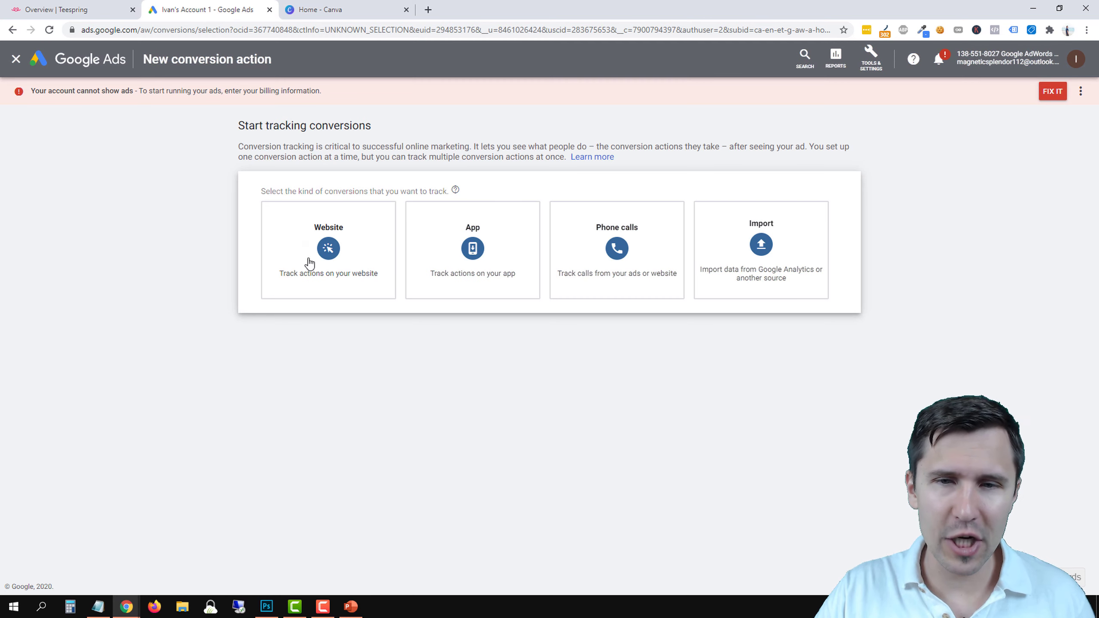
pyautogui.click(315, 245)
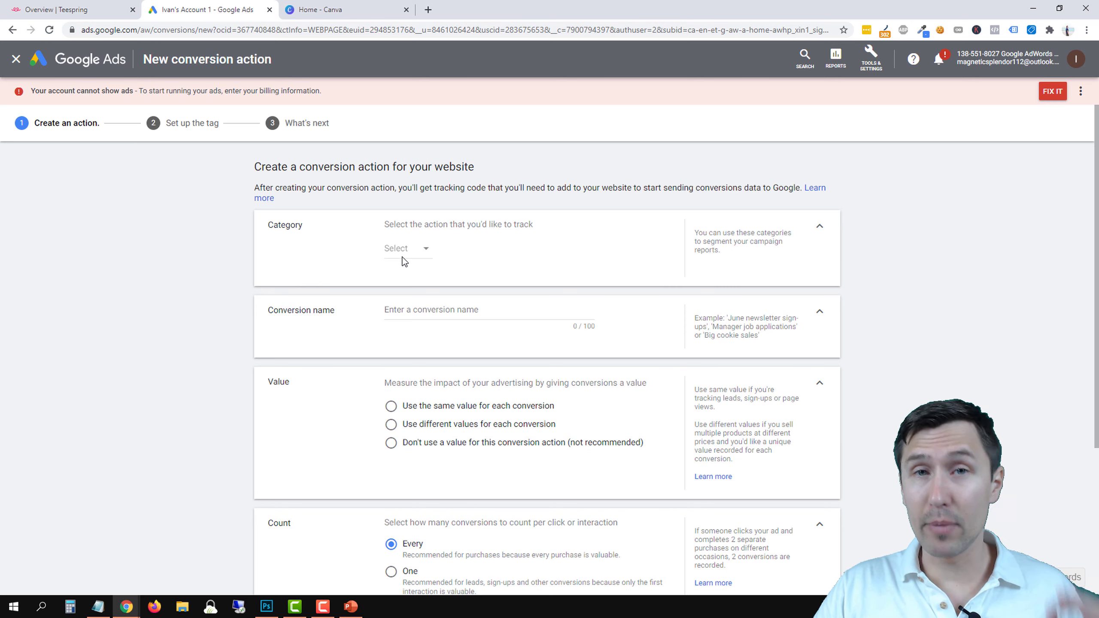
# Set the conversion action's category to Purchase and name it "Purchase - Teespring".
pyautogui.click(402, 257)
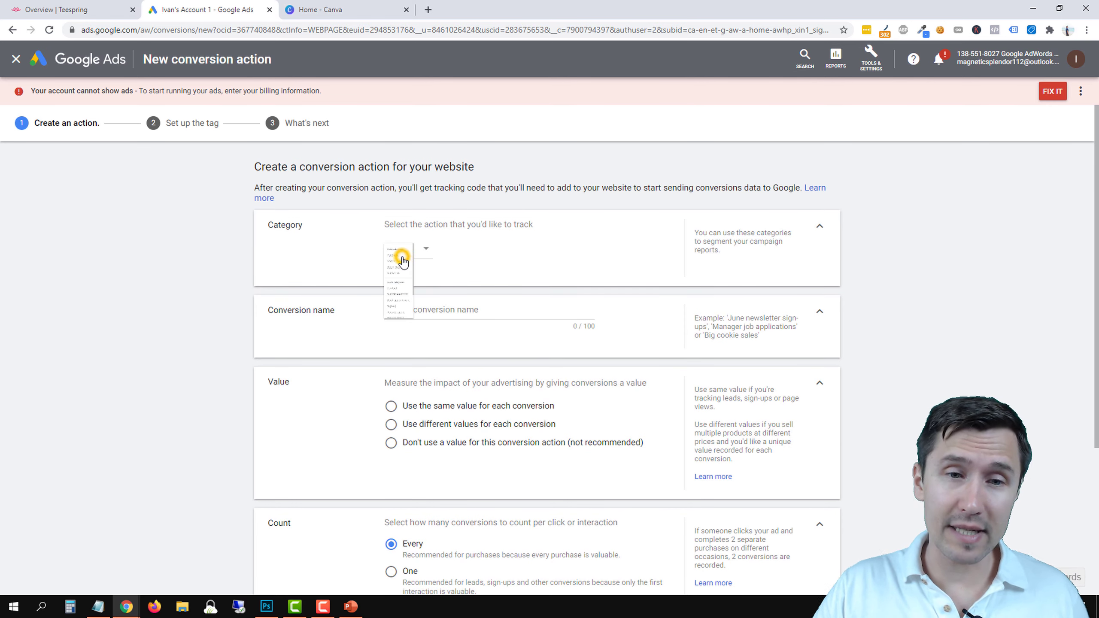
pyautogui.click(417, 281)
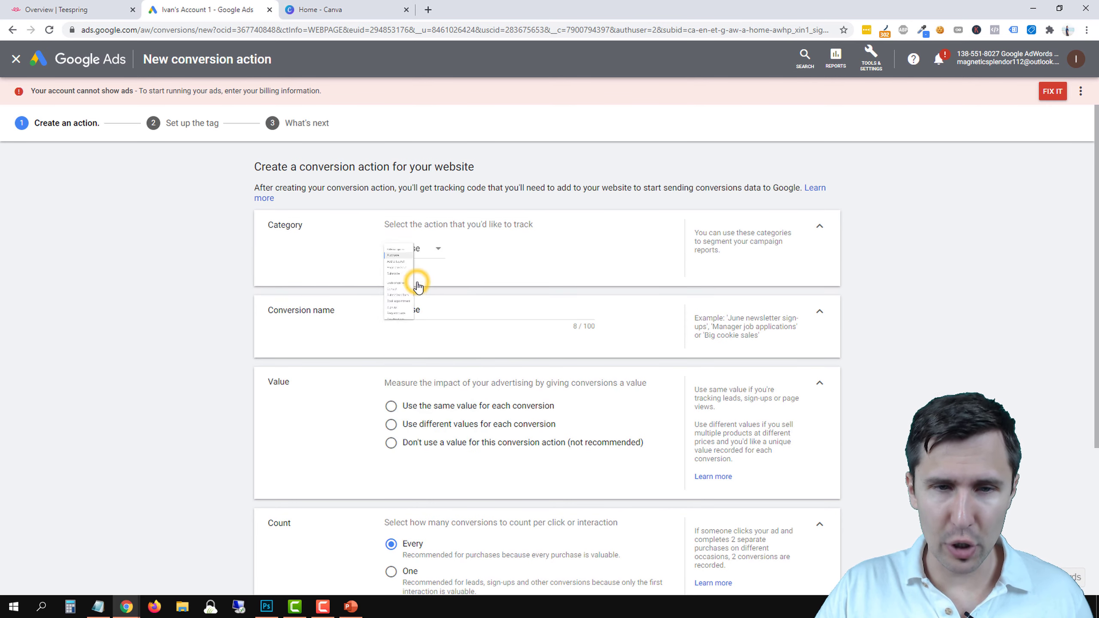
pyautogui.click(429, 309)
pyautogui.write('- T')
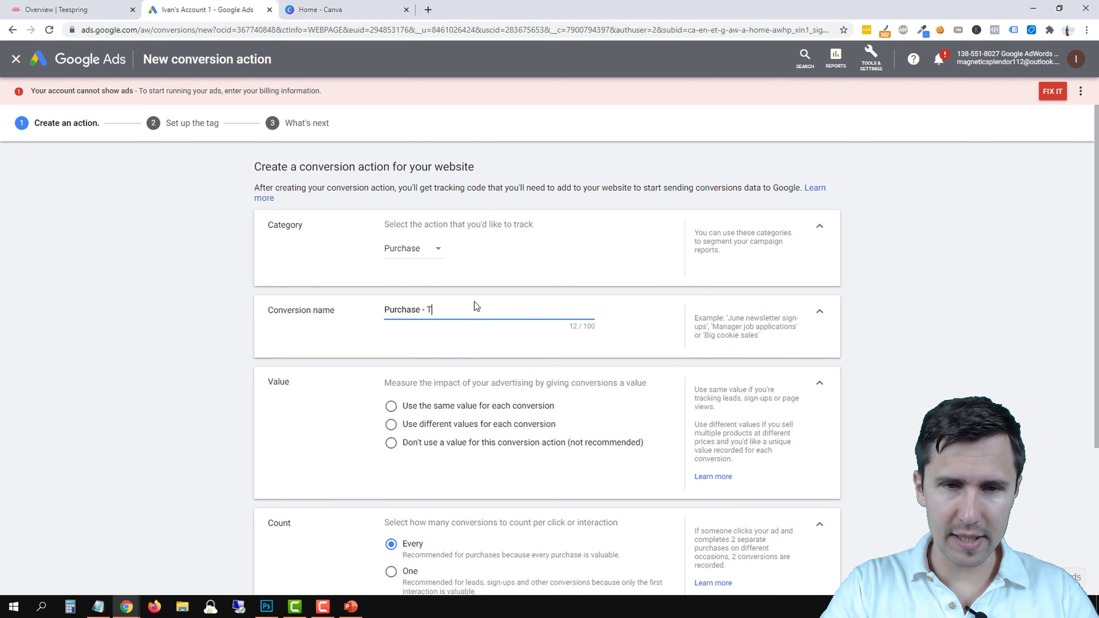
pyautogui.write('eespring')
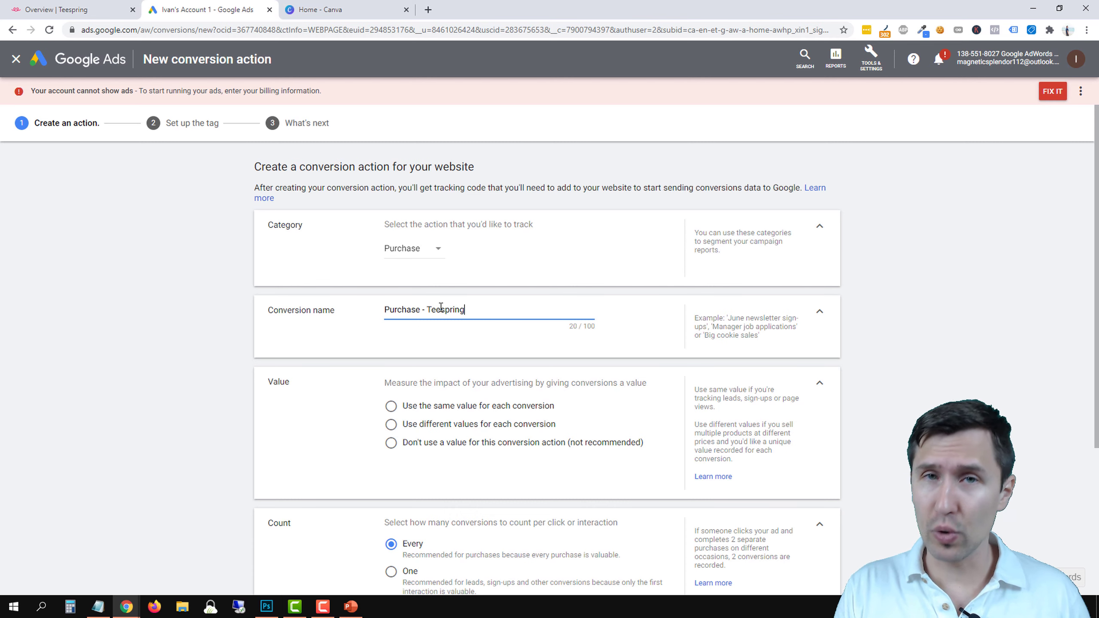
pyautogui.scroll(-3, 265, 395)
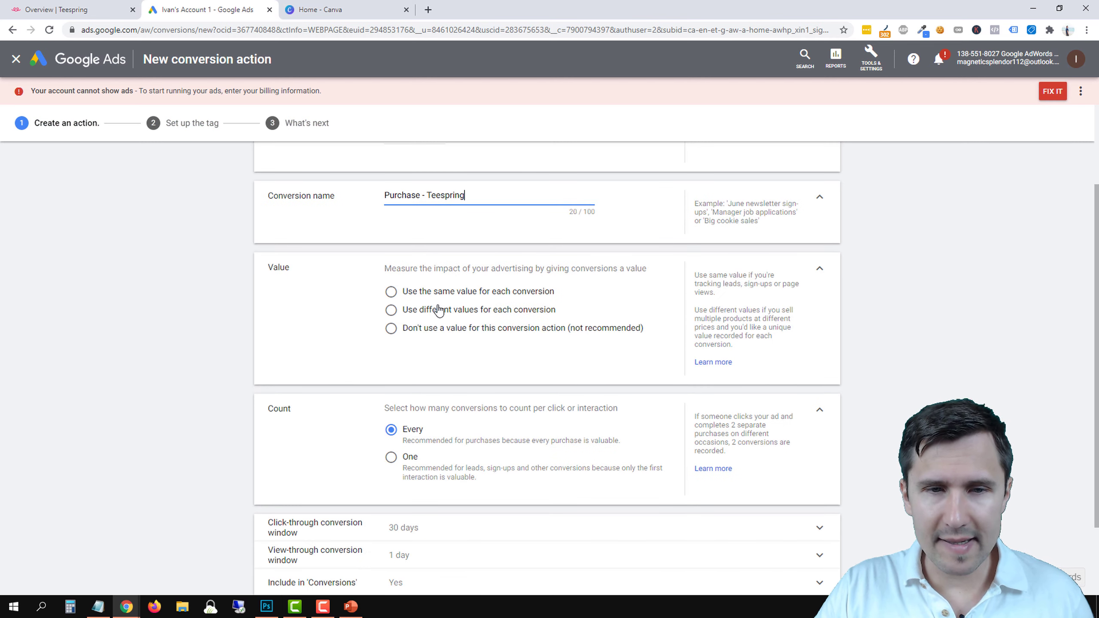
pyautogui.click(428, 312)
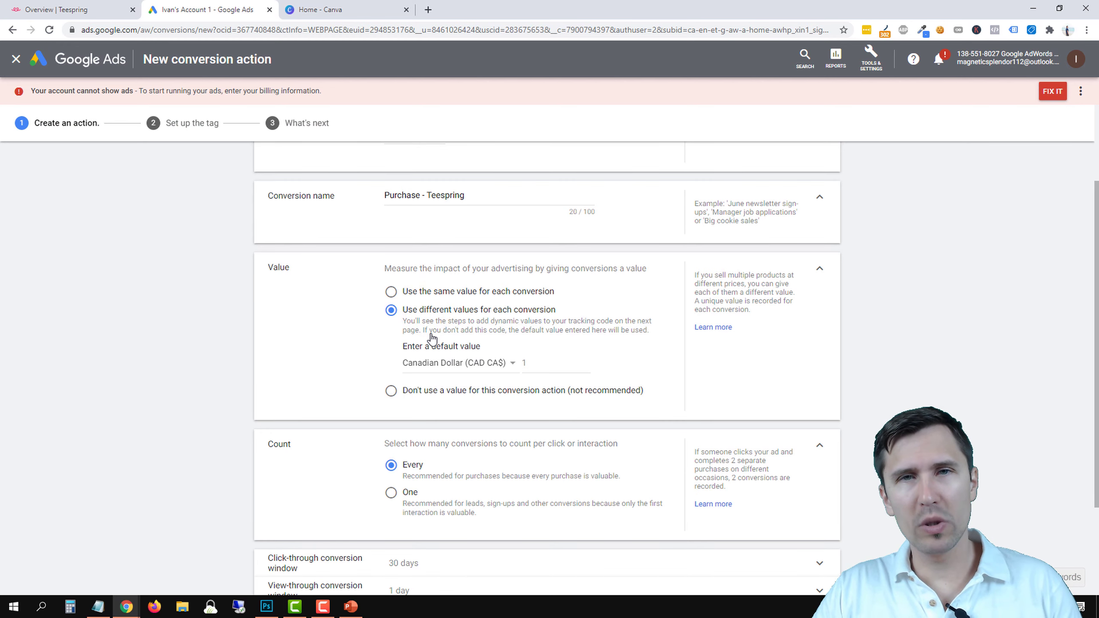
pyautogui.click(535, 363)
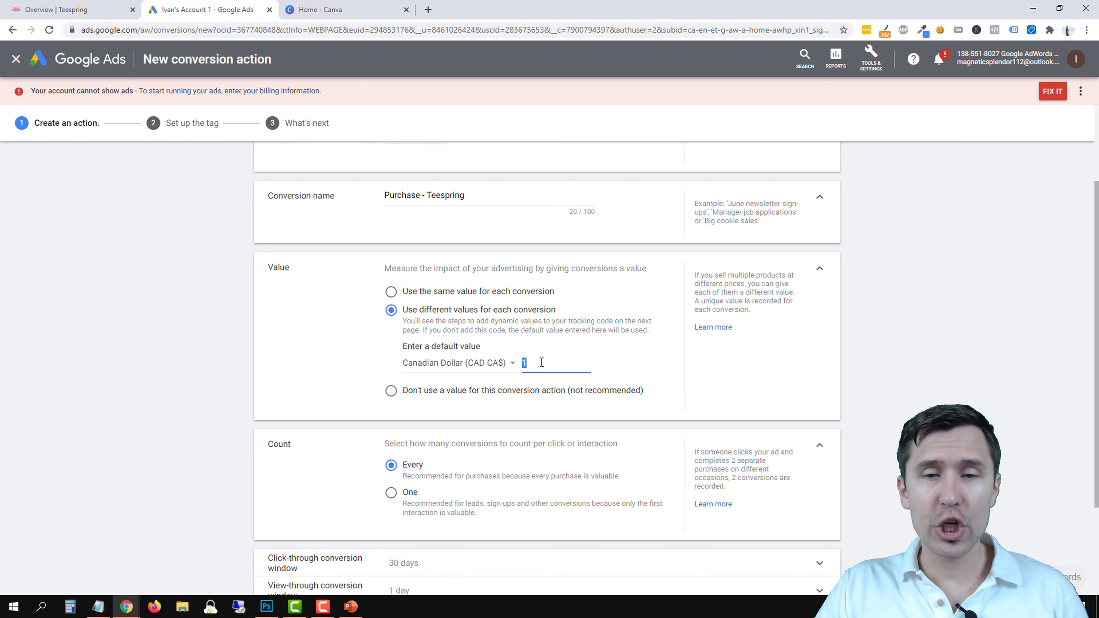
# Use the same value for each conversion, setting it to 14 in US Dollar (USD US$).
pyautogui.click(474, 292)
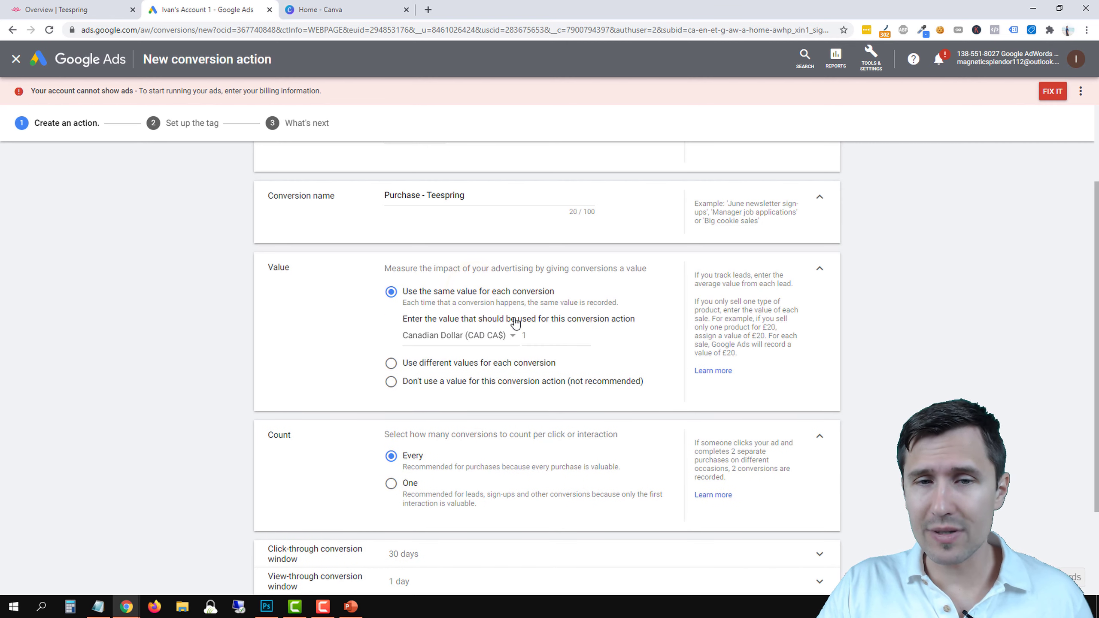
pyautogui.doubleClick(532, 339)
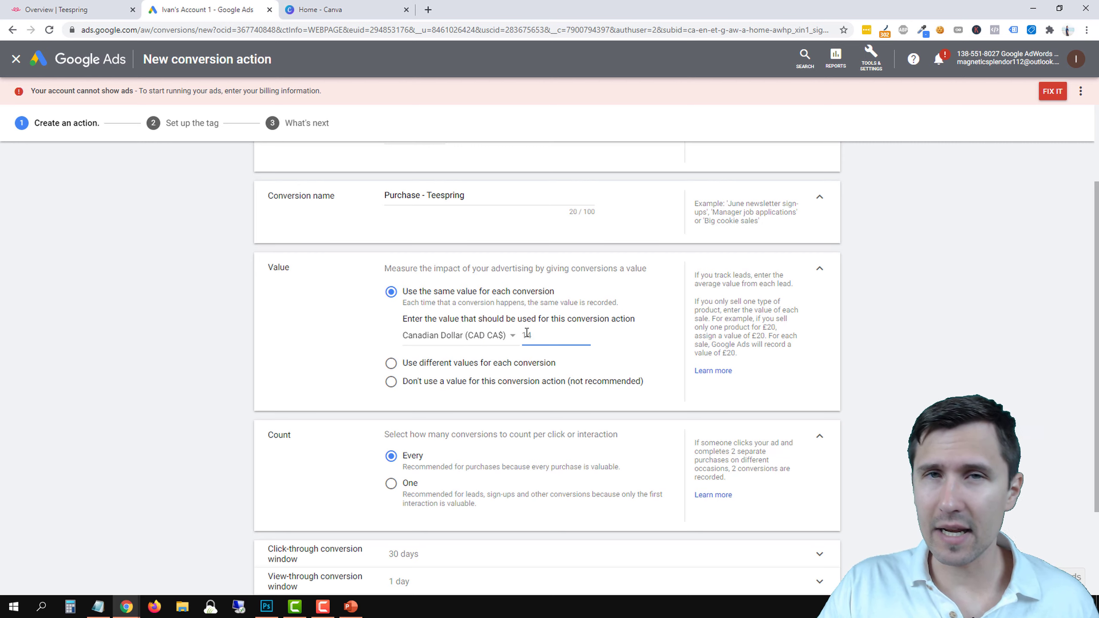
pyautogui.click(466, 334)
pyautogui.scroll(-12, 502, 468)
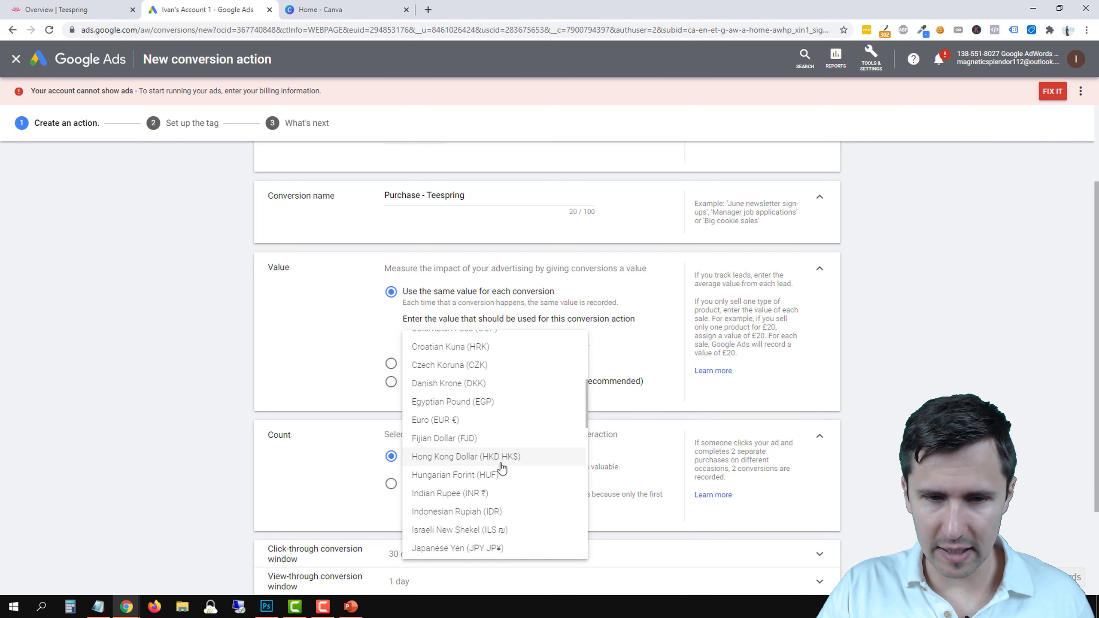
pyautogui.scroll(-5, 499, 520)
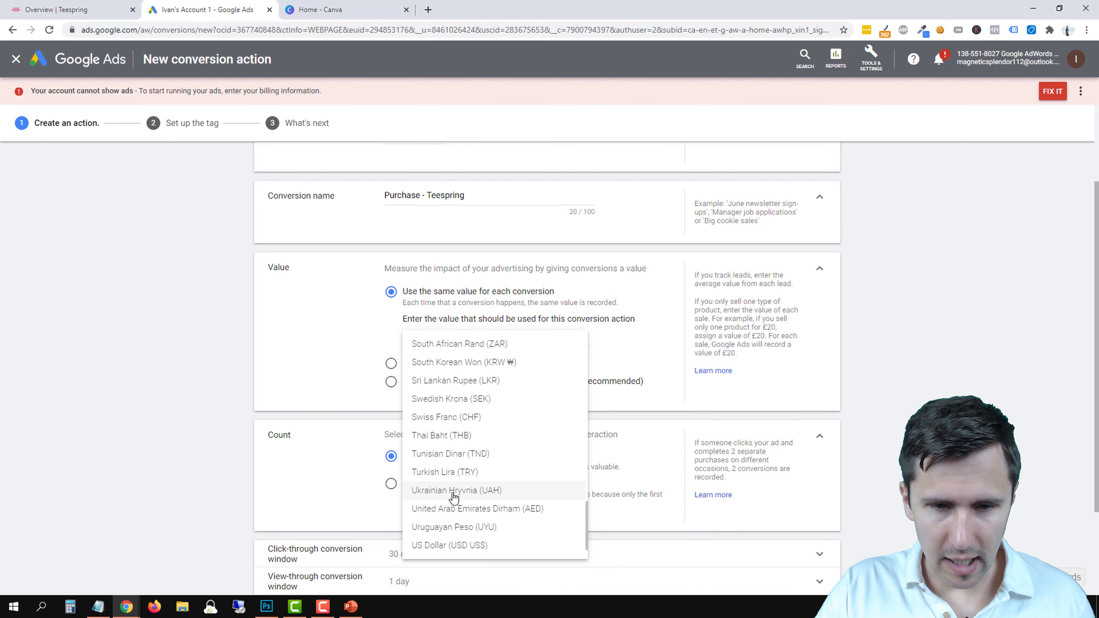
pyautogui.click(435, 545)
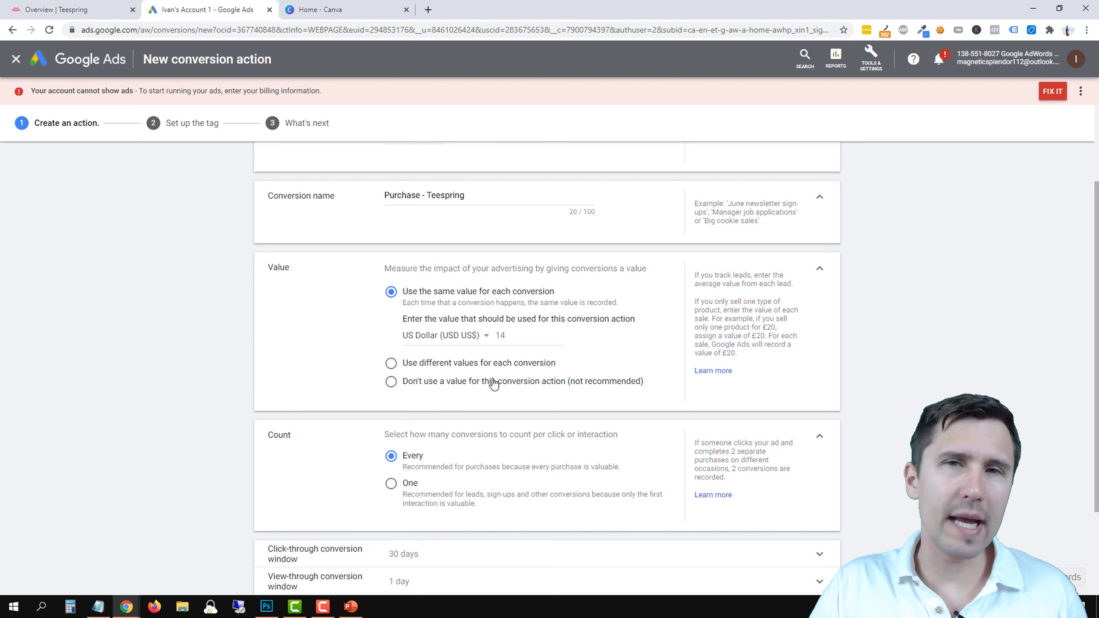
# Create the conversion action with the count set to Every and the attribution model set to Last click.
pyautogui.scroll(-3, 491, 379)
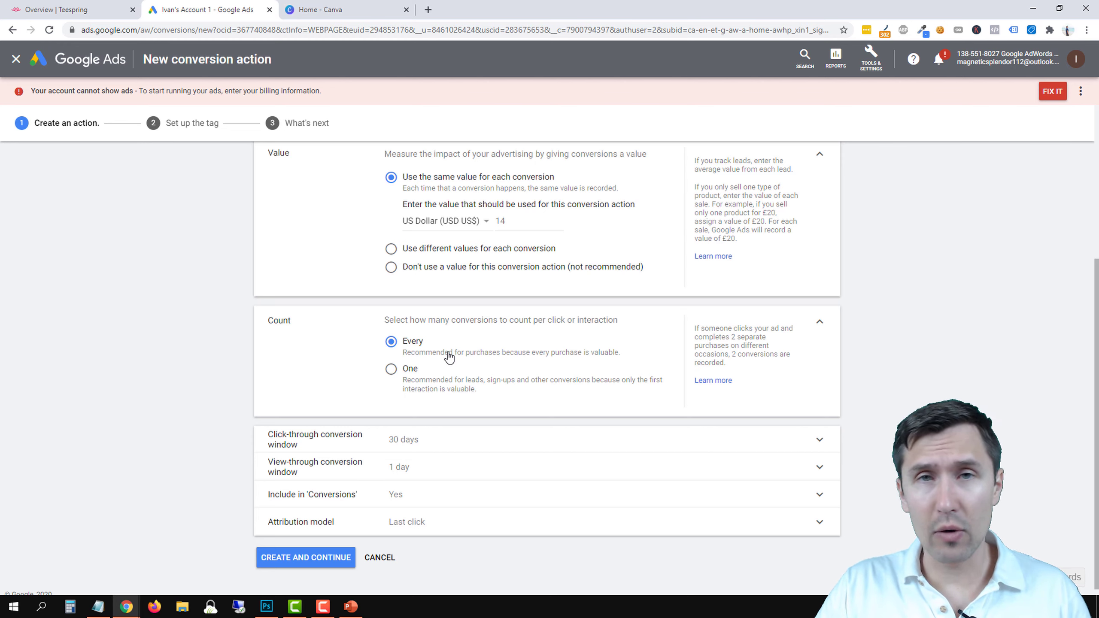
pyautogui.click(428, 383)
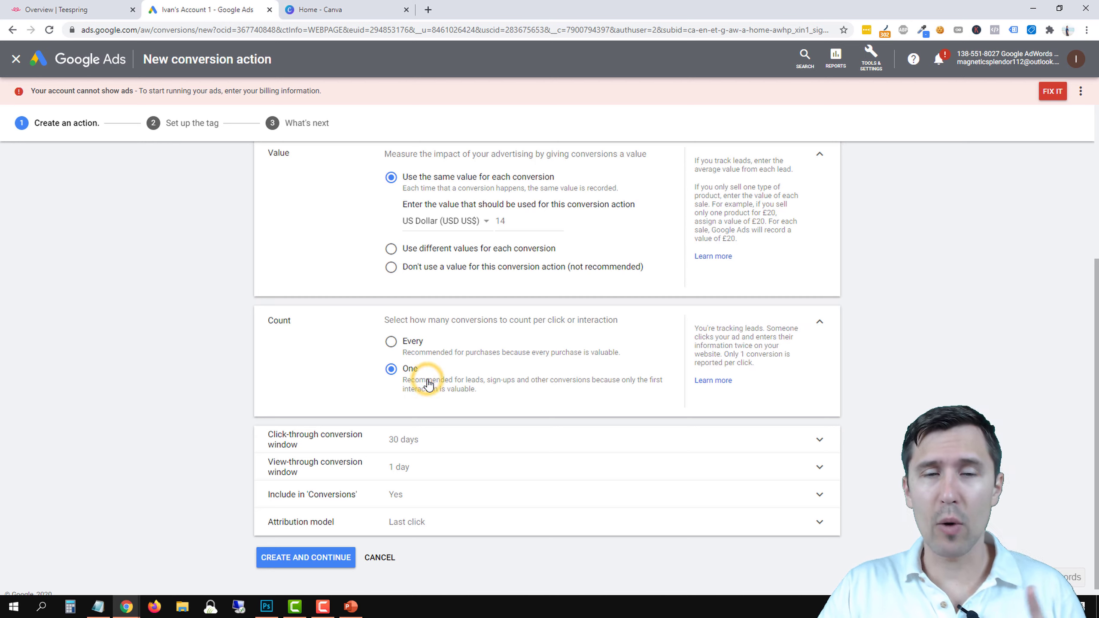
pyautogui.click(413, 341)
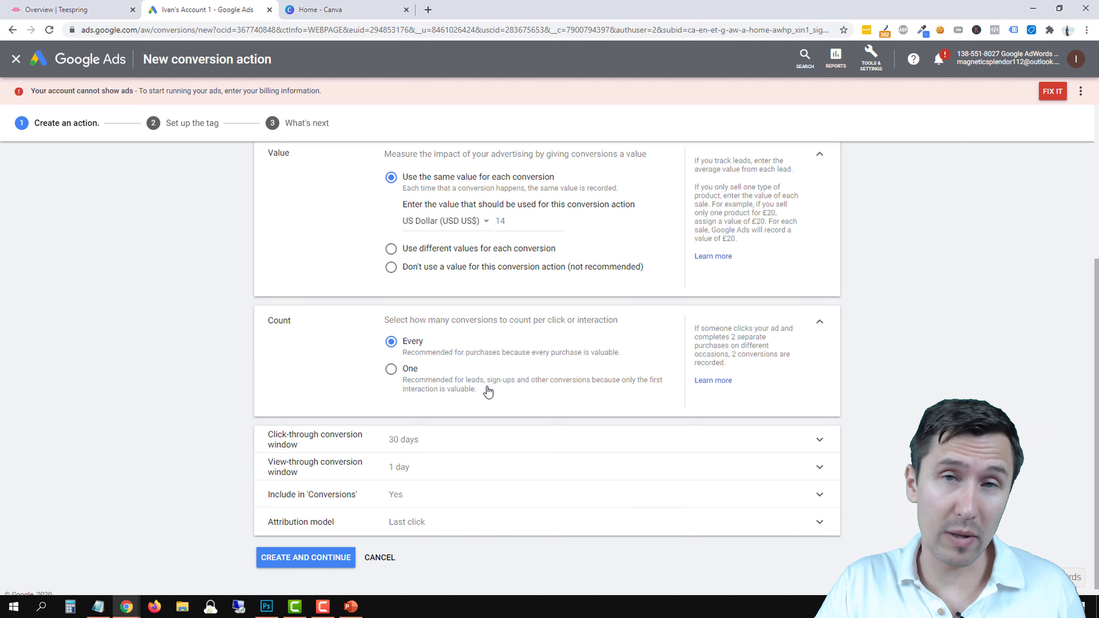
pyautogui.scroll(-1, 461, 397)
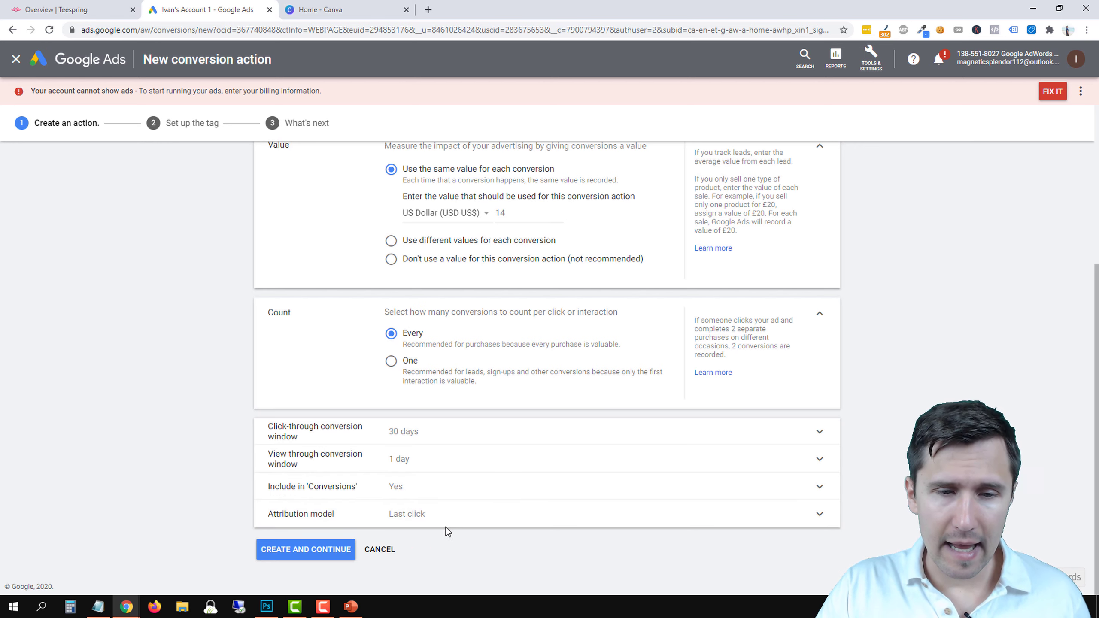
pyautogui.click(414, 523)
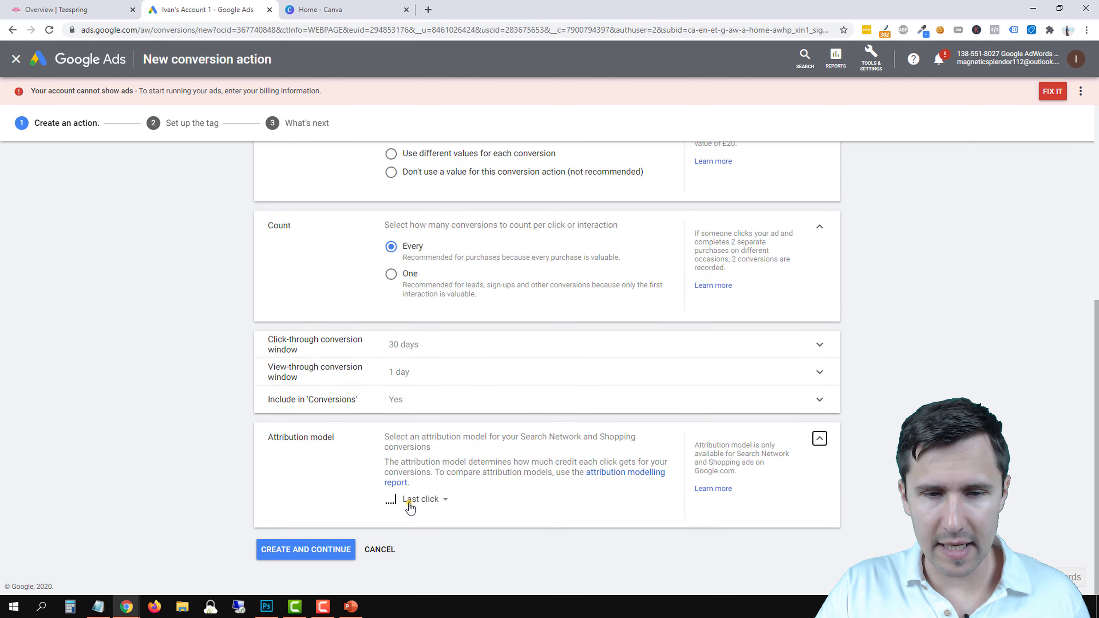
pyautogui.click(410, 507)
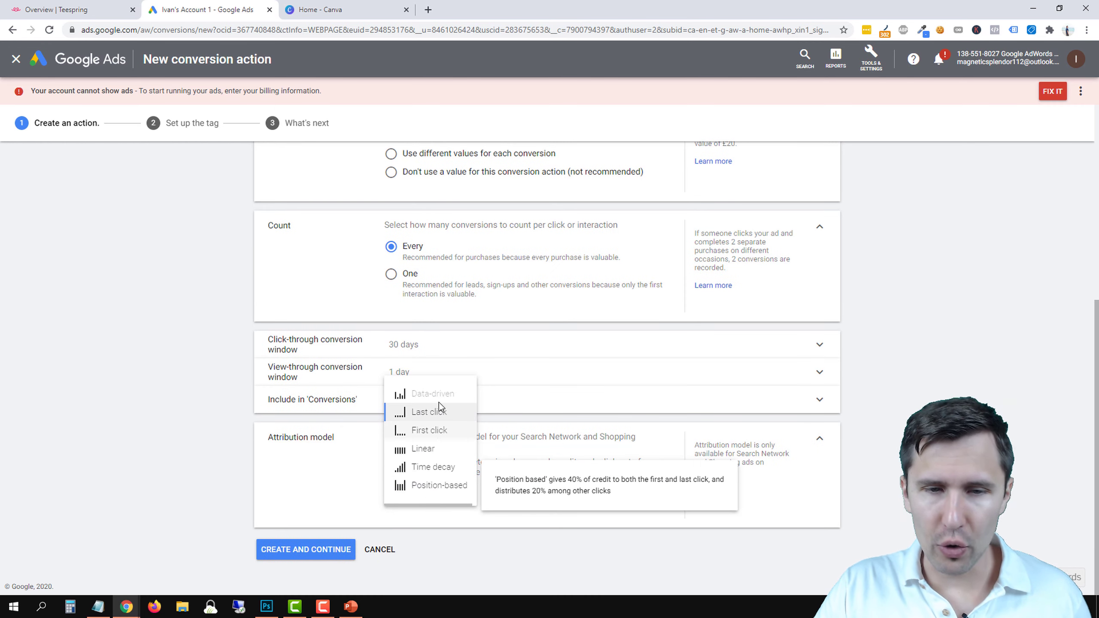
pyautogui.moveTo(407, 492)
pyautogui.click(427, 412)
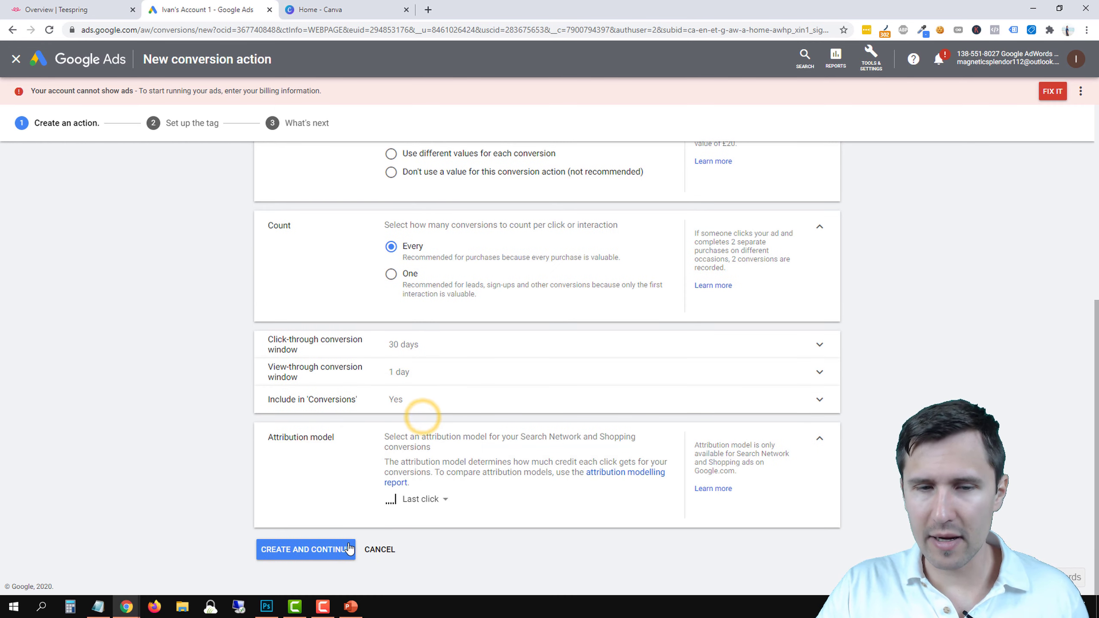
pyautogui.click(325, 550)
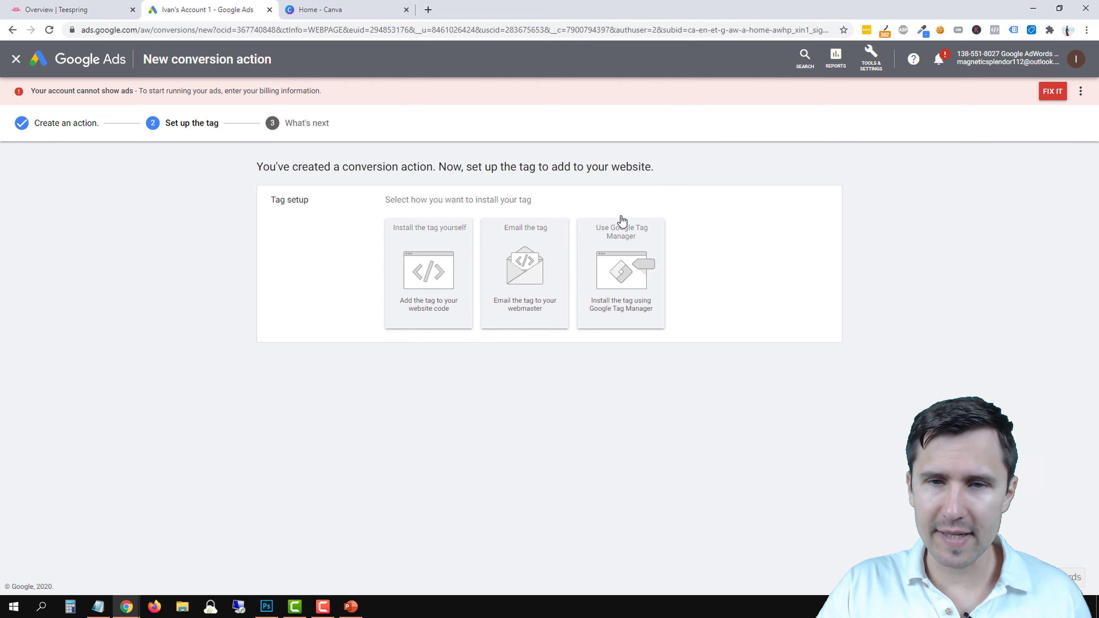
# Show the Google Tag Manager setup details for the tag, and open the Google tracking pixel settings in Teespring.
pyautogui.click(628, 265)
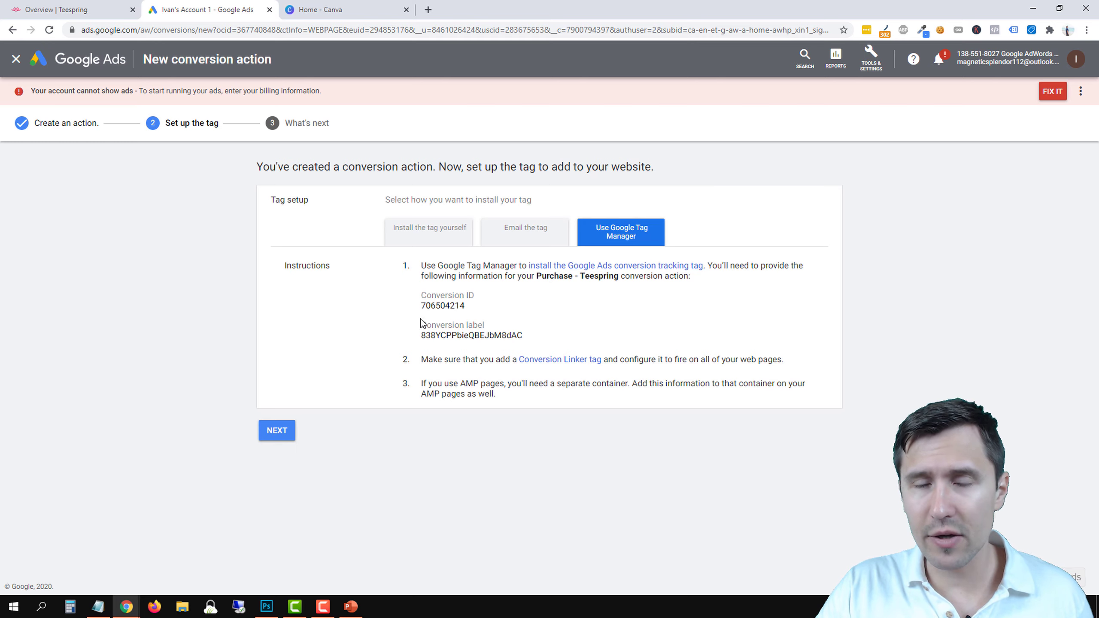
pyautogui.click(74, 10)
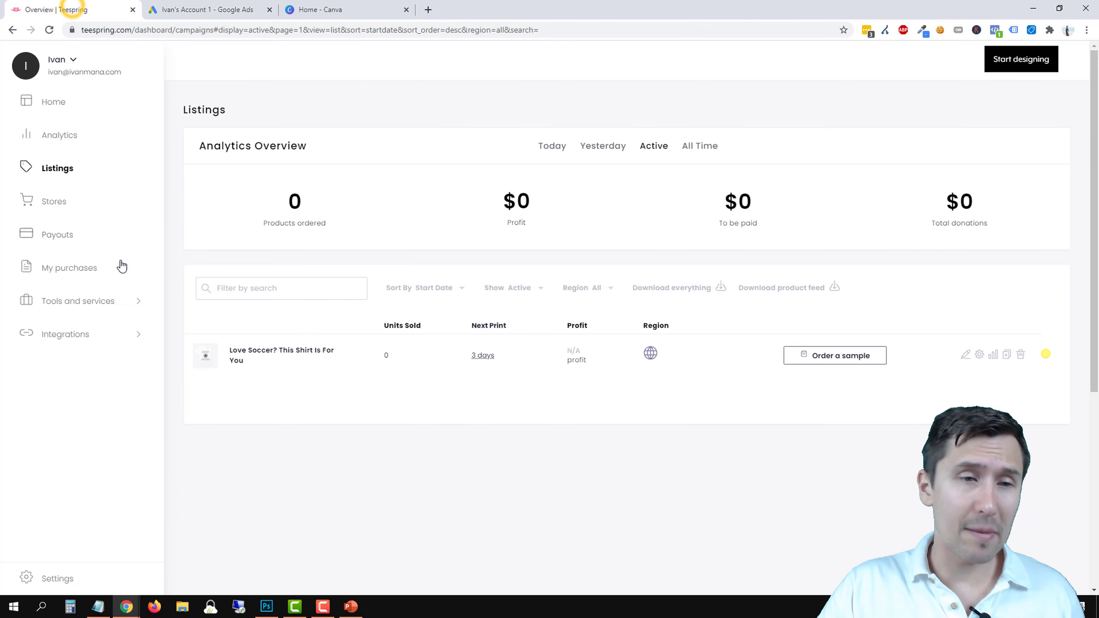
pyautogui.click(80, 301)
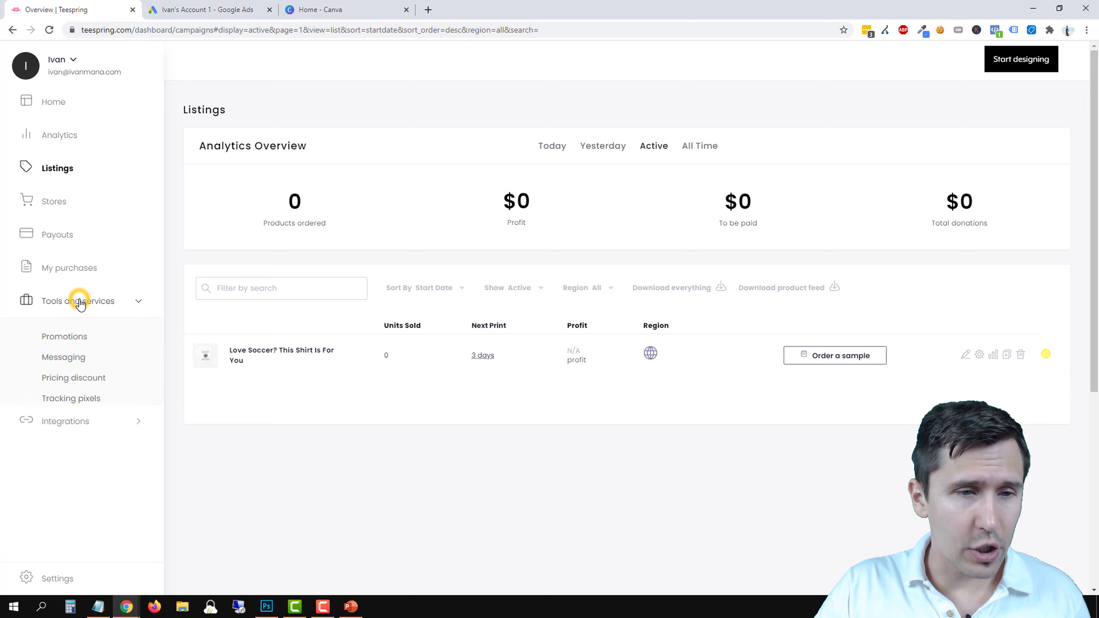
pyautogui.click(70, 399)
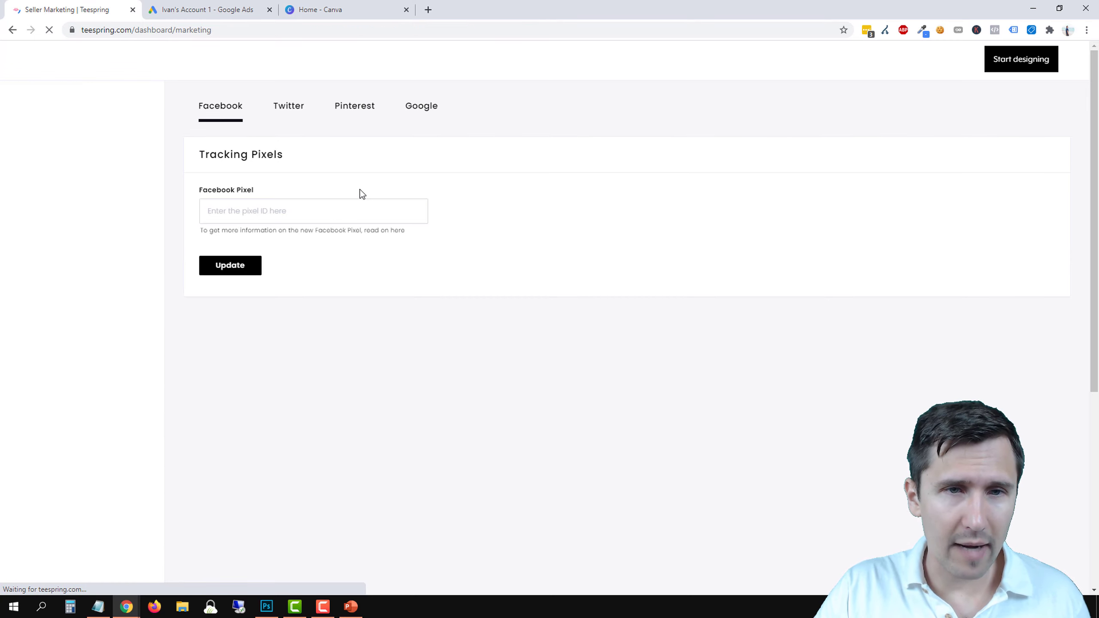
pyautogui.click(421, 107)
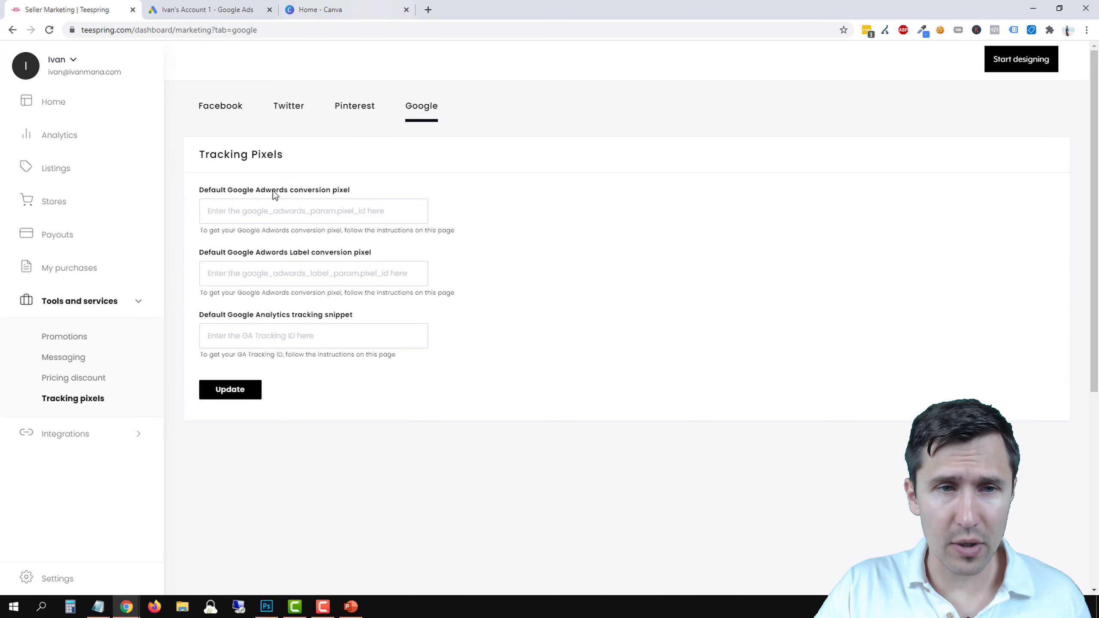
# Copy the conversion ID from Google Ads into Teespring's Default Google Adwords conversion pixel field.
pyautogui.click(205, 9)
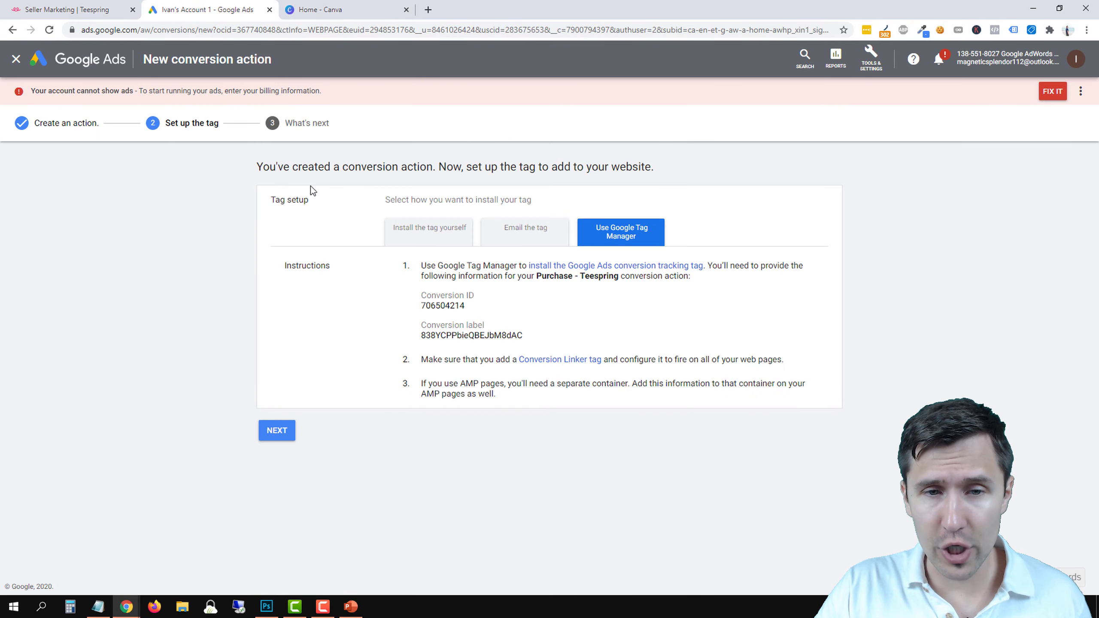
pyautogui.click(51, 9)
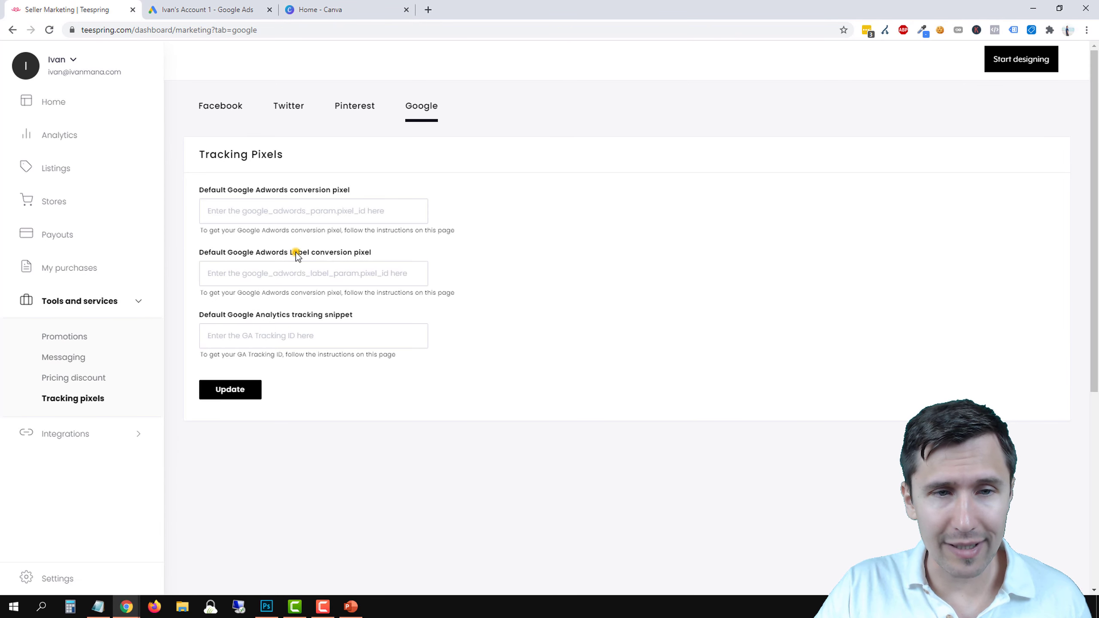
pyautogui.moveTo(296, 253); pyautogui.dragTo(300, 253)
pyautogui.click(205, 9)
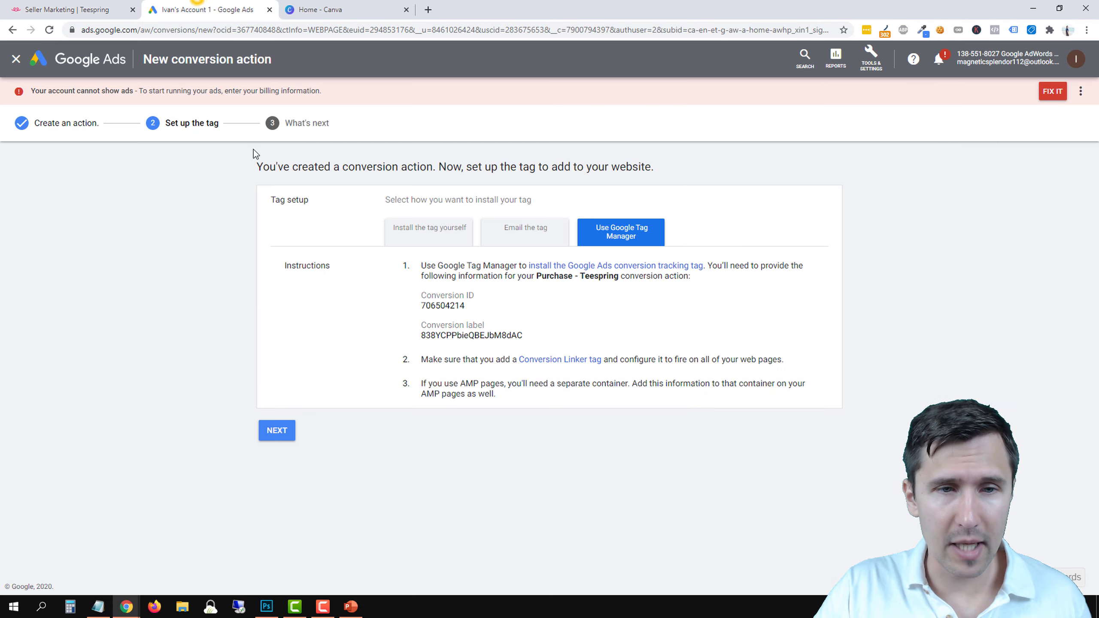
pyautogui.doubleClick(442, 306)
pyautogui.rightClick(445, 306)
pyautogui.click(473, 313)
pyautogui.click(64, 8)
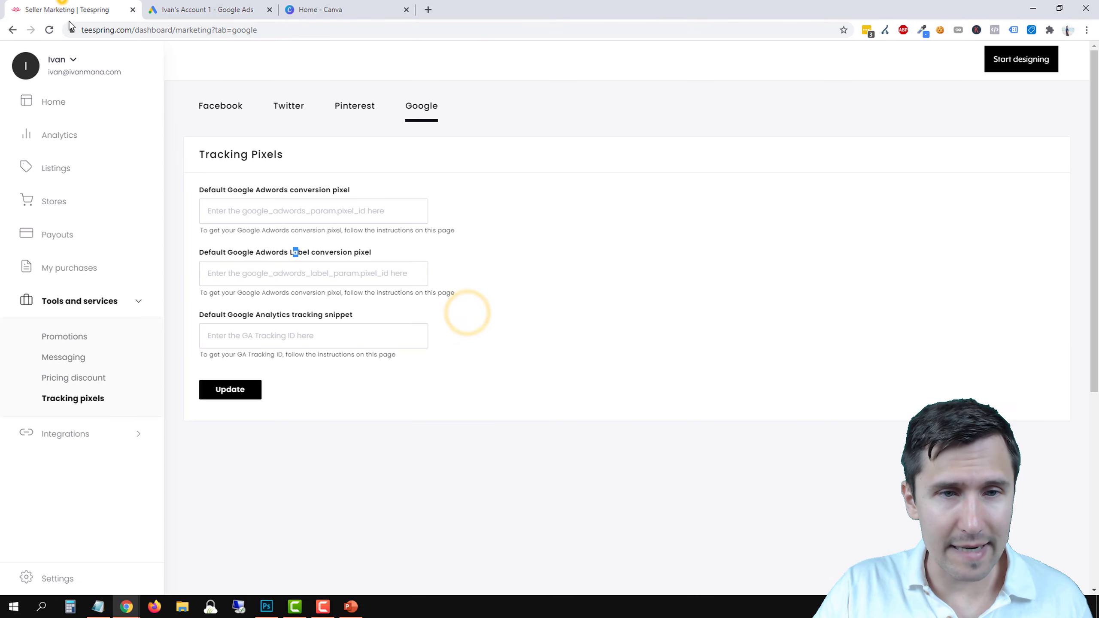
pyautogui.click(261, 210)
pyautogui.rightClick(261, 210)
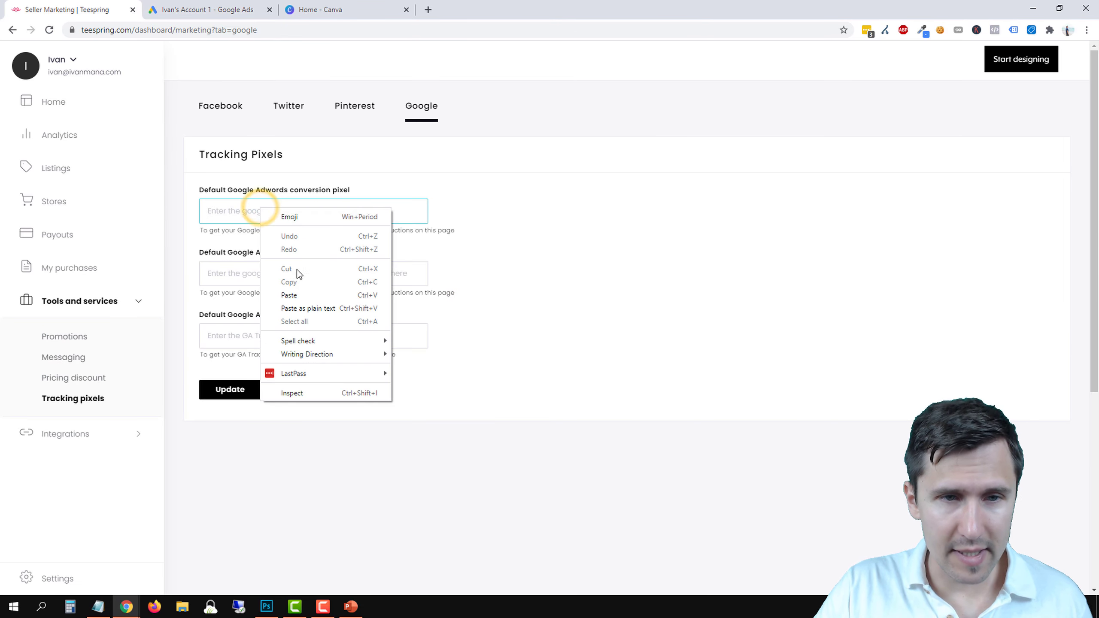
pyautogui.click(286, 293)
# Copy the conversion label from Google Ads into Teespring's Default Google Adwords Label conversion pixel field.
pyautogui.click(161, 11)
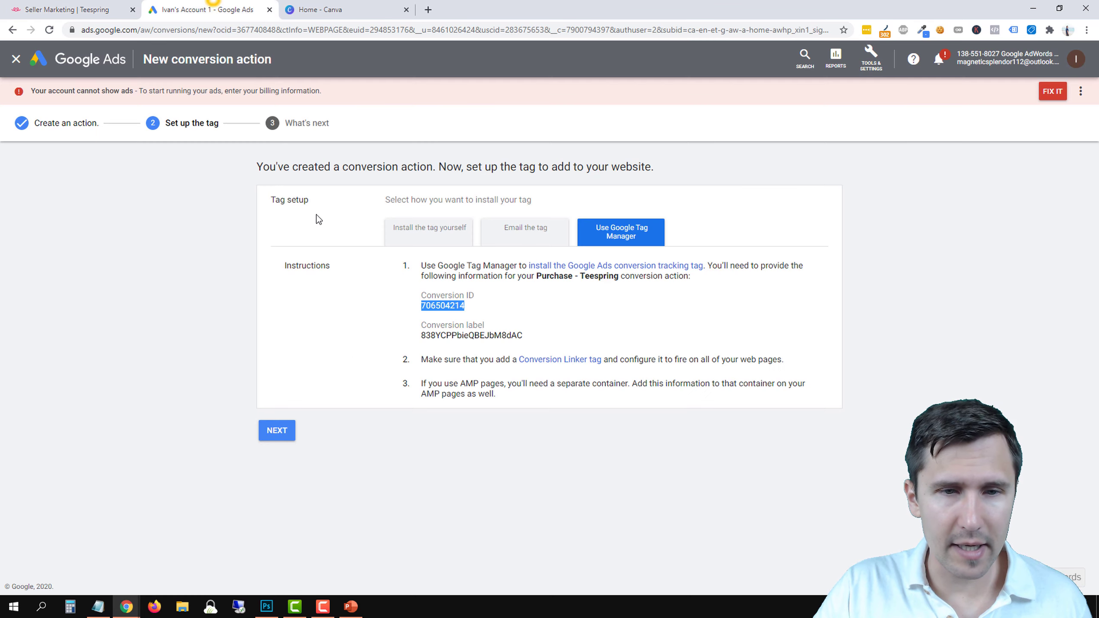
pyautogui.doubleClick(448, 335)
pyautogui.rightClick(455, 337)
pyautogui.click(477, 344)
pyautogui.click(70, 9)
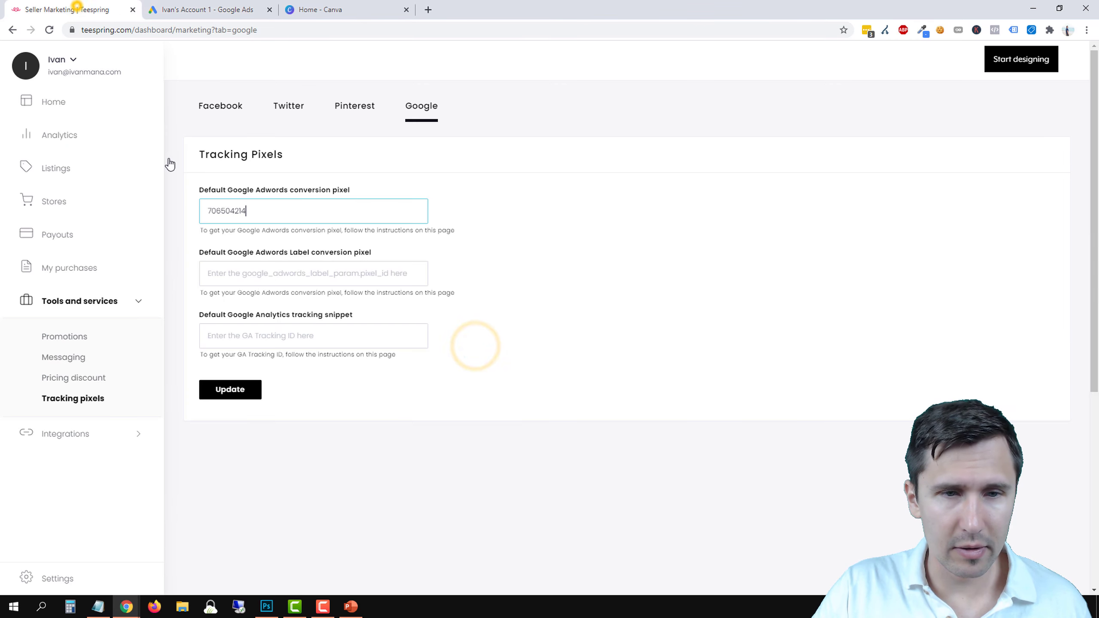
pyautogui.click(261, 274)
pyautogui.rightClick(261, 274)
pyautogui.click(290, 368)
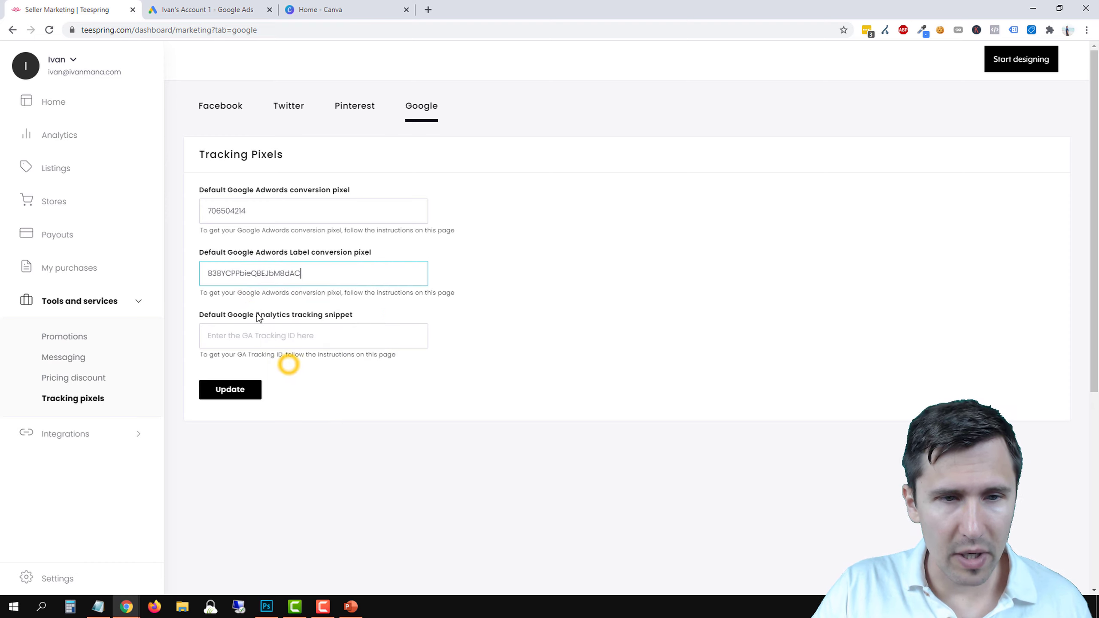
# Save the Google tracking pixels without an Analytics snippet, and reopen the Google tracking pixel settings to check them.
pyautogui.moveTo(256, 315); pyautogui.dragTo(334, 326)
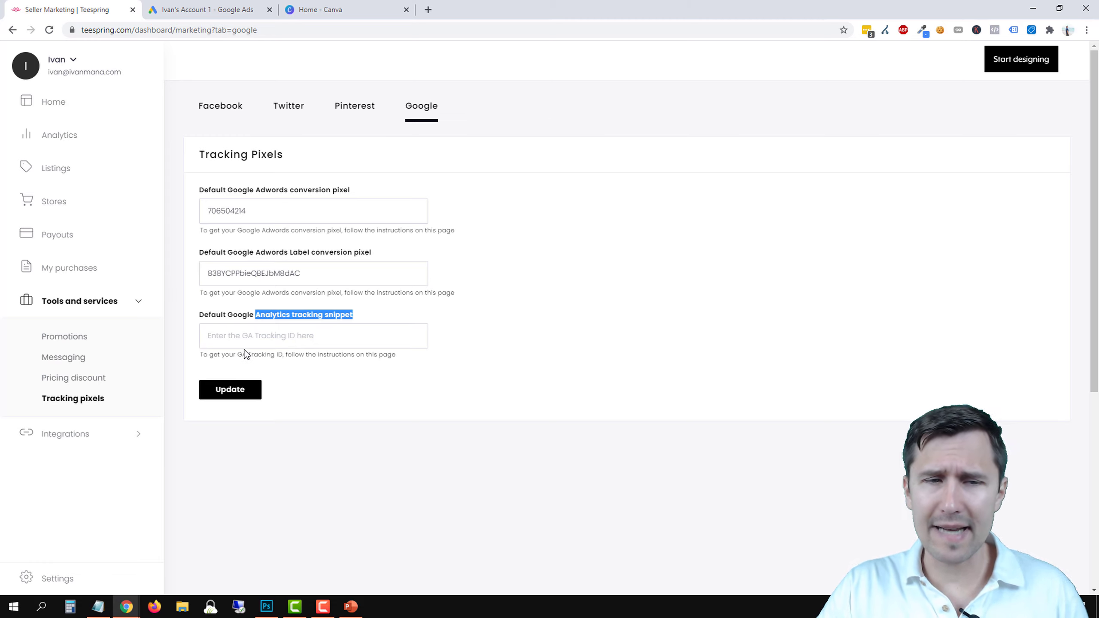
pyautogui.click(245, 392)
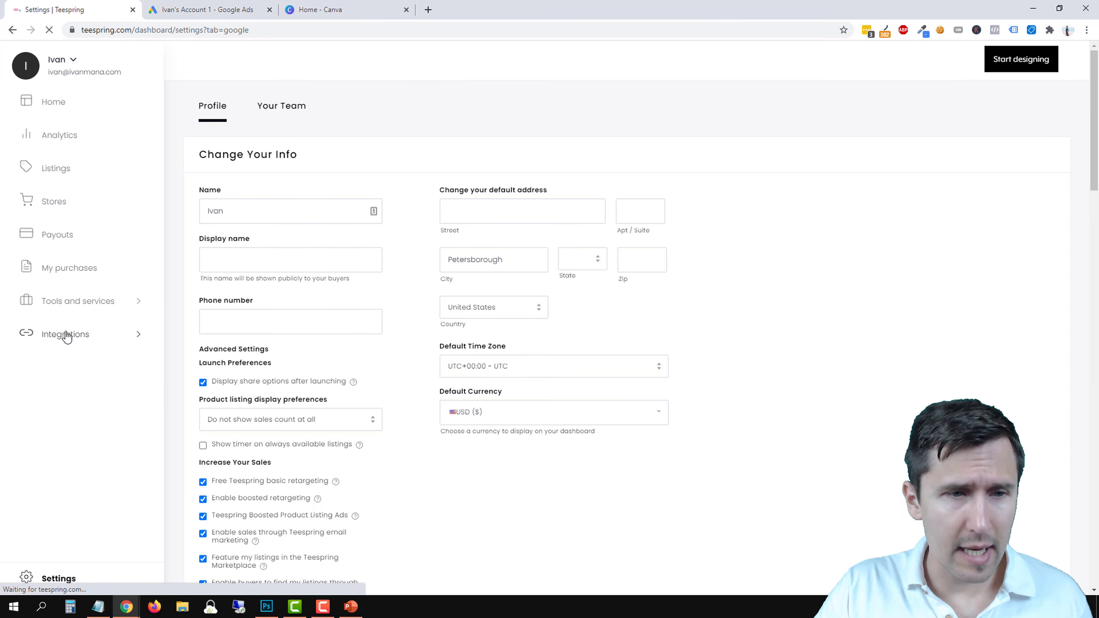
pyautogui.click(60, 301)
pyautogui.click(65, 400)
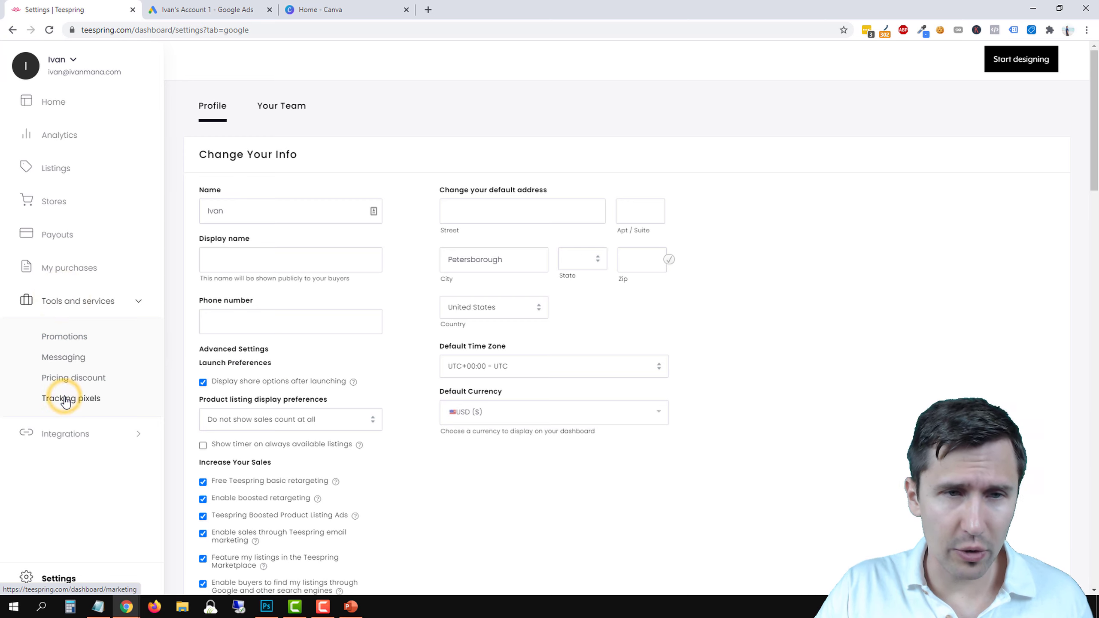
pyautogui.click(425, 108)
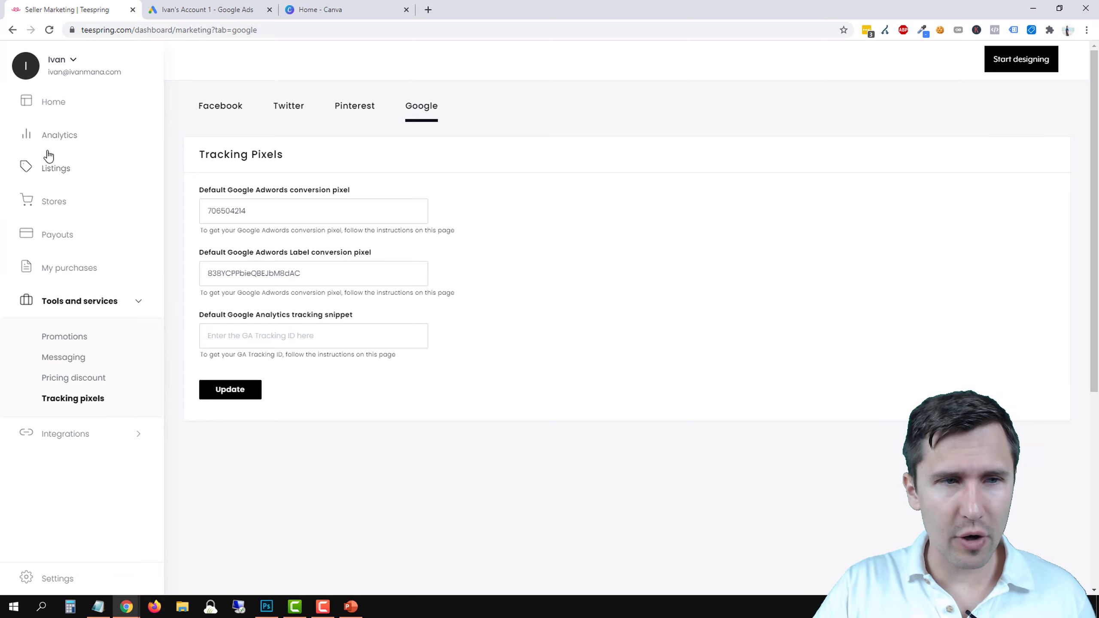
# Open the "Love Soccer? This Shirt Is For You" listing in a new tab and view its page source.
pyautogui.click(56, 168)
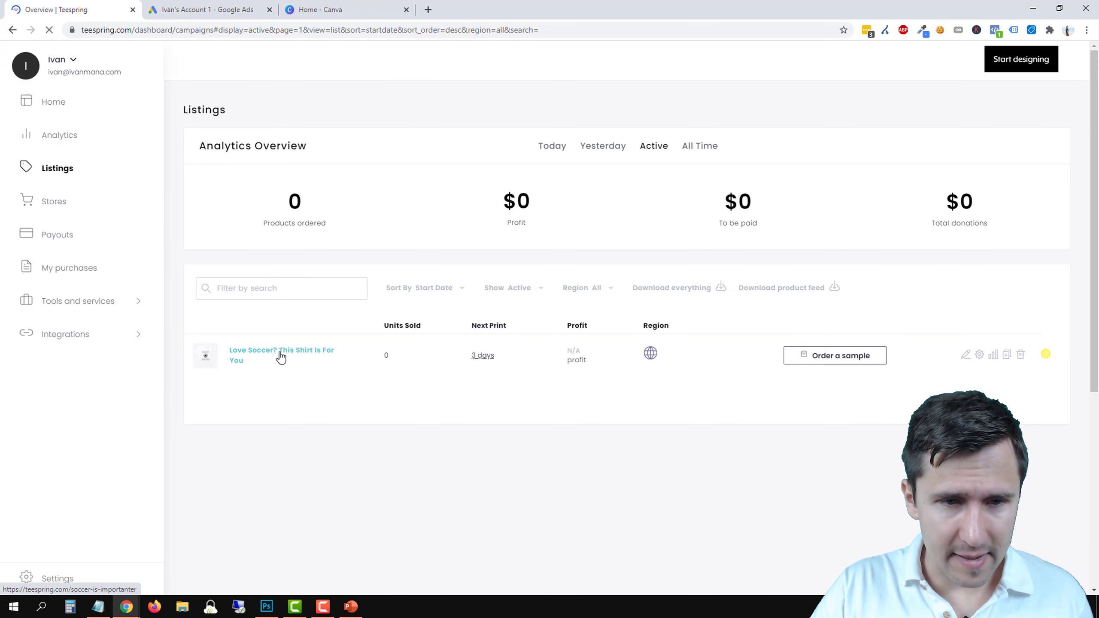
pyautogui.rightClick(280, 358)
pyautogui.click(312, 363)
pyautogui.click(206, 6)
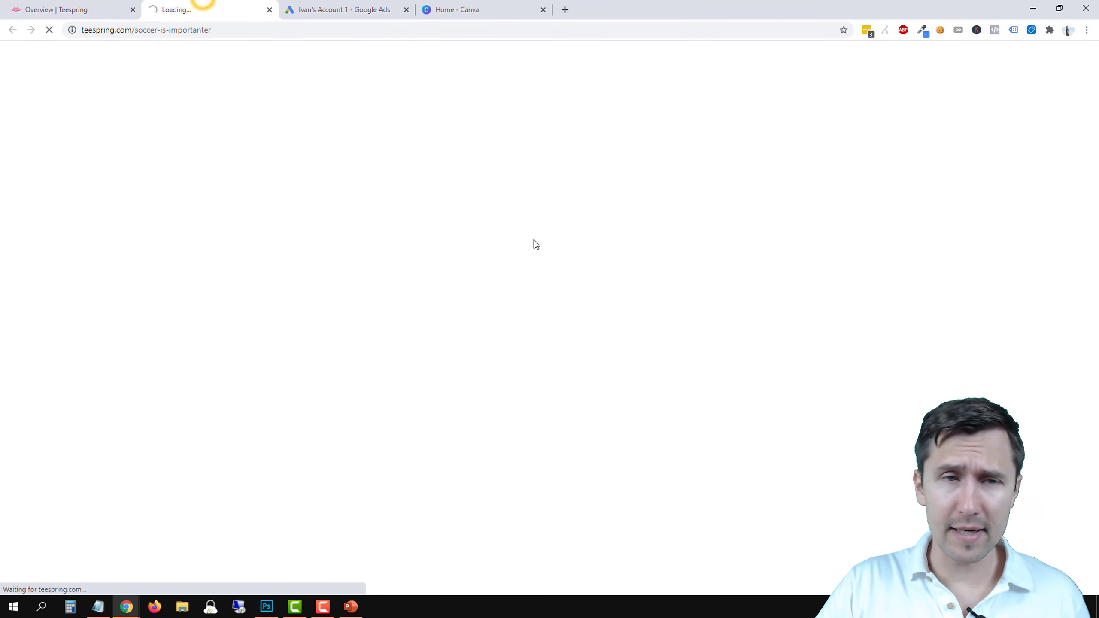
pyautogui.rightClick(919, 329)
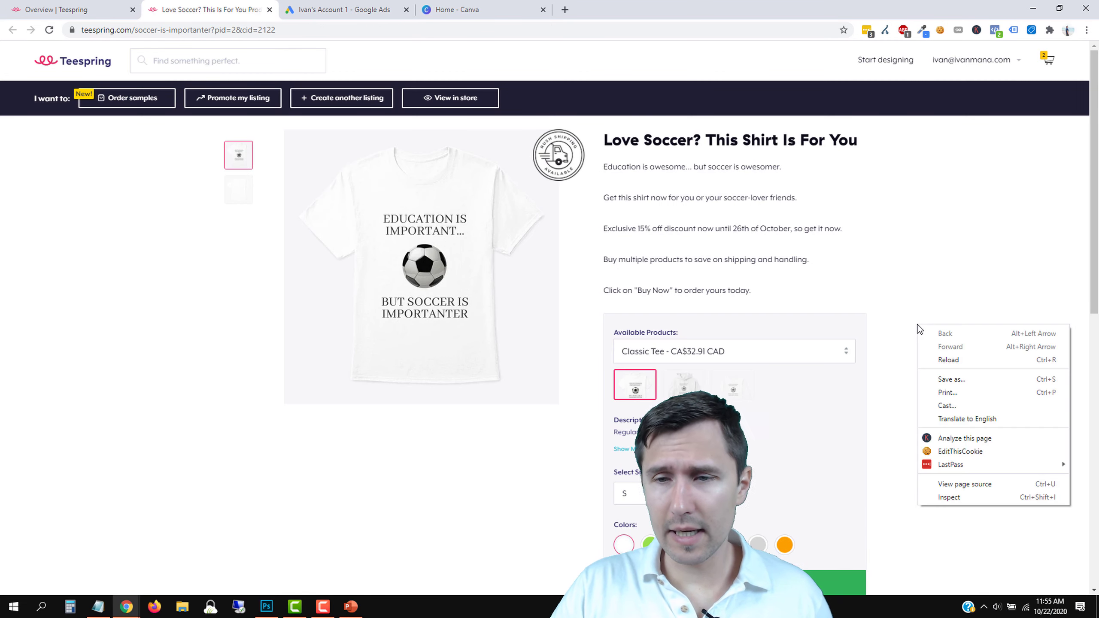
pyautogui.click(957, 484)
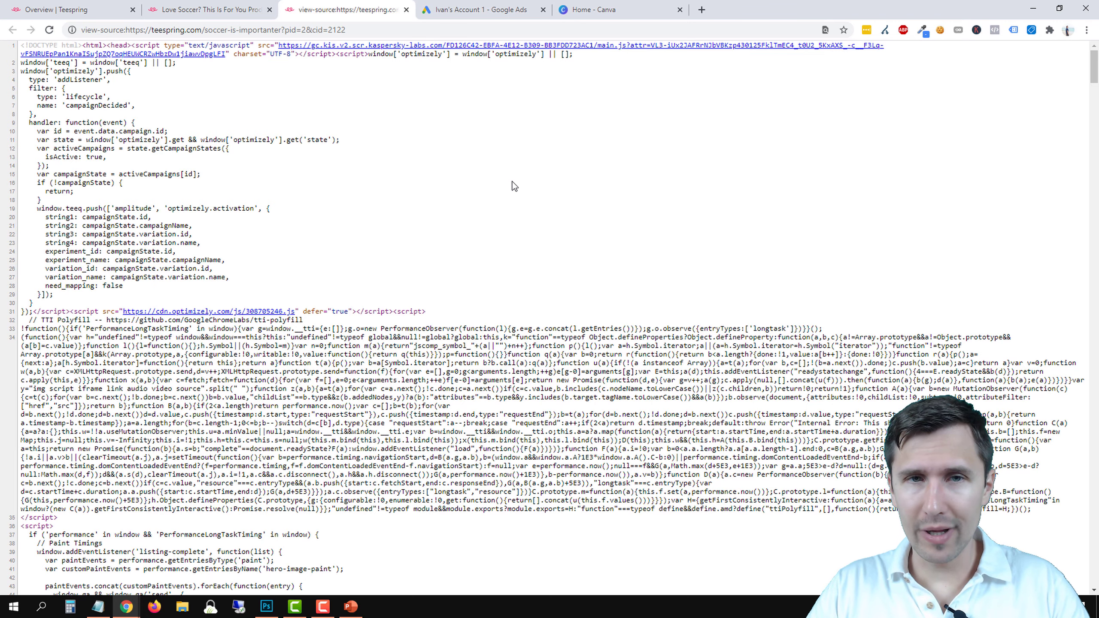
# Copy the conversion ID from Google Ads and search the listing's page source for it.
pyautogui.hotkey('ctrl', 'f')
pyautogui.click(476, 10)
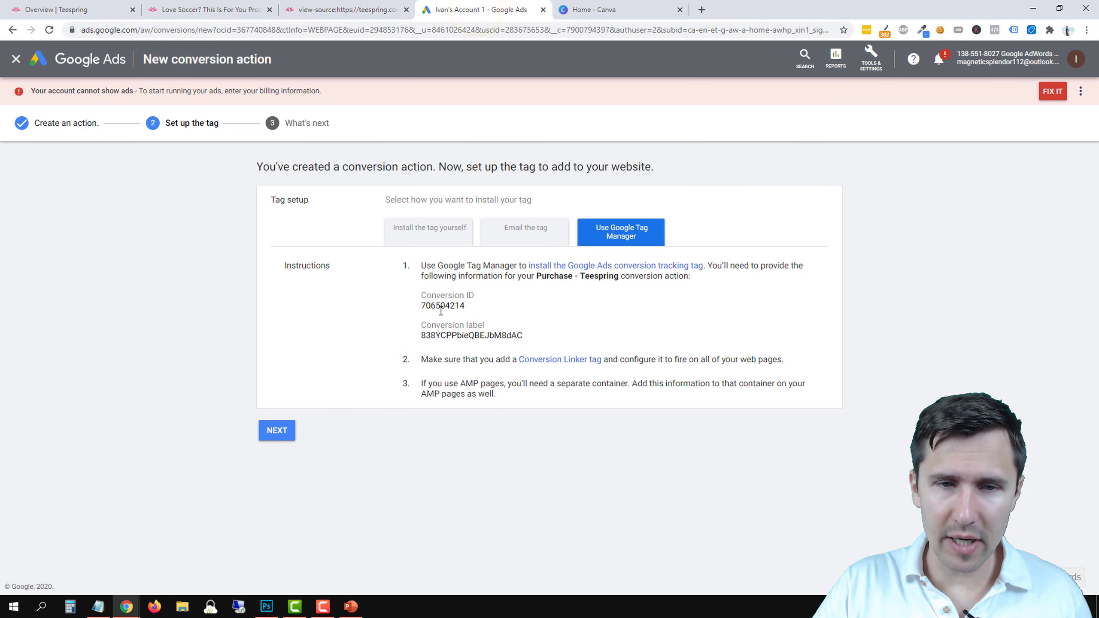
pyautogui.doubleClick(439, 308)
pyautogui.rightClick(441, 308)
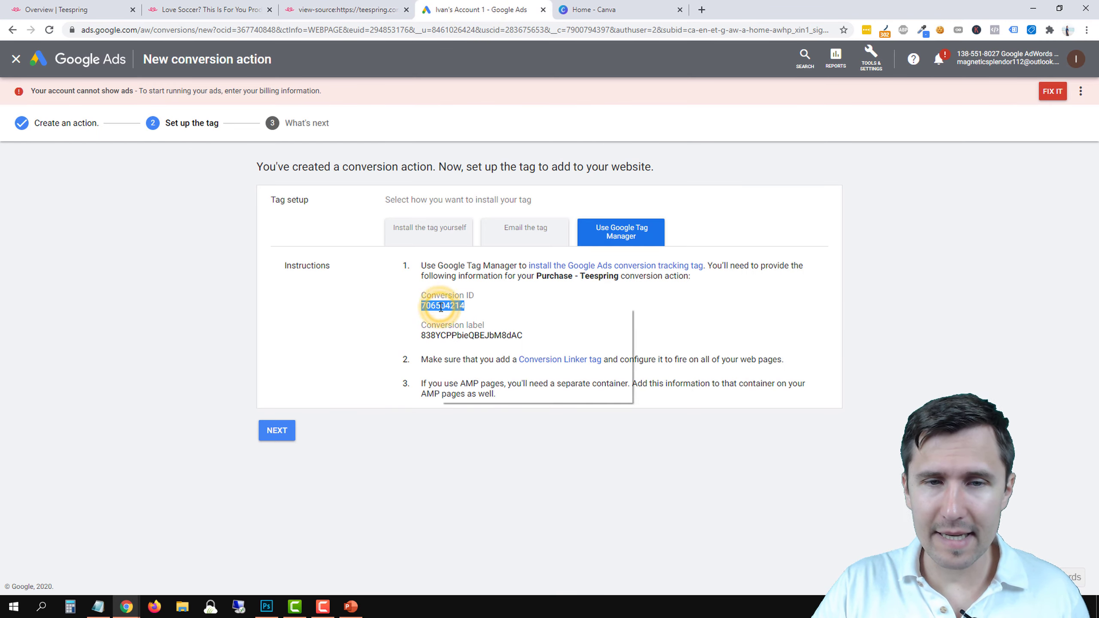
pyautogui.click(454, 315)
pyautogui.click(346, 9)
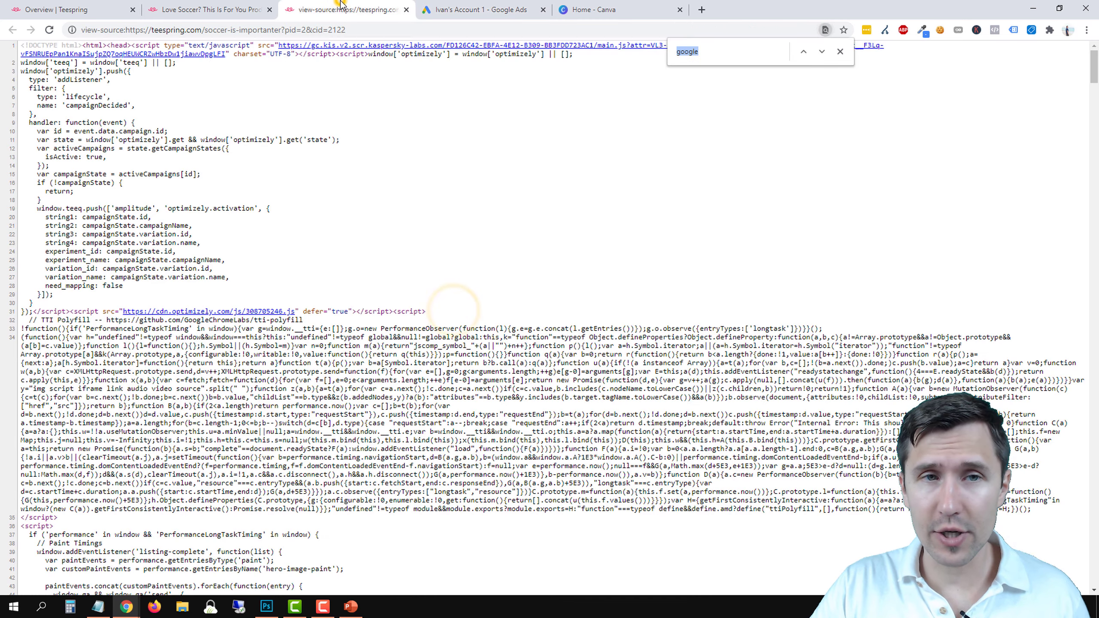
pyautogui.rightClick(697, 54)
pyautogui.click(718, 130)
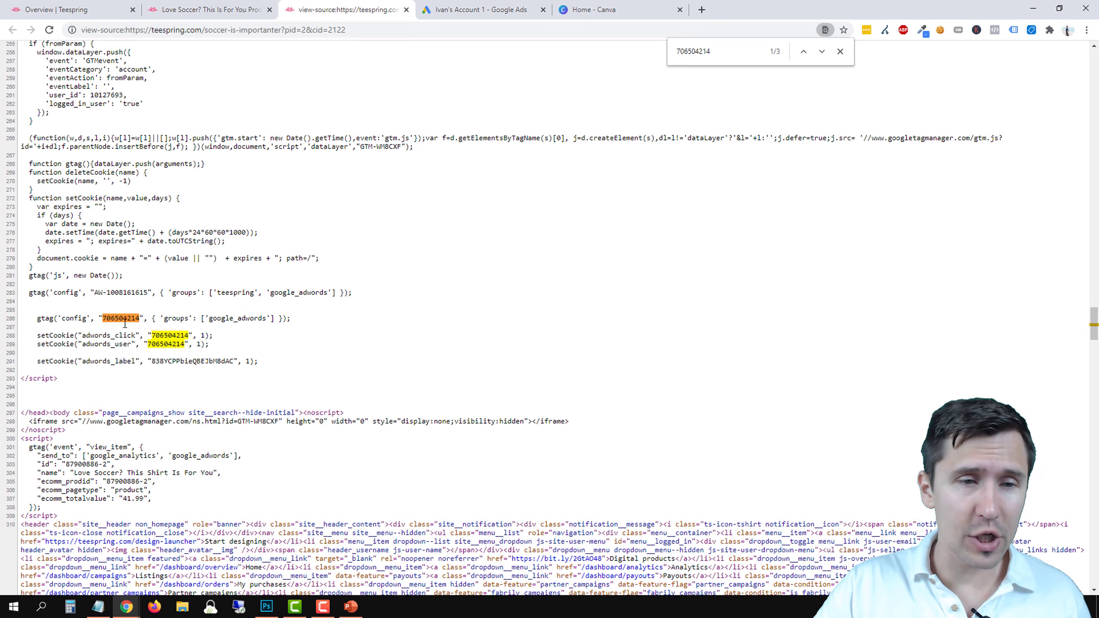
# Compare the adwords_label value in the page source with the conversion label in Google Ads, and inspect the surrounding pixel code.
pyautogui.doubleClick(194, 364)
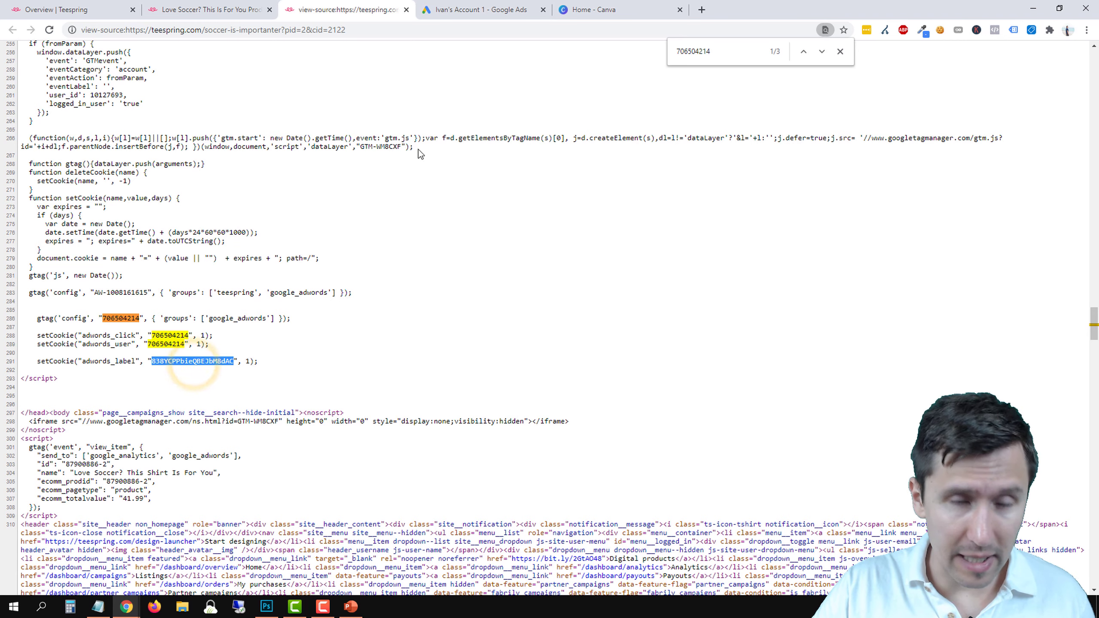
pyautogui.click(509, 6)
pyautogui.click(346, 9)
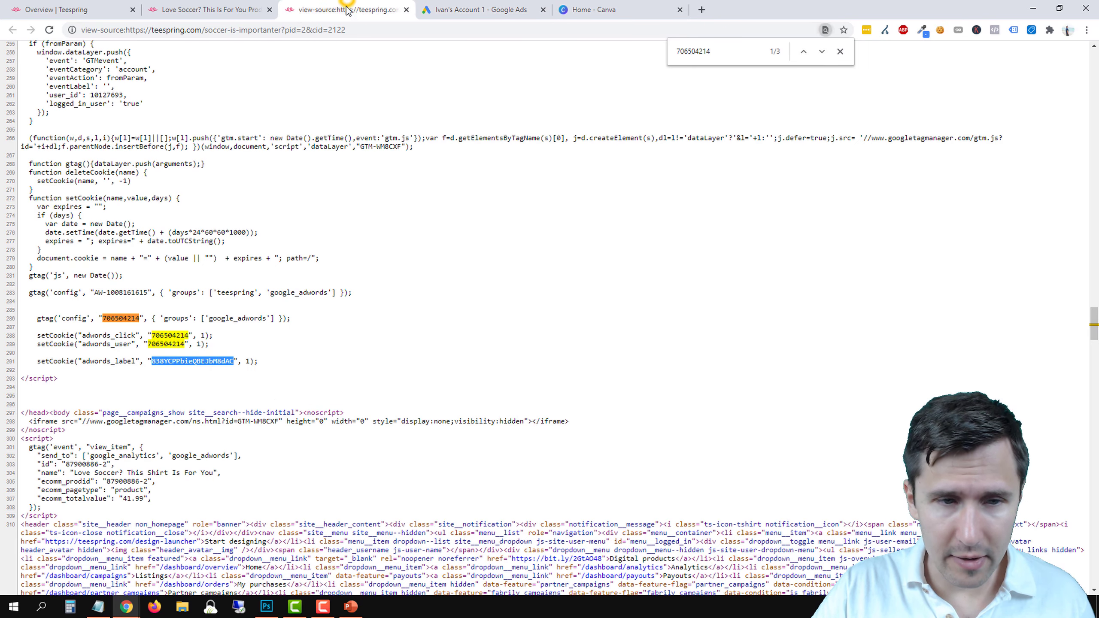
pyautogui.moveTo(270, 361); pyautogui.dragTo(26, 313)
pyautogui.click(143, 360)
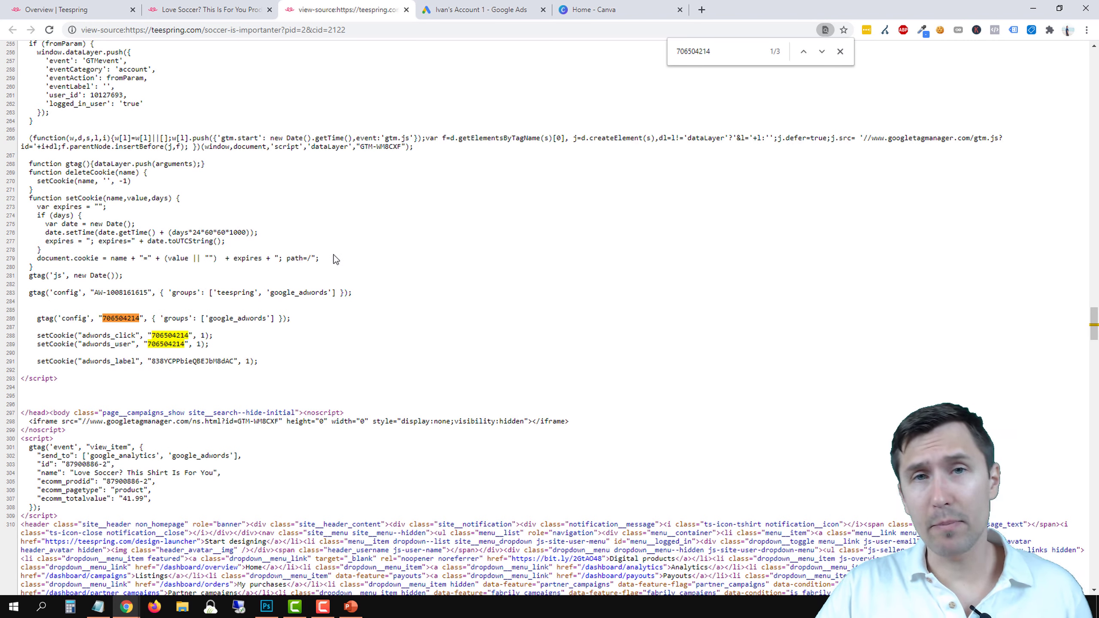
# Close the page source and the soccer listing's page, and return to the Teespring listings overview.
pyautogui.click(405, 9)
pyautogui.click(182, 9)
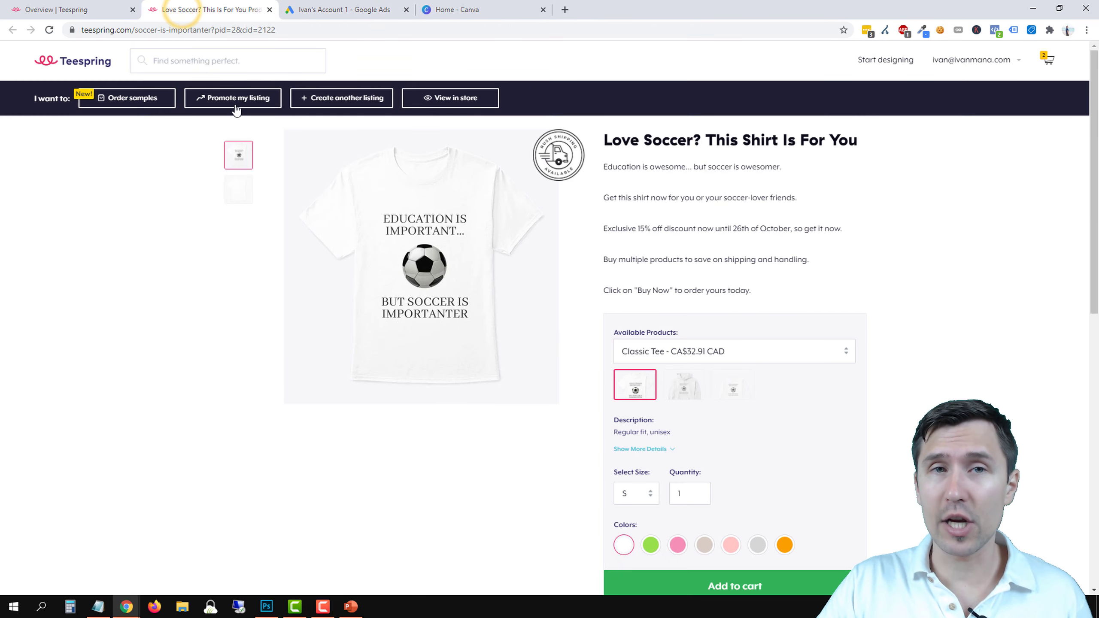
pyautogui.click(269, 10)
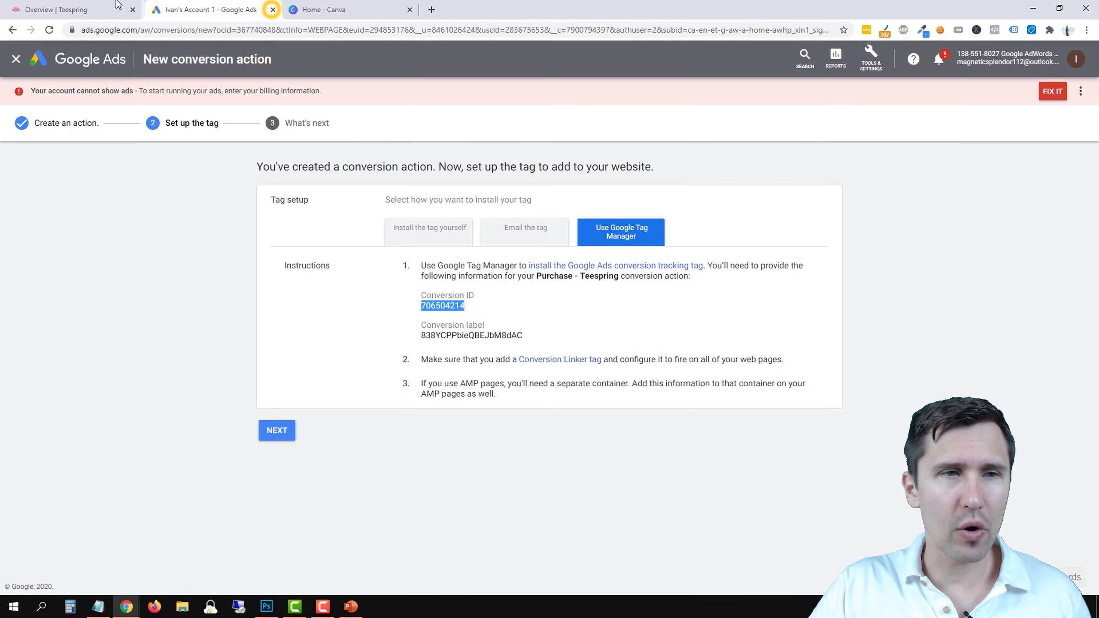
pyautogui.click(73, 9)
# Switch to PowerPoint and mark "Set up Google Ads tracking" with a bold + on the Our Steps slide.
pyautogui.click(351, 607)
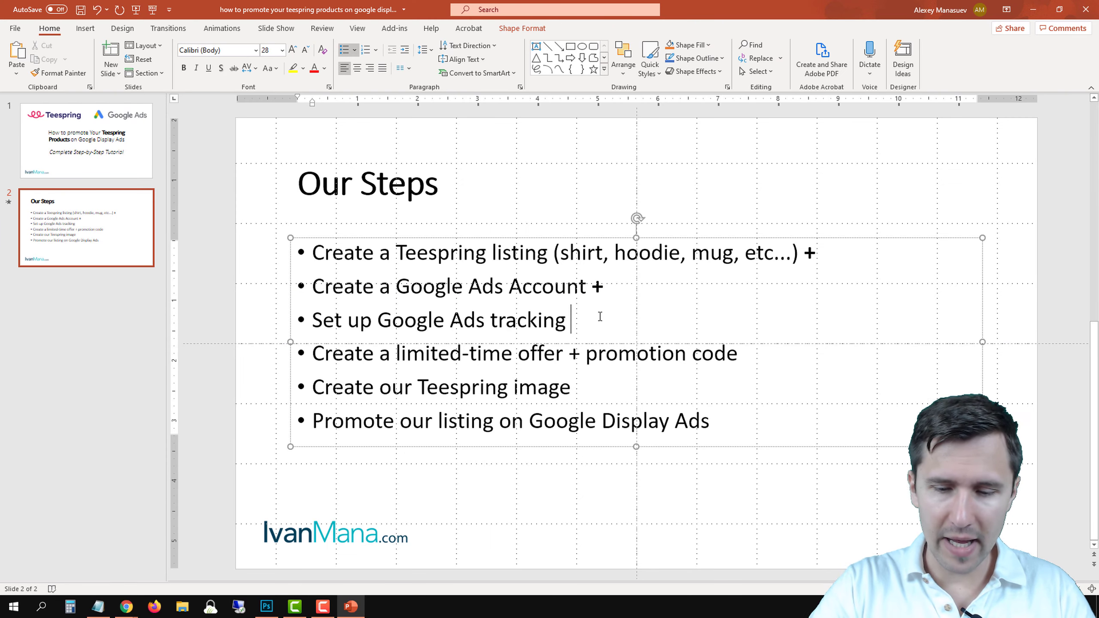
pyautogui.moveTo(584, 316); pyautogui.dragTo(578, 321)
pyautogui.hotkey('ctrl', 'b')
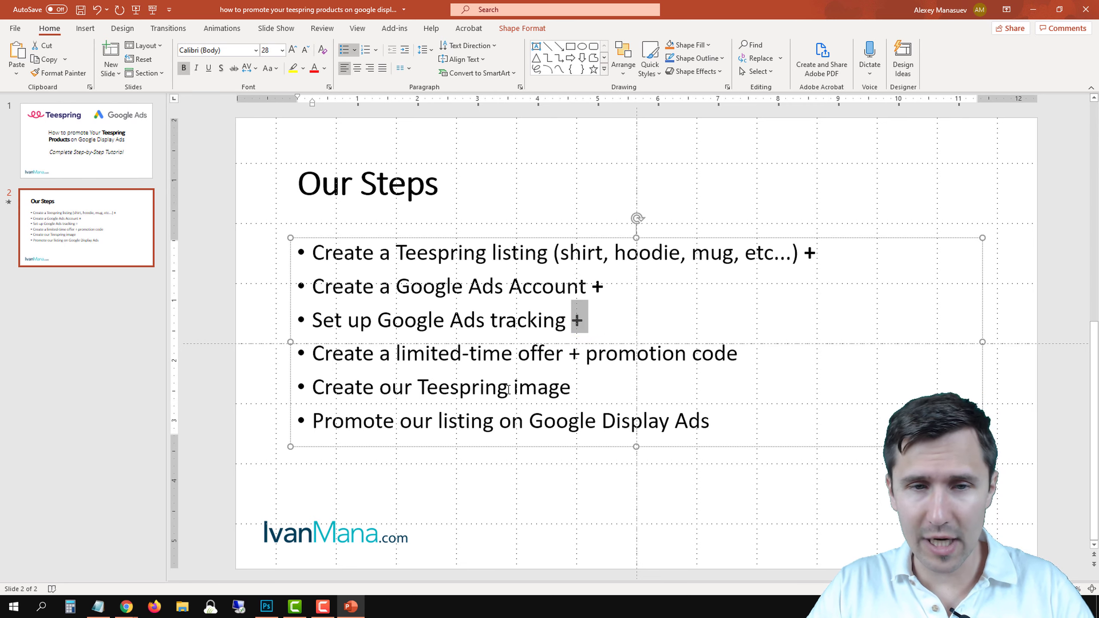
pyautogui.click(518, 387)
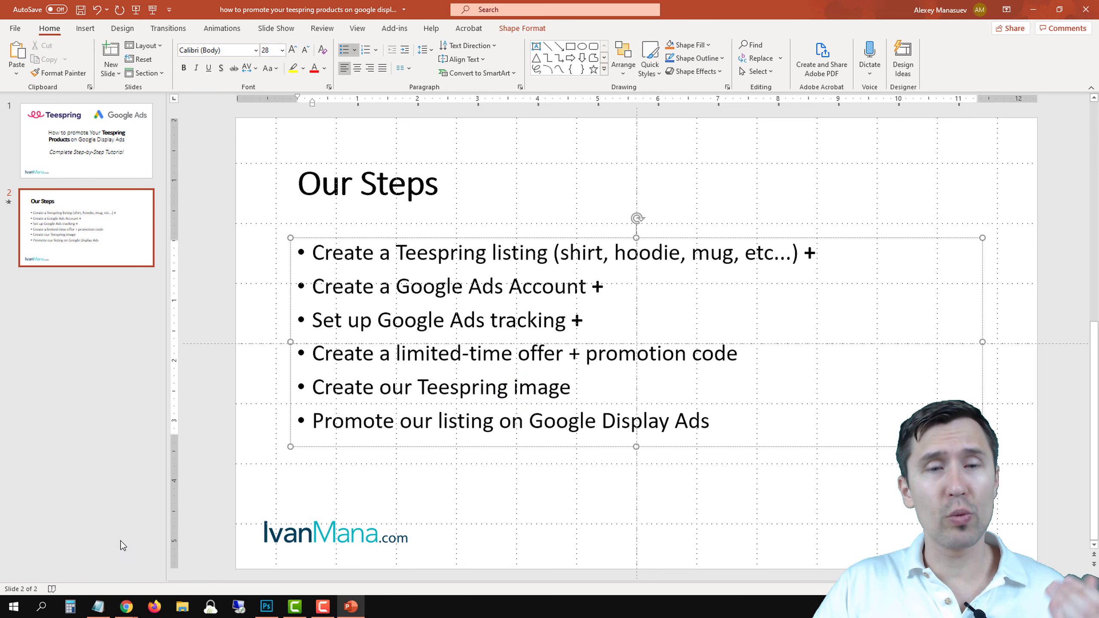
# Switch back to Google Ads in Chrome and finish the Purchase - Teespring conversion action setup.
pyautogui.click(128, 607)
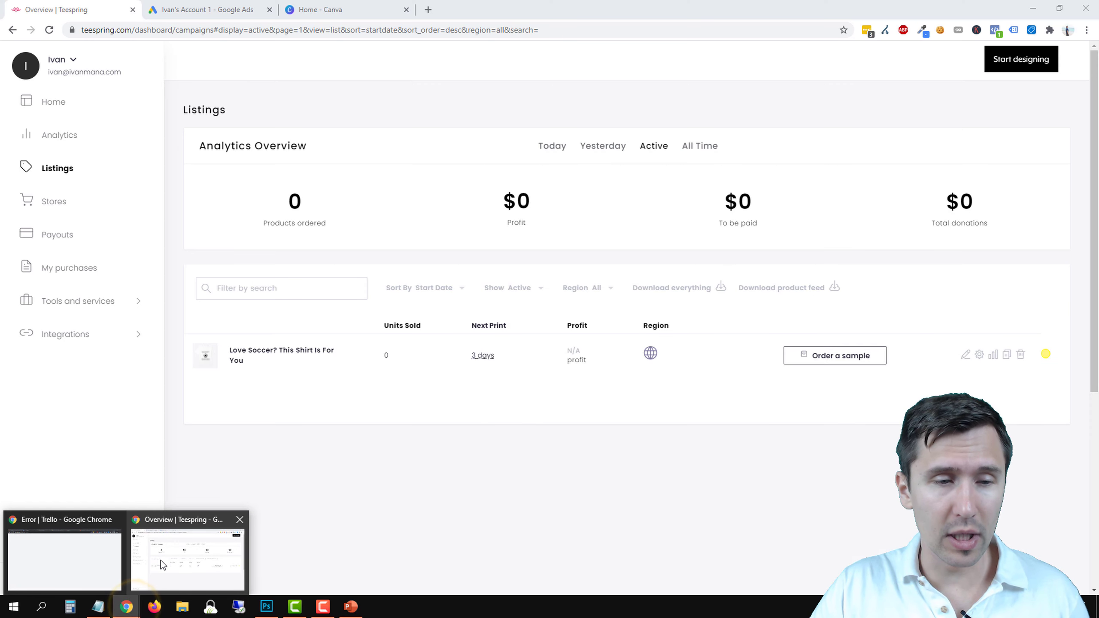
pyautogui.click(160, 560)
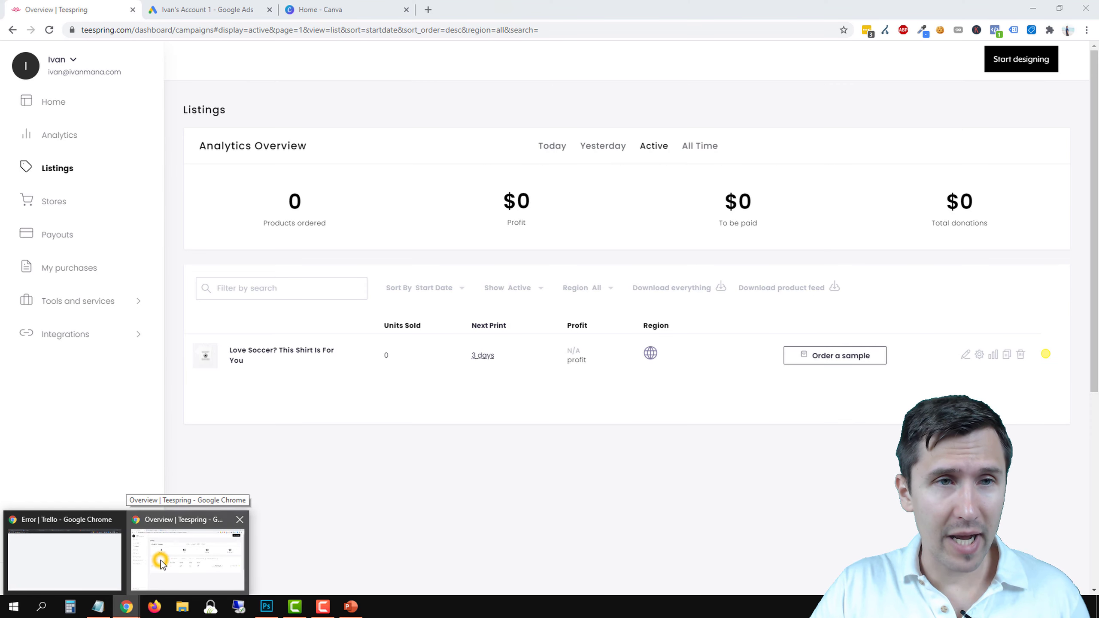
pyautogui.click(209, 8)
pyautogui.click(281, 429)
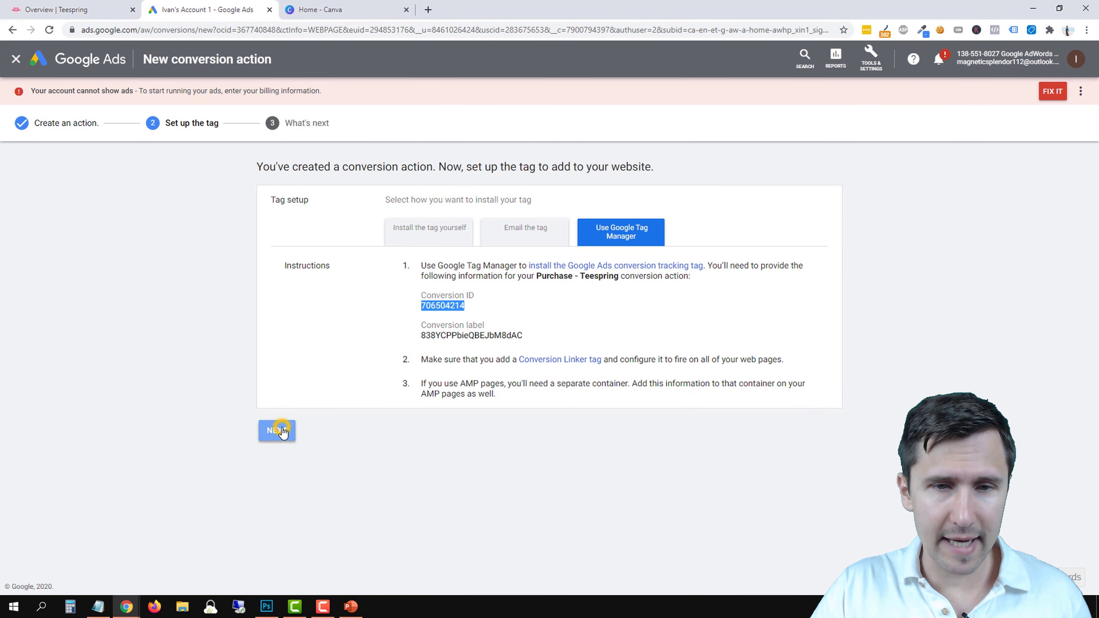
pyautogui.click(291, 330)
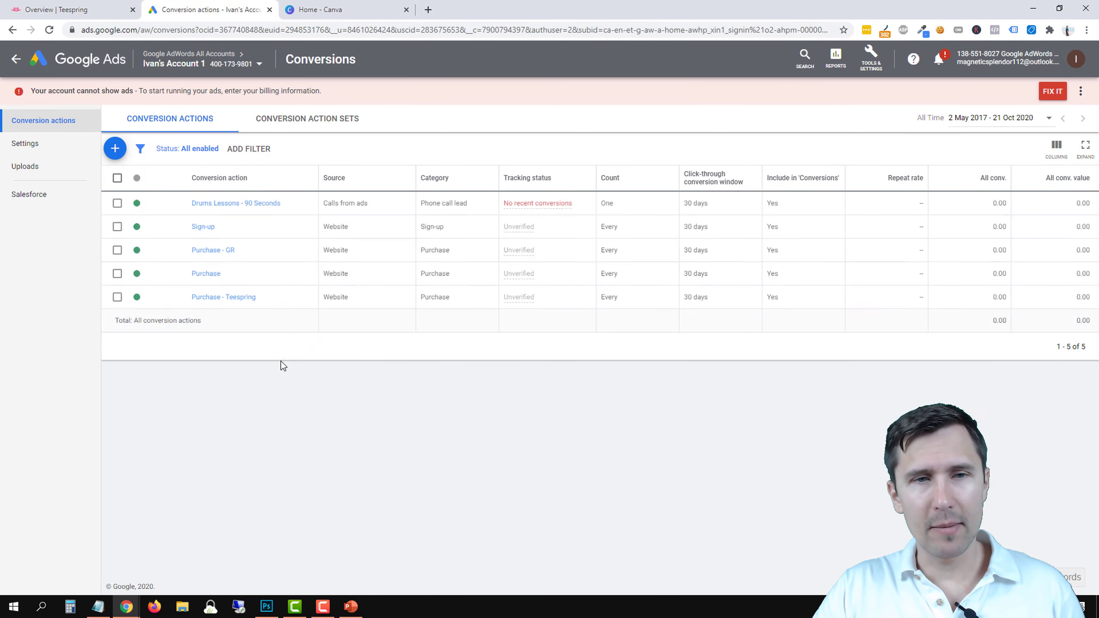
# Go back to all campaigns and add the Conversions column to the campaigns table.
pyautogui.click(17, 61)
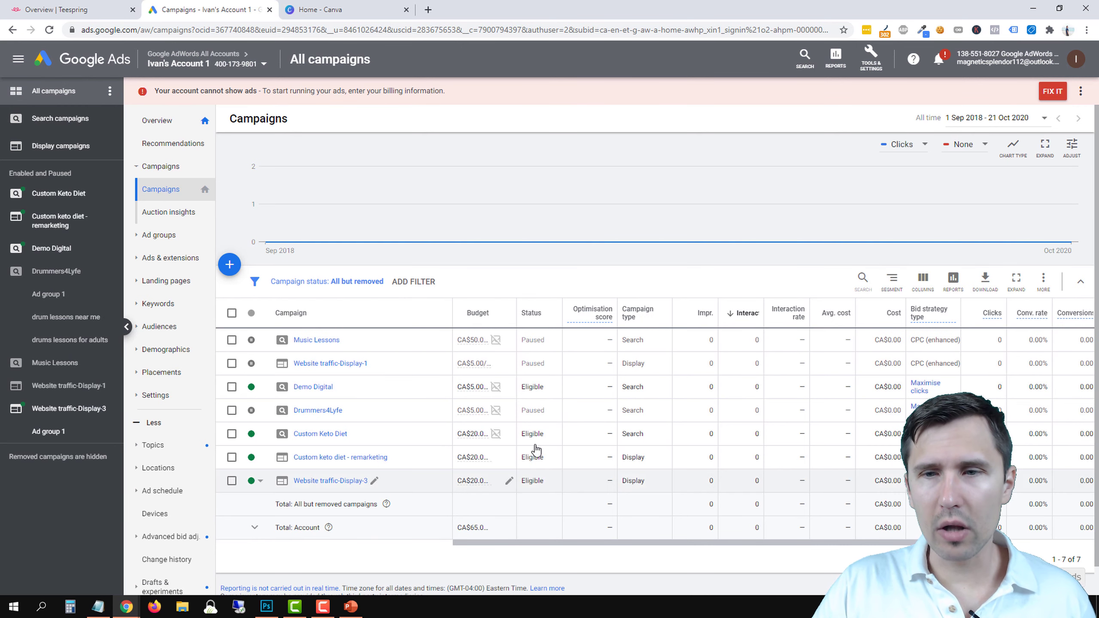
pyautogui.click(924, 281)
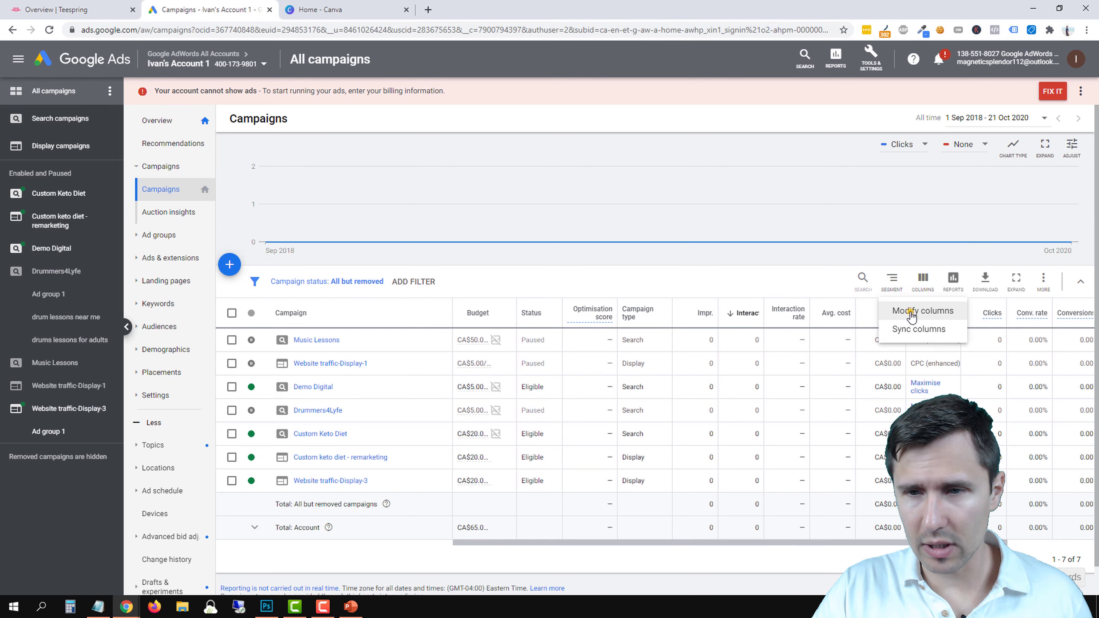
pyautogui.click(914, 312)
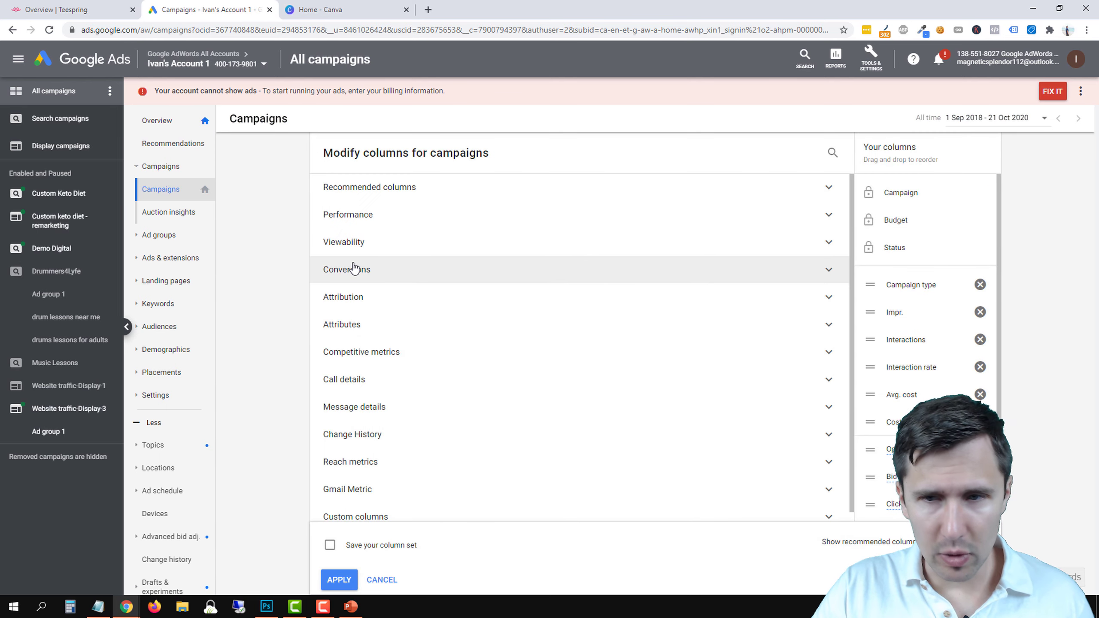
pyautogui.click(354, 269)
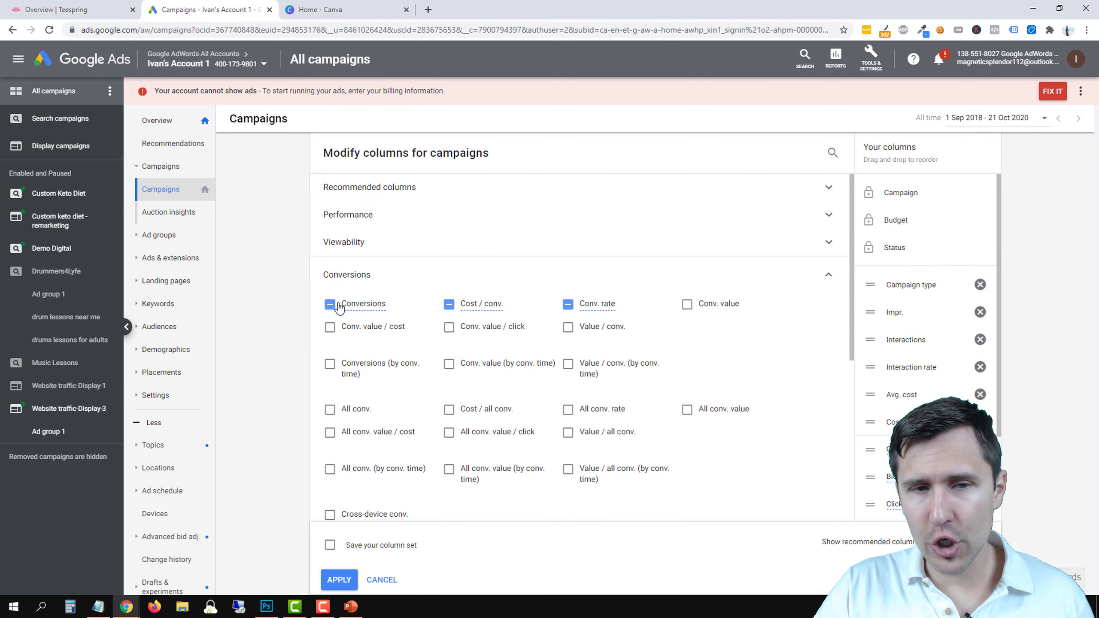
pyautogui.scroll(-3, 900, 396)
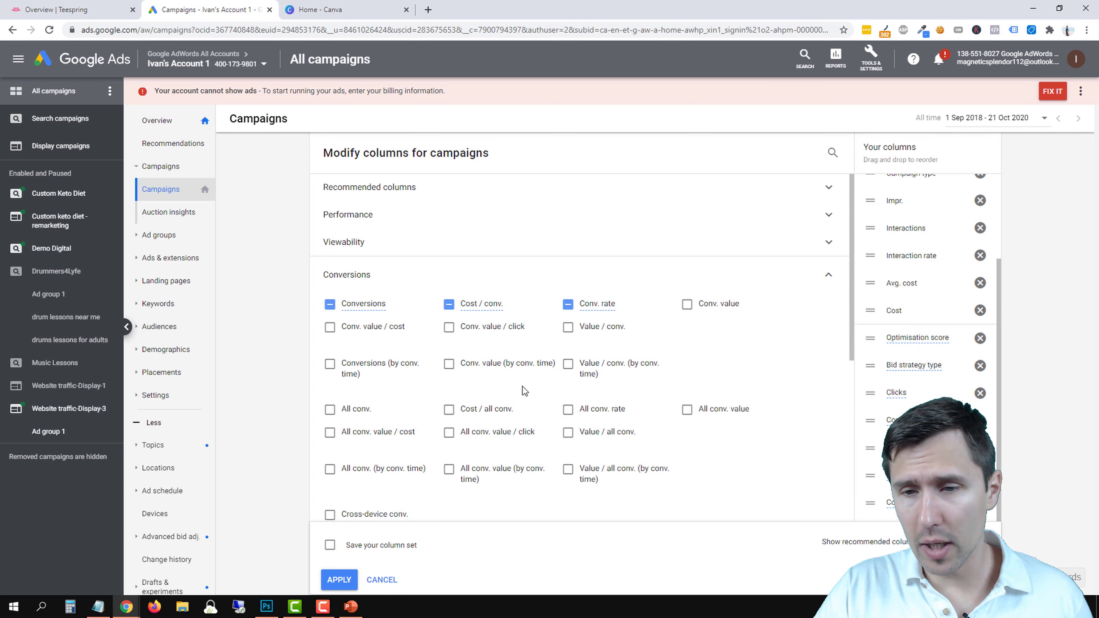
pyautogui.click(337, 305)
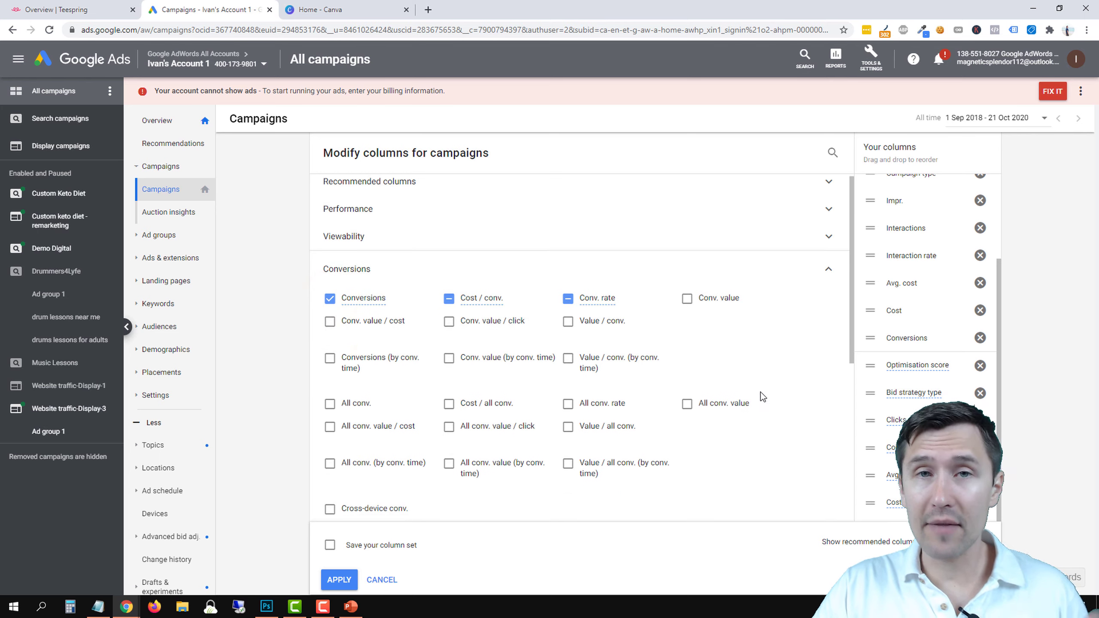
pyautogui.scroll(-4, 761, 396)
pyautogui.click(331, 582)
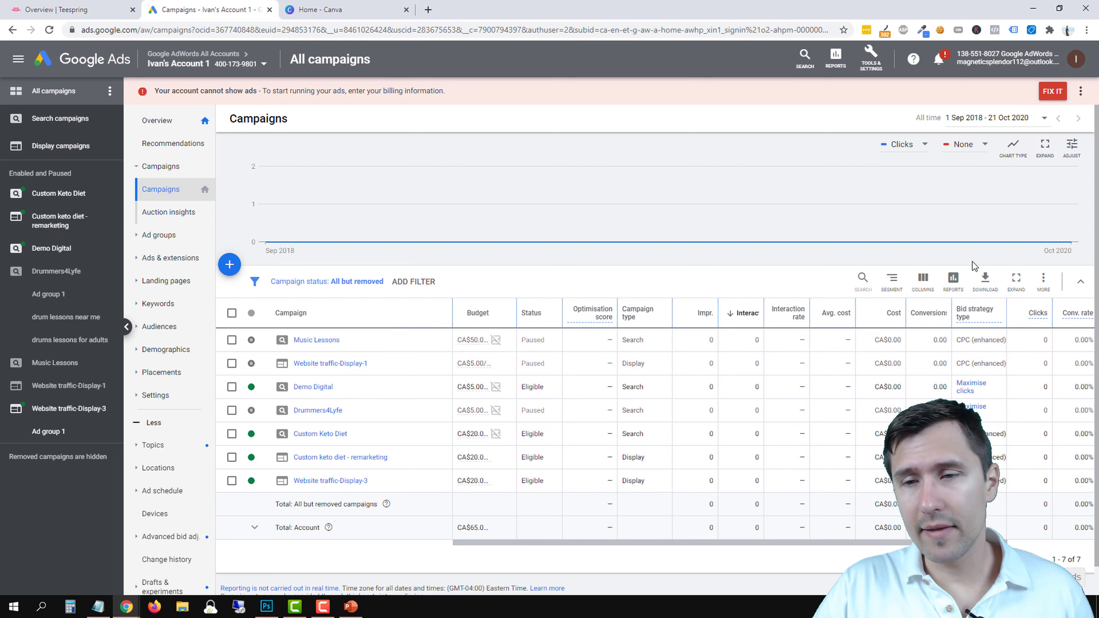
pyautogui.moveTo(822, 544); pyautogui.dragTo(910, 545)
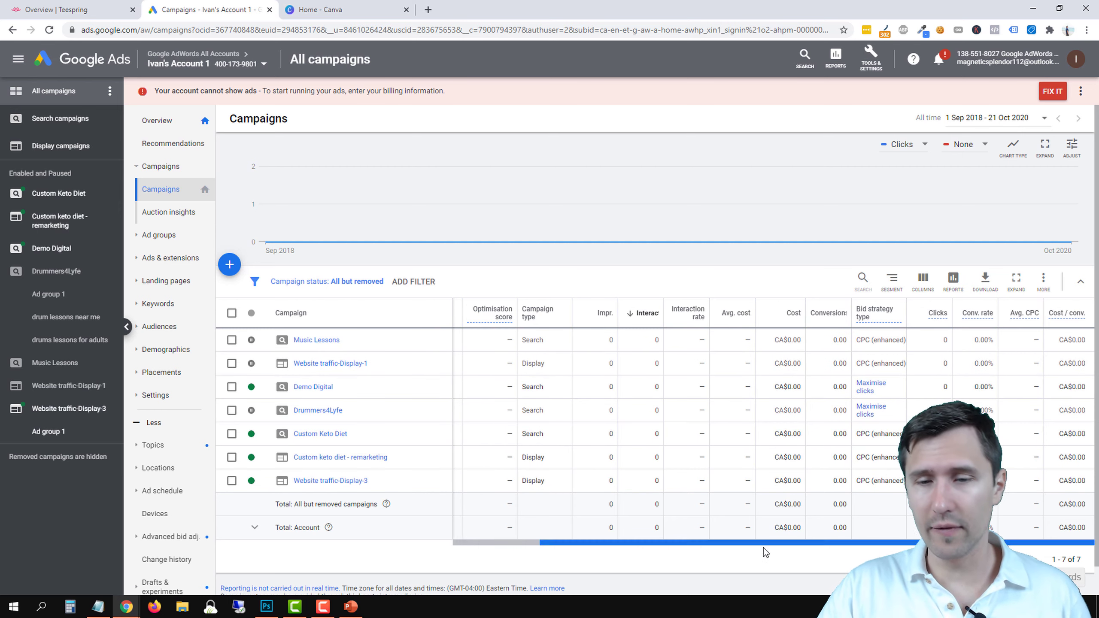
pyautogui.moveTo(738, 541); pyautogui.dragTo(724, 544)
# Check the next item on the PowerPoint Our Steps slide, and open the Promotions page in Teespring.
pyautogui.click(350, 606)
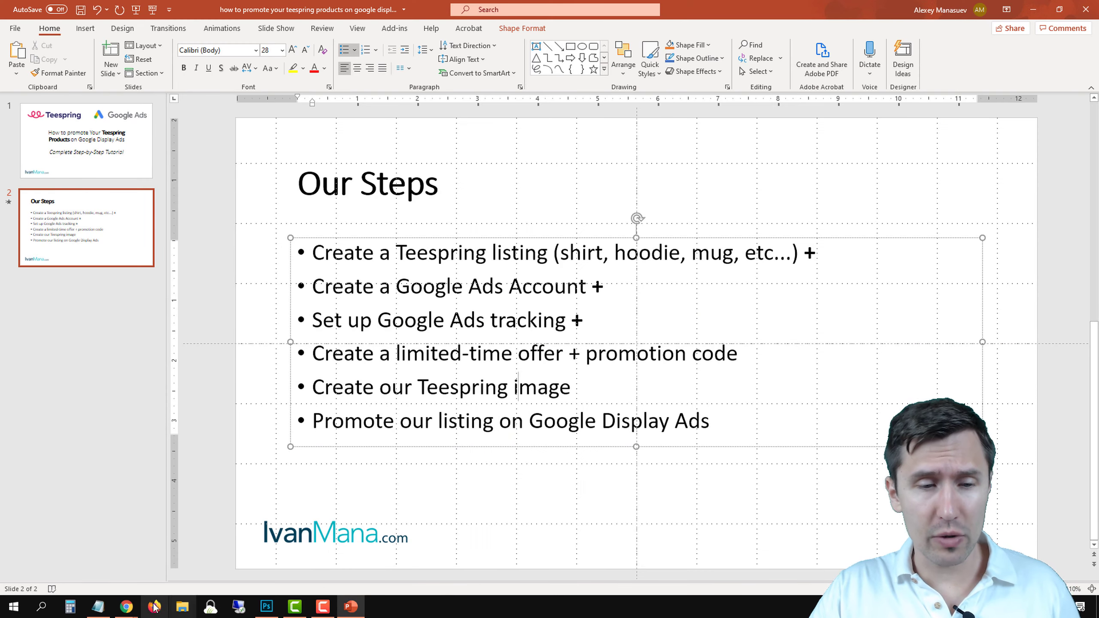
pyautogui.moveTo(132, 610)
pyautogui.click(145, 580)
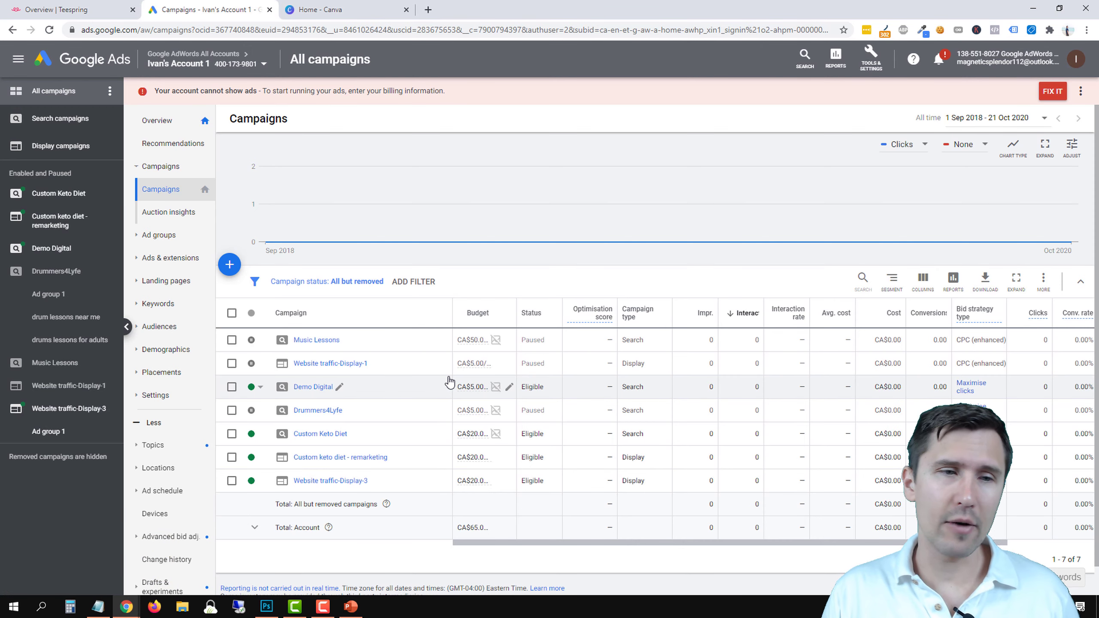
pyautogui.click(70, 10)
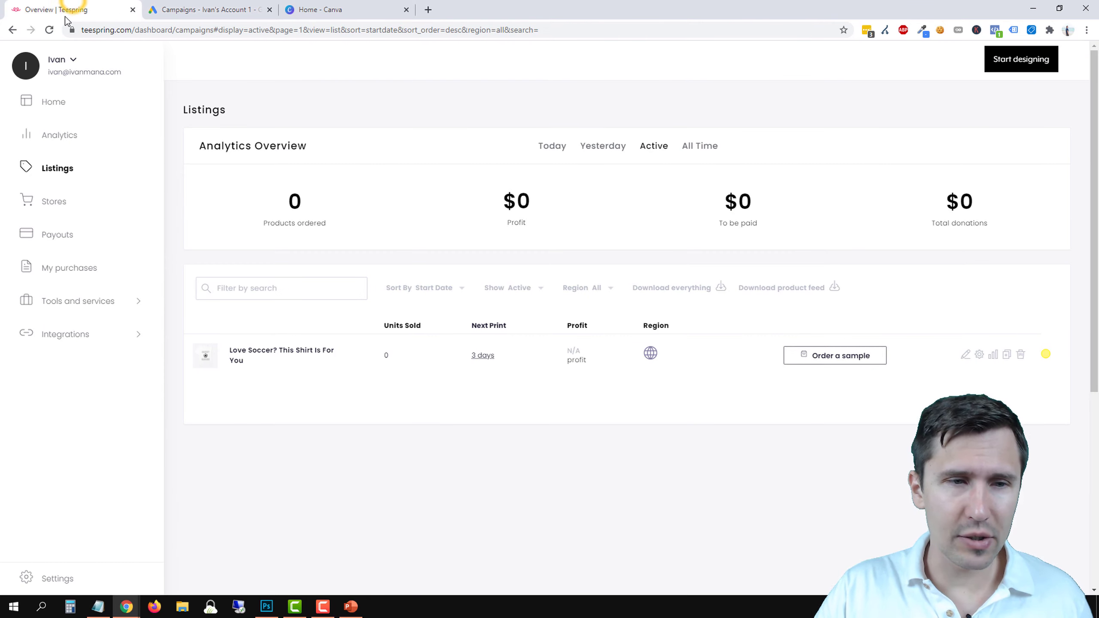
pyautogui.click(60, 303)
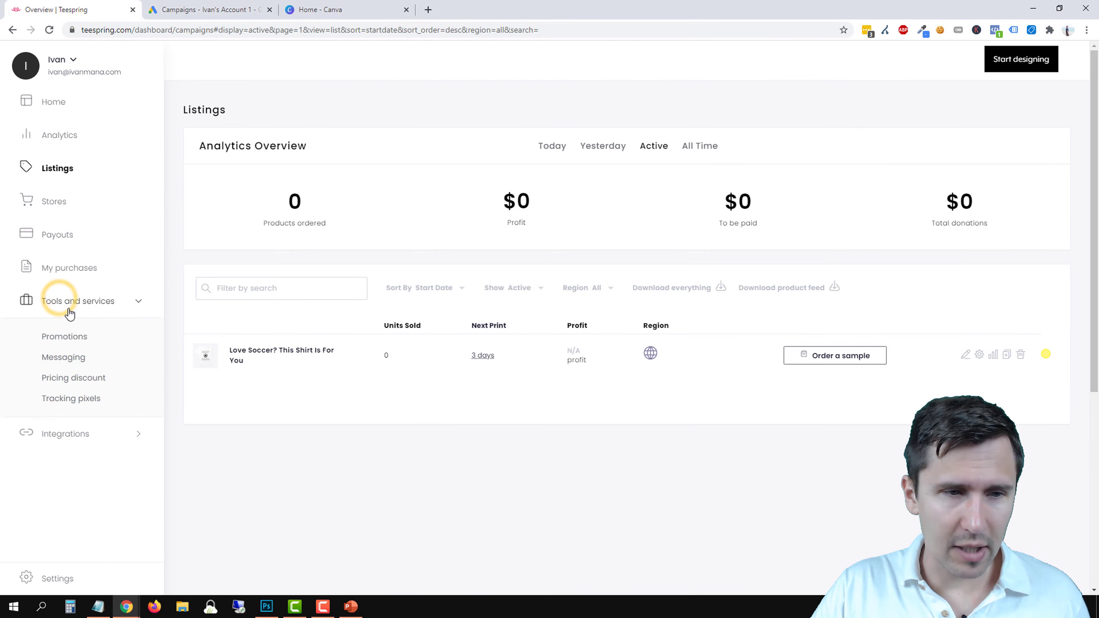
pyautogui.click(65, 338)
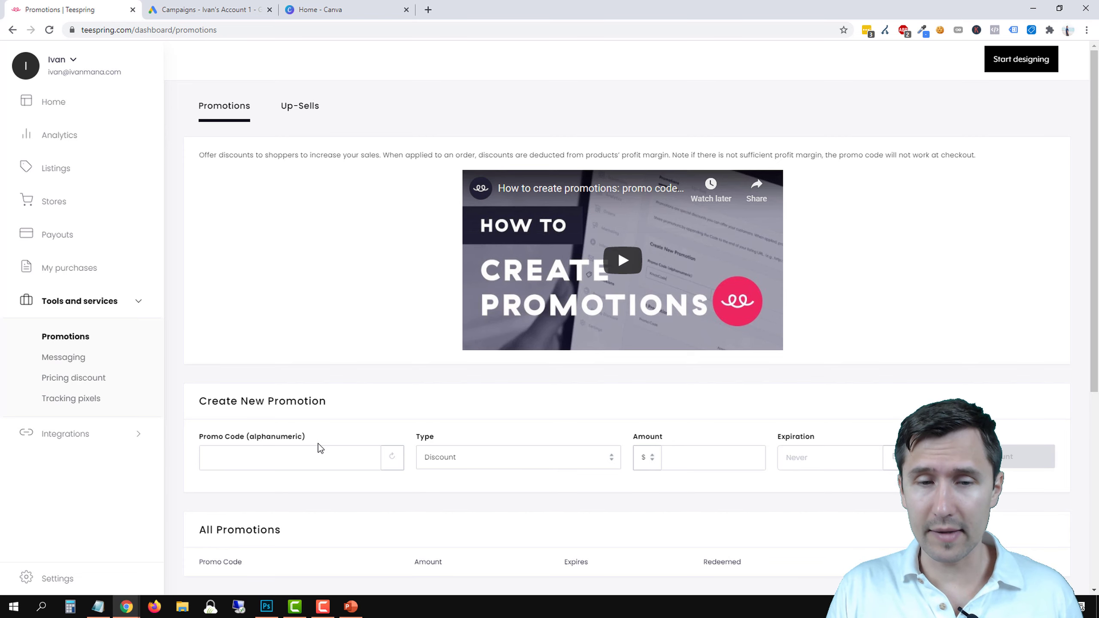
# Try soccer as the new promotion's promo code, and replace it with a randomly generated code.
pyautogui.scroll(-1, 798, 393)
pyautogui.click(825, 401)
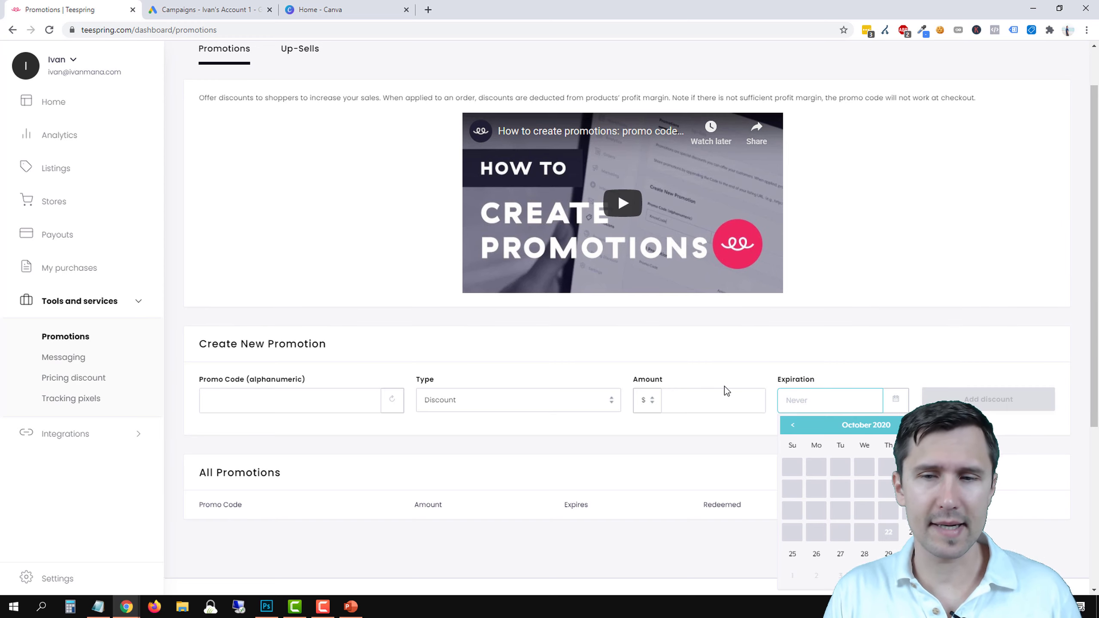
pyautogui.click(265, 410)
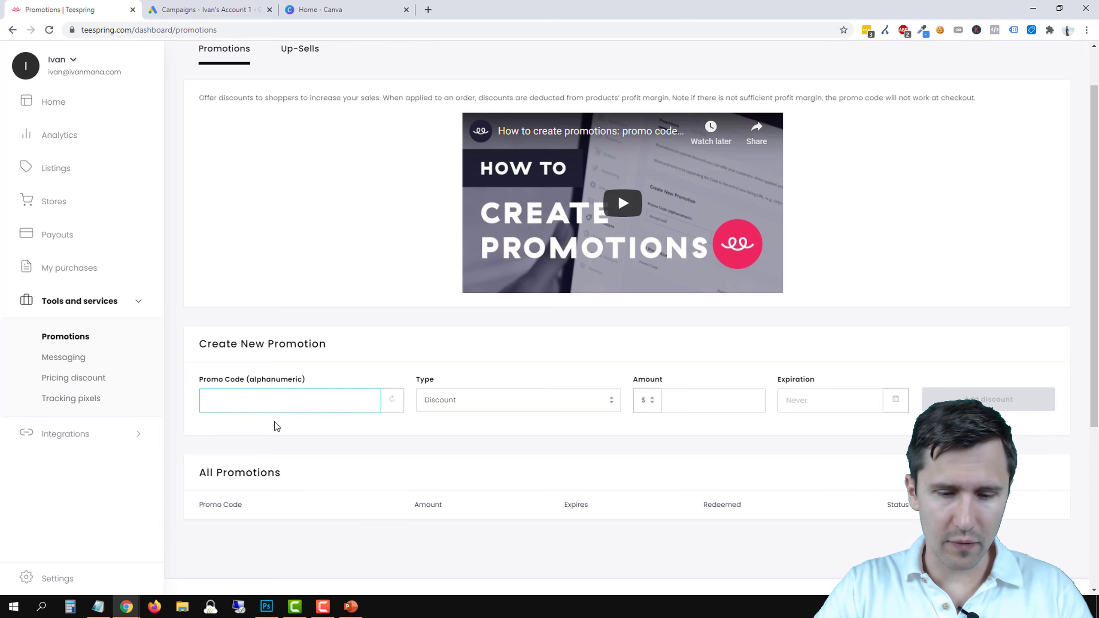
pyautogui.write('soccer')
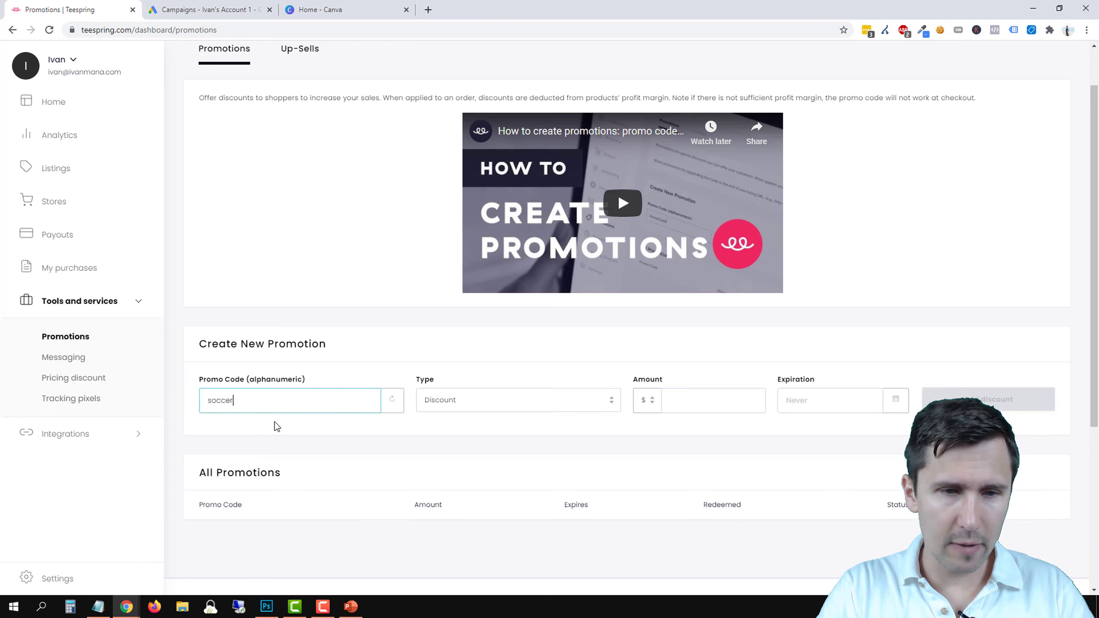
pyautogui.press('Tab')
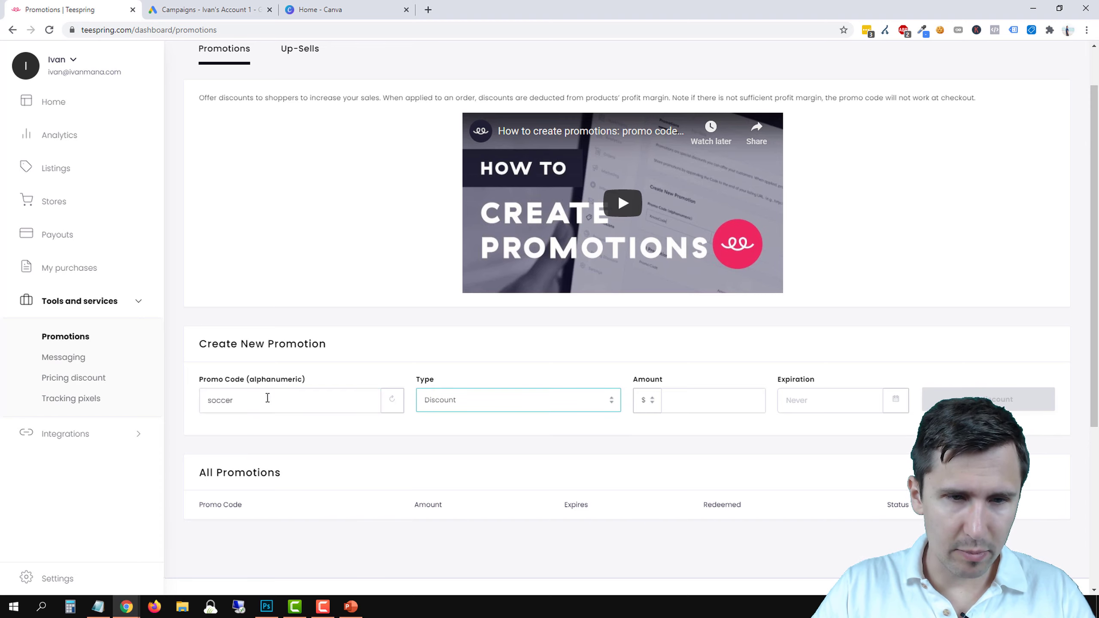
pyautogui.click(393, 405)
pyautogui.click(392, 403)
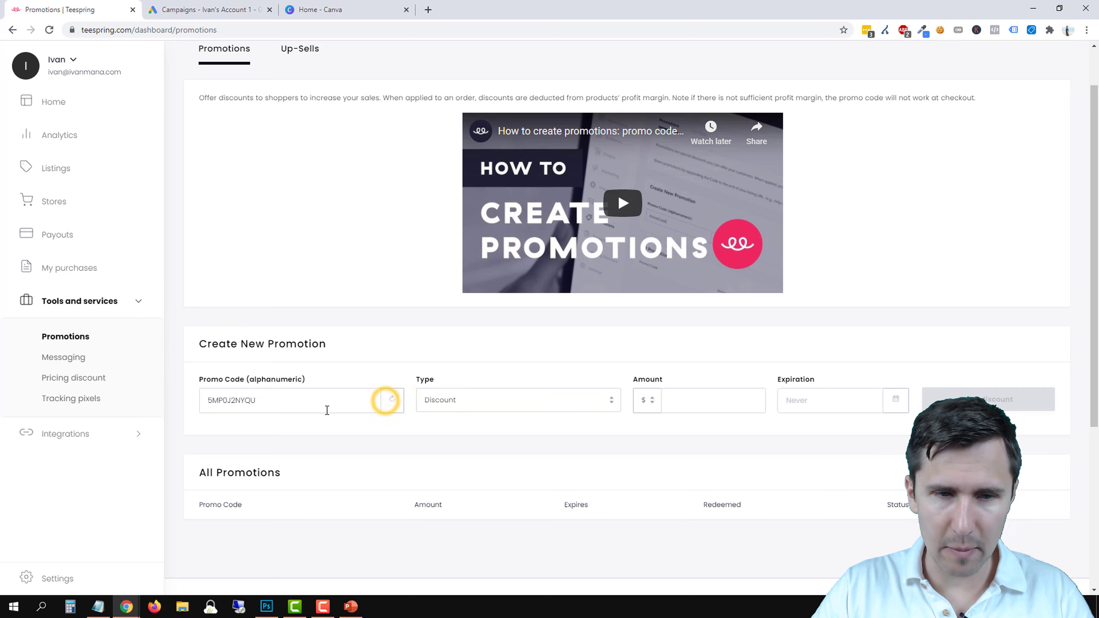
# Replace the generated promo code of the new promotion with soccer.
pyautogui.click(291, 405)
pyautogui.doubleClick(291, 404)
pyautogui.write('soccer')
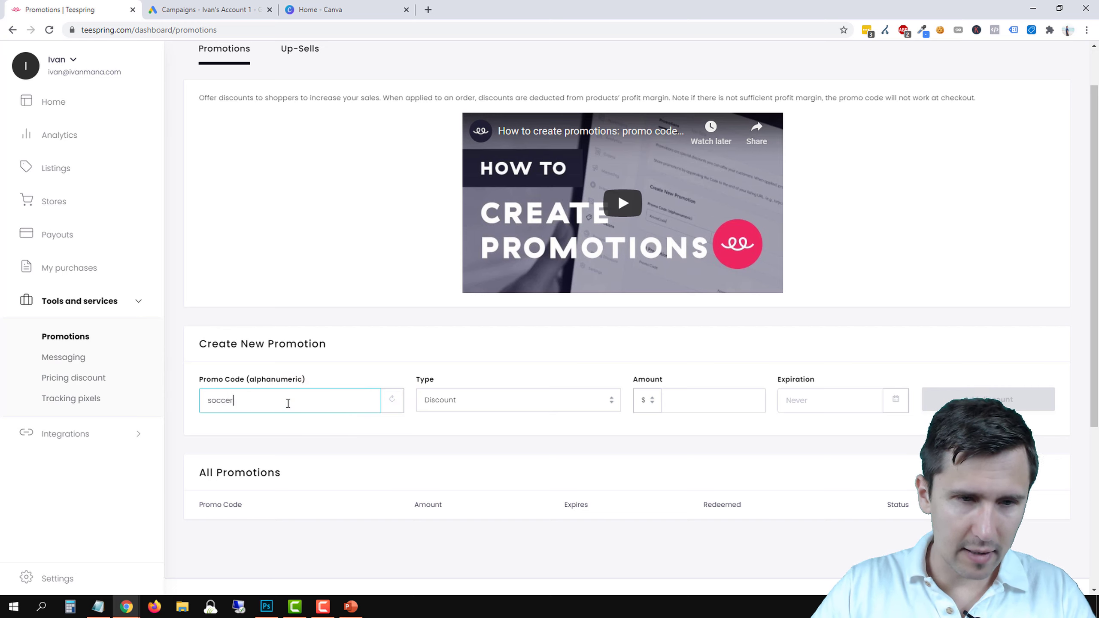
# Complete and add the soccer promotion as a 15% discount that expires on October 26, 2020.
pyautogui.click(474, 404)
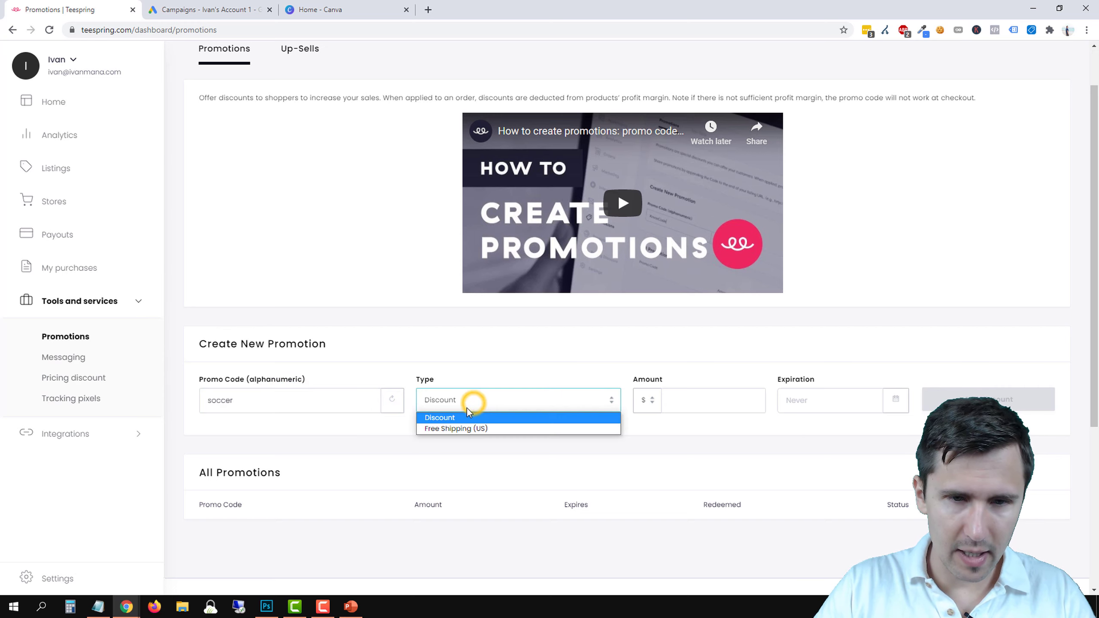
pyautogui.click(444, 417)
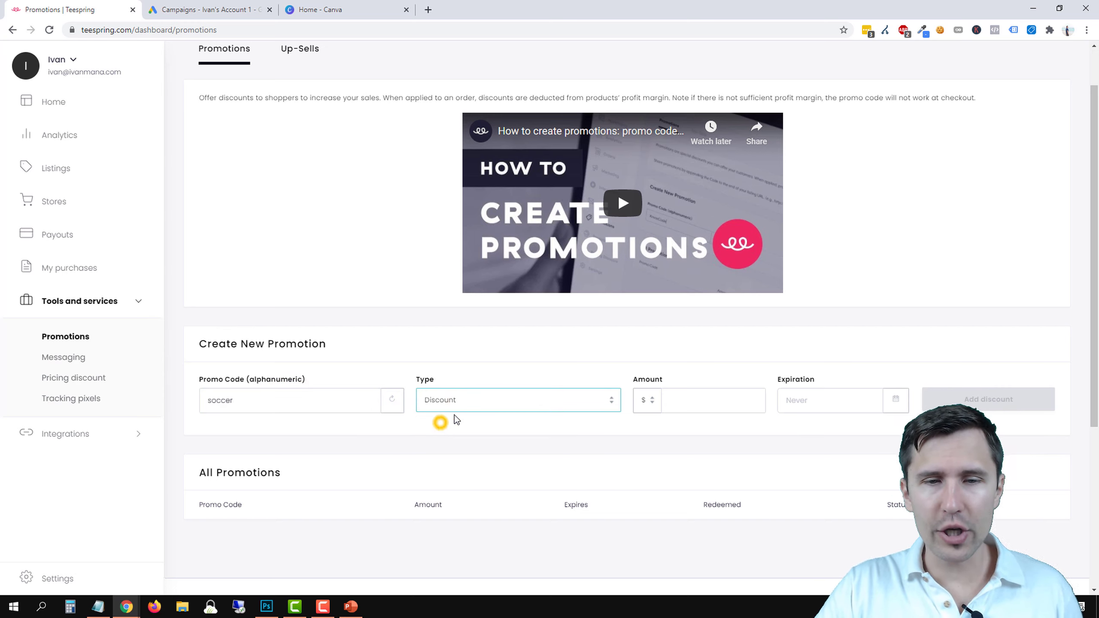
pyautogui.click(648, 402)
pyautogui.click(645, 428)
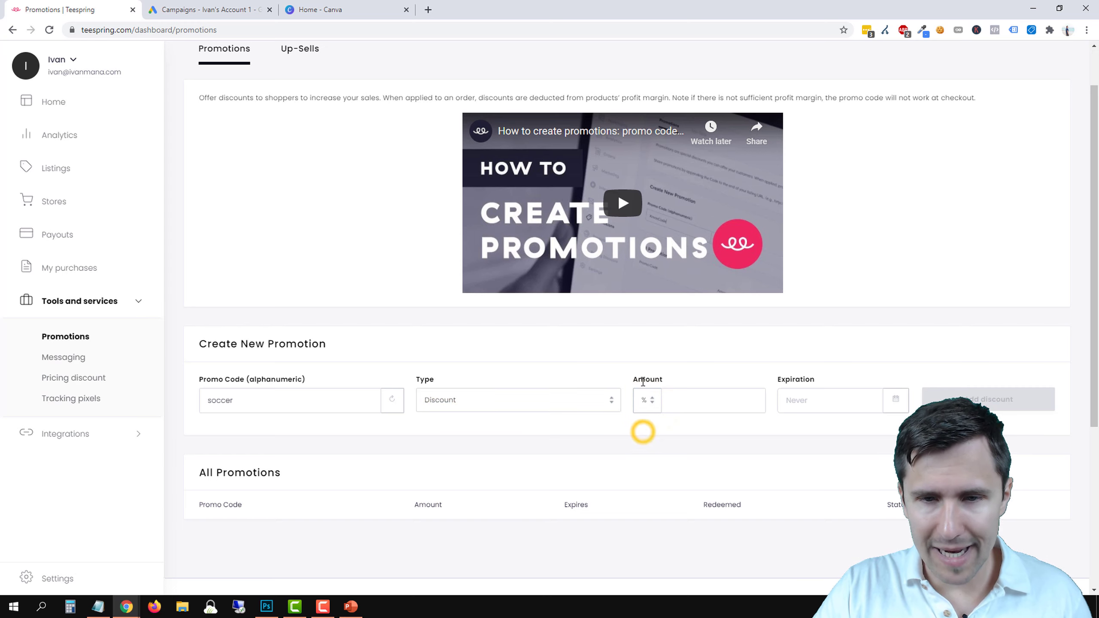
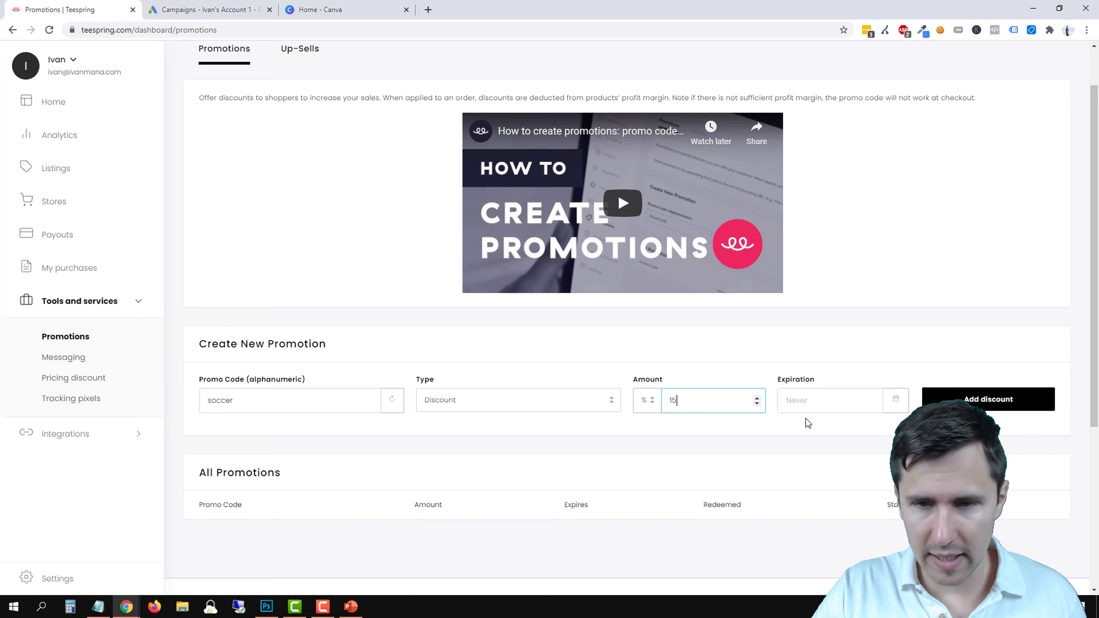
pyautogui.click(820, 402)
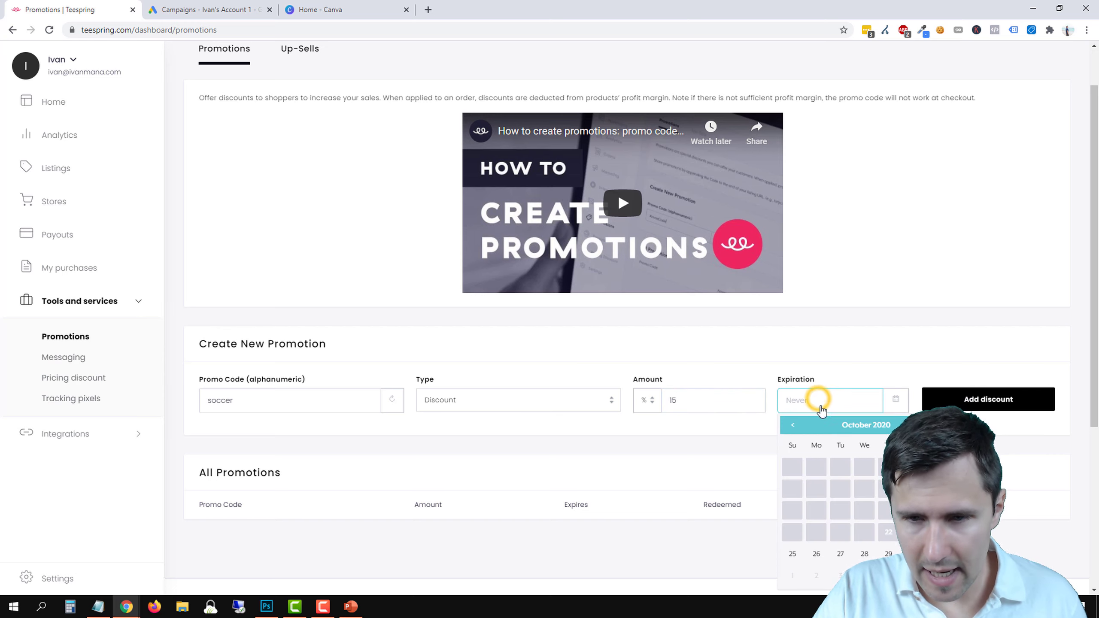
pyautogui.click(822, 553)
pyautogui.click(973, 405)
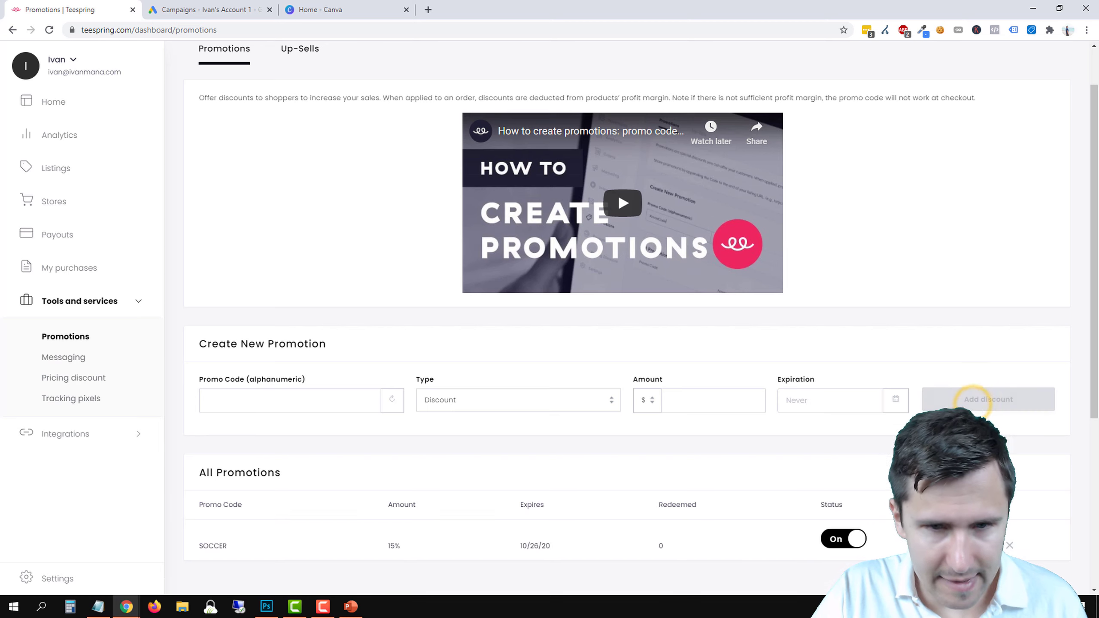
# Highlight the SOCCER code in the promotions list, and open the Love Soccer? This Shirt Is For You listing in a new tab.
pyautogui.doubleClick(215, 547)
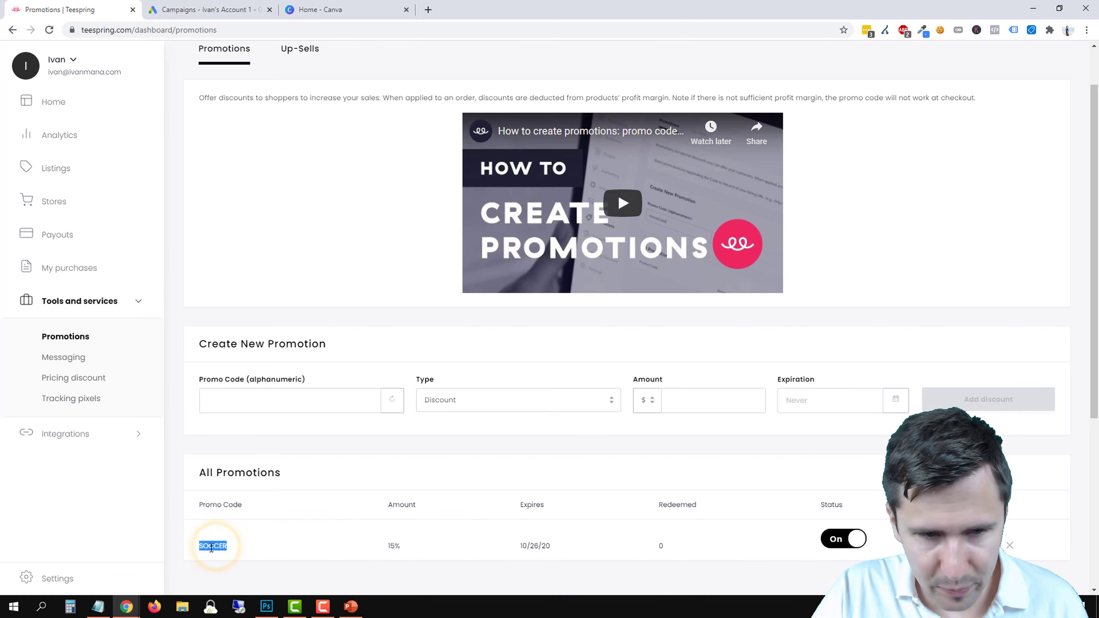
pyautogui.click(254, 534)
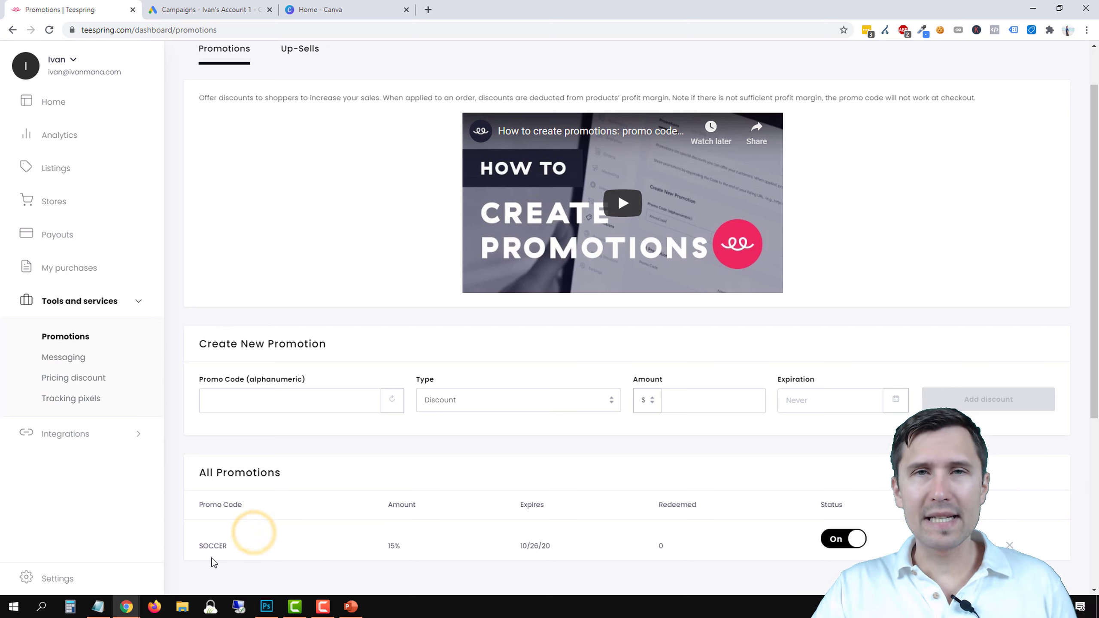
pyautogui.click(56, 168)
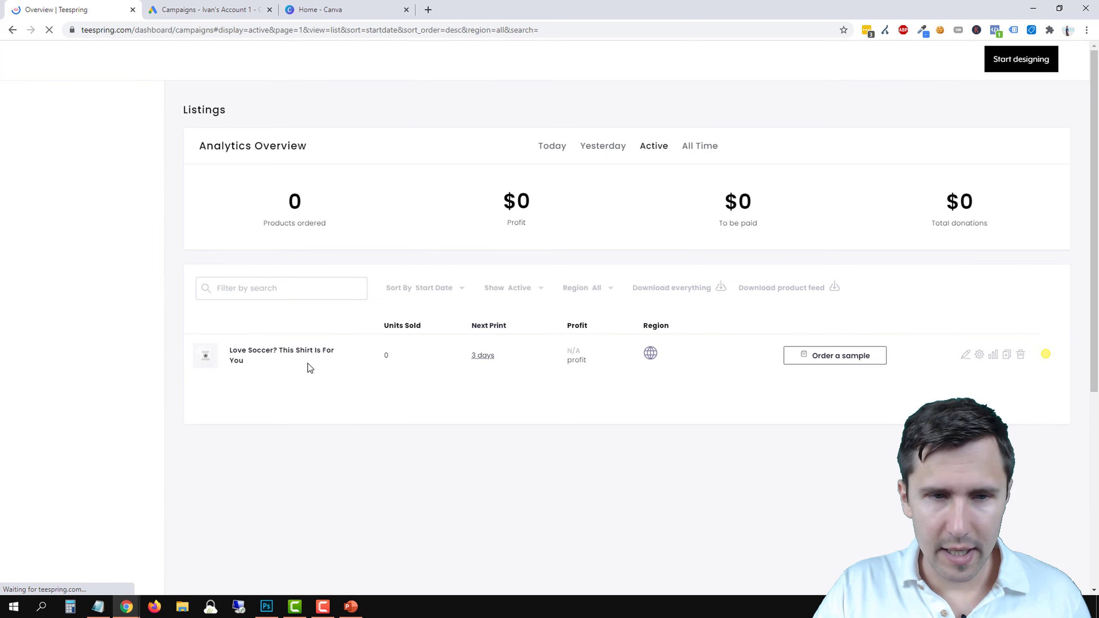
pyautogui.rightClick(284, 355)
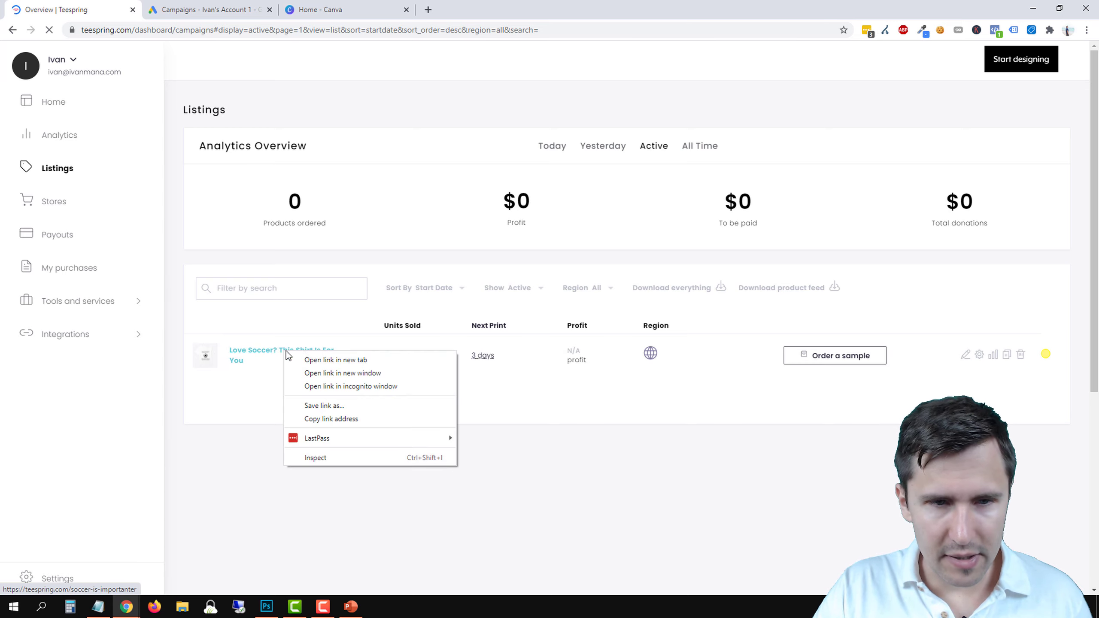
pyautogui.click(310, 356)
pyautogui.click(219, 8)
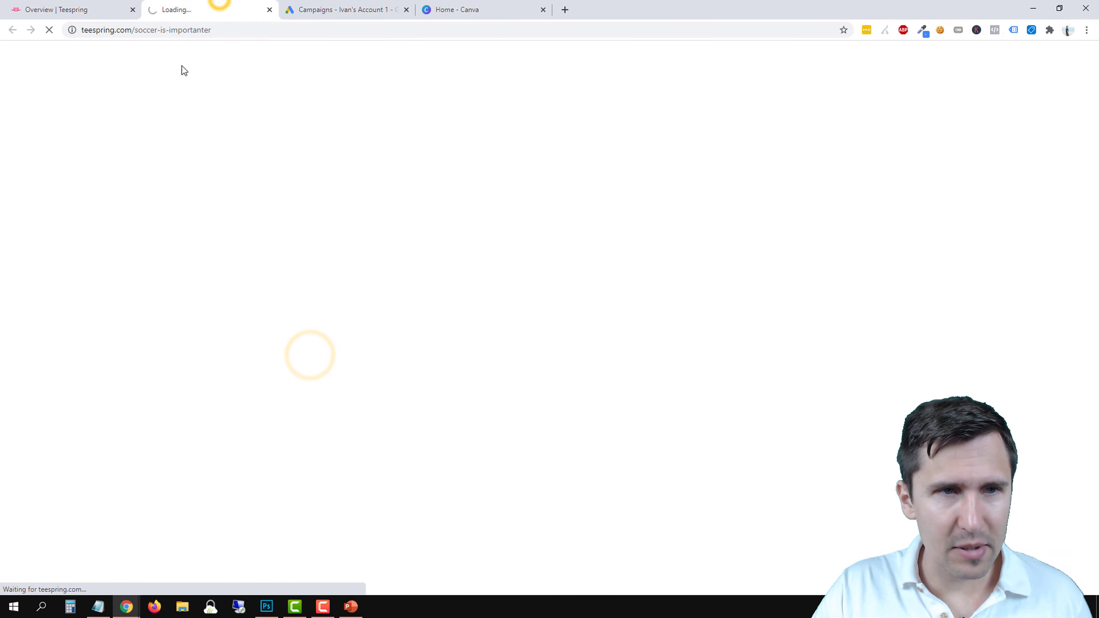
pyautogui.click(223, 33)
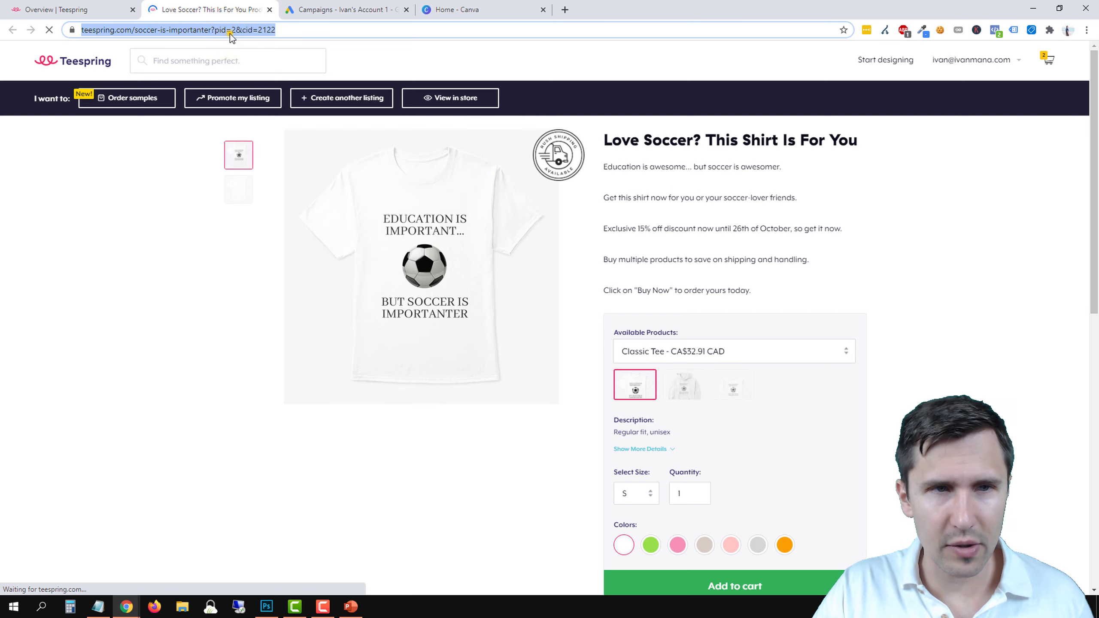
pyautogui.click(230, 34)
pyautogui.moveTo(237, 32); pyautogui.dragTo(82, 30)
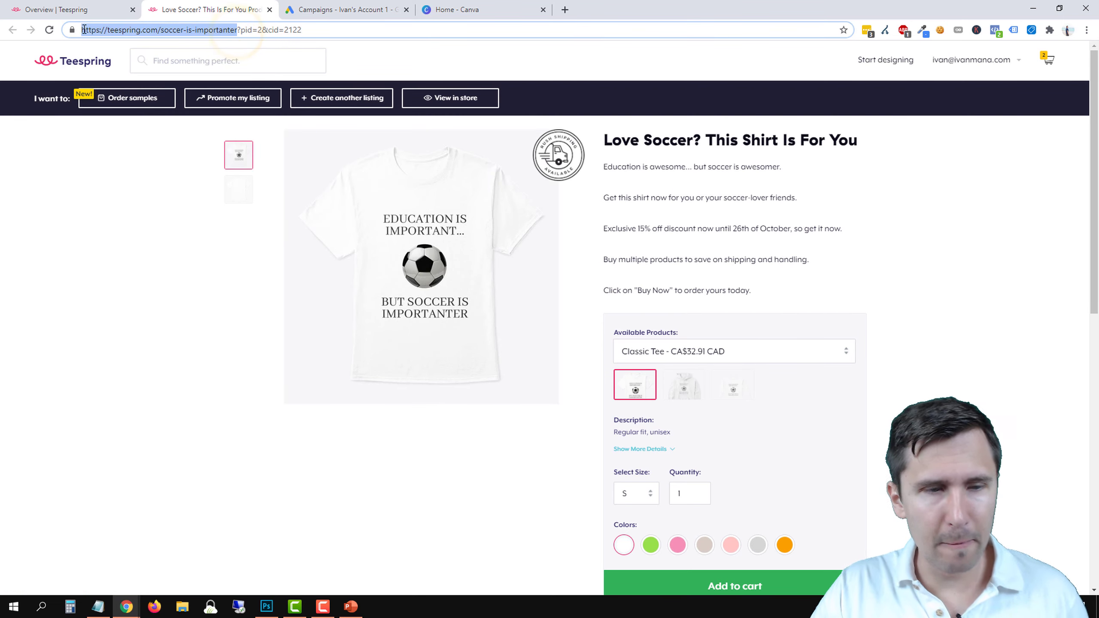
pyautogui.rightClick(177, 29)
pyautogui.click(207, 81)
# Replace the page address with the copied listing link plus ?pr=SOCCER, and load it.
pyautogui.click(265, 31)
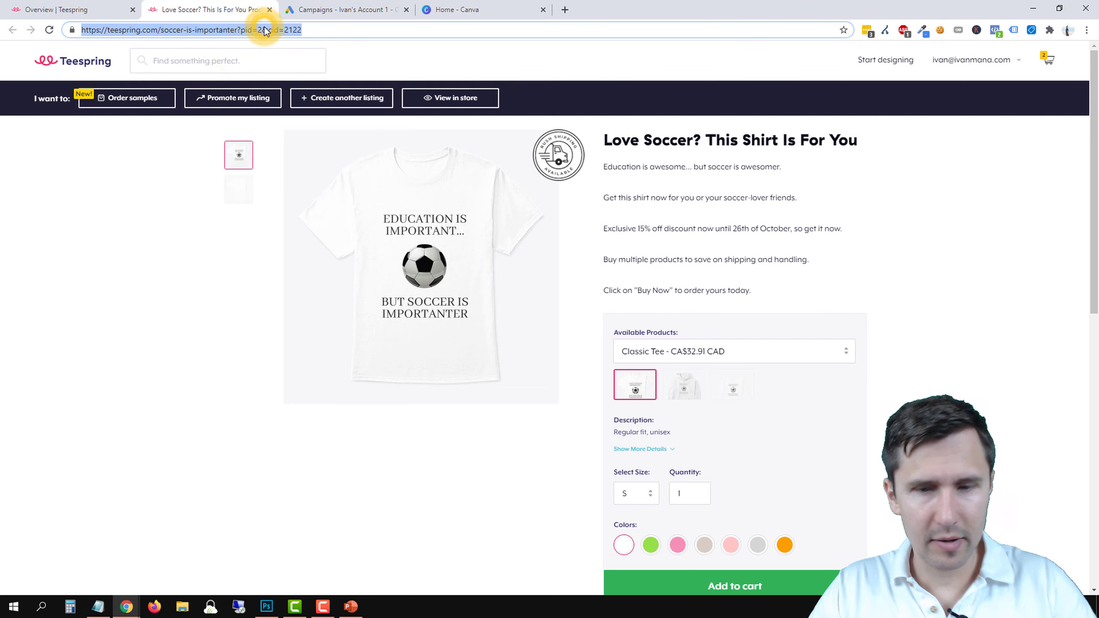
pyautogui.press('BackSpace')
pyautogui.rightClick(166, 30)
pyautogui.click(207, 100)
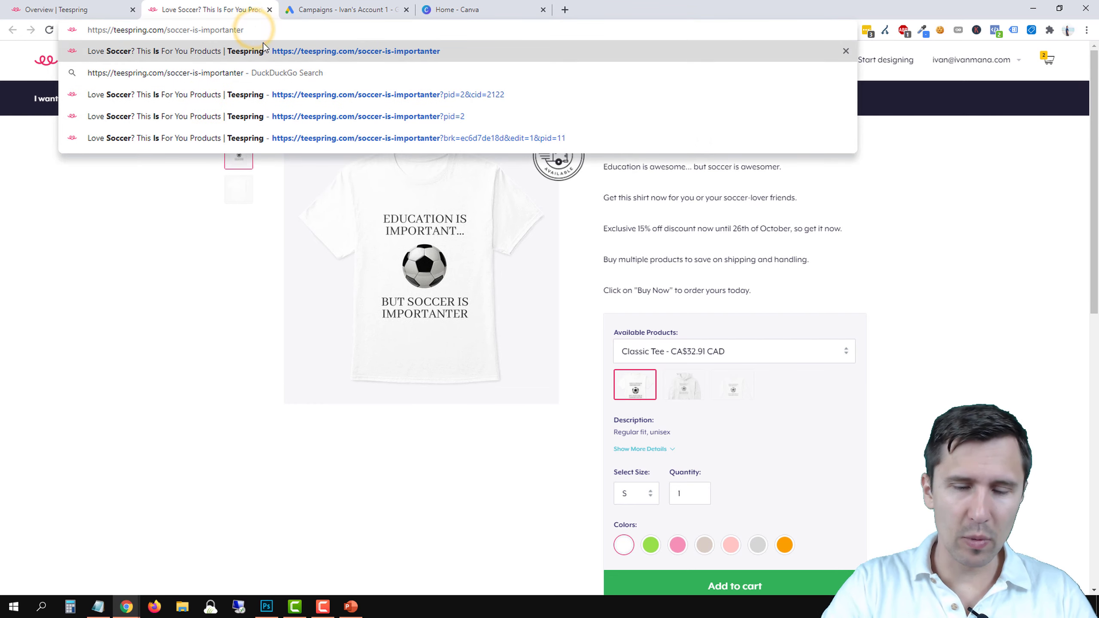
pyautogui.write('?pr')
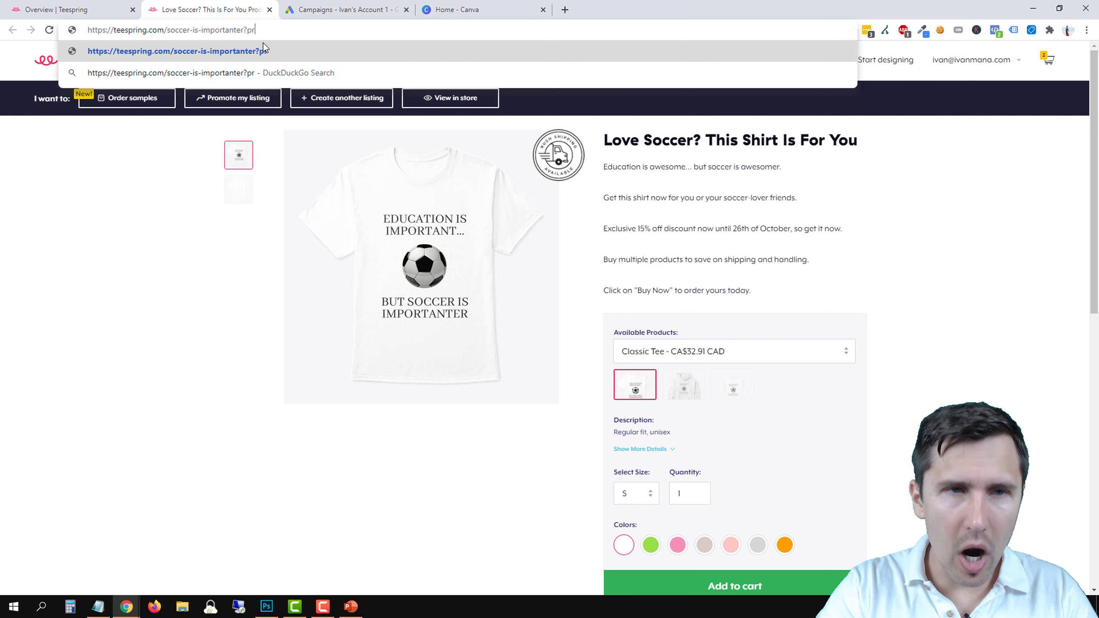
pyautogui.write('=SOCCER')
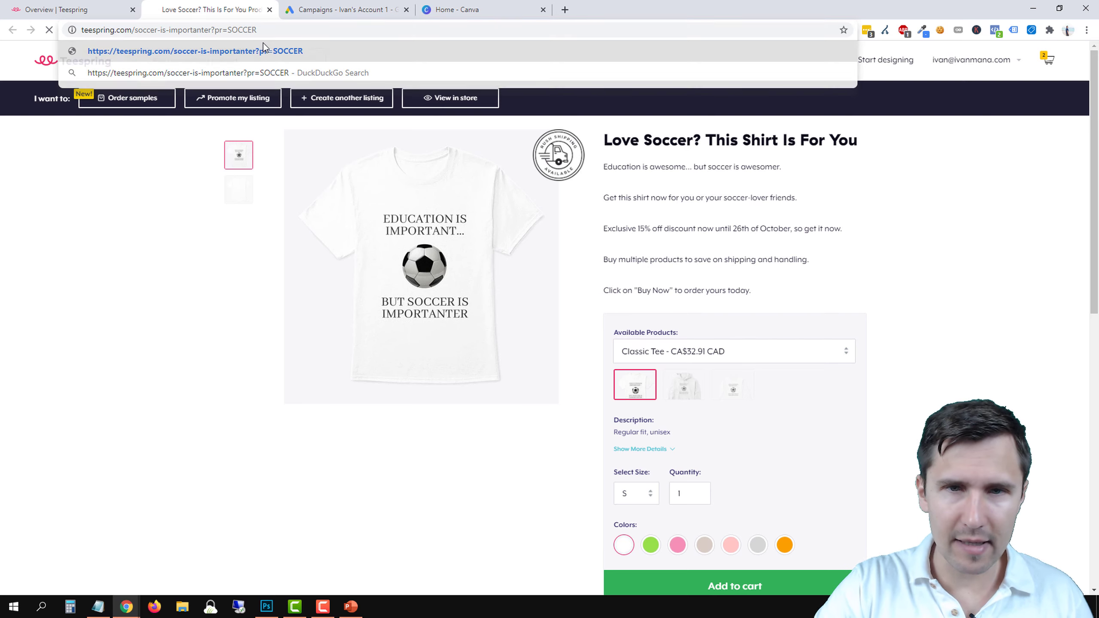
pyautogui.press('Return')
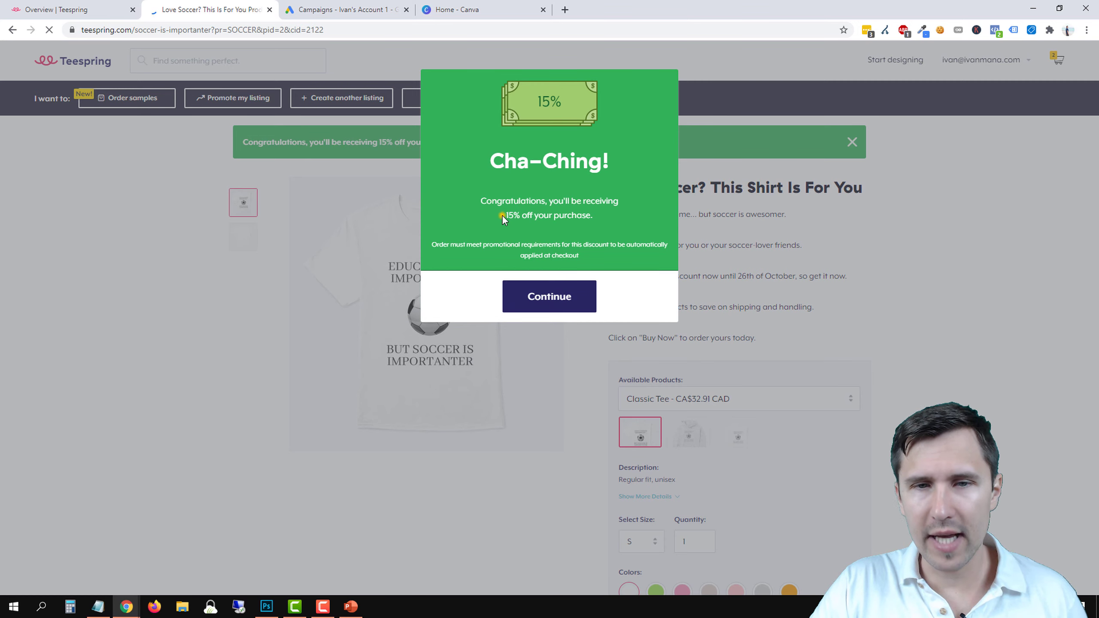
# Read and dismiss the discount message, and highlight the pr=SOCCER parameter in the page address.
pyautogui.tripleClick(503, 215)
pyautogui.click(559, 308)
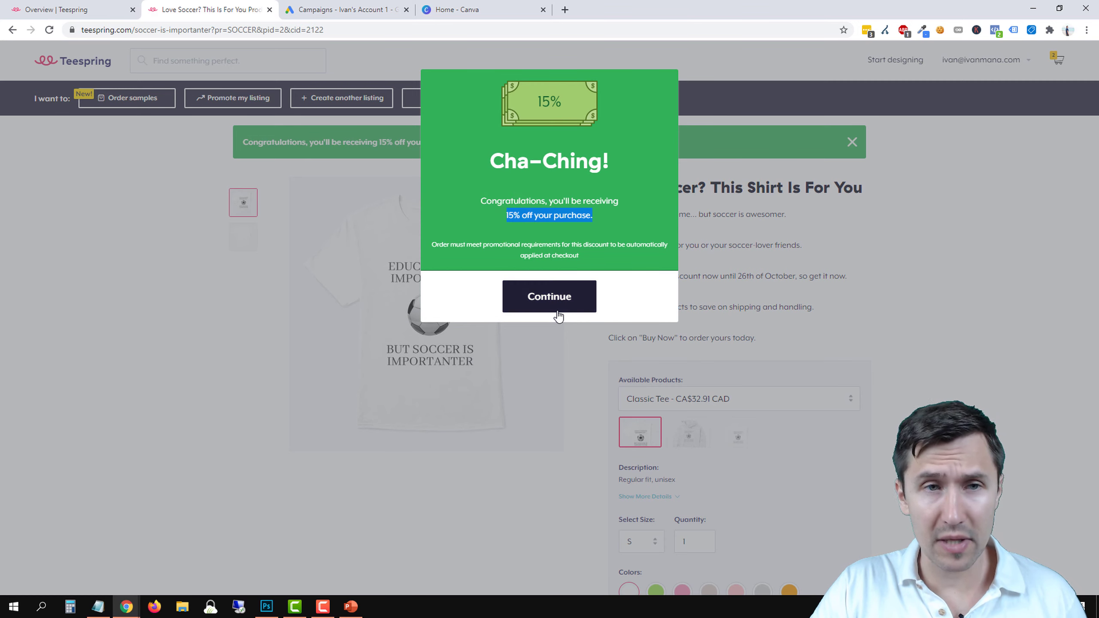
pyautogui.moveTo(215, 31); pyautogui.dragTo(254, 34)
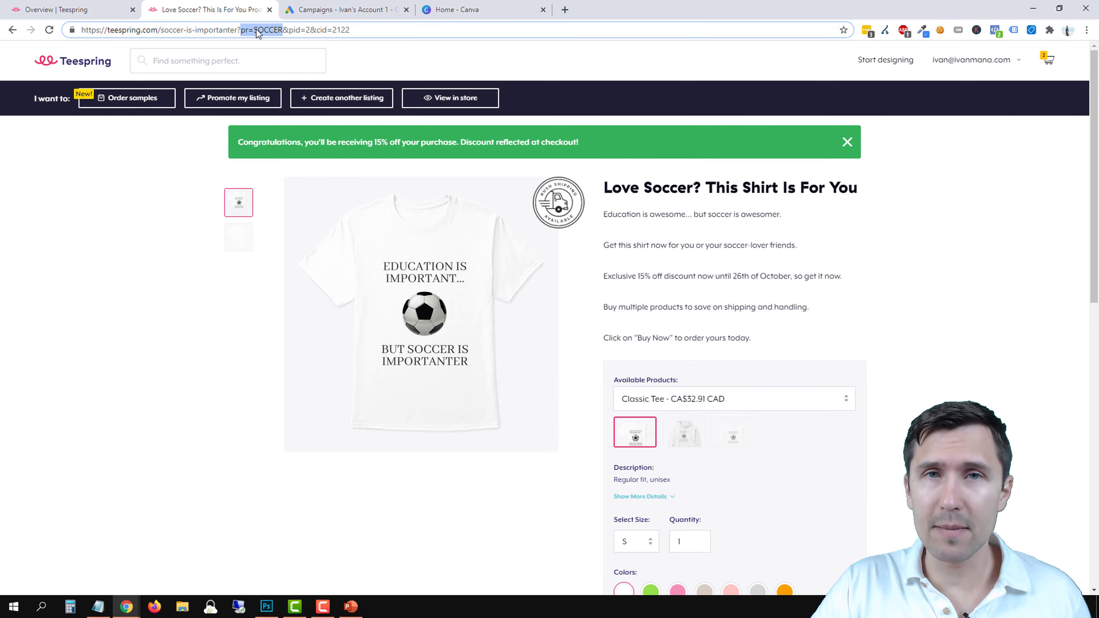
# Add one white Classic Tee in size S to the cart and go to the checkout.
pyautogui.scroll(-3, 334, 270)
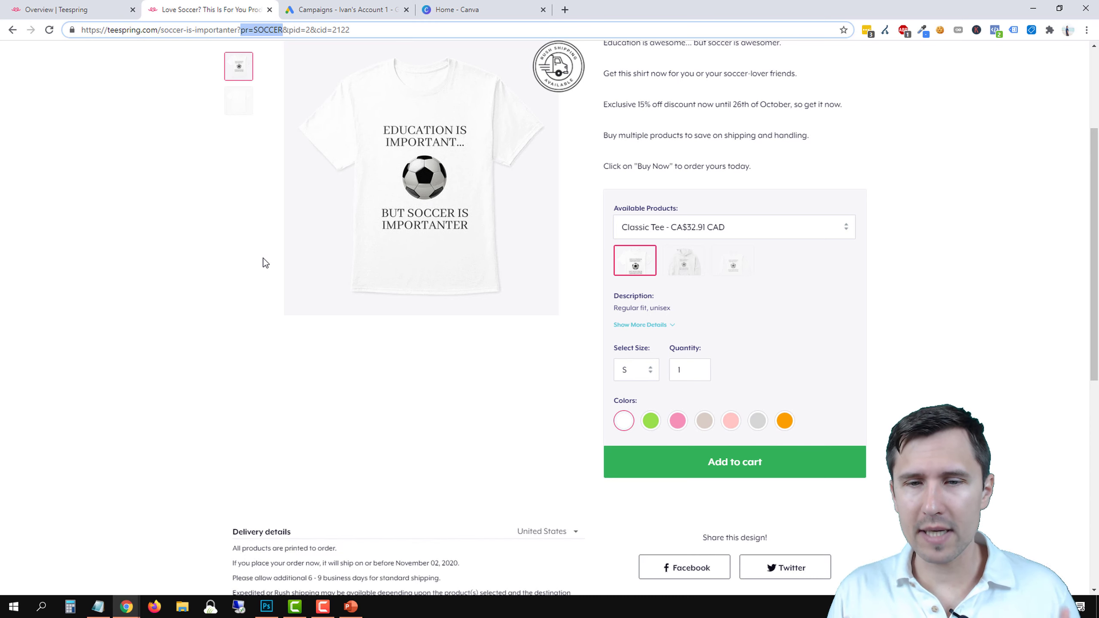
pyautogui.click(646, 475)
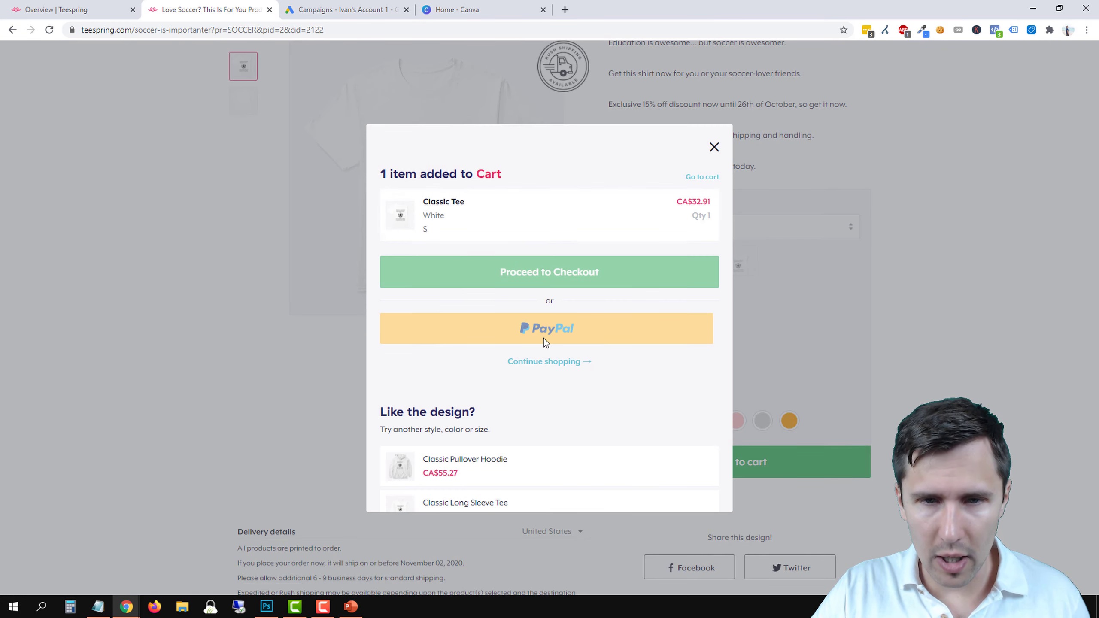
pyautogui.click(702, 178)
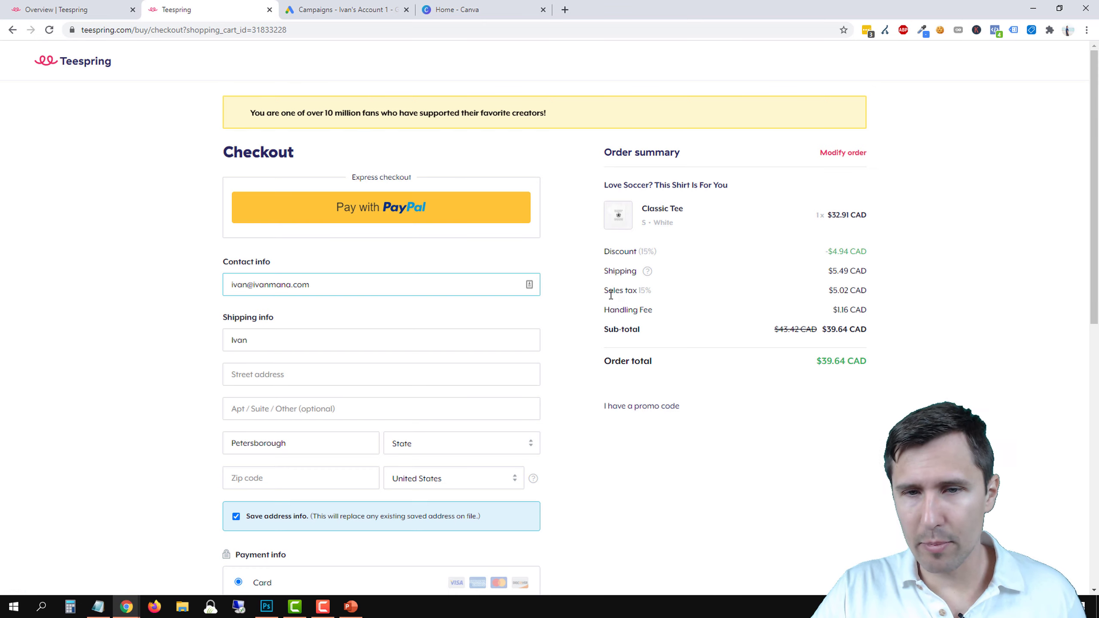
# Check the discount line in the order summary and the promo code applied to the order.
pyautogui.moveTo(604, 252); pyautogui.dragTo(863, 256)
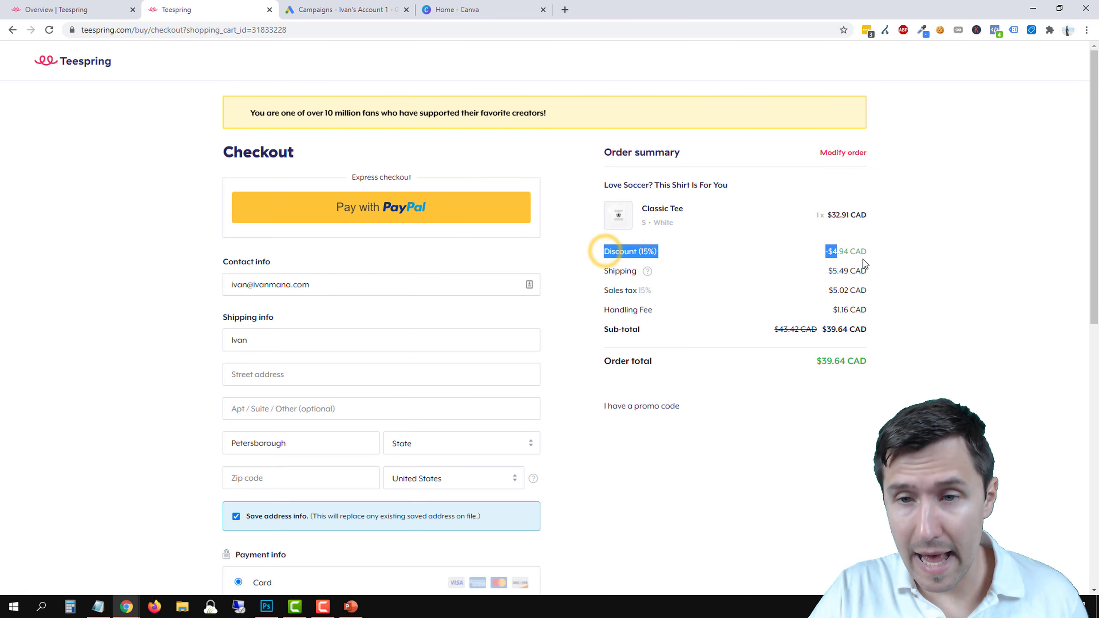
pyautogui.click(638, 413)
pyautogui.doubleClick(667, 428)
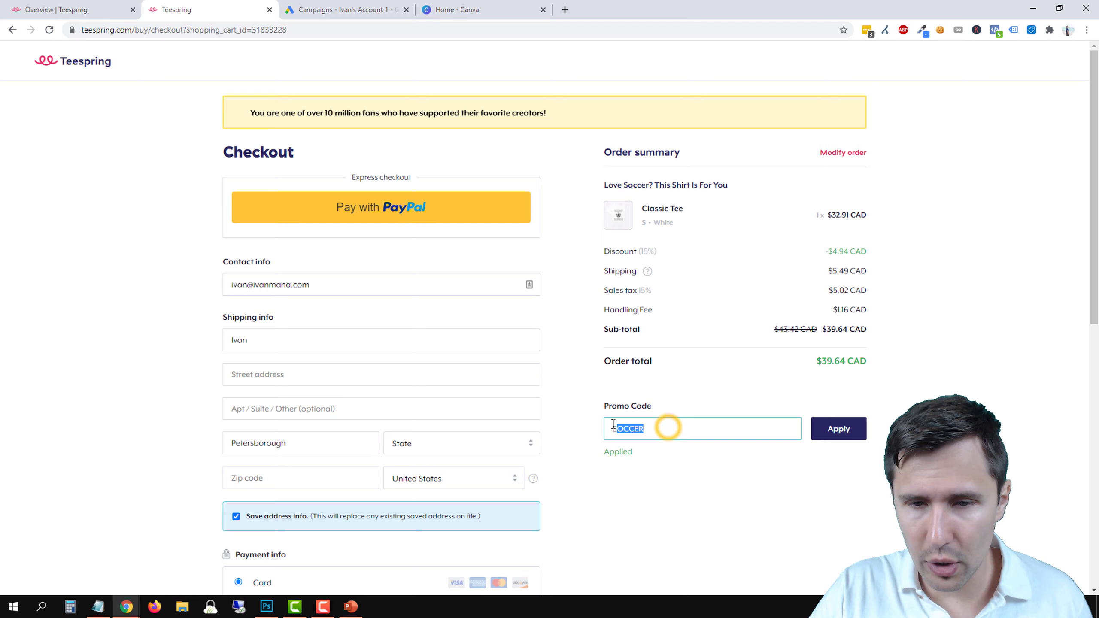
pyautogui.click(652, 431)
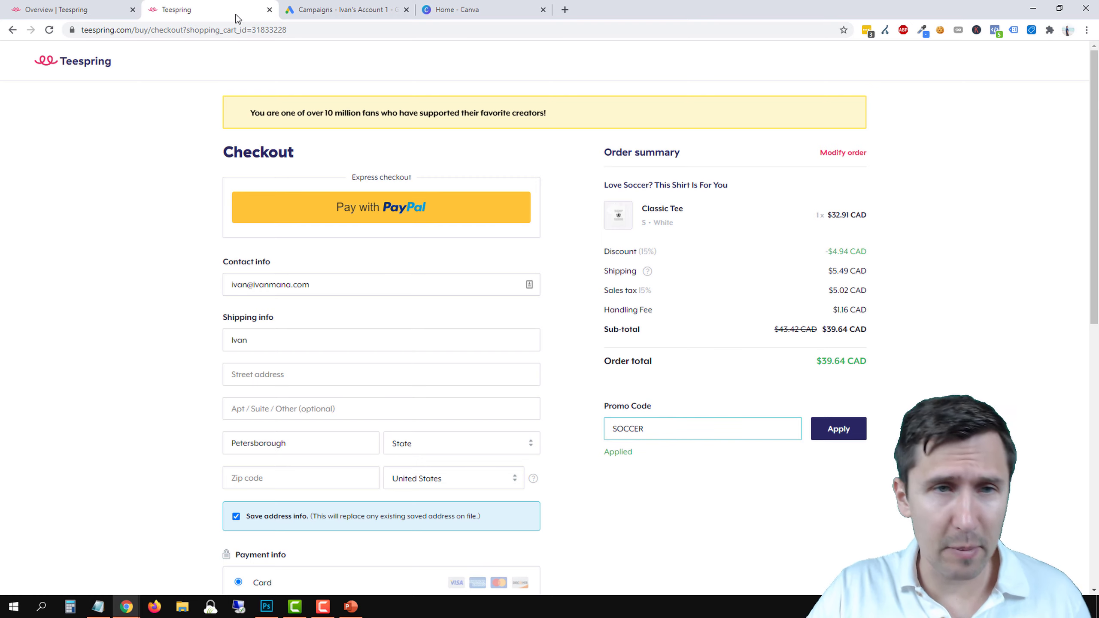
# Close the checkout page and open the settings of the Love Soccer? listing at its end date section.
pyautogui.click(270, 9)
pyautogui.click(73, 9)
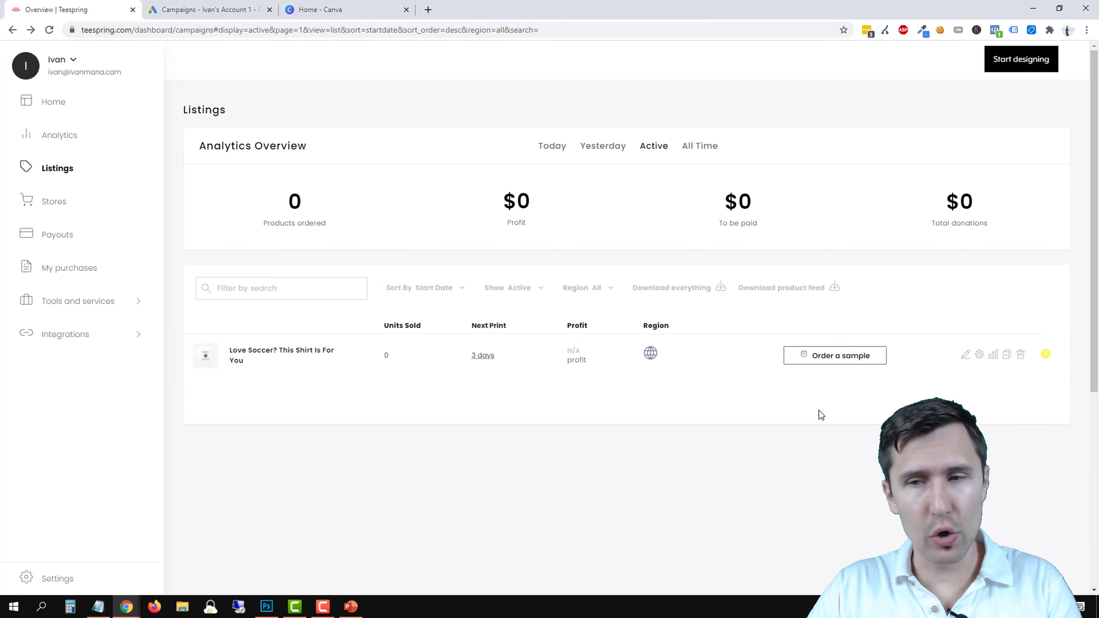
pyautogui.click(980, 356)
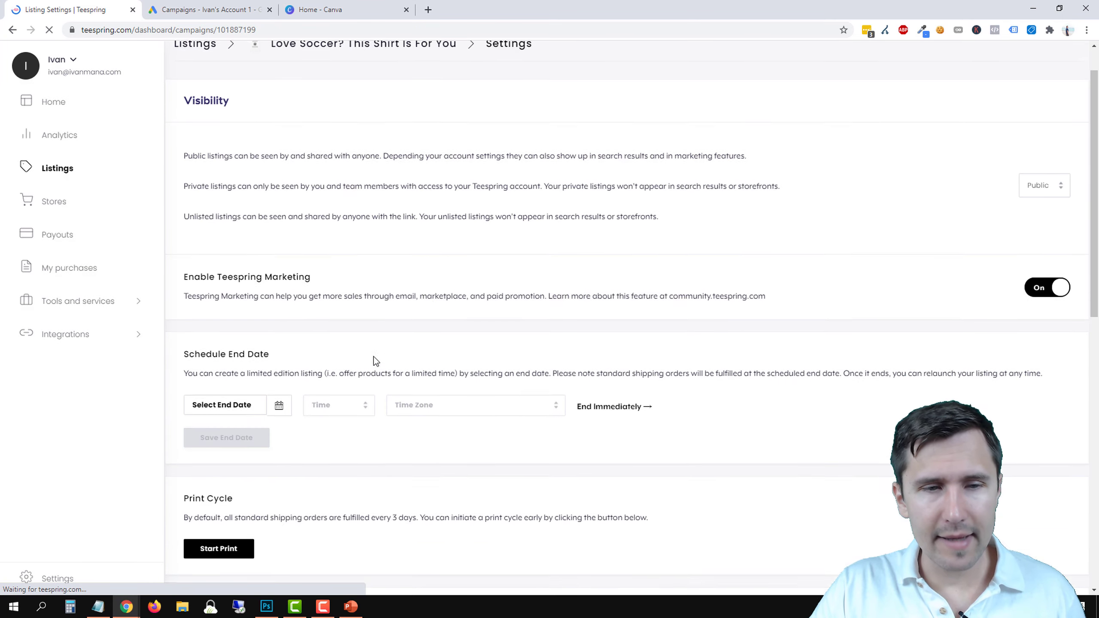
pyautogui.scroll(-1, 374, 357)
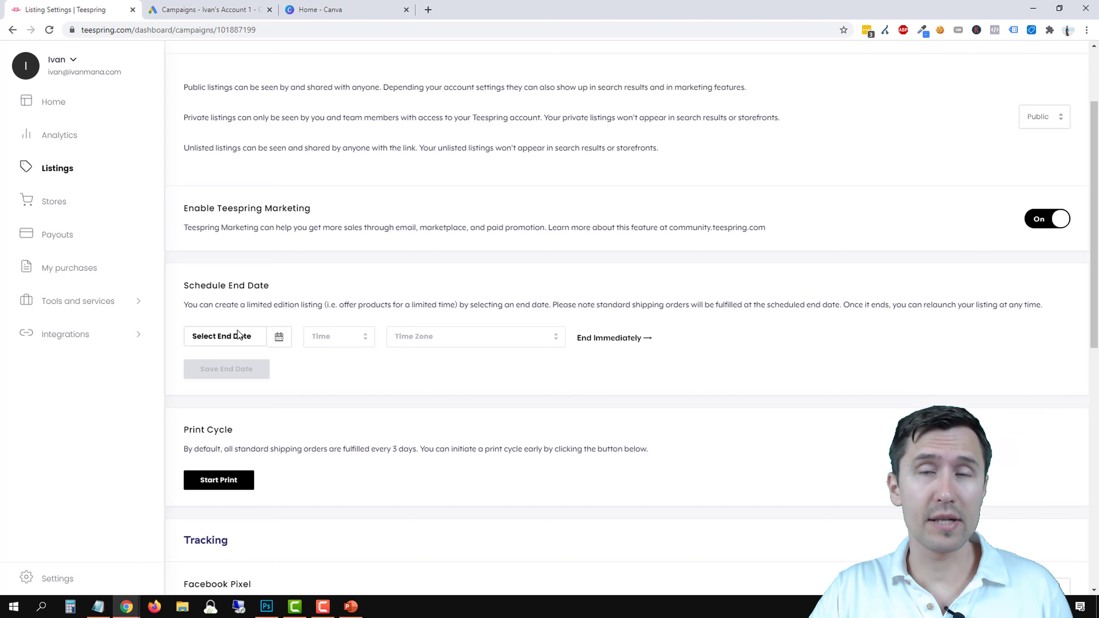
# Try to schedule the listing's end date for 2020-10-26 at 12:00pm, (GMT-05:00) Eastern Time (US & Canada).
pyautogui.click(238, 341)
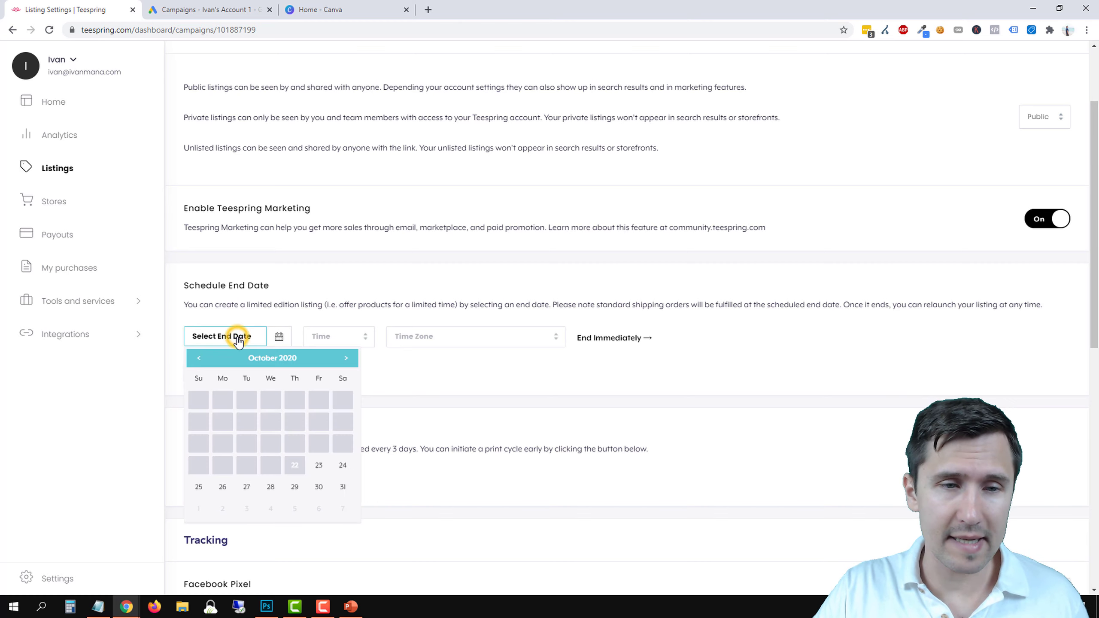
pyautogui.click(222, 486)
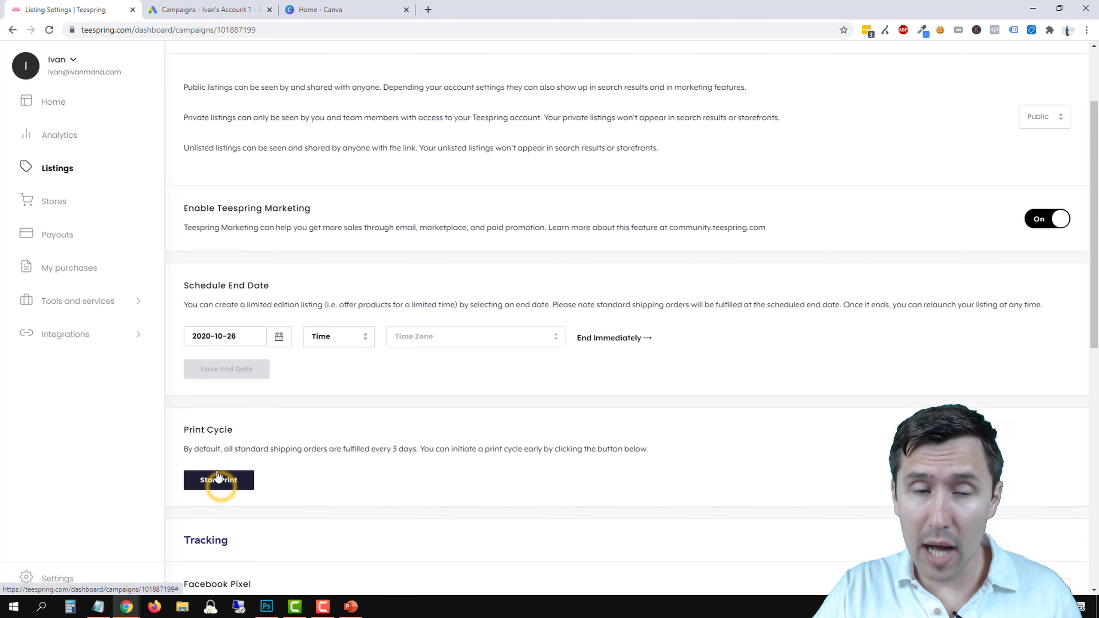
pyautogui.click(332, 339)
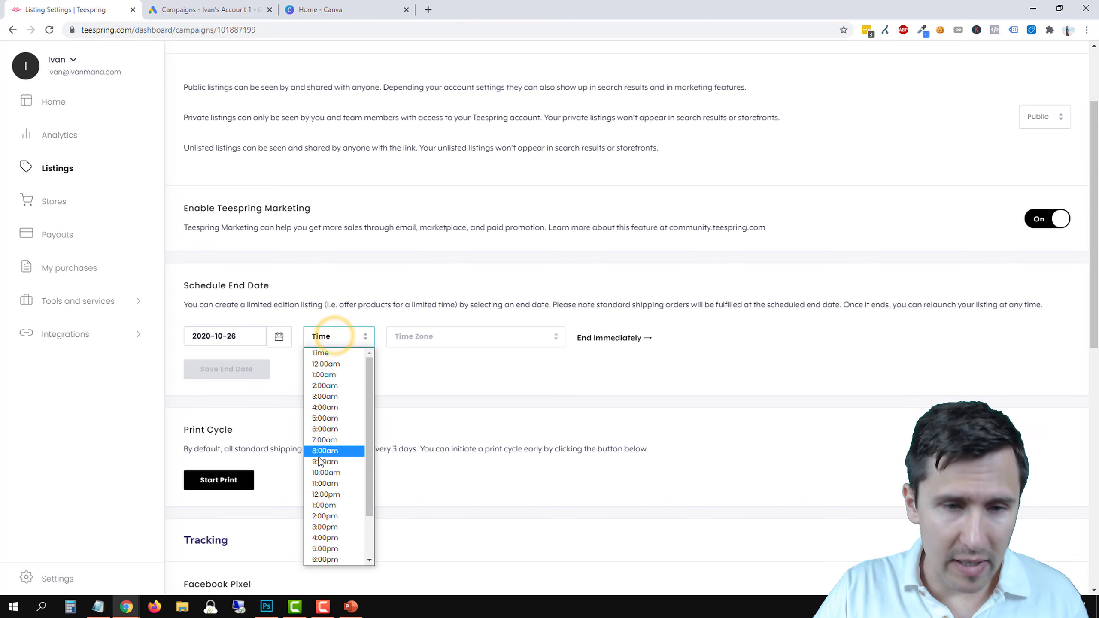
pyautogui.click(339, 495)
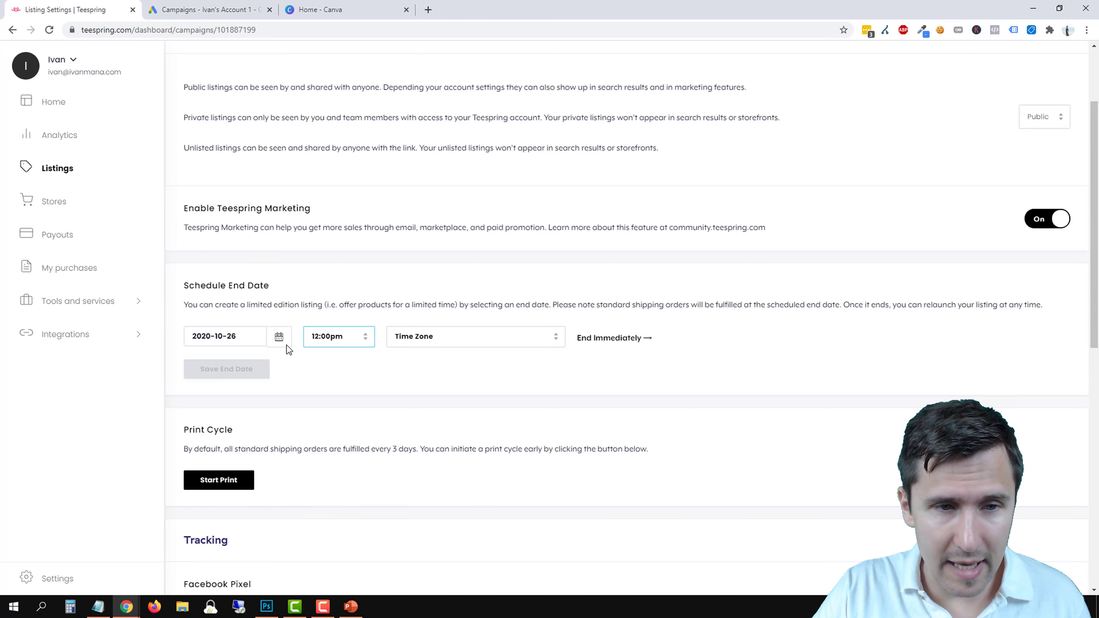
pyautogui.click(476, 339)
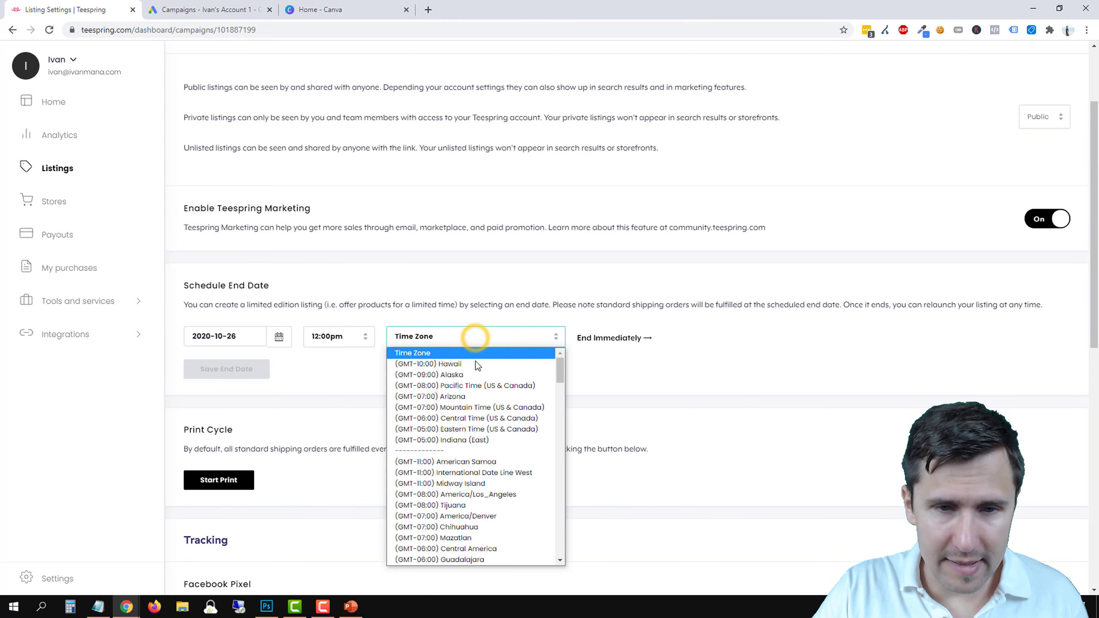
pyautogui.click(479, 428)
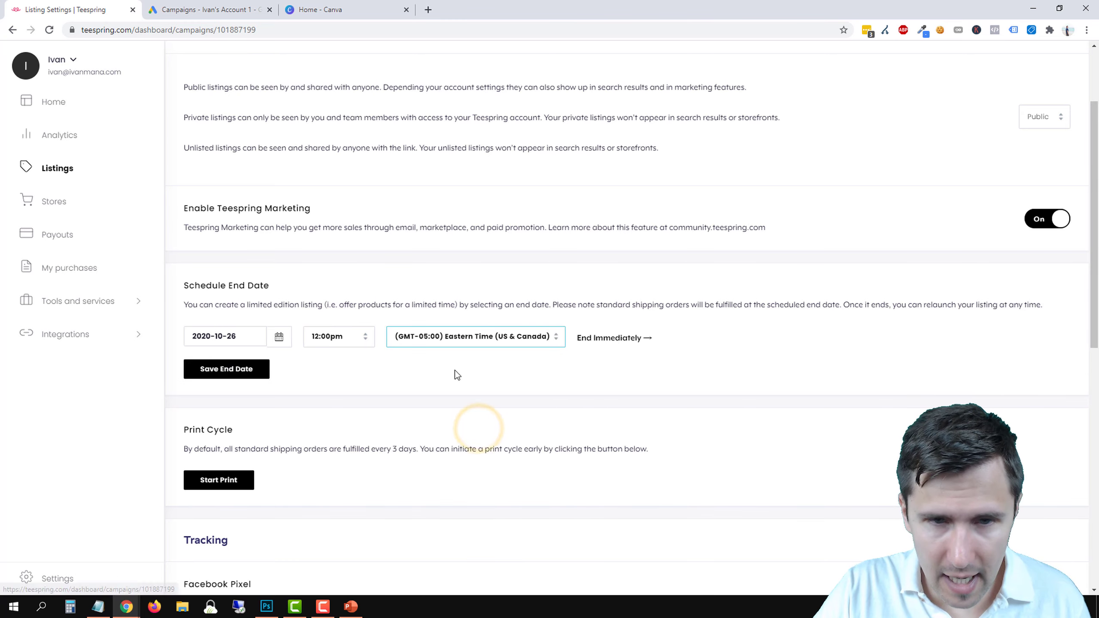
pyautogui.click(252, 370)
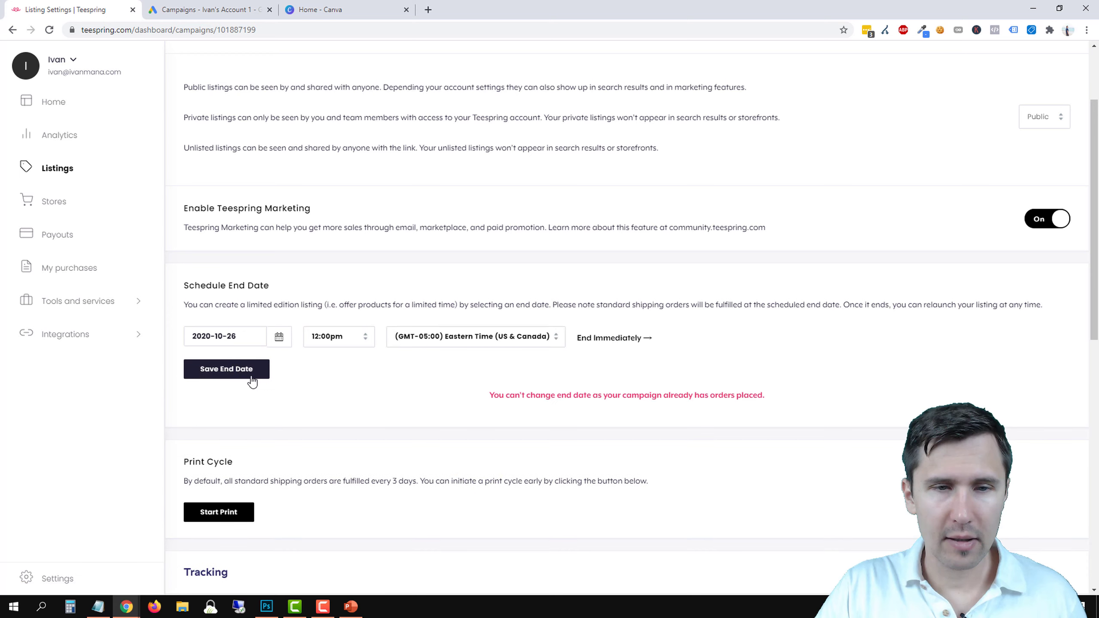
pyautogui.moveTo(511, 395); pyautogui.dragTo(749, 395)
pyautogui.click(430, 390)
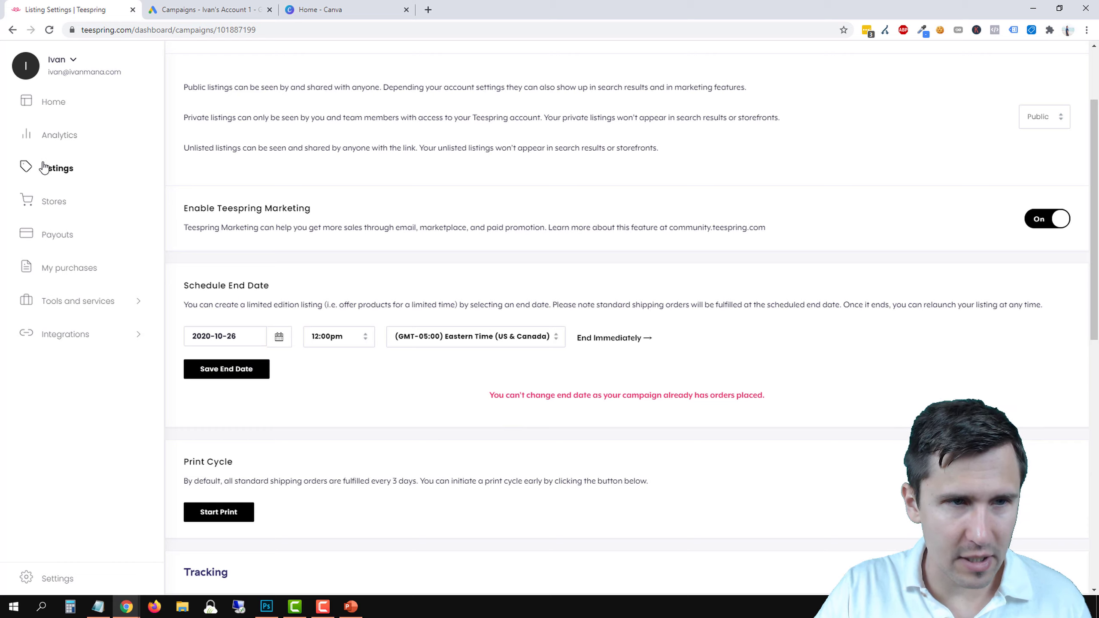
# Open the Listings overview in a new tab and switch to it.
pyautogui.rightClick(85, 171)
pyautogui.click(87, 183)
pyautogui.click(199, 5)
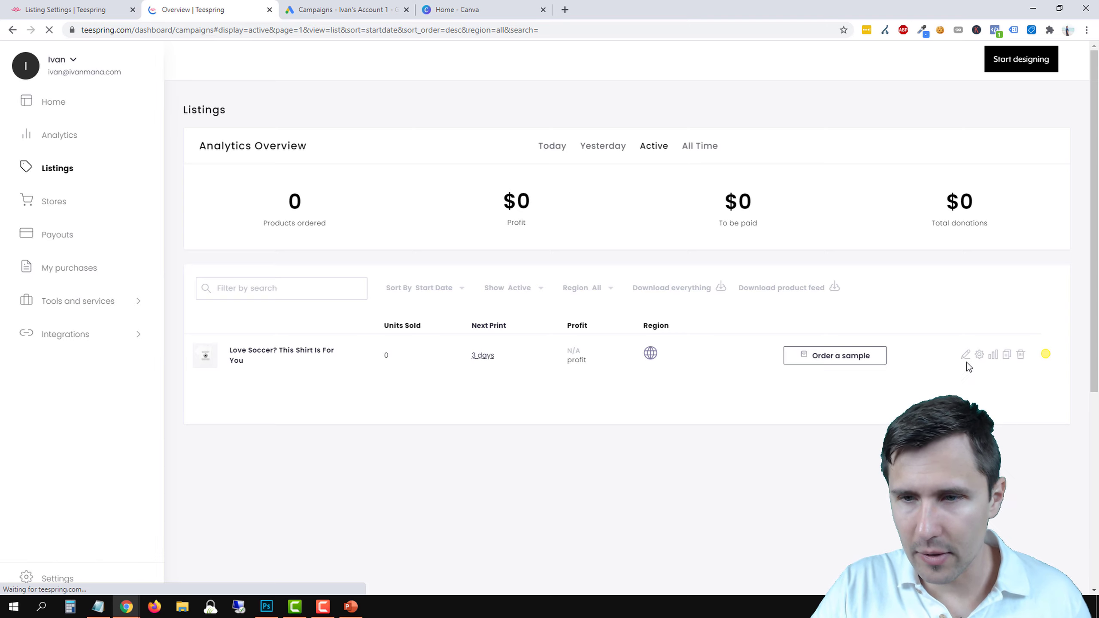
# Open the "Love Soccer? This Shirt Is For You" listing page and remove the Classic Tee from the shopping cart.
pyautogui.click(266, 353)
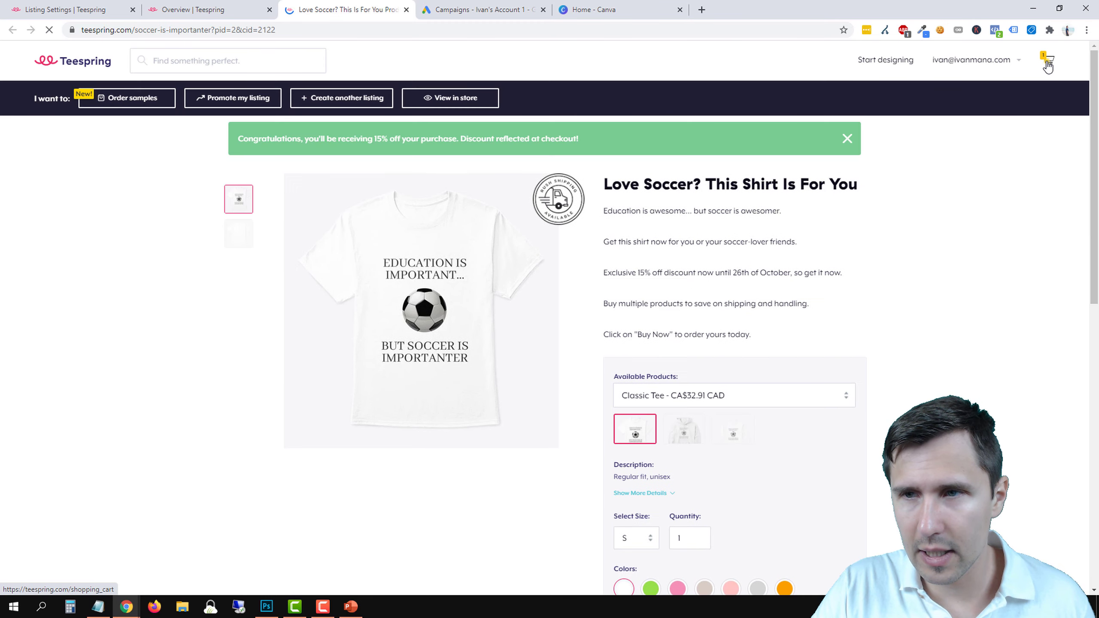
pyautogui.click(1048, 63)
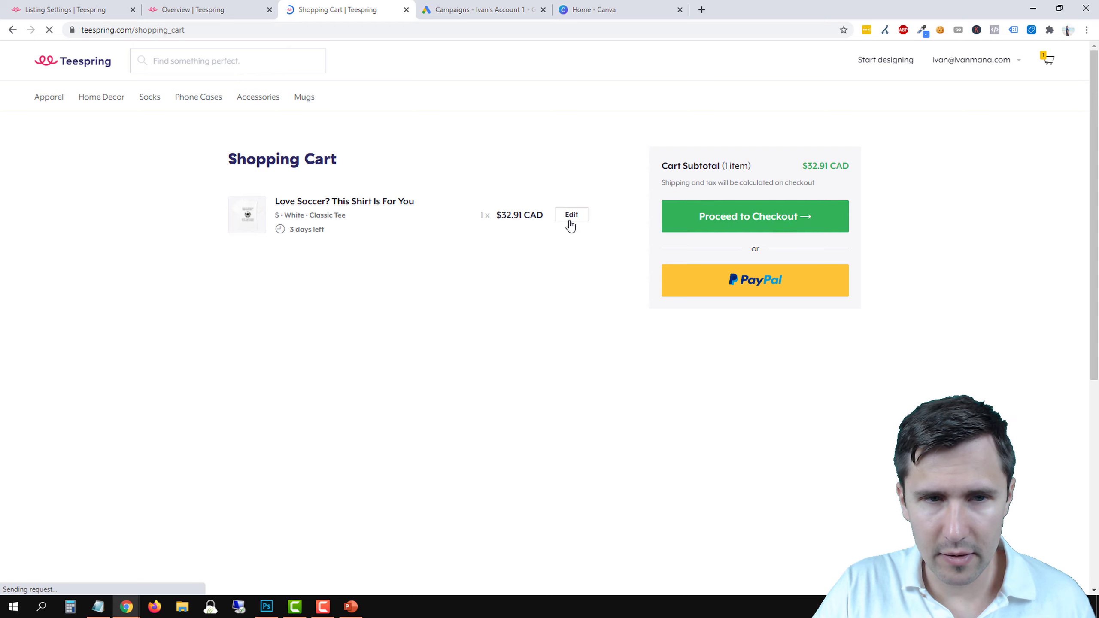
pyautogui.click(572, 219)
pyautogui.click(571, 216)
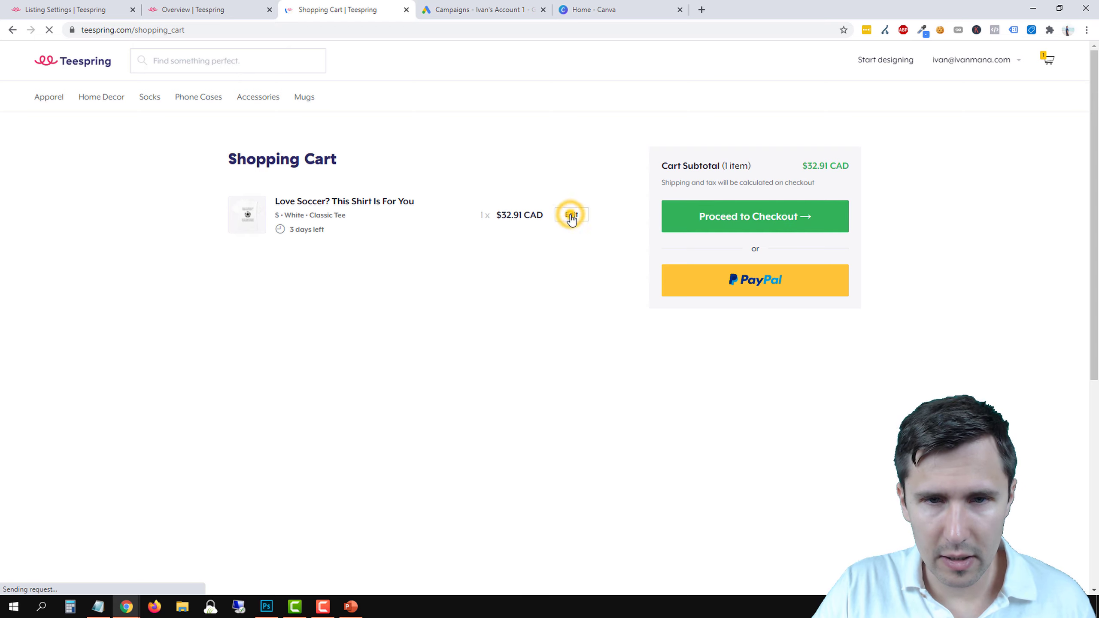
pyautogui.click(571, 217)
pyautogui.click(563, 259)
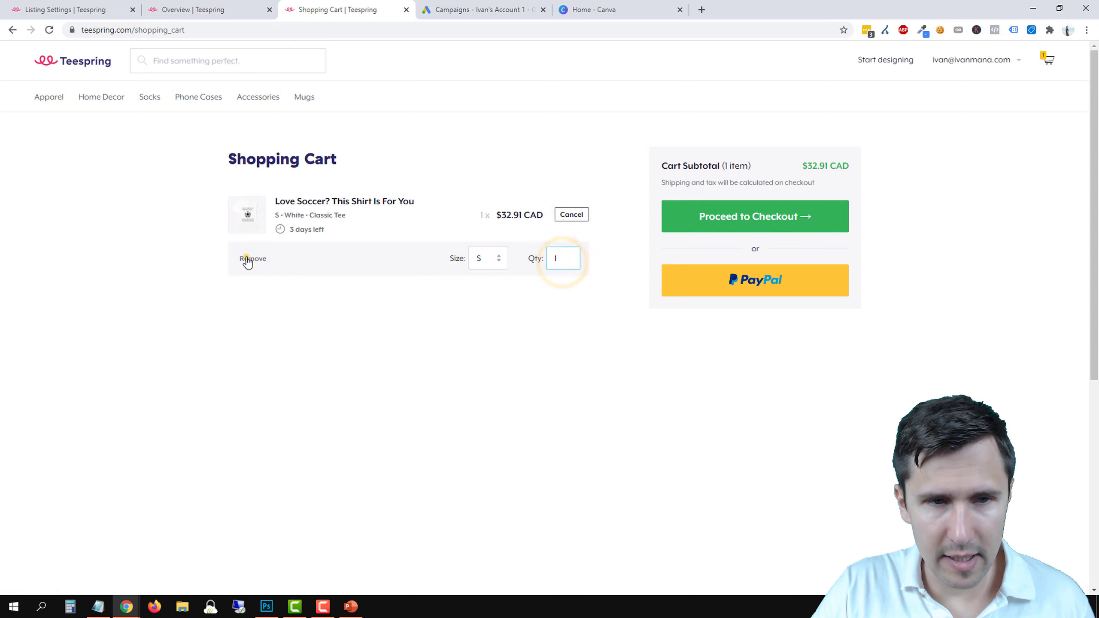
pyautogui.click(249, 258)
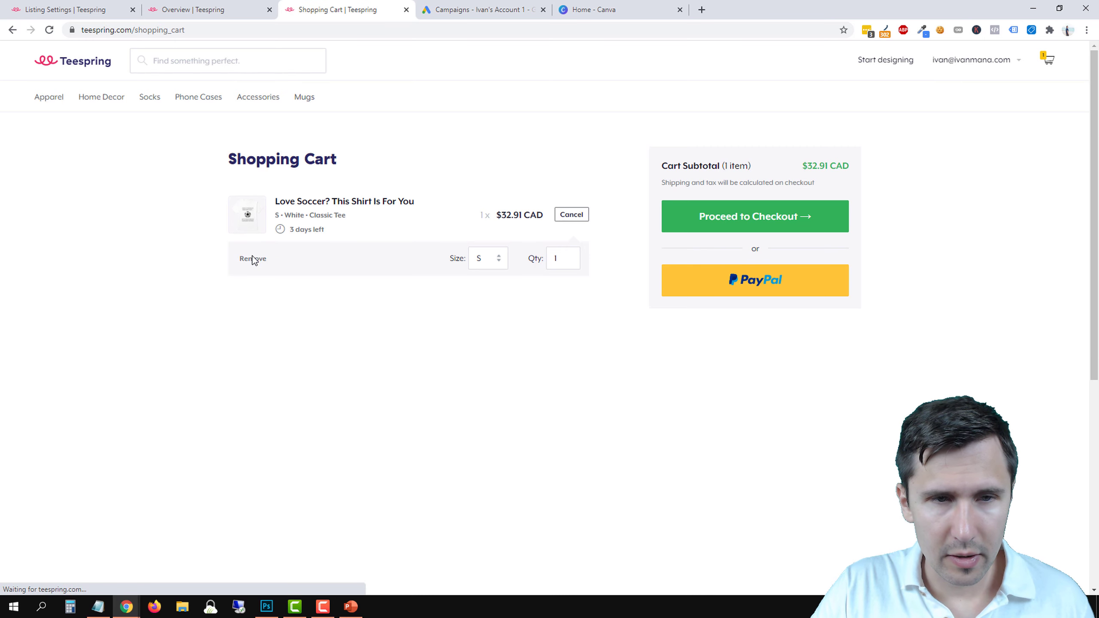
# Save the listing's scheduled end date as 2020-10-26 at 12:00pm, Eastern Time (US & Canada), in its listing settings.
pyautogui.click(35, 6)
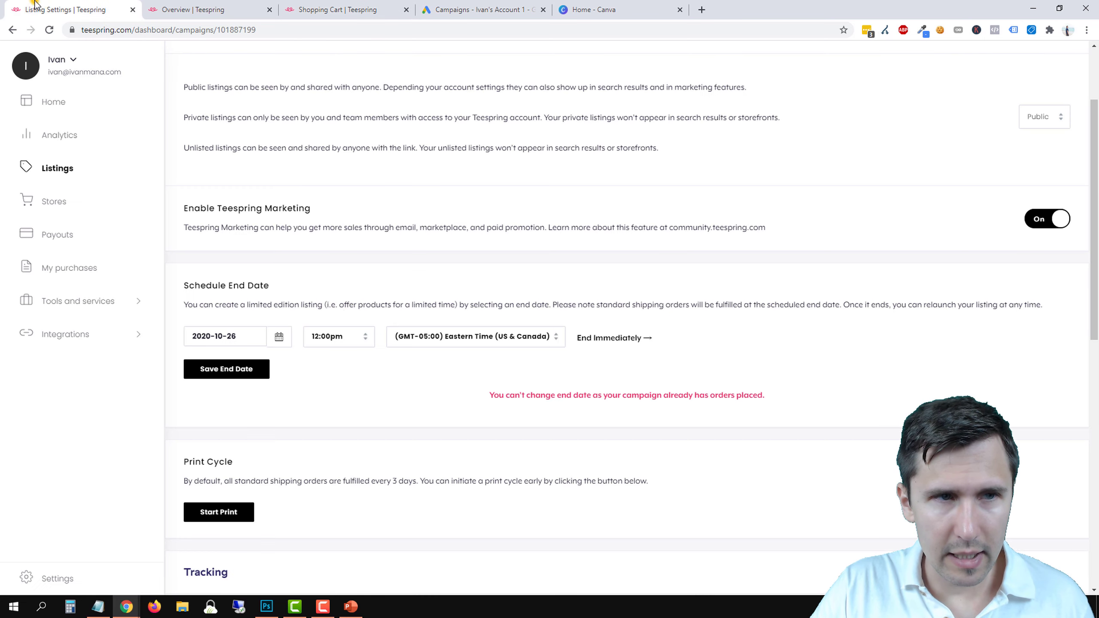
pyautogui.click(258, 375)
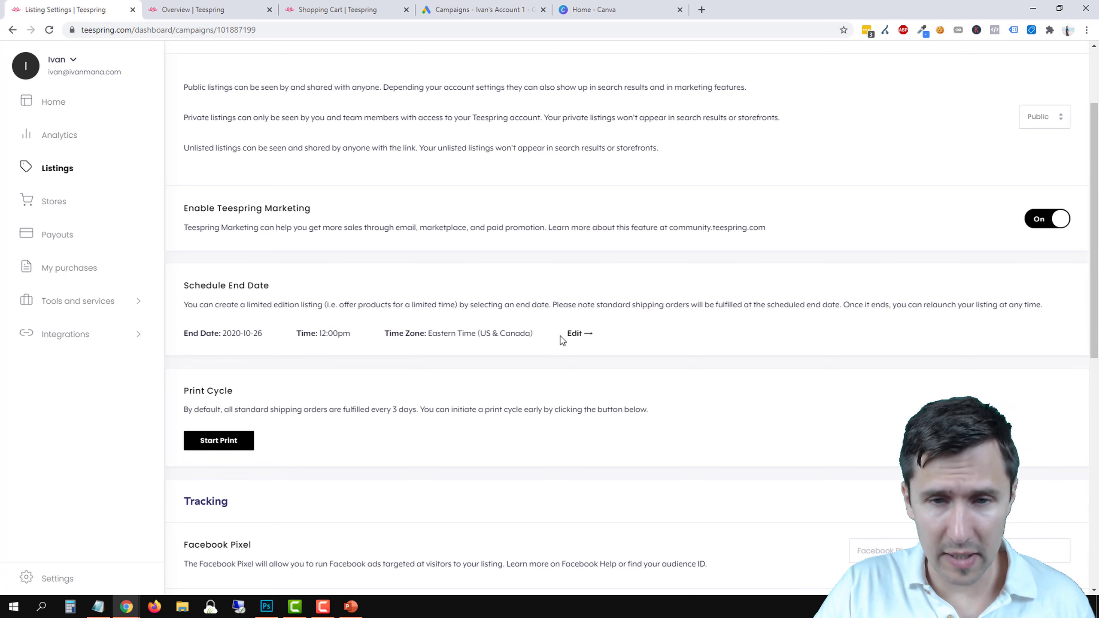
pyautogui.click(574, 334)
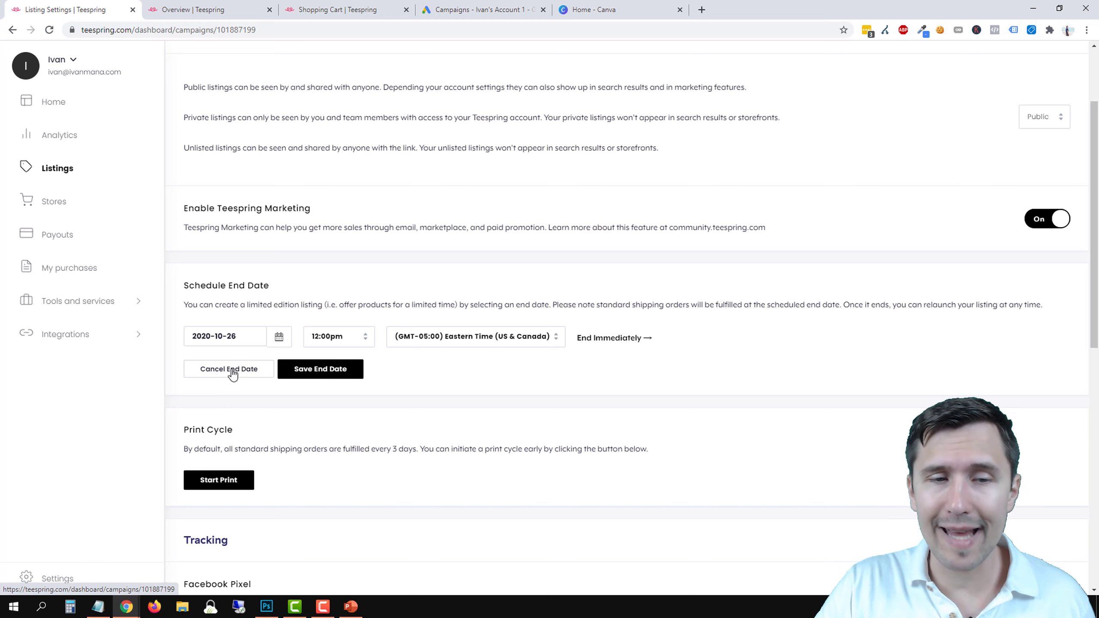
pyautogui.click(321, 369)
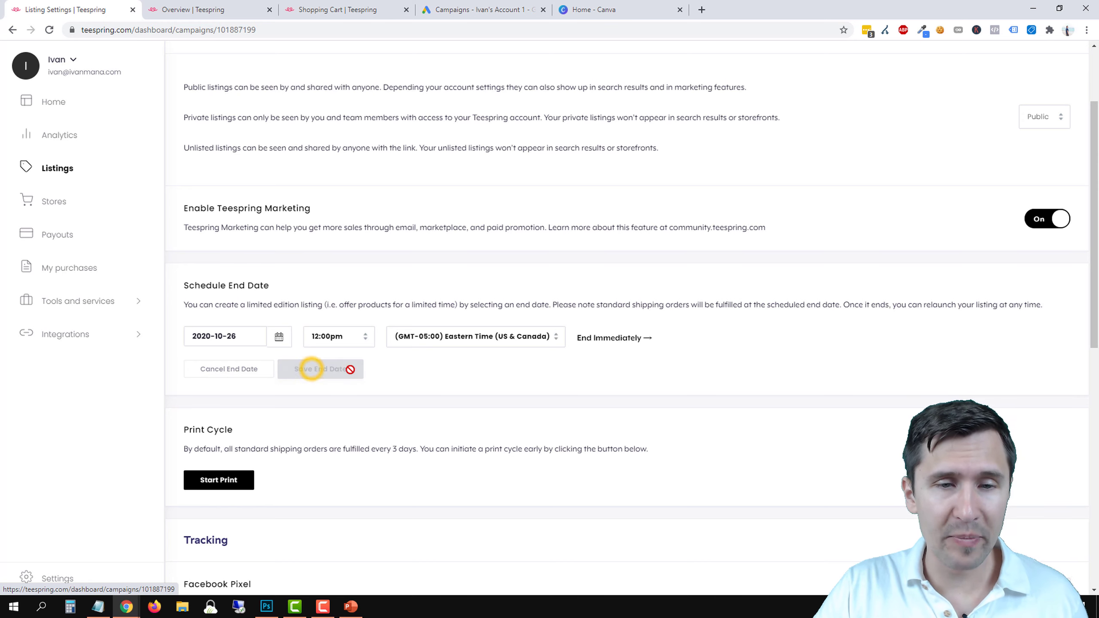
# Open the public page of the soccer shirt from the listings overview in a separate browser tab.
pyautogui.click(193, 5)
pyautogui.click(338, 9)
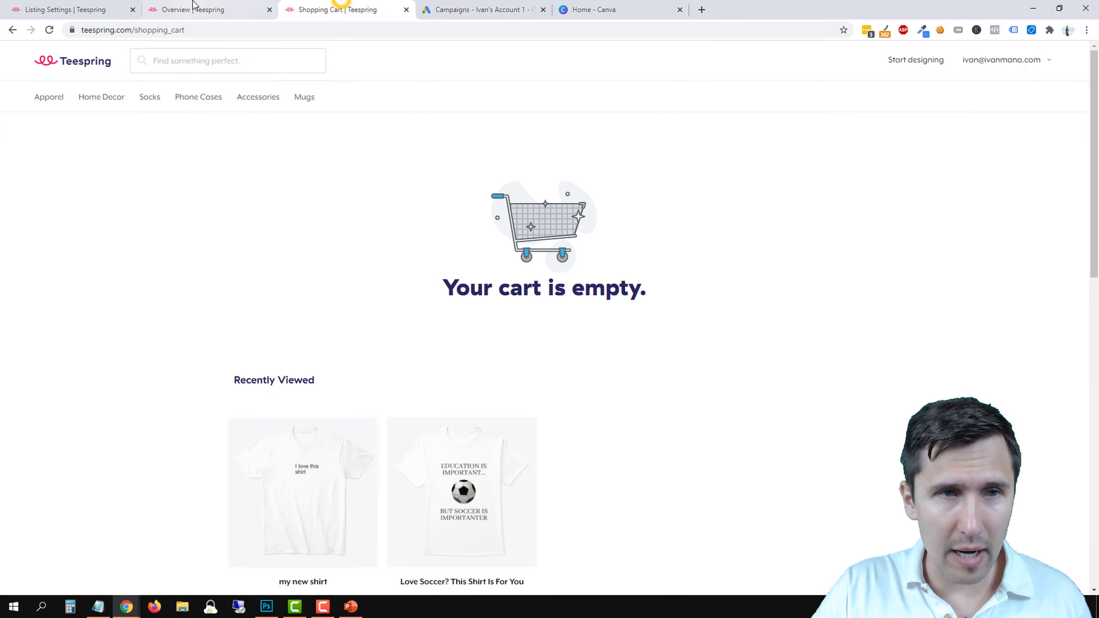
pyautogui.click(193, 9)
pyautogui.rightClick(278, 358)
pyautogui.click(297, 356)
pyautogui.click(328, 9)
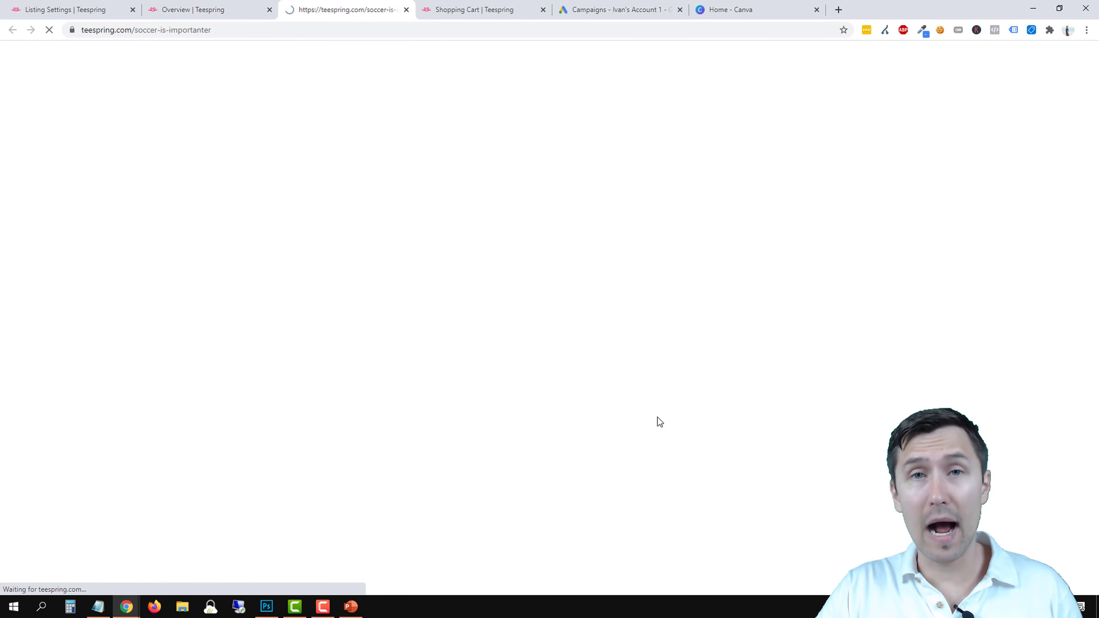
# Examine the availability countdown and the limited-time discount wording on the soccer shirt's page.
pyautogui.scroll(-5, 685, 422)
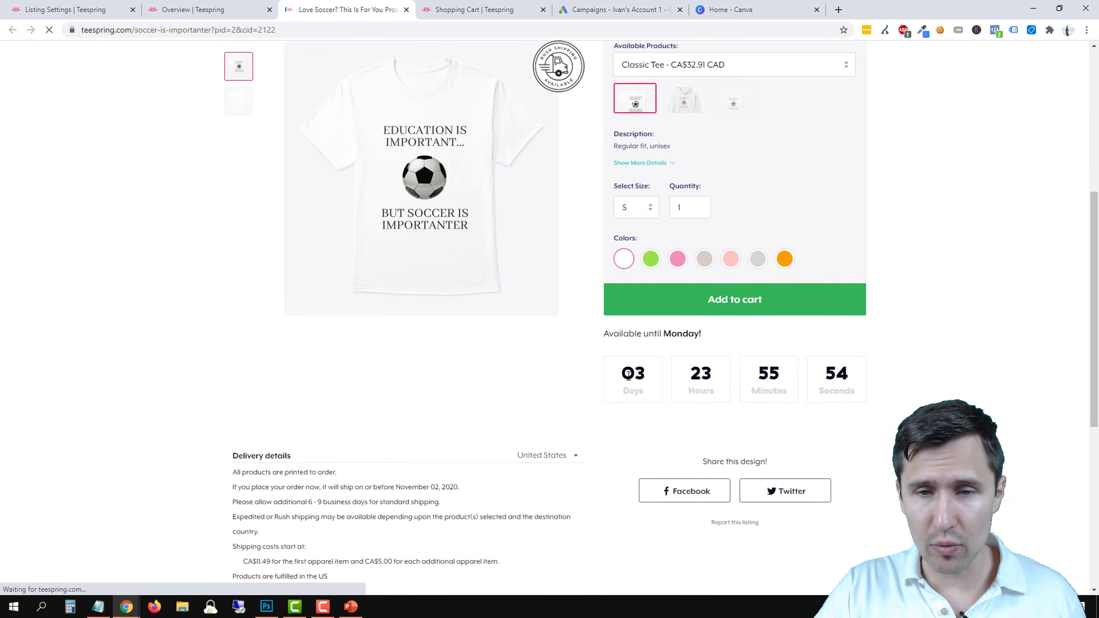
pyautogui.moveTo(625, 373); pyautogui.dragTo(844, 387)
pyautogui.click(717, 380)
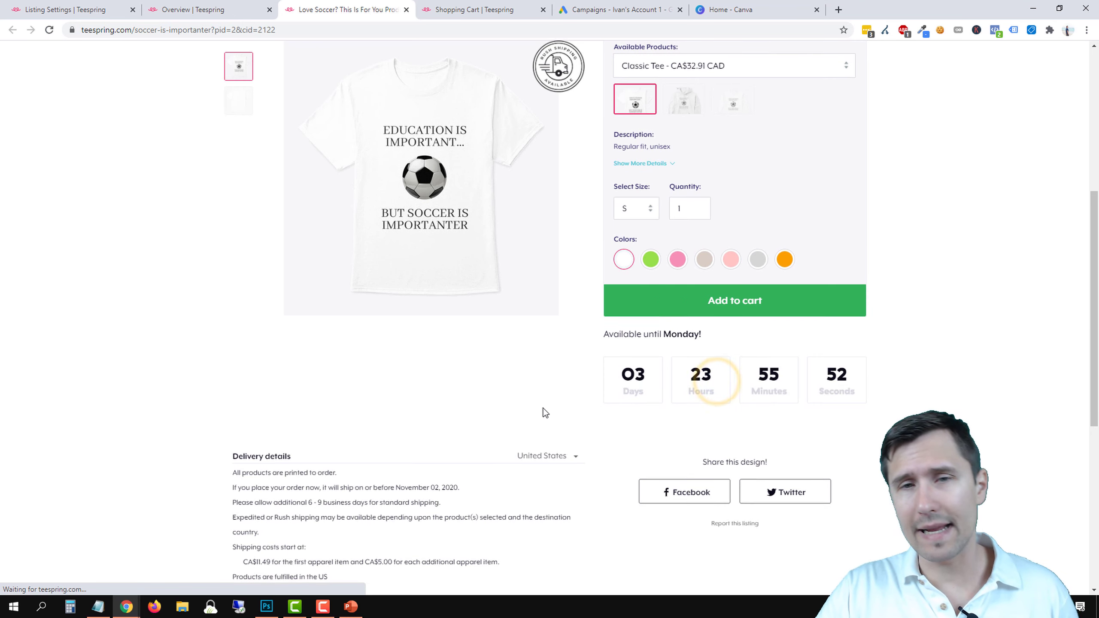
pyautogui.scroll(5, 520, 394)
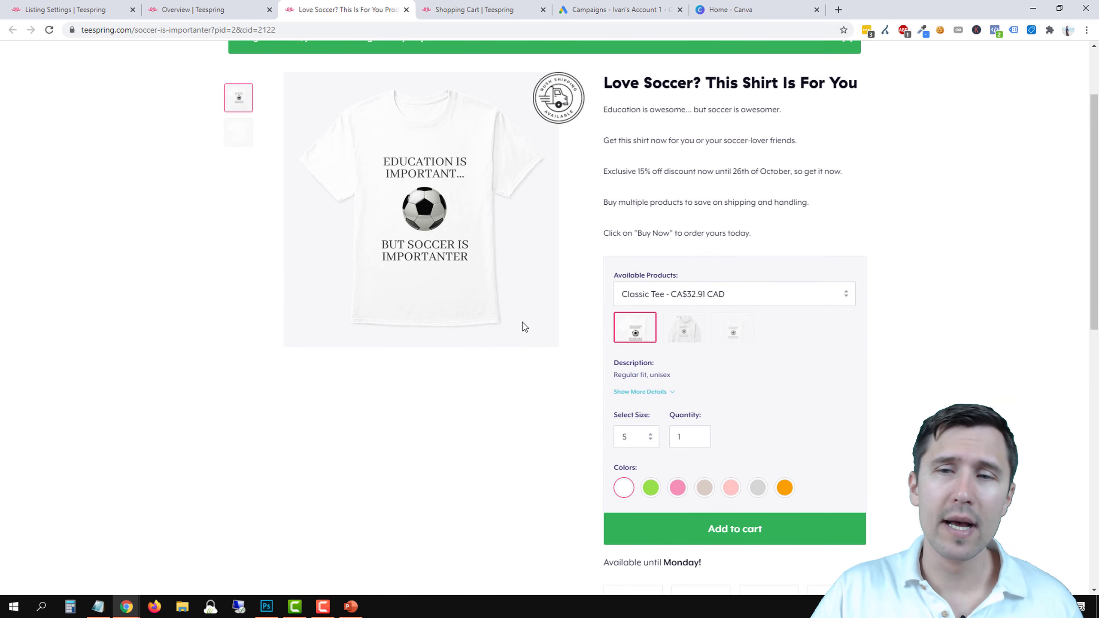
pyautogui.moveTo(614, 173); pyautogui.dragTo(776, 173)
pyautogui.scroll(-5, 502, 329)
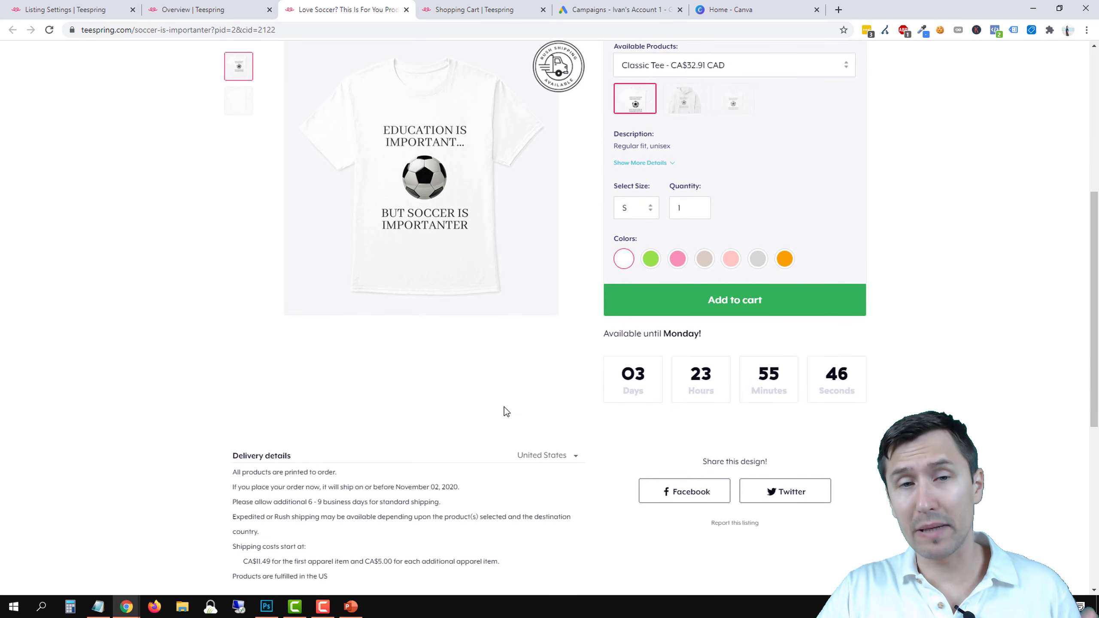
pyautogui.scroll(4, 504, 407)
pyautogui.scroll(3, 514, 413)
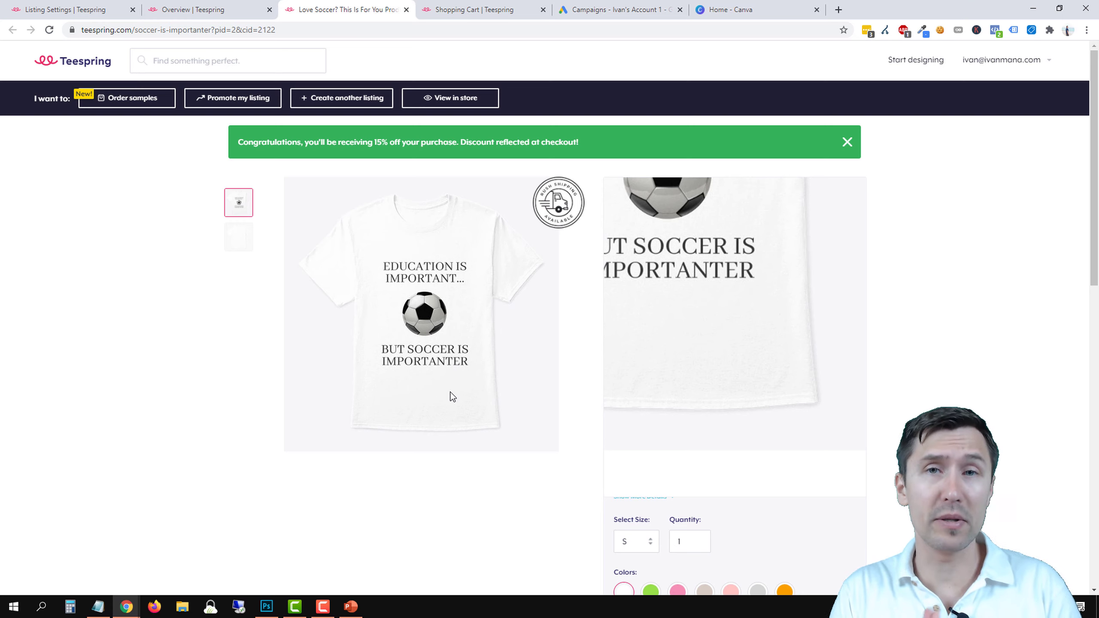
# Close the product page, shopping cart and listings overview, and return to the listing settings.
pyautogui.click(407, 9)
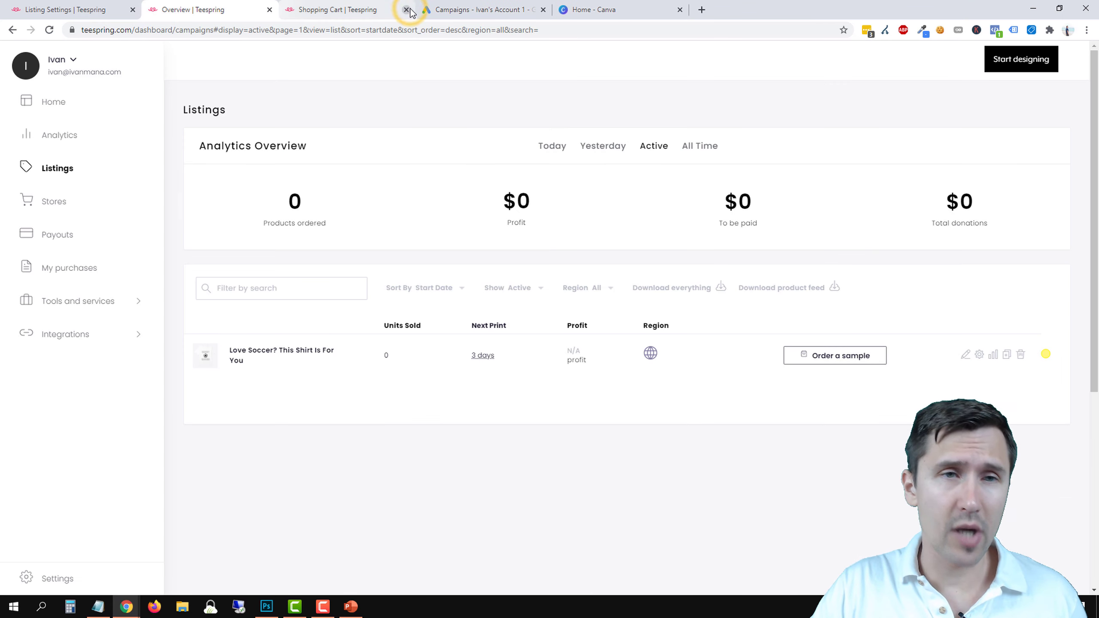
pyautogui.click(409, 9)
pyautogui.click(270, 9)
pyautogui.click(88, 9)
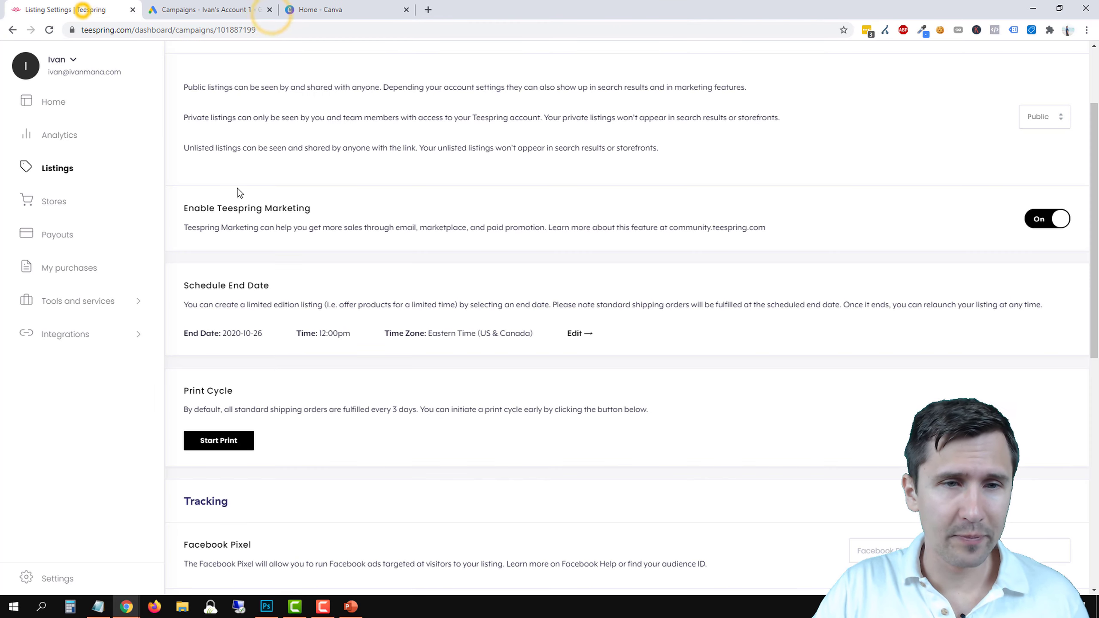
# Switch to PowerPoint and add a bold "+" after "Create a limited-time offer + promotion code" on the Our Steps slide.
pyautogui.click(349, 608)
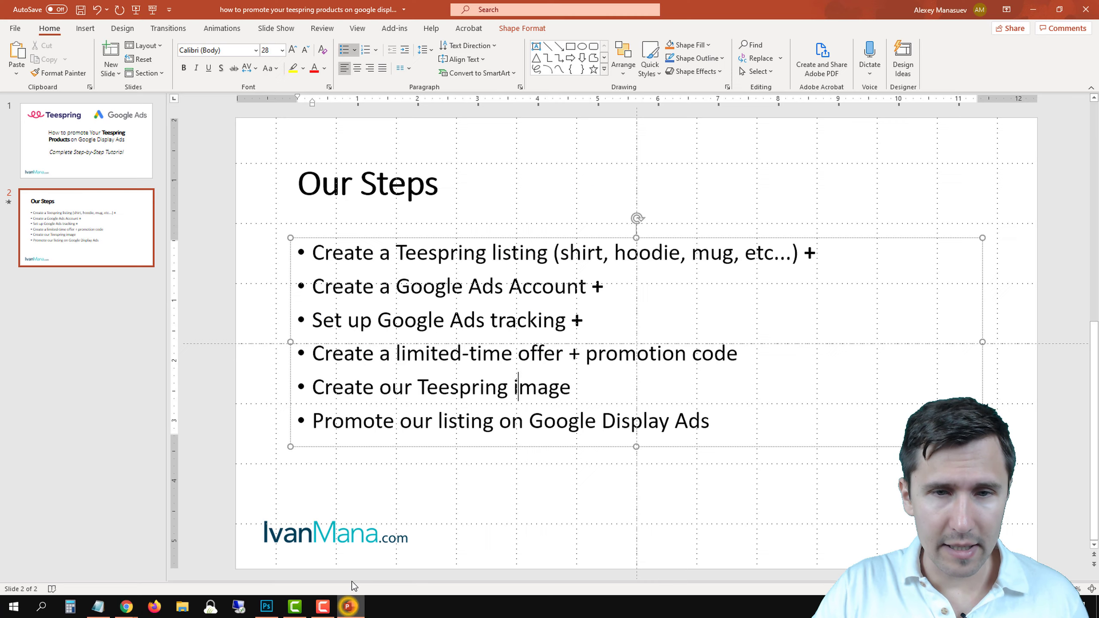
pyautogui.click(760, 348)
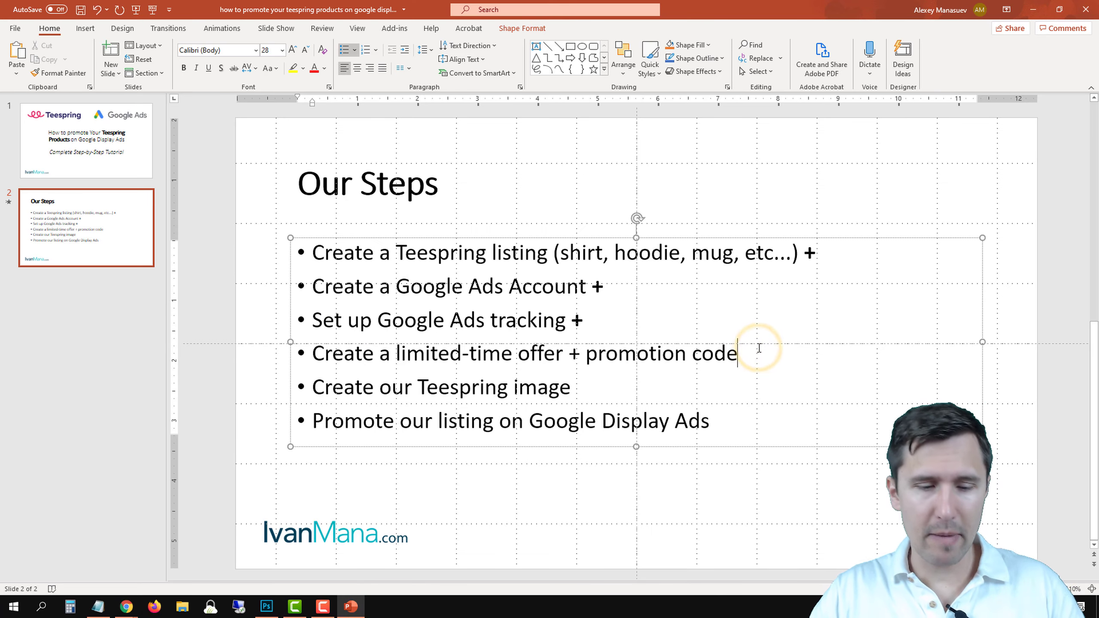
pyautogui.write('+')
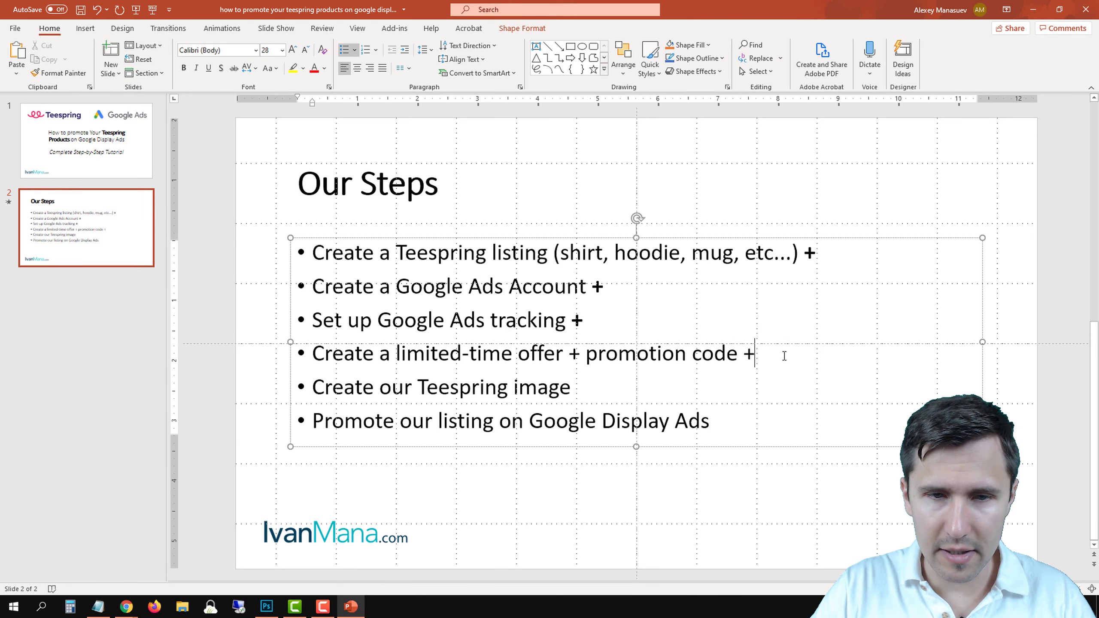
pyautogui.doubleClick(764, 357)
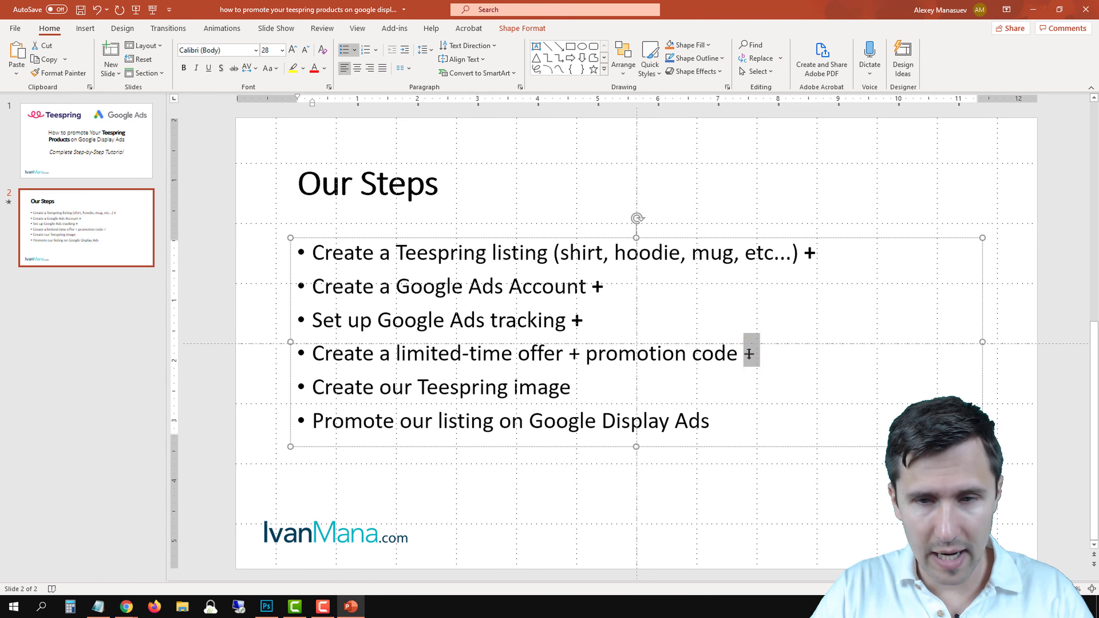
pyautogui.hotkey('ctrl', 'b')
# Switch to Chrome, go to the Teespring listings and open the soccer shirt's product page in its own tab.
pyautogui.moveTo(126, 607)
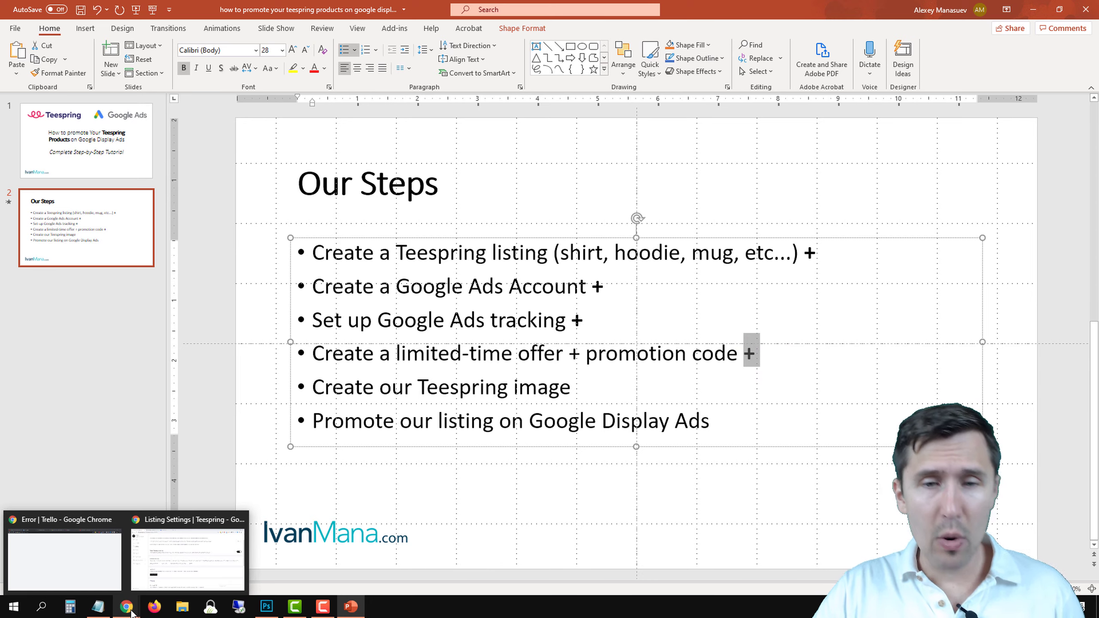
pyautogui.click(163, 565)
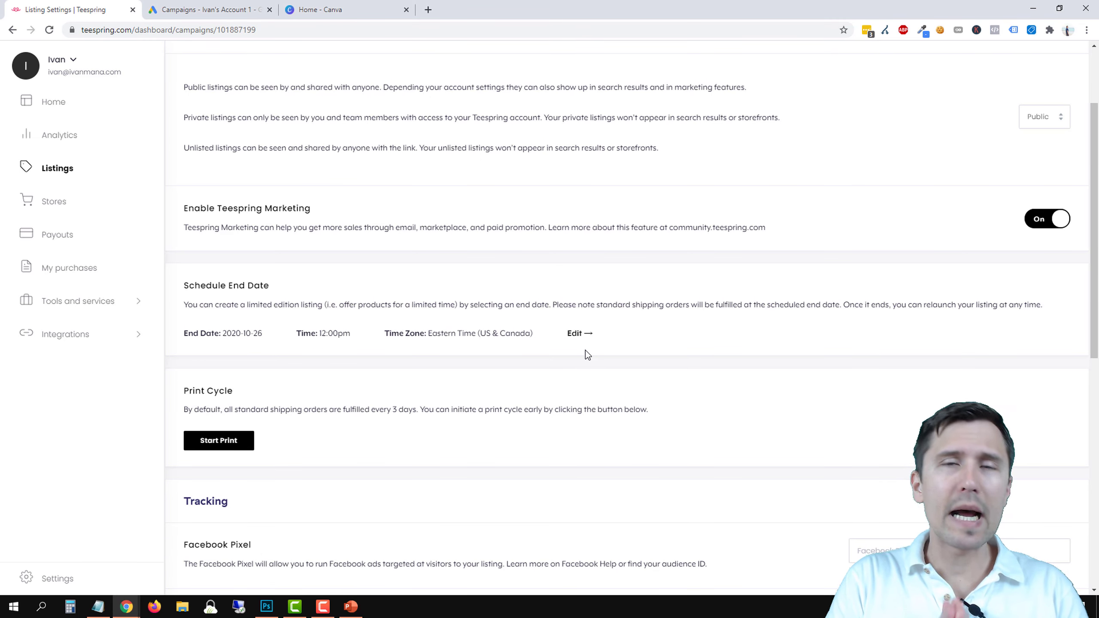
pyautogui.scroll(3, 456, 310)
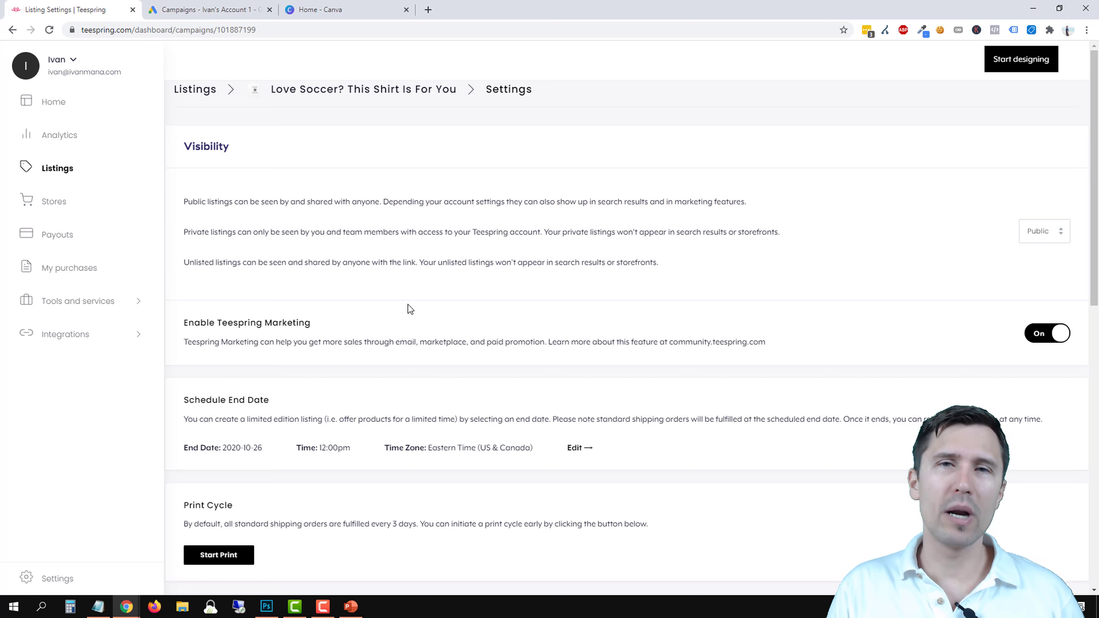
pyautogui.click(65, 171)
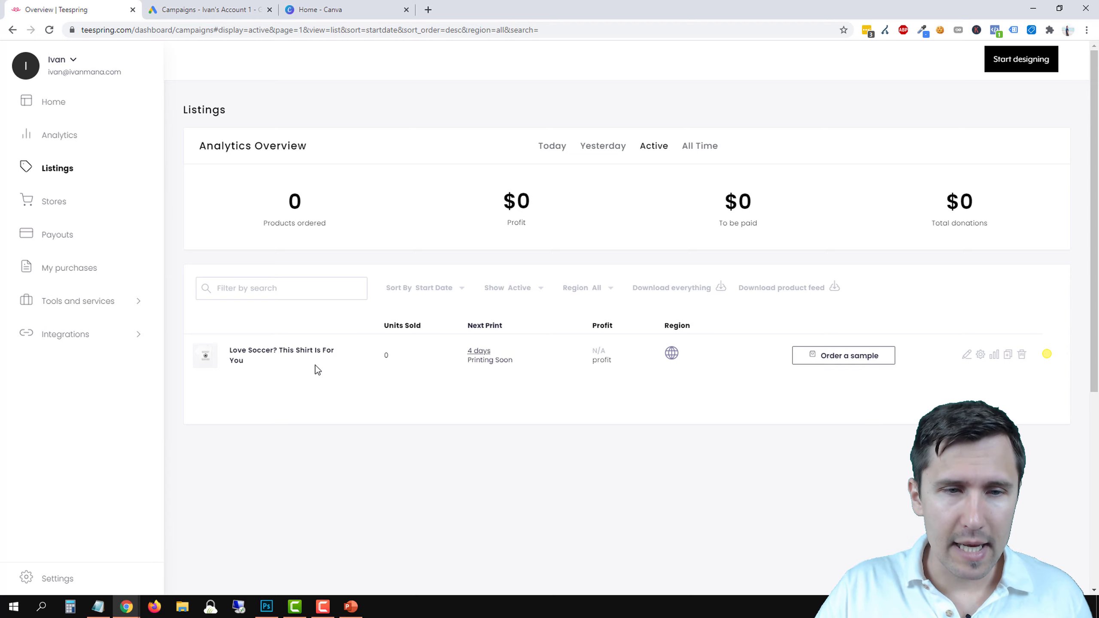
pyautogui.rightClick(277, 354)
pyautogui.click(306, 356)
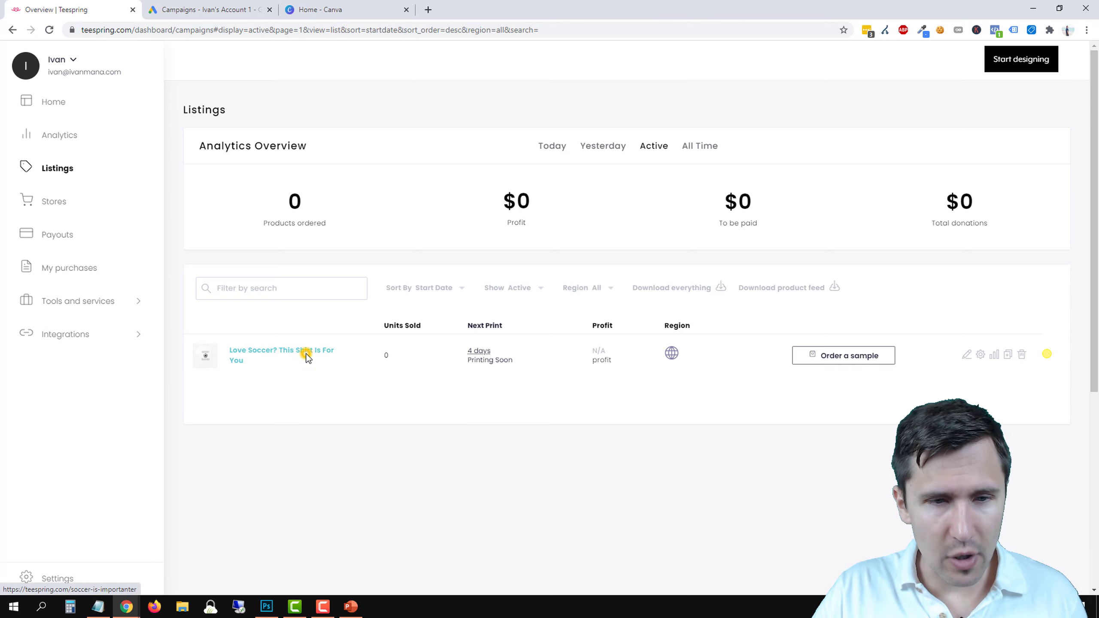
pyautogui.click(201, 5)
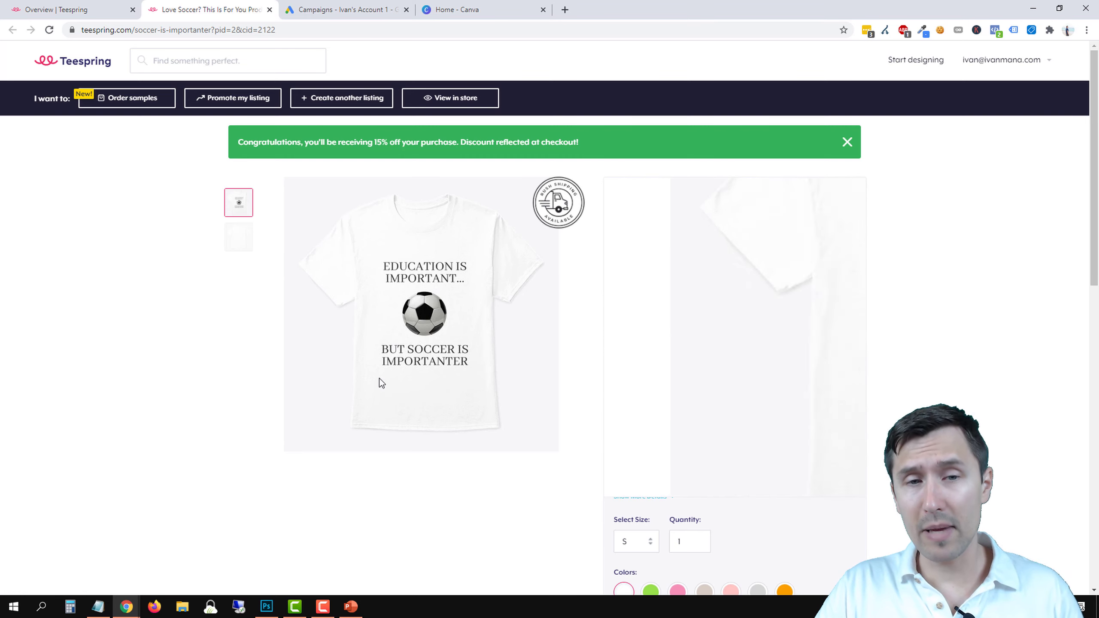
# In Canva, search for "facebook ad" and create a blank 1200 × 628 px Facebook Ad design.
pyautogui.click(457, 9)
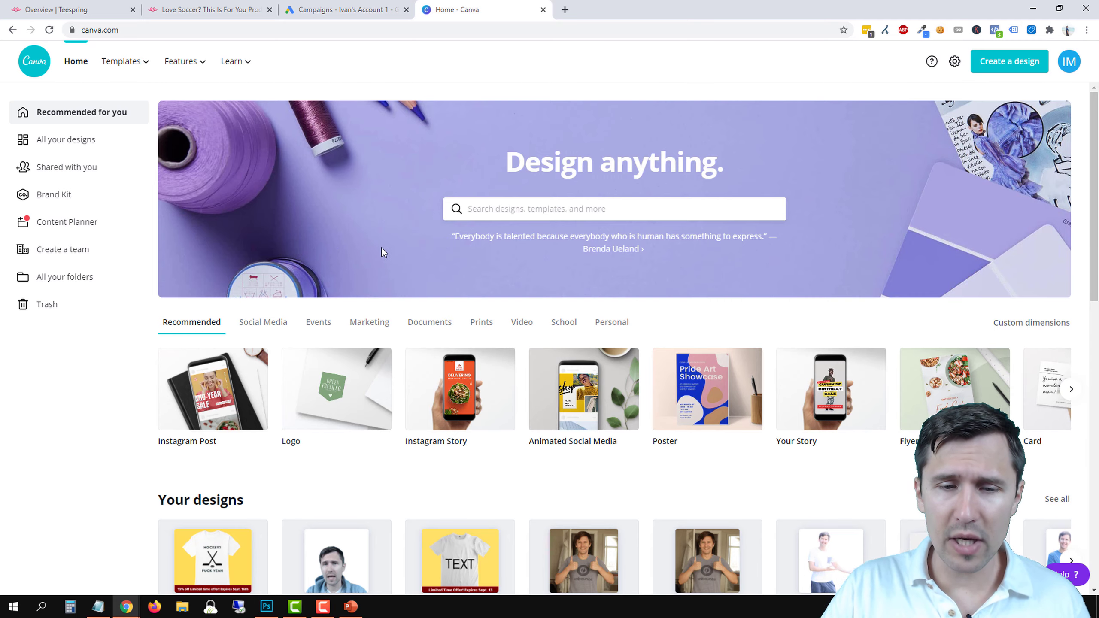
pyautogui.scroll(-2, 382, 253)
pyautogui.scroll(1, 260, 476)
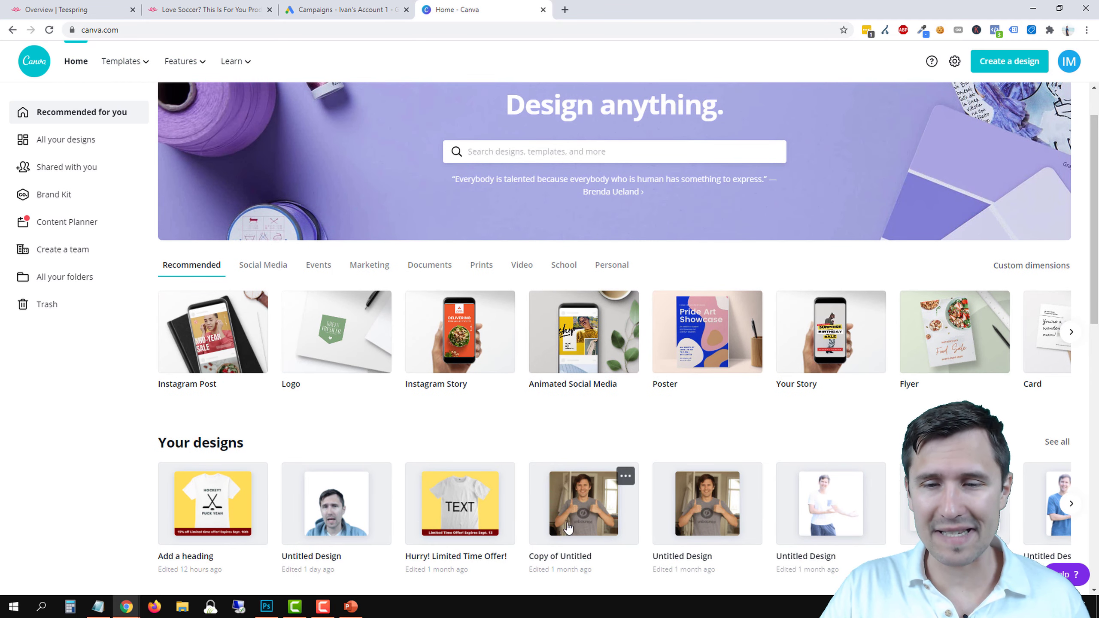
pyautogui.scroll(1, 342, 433)
pyautogui.click(466, 209)
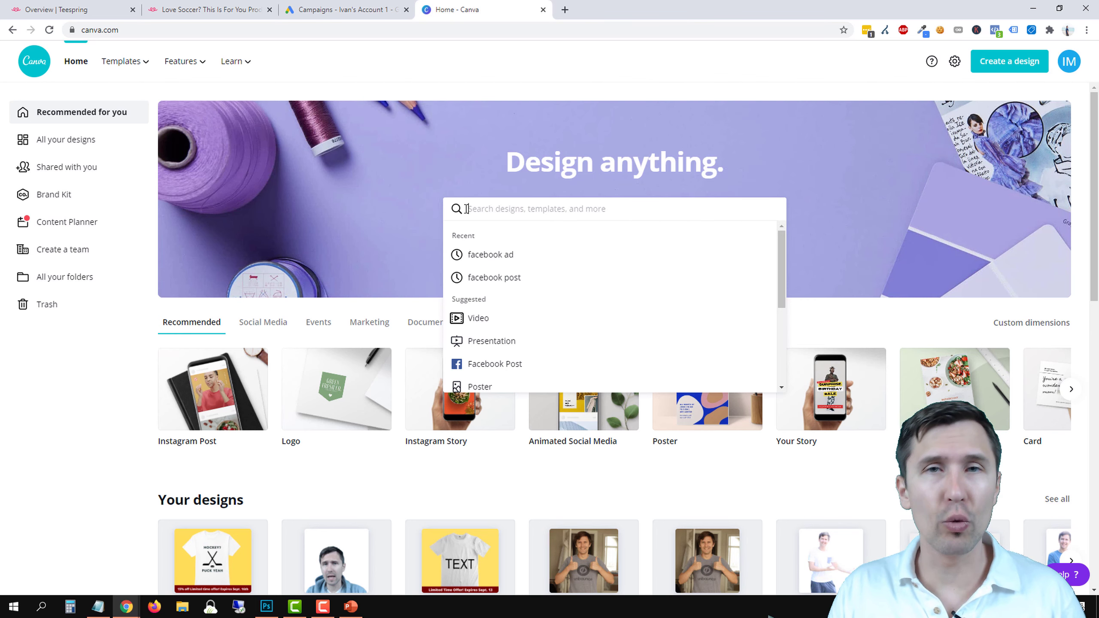
pyautogui.write('facebook ad')
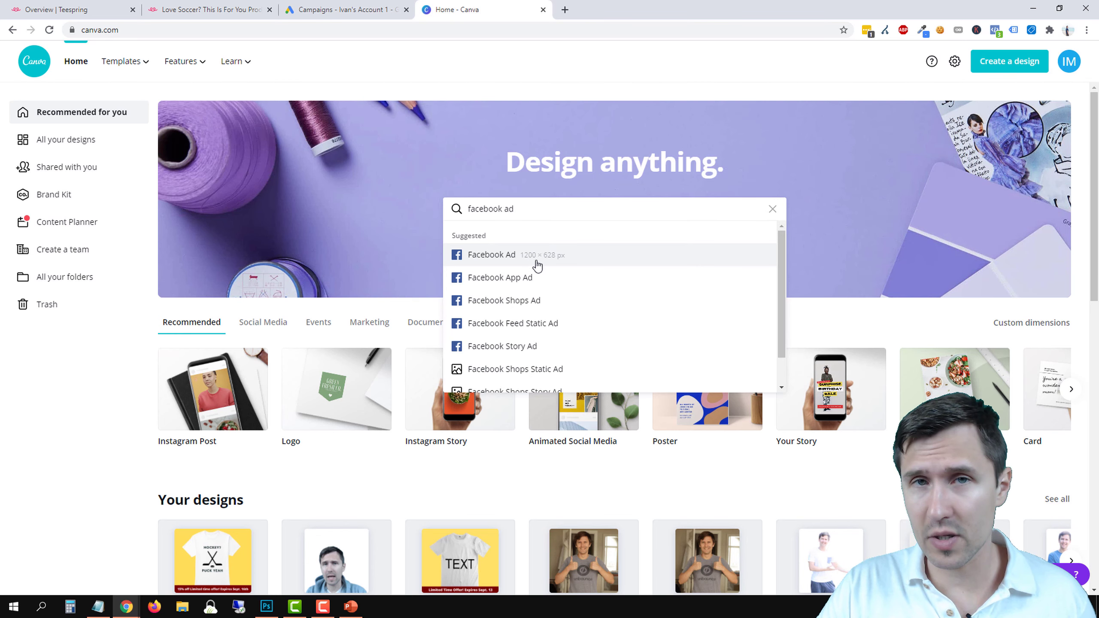
pyautogui.click(537, 262)
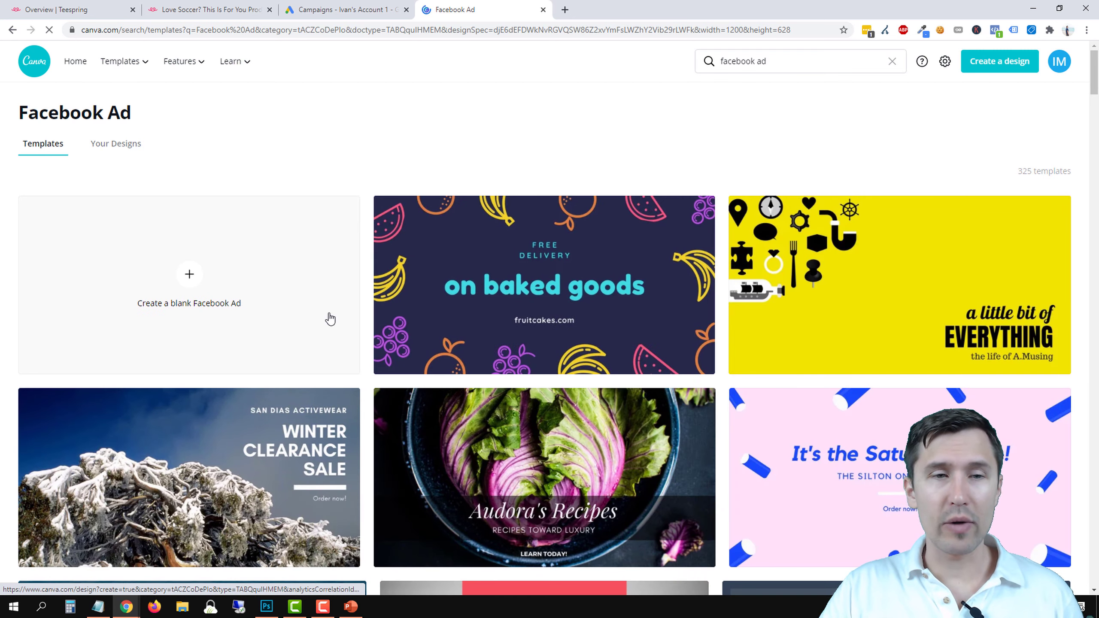
pyautogui.click(189, 276)
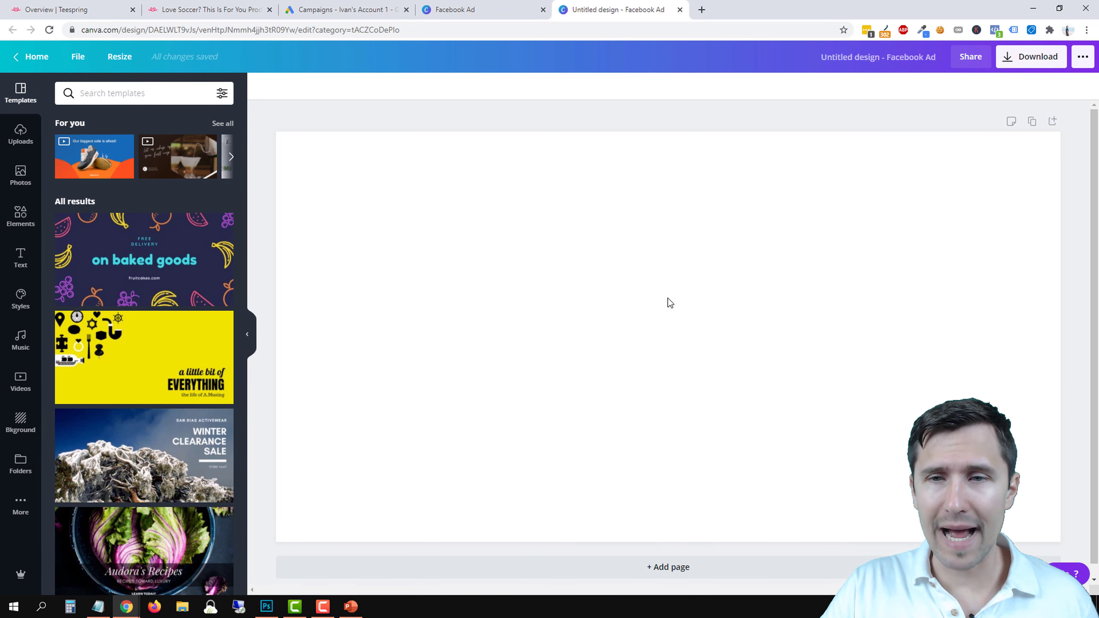
pyautogui.rightClick(510, 319)
pyautogui.click(437, 274)
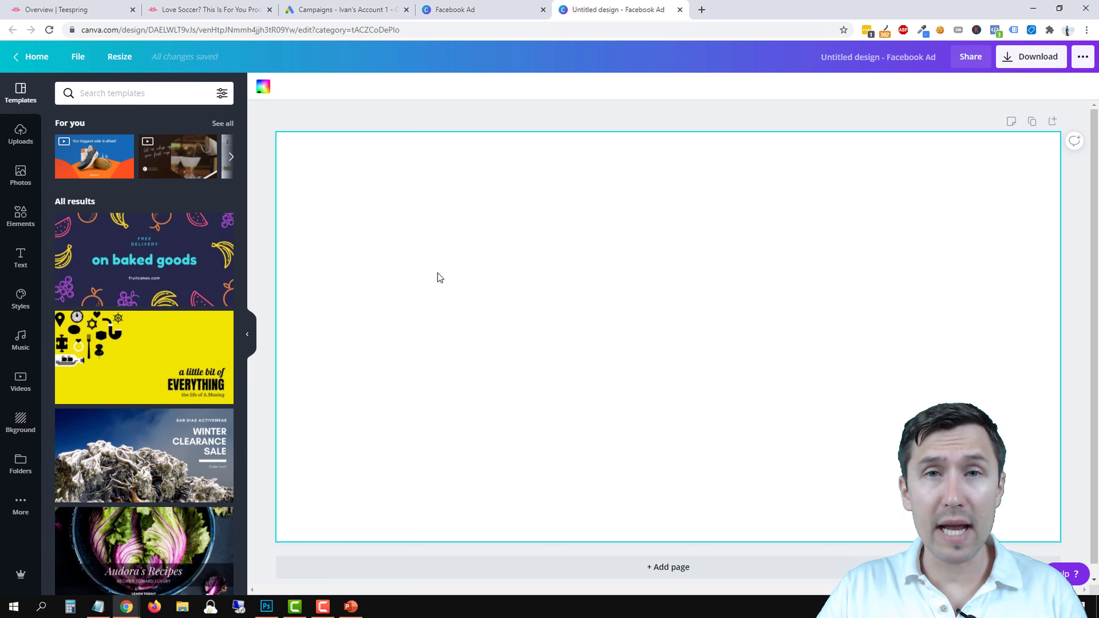
# Copy the image address of the soccer shirt thumbnail on the Teespring product page and load it in a new tab.
pyautogui.click(233, 9)
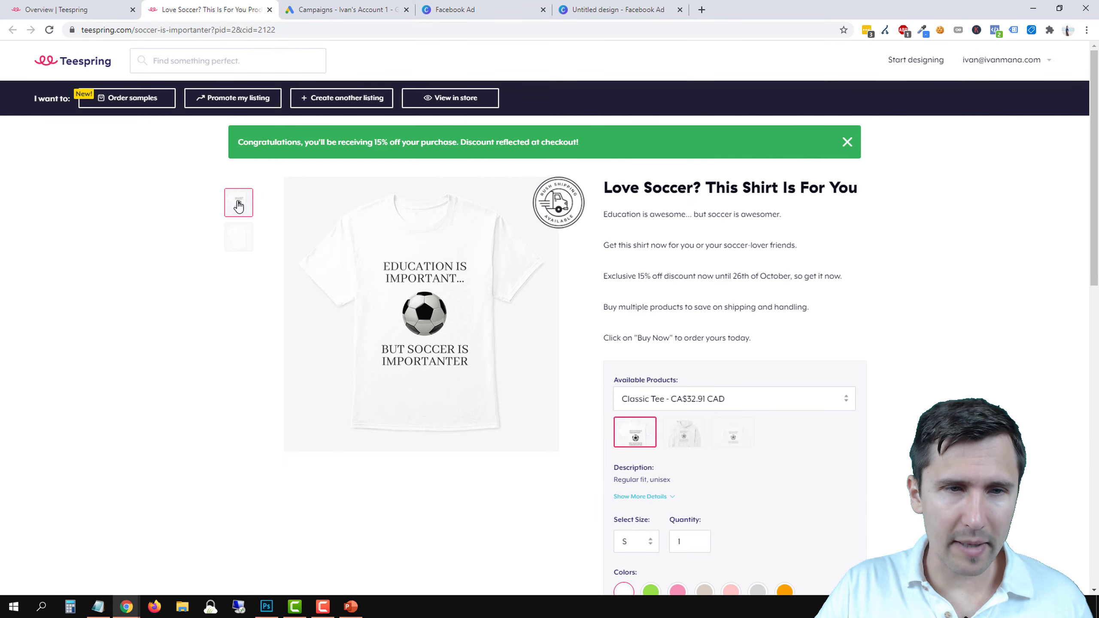
pyautogui.rightClick(238, 202)
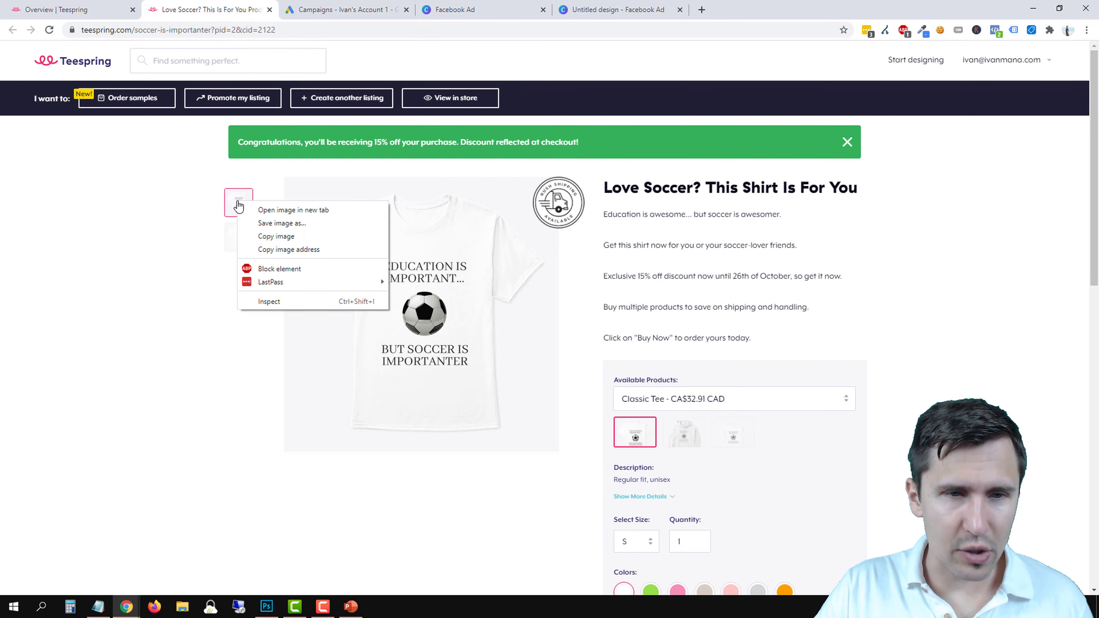
pyautogui.click(273, 250)
pyautogui.click(701, 9)
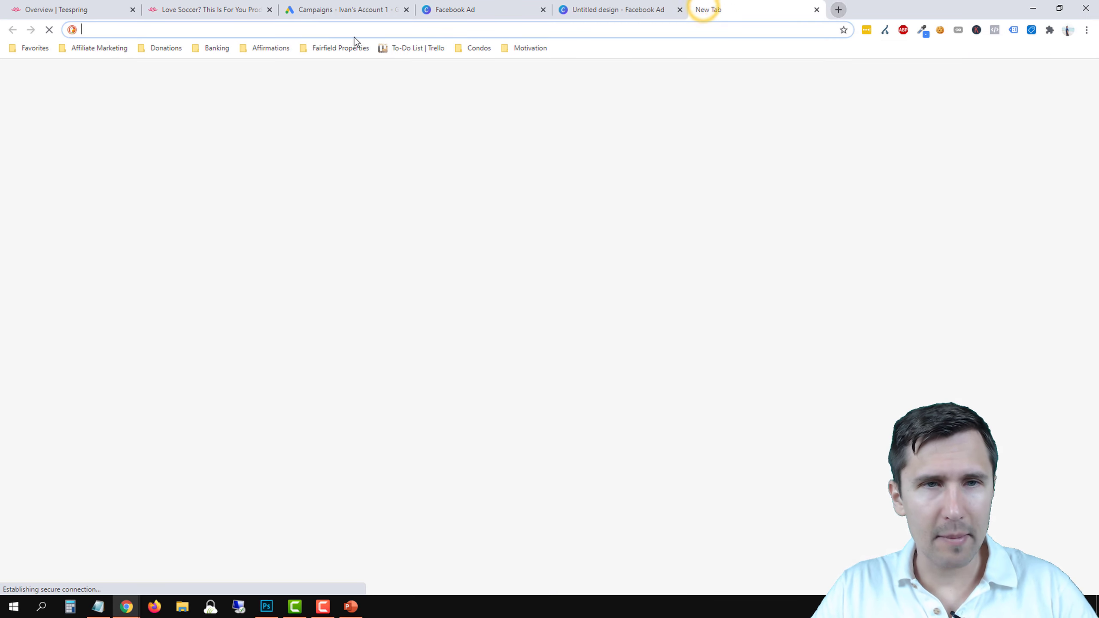
pyautogui.hotkey('ctrl', 'v')
pyautogui.press('Return')
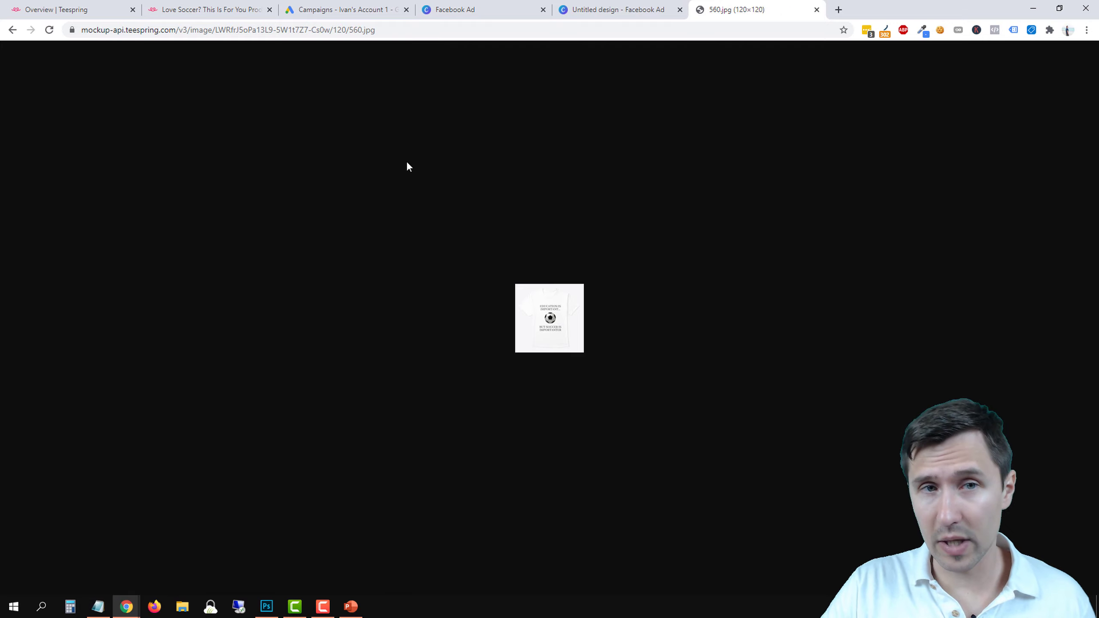
# Change the image URL's size values to 1000/1000, load the enlarged shirt image and save it to the computer.
pyautogui.doubleClick(339, 31)
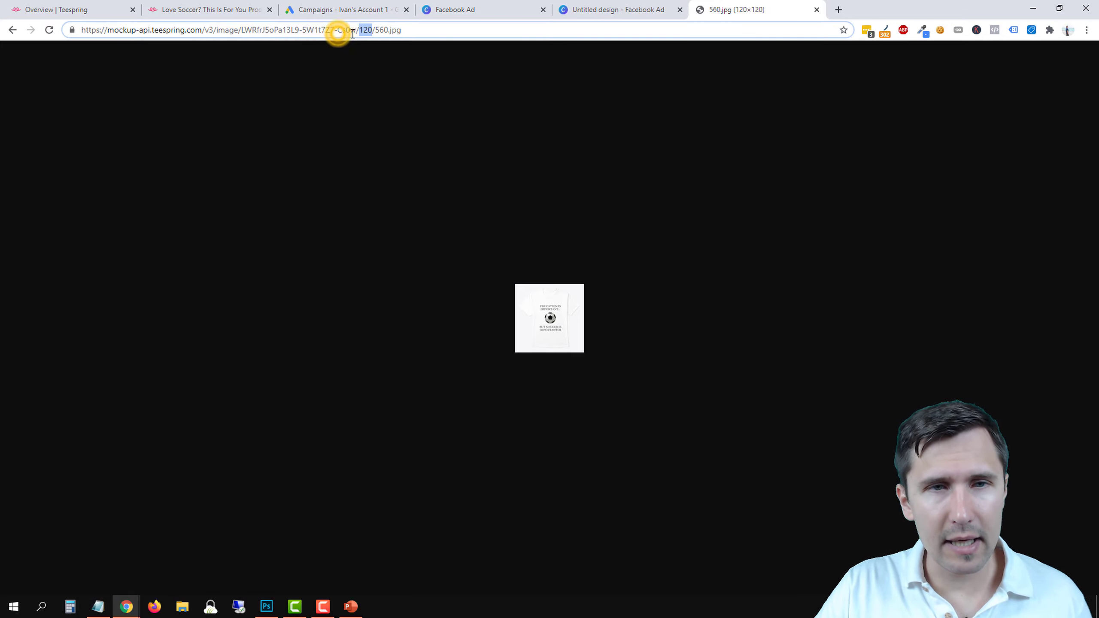
pyautogui.write('1000')
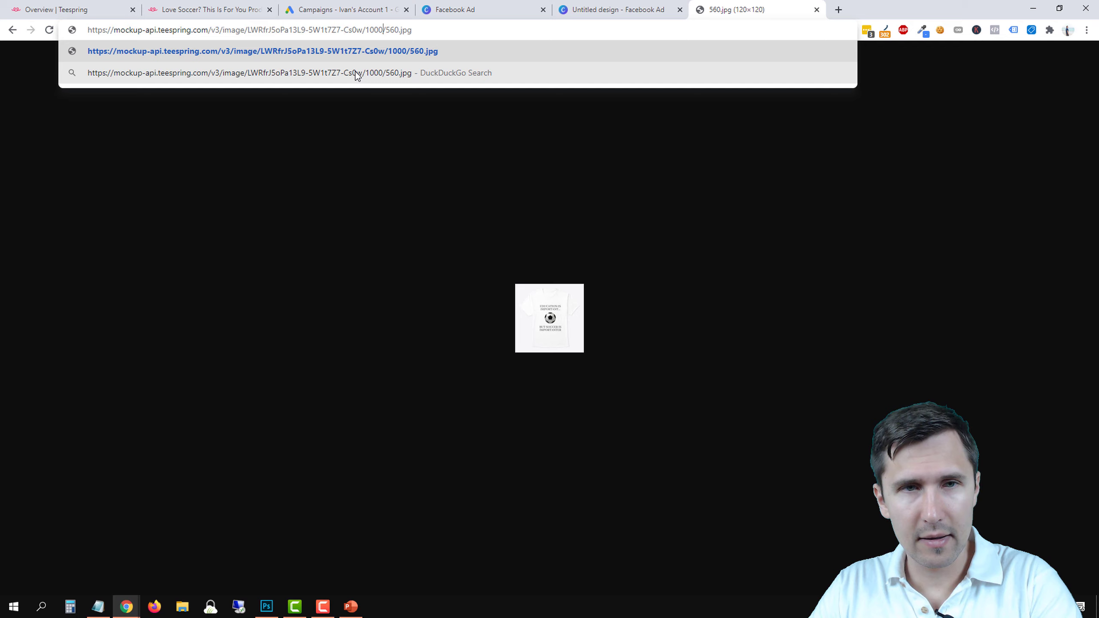
pyautogui.doubleClick(392, 30)
pyautogui.write('1000')
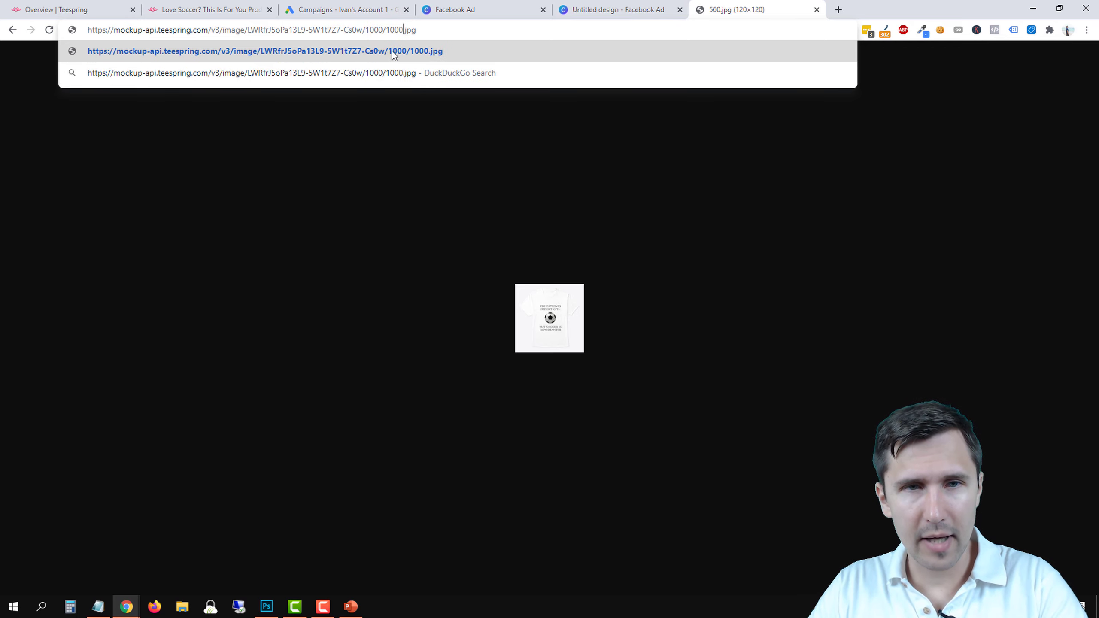
pyautogui.click(392, 51)
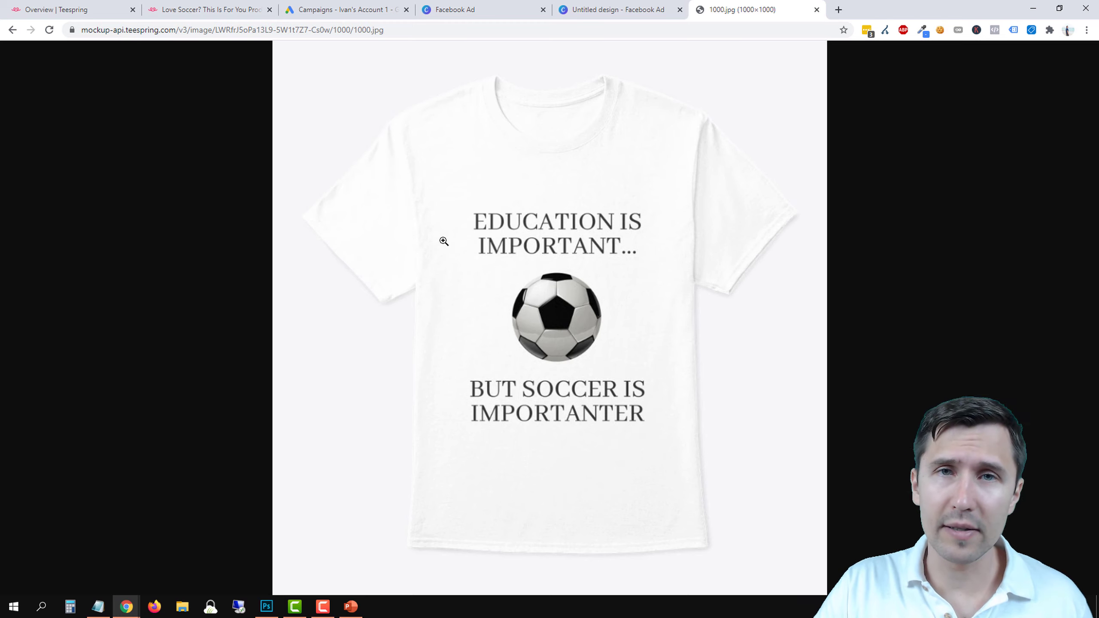
pyautogui.rightClick(474, 228)
pyautogui.click(165, 283)
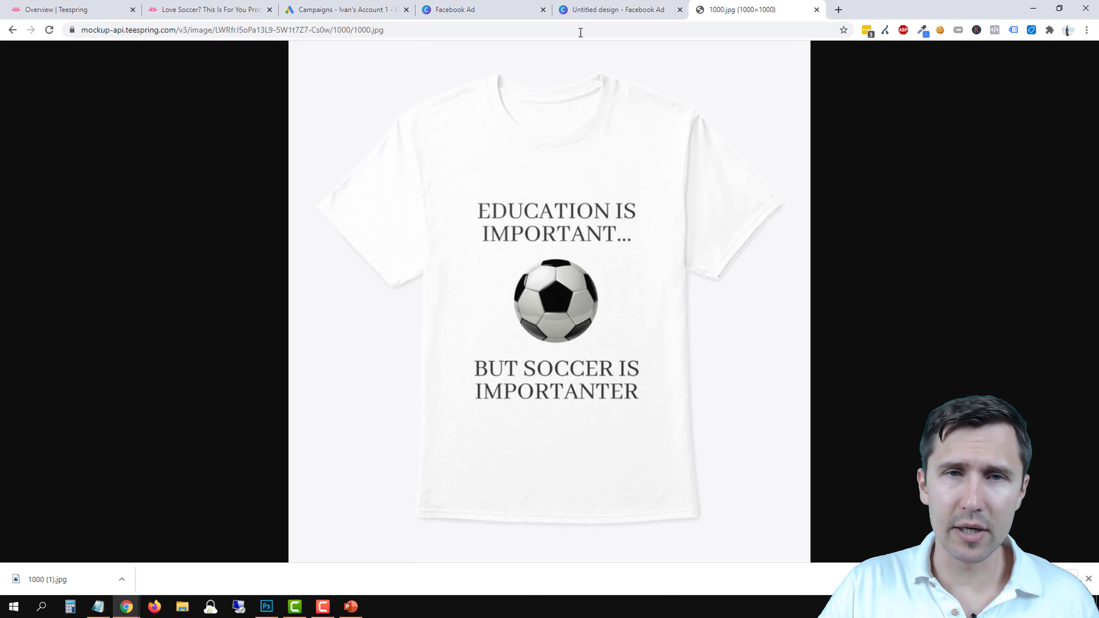
# Return to the blank Canva Facebook Ad design and upload the downloaded file 1000 (1).jpg.
pyautogui.click(622, 5)
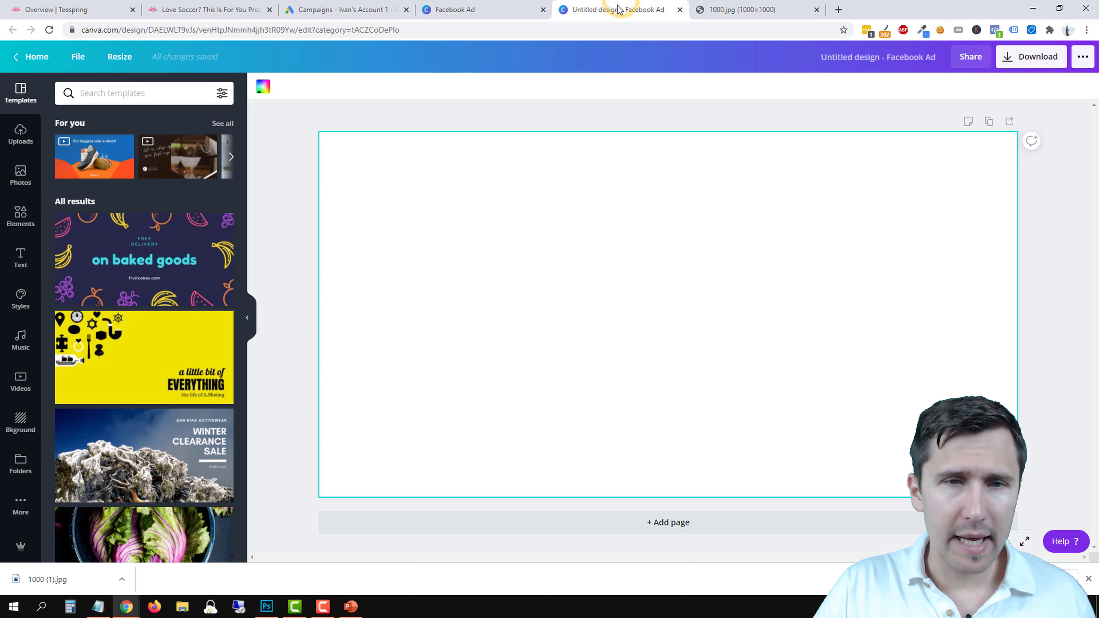
pyautogui.click(20, 135)
pyautogui.moveTo(44, 580); pyautogui.dragTo(124, 232)
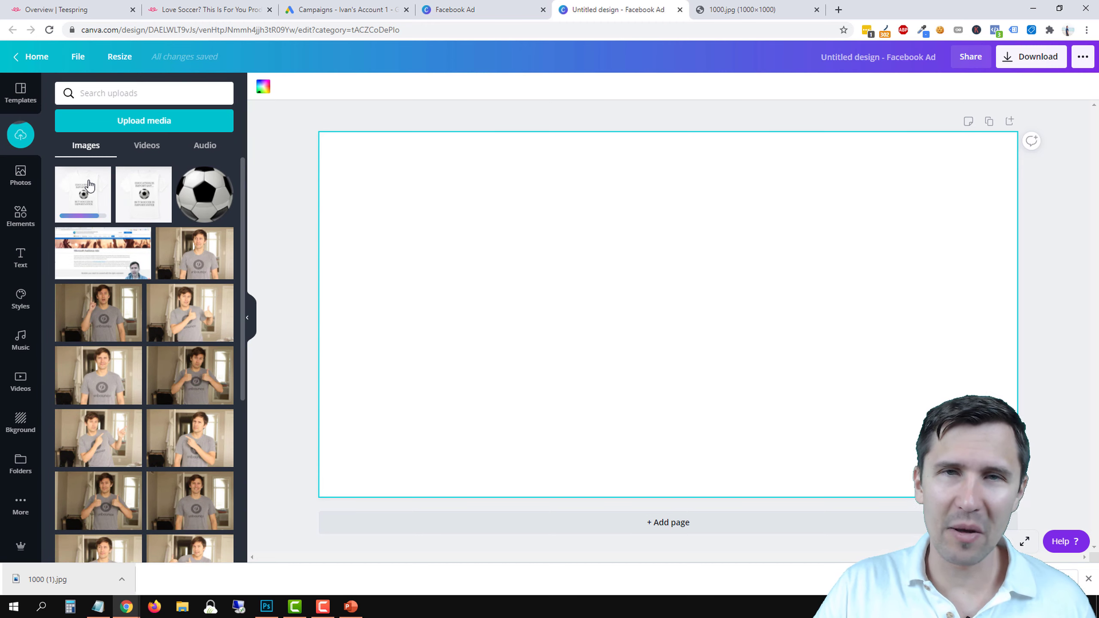
# Place the uploaded shirt image in the design, enlarge it to about the canvas height and centre it horizontally.
pyautogui.moveTo(83, 204); pyautogui.dragTo(580, 325)
pyautogui.moveTo(527, 355); pyautogui.dragTo(484, 383)
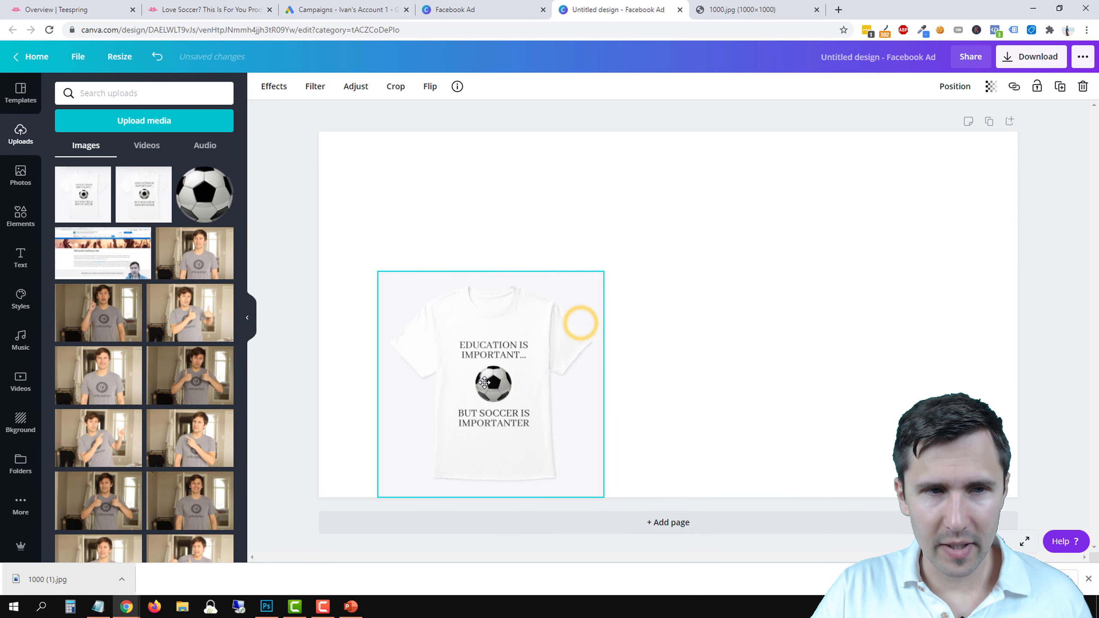
pyautogui.moveTo(695, 248); pyautogui.dragTo(702, 222)
pyautogui.moveTo(591, 260); pyautogui.dragTo(695, 259)
pyautogui.click(417, 247)
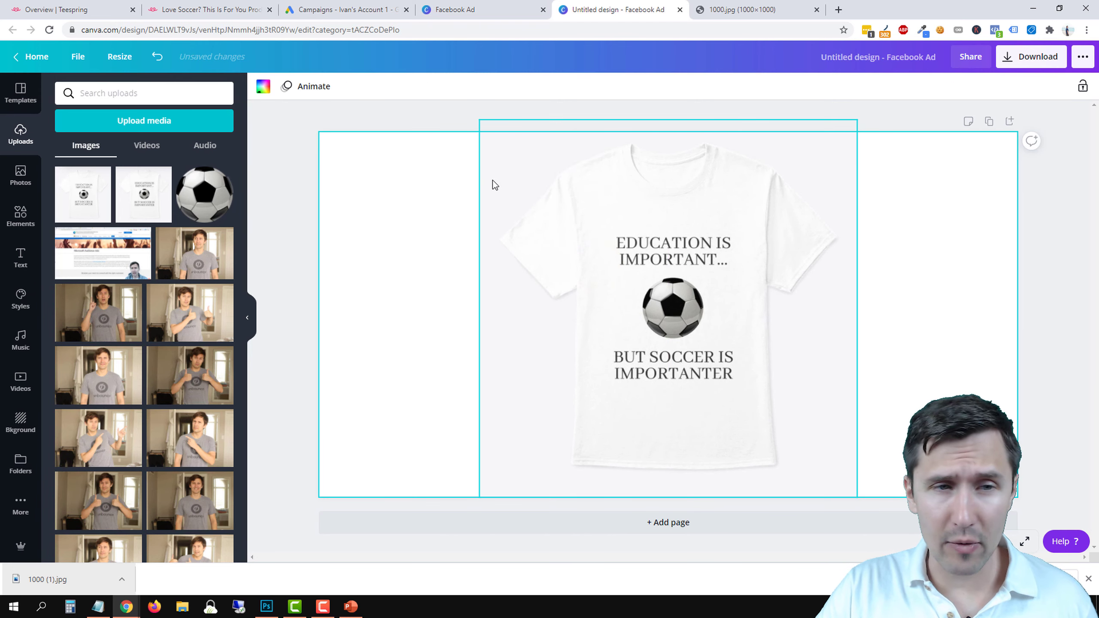
# Remove the background of the shirt image with the Background Remover effect.
pyautogui.click(520, 219)
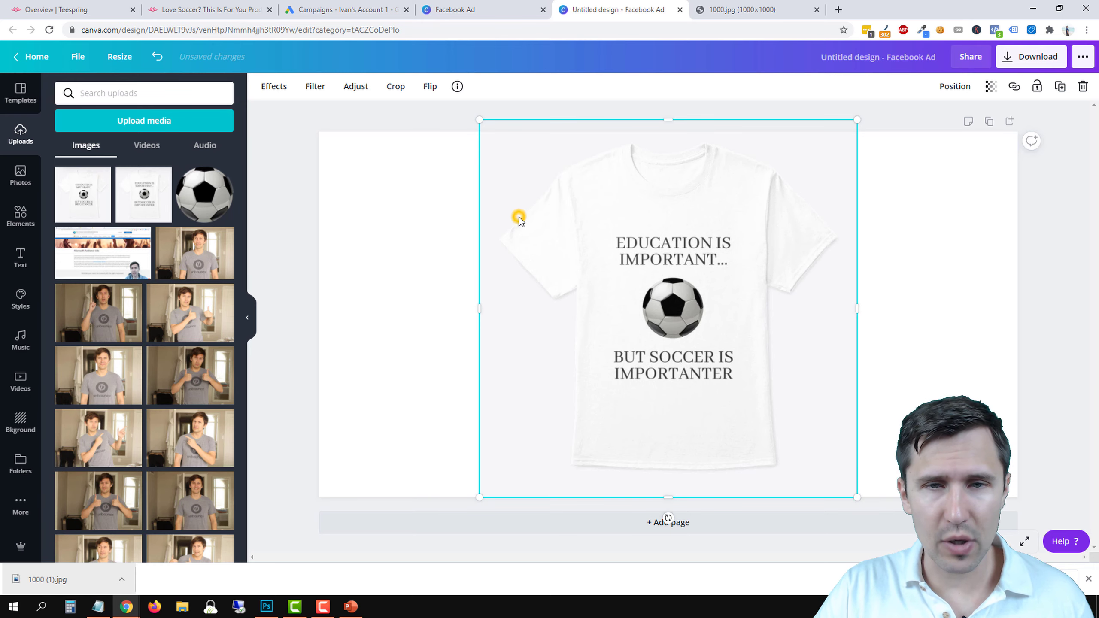
pyautogui.click(272, 90)
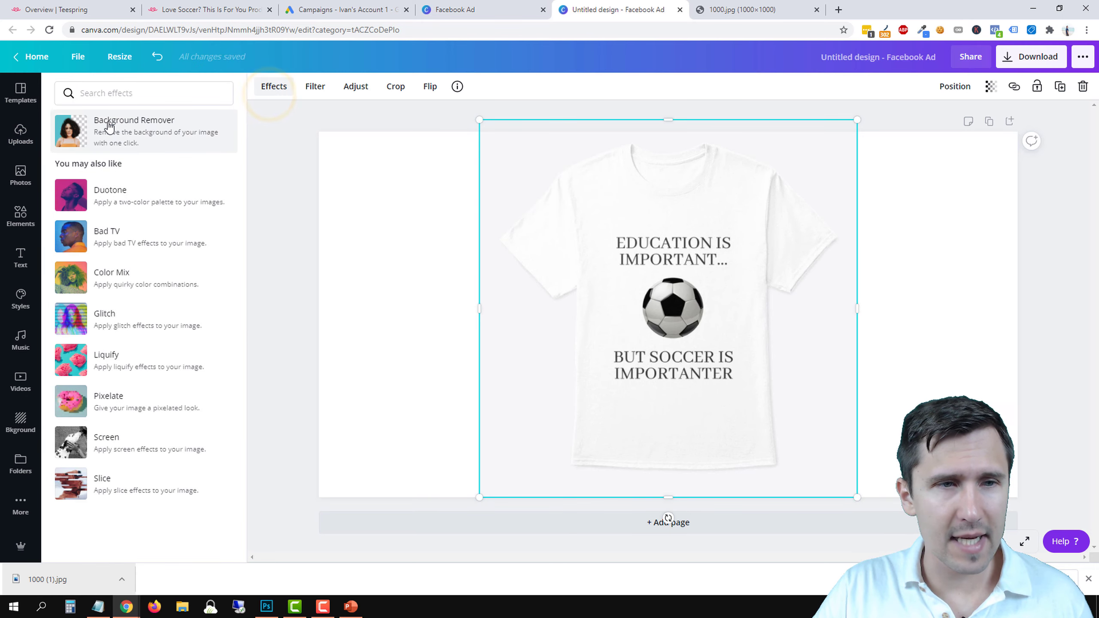
pyautogui.click(108, 123)
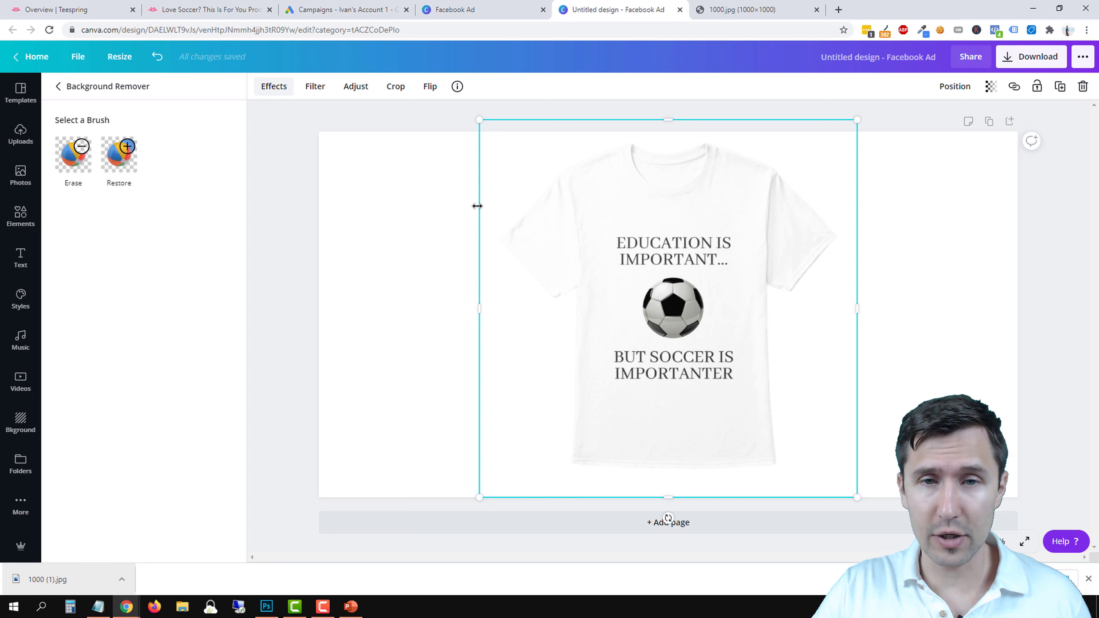
pyautogui.click(277, 211)
# Set the design's background colour to the default yellow.
pyautogui.click(426, 187)
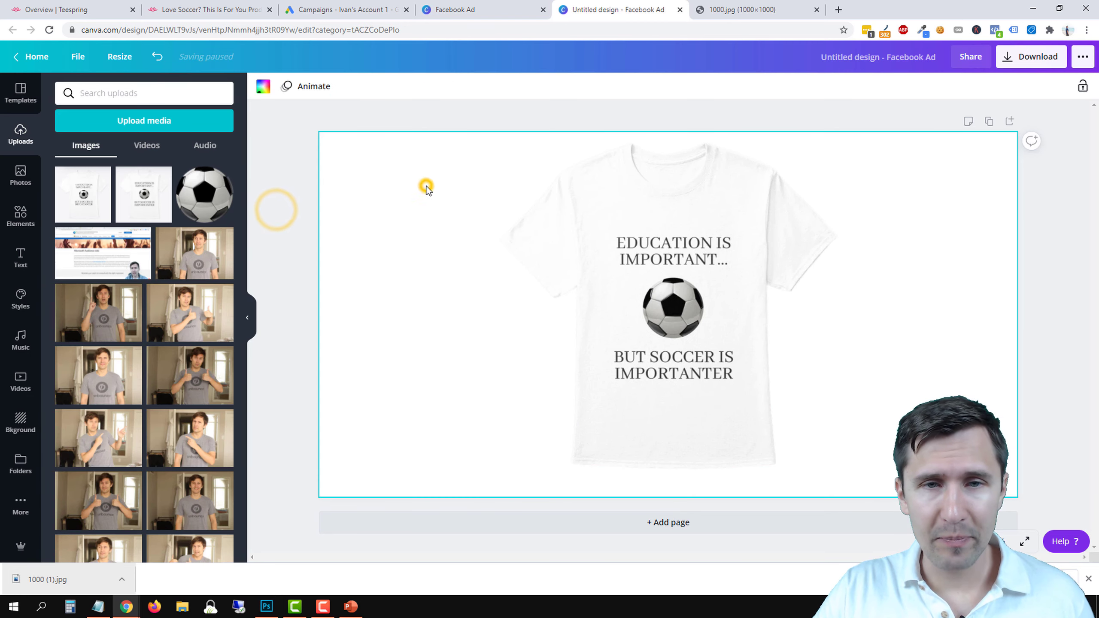
pyautogui.click(263, 89)
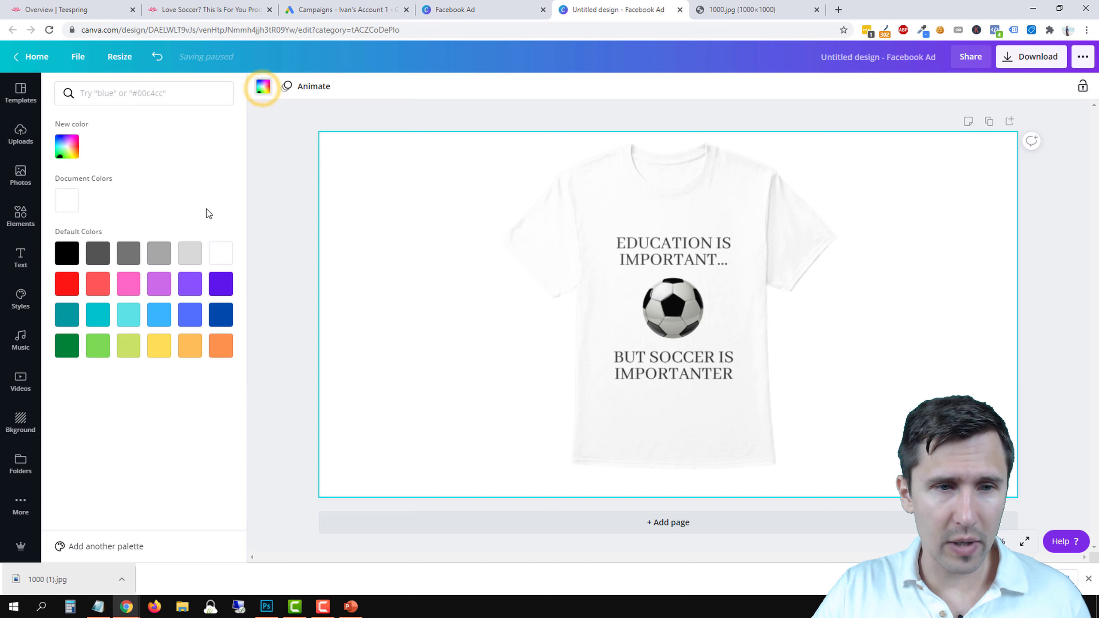
pyautogui.click(160, 347)
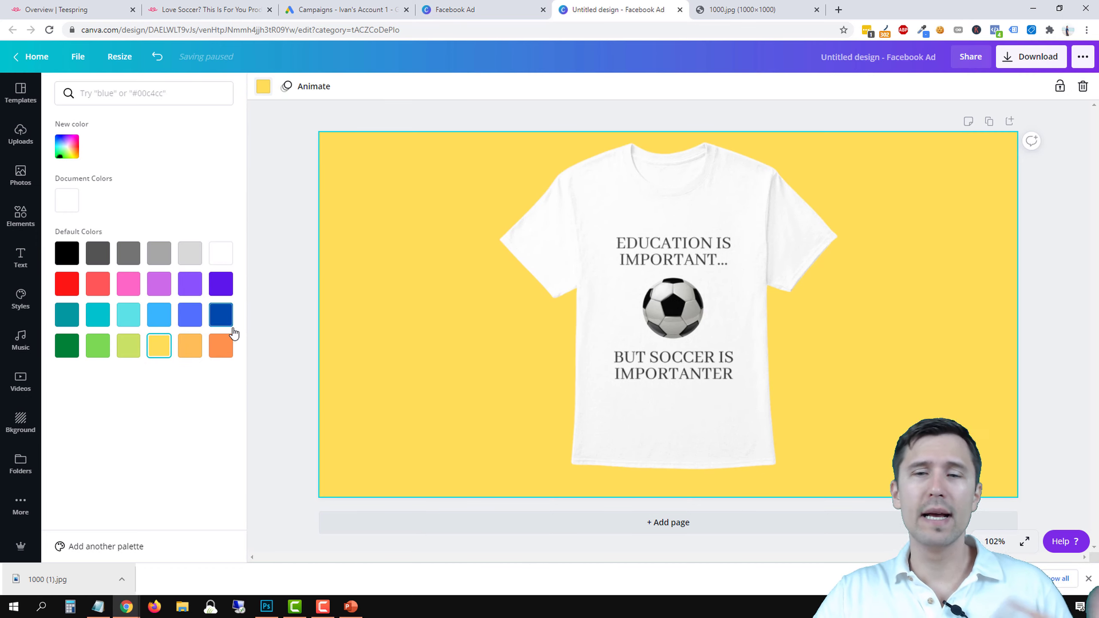
# Move the shirt image slightly lower in the design, keeping it horizontally centred.
pyautogui.click(603, 248)
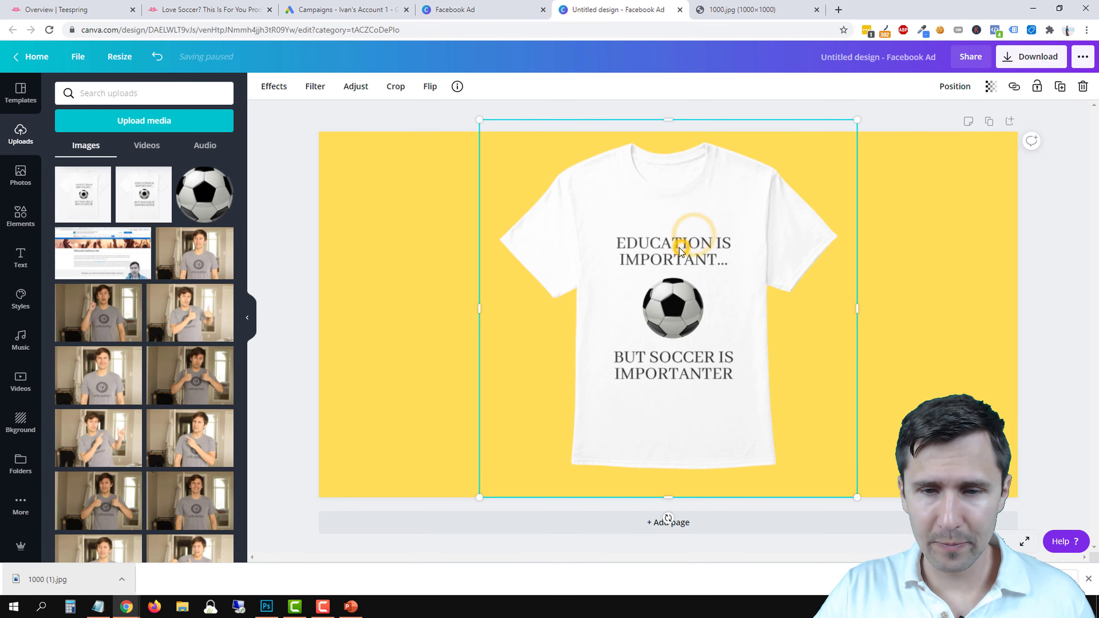
pyautogui.moveTo(680, 248); pyautogui.dragTo(676, 254)
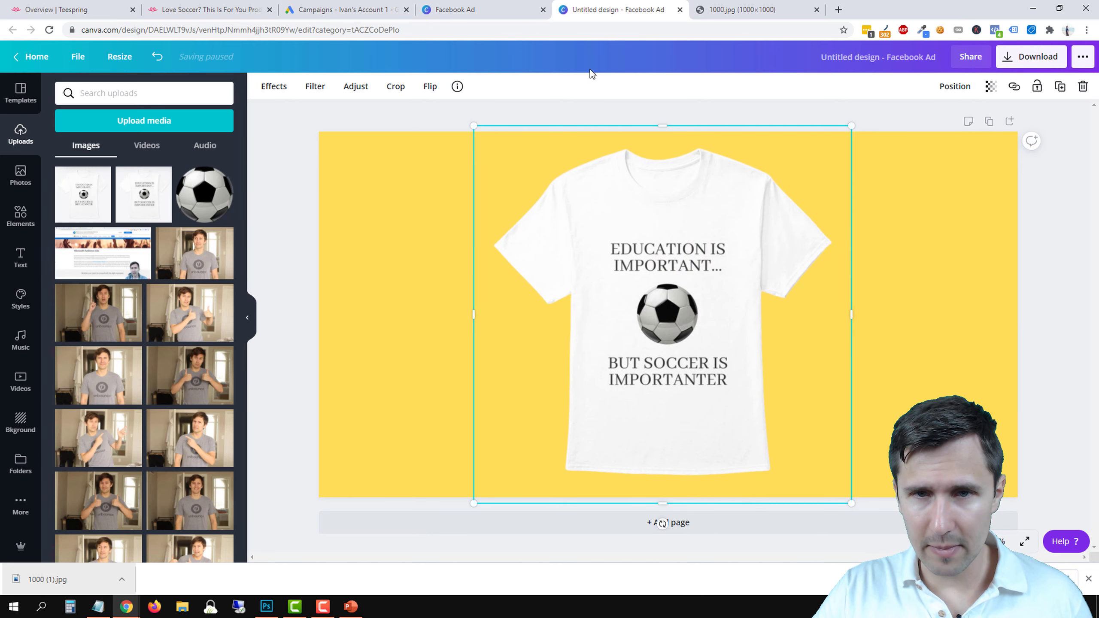
pyautogui.click(570, 111)
pyautogui.click(683, 288)
pyautogui.moveTo(682, 289)
pyautogui.mouseDown()
pyautogui.moveTo(670, 287)
pyautogui.moveTo(693, 292)
pyautogui.moveTo(687, 282)
pyautogui.mouseUp()
pyautogui.click(654, 110)
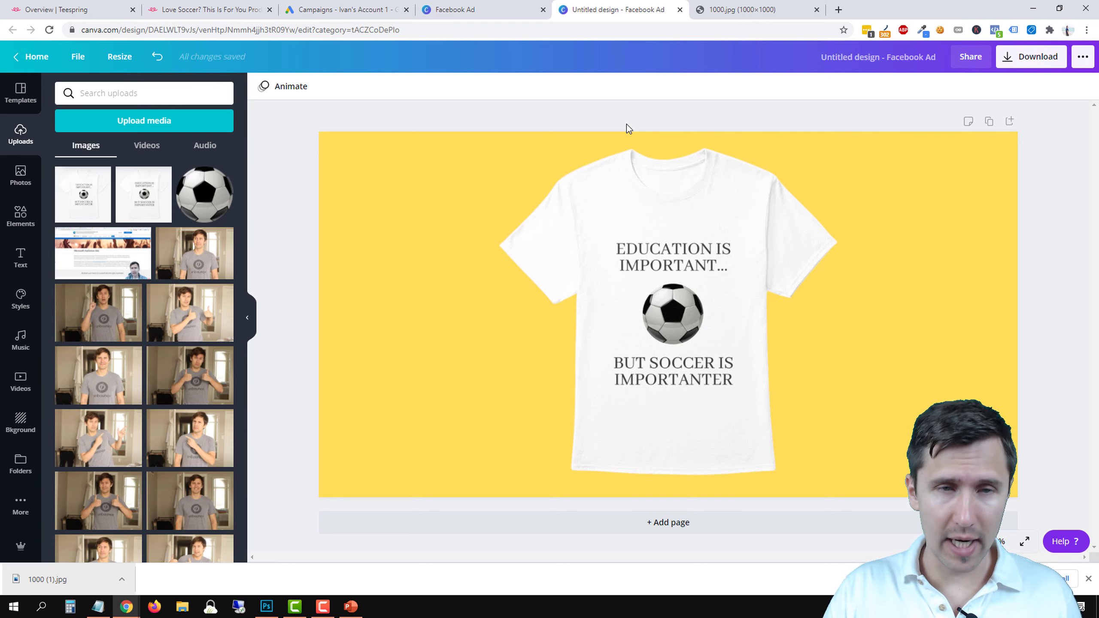
# Try the shirt off-centre towards the left side of the design and bring it back to the centre.
pyautogui.click(666, 250)
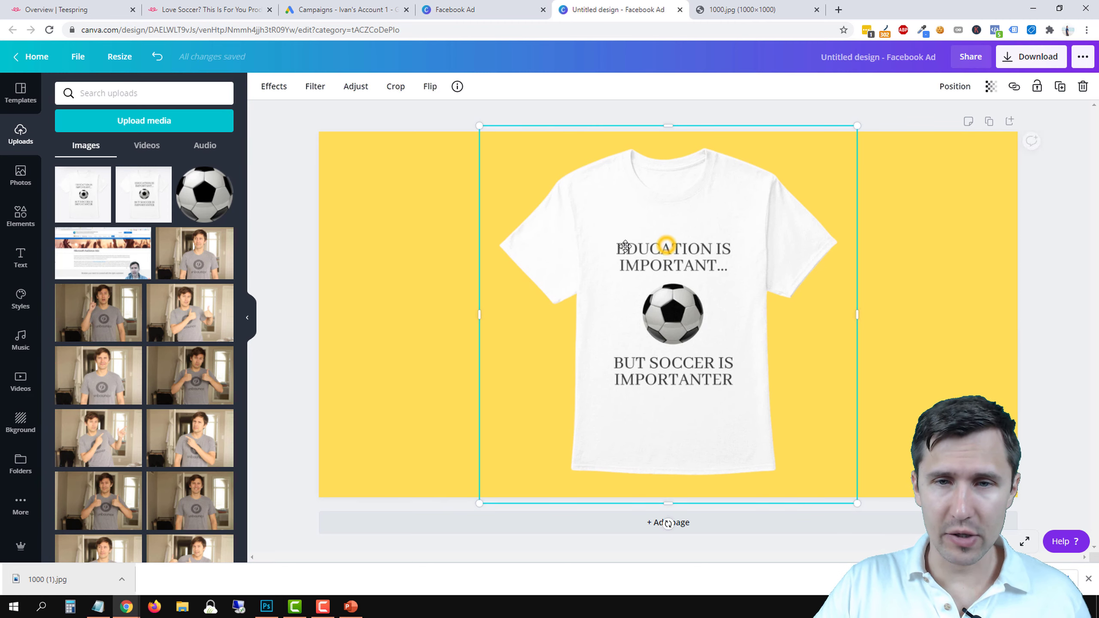
pyautogui.moveTo(666, 250); pyautogui.dragTo(540, 249)
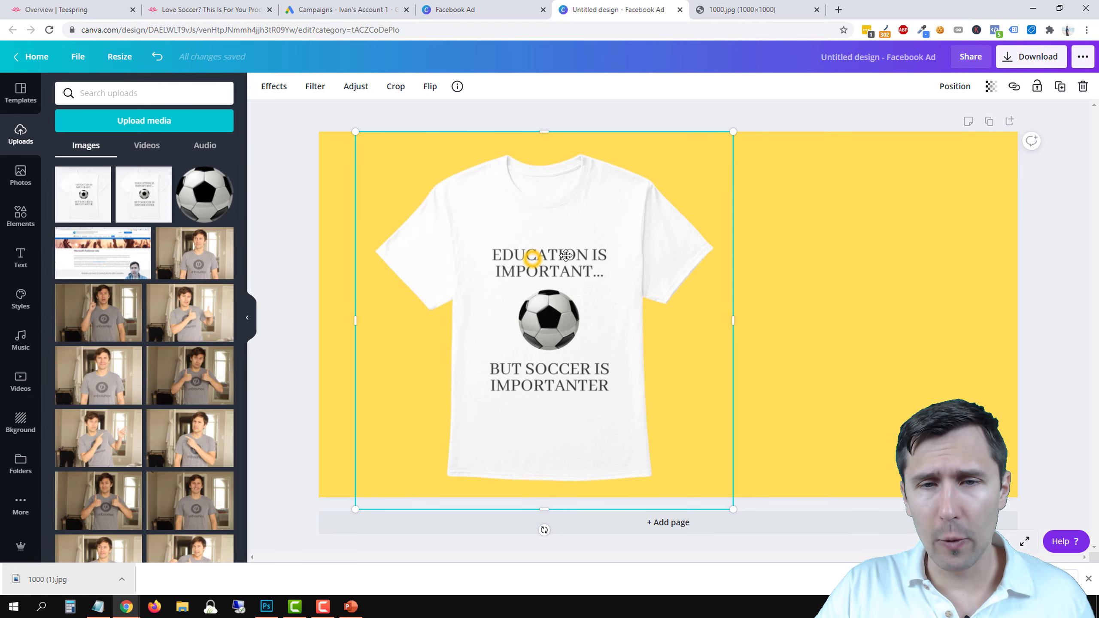
pyautogui.moveTo(533, 262); pyautogui.dragTo(656, 250)
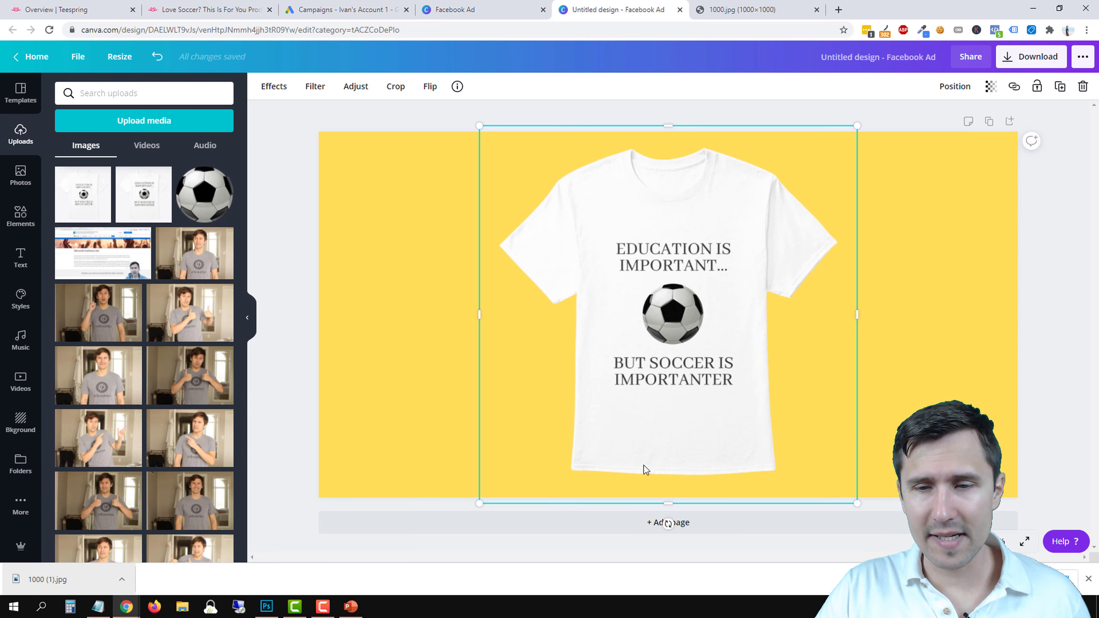
pyautogui.click(283, 237)
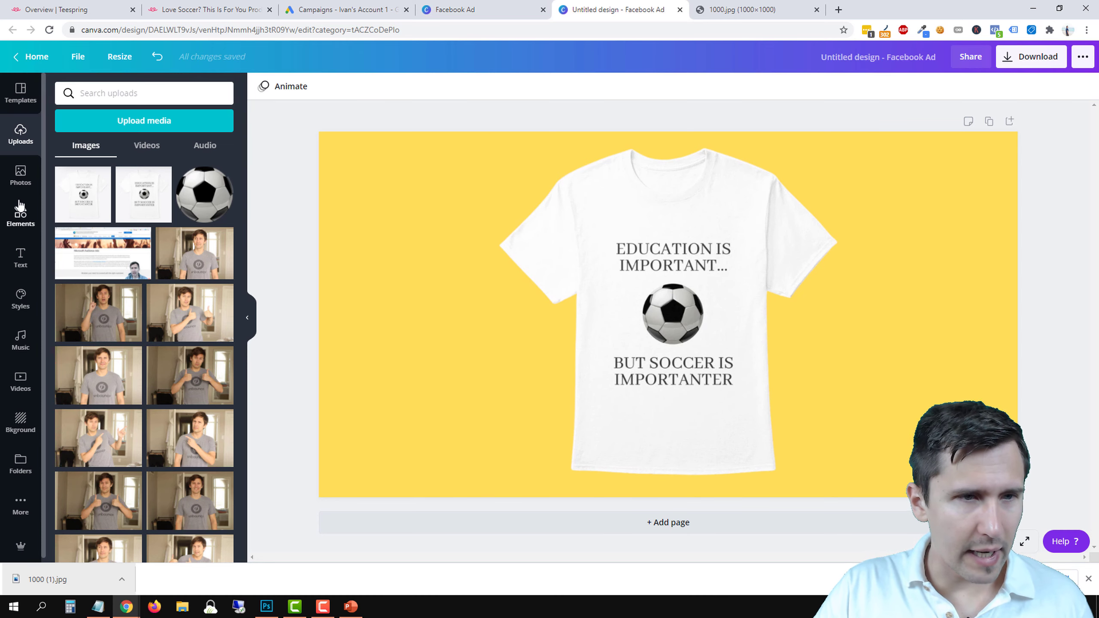
# Add a grey square at the design's lower-left corner, stretch it to 1,200 px wide and shorten it into a thin bottom banner.
pyautogui.click(20, 217)
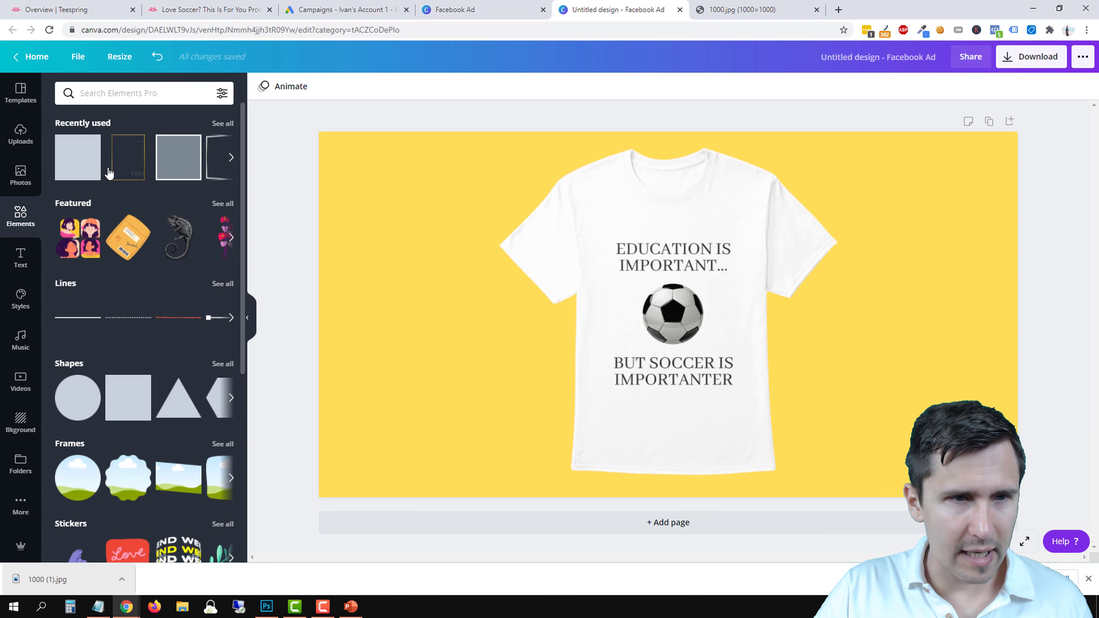
pyautogui.click(72, 168)
pyautogui.moveTo(643, 311); pyautogui.dragTo(403, 344)
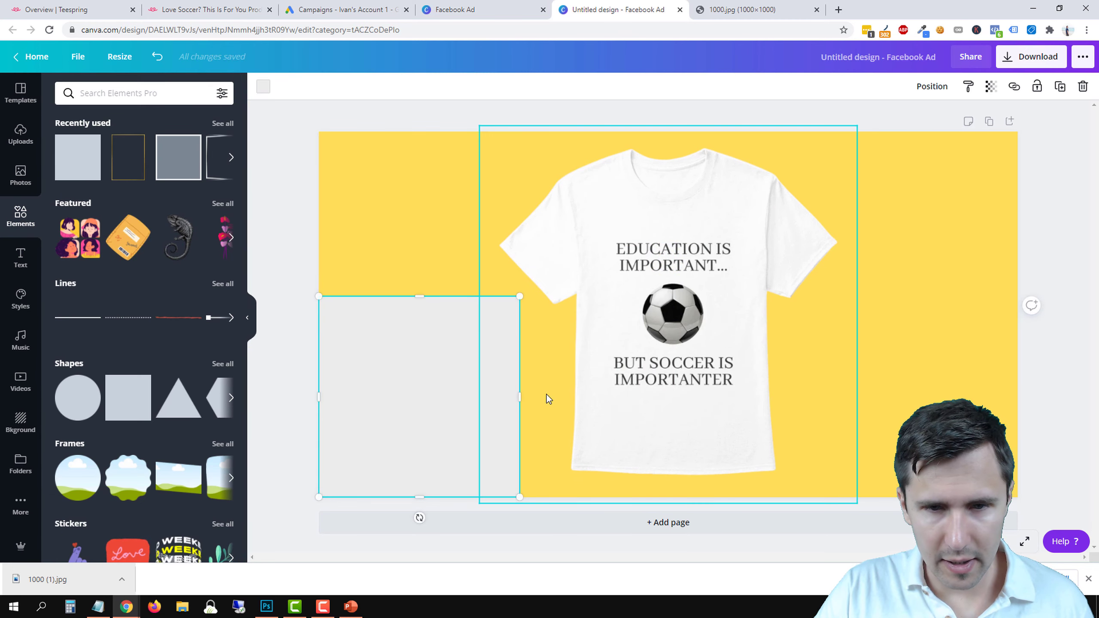
pyautogui.moveTo(533, 395); pyautogui.dragTo(1019, 421)
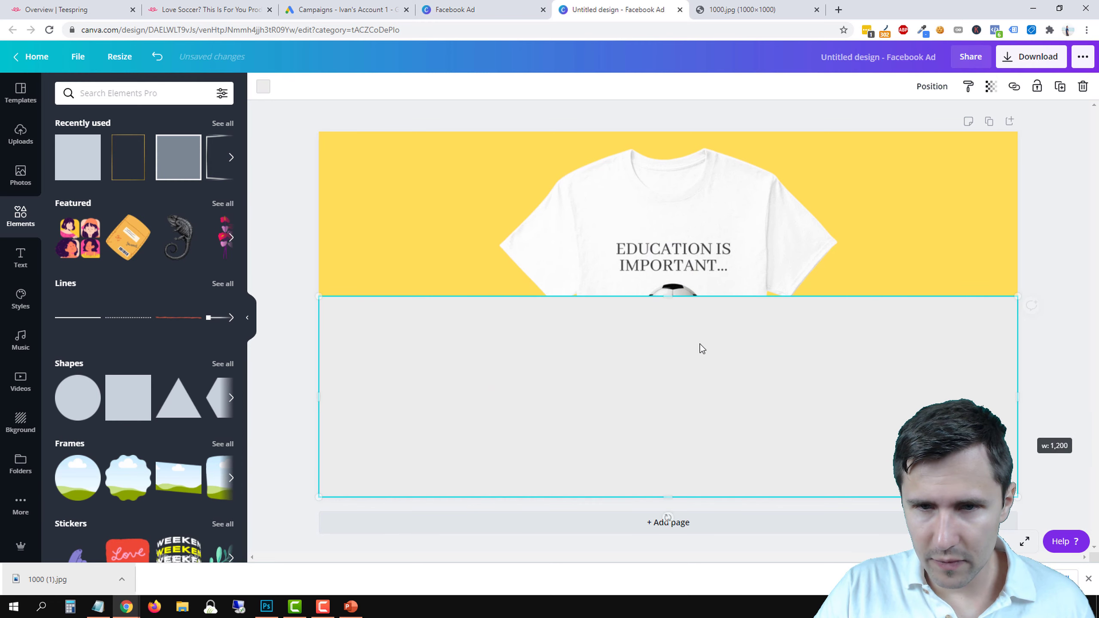
pyautogui.moveTo(673, 297); pyautogui.dragTo(676, 444)
# Add a heading text box and move it onto the left part of the grey bottom banner.
pyautogui.click(20, 260)
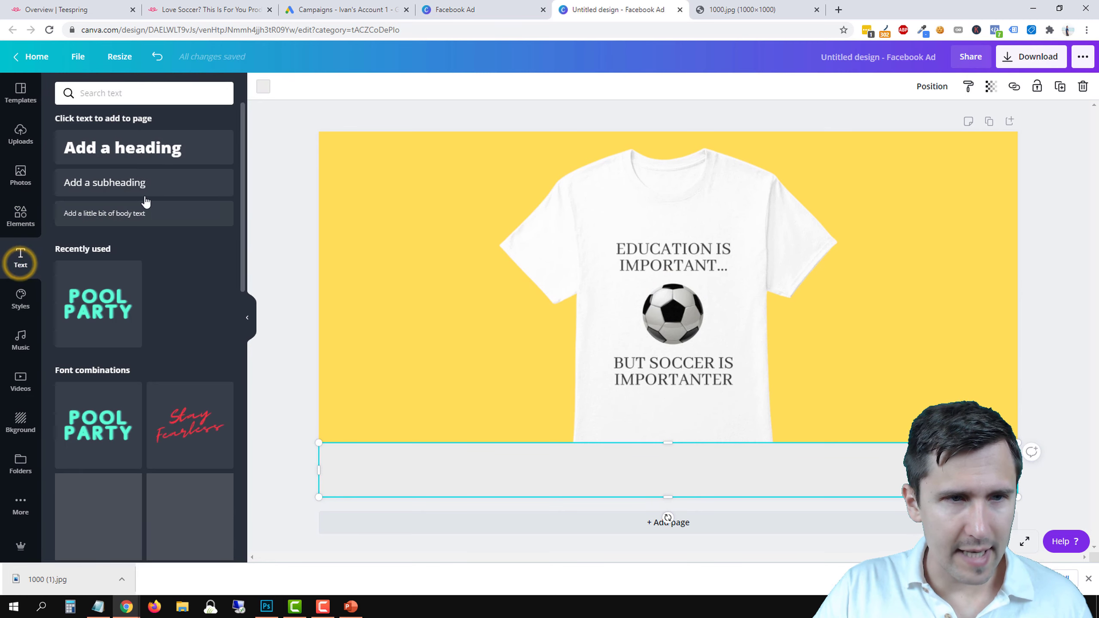
pyautogui.click(114, 147)
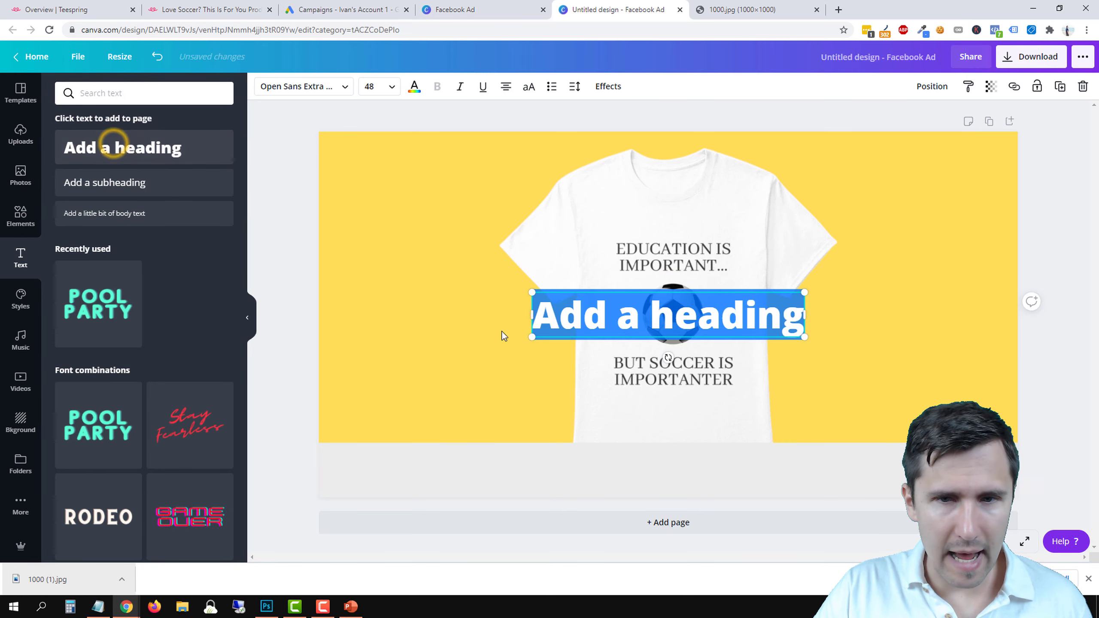
pyautogui.click(448, 291)
pyautogui.moveTo(606, 307); pyautogui.dragTo(423, 464)
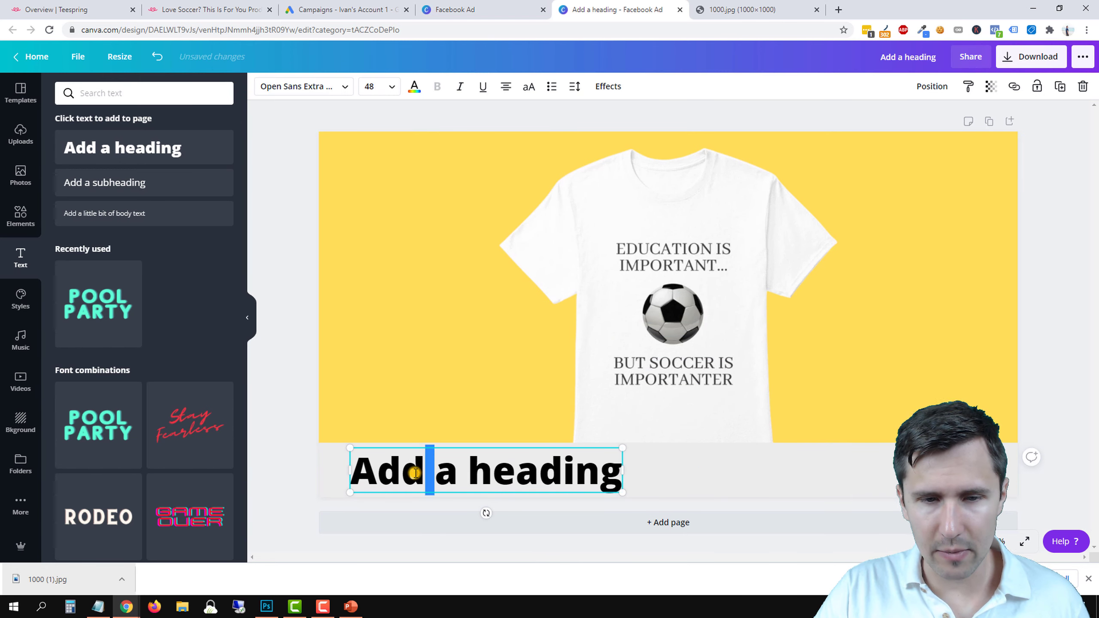
# Widen the heading box to nearly the full banner width and replace its text with "Exclusive 15% Off Discount".
pyautogui.tripleClick(416, 473)
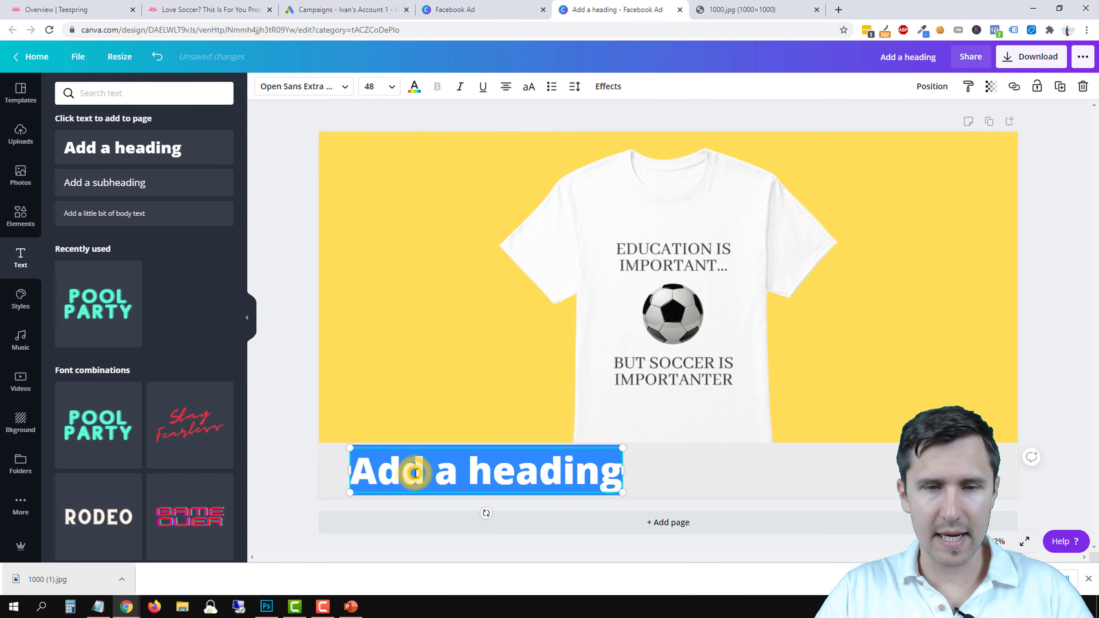
pyautogui.moveTo(676, 473); pyautogui.dragTo(989, 476)
pyautogui.doubleClick(680, 467)
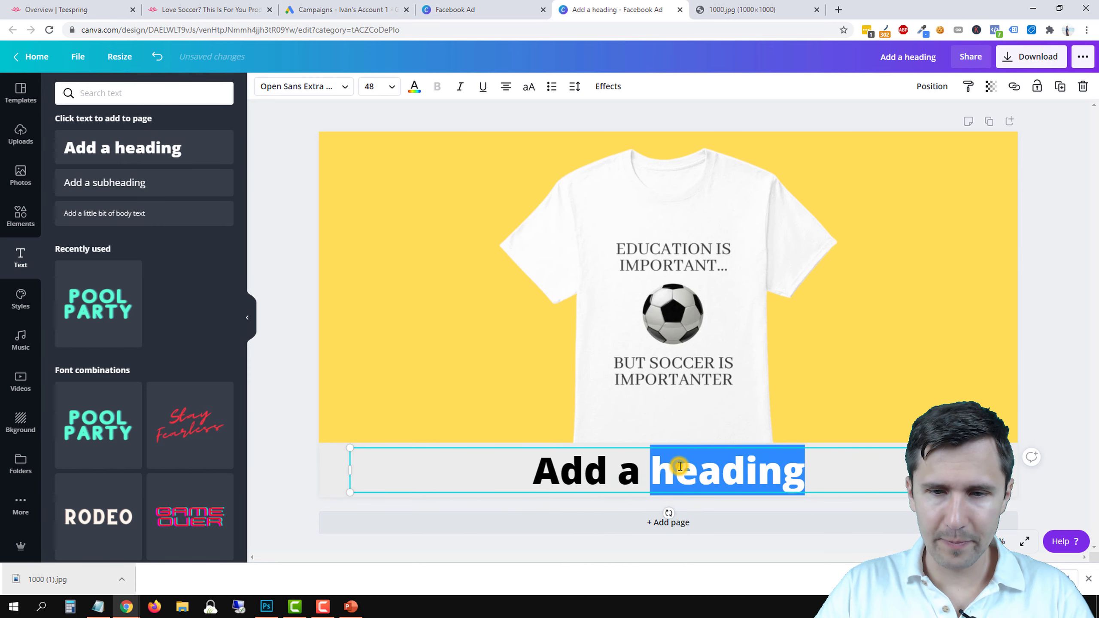
pyautogui.tripleClick(681, 467)
pyautogui.write('Ex')
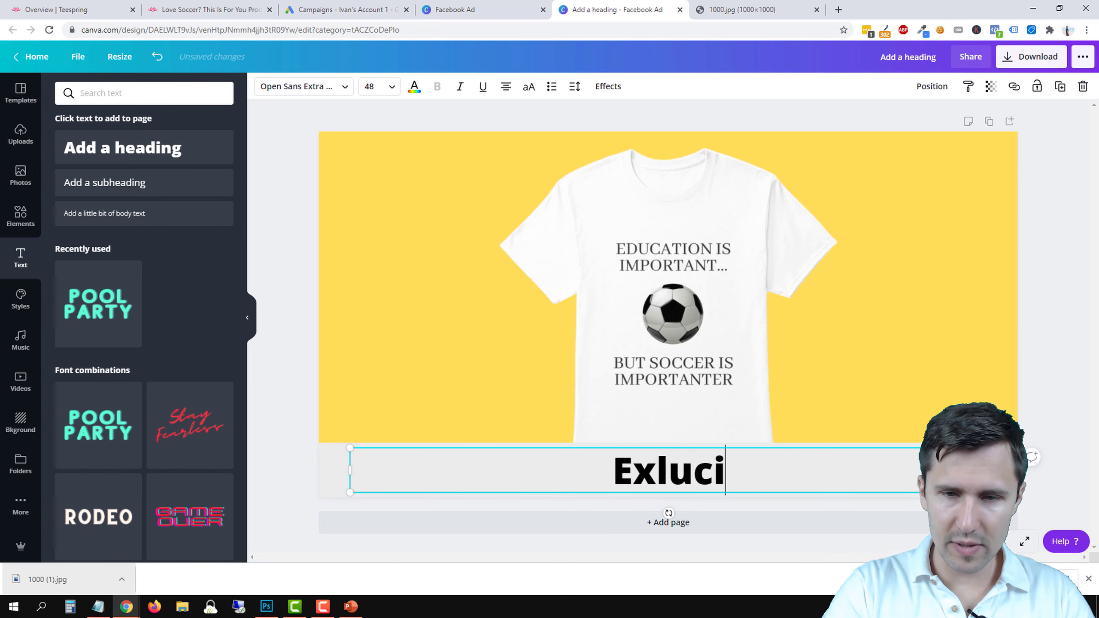
pyautogui.write('clusive ')
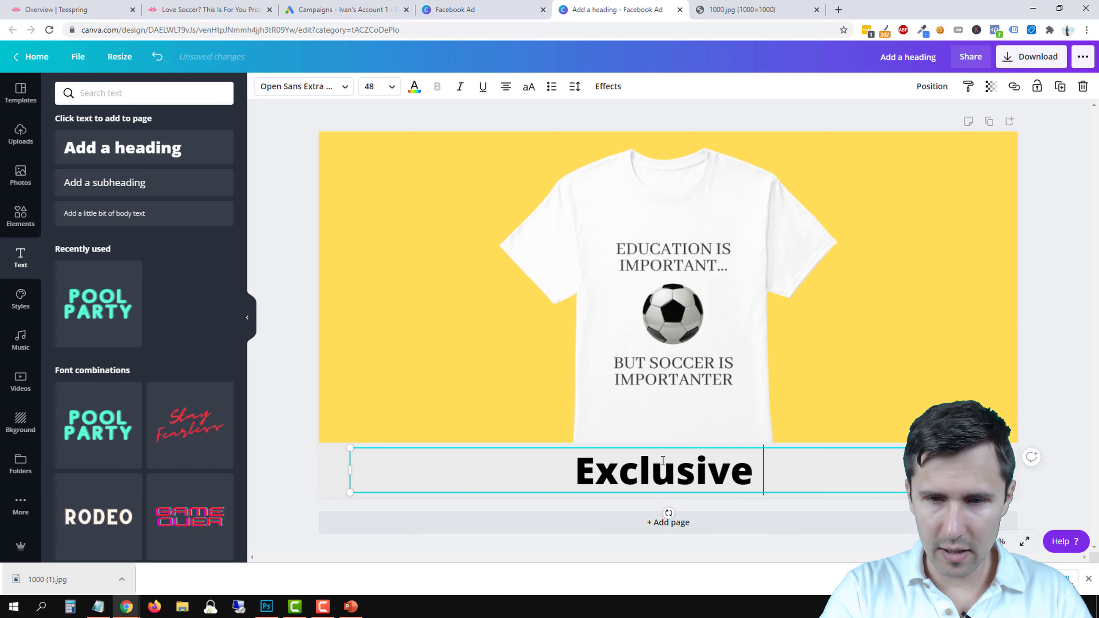
pyautogui.write('15% of')
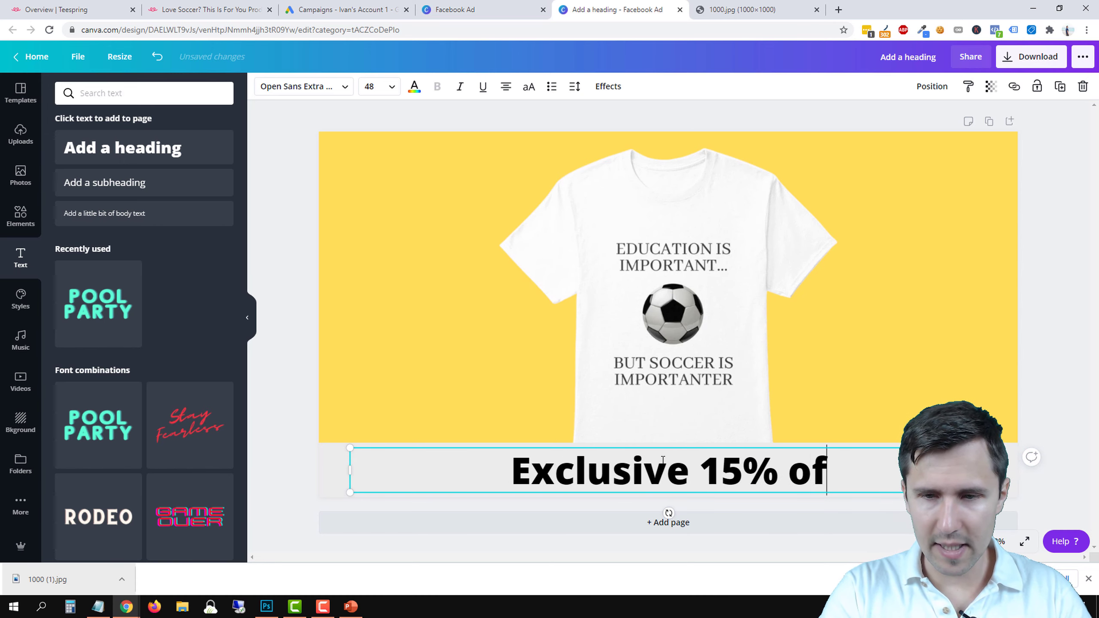
pyautogui.press('BackSpace')
pyautogui.press('BackSpace')
pyautogui.write('Off Discount')
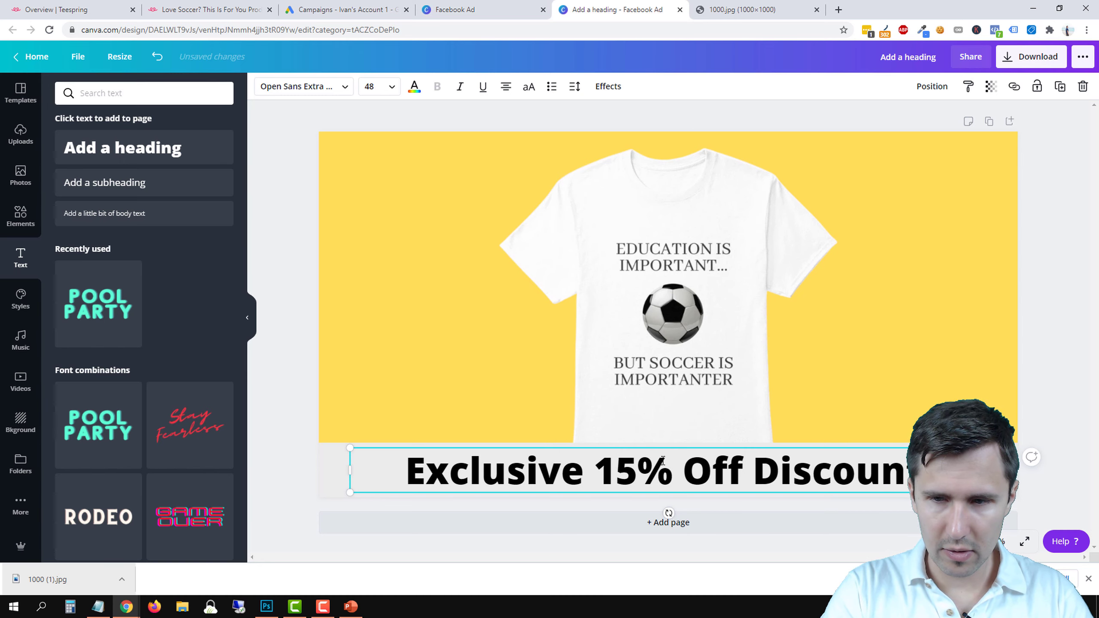
# Extend the banner heading with "Until Oct. 26th" after "Discount".
pyautogui.write(' for')
pyautogui.press('BackSpace')
pyautogui.press('BackSpace')
pyautogui.press('BackSpace')
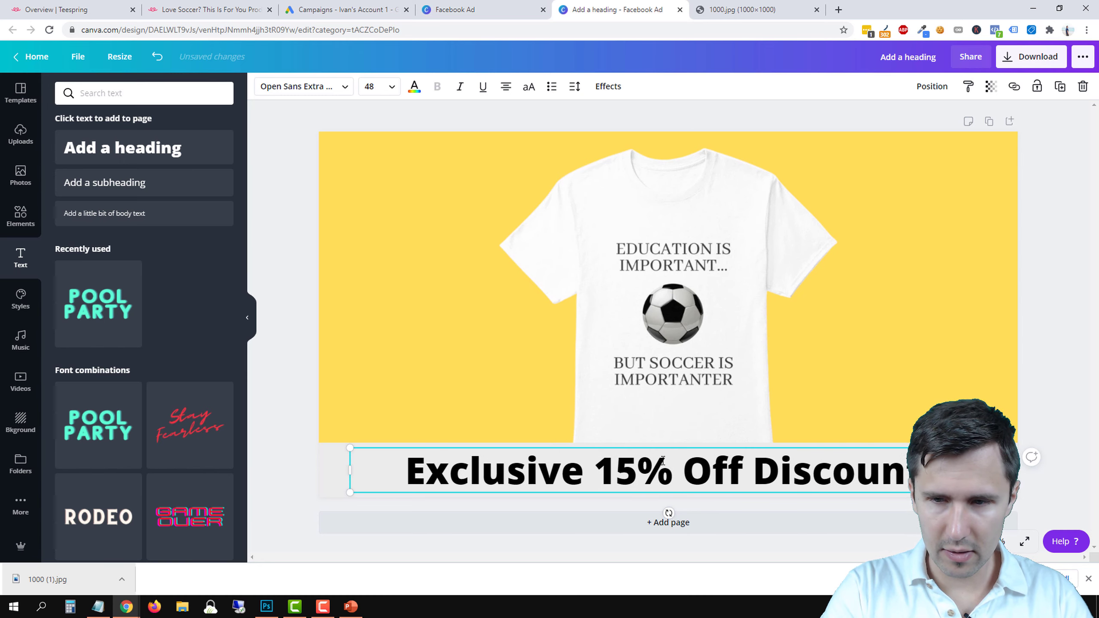
pyautogui.write('Using')
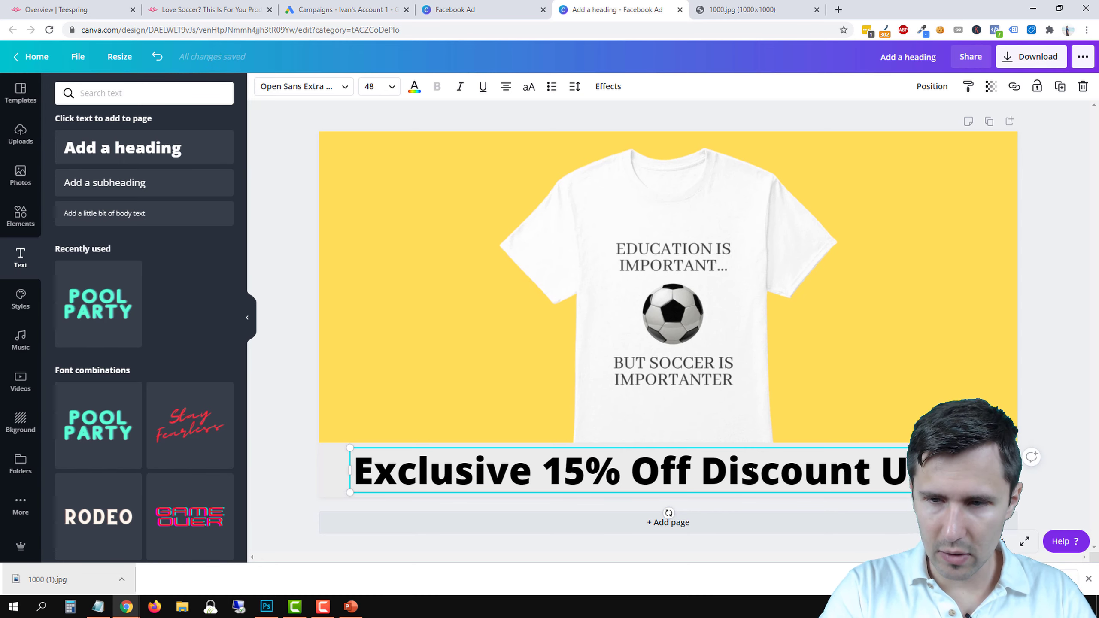
pyautogui.write('Oct. 26th')
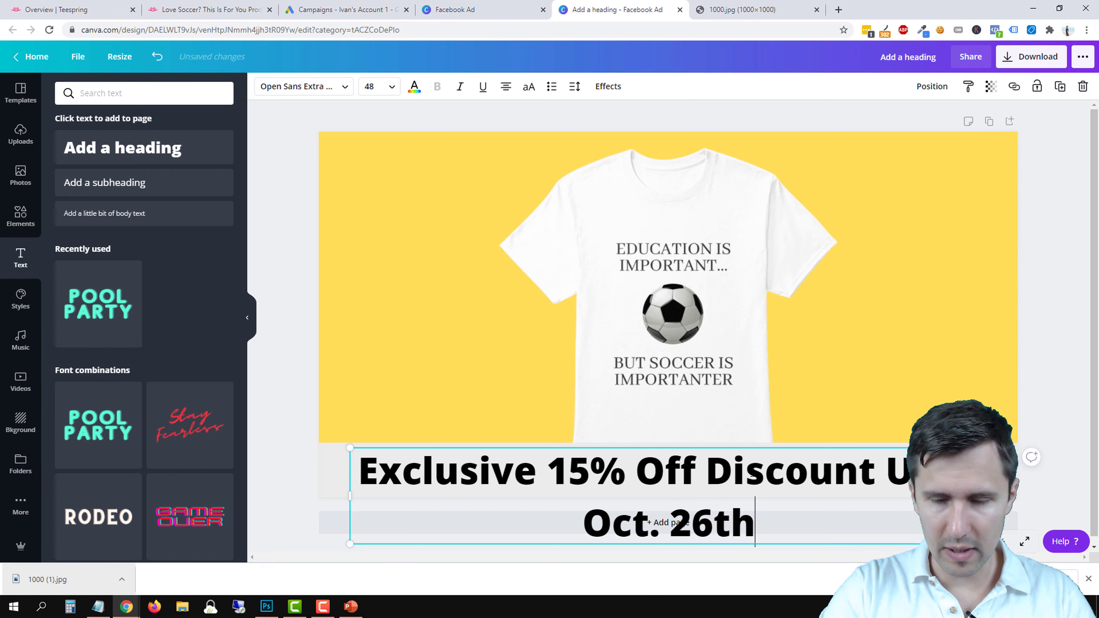
# Set the banner heading's font size to 36 and move it down slightly to centre it in the banner.
pyautogui.tripleClick(674, 472)
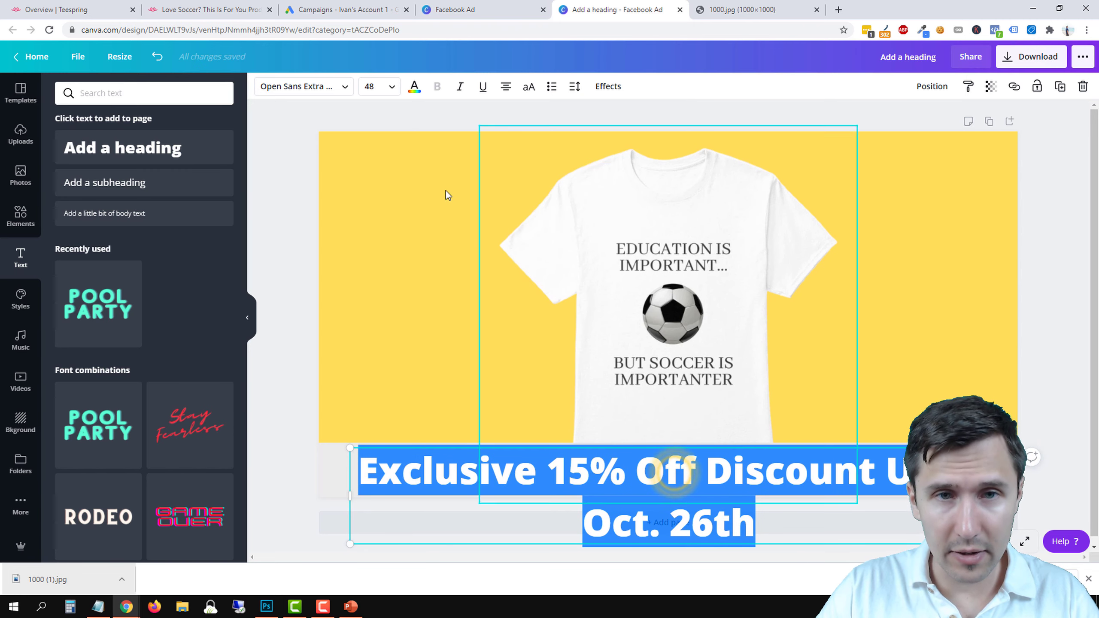
pyautogui.click(375, 87)
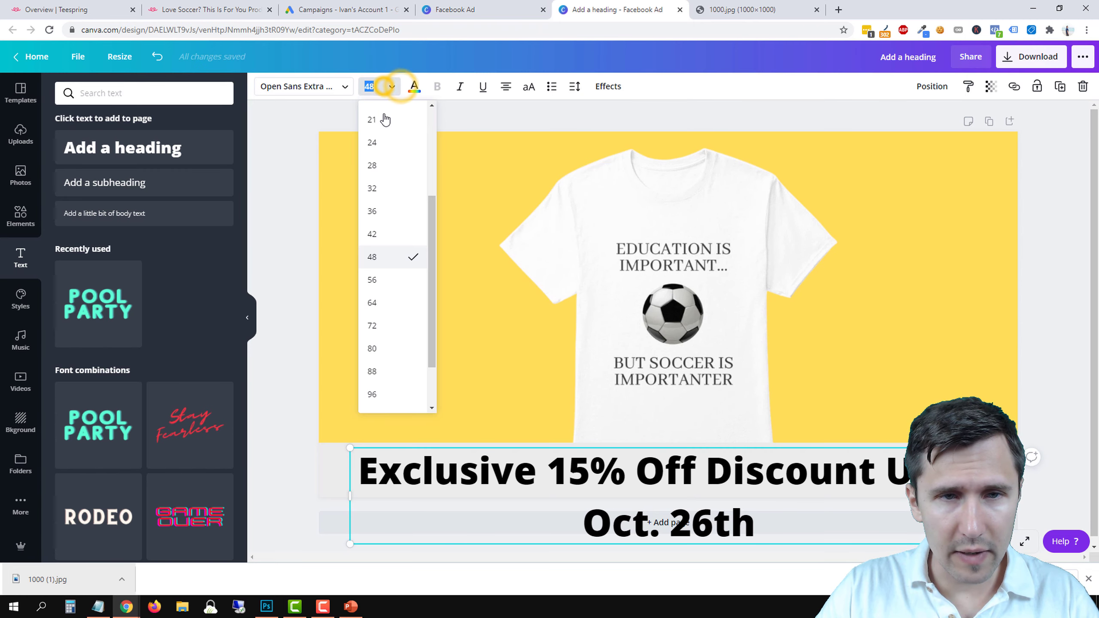
pyautogui.click(374, 223)
pyautogui.click(965, 329)
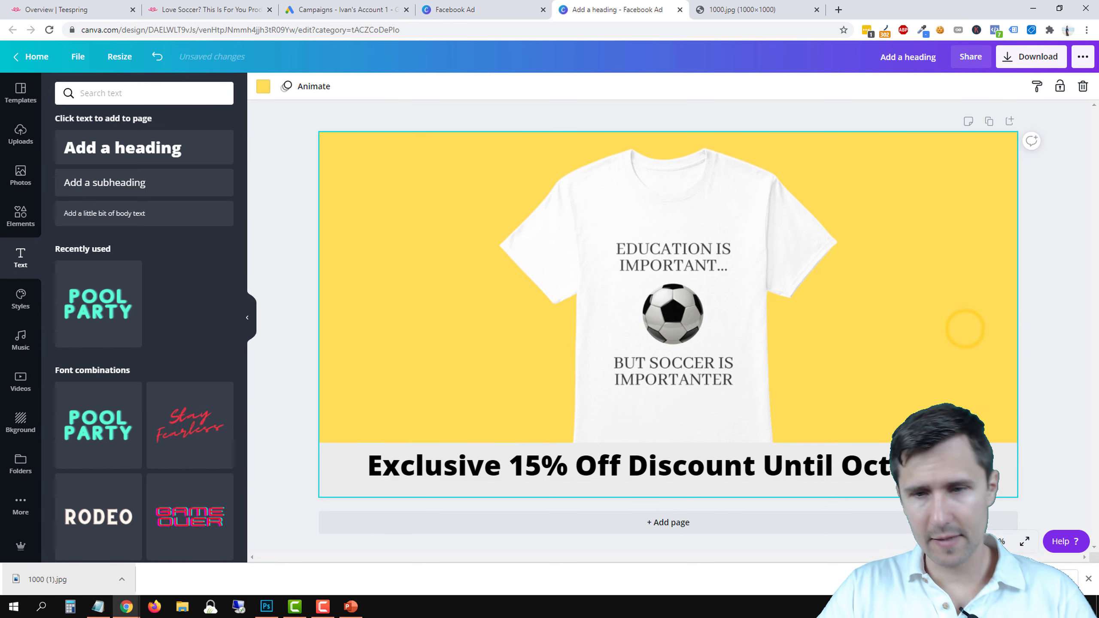
pyautogui.moveTo(857, 465); pyautogui.dragTo(859, 472)
pyautogui.click(933, 334)
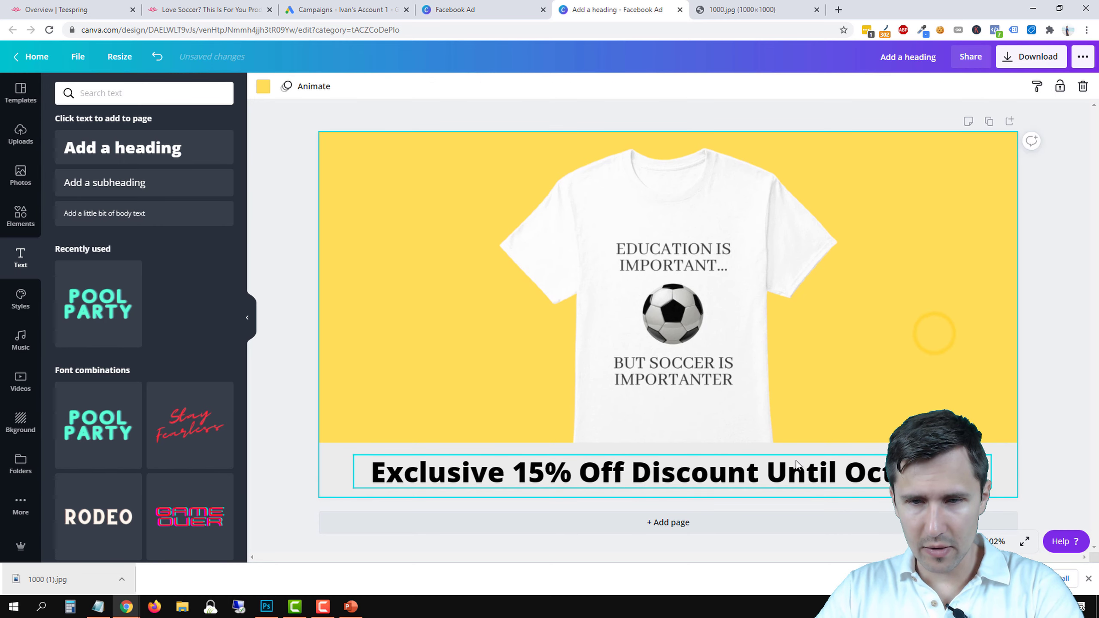
pyautogui.click(796, 460)
pyautogui.click(917, 344)
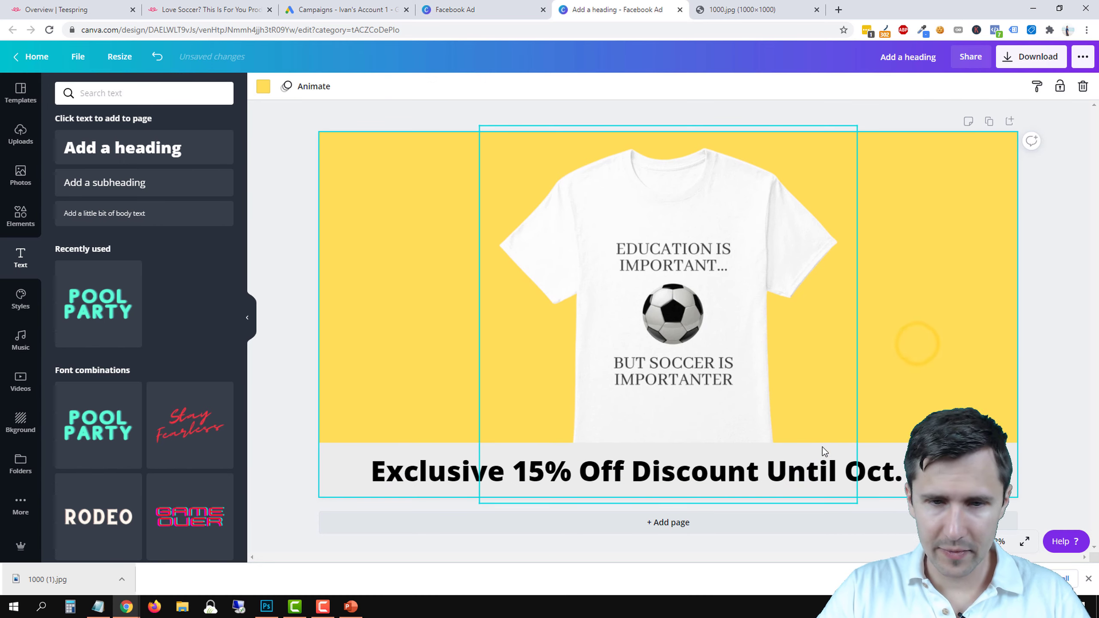
# Fill the bottom banner with bright red.
pyautogui.click(1009, 462)
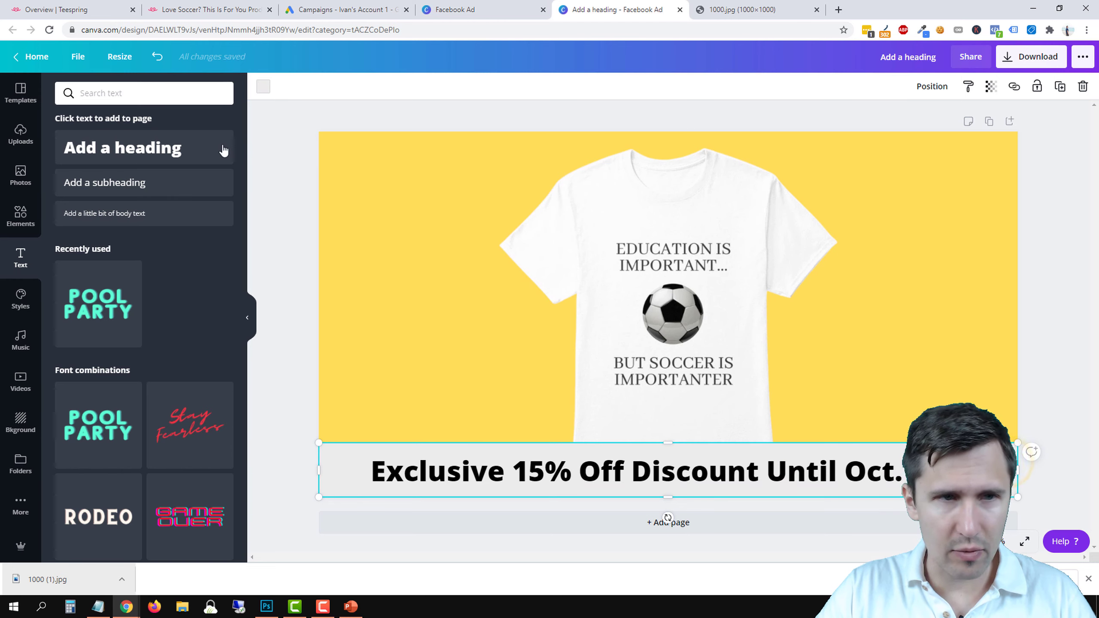
pyautogui.click(263, 88)
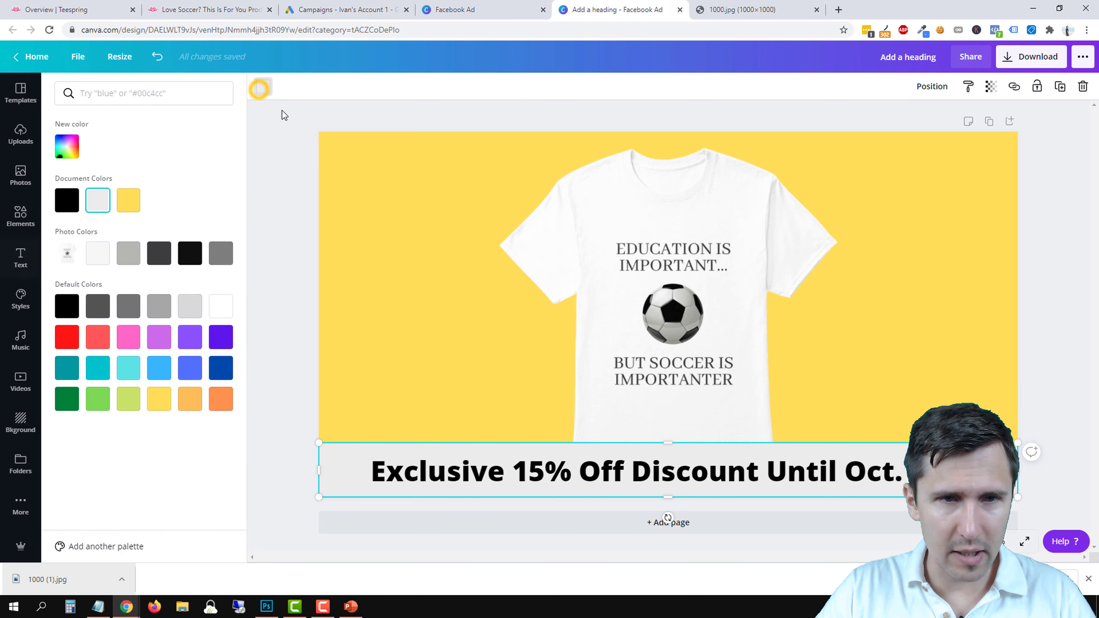
pyautogui.click(57, 341)
# Change the text colour of the whole banner heading to white.
pyautogui.click(454, 483)
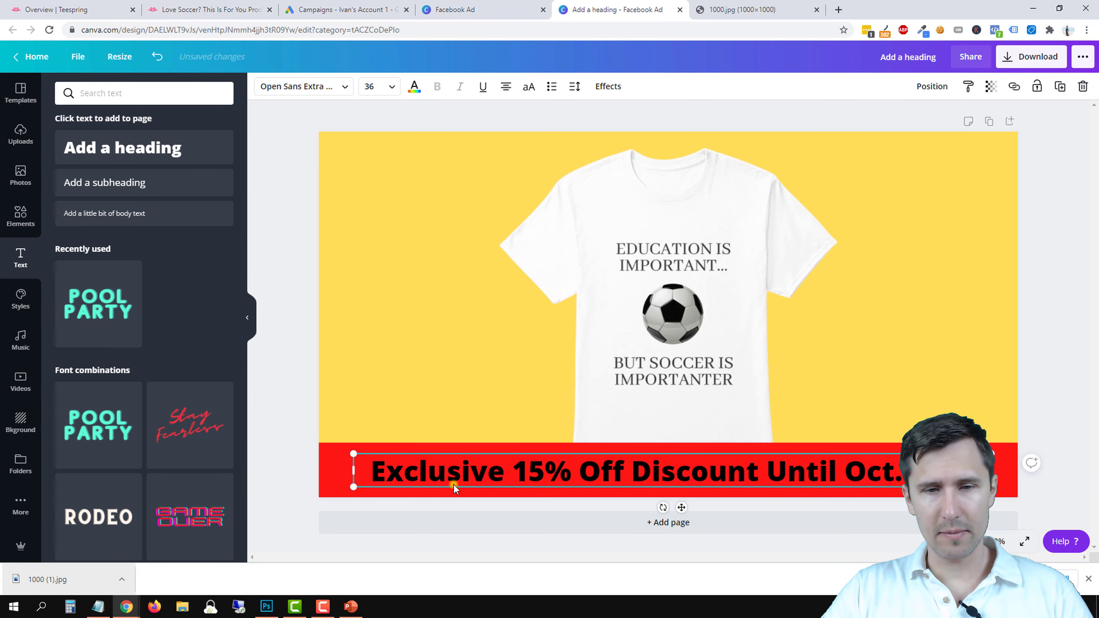
pyautogui.doubleClick(454, 484)
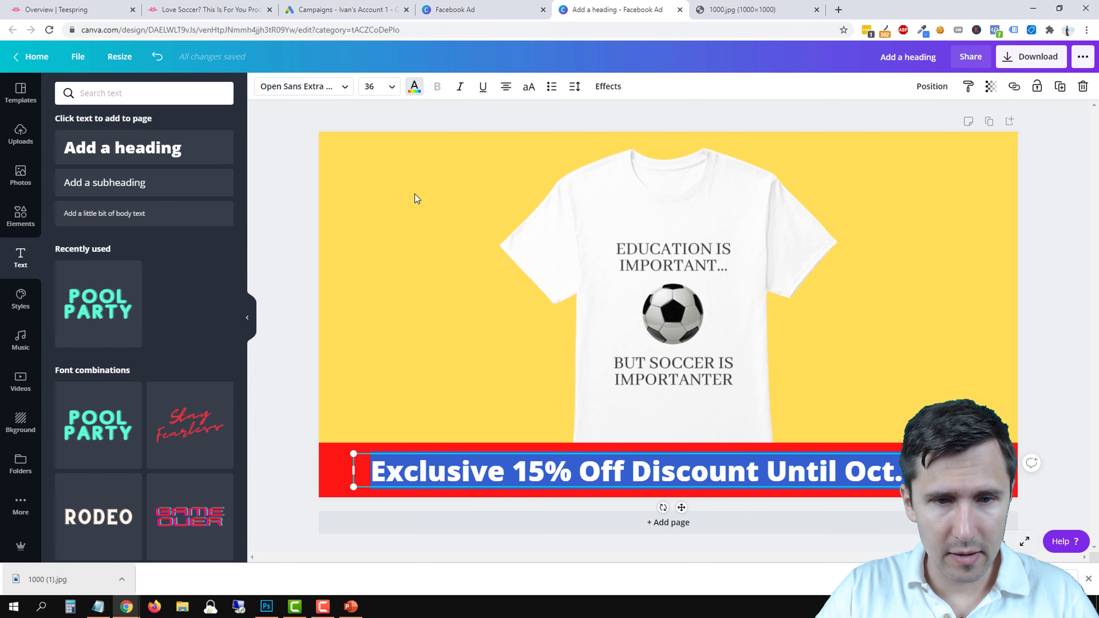
pyautogui.click(419, 253)
pyautogui.doubleClick(437, 479)
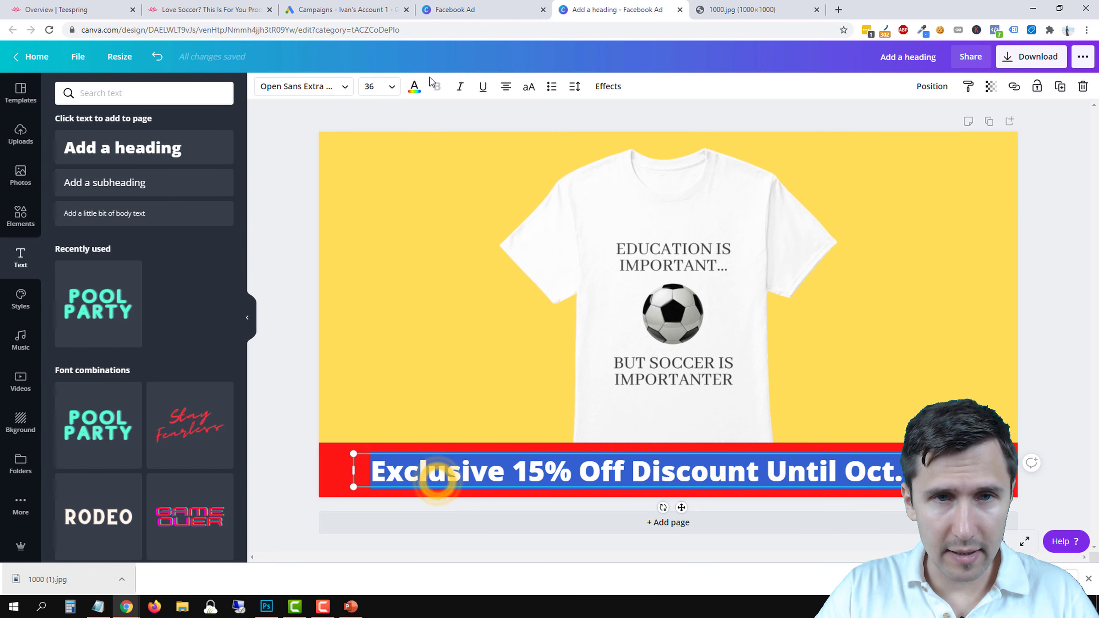
pyautogui.click(415, 85)
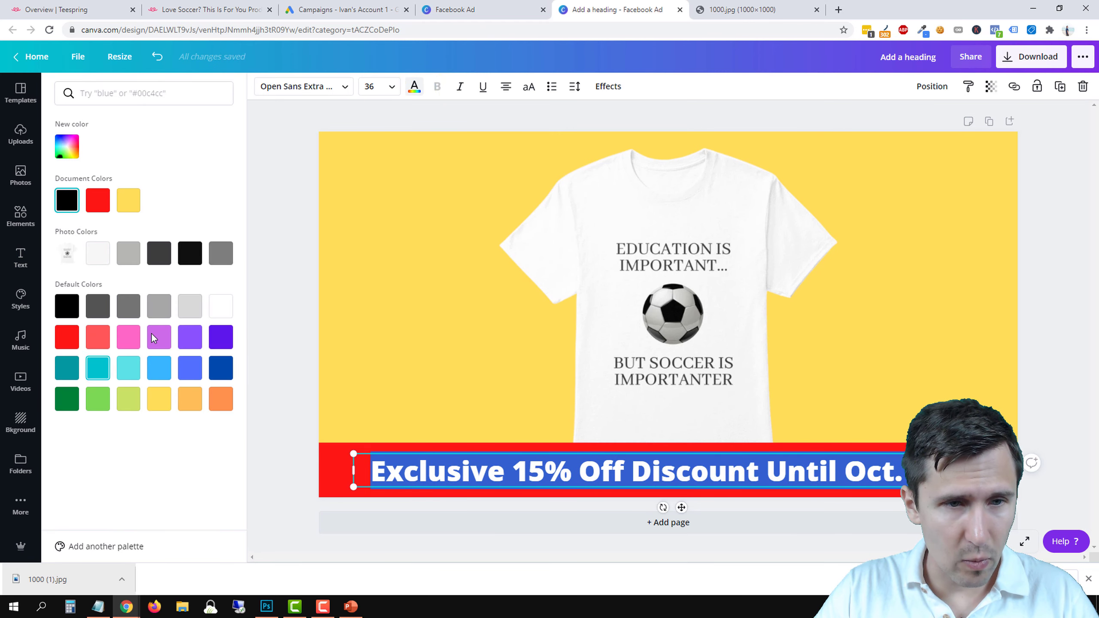
pyautogui.click(431, 317)
pyautogui.click(280, 314)
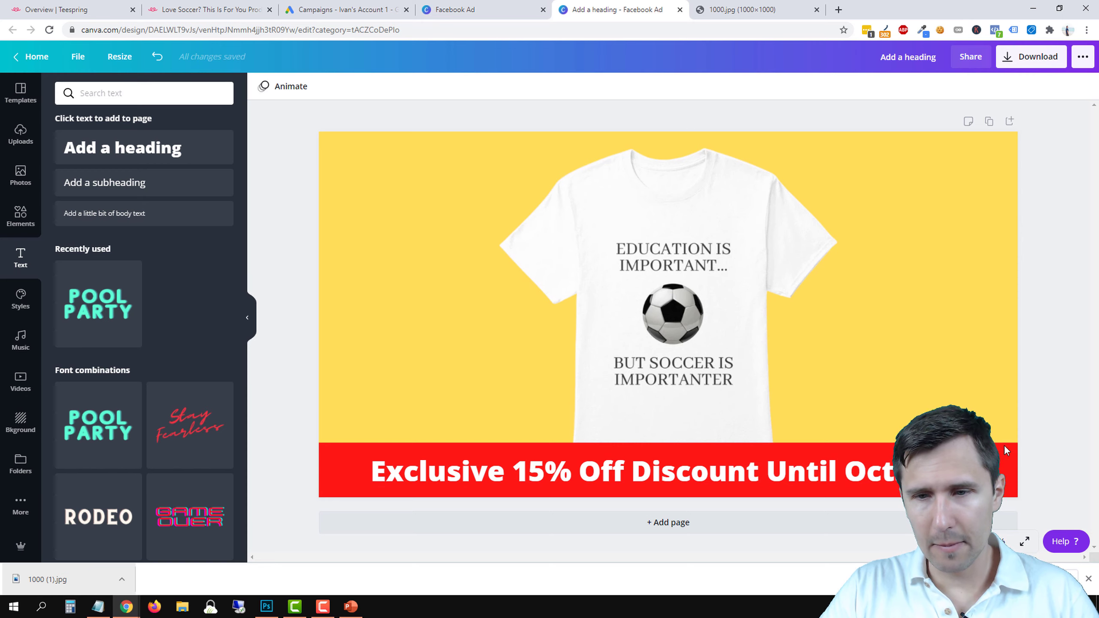
# Try a lighter coral red on the bottom banner, and settle on the custom dark red #9F0A0A.
pyautogui.click(1005, 460)
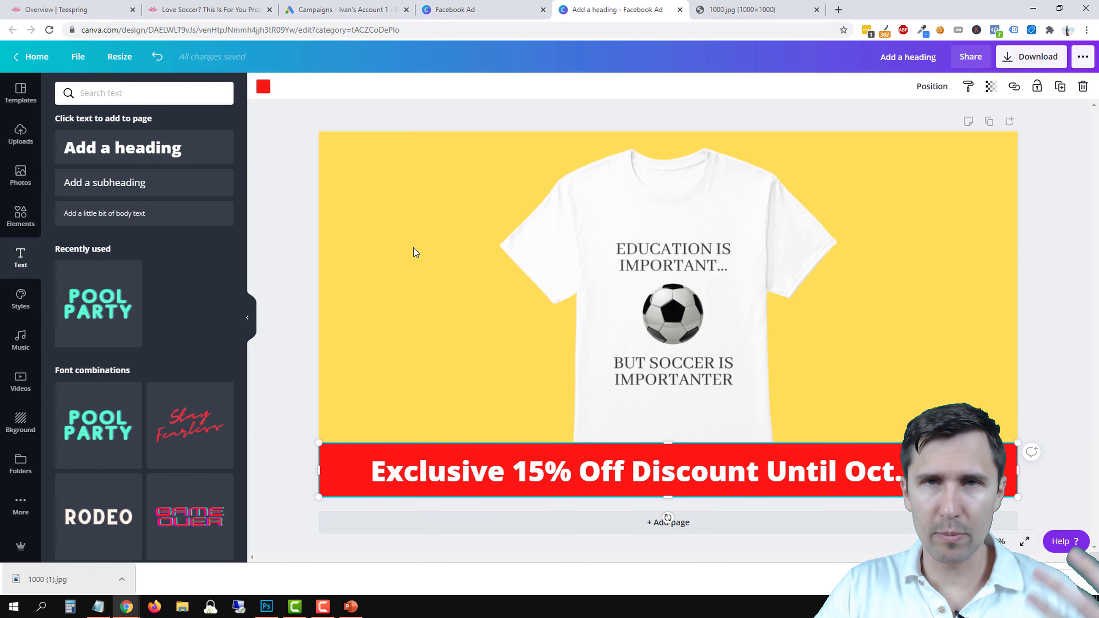
pyautogui.click(264, 86)
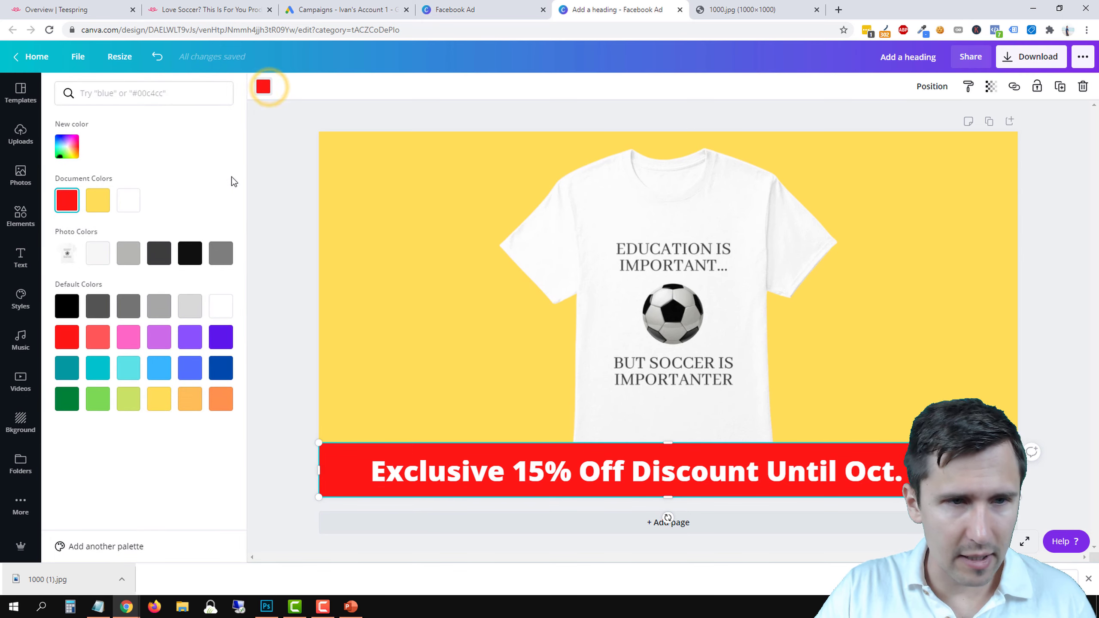
pyautogui.click(104, 335)
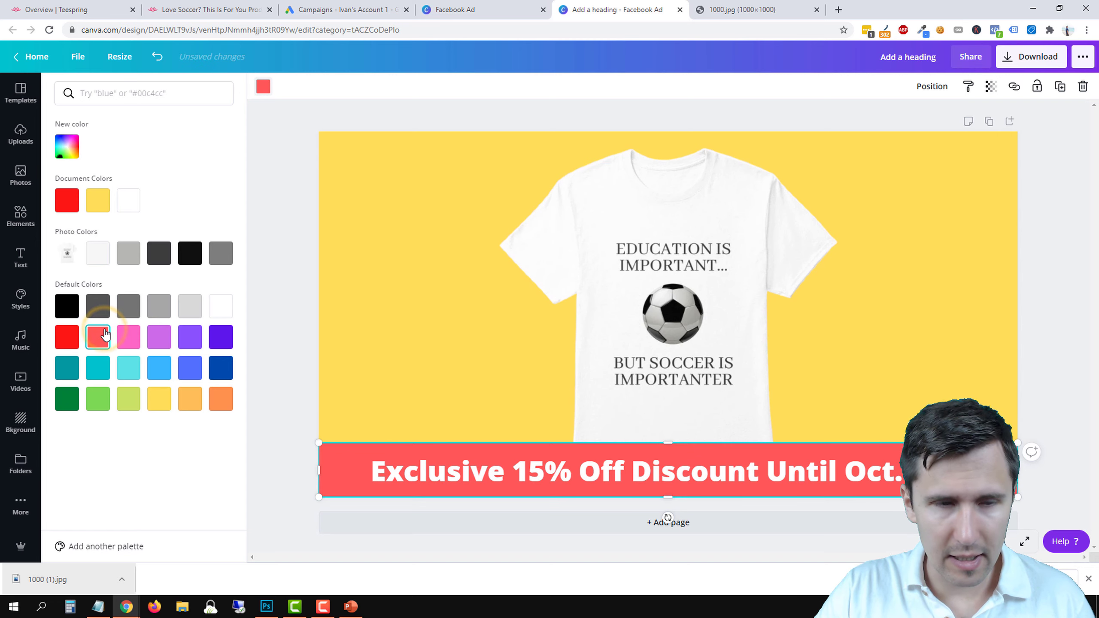
pyautogui.click(69, 145)
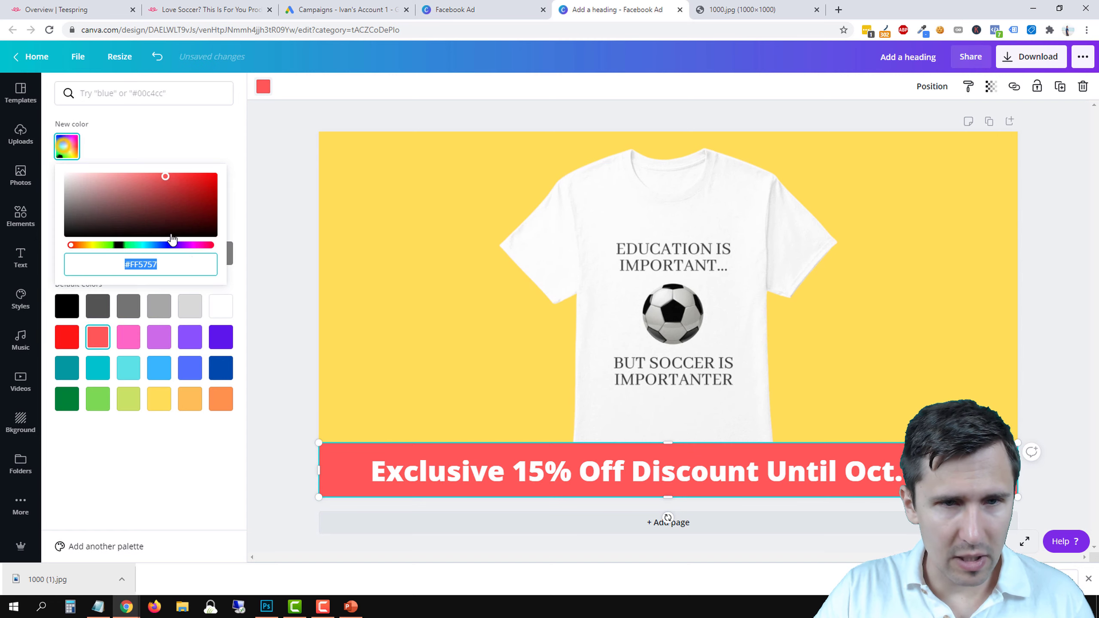
pyautogui.moveTo(172, 195); pyautogui.dragTo(208, 197)
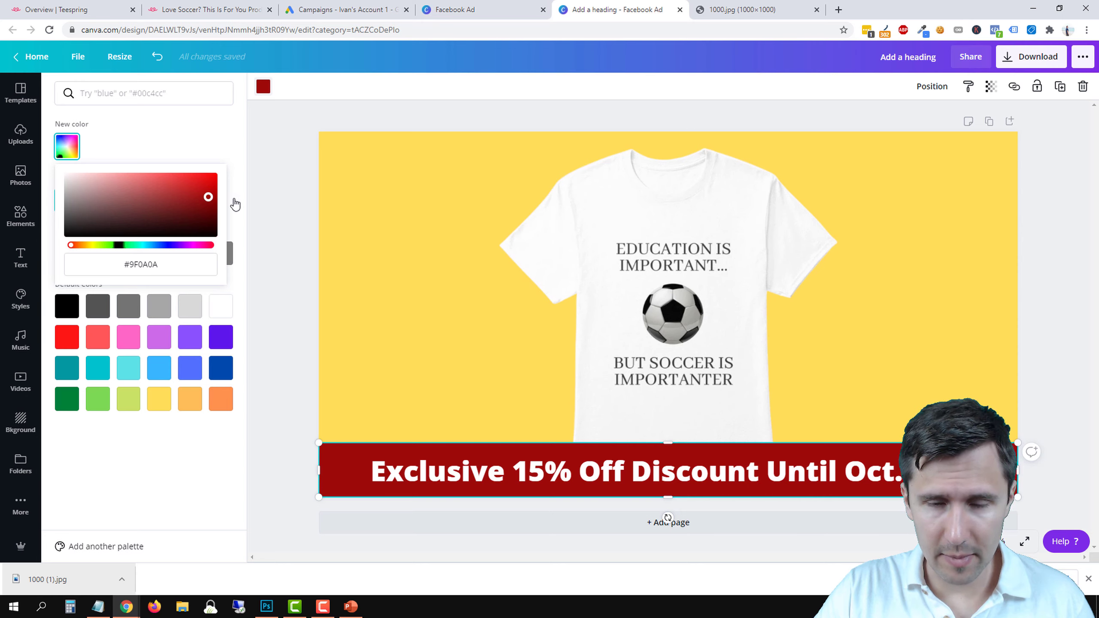
pyautogui.click(317, 196)
pyautogui.click(290, 317)
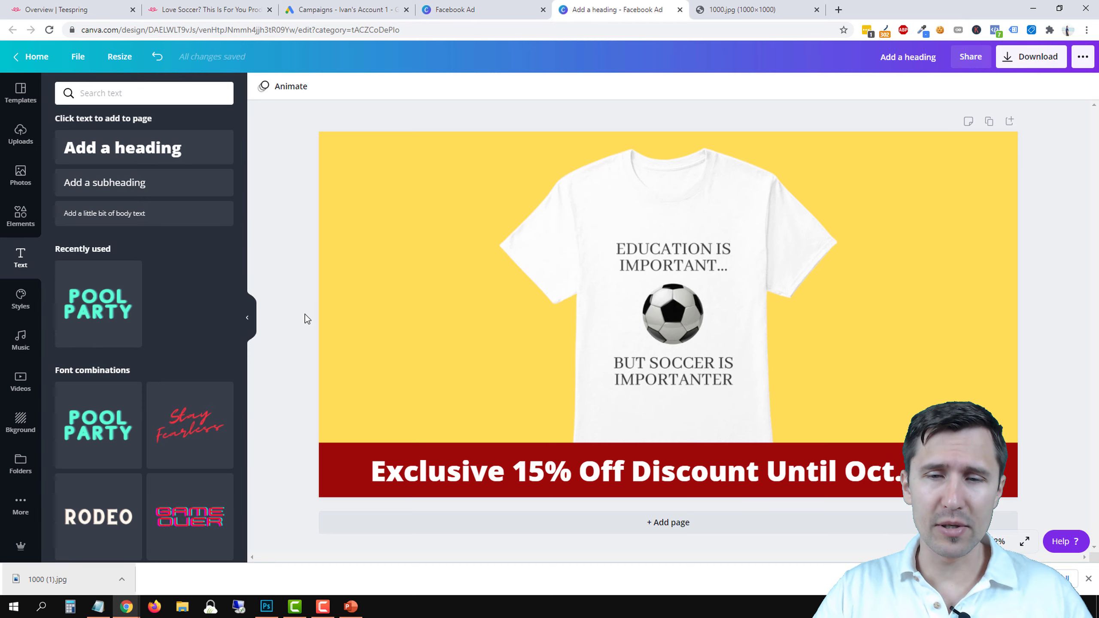
# Switch to the browser tab with the shirt image and load the Pixabay page pixabay.com/en/directory-excellent-mediocre-1274229/ there.
pyautogui.click(754, 9)
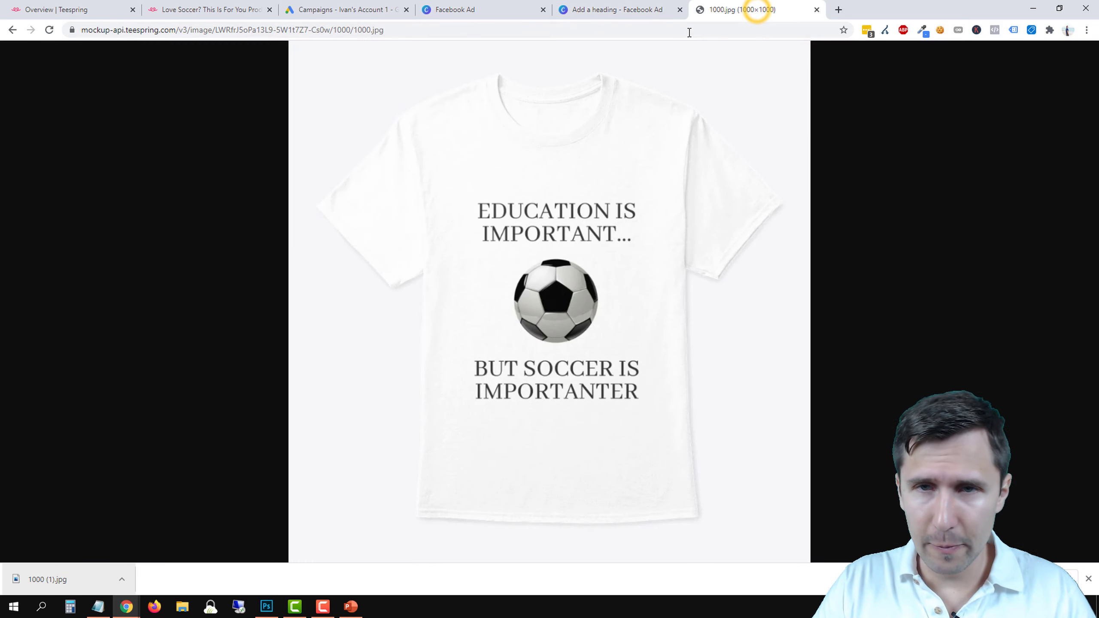
pyautogui.click(683, 30)
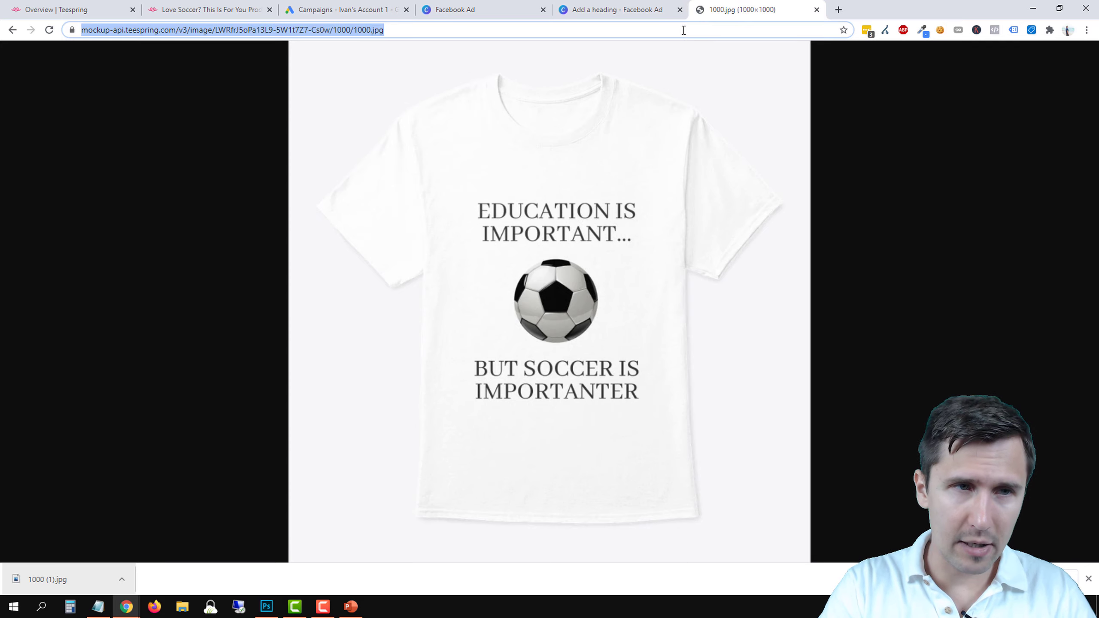
pyautogui.write('google.com')
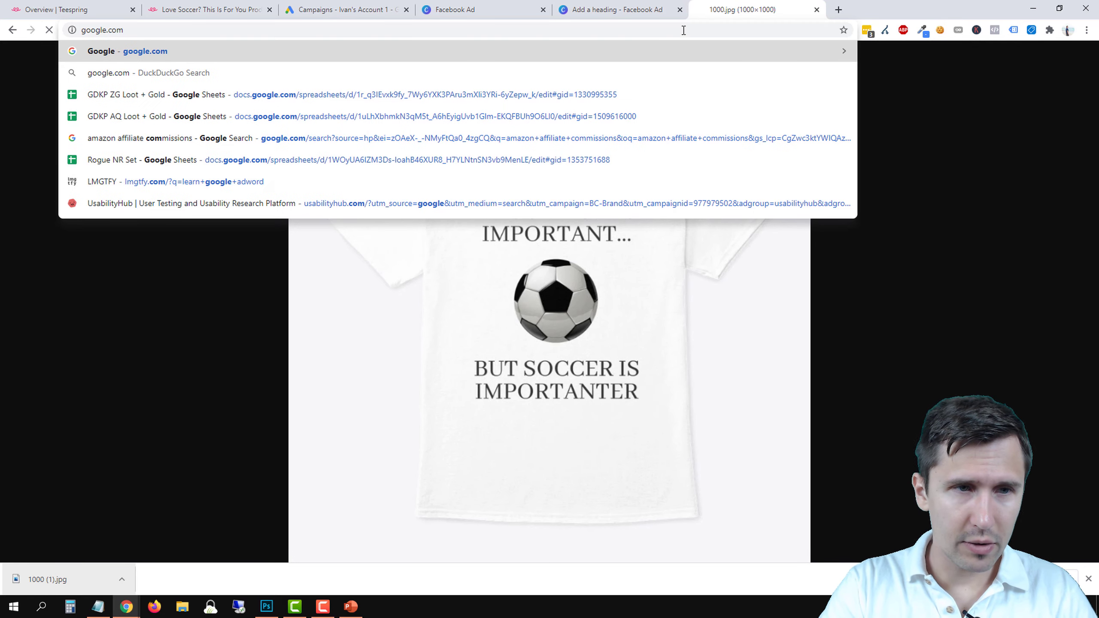
pyautogui.press('Return')
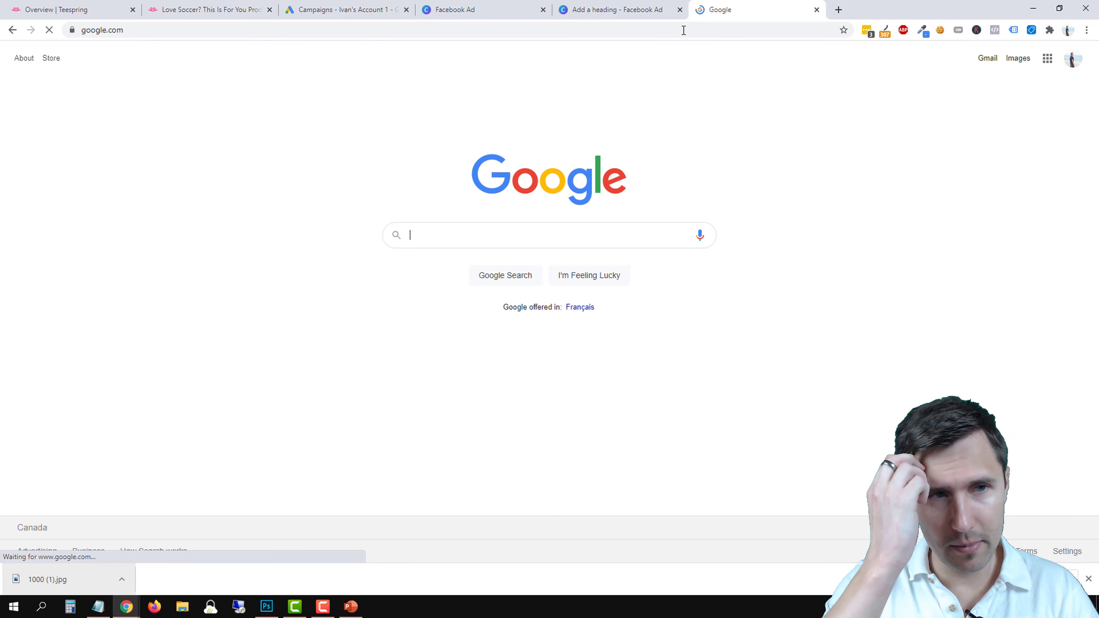
pyautogui.click(447, 30)
pyautogui.write('pixabay.com/en/directory-excellent-mediocre-1274229/')
pyautogui.press('Return')
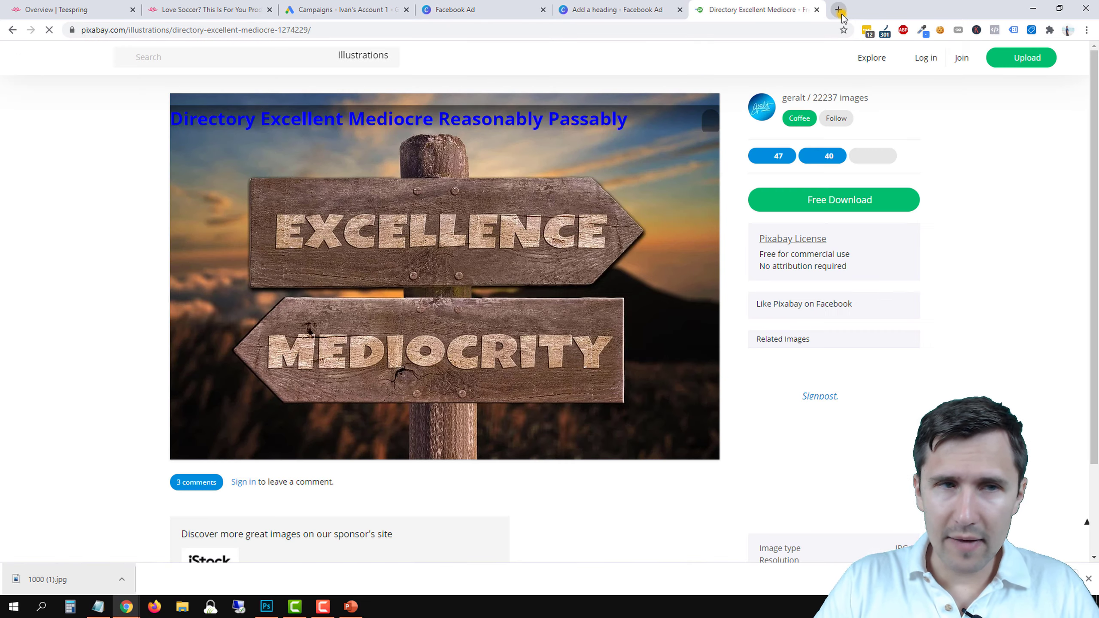
# Open the Pexels site in a new browser tab and return to the Pixabay tab.
pyautogui.click(839, 10)
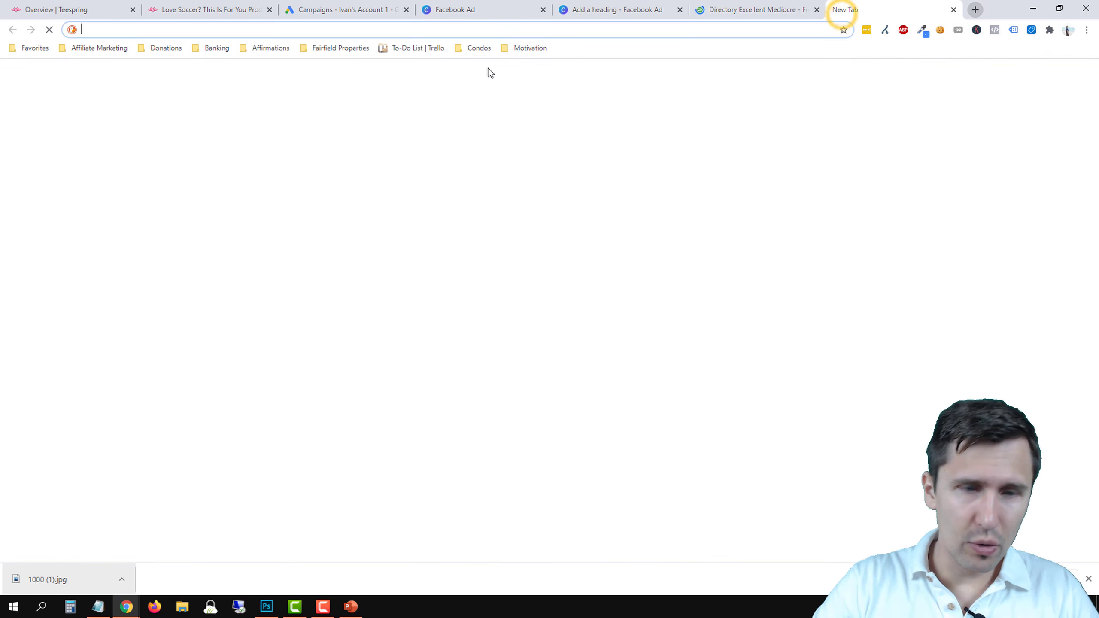
pyautogui.write('pexel')
pyautogui.press('Return')
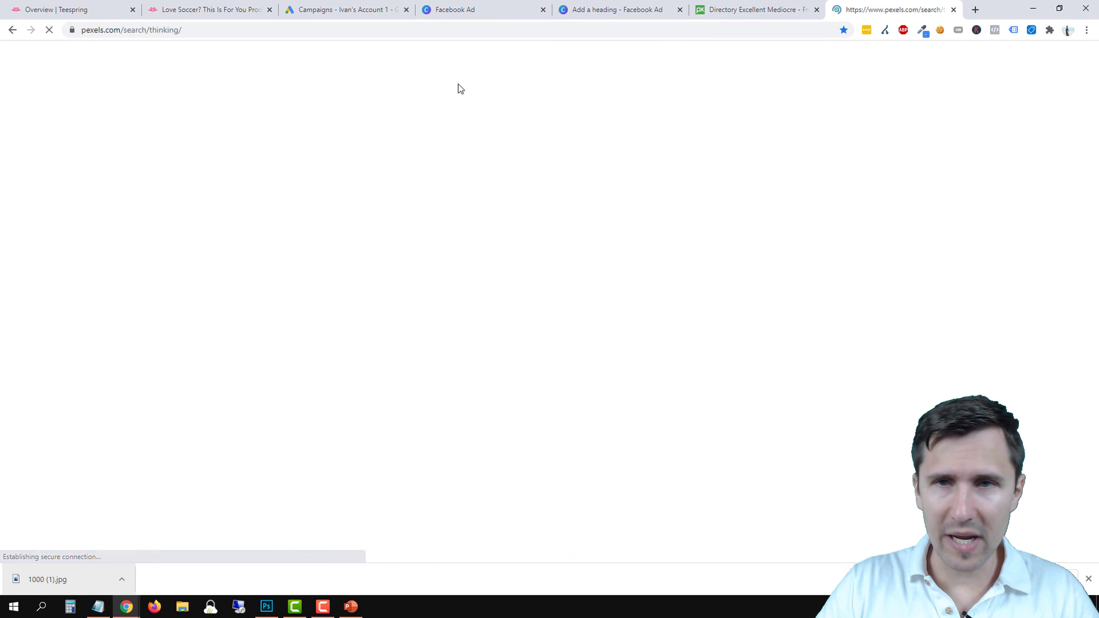
pyautogui.click(750, 5)
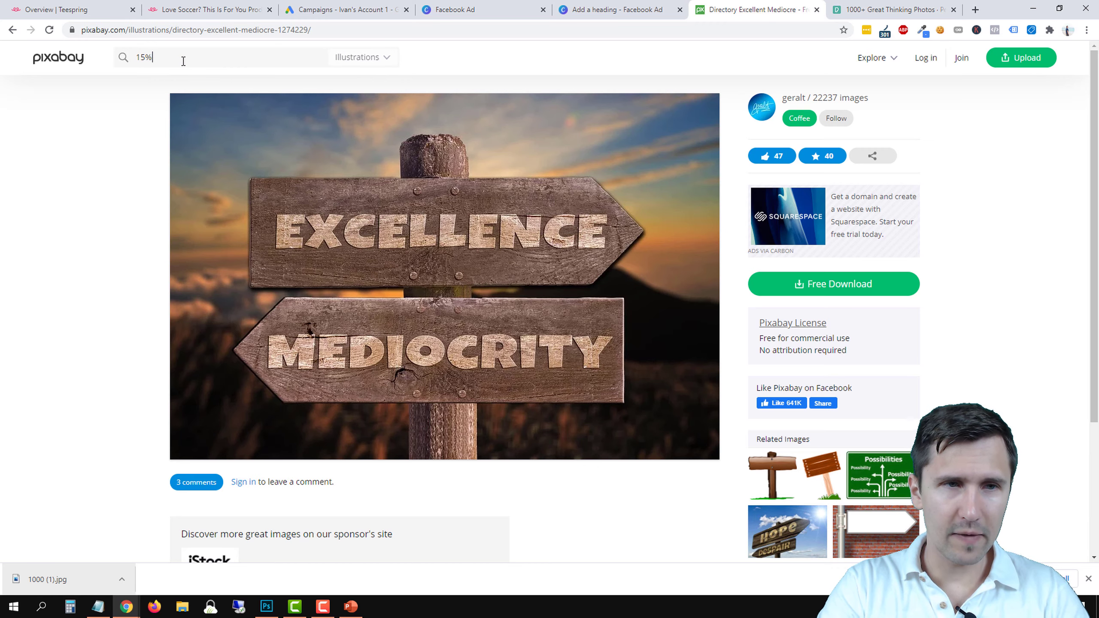
# Search Pixabay and Pexels for "15% discount" and browse the Pexels photos.
pyautogui.press('Return')
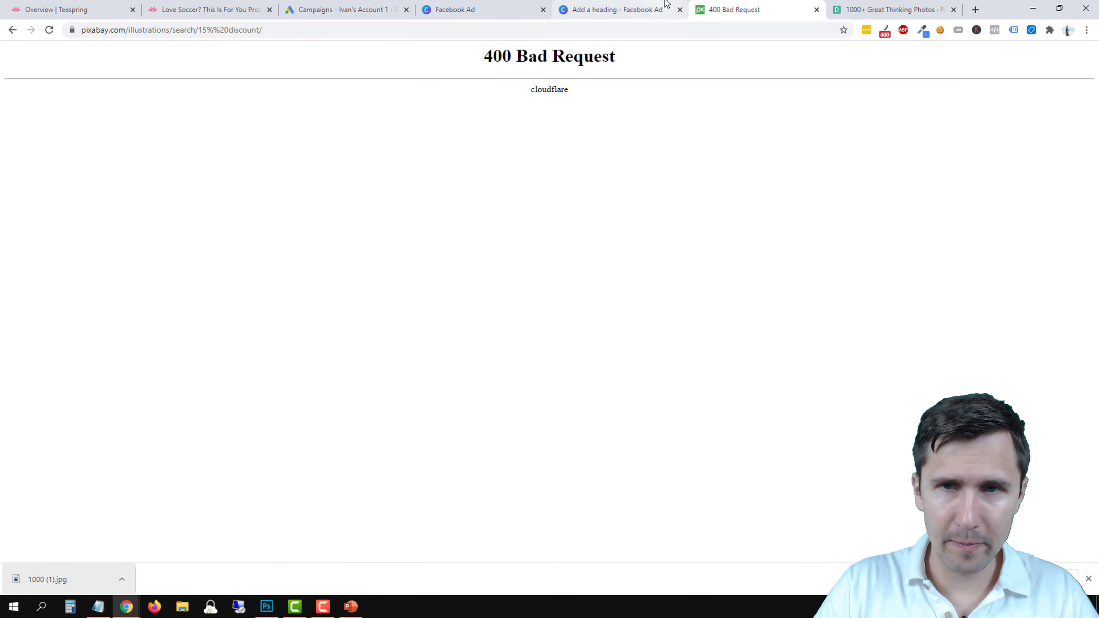
pyautogui.click(906, 12)
pyautogui.click(186, 50)
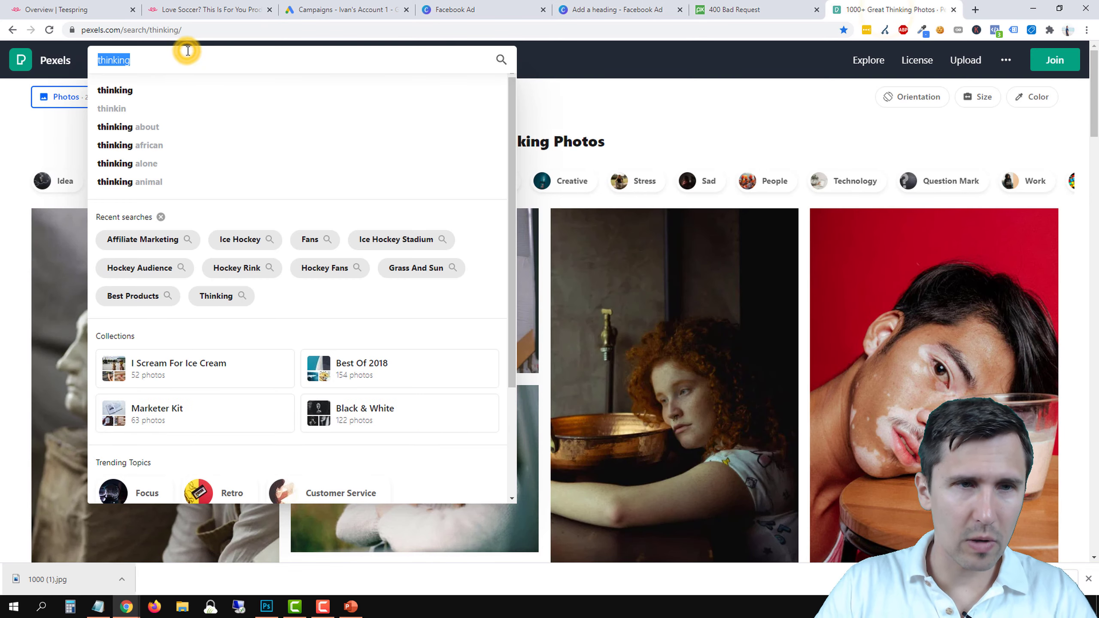
pyautogui.write('15% discount')
pyautogui.press('Return')
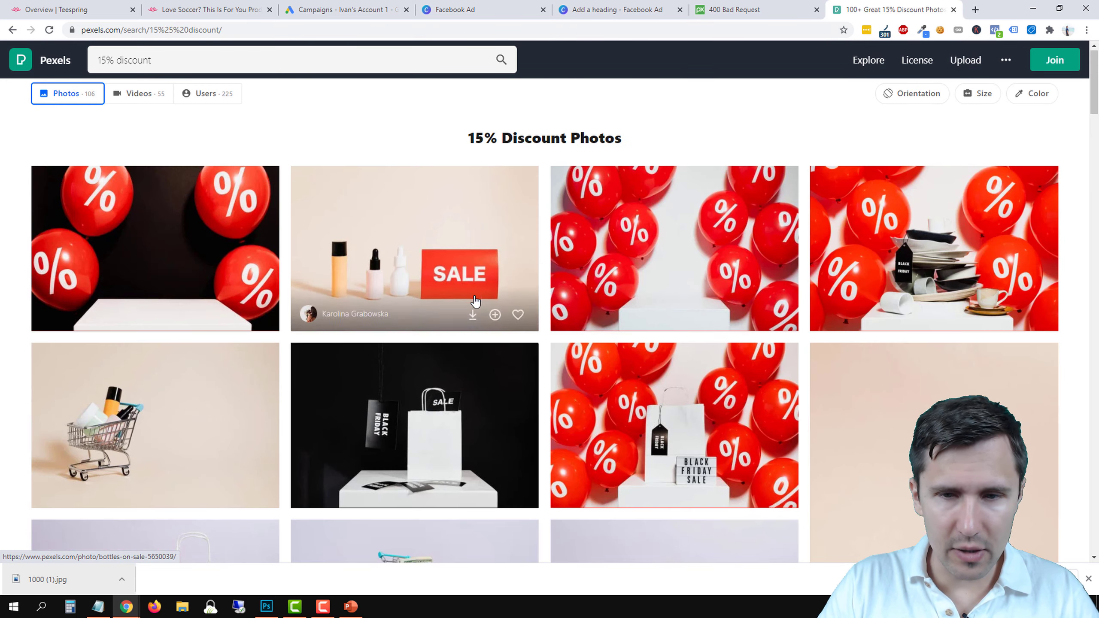
pyautogui.scroll(-3, 554, 327)
pyautogui.scroll(-4, 554, 326)
# Load Google in the Pixabay tab and search its images for "15% discount".
pyautogui.click(764, 6)
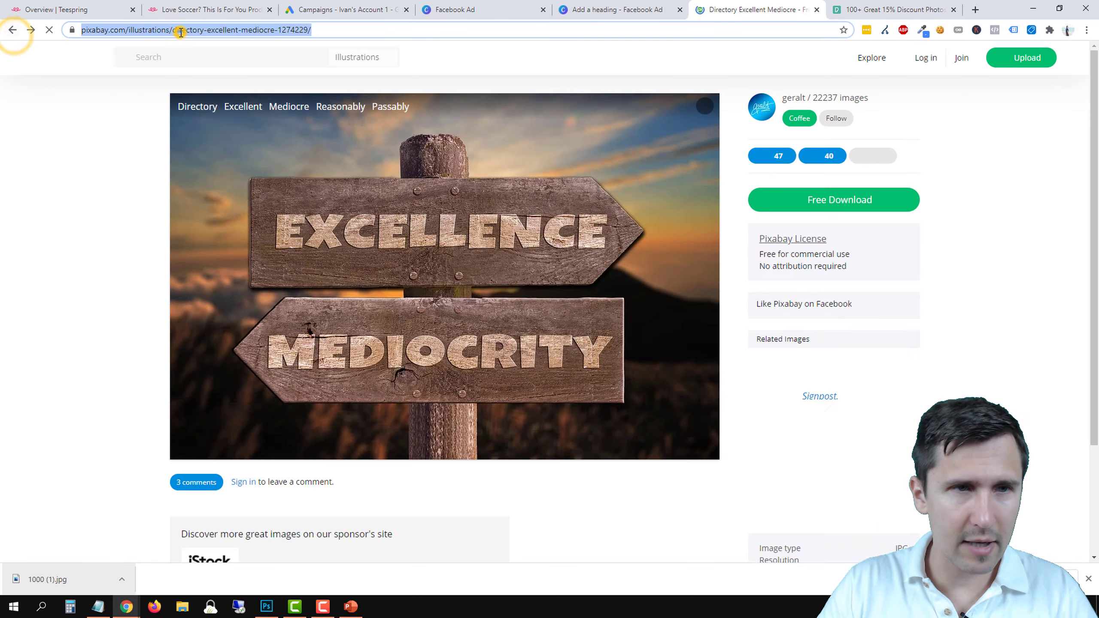
pyautogui.click(179, 29)
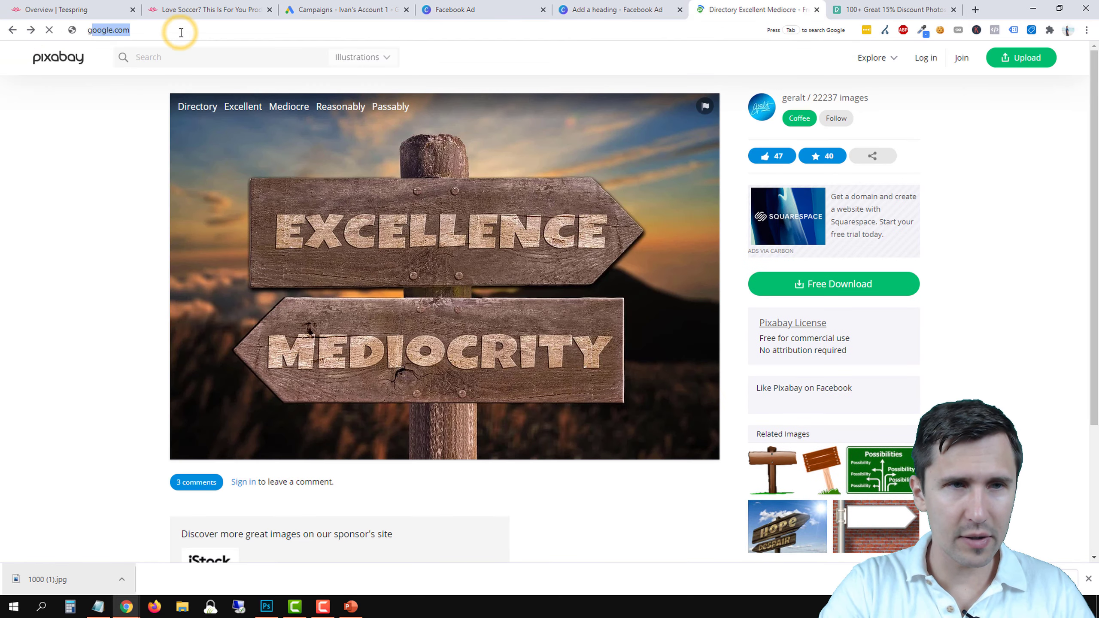
pyautogui.write('goo')
pyautogui.press('Return')
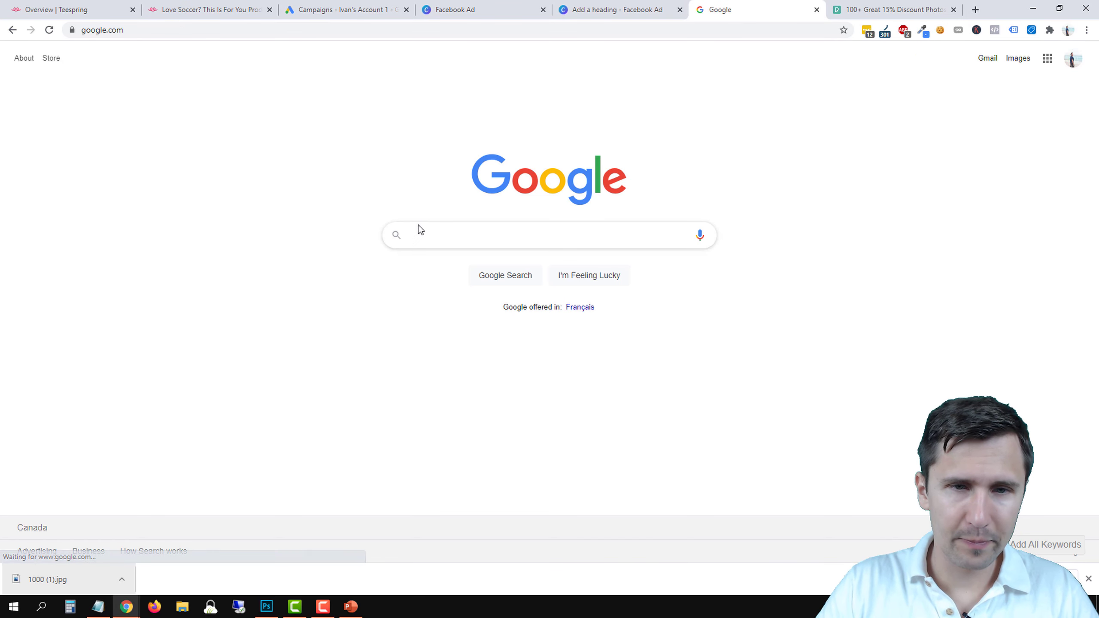
pyautogui.write('15% discou')
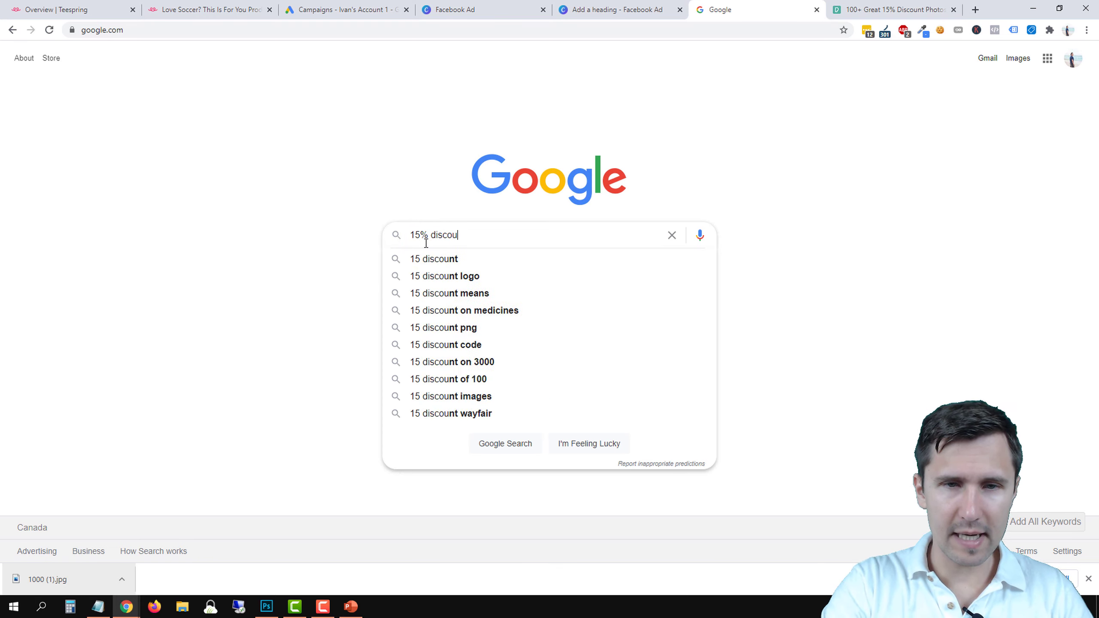
pyautogui.write('nt')
pyautogui.press('Return')
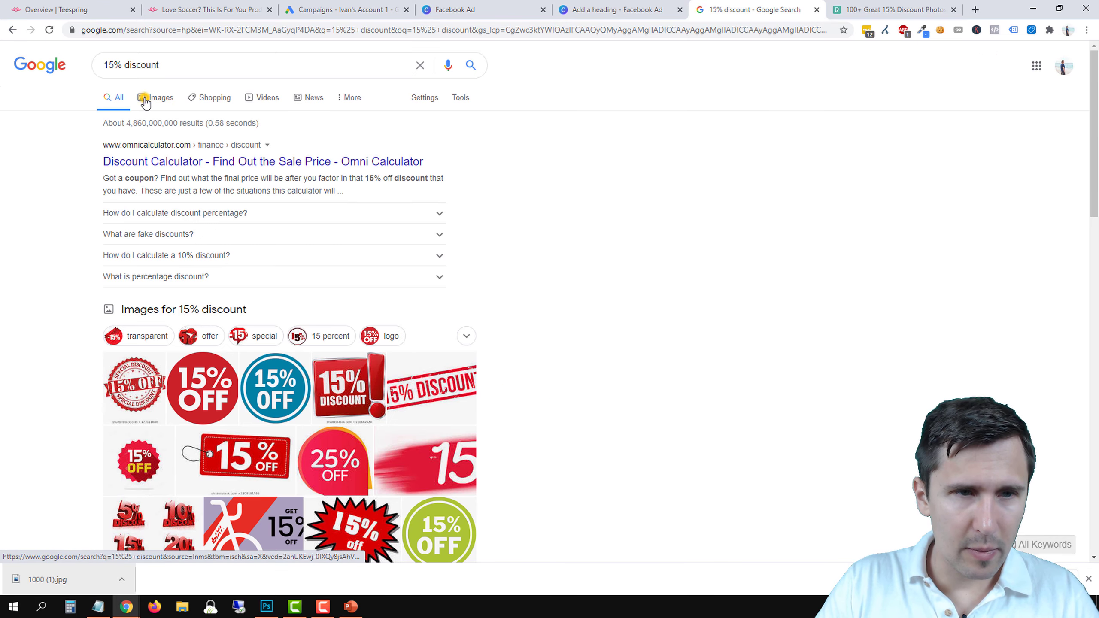
pyautogui.click(146, 103)
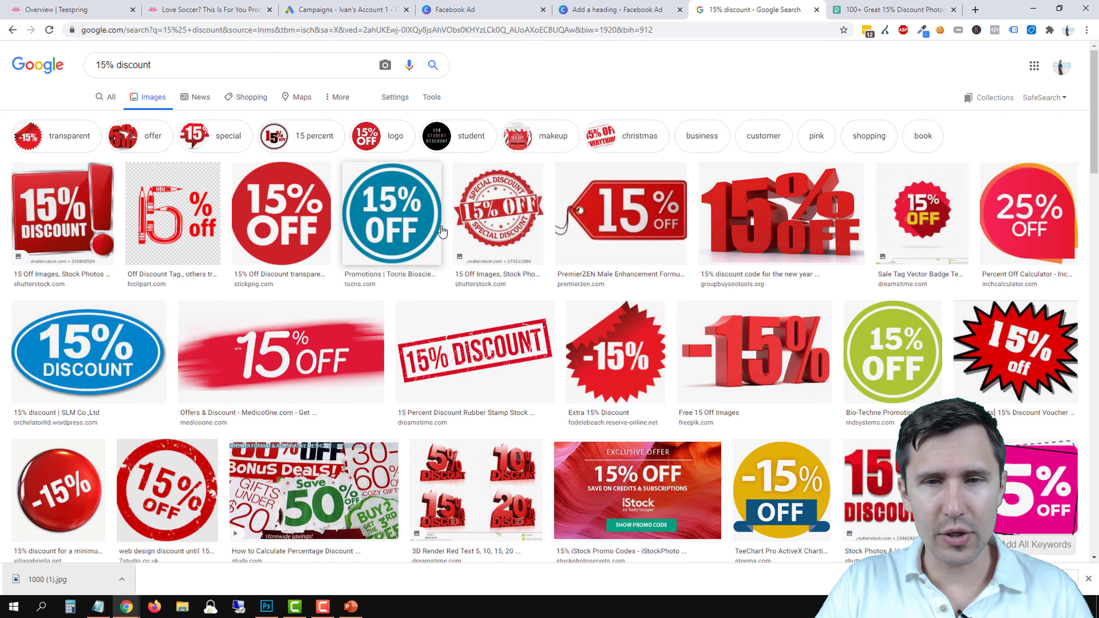
# Preview the stamp, square sign and round red 15% images, and open the round badge's StickPNG page.
pyautogui.click(496, 225)
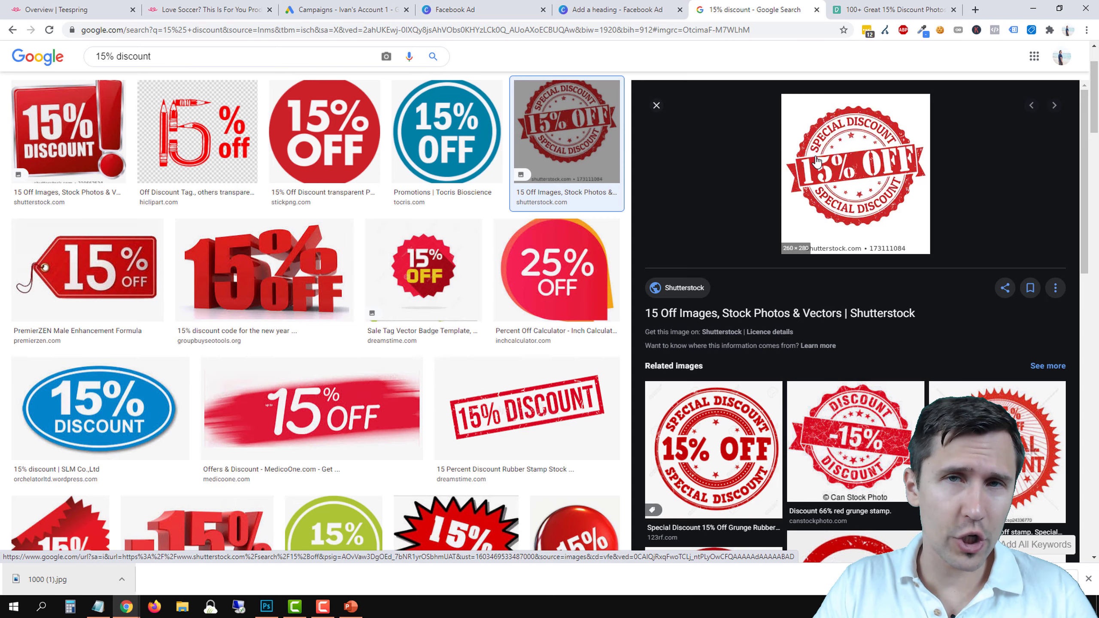
pyautogui.click(66, 137)
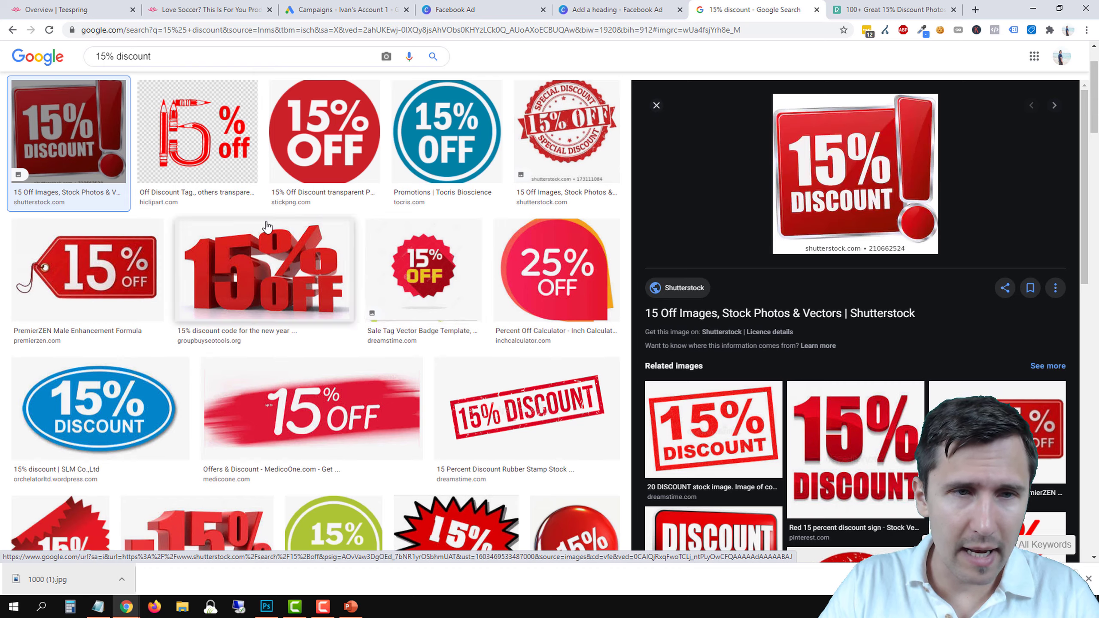
pyautogui.click(313, 145)
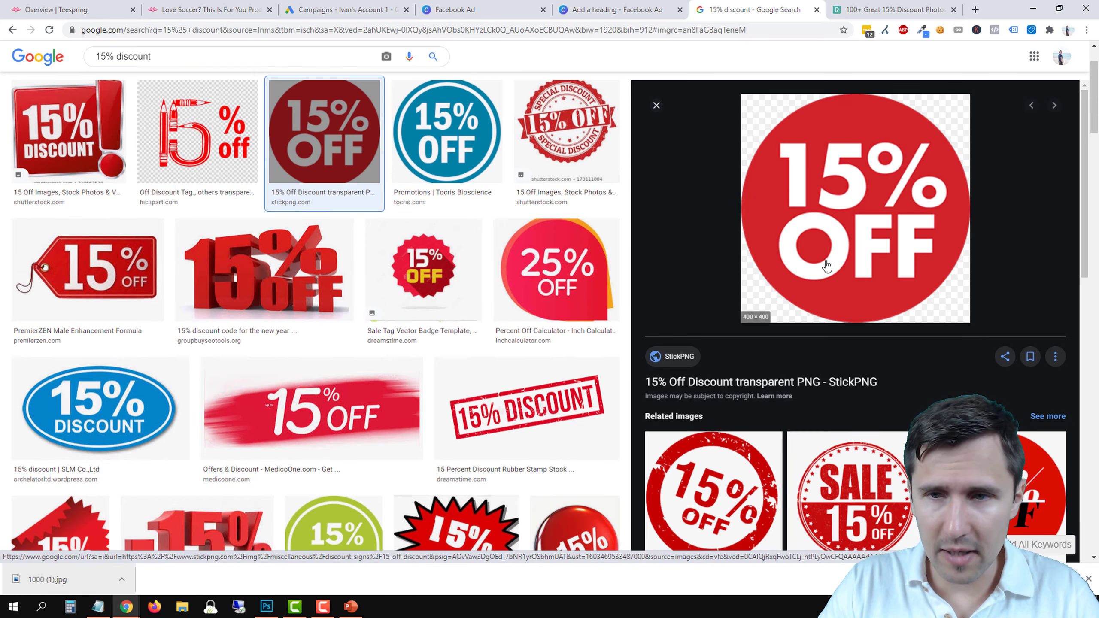
pyautogui.click(844, 198)
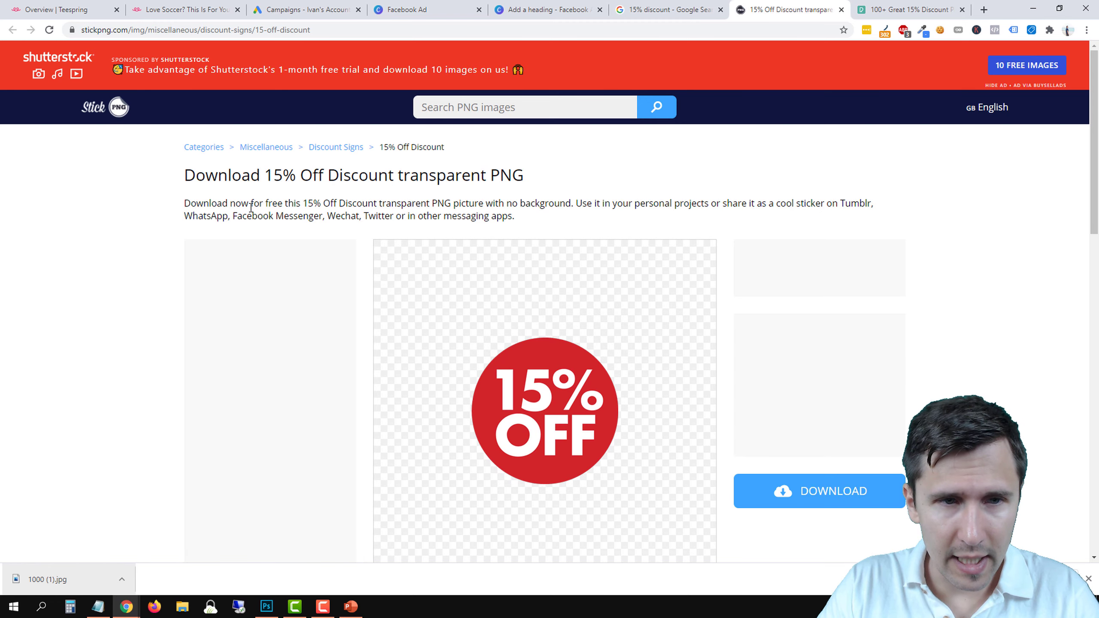
# Examine the StickPNG page's description and licence note for the terms of commercial usage.
pyautogui.moveTo(213, 202); pyautogui.dragTo(311, 202)
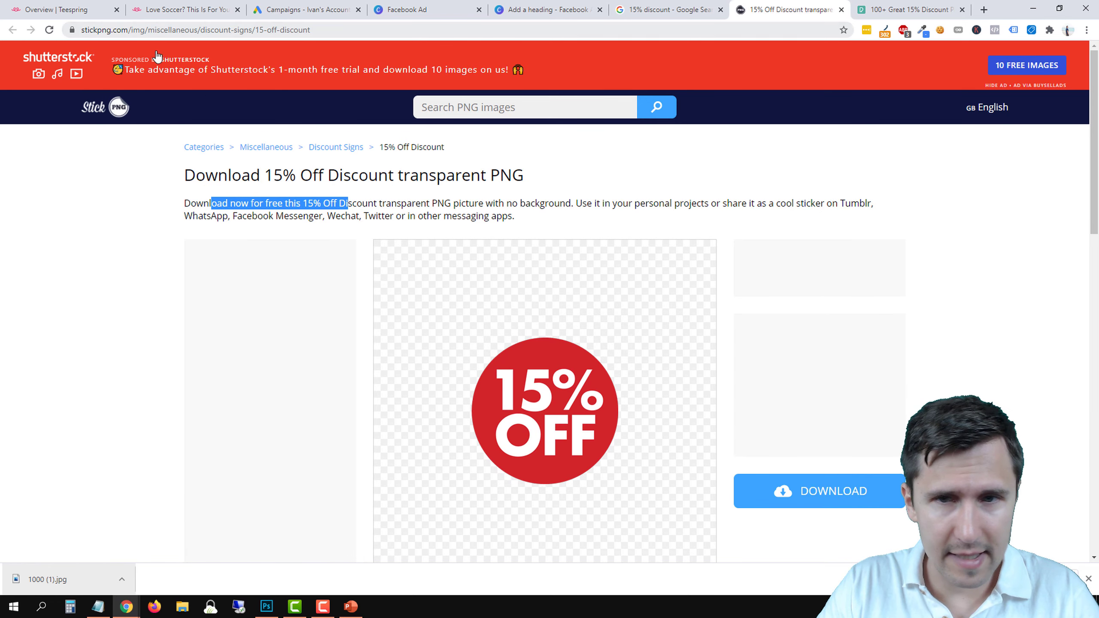
pyautogui.scroll(-6, 180, 300)
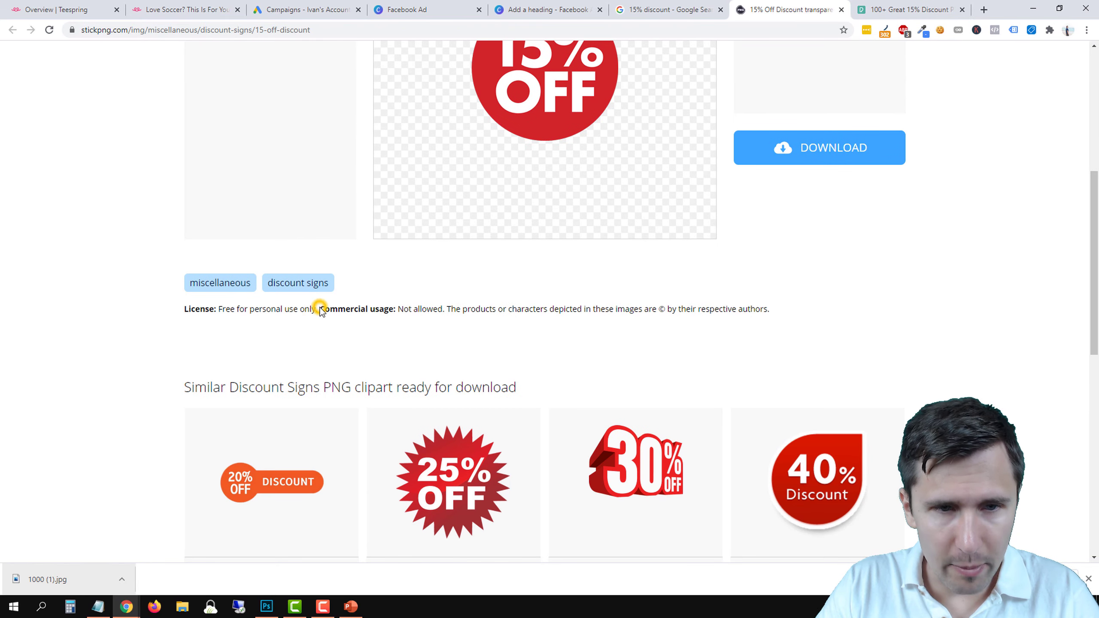
pyautogui.moveTo(321, 310); pyautogui.dragTo(444, 307)
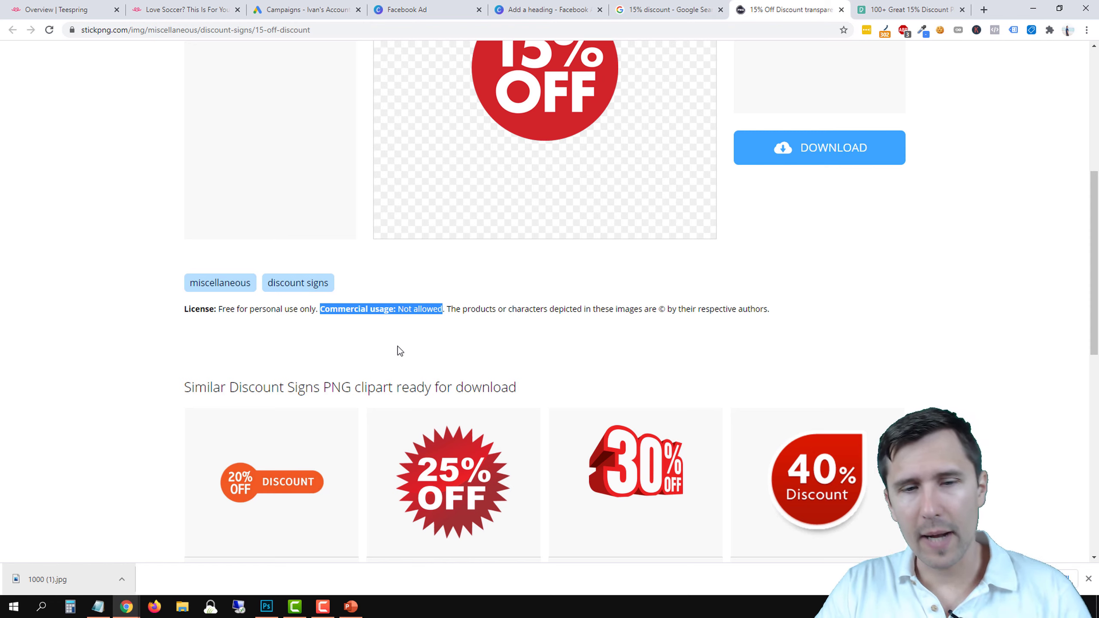
pyautogui.scroll(2, 524, 361)
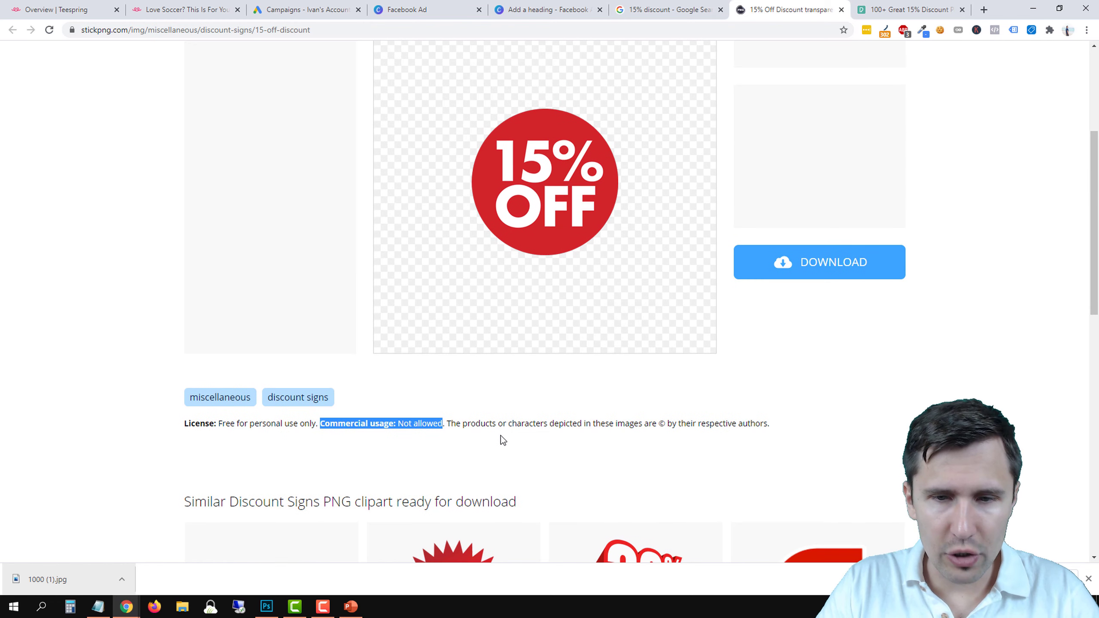
pyautogui.scroll(2, 511, 412)
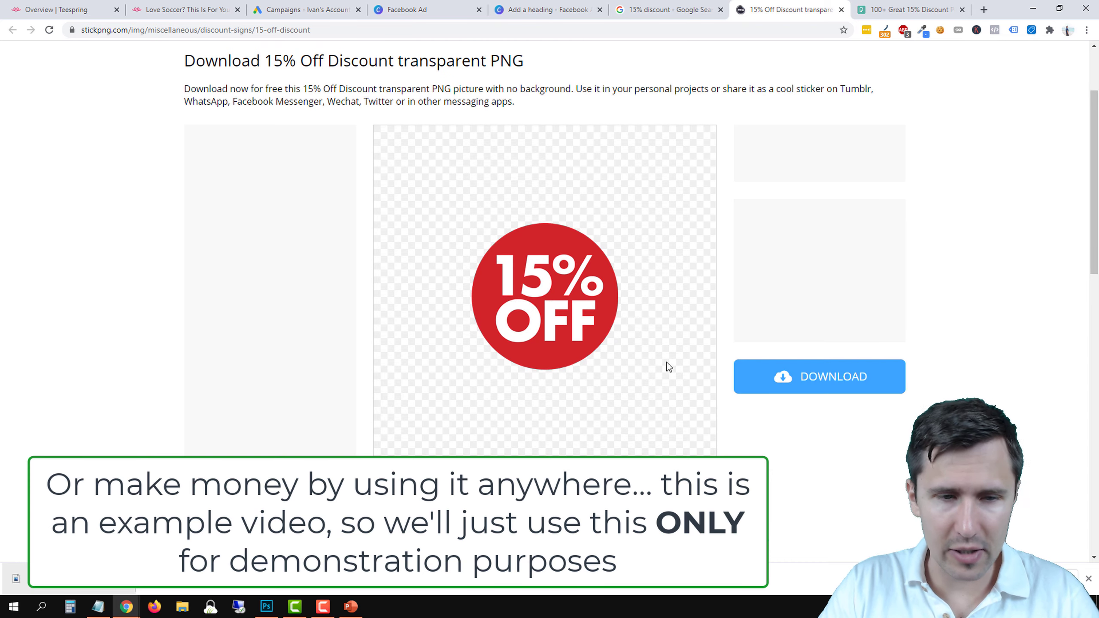
# Download the 15% Off Discount transparent PNG from StickPNG.
pyautogui.click(777, 378)
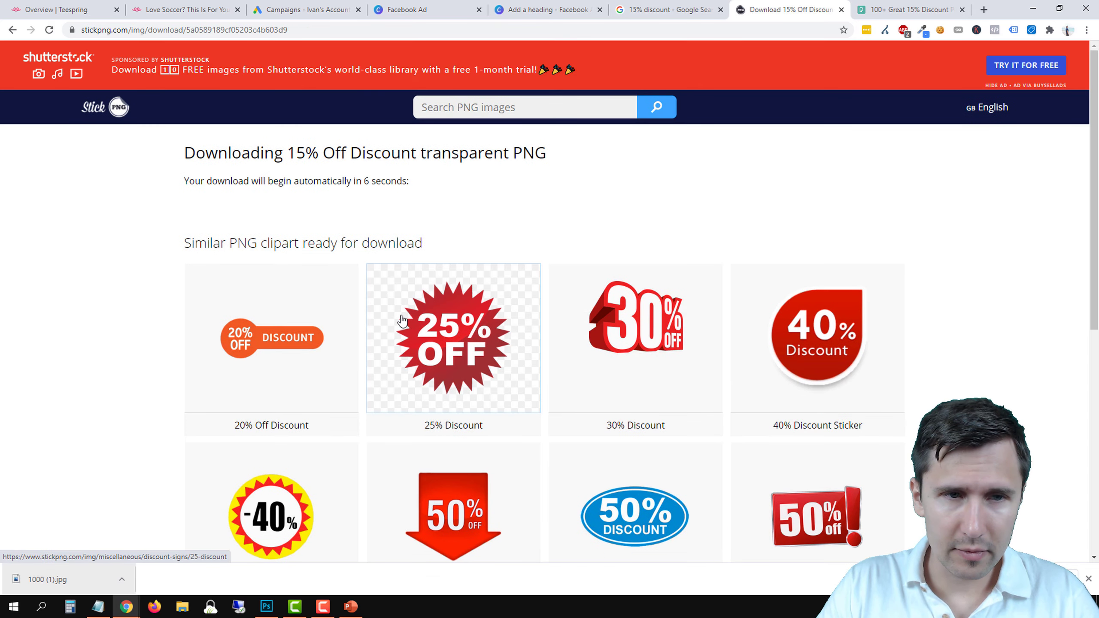
pyautogui.moveTo(257, 182); pyautogui.dragTo(608, 201)
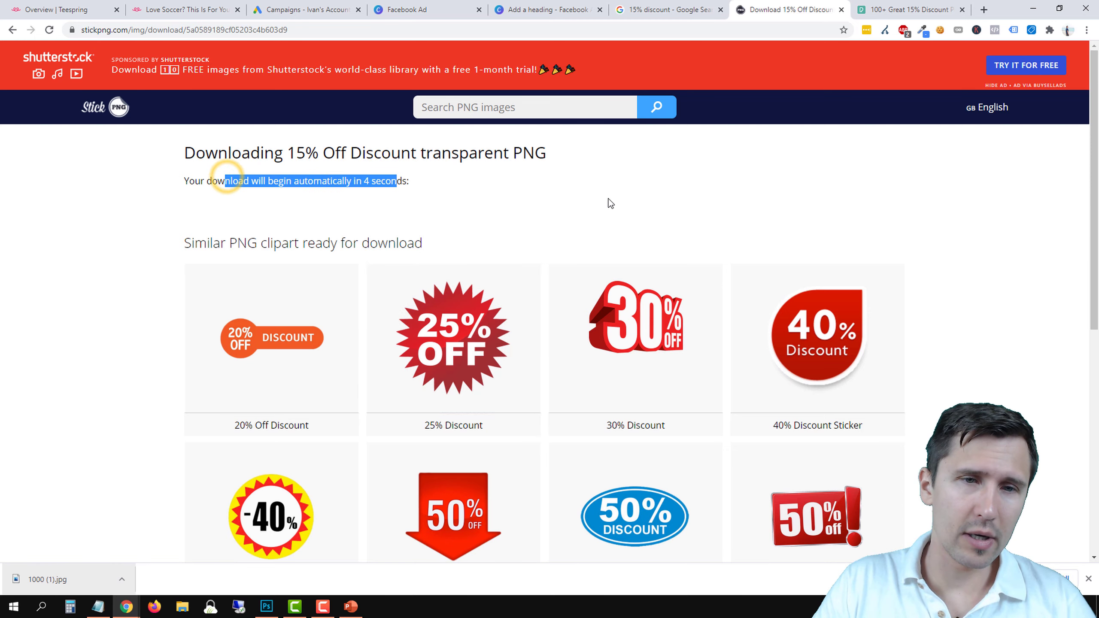
pyautogui.click(608, 198)
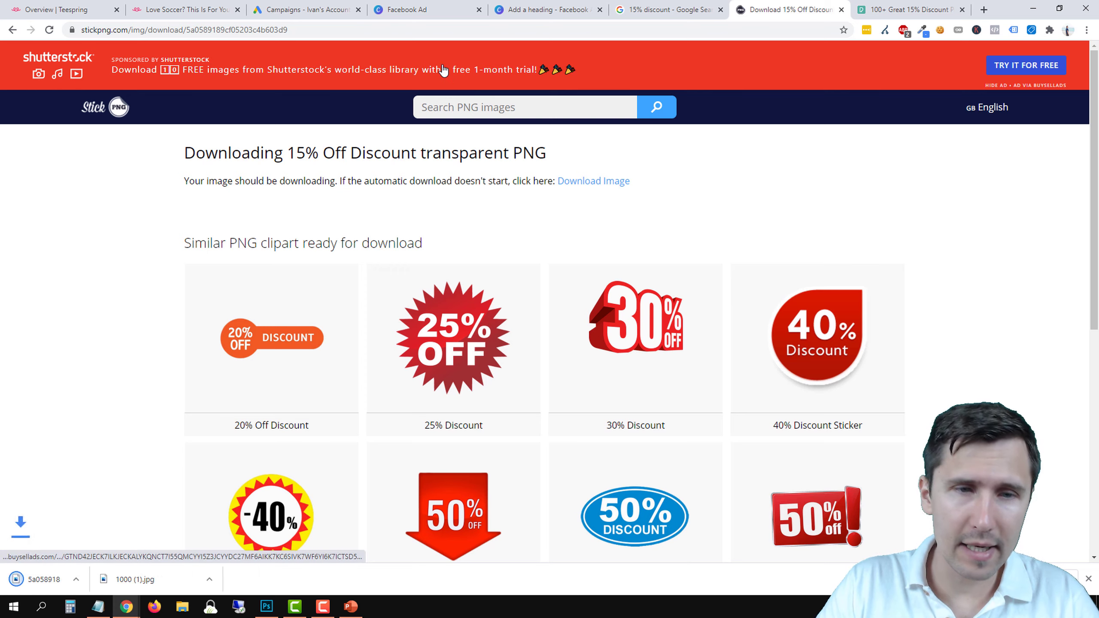
# Switch to the Canva ad design and add the downloaded 15% OFF PNG to the page.
pyautogui.click(426, 10)
pyautogui.click(533, 5)
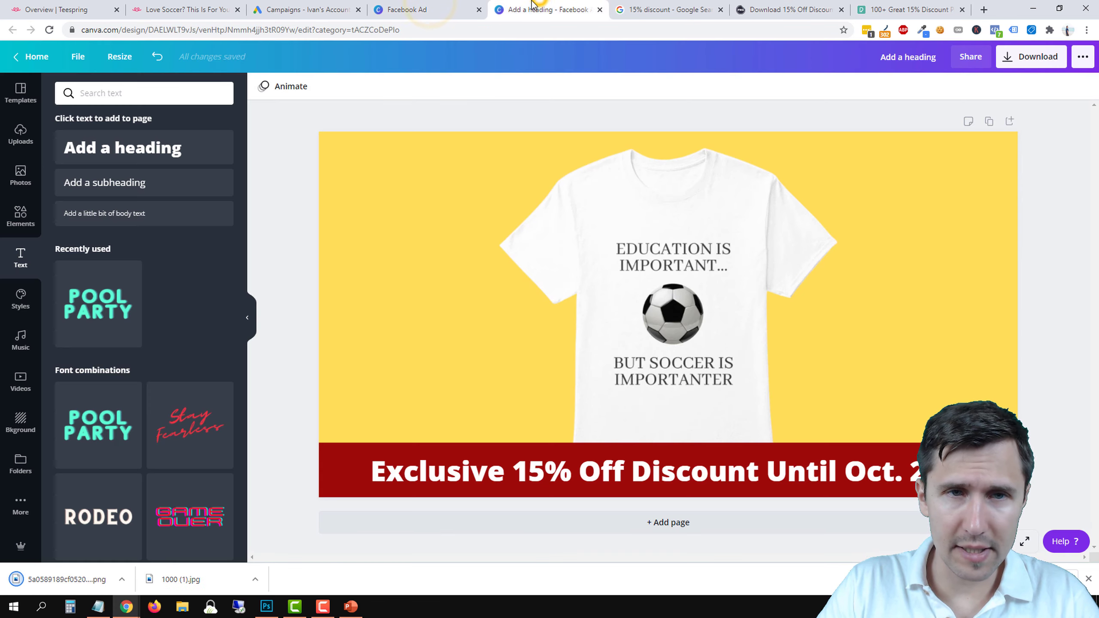
pyautogui.moveTo(65, 579); pyautogui.dragTo(422, 251)
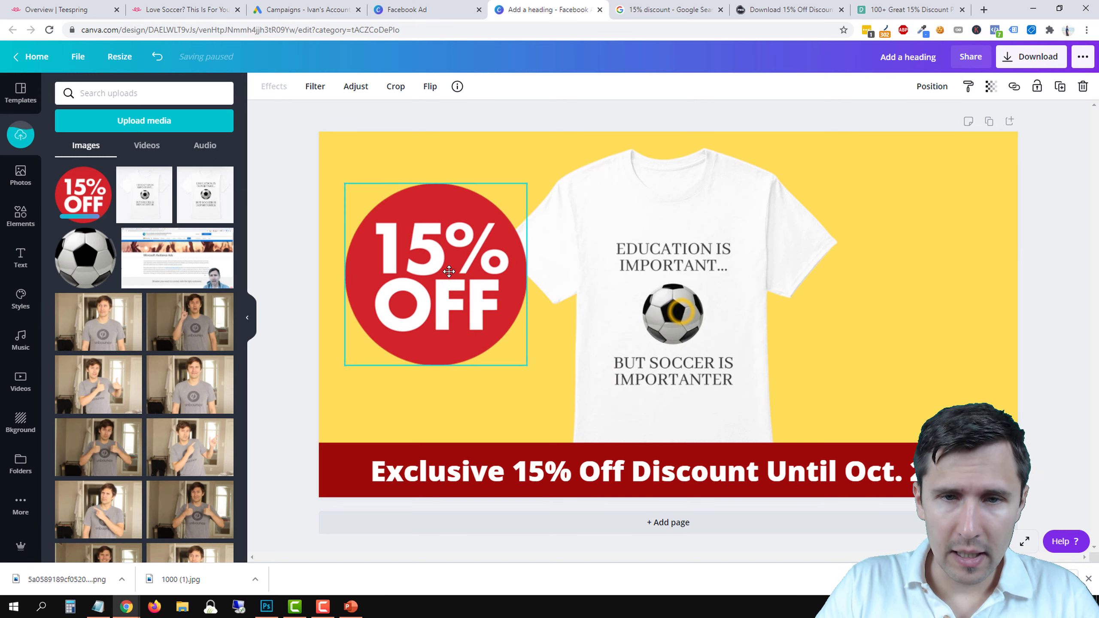
# Try the 15% OFF badge at about 156 x 156 px beside the lower left of the shirt.
pyautogui.moveTo(533, 377); pyautogui.dragTo(435, 279)
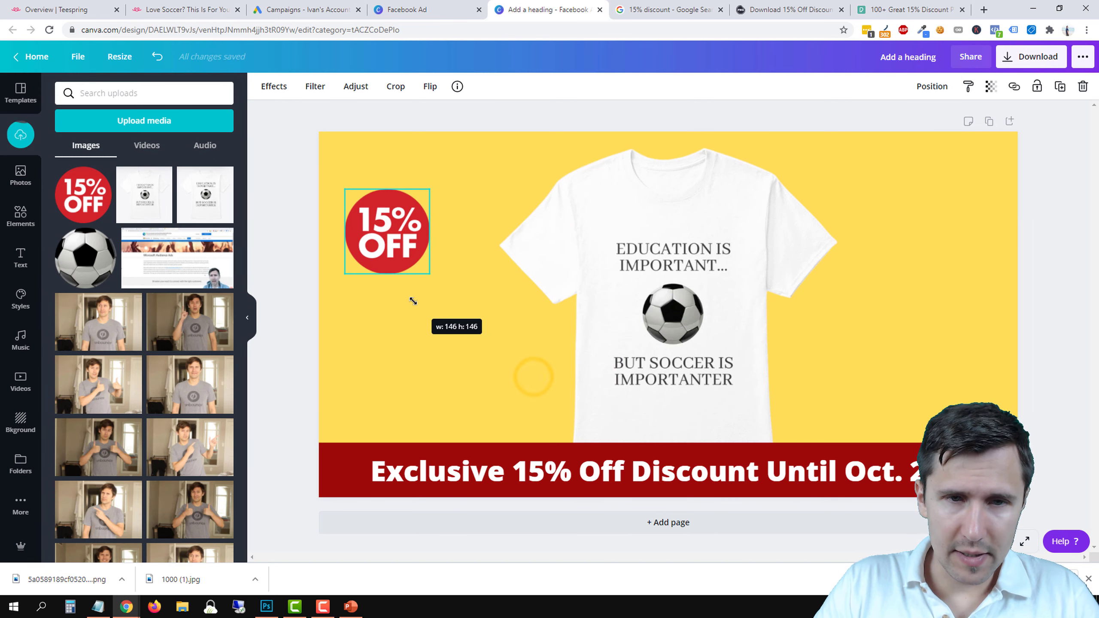
pyautogui.moveTo(404, 243); pyautogui.dragTo(555, 409)
pyautogui.moveTo(511, 350); pyautogui.dragTo(435, 200)
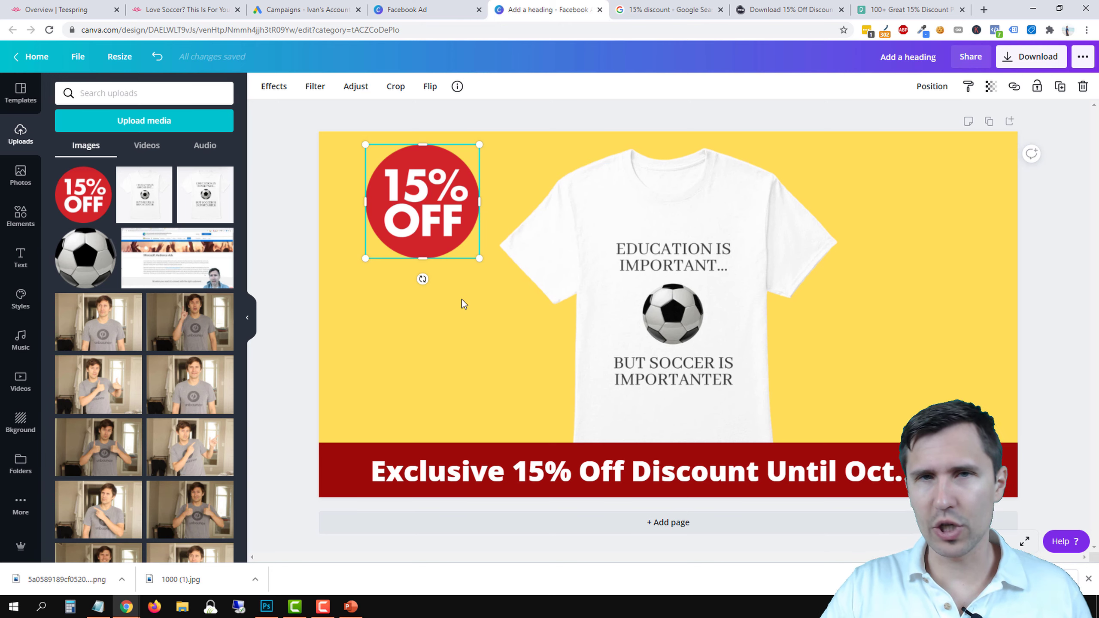
pyautogui.moveTo(468, 256); pyautogui.dragTo(446, 238)
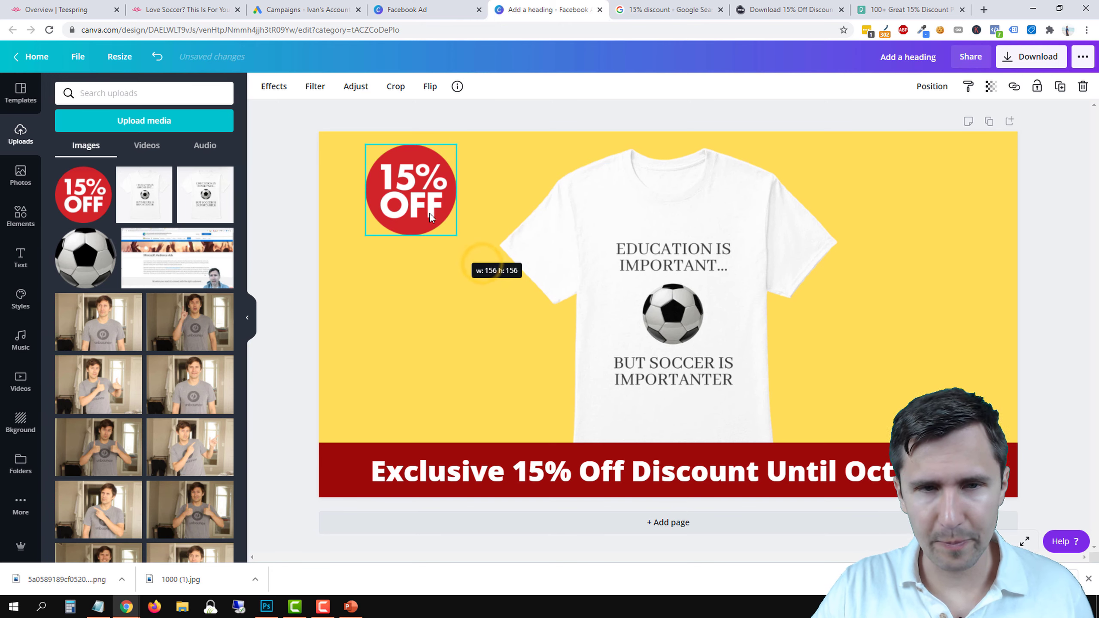
pyautogui.moveTo(415, 185); pyautogui.dragTo(504, 356)
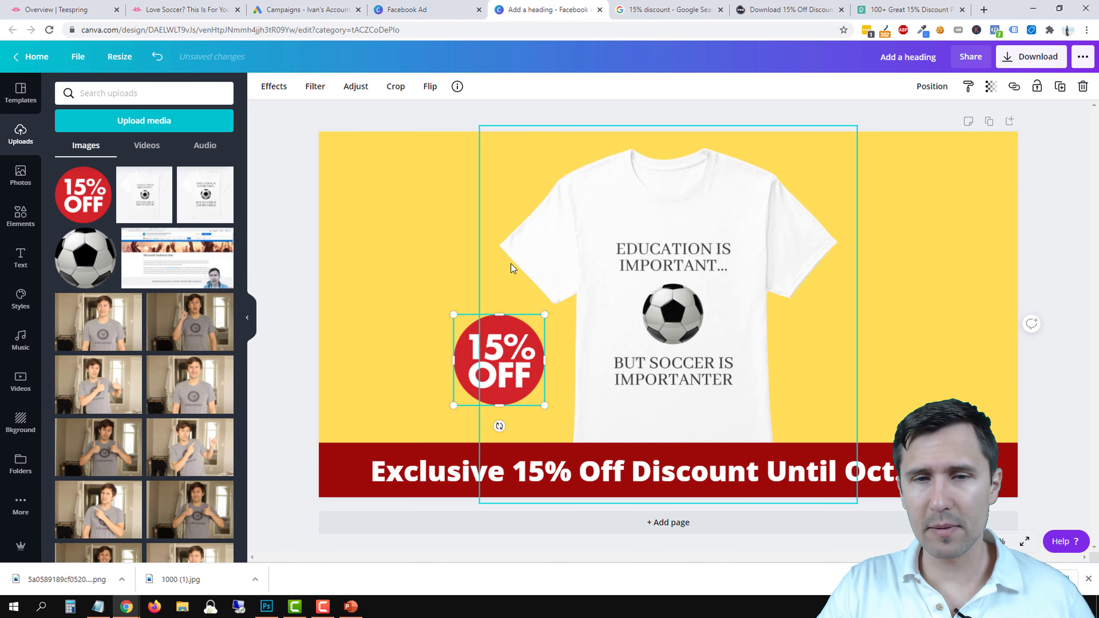
pyautogui.click(277, 170)
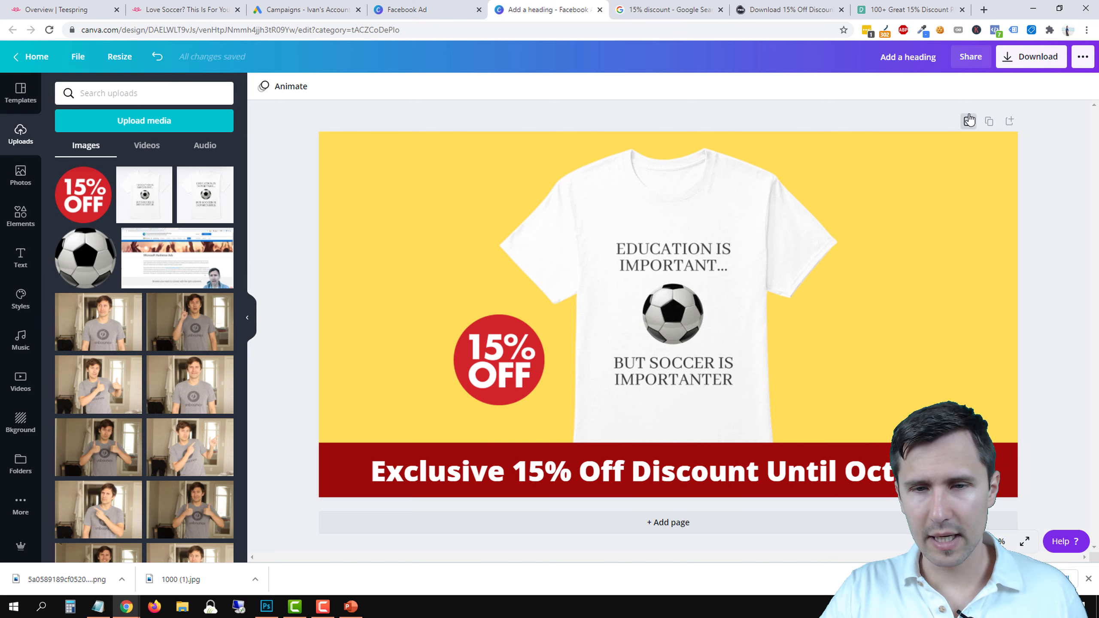
# Move the 15% OFF badge up beside the shirt's collar and delete it from the ad.
pyautogui.moveTo(499, 358); pyautogui.dragTo(461, 173)
pyautogui.click(555, 116)
pyautogui.press('Delete')
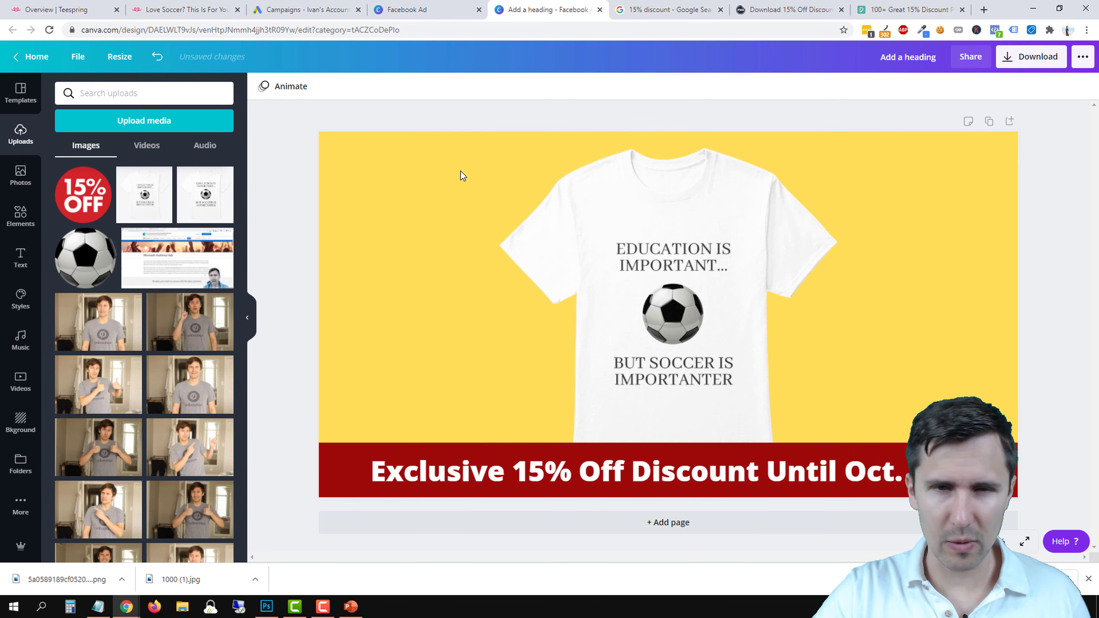
# Close the StickPNG, Pexels and Google image search browser tabs.
pyautogui.click(841, 10)
pyautogui.click(841, 10)
pyautogui.click(817, 9)
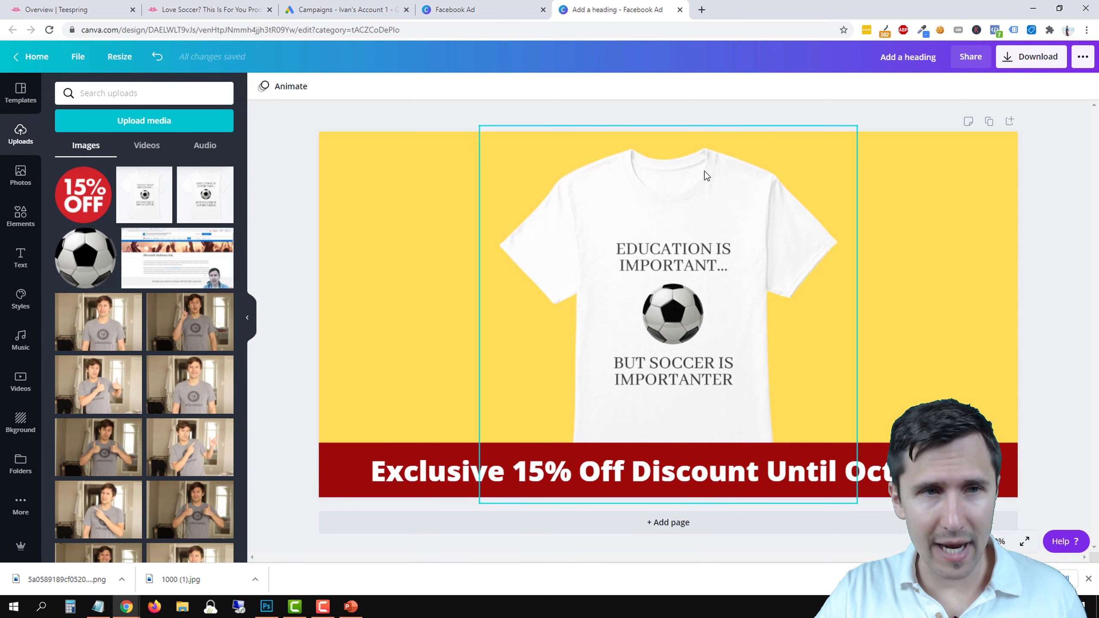
# Create a resized copy of the ad at 1200 x 1200 px and return to the original design.
pyautogui.click(394, 159)
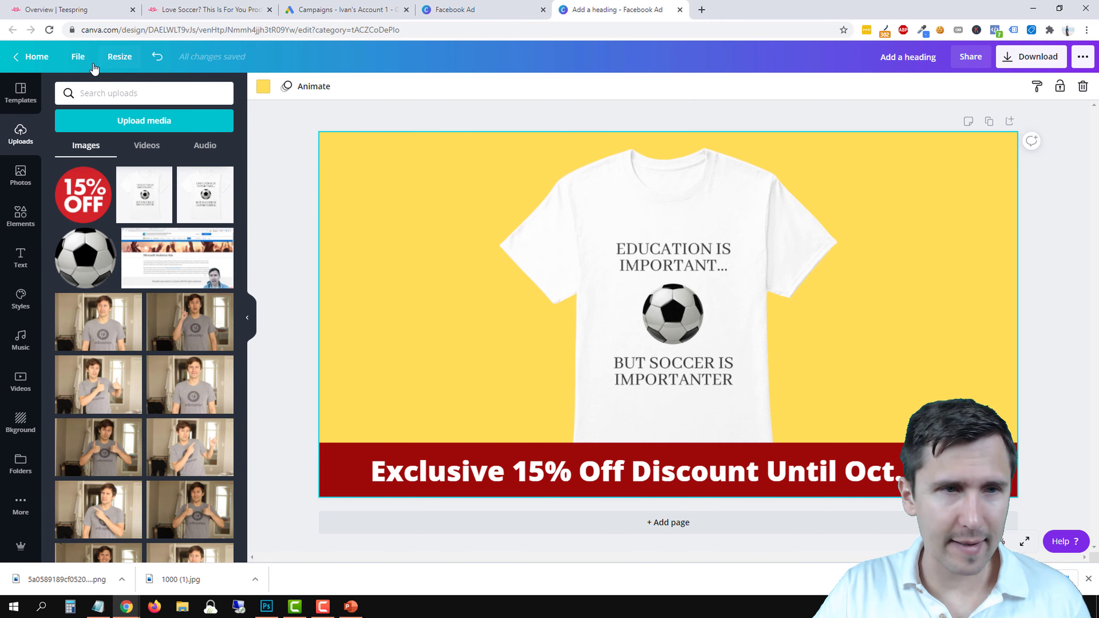
pyautogui.click(116, 61)
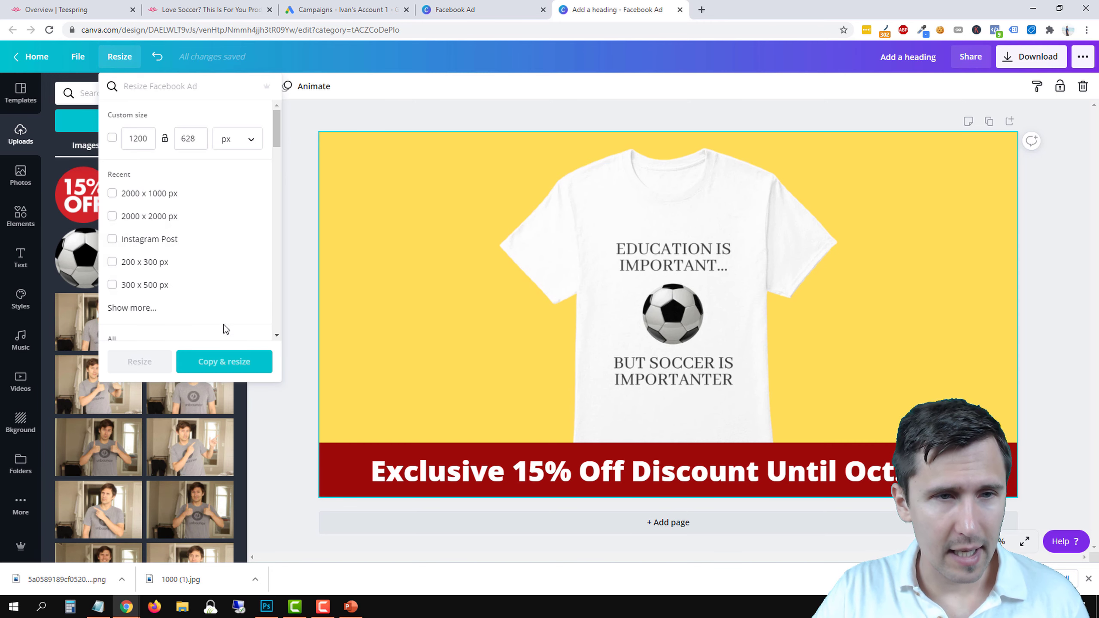
pyautogui.doubleClick(134, 138)
pyautogui.doubleClick(184, 139)
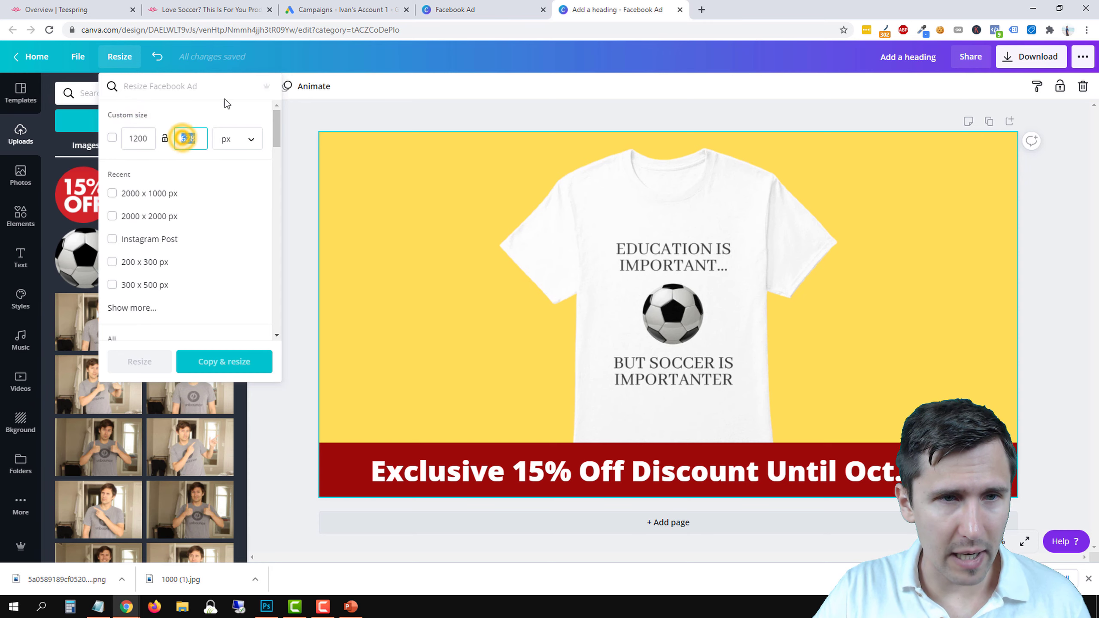
pyautogui.write('1200')
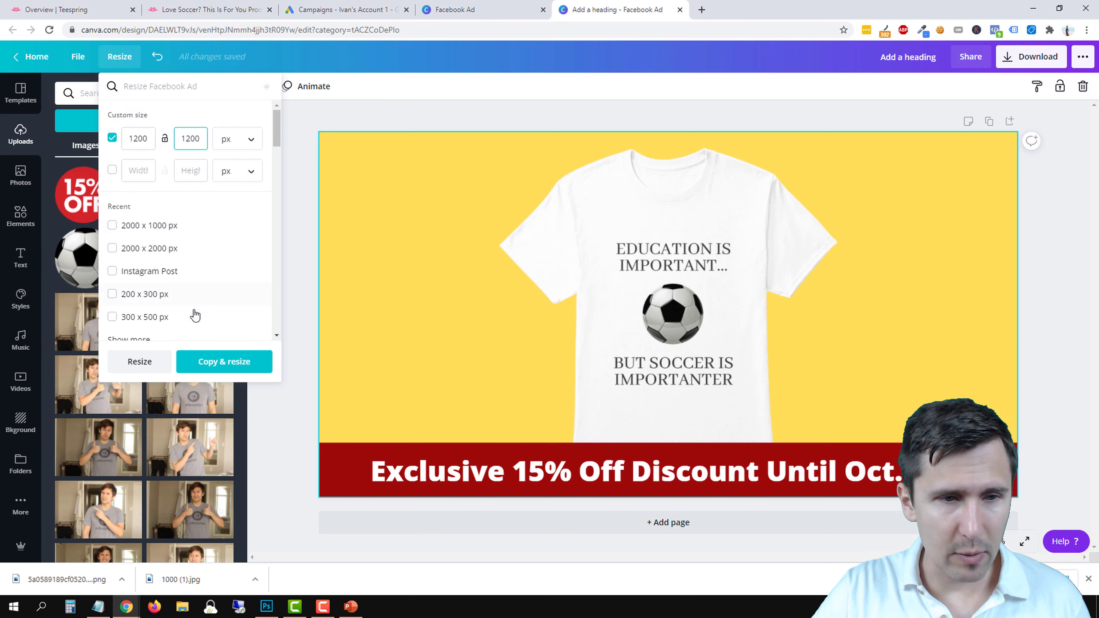
pyautogui.click(209, 362)
pyautogui.click(631, 7)
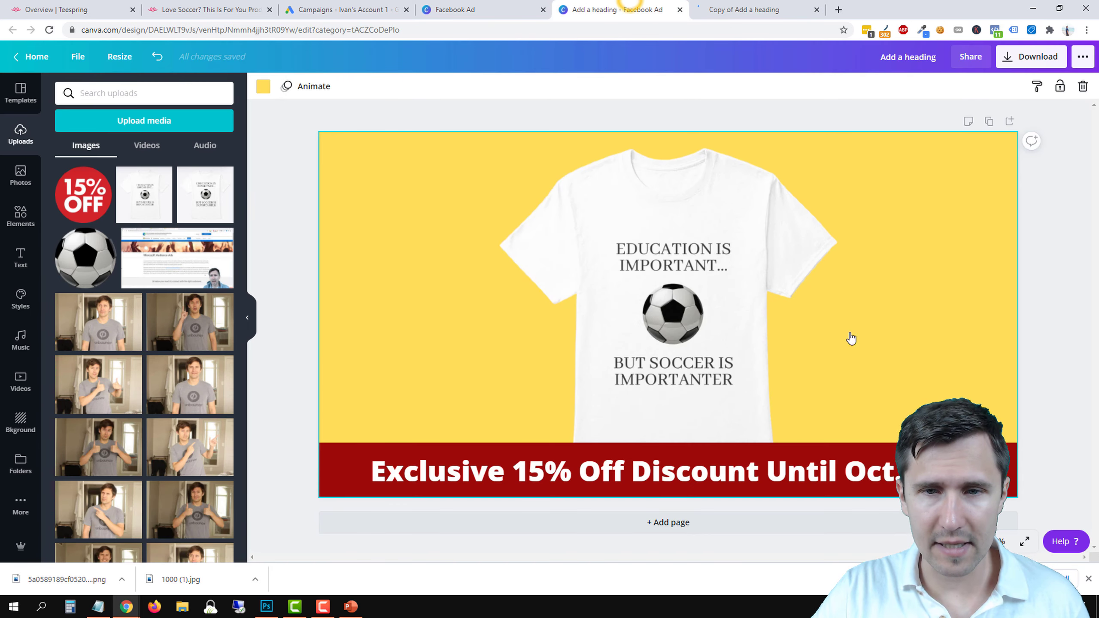
# In the 1200 x 1200 px copy, move the red discount banner with its text down to the bottom edge of the design.
pyautogui.click(771, 4)
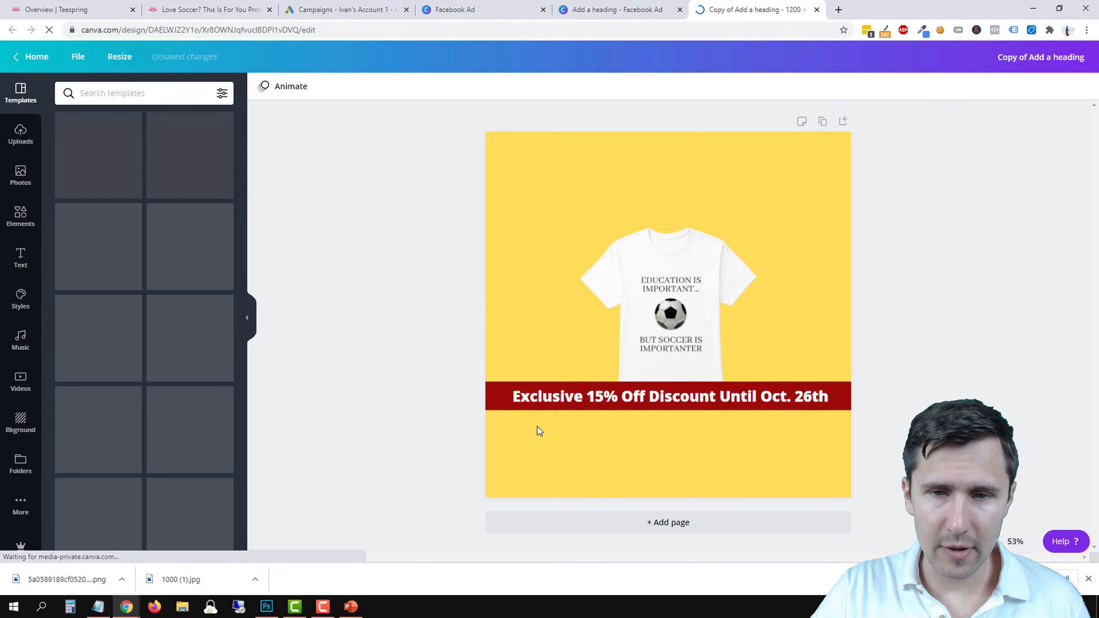
pyautogui.click(669, 323)
pyautogui.click(616, 405)
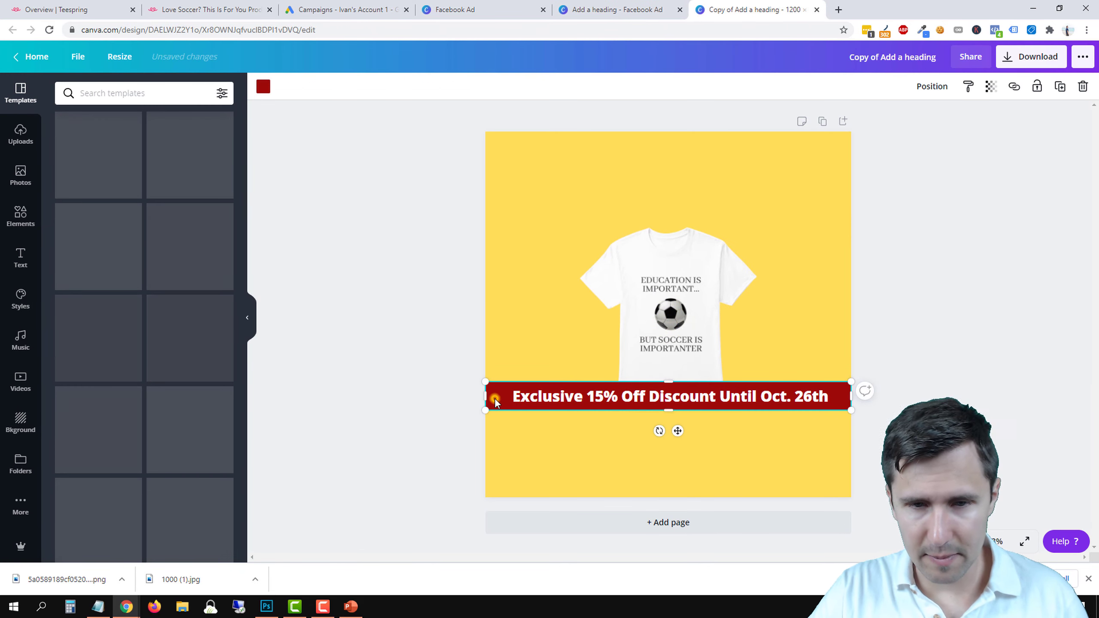
pyautogui.click(787, 395)
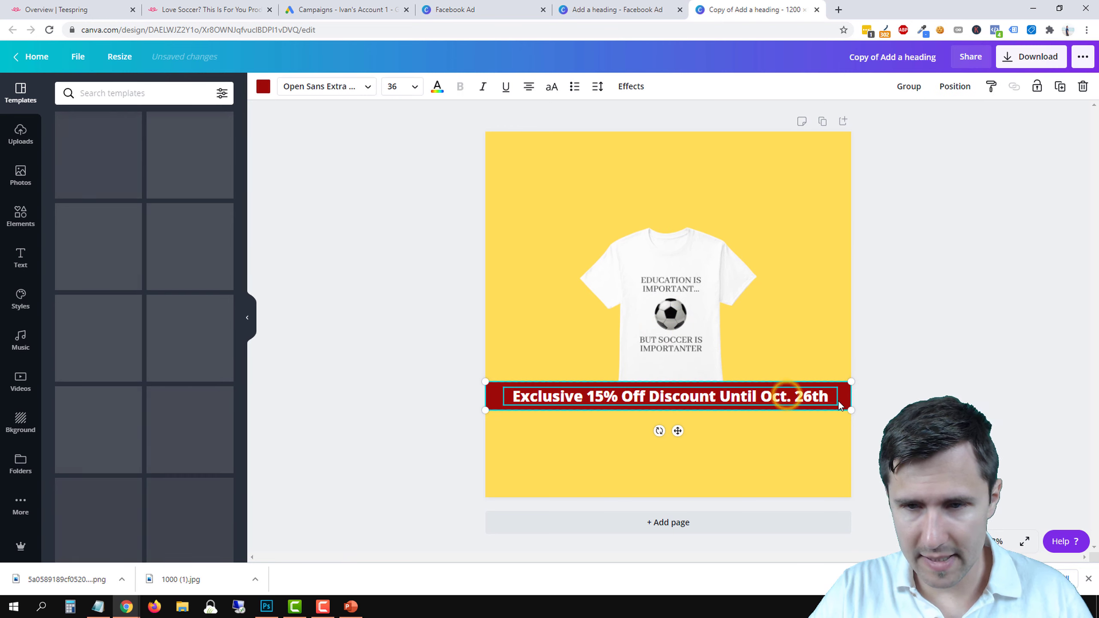
pyautogui.moveTo(842, 410); pyautogui.dragTo(843, 497)
pyautogui.click(900, 326)
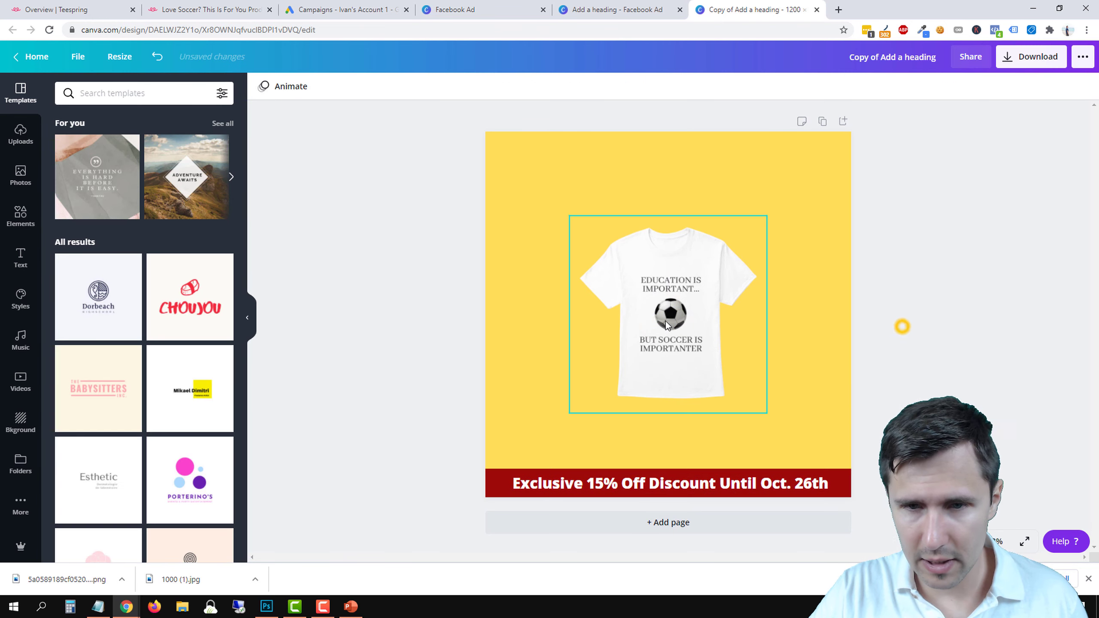
# Enlarge the soccer shirt image to nearly fill the square's width and center it above the banner.
pyautogui.moveTo(666, 321); pyautogui.dragTo(589, 423)
pyautogui.moveTo(745, 261); pyautogui.dragTo(893, 108)
pyautogui.moveTo(748, 242); pyautogui.dragTo(709, 271)
pyautogui.moveTo(841, 137); pyautogui.dragTo(867, 122)
pyautogui.moveTo(703, 247); pyautogui.dragTo(697, 251)
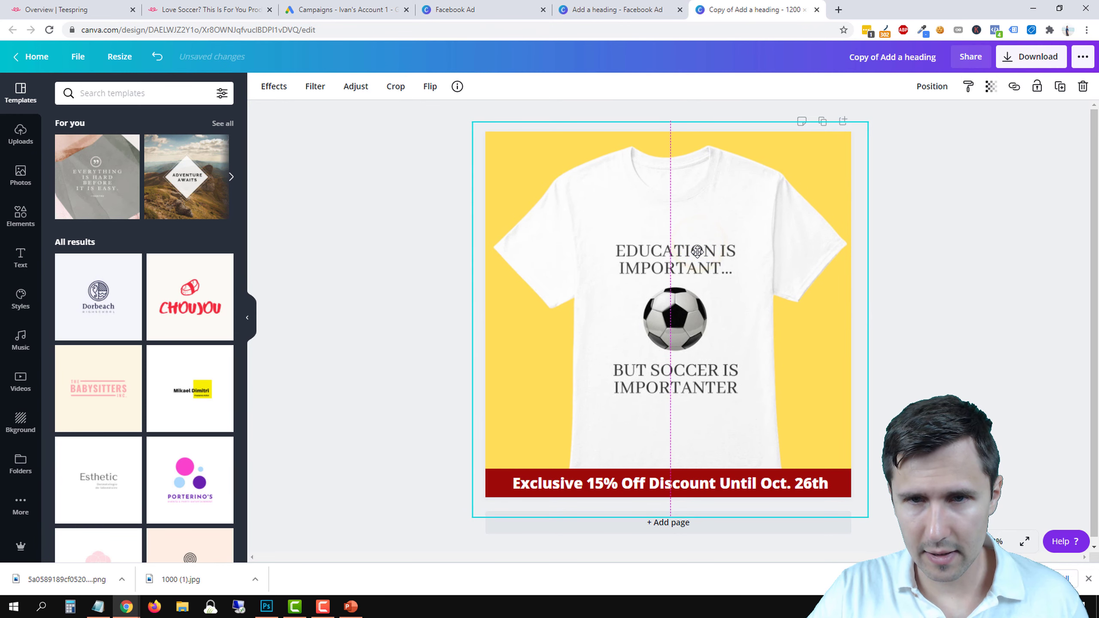
pyautogui.click(367, 249)
pyautogui.click(682, 294)
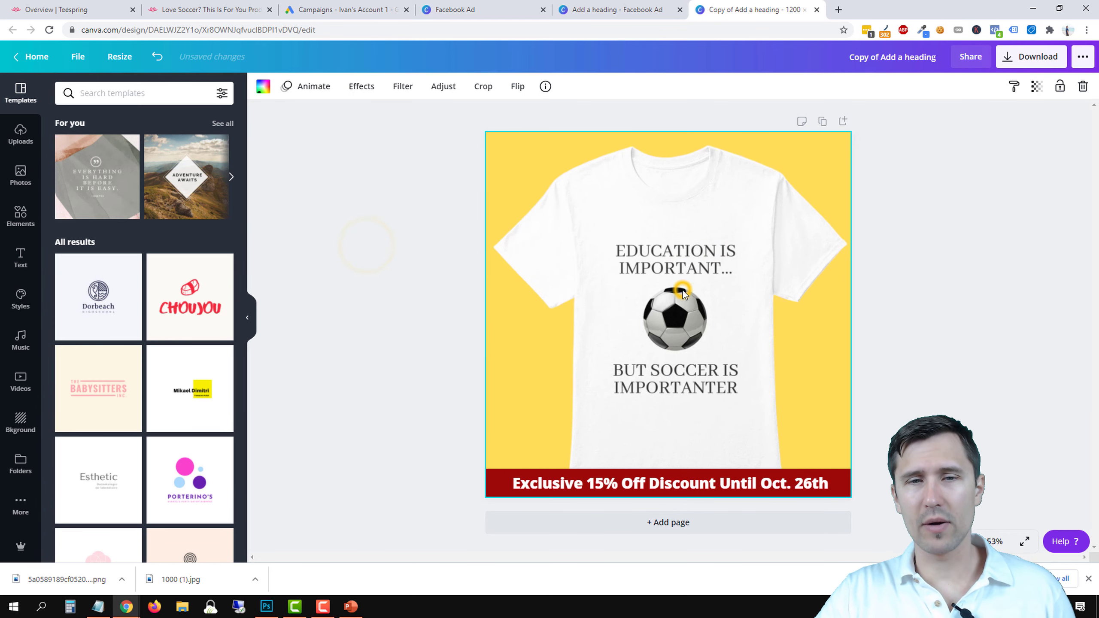
pyautogui.press('Escape')
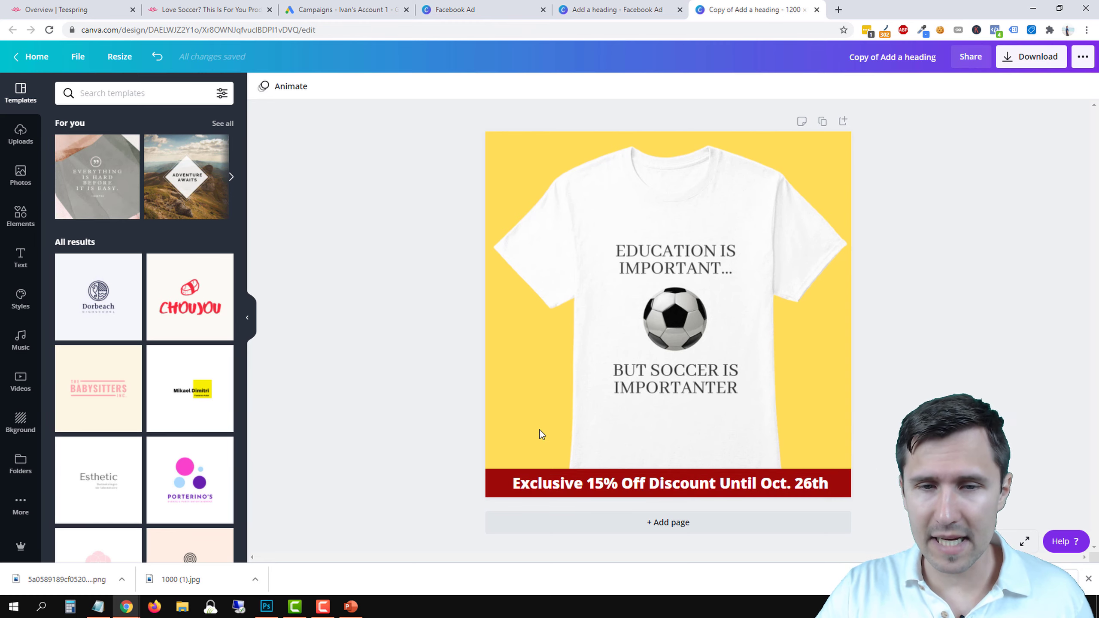
# Add the downloaded 15% OFF badge image, shrink it and place it over the shirt's lower left, just above the banner.
pyautogui.moveTo(80, 580); pyautogui.dragTo(456, 301)
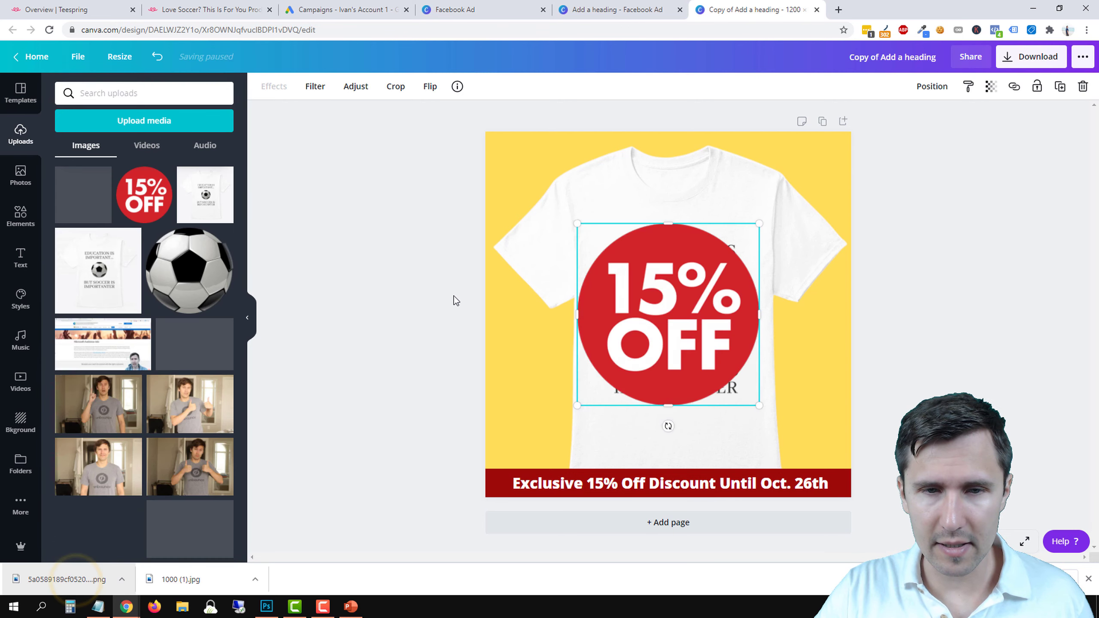
pyautogui.moveTo(665, 288); pyautogui.dragTo(553, 334)
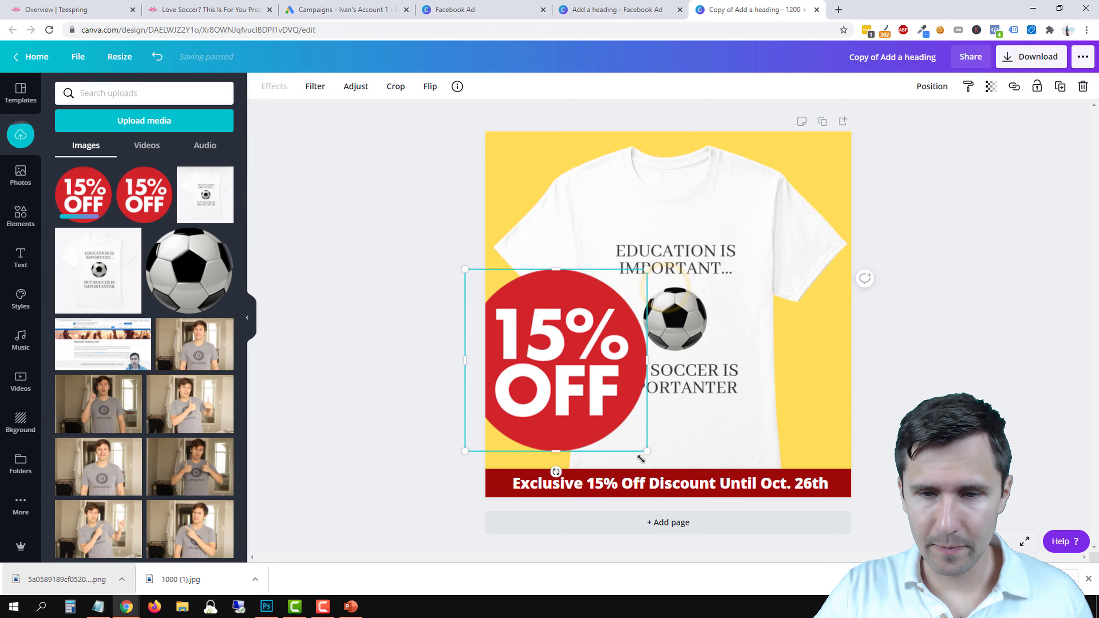
pyautogui.moveTo(642, 459); pyautogui.dragTo(564, 368)
pyautogui.moveTo(512, 319); pyautogui.dragTo(543, 409)
pyautogui.click(866, 370)
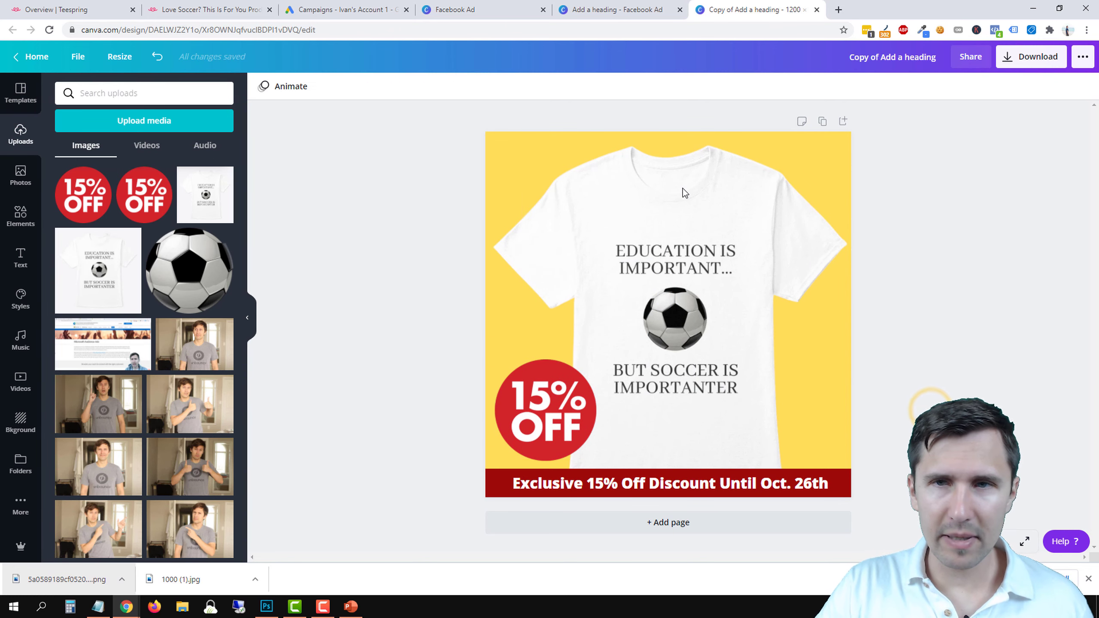
# Download the square copy and the original Facebook ad design as PNG files, dismissing the download dialogs.
pyautogui.click(1020, 55)
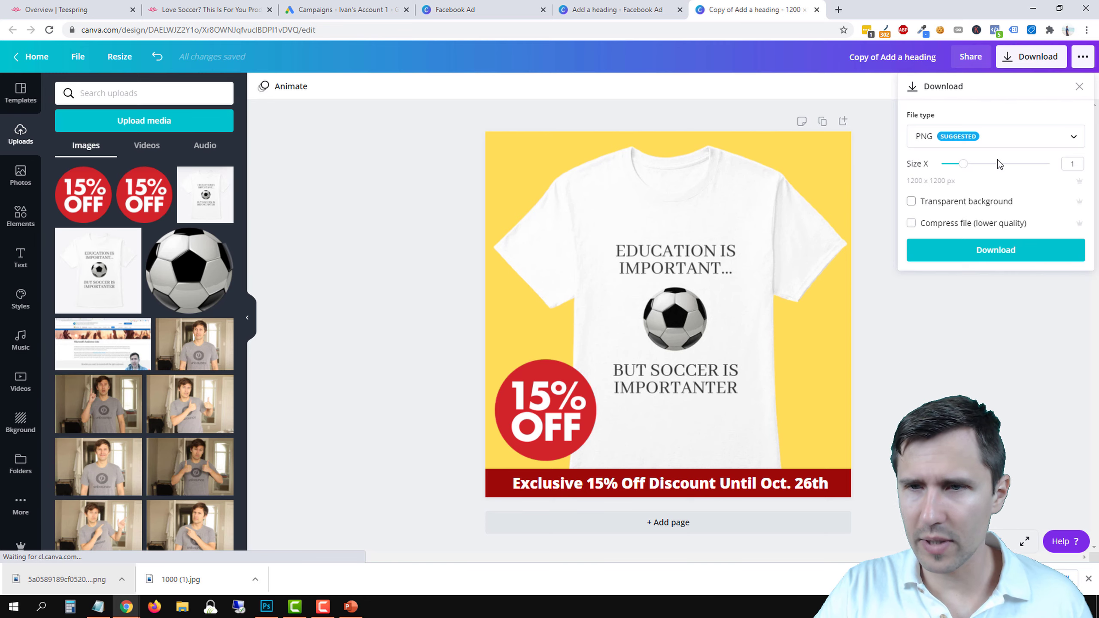
pyautogui.click(952, 253)
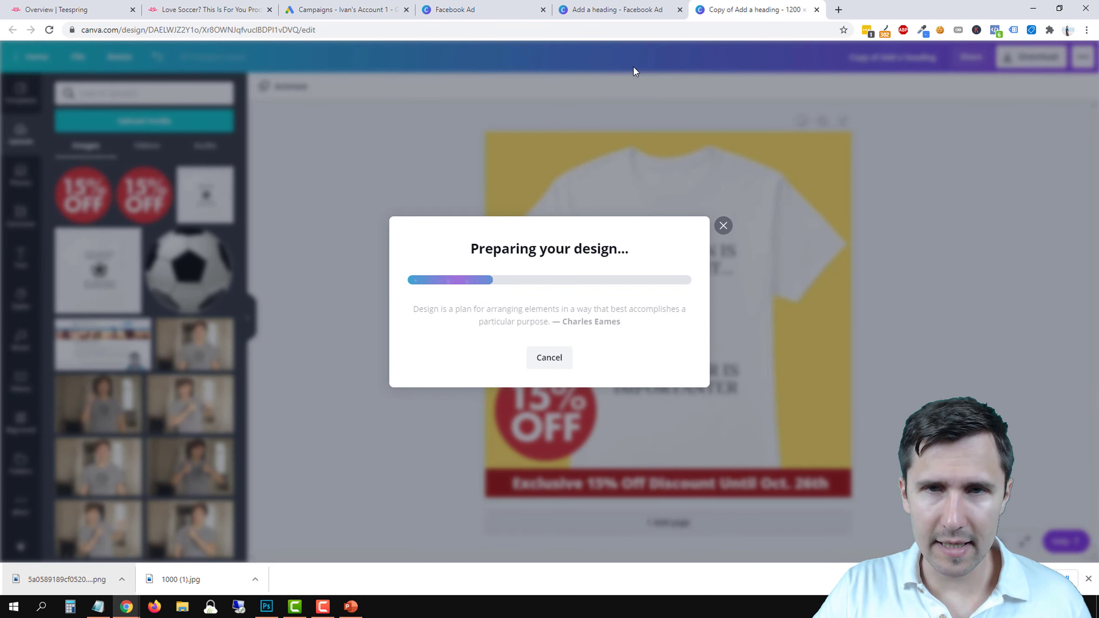
pyautogui.click(620, 9)
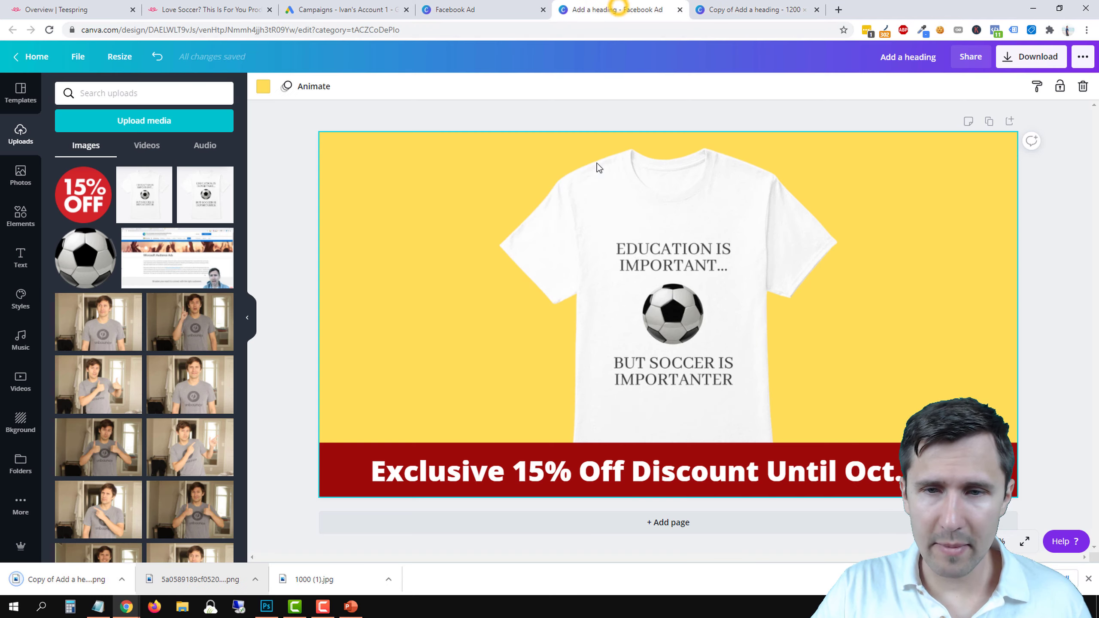
pyautogui.click(1022, 53)
pyautogui.click(944, 254)
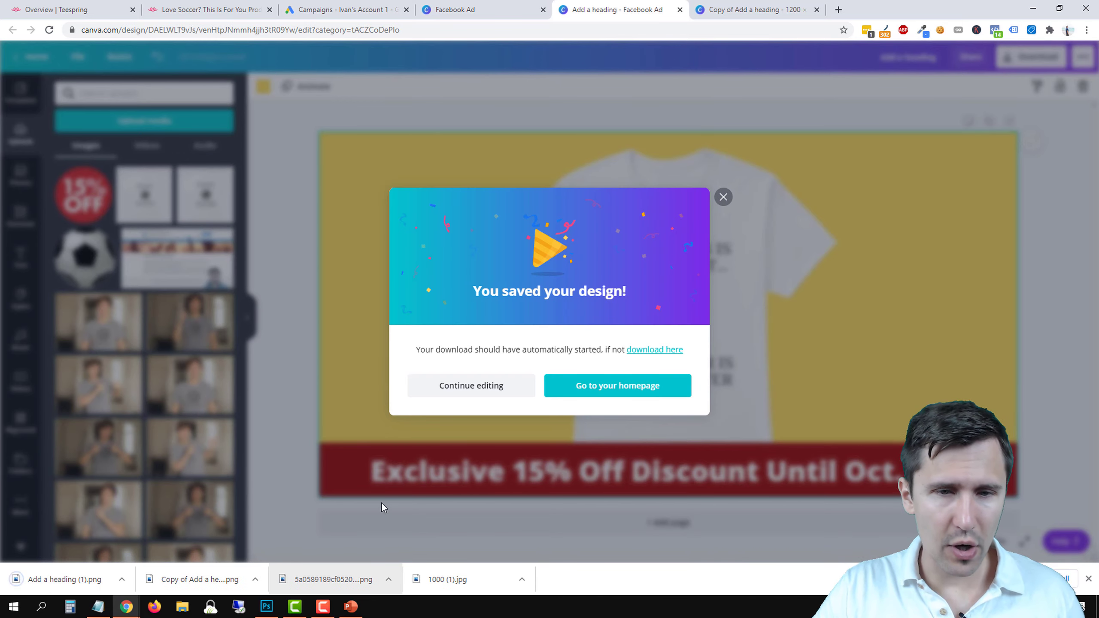
pyautogui.click(723, 197)
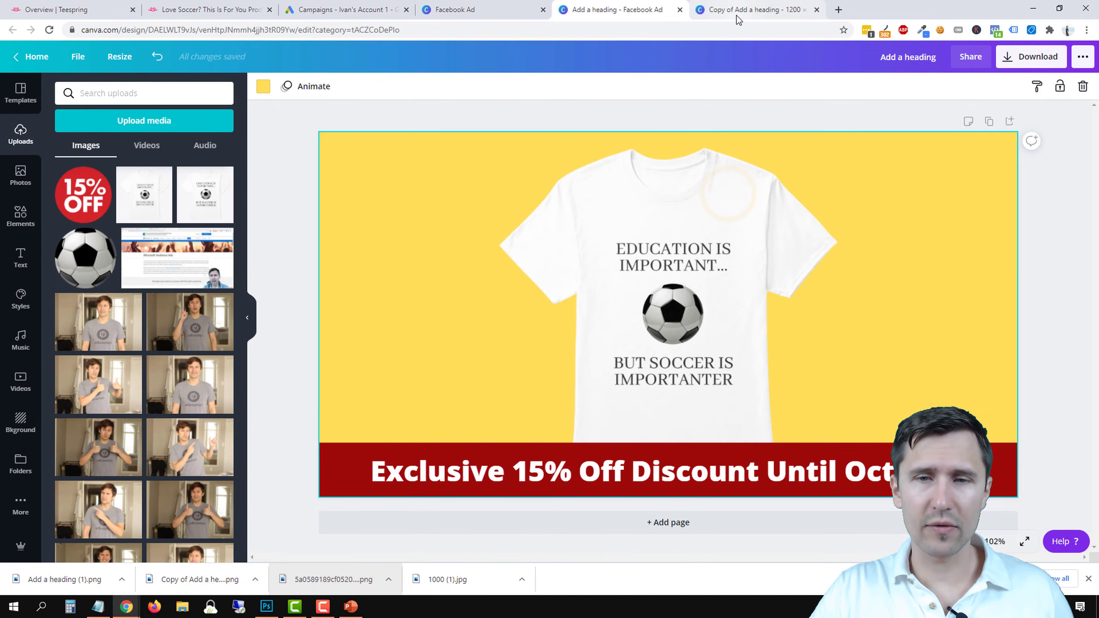
pyautogui.click(737, 15)
pyautogui.click(720, 196)
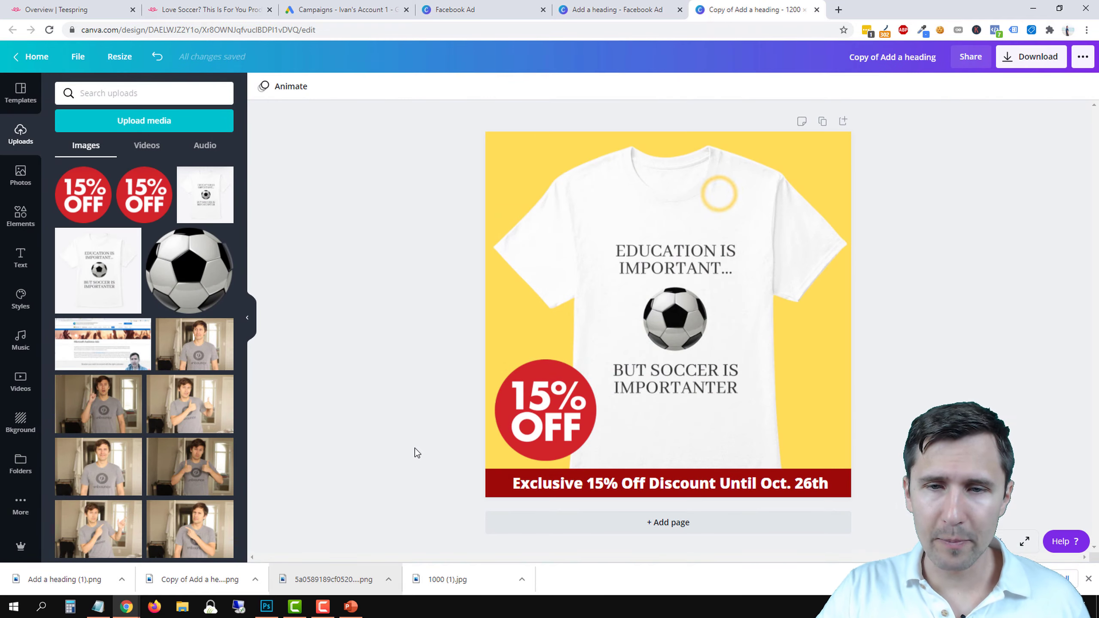
# Switch to the PowerPoint steps slide and mark "Create our Teespring image" as done with a bold +.
pyautogui.click(350, 606)
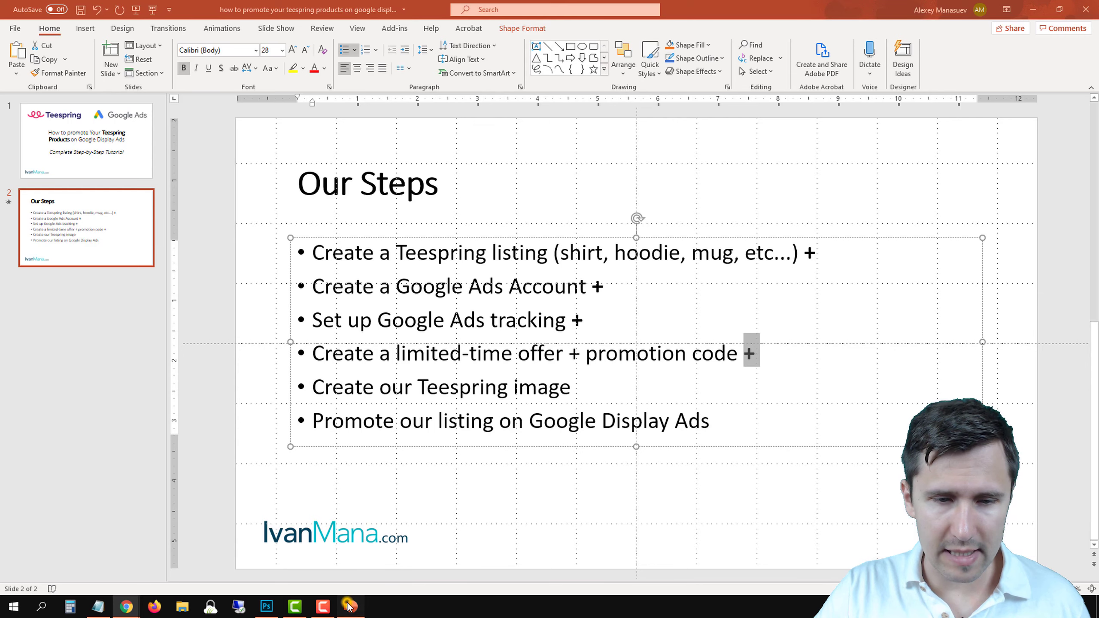
pyautogui.click(620, 389)
pyautogui.write('+')
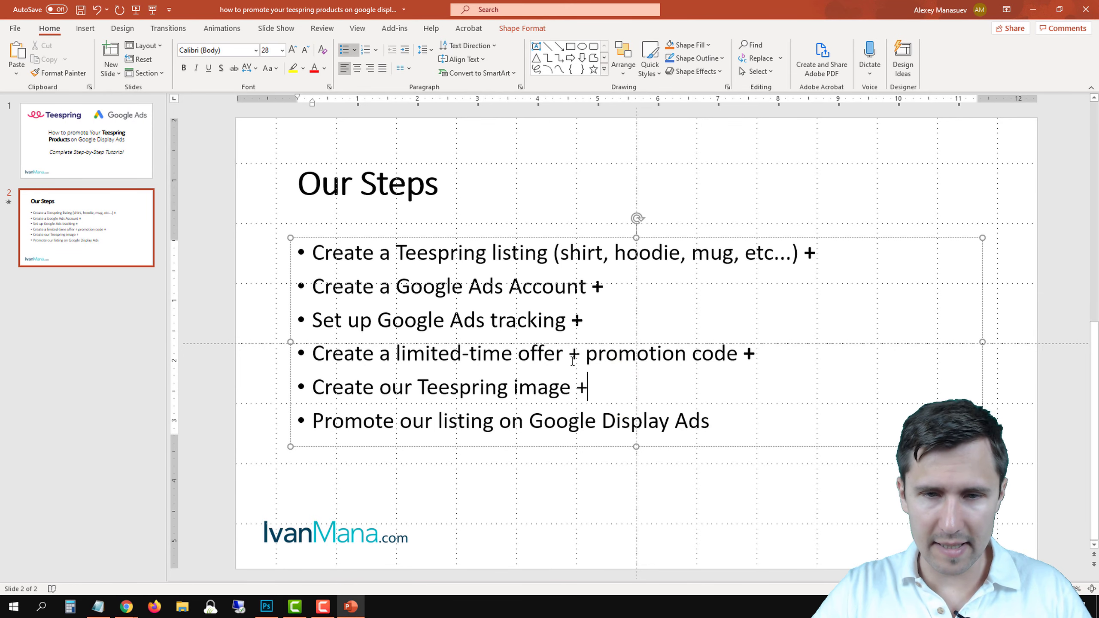
pyautogui.doubleClick(605, 388)
pyautogui.hotkey('ctrl', 'b')
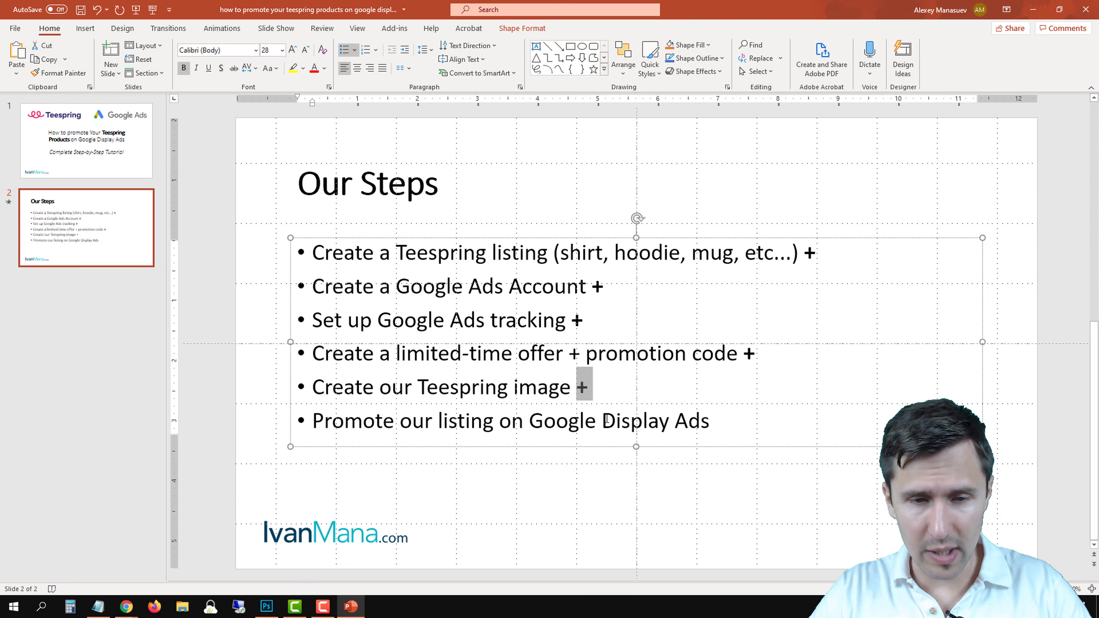
pyautogui.click(705, 437)
pyautogui.click(655, 522)
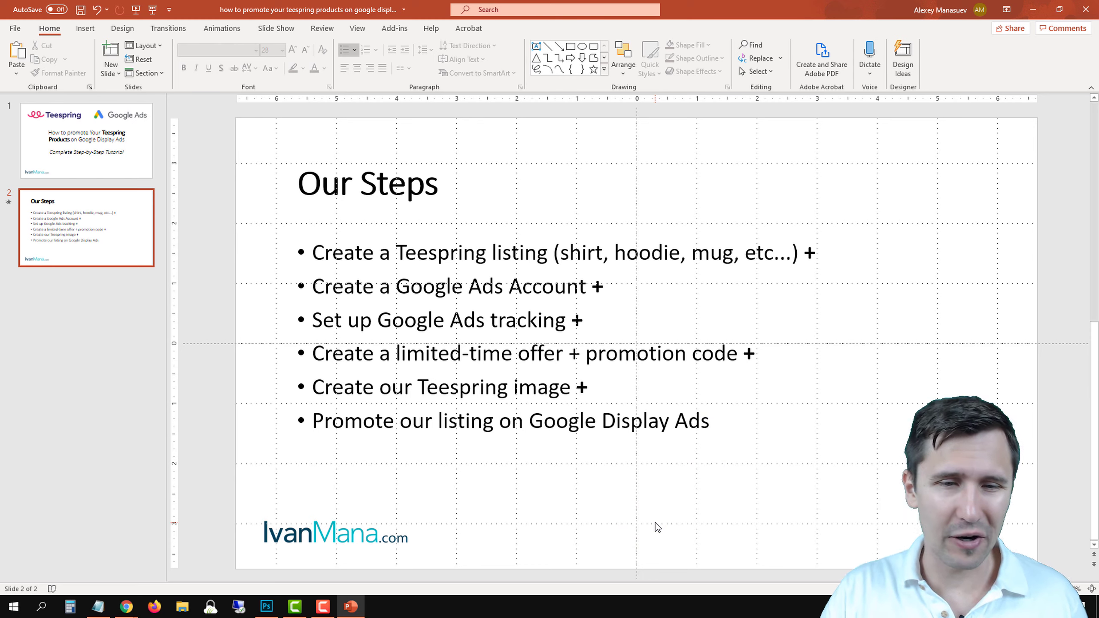
# Switch back to Google Ads in Chrome, make it the last browser tab, and start a new campaign.
pyautogui.moveTo(126, 607)
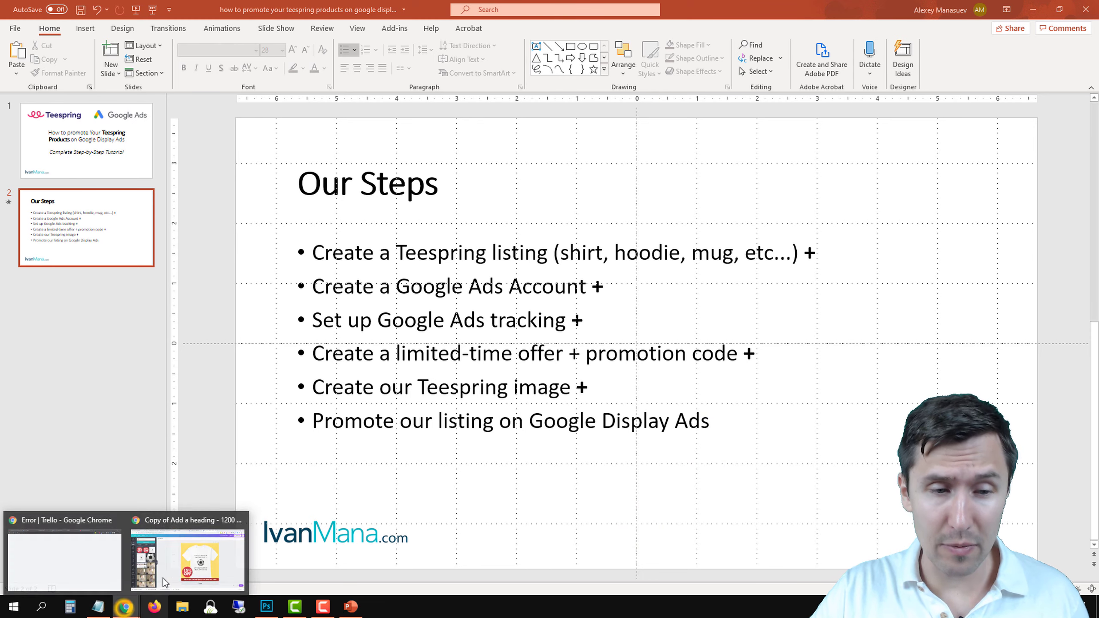
pyautogui.click(164, 583)
pyautogui.click(446, 4)
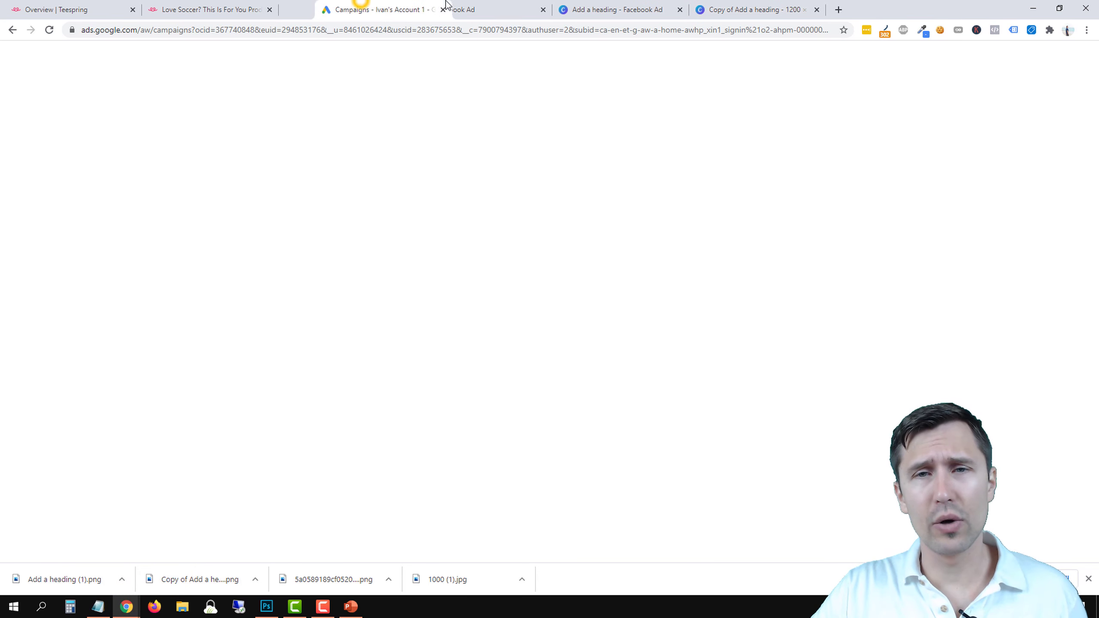
pyautogui.moveTo(446, 5); pyautogui.dragTo(758, 6)
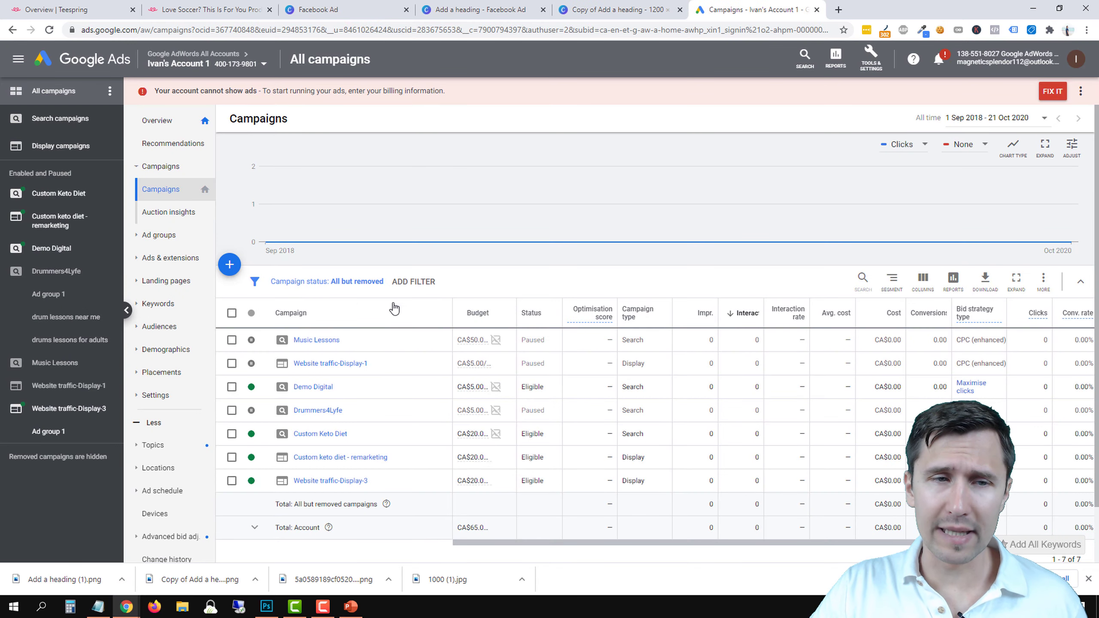
pyautogui.moveTo(428, 220)
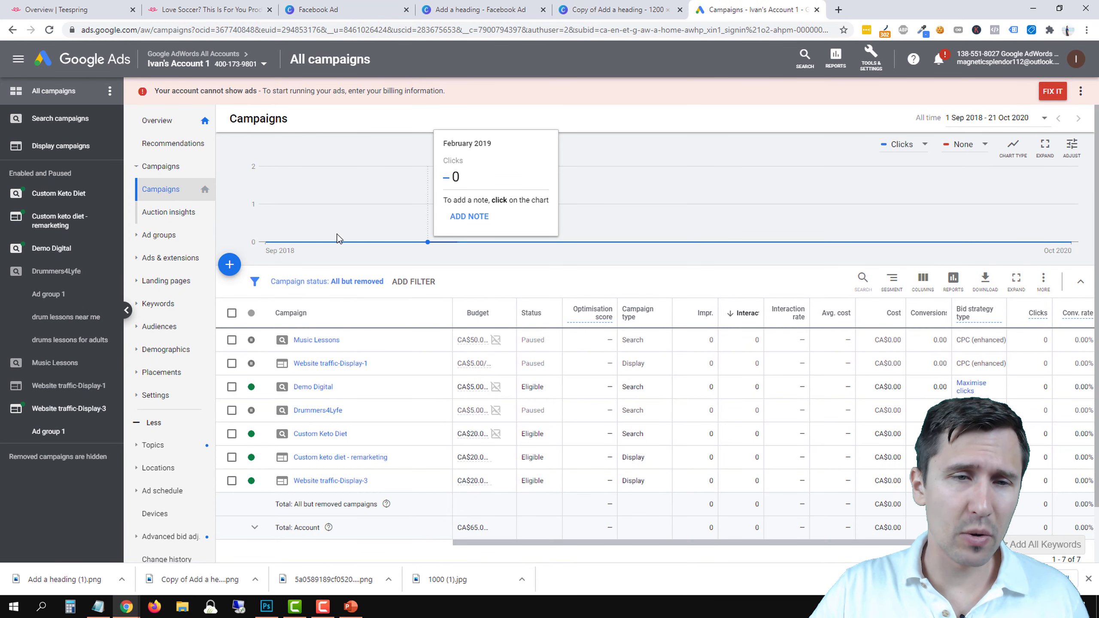
pyautogui.click(229, 264)
pyautogui.click(282, 304)
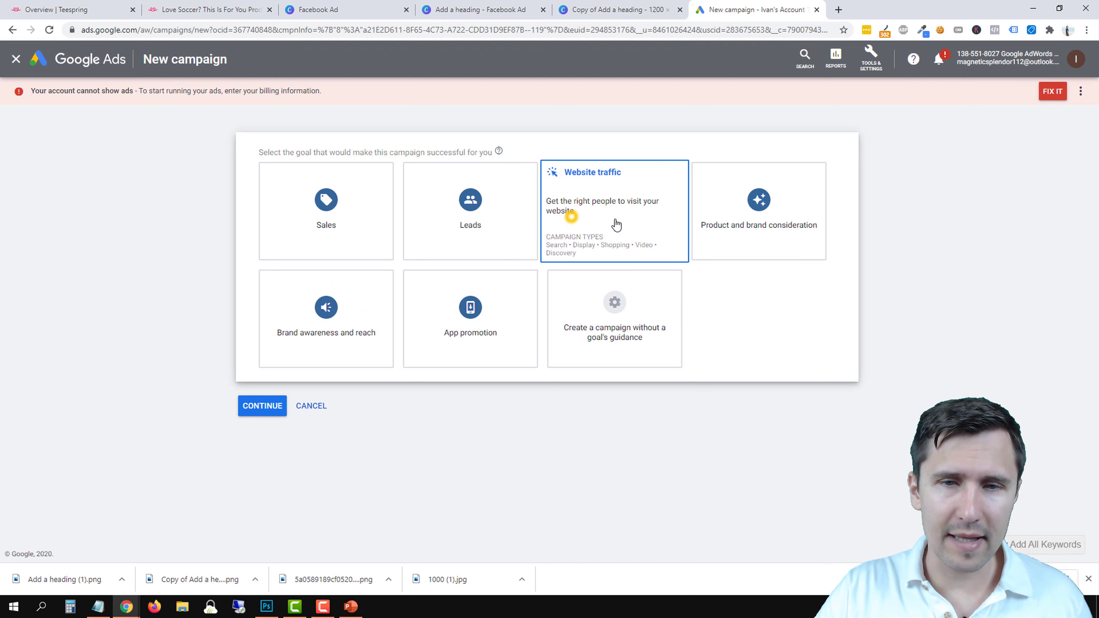
# Set the new campaign's goal to Website traffic and its campaign type to Display.
pyautogui.click(569, 217)
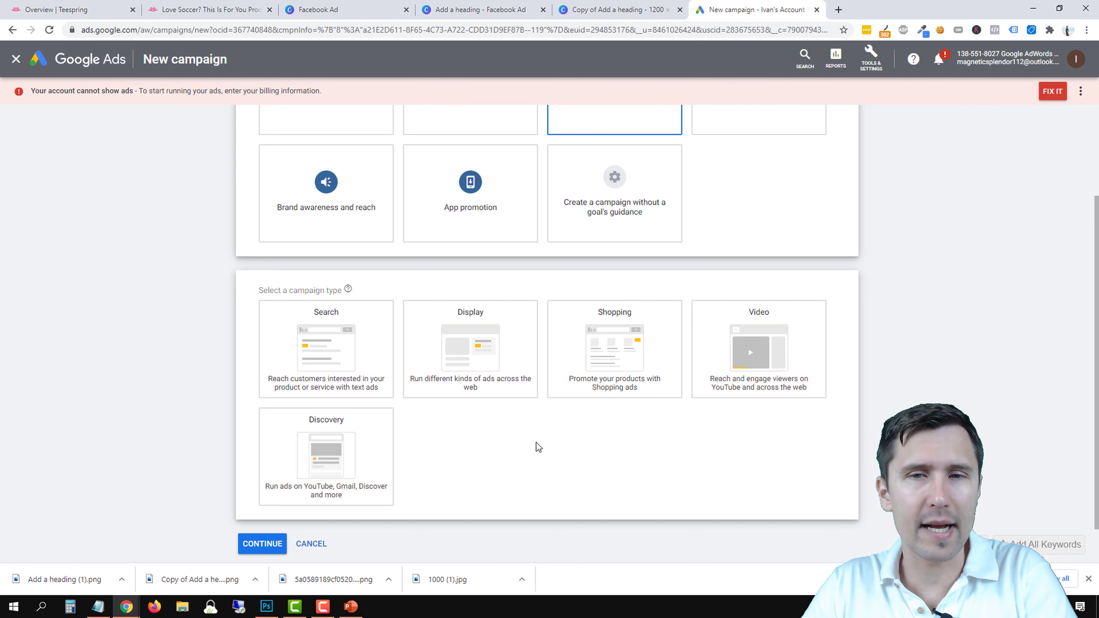
pyautogui.scroll(1, 535, 444)
pyautogui.scroll(-2, 494, 326)
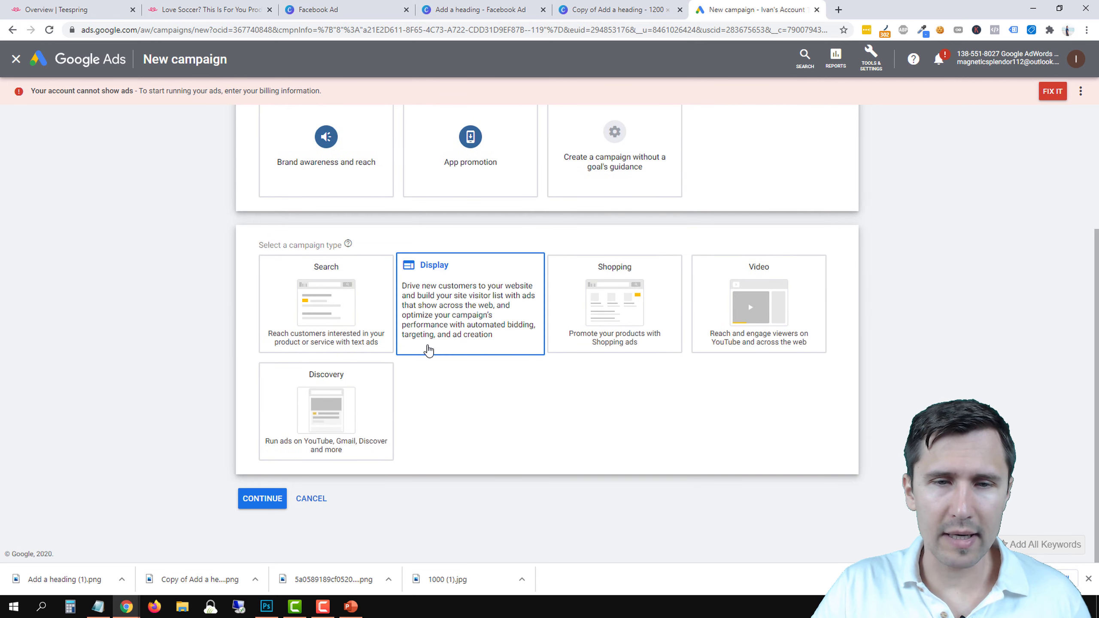
pyautogui.click(451, 306)
pyautogui.scroll(-1, 382, 466)
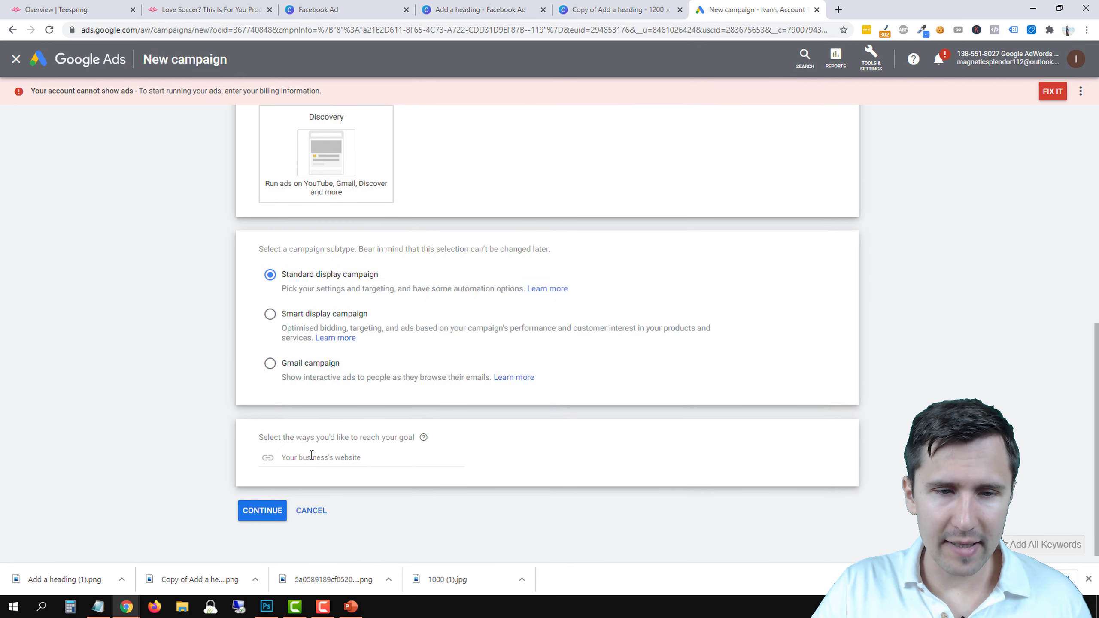
pyautogui.click(309, 456)
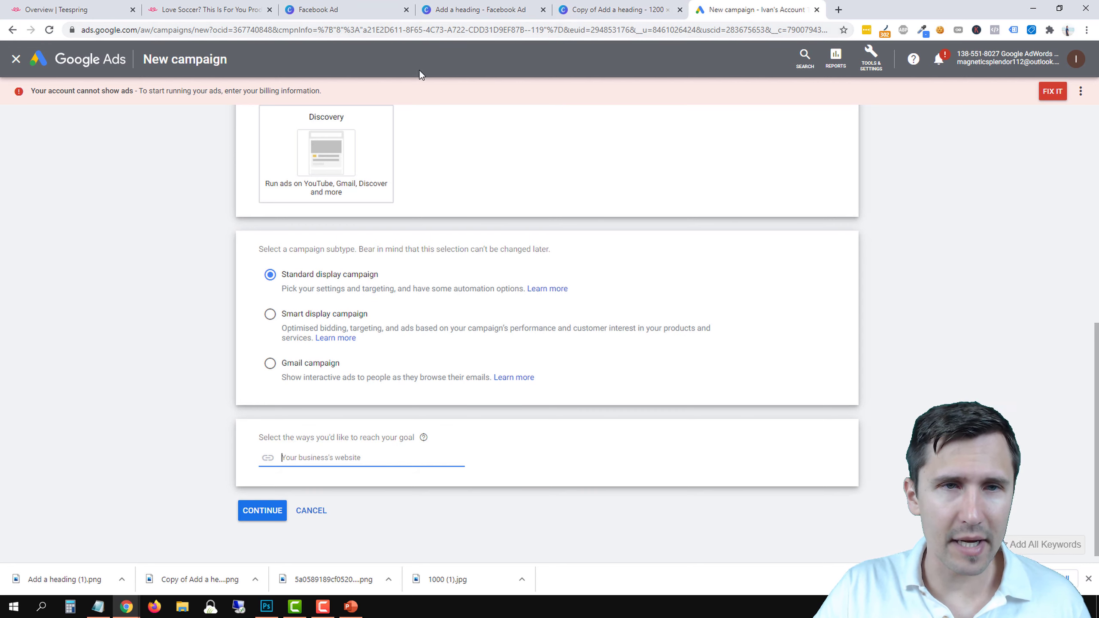
pyautogui.click(206, 8)
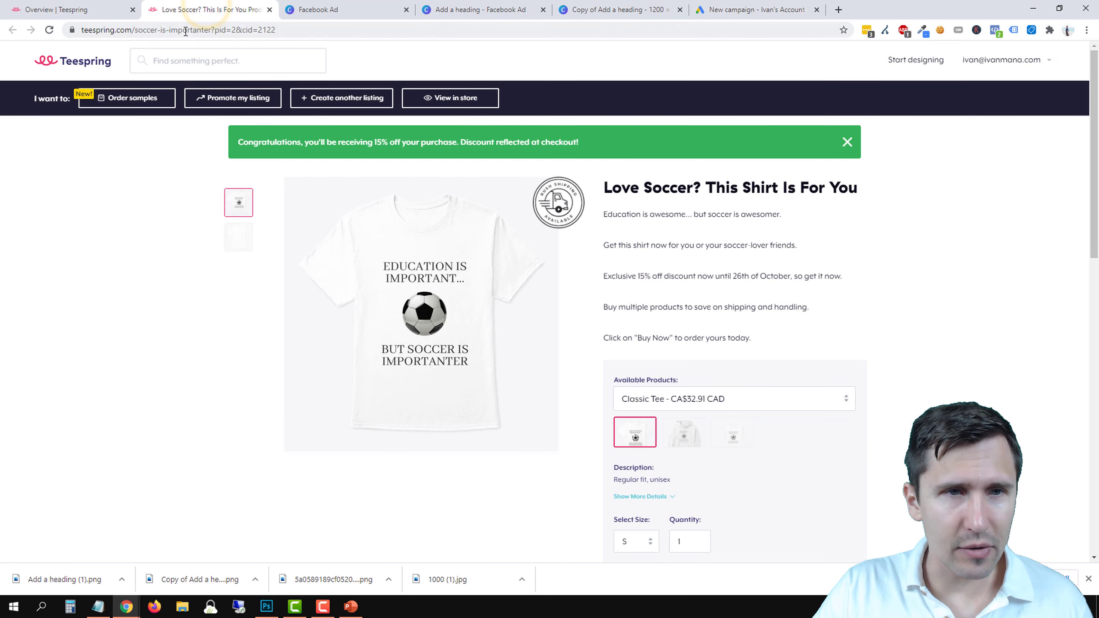
pyautogui.click(208, 30)
pyautogui.click(209, 29)
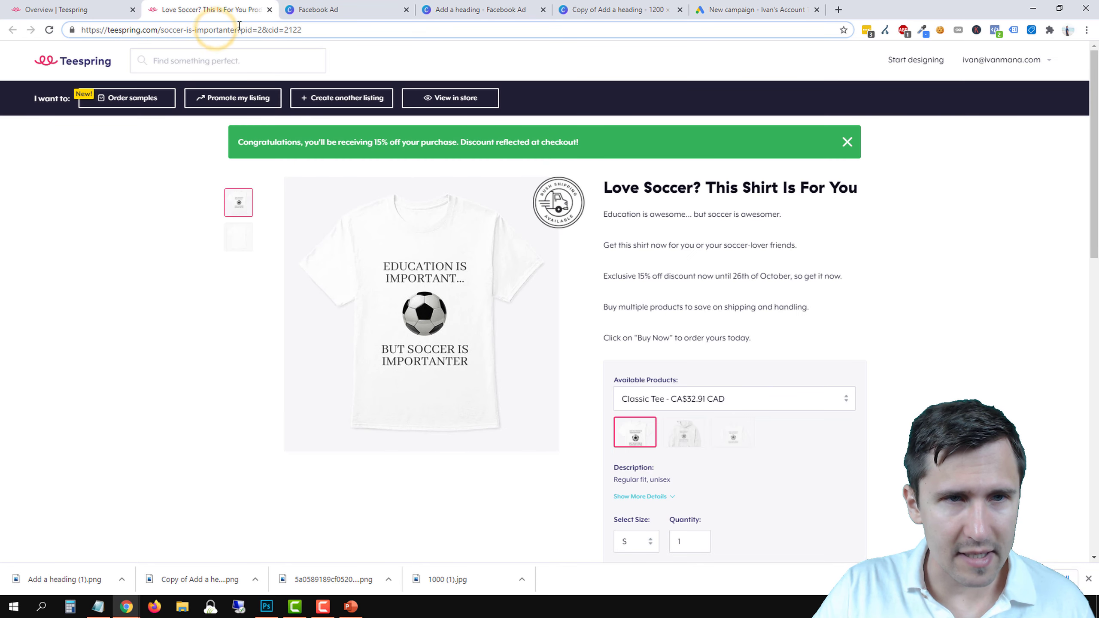
pyautogui.moveTo(239, 30); pyautogui.dragTo(81, 30)
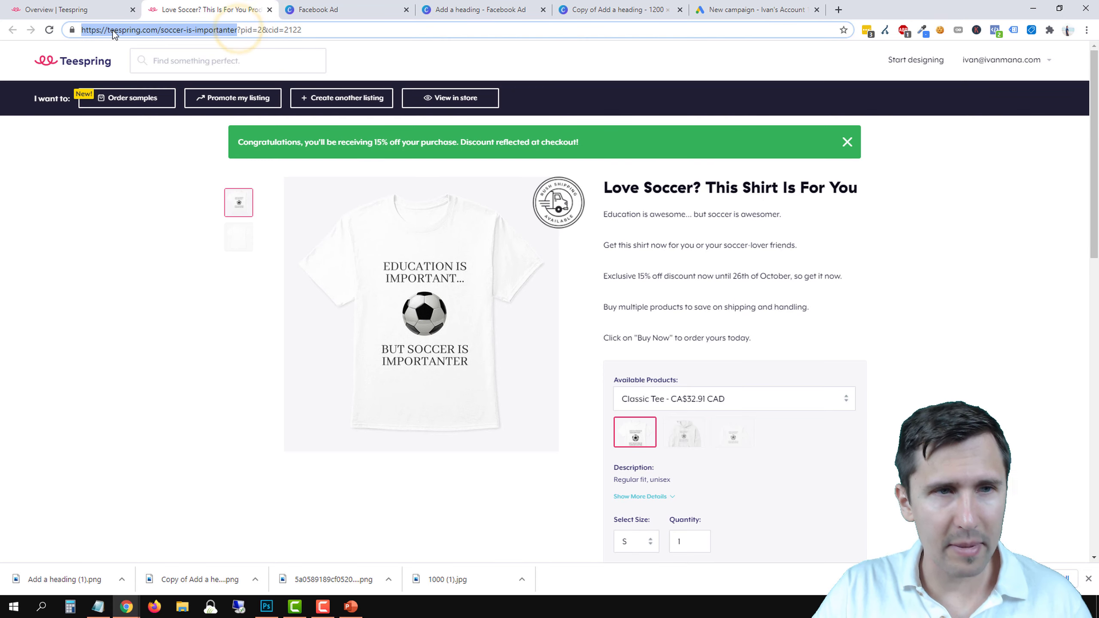
pyautogui.rightClick(178, 31)
pyautogui.click(204, 94)
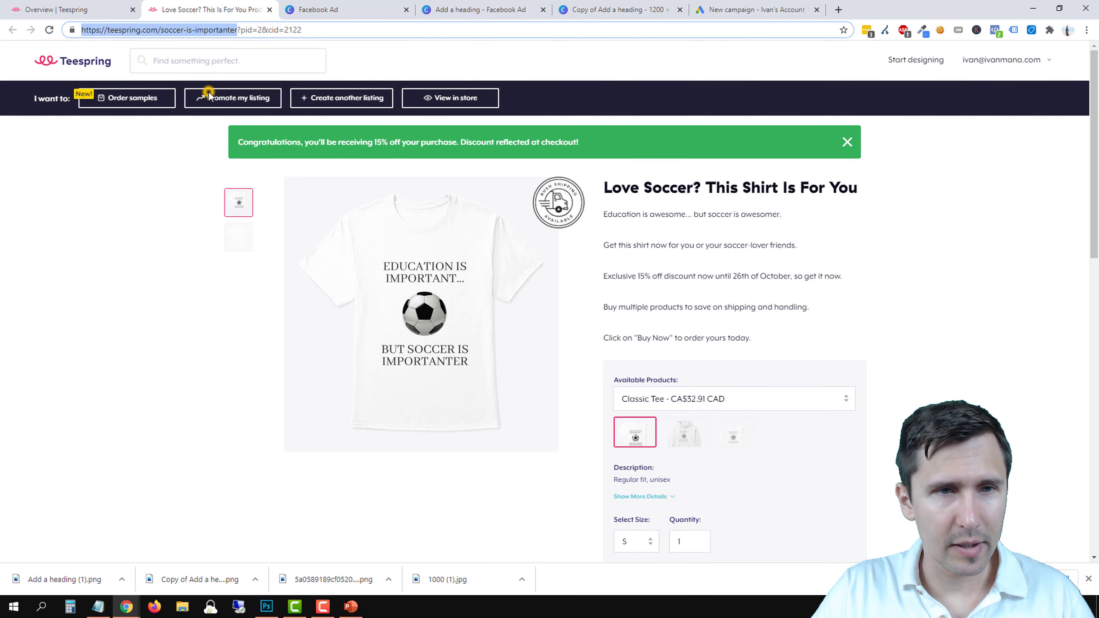
pyautogui.click(799, 8)
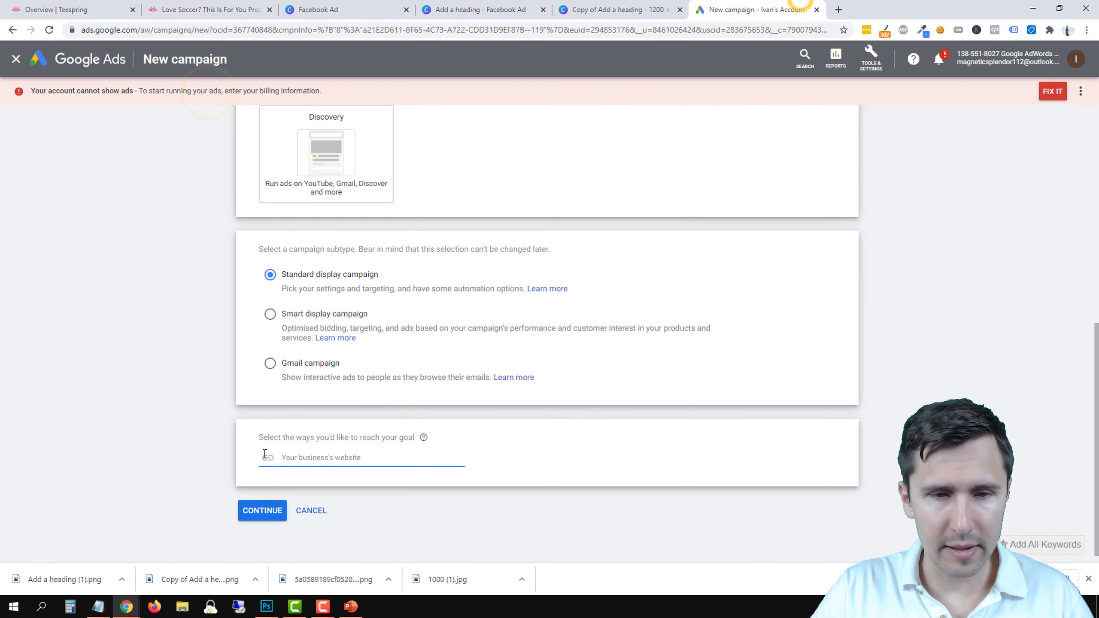
pyautogui.rightClick(328, 458)
pyautogui.click(355, 350)
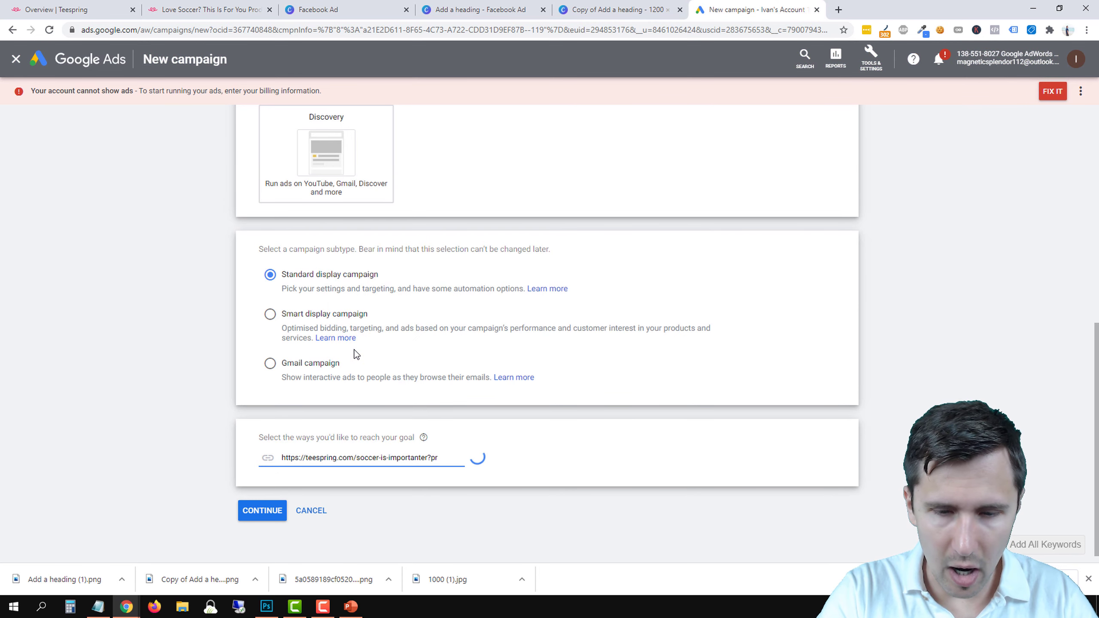
pyautogui.write('SOCCER')
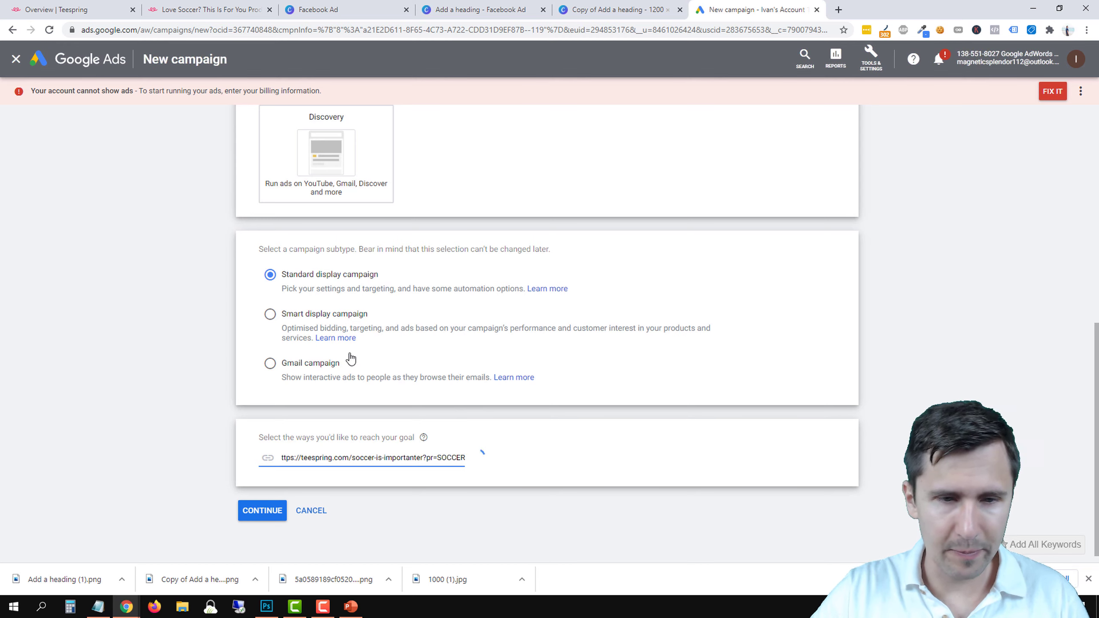
pyautogui.click(272, 511)
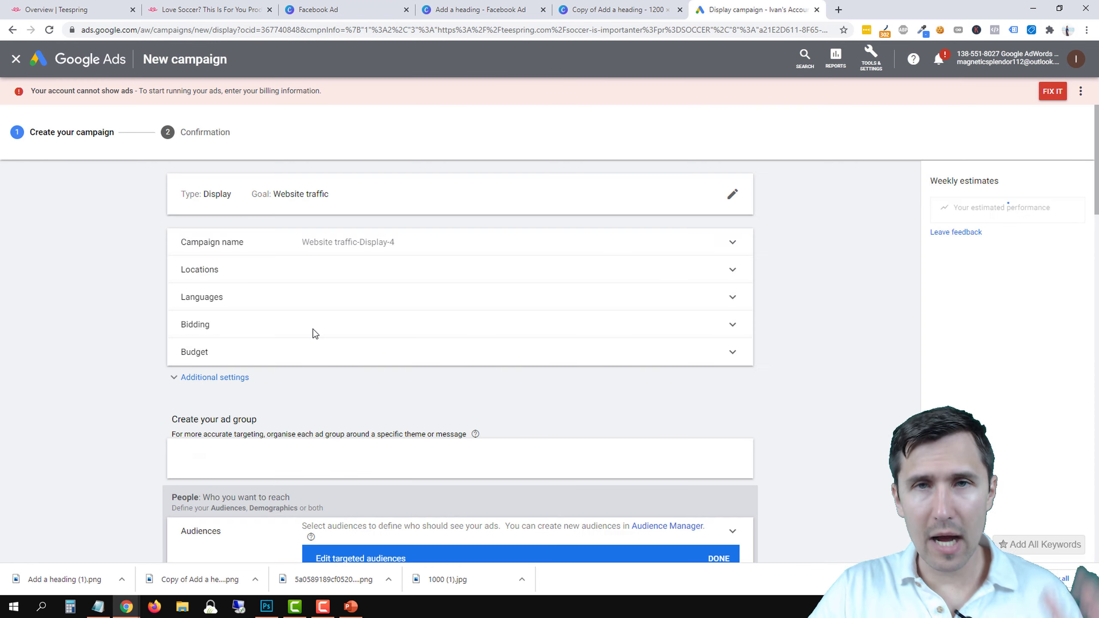
# Name the campaign "Teespring - Soccer".
pyautogui.click(309, 337)
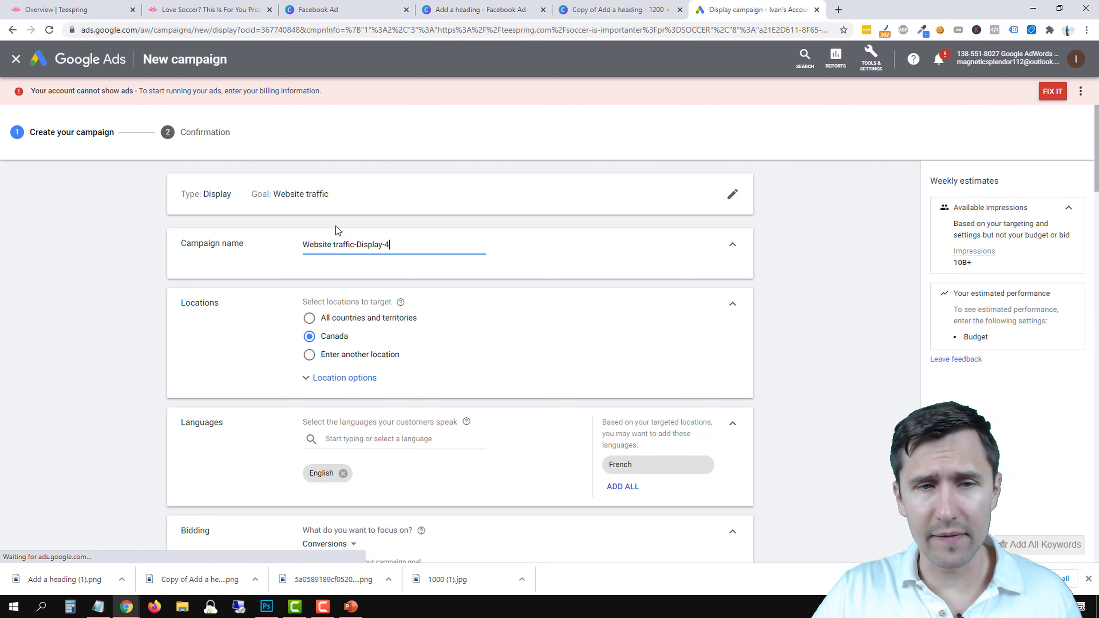
pyautogui.tripleClick(330, 246)
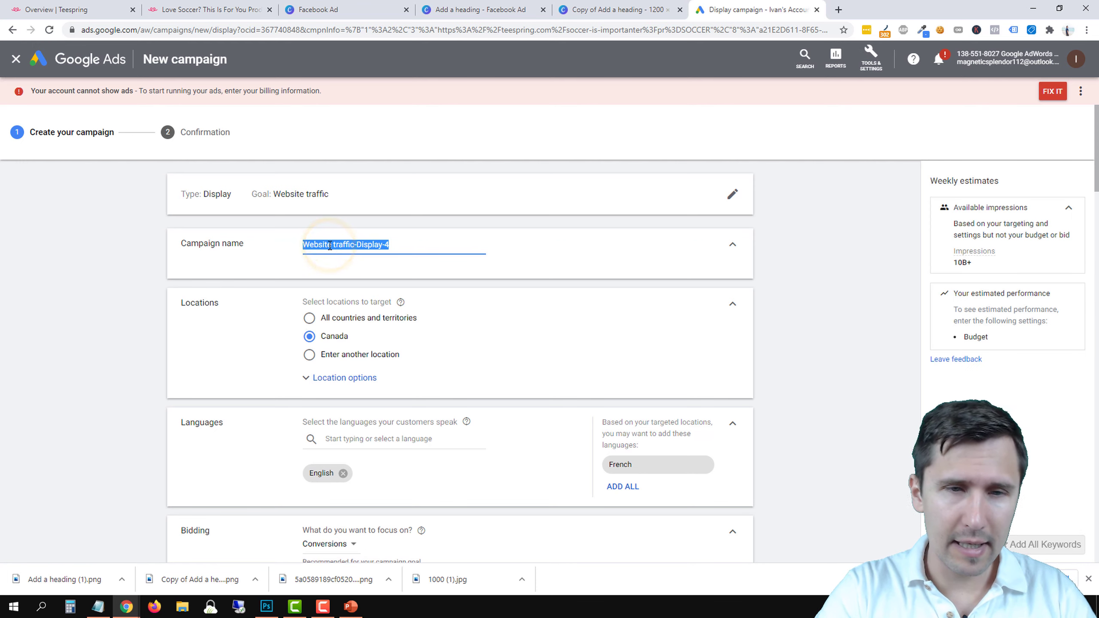
pyautogui.write('Teespring - Soccer')
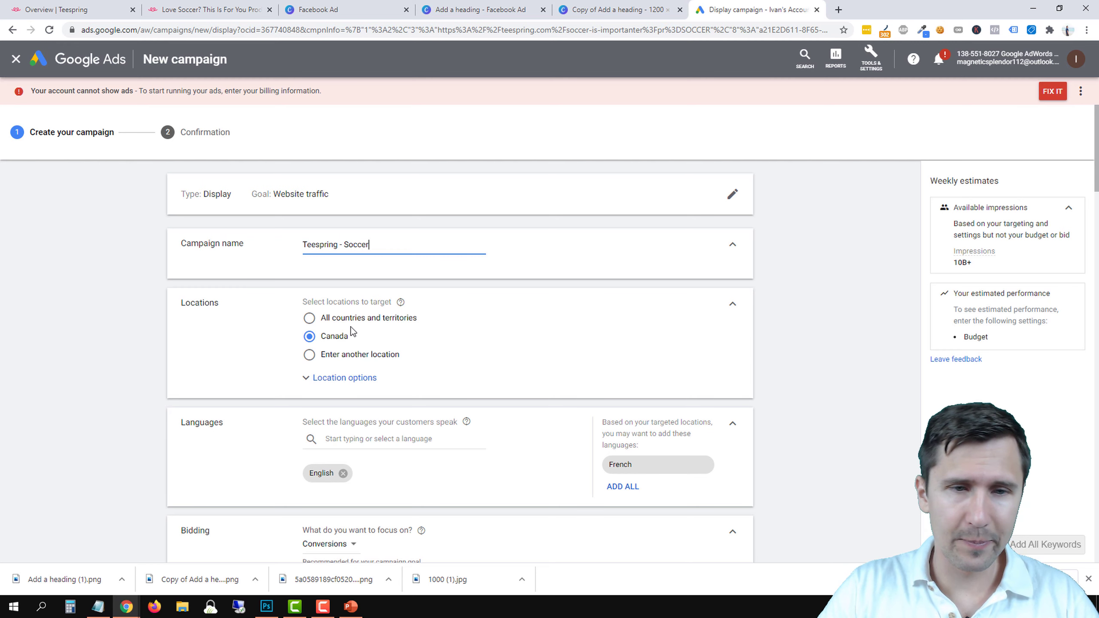
# In the location options, target only people in or regularly in the targeted locations.
pyautogui.click(344, 379)
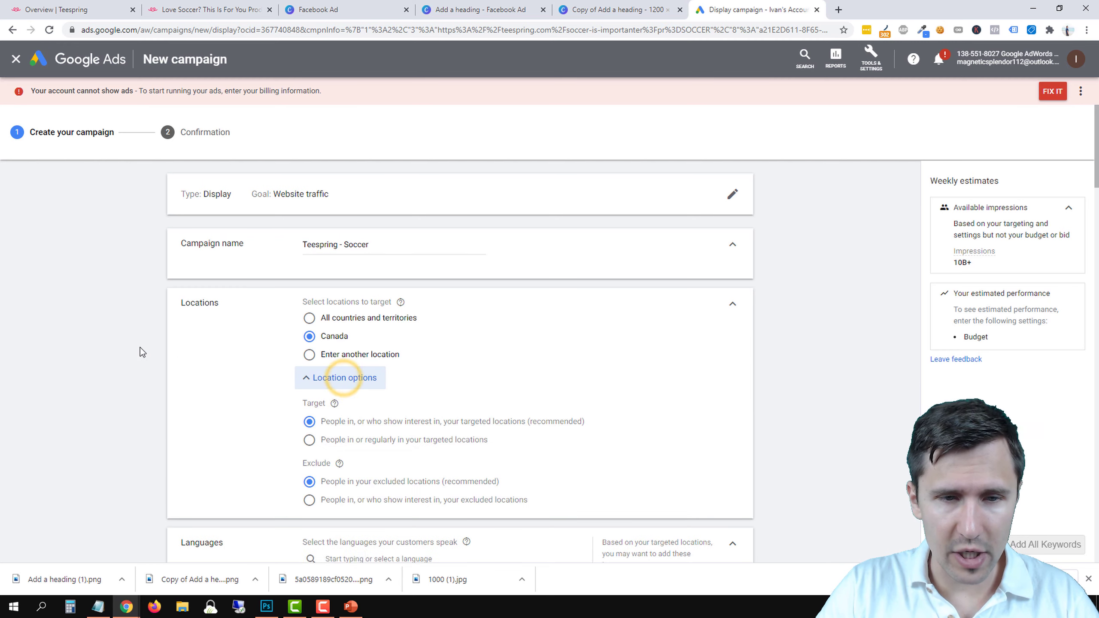
pyautogui.scroll(-2, 384, 347)
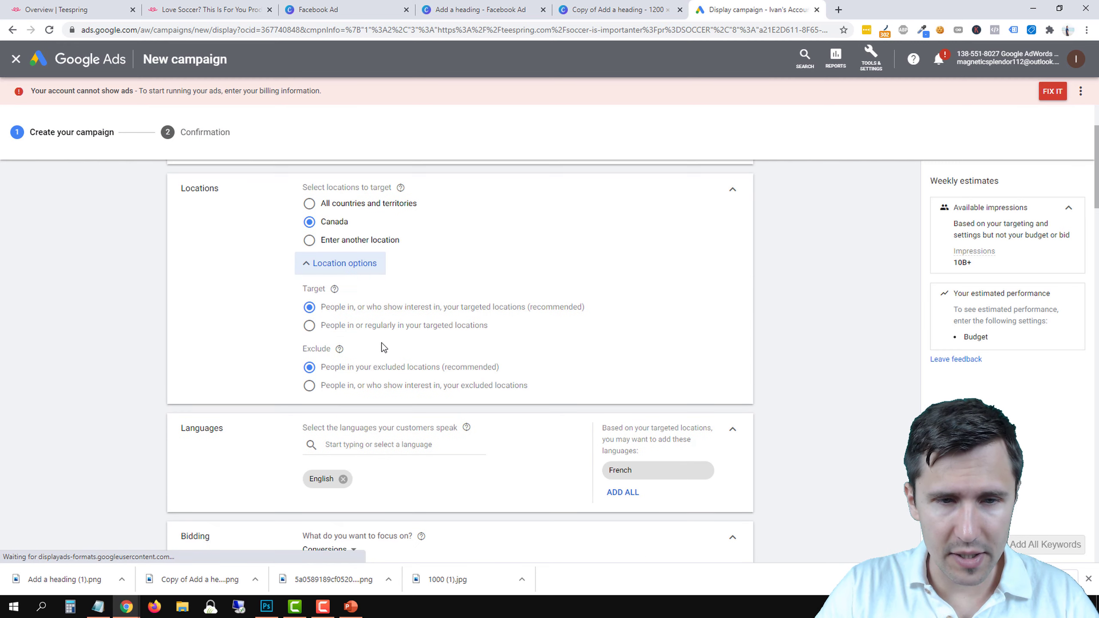
pyautogui.click(350, 331)
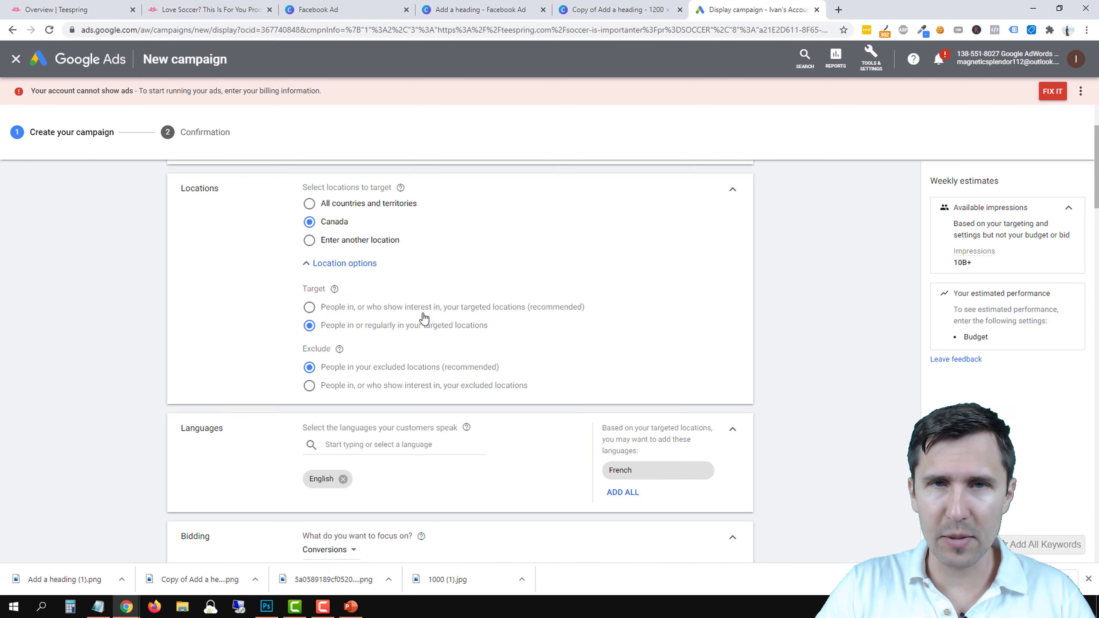
pyautogui.moveTo(373, 309); pyautogui.dragTo(493, 309)
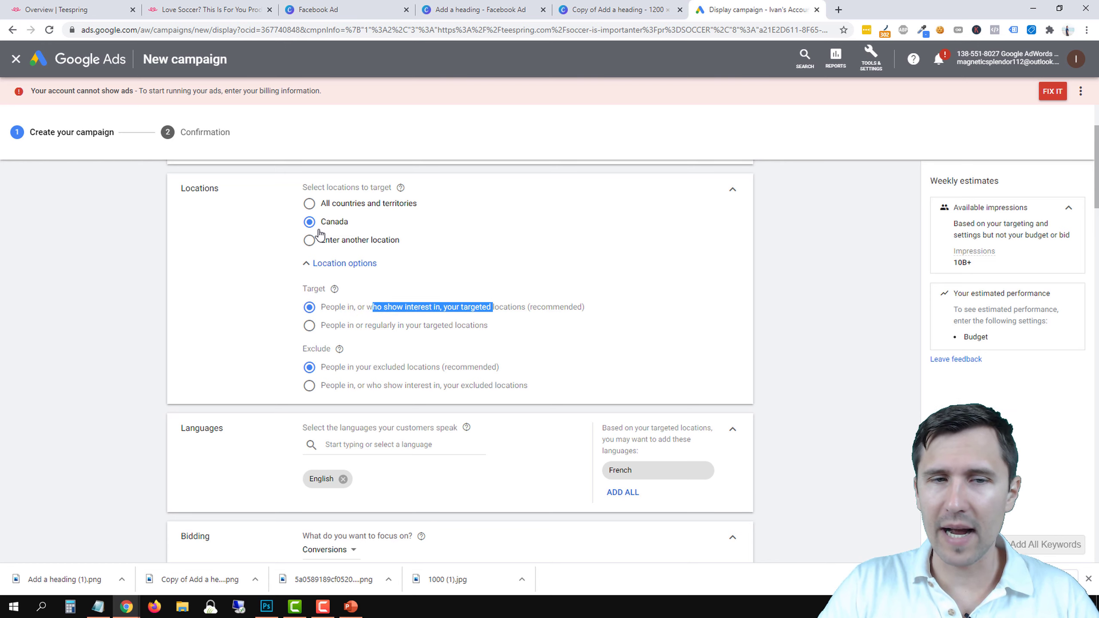
pyautogui.scroll(3, 105, 277)
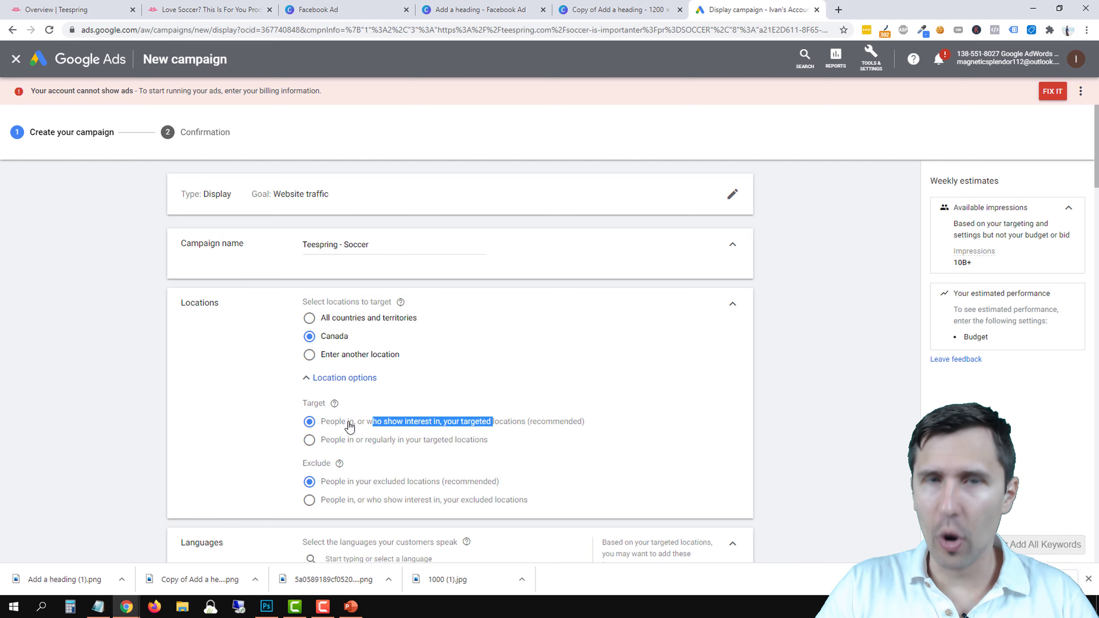
pyautogui.click(356, 444)
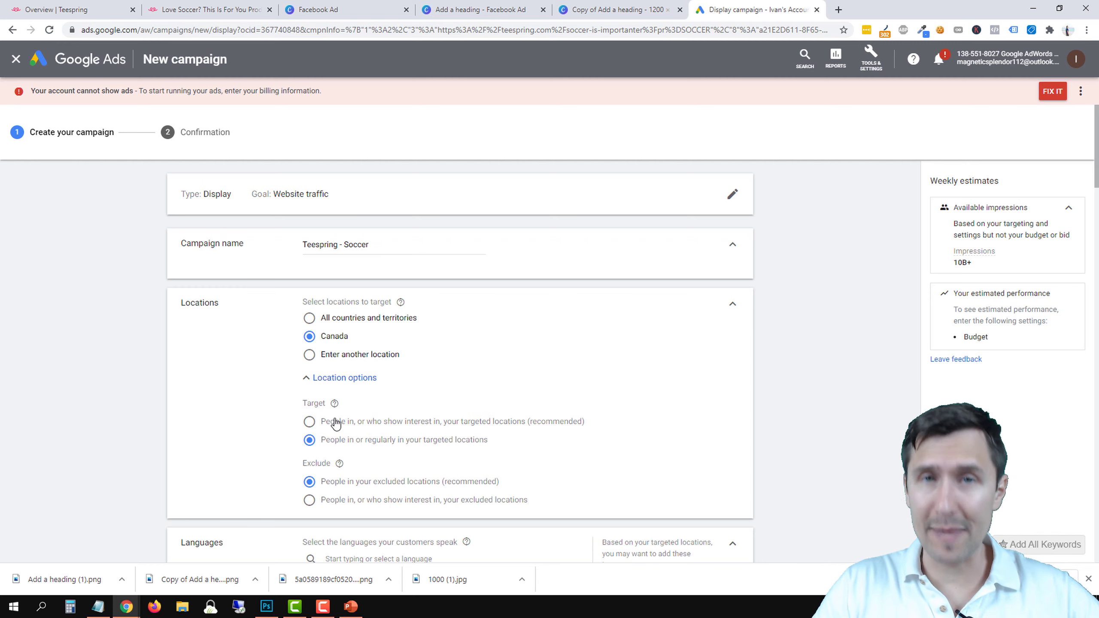
pyautogui.click(330, 383)
pyautogui.click(329, 379)
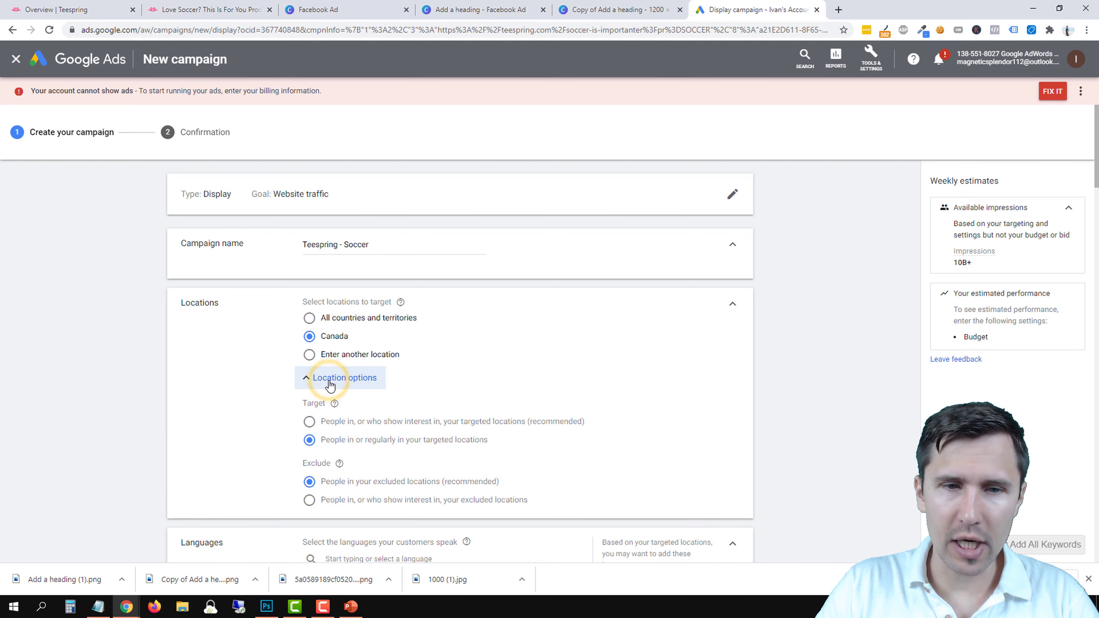
# Choose to enter other locations and target the countries United States, Canada, Australia, United Kingdom and New Zealand.
pyautogui.click(337, 355)
pyautogui.click(386, 377)
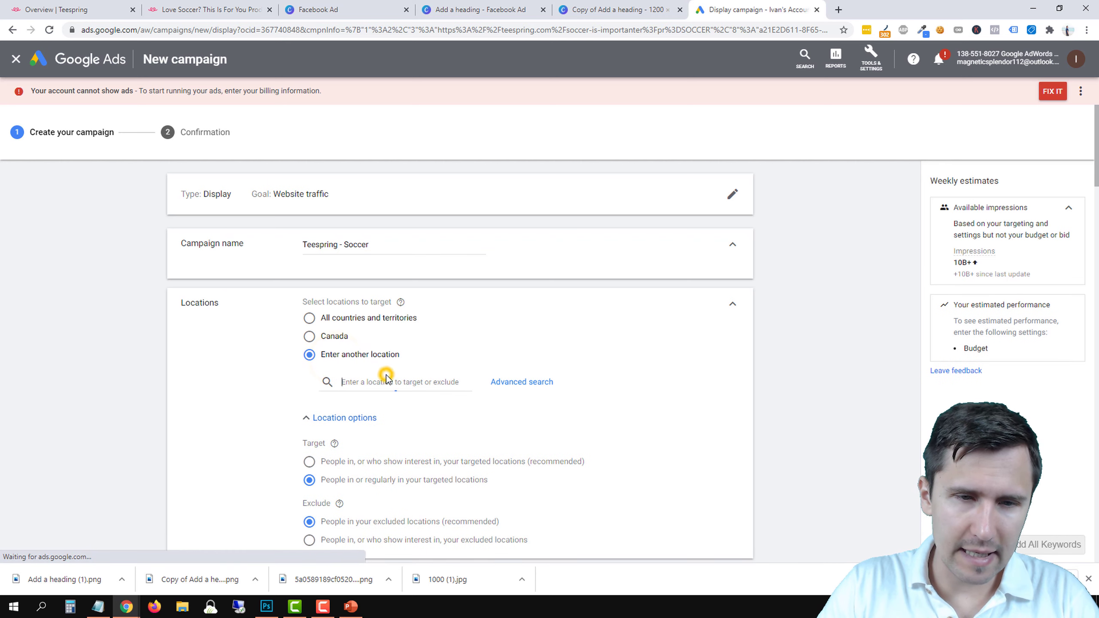
pyautogui.write('united ')
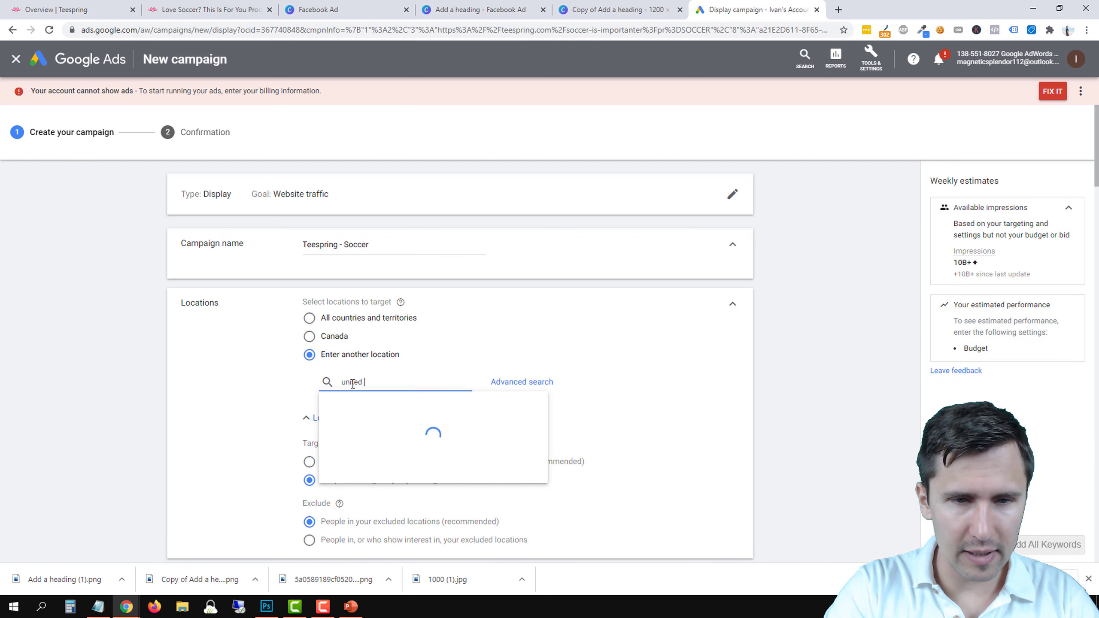
pyautogui.write('sta')
pyautogui.press('Return')
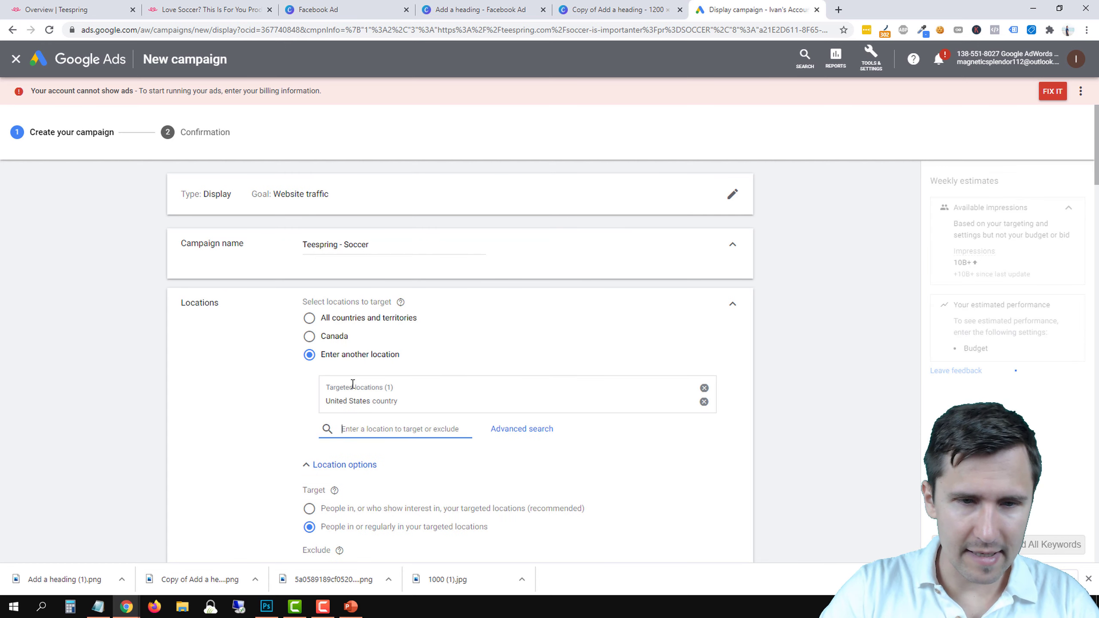
pyautogui.write('canada')
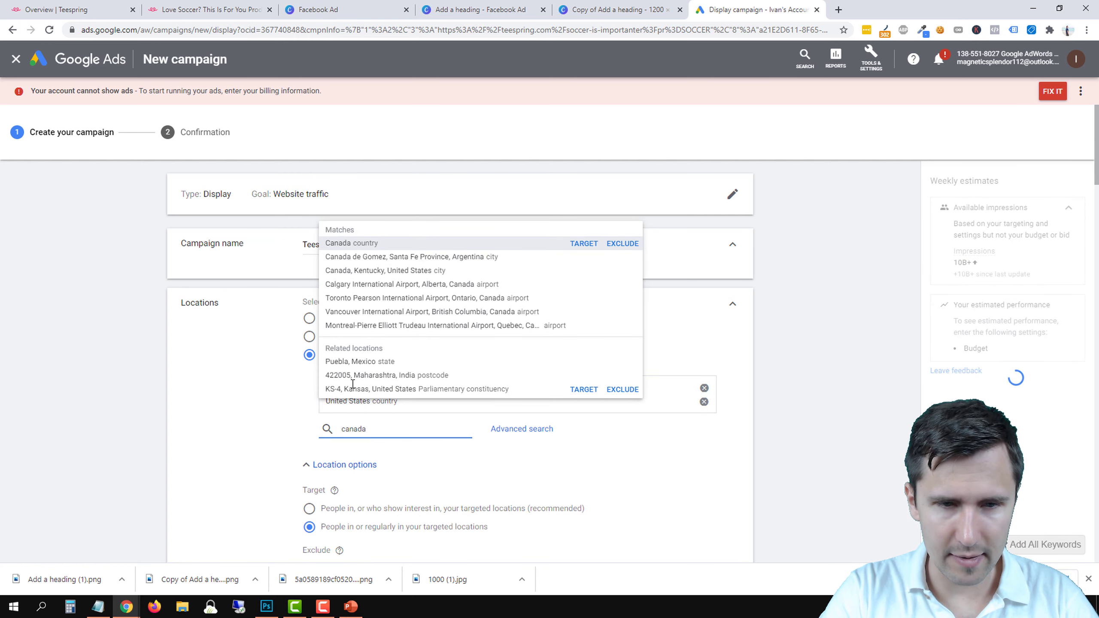
pyautogui.press('Return')
pyautogui.write('australi')
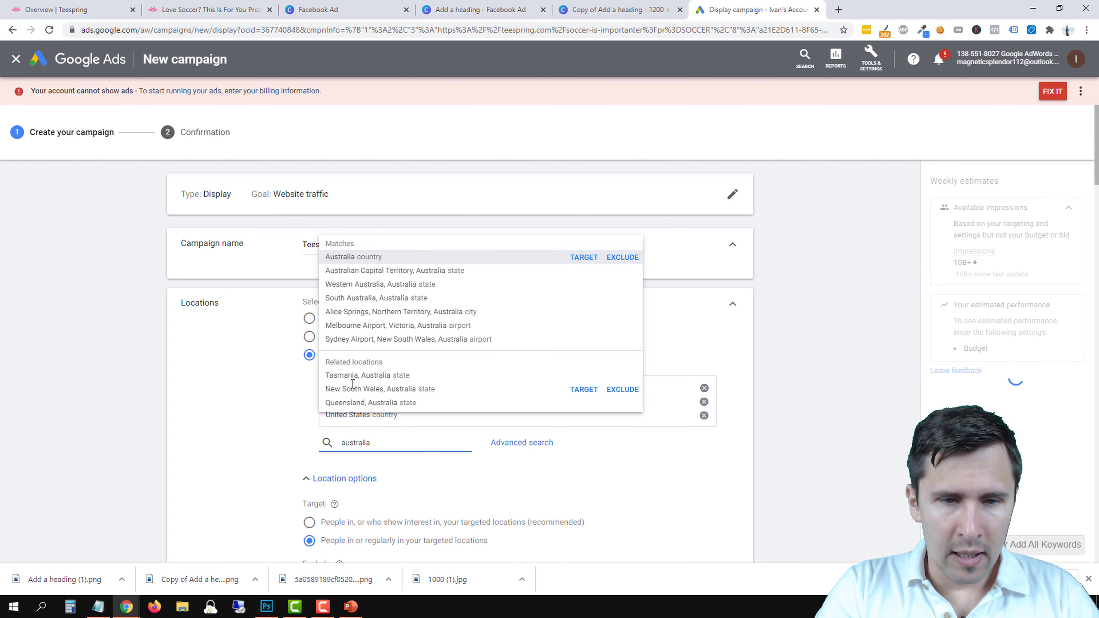
pyautogui.press('Return')
pyautogui.write('united king')
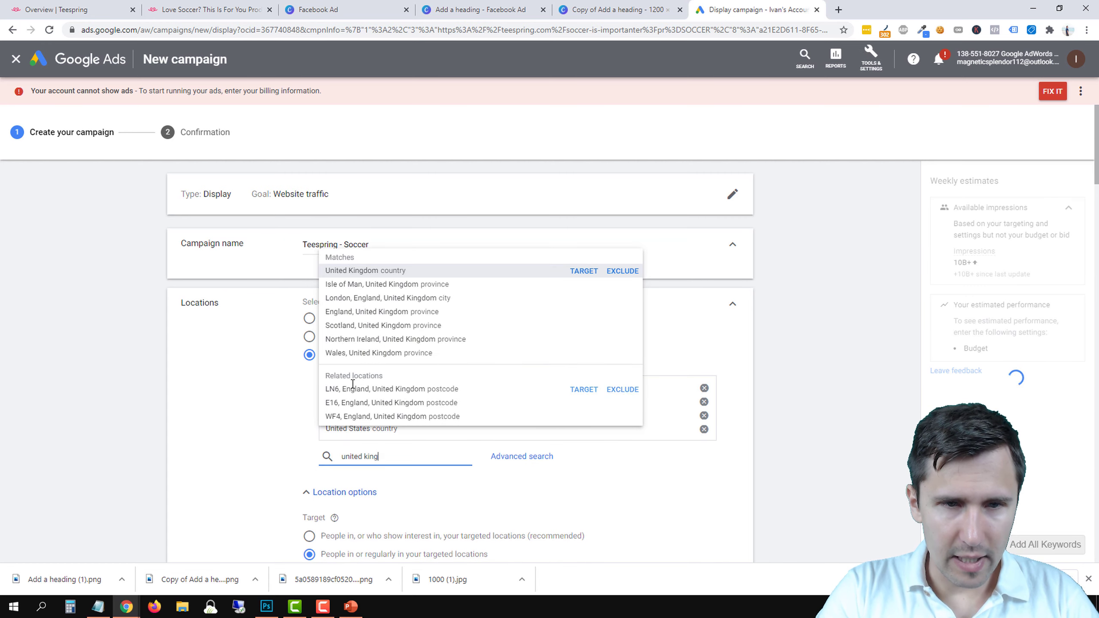
pyautogui.press('Return')
pyautogui.write('new zeala')
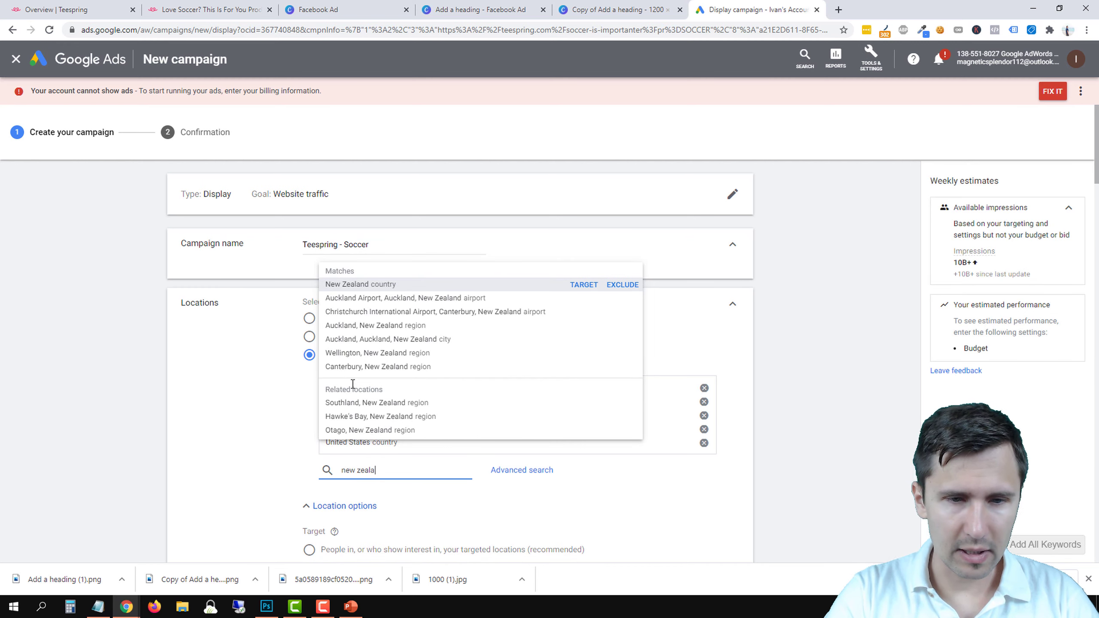
pyautogui.press('Return')
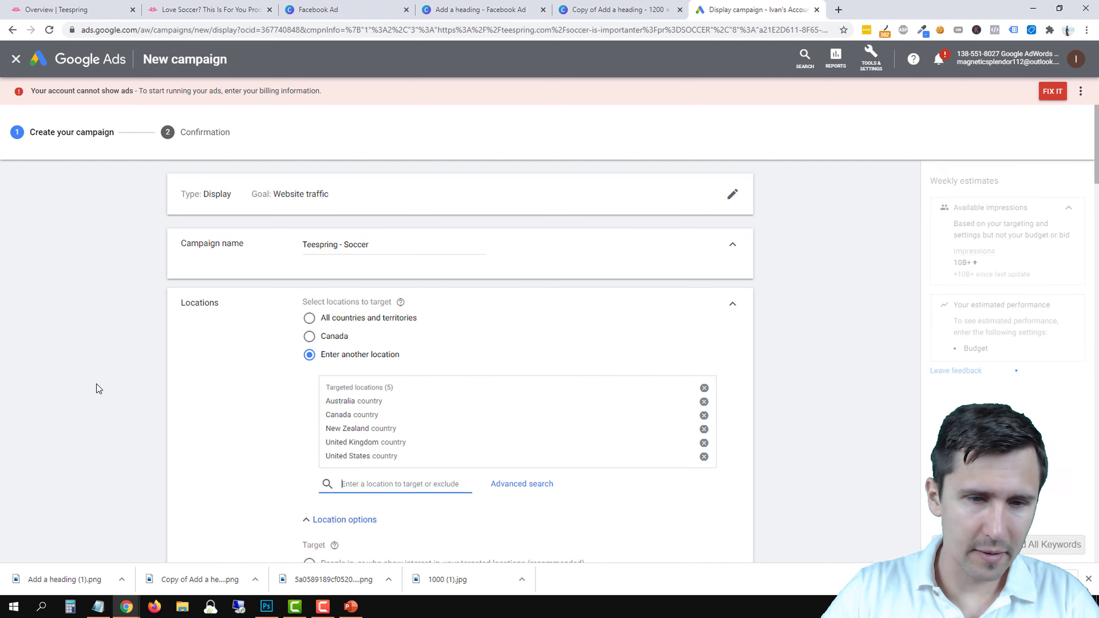
# Select the bid strategy directly as Manual CPC and turn off the Enhanced CPC option.
pyautogui.scroll(-4, 143, 409)
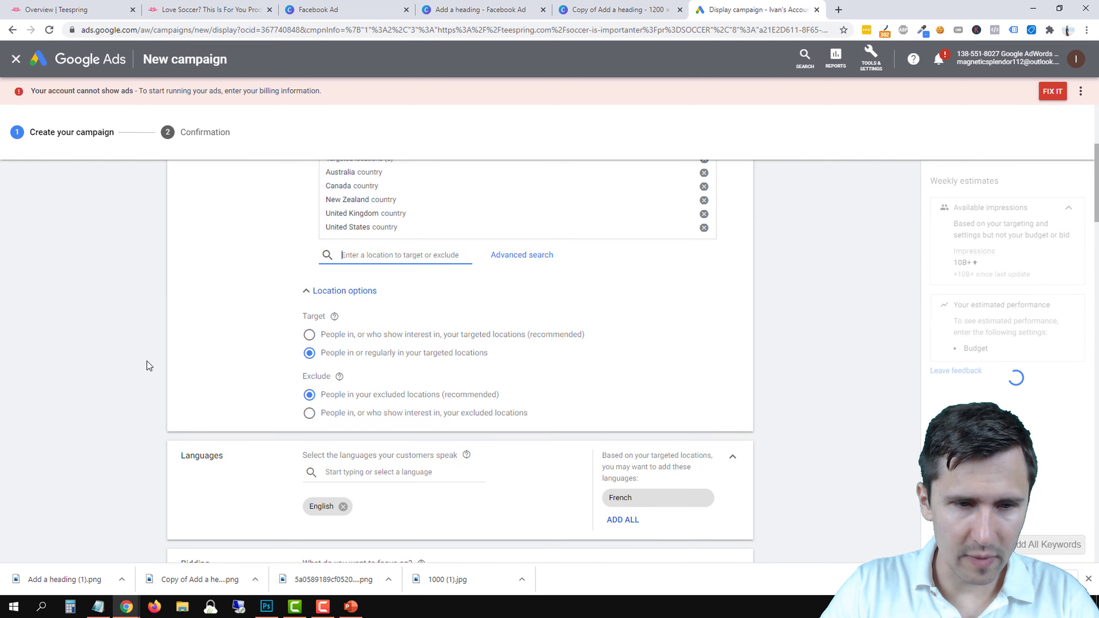
pyautogui.scroll(-4, 146, 361)
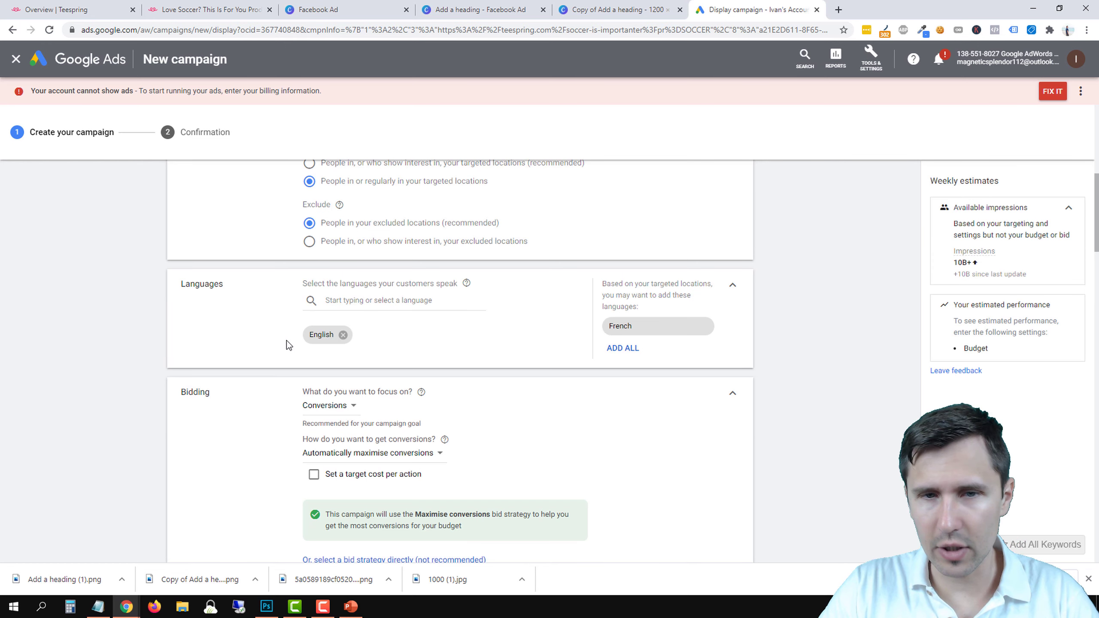
pyautogui.scroll(-2, 115, 380)
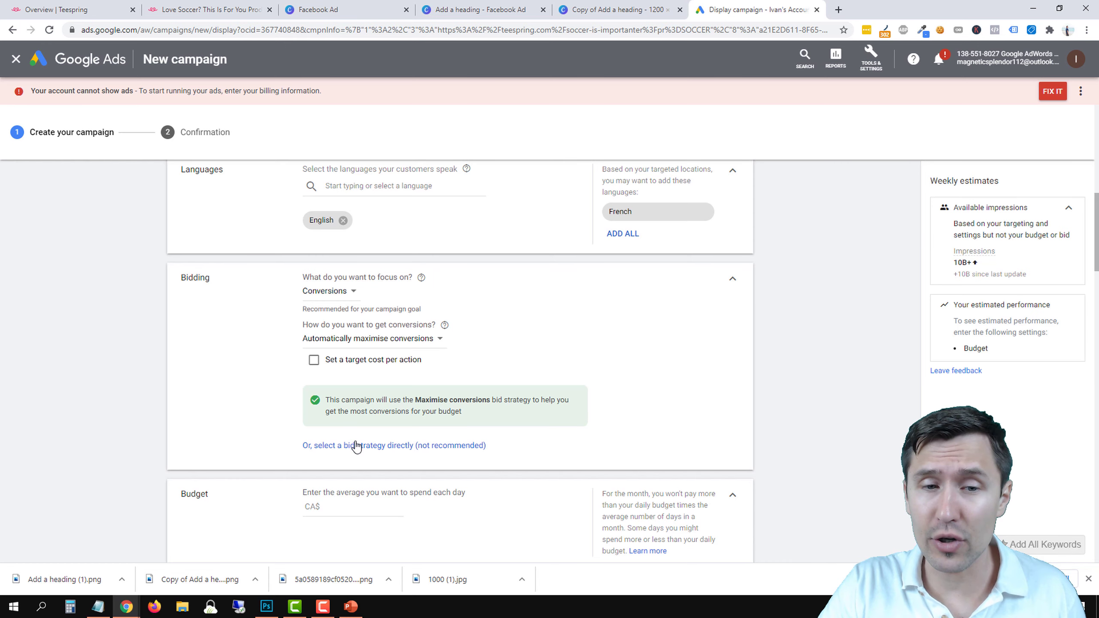
pyautogui.click(356, 446)
pyautogui.click(350, 314)
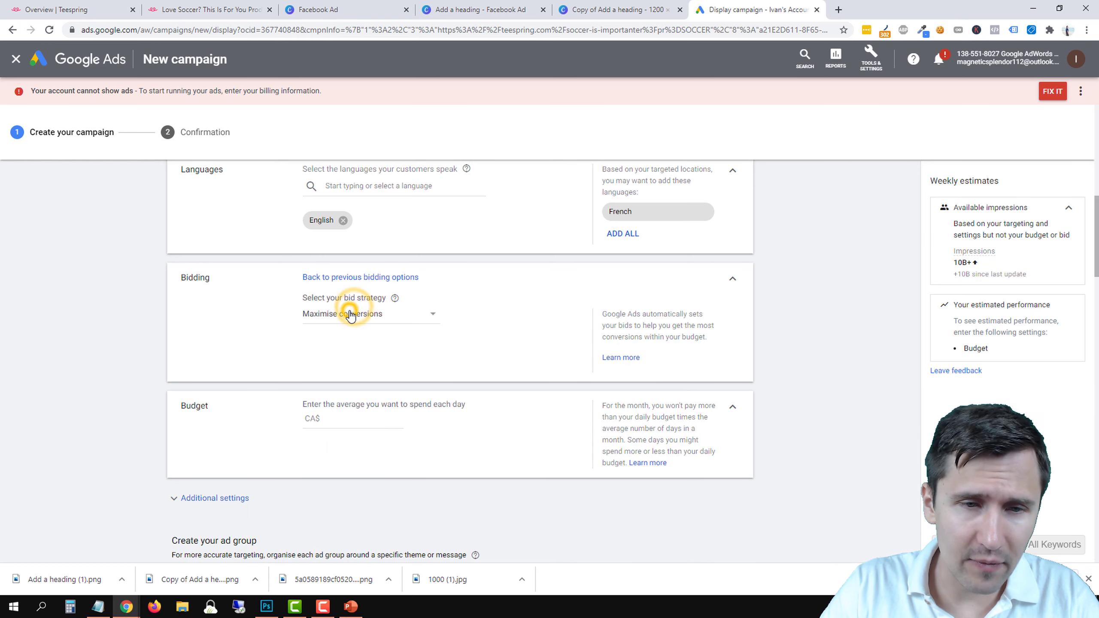
pyautogui.click(336, 444)
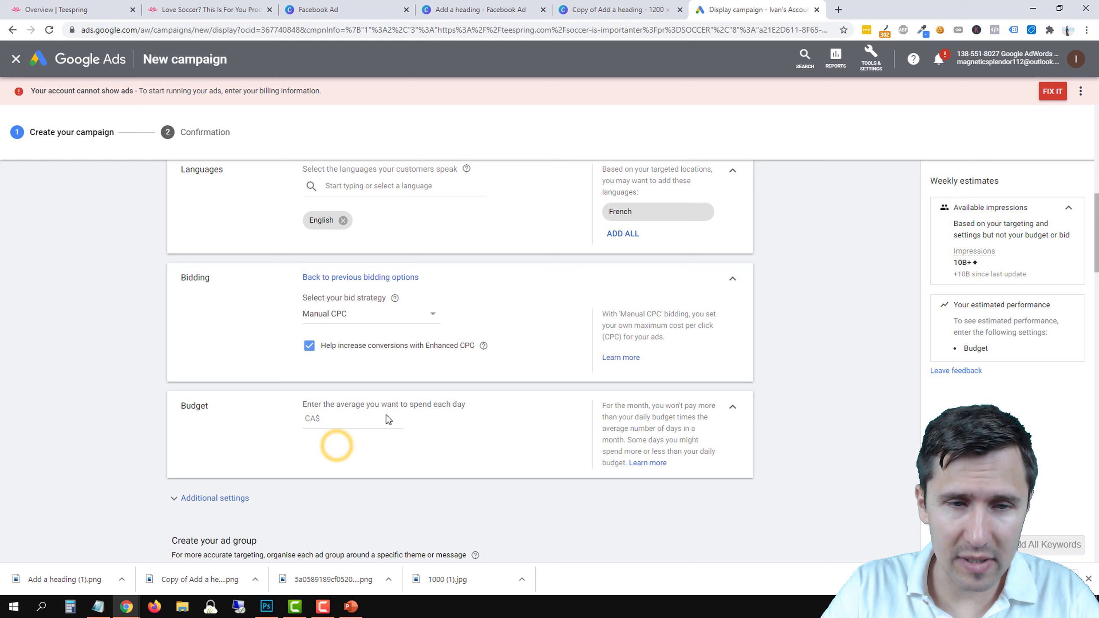
pyautogui.click(352, 348)
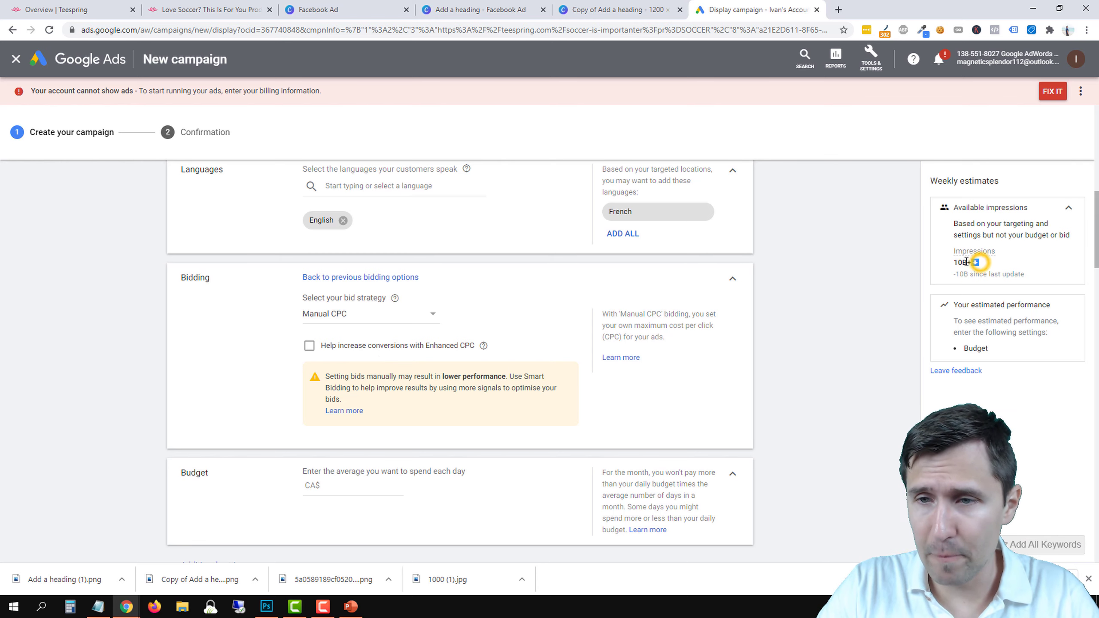
pyautogui.moveTo(979, 263); pyautogui.dragTo(953, 262)
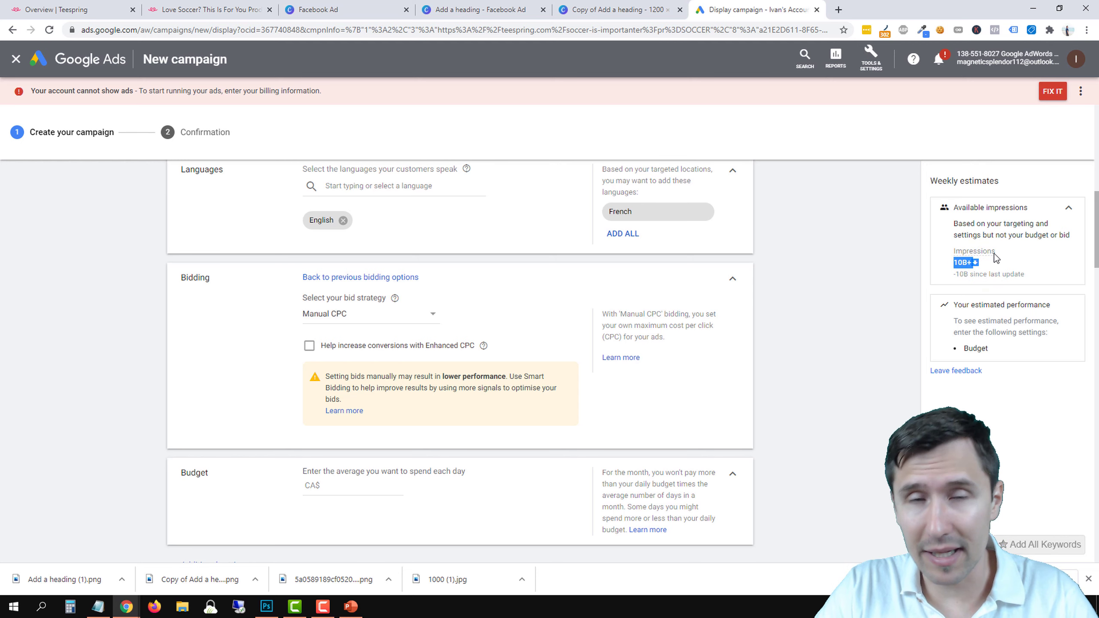
# Set the average daily budget to CA$20.00 and check the weekly click estimate.
pyautogui.scroll(-3, 779, 341)
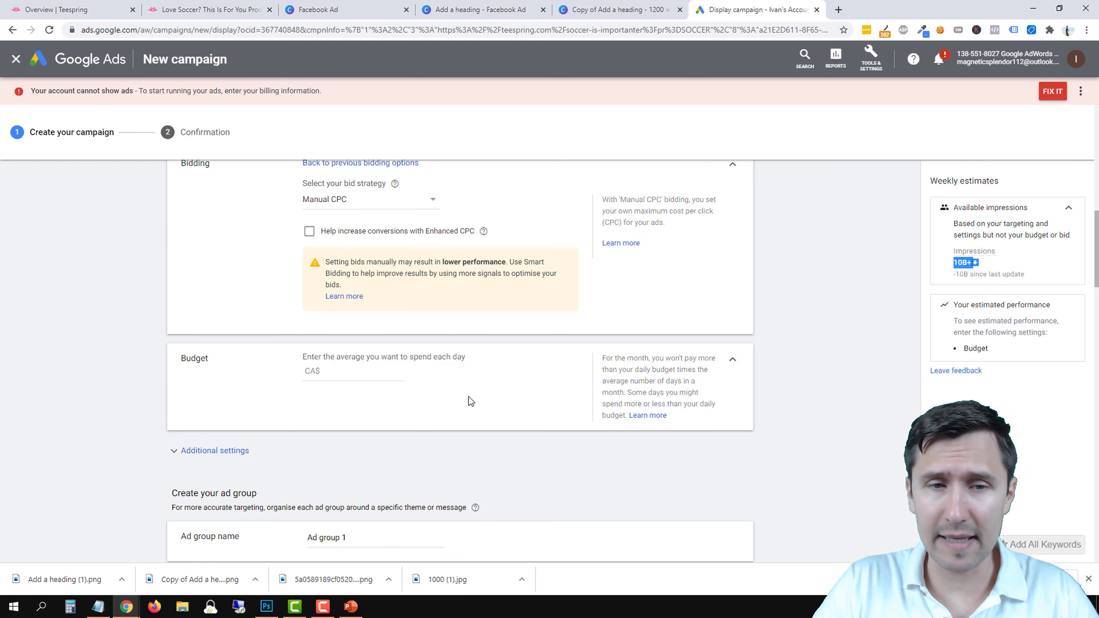
pyautogui.click(326, 372)
pyautogui.write('20')
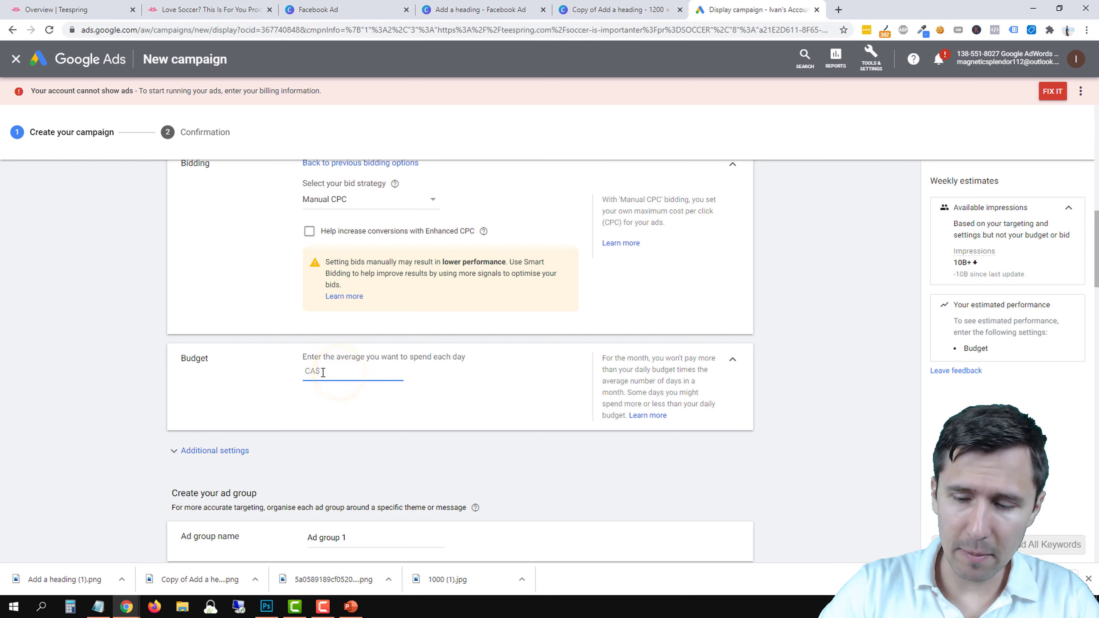
pyautogui.write('.00')
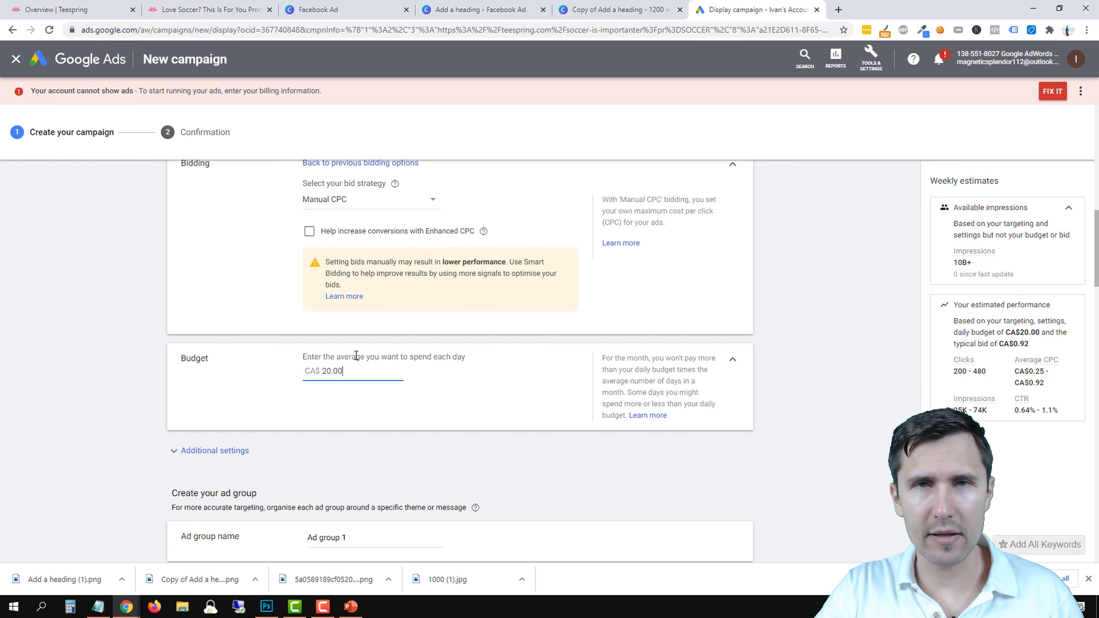
pyautogui.scroll(-1, 788, 370)
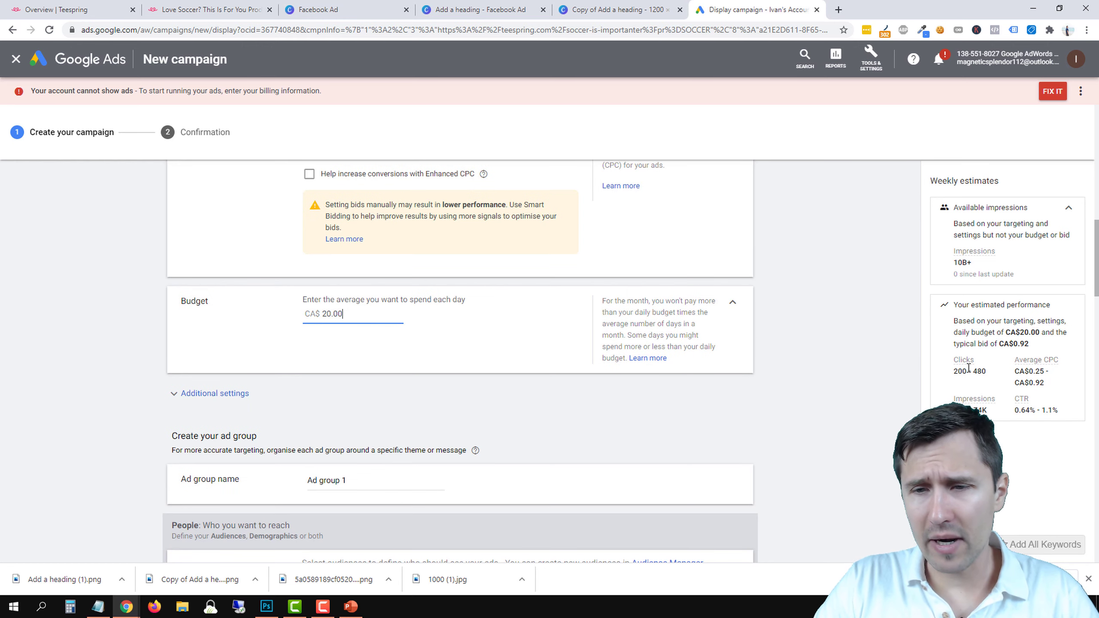
pyautogui.moveTo(989, 372); pyautogui.dragTo(975, 373)
pyautogui.moveTo(961, 373); pyautogui.dragTo(954, 371)
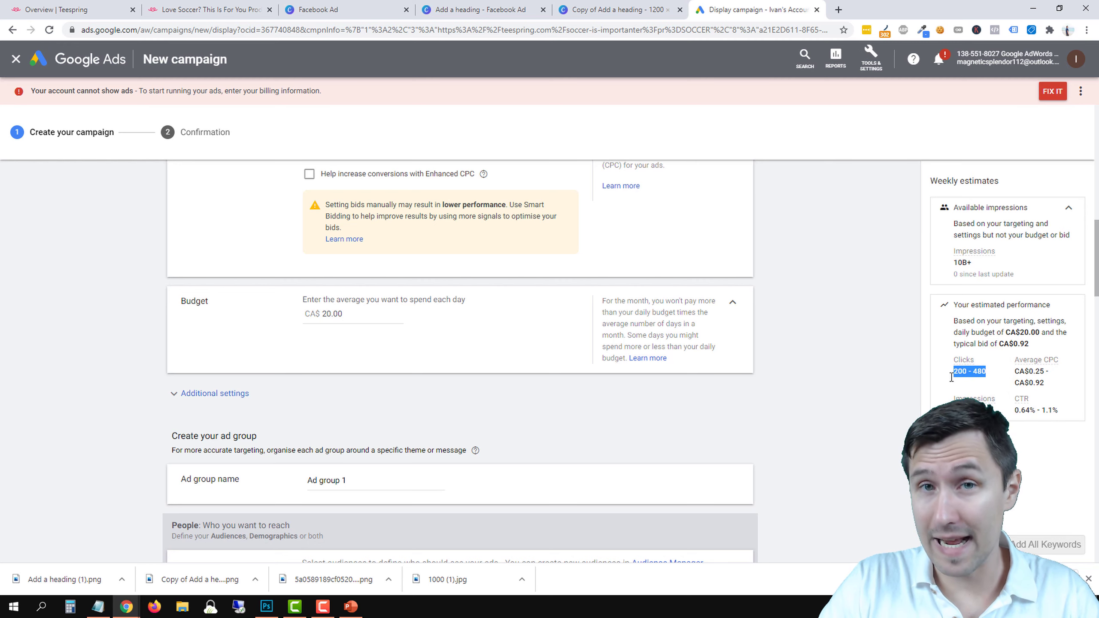
pyautogui.scroll(-4, 776, 347)
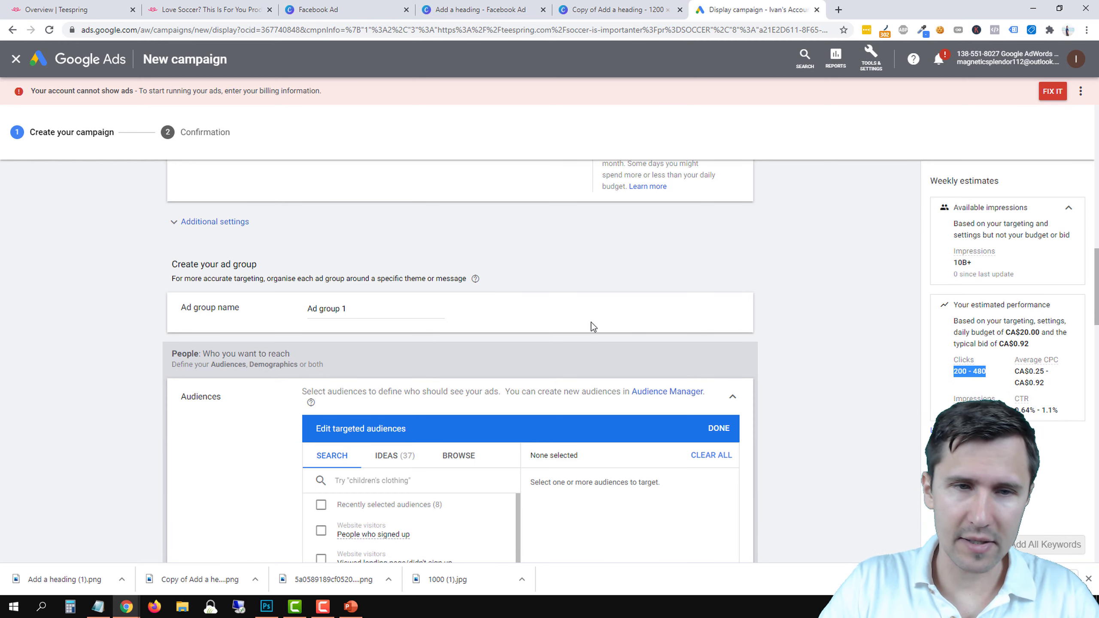
# Show the additional campaign settings and review the options from ad rotation and schedule through content exclusions.
pyautogui.click(215, 222)
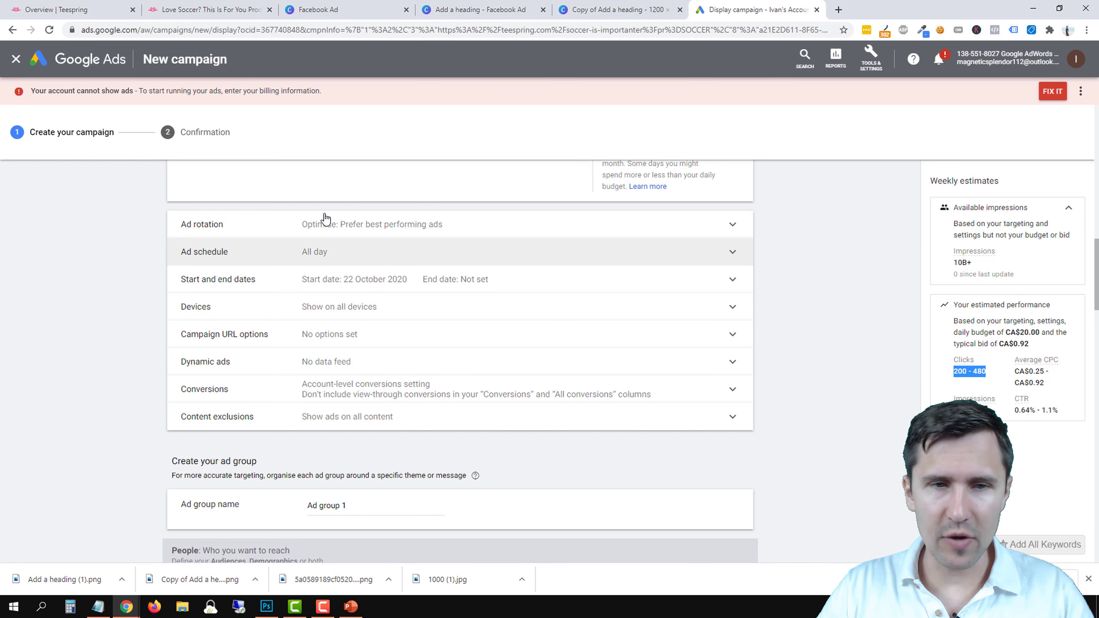
pyautogui.scroll(6, 471, 390)
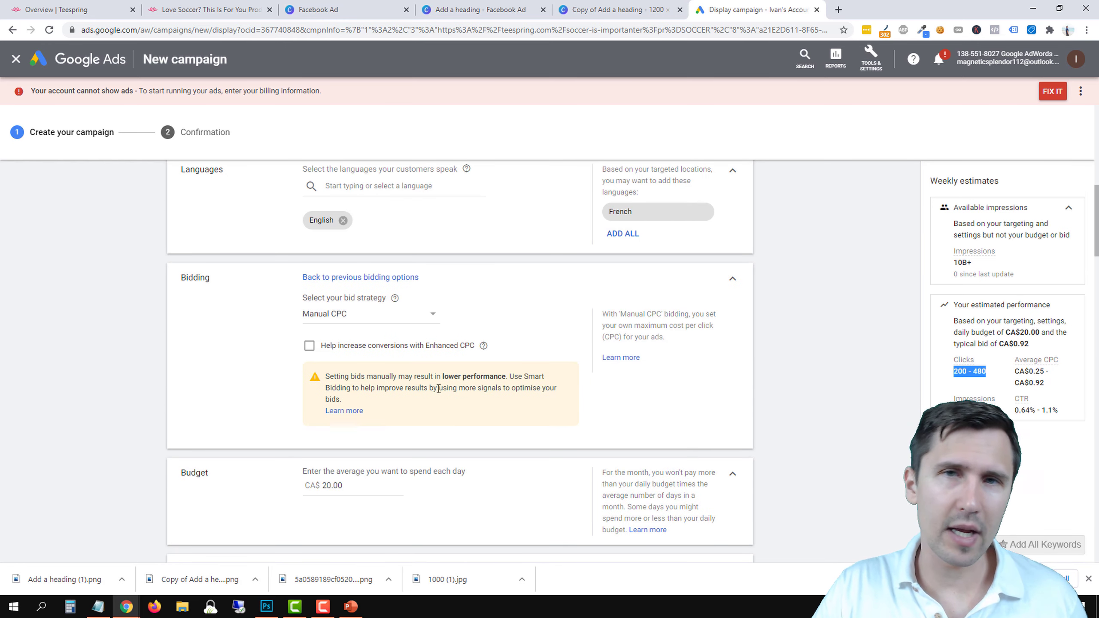
pyautogui.scroll(-10, 489, 407)
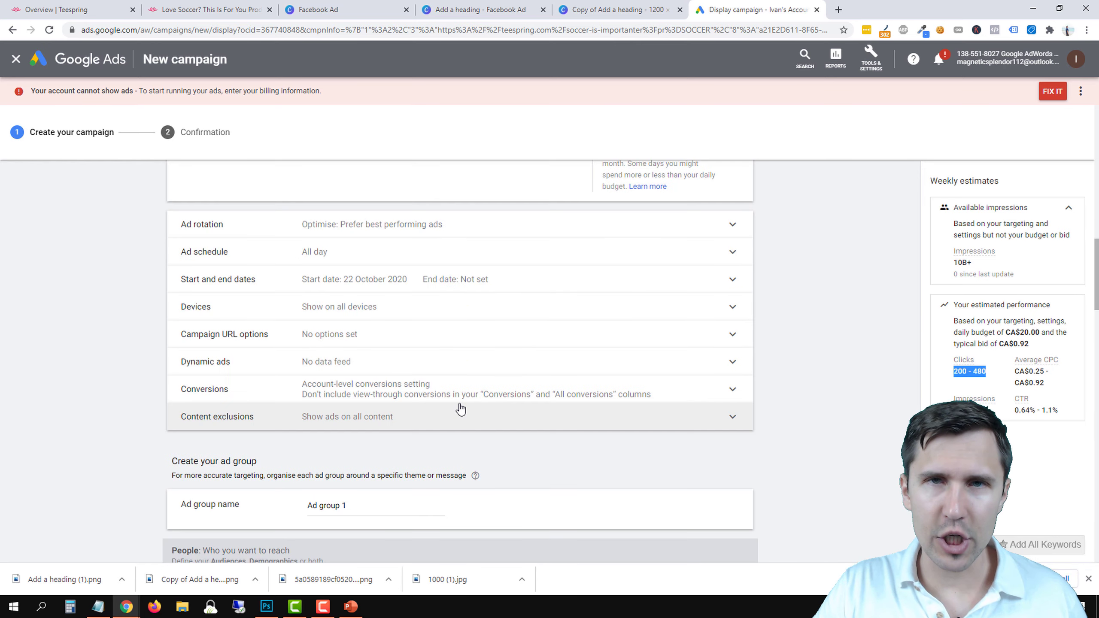
pyautogui.scroll(-3, 334, 374)
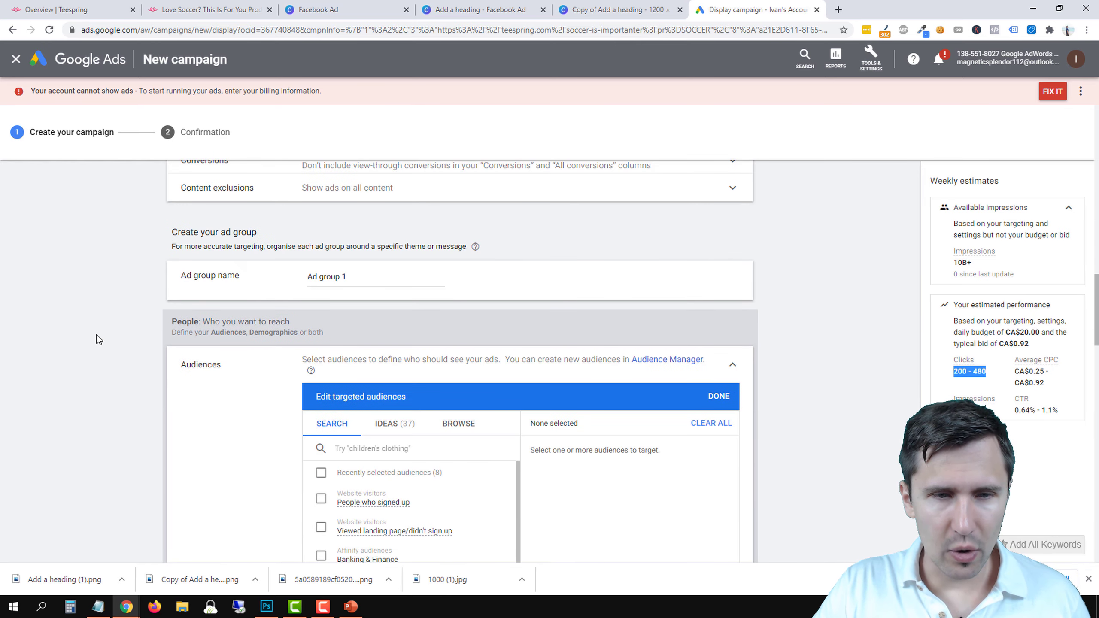
# Review the ad group name, the People audience and demographics options, and the Content targeting section.
pyautogui.tripleClick(317, 281)
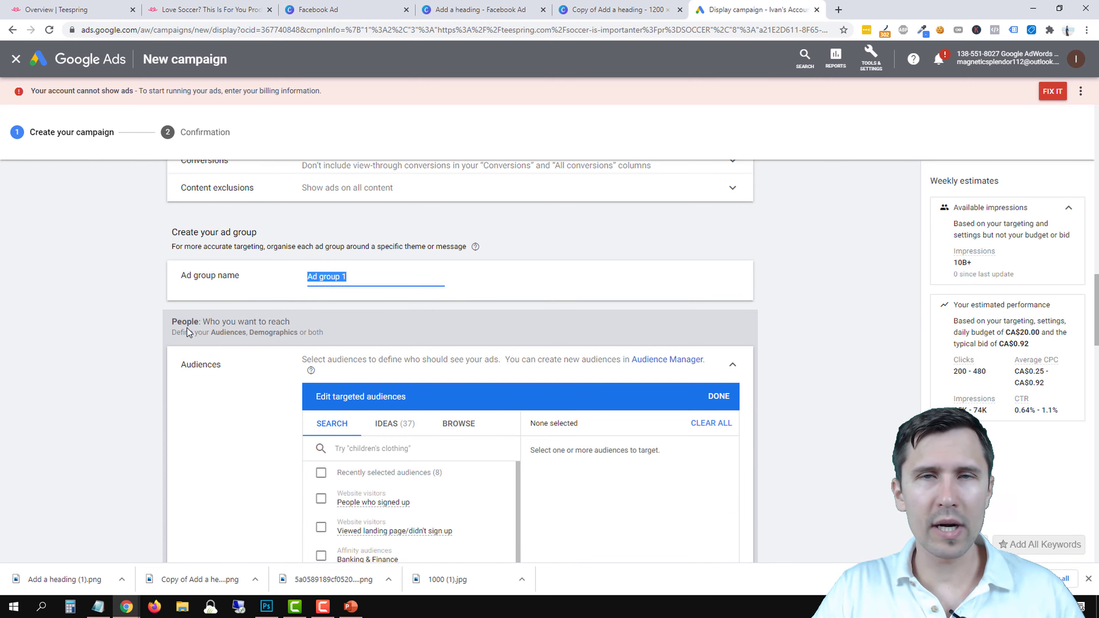
pyautogui.scroll(-3, 164, 323)
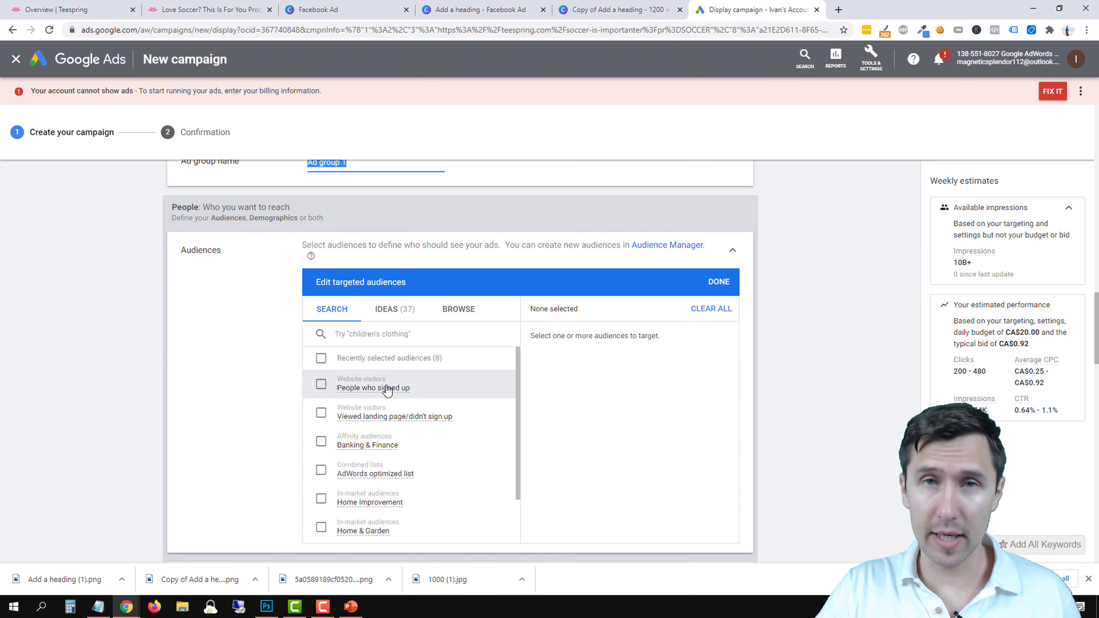
pyautogui.moveTo(387, 390)
pyautogui.click(362, 324)
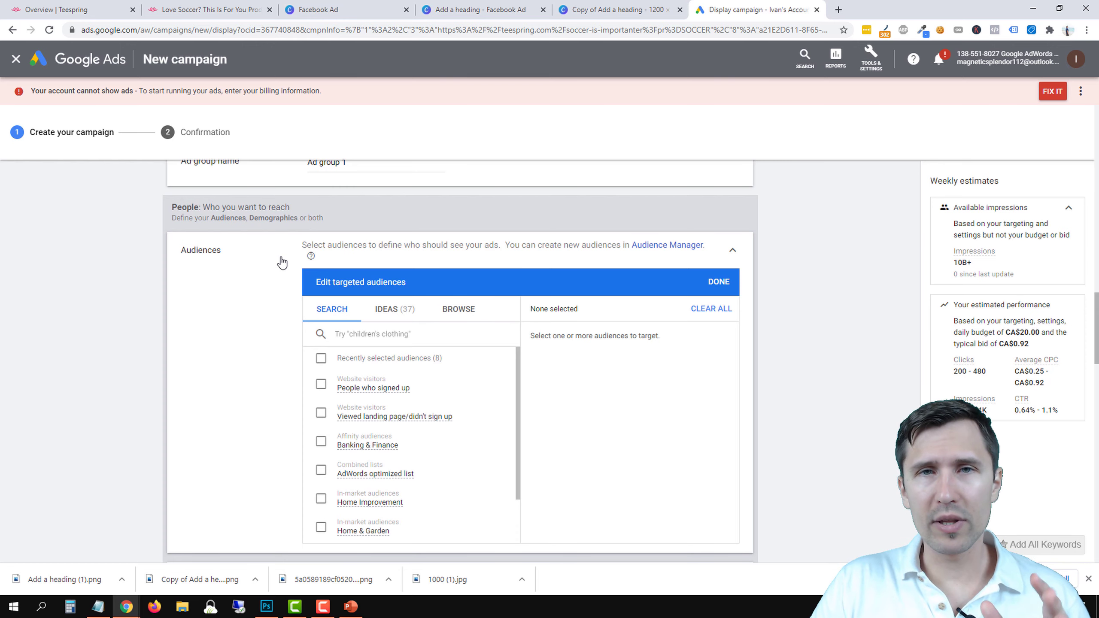
pyautogui.scroll(-6, 225, 285)
pyautogui.scroll(7, 167, 408)
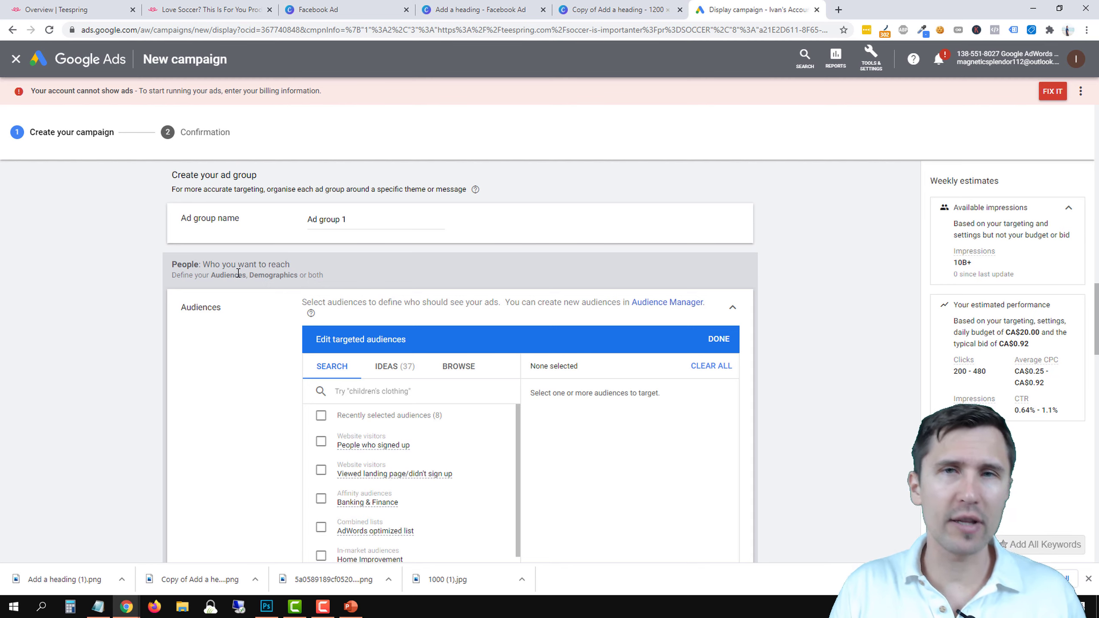
pyautogui.scroll(-6, 237, 273)
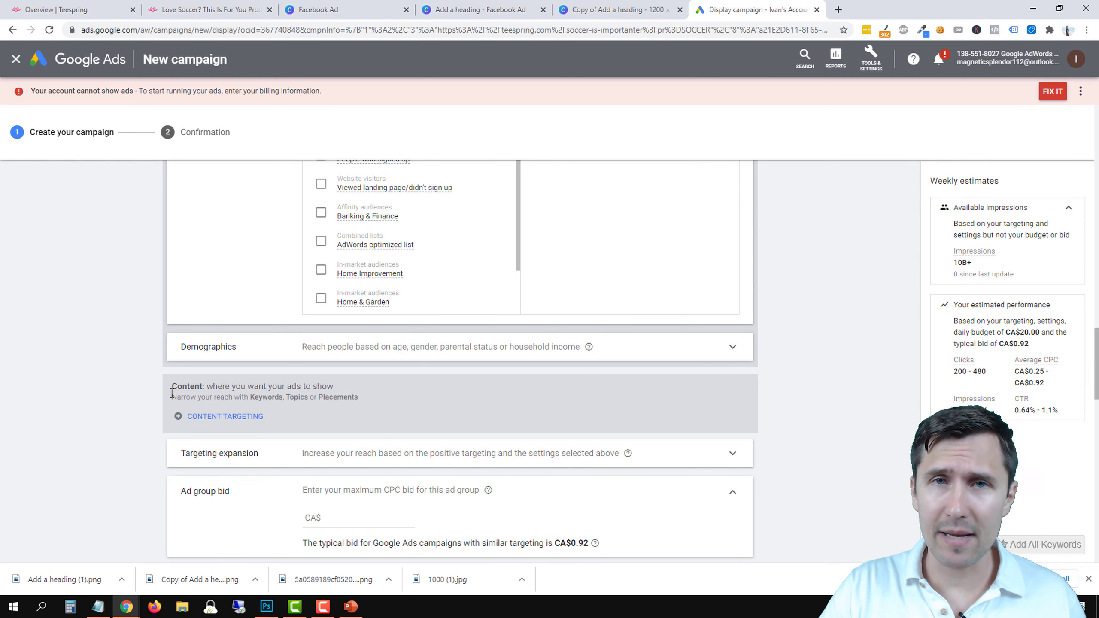
pyautogui.scroll(4, 171, 398)
pyautogui.scroll(1, 160, 389)
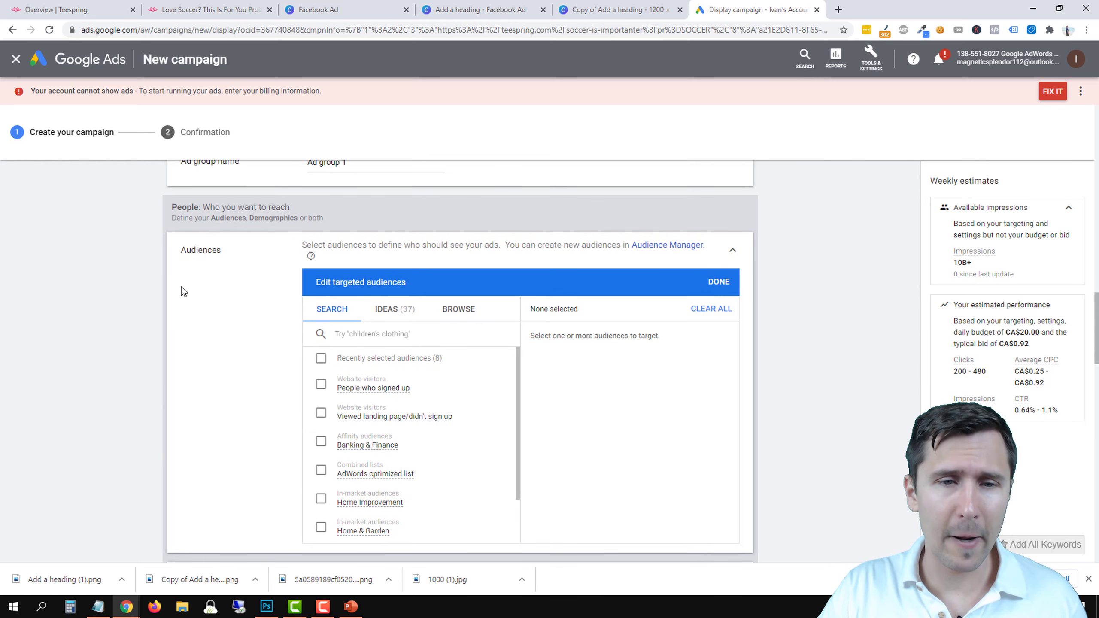
# Search the targeted audiences for "soccer", clear the search and look through the suggested audience ideas.
pyautogui.click(360, 339)
pyautogui.write('soccer')
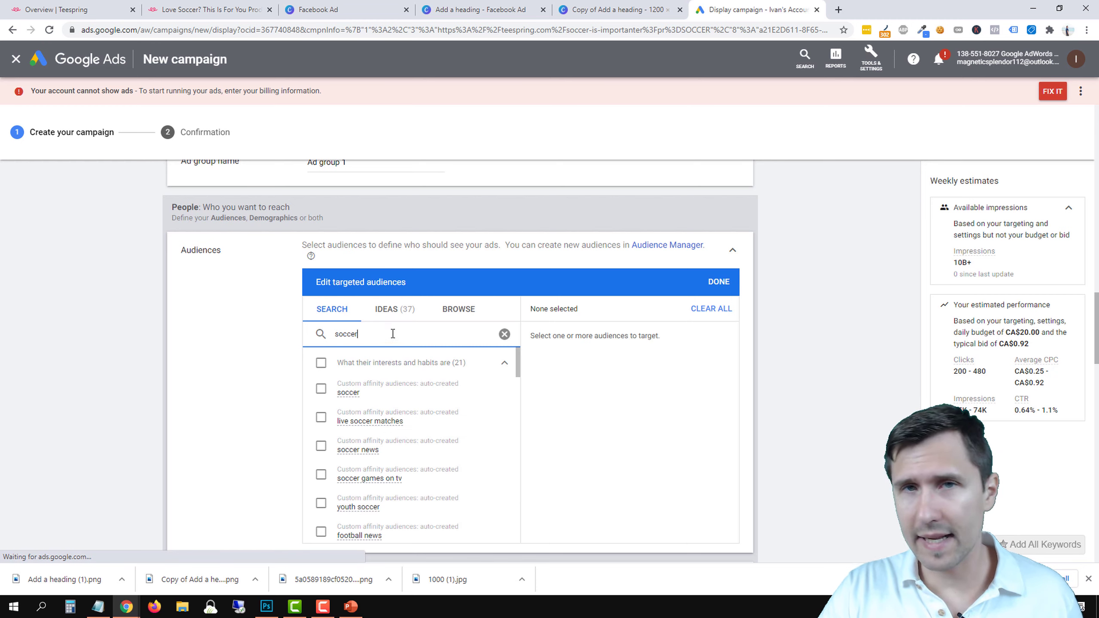
pyautogui.click(504, 335)
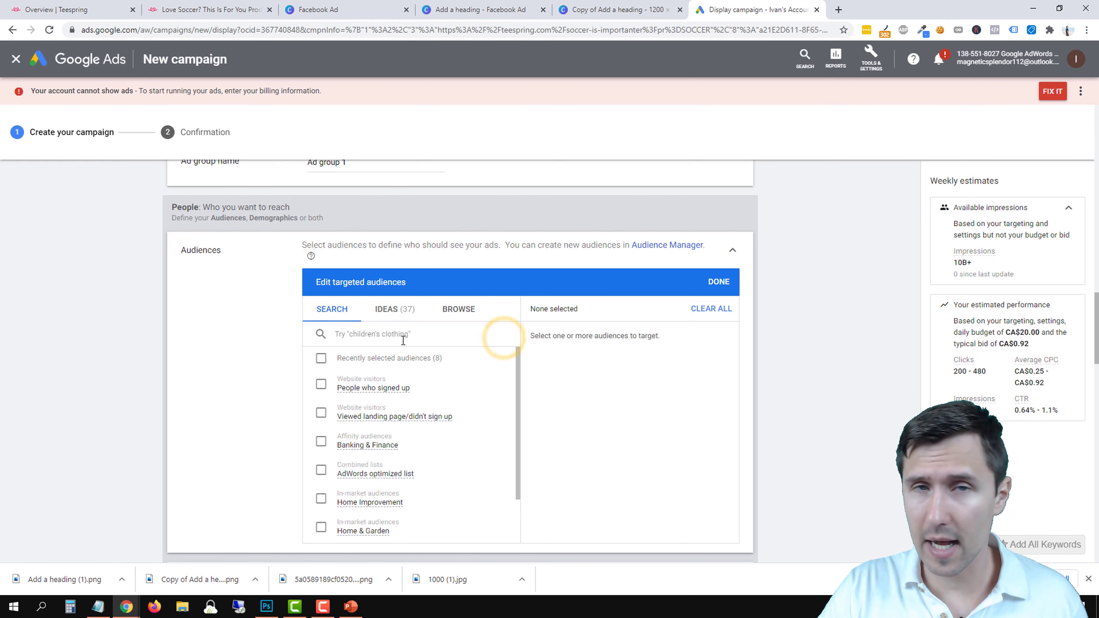
pyautogui.click(386, 311)
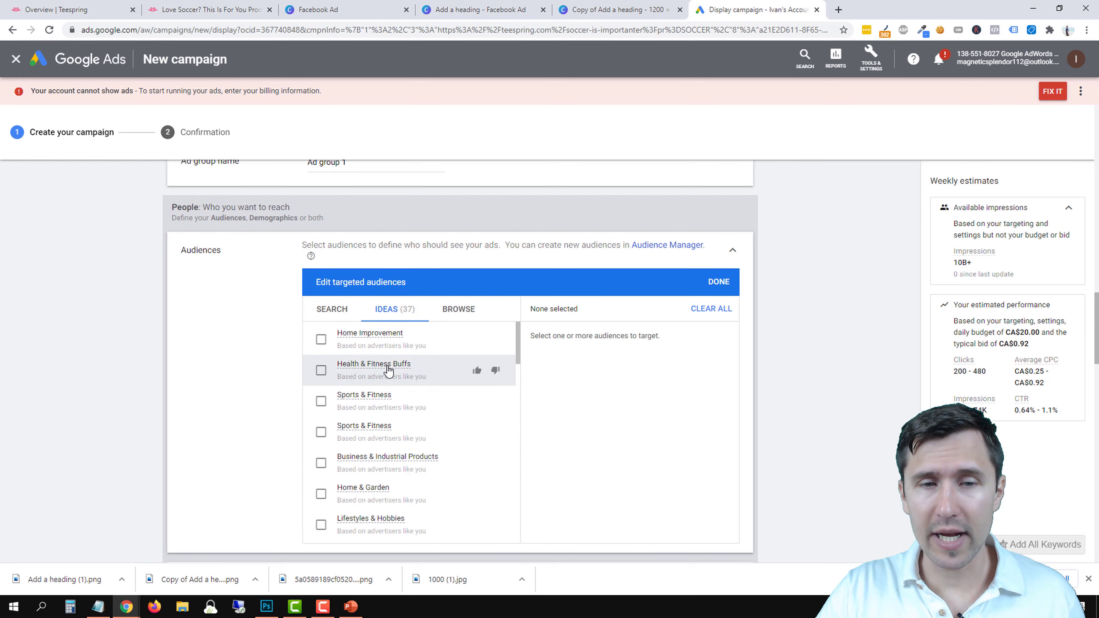
pyautogui.moveTo(388, 370)
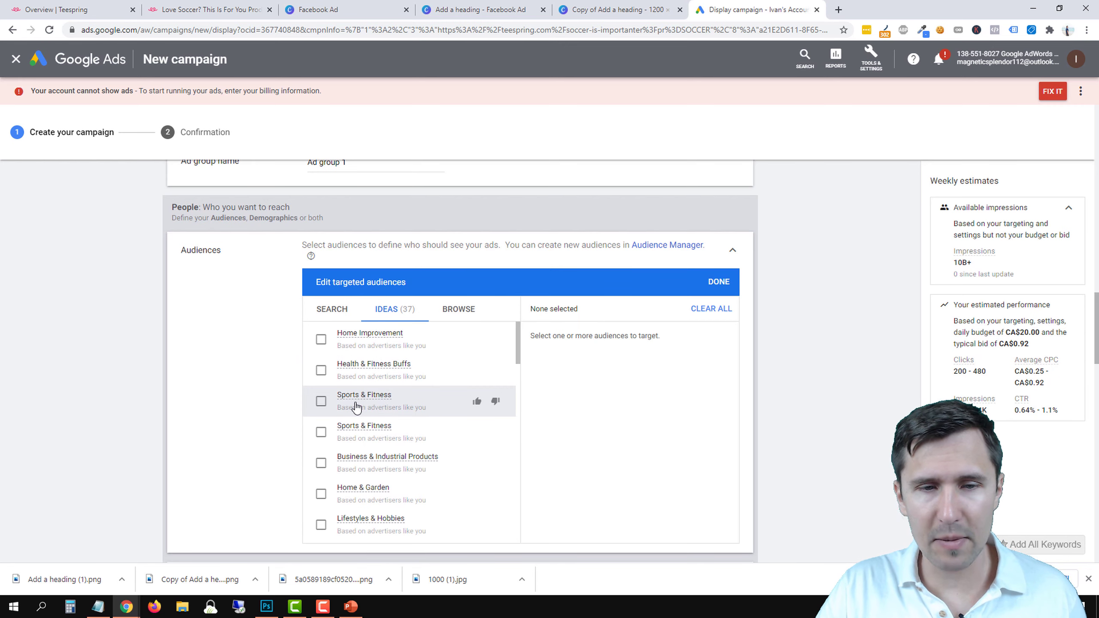
# Browse the detailed demographics audiences, examining the parental, marital and home-ownership status options.
pyautogui.click(462, 312)
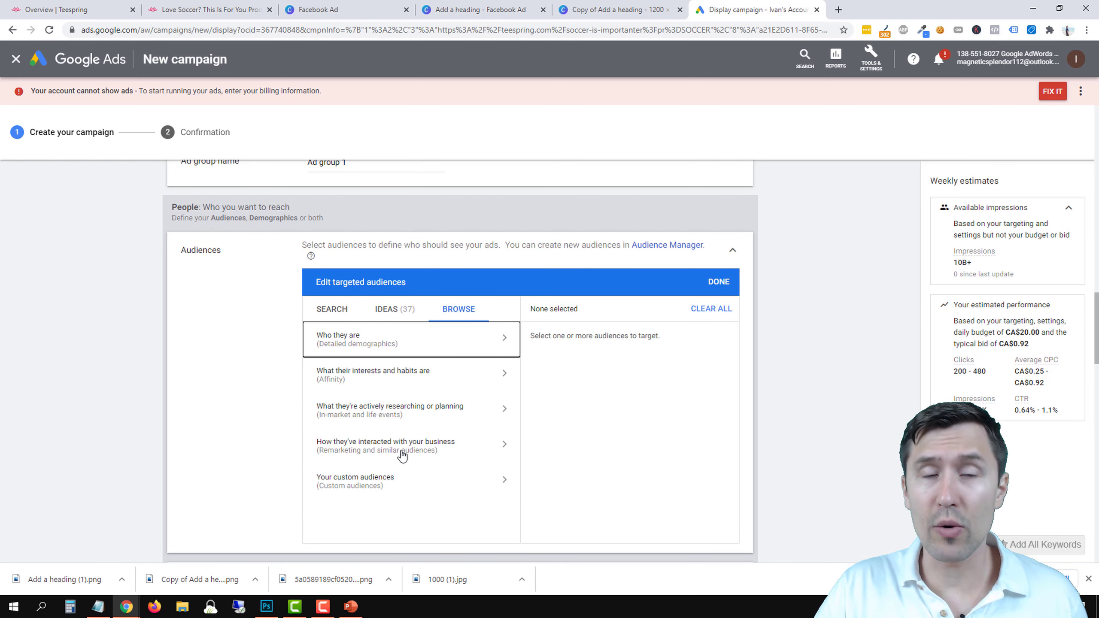
pyautogui.click(384, 346)
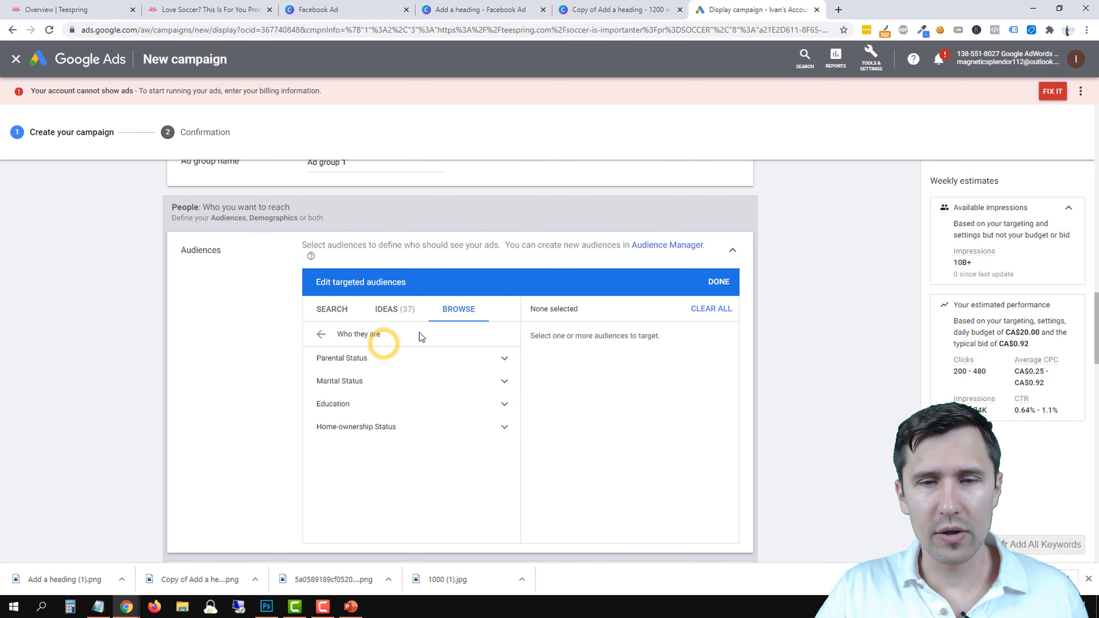
pyautogui.click(325, 337)
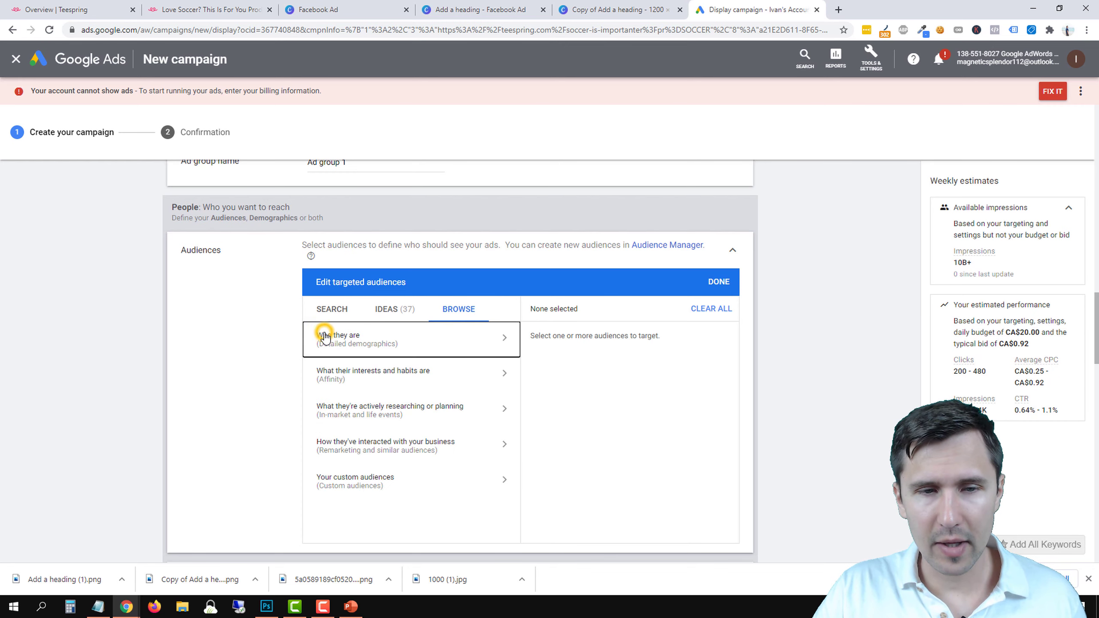
pyautogui.click(368, 344)
pyautogui.click(375, 363)
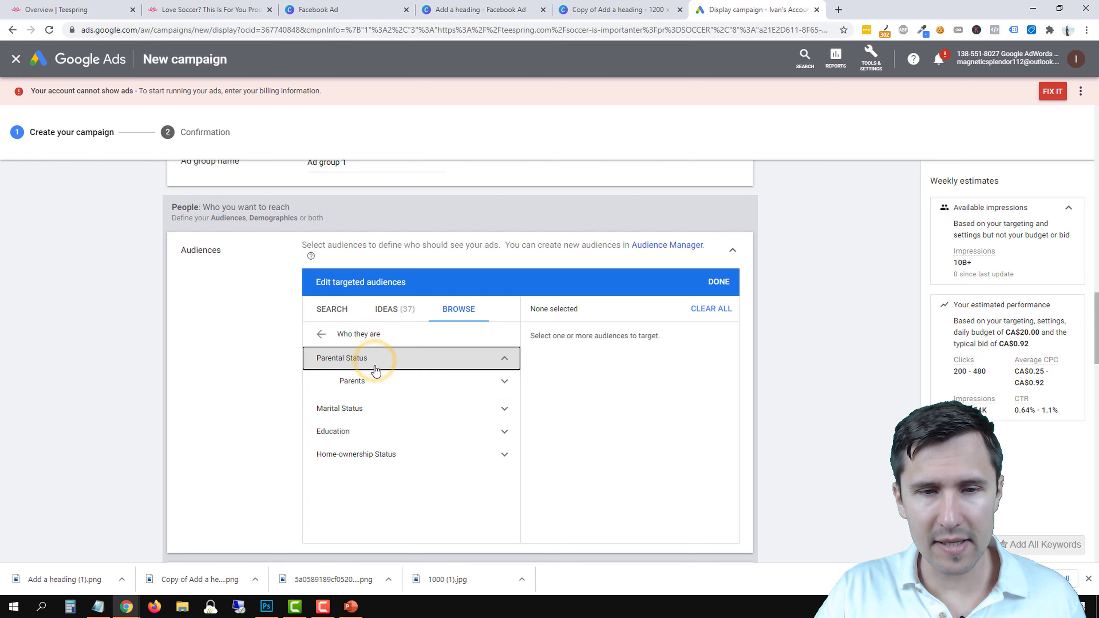
pyautogui.click(370, 383)
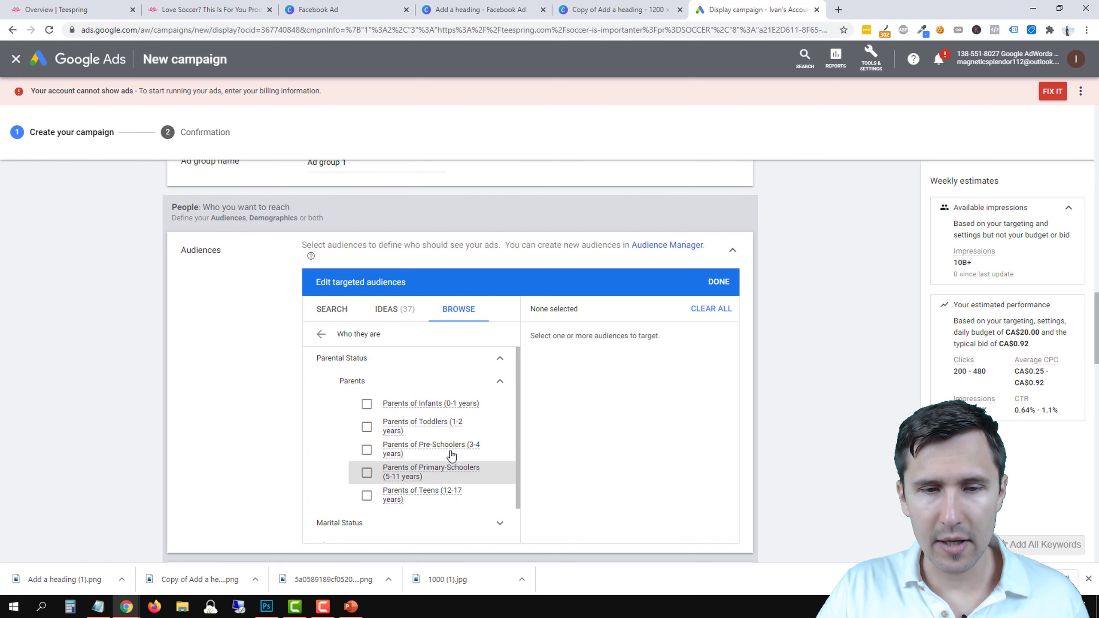
pyautogui.click(367, 393)
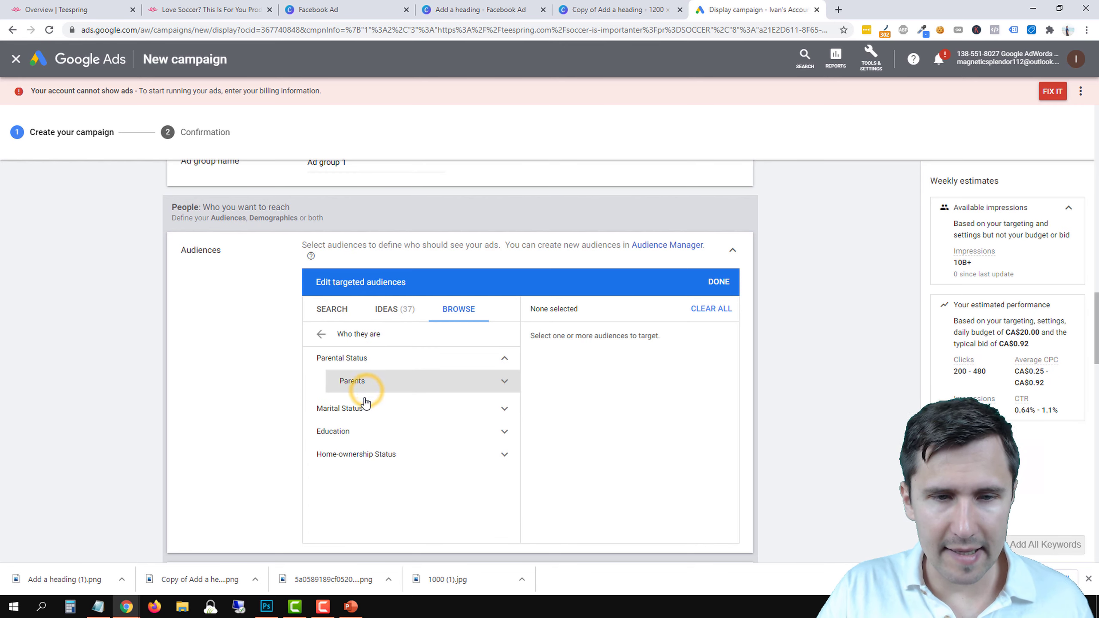
pyautogui.click(358, 409)
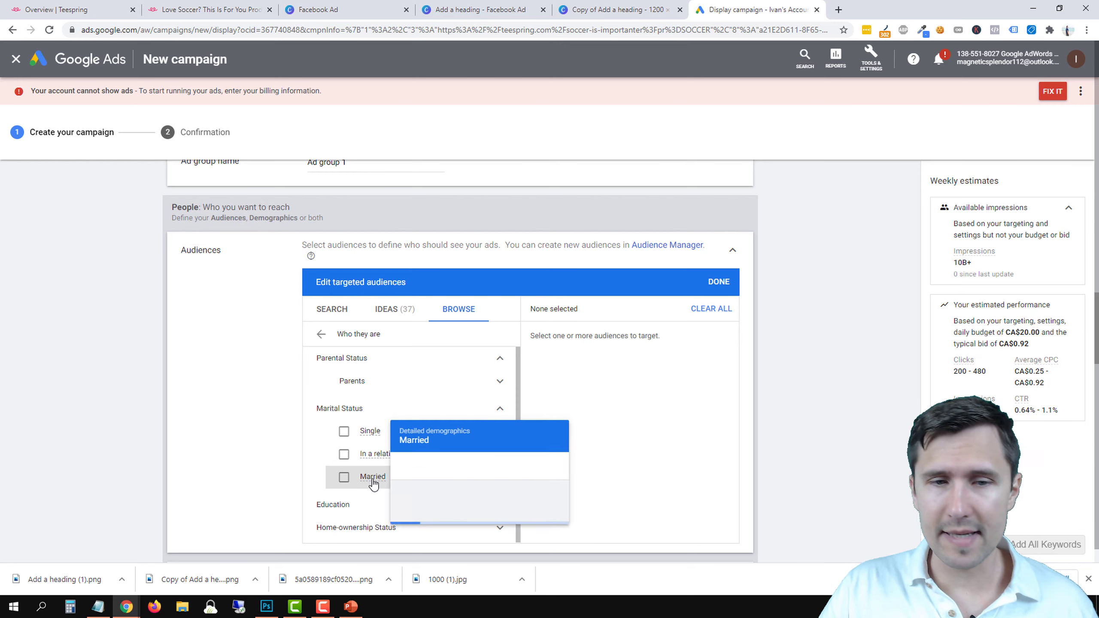
pyautogui.click(375, 410)
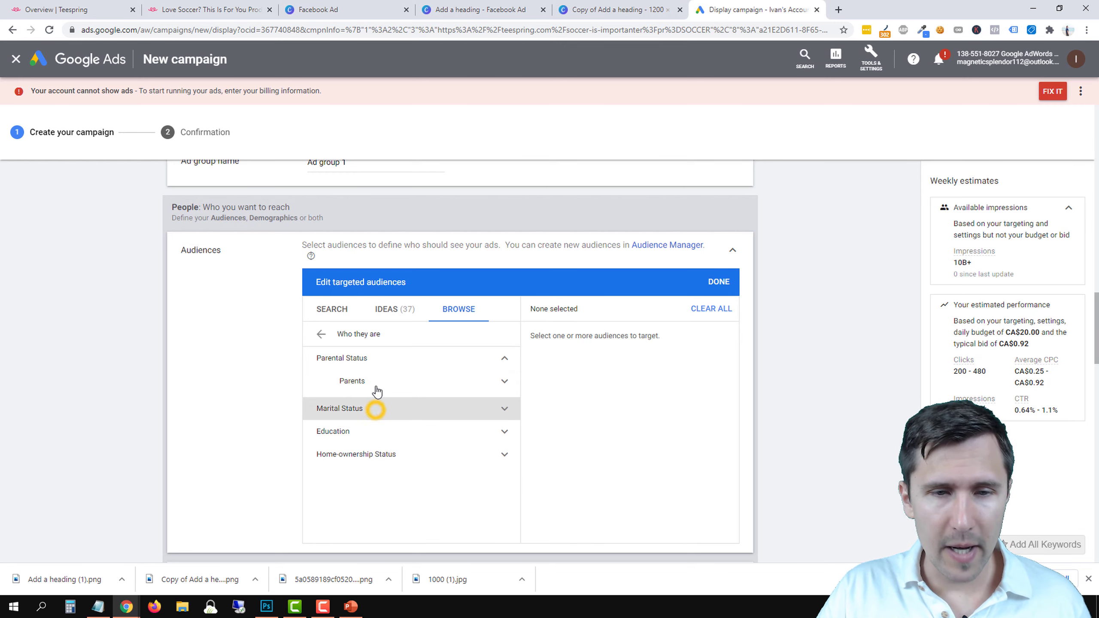
pyautogui.click(375, 359)
pyautogui.click(365, 409)
pyautogui.click(365, 412)
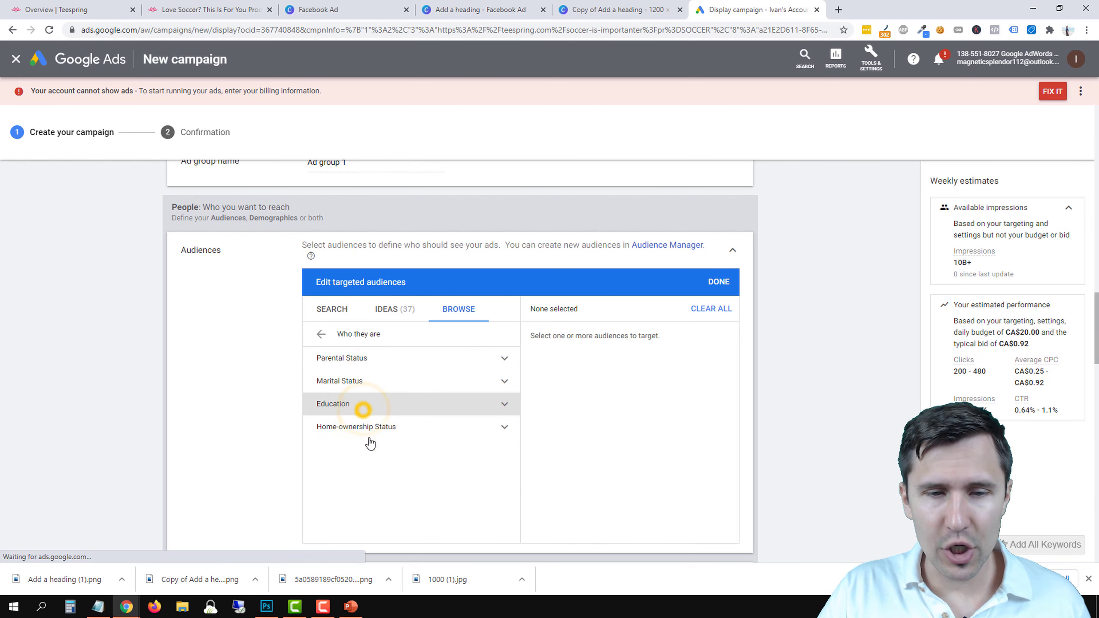
pyautogui.click(370, 425)
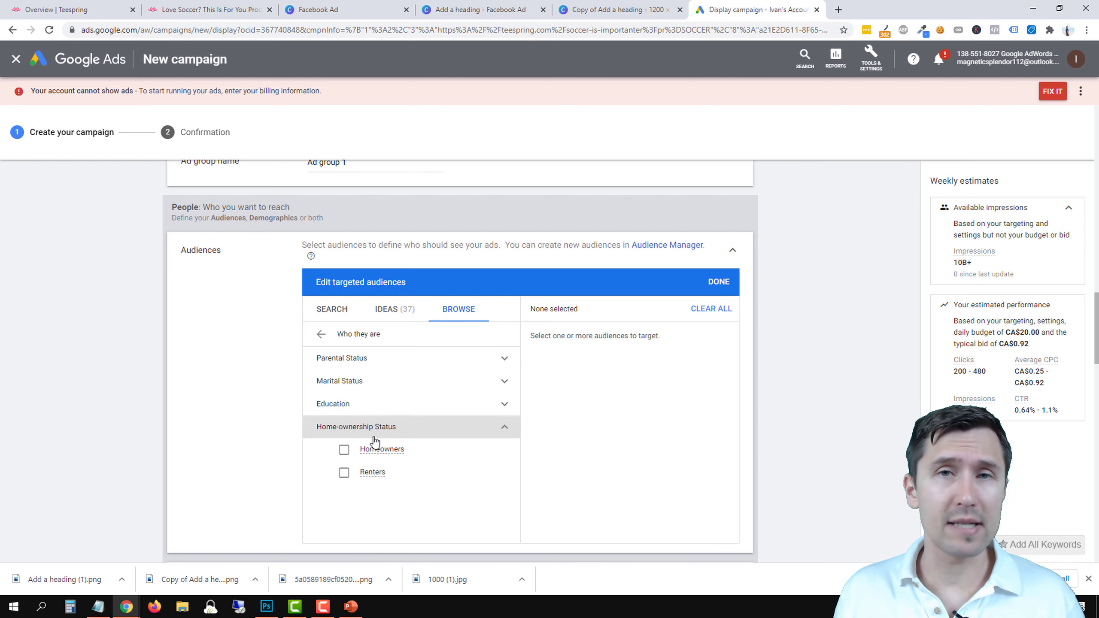
pyautogui.click(367, 375)
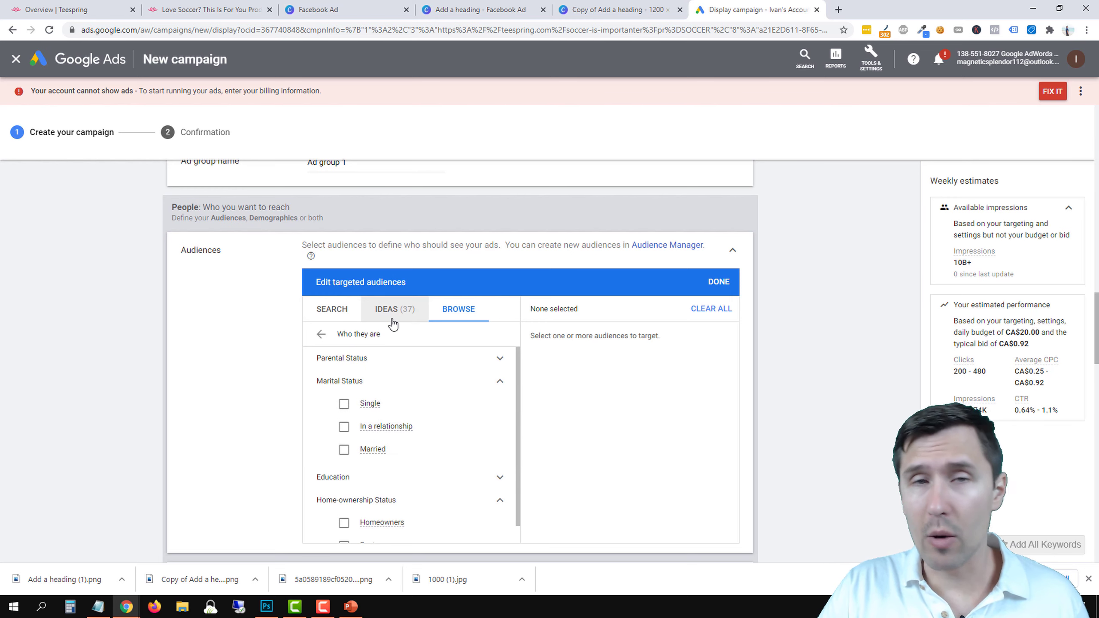
pyautogui.click(381, 335)
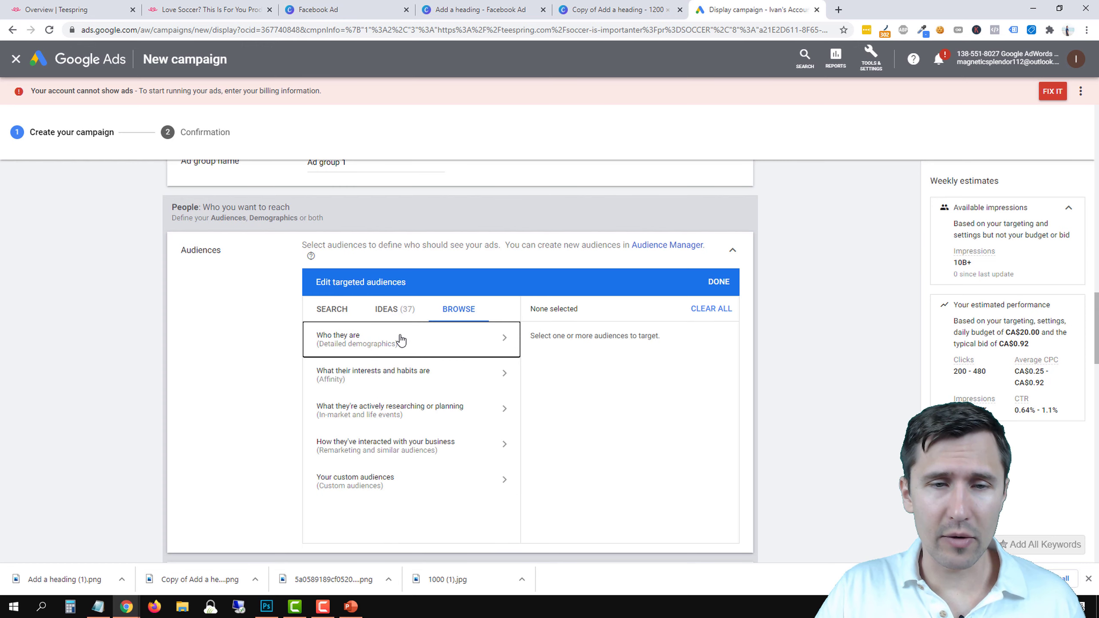
# Browse the affinity audiences down to Sports Fans under Sports & Fitness and examine the available fan and enthusiast groups.
pyautogui.click(394, 375)
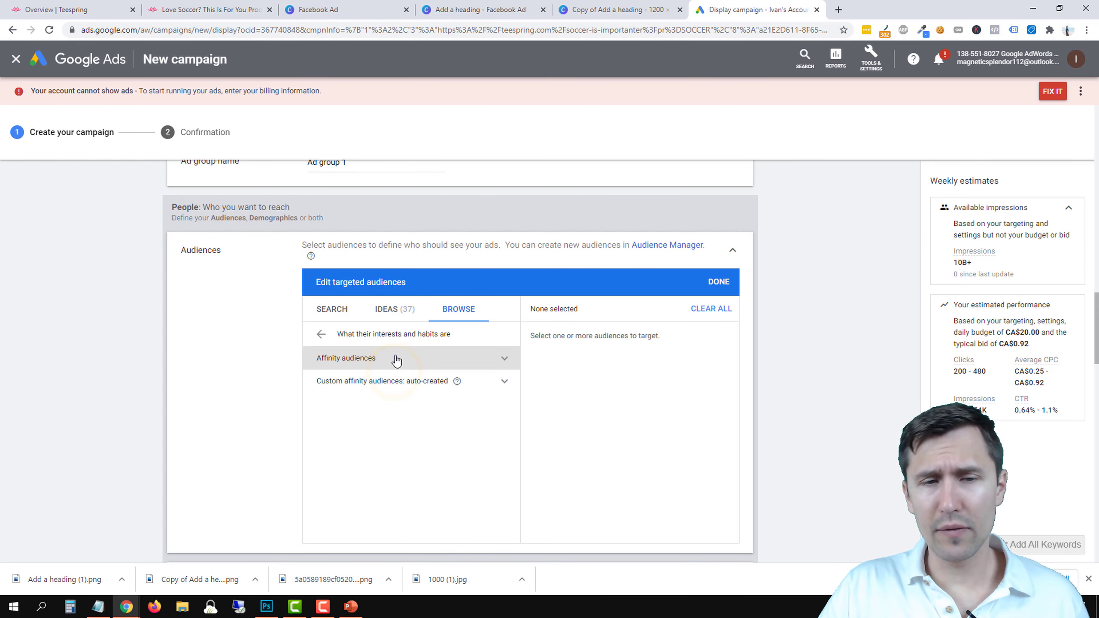
pyautogui.click(393, 357)
pyautogui.scroll(-3, 400, 432)
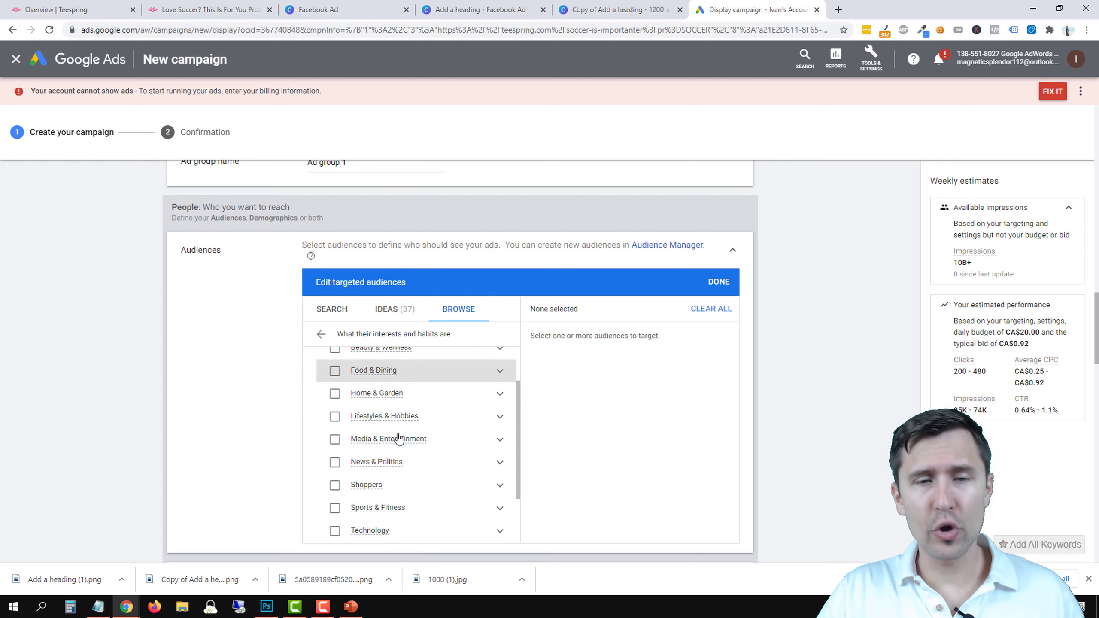
pyautogui.moveTo(405, 441)
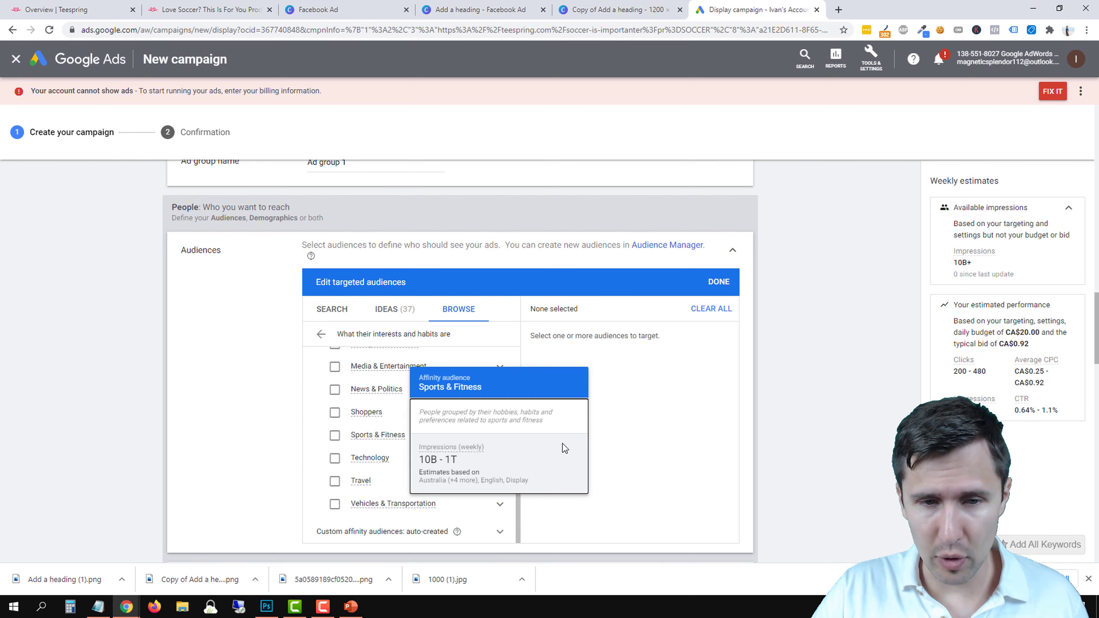
pyautogui.click(501, 436)
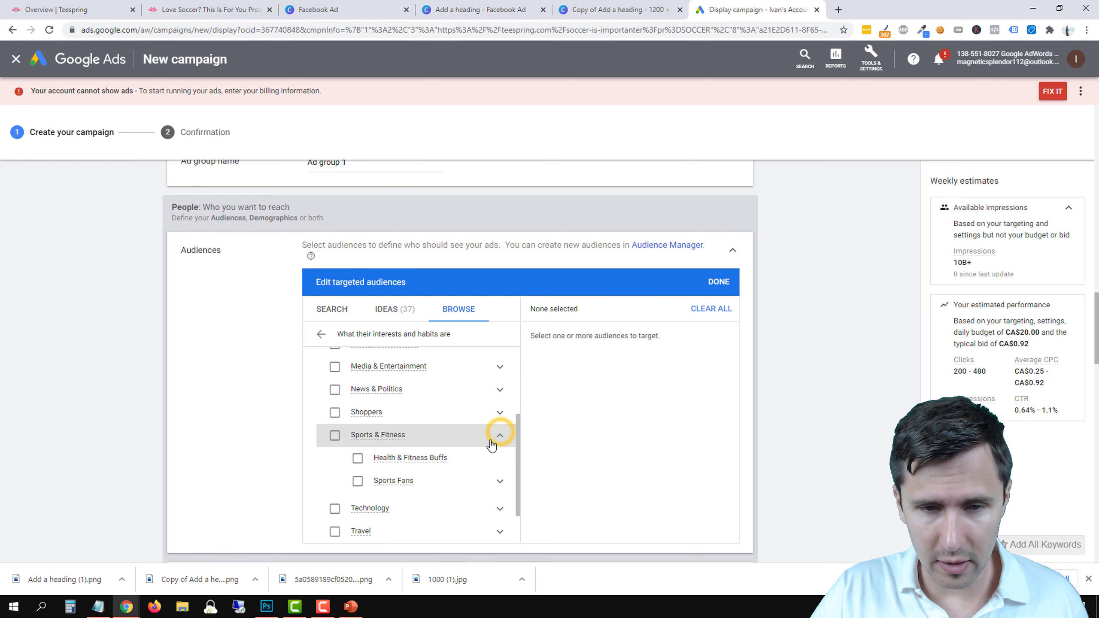
pyautogui.scroll(-2, 481, 450)
pyautogui.click(498, 431)
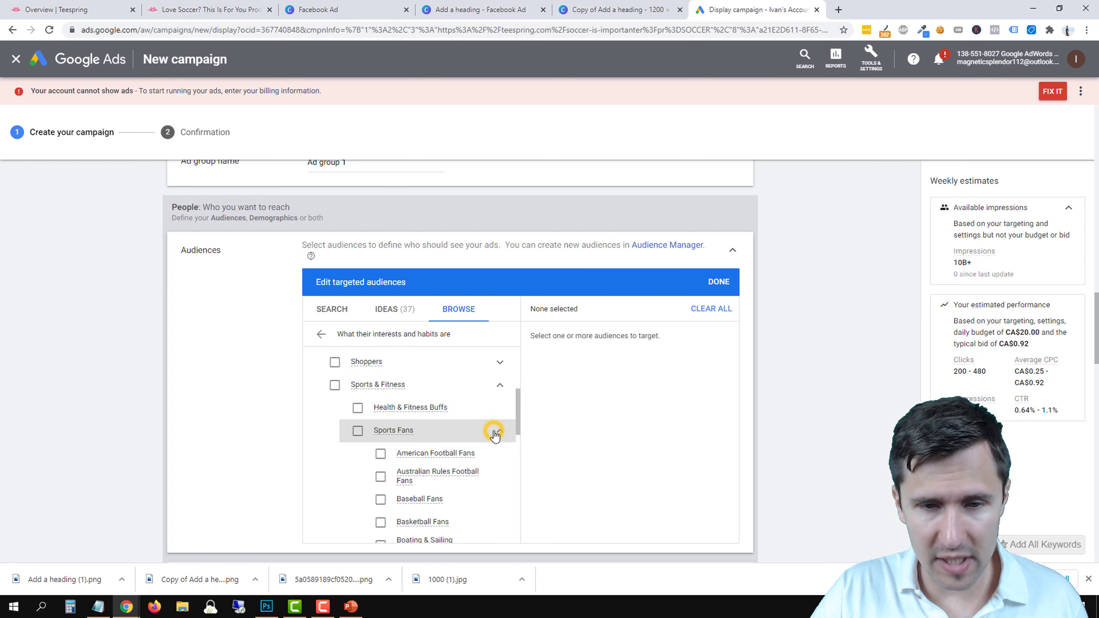
pyautogui.scroll(-3, 449, 449)
pyautogui.scroll(-5, 448, 449)
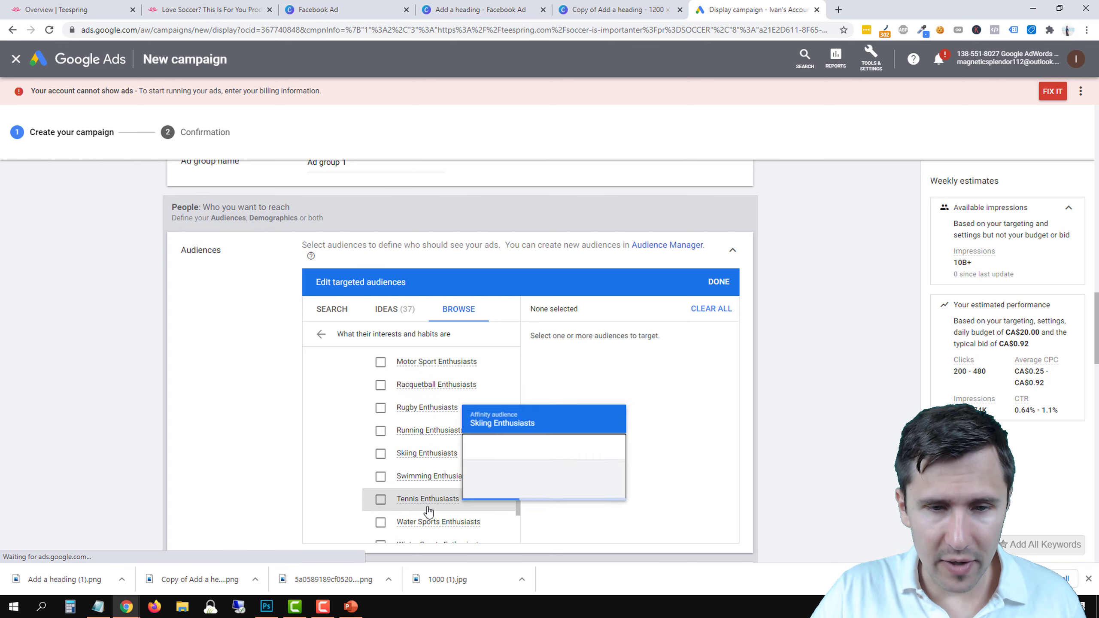
pyautogui.scroll(-2, 449, 513)
pyautogui.scroll(2, 449, 499)
pyautogui.scroll(2, 450, 499)
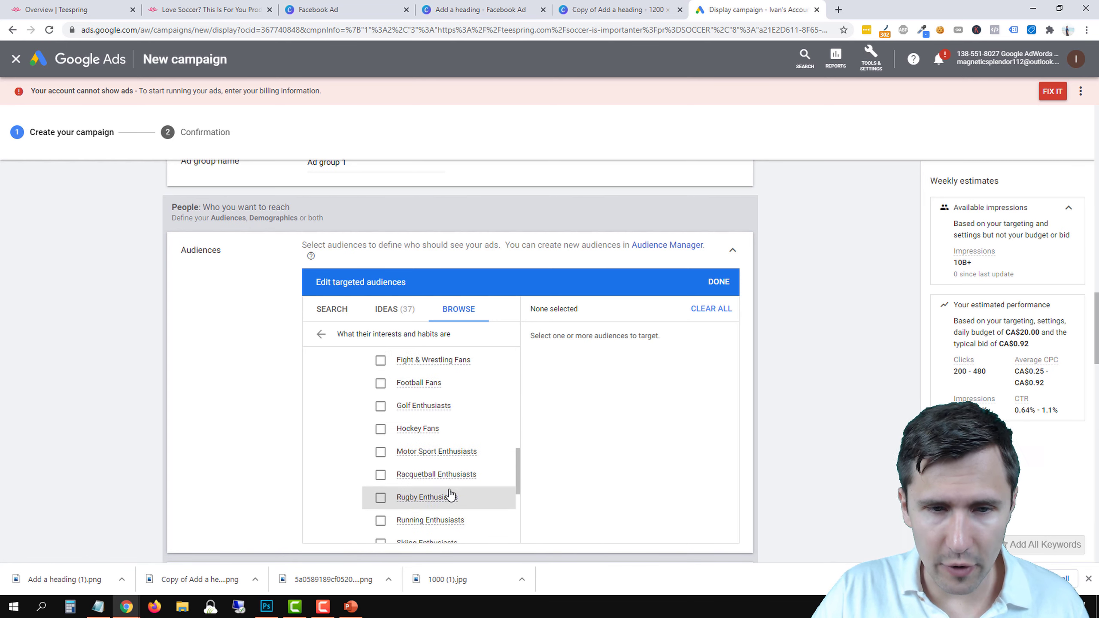
pyautogui.scroll(3, 422, 407)
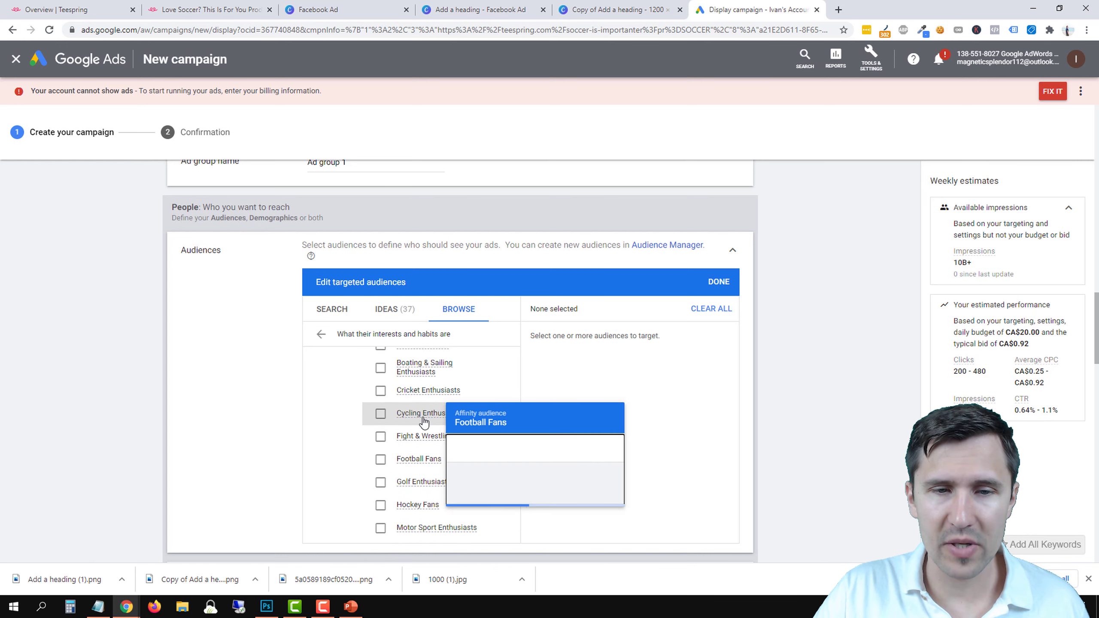
pyautogui.scroll(2, 417, 369)
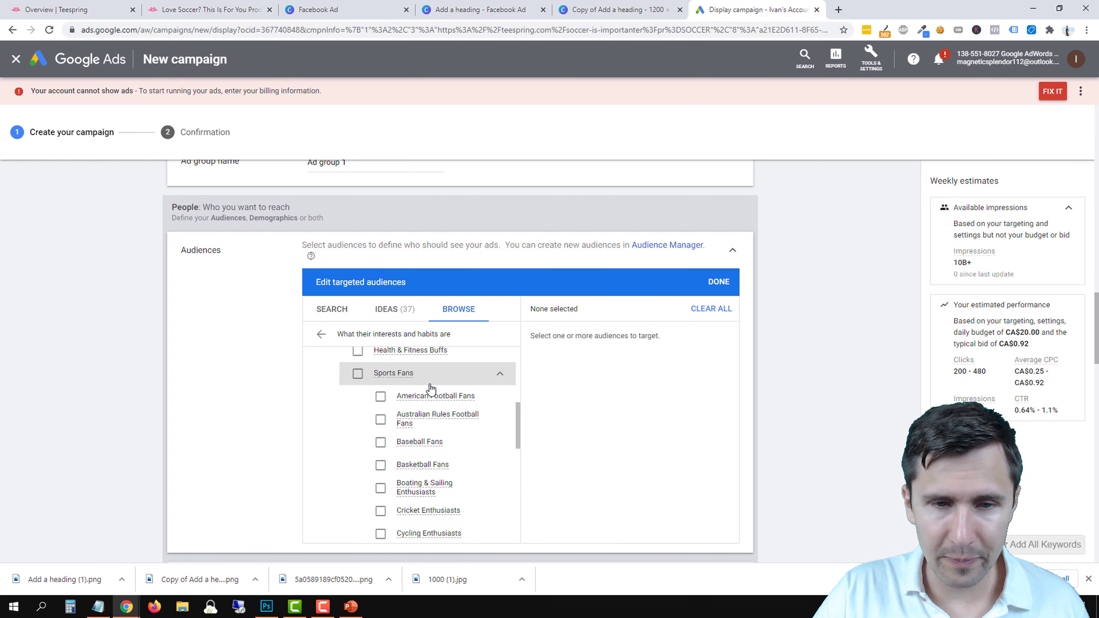
# Add the Football Fans affinity audience under Sports Fans to the targeted audiences and check its description and weekly impressions.
pyautogui.scroll(-3, 405, 455)
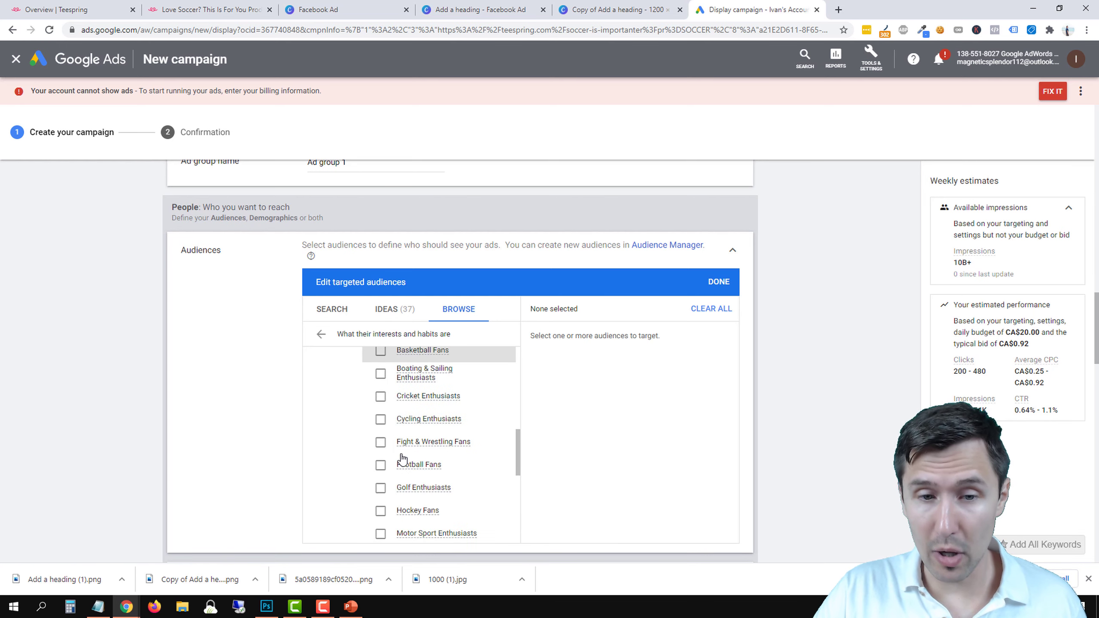
pyautogui.click(381, 465)
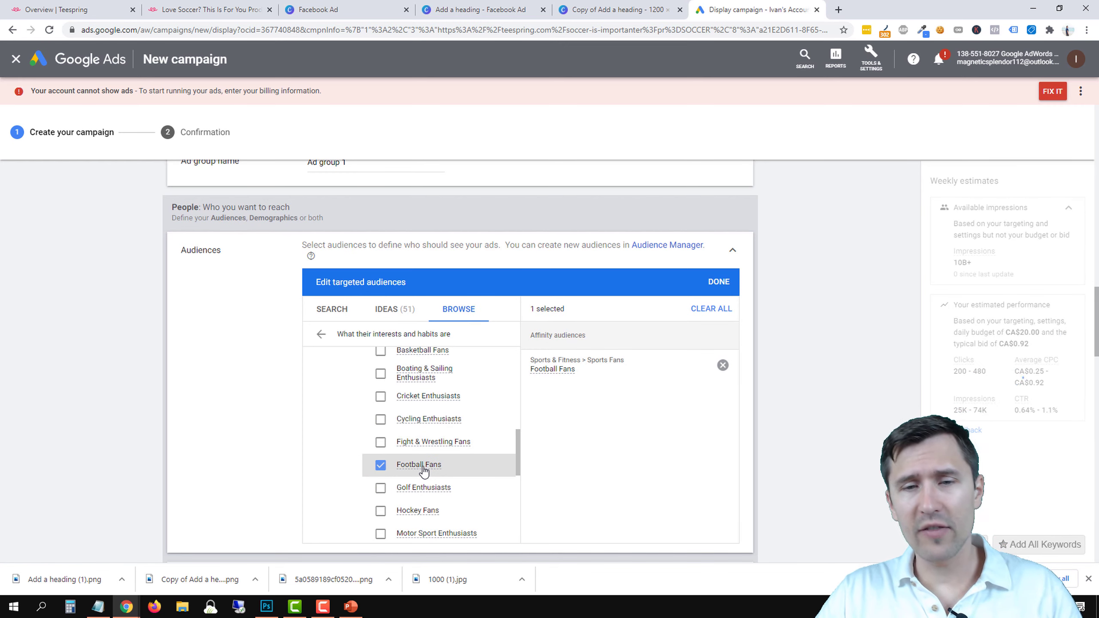
pyautogui.moveTo(423, 472)
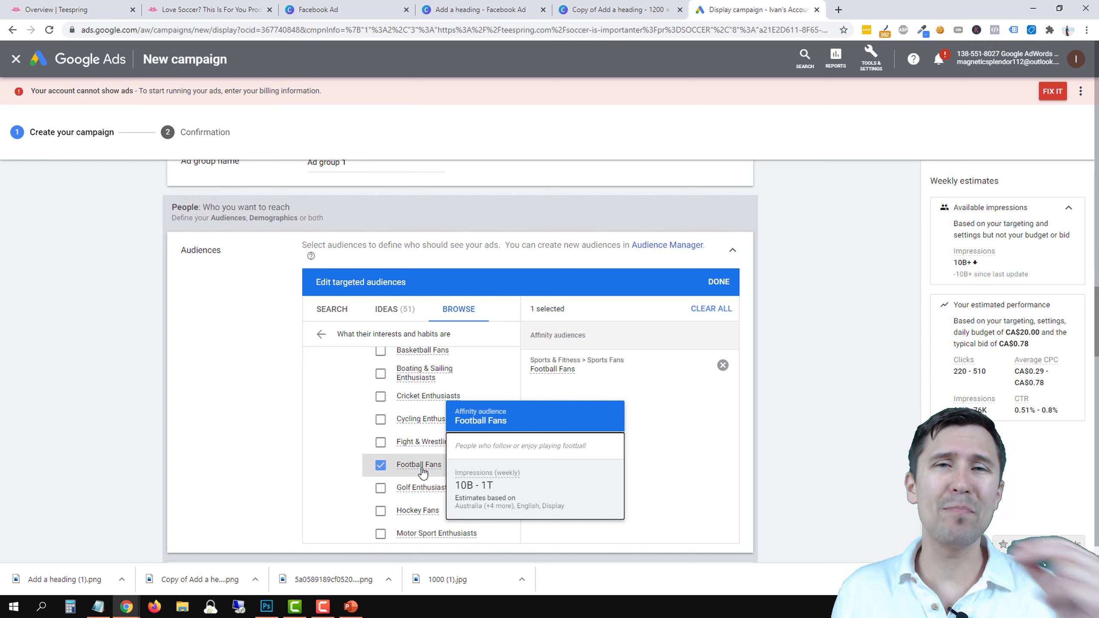
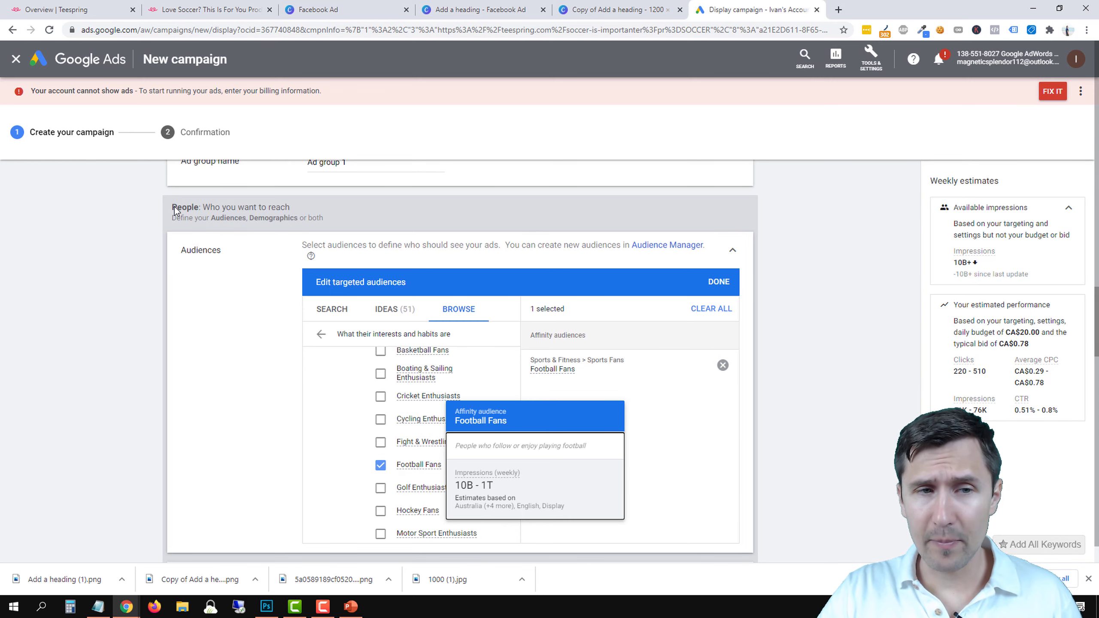
# Look through the remaining Sports Fans groups and affinity categories, including Technology, Travel, Vehicles & Transportation and Health & Fitness Buffs.
pyautogui.scroll(-3, 222, 274)
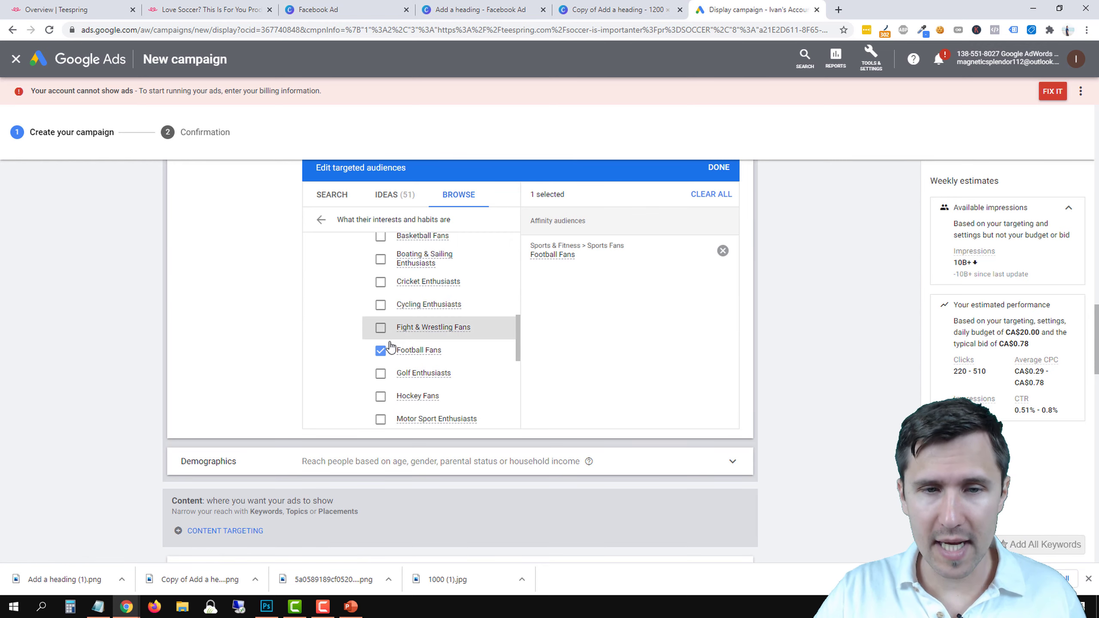
pyautogui.scroll(-3, 448, 388)
pyautogui.scroll(-3, 446, 377)
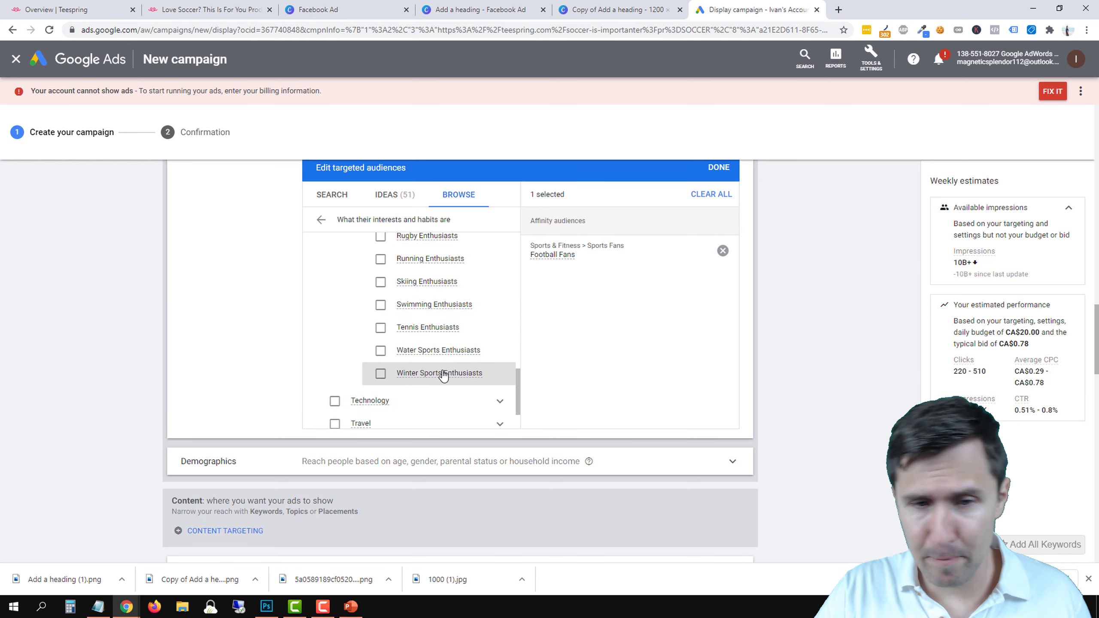
pyautogui.scroll(-1, 398, 396)
pyautogui.scroll(-1, 405, 364)
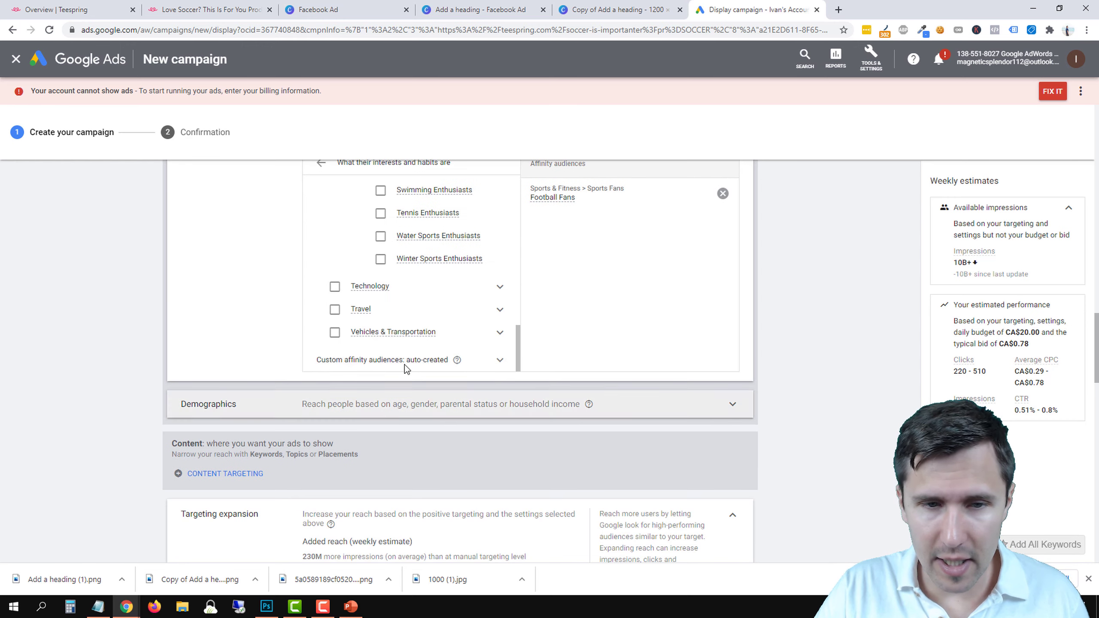
pyautogui.scroll(1, 188, 350)
pyautogui.scroll(1, 404, 400)
pyautogui.scroll(2, 398, 412)
pyautogui.scroll(9, 398, 412)
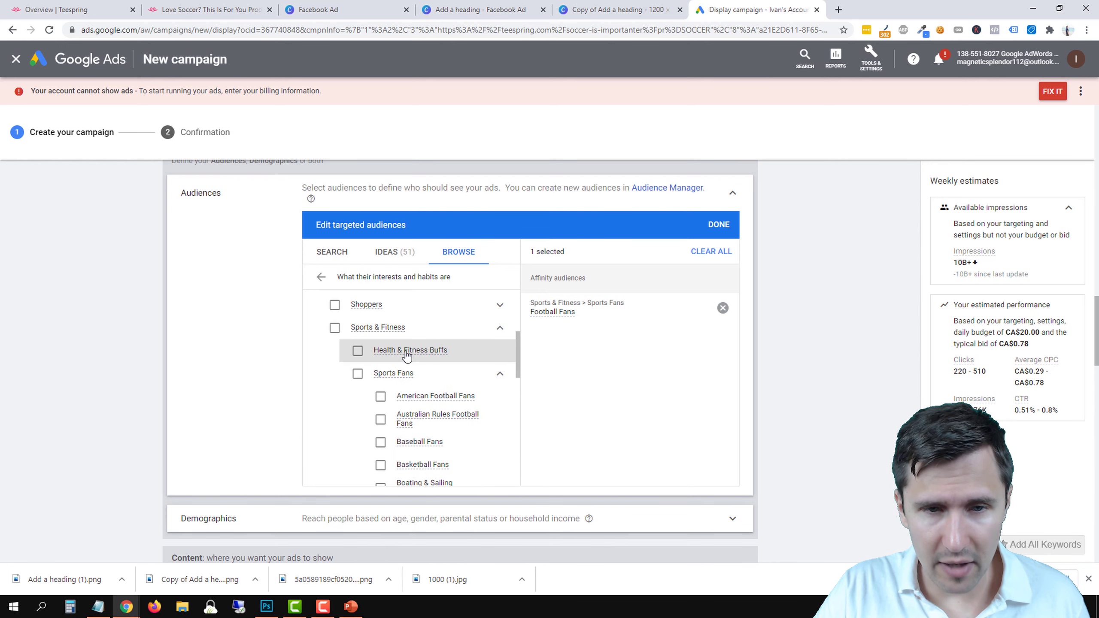
pyautogui.moveTo(420, 356)
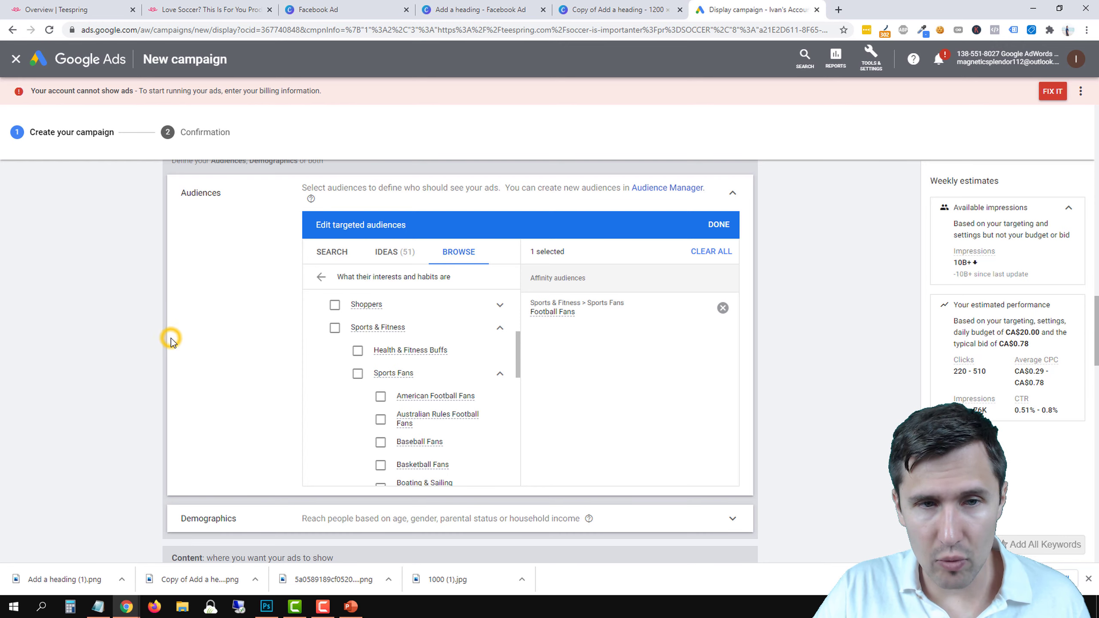
# Browse the in-market audience categories for people actively researching or planning, down to Sports & Fitness.
pyautogui.click(321, 276)
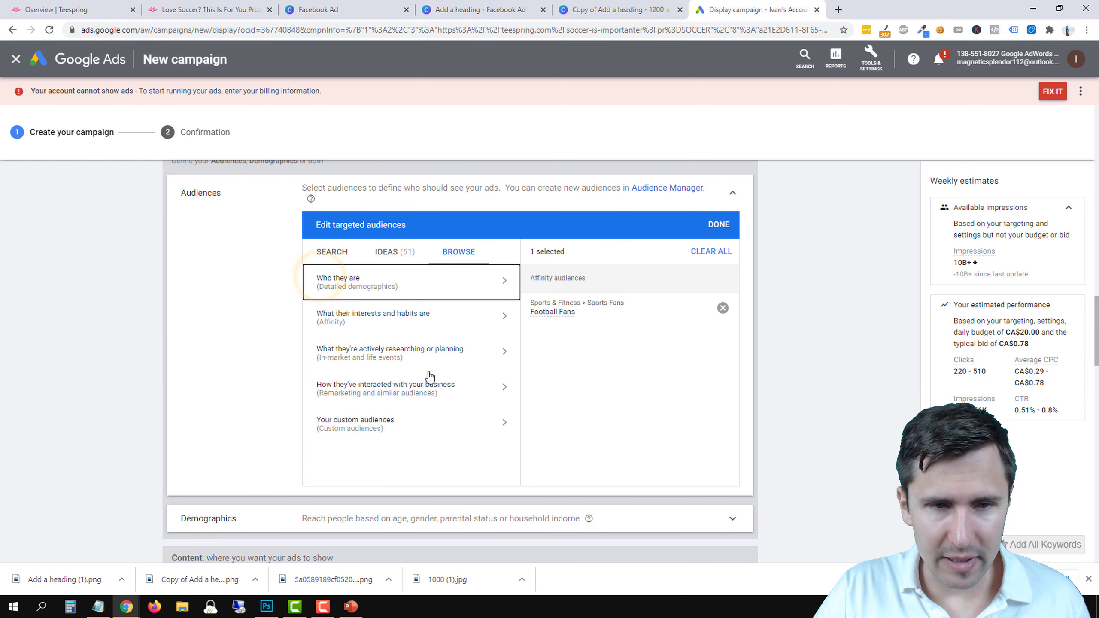
pyautogui.click(364, 360)
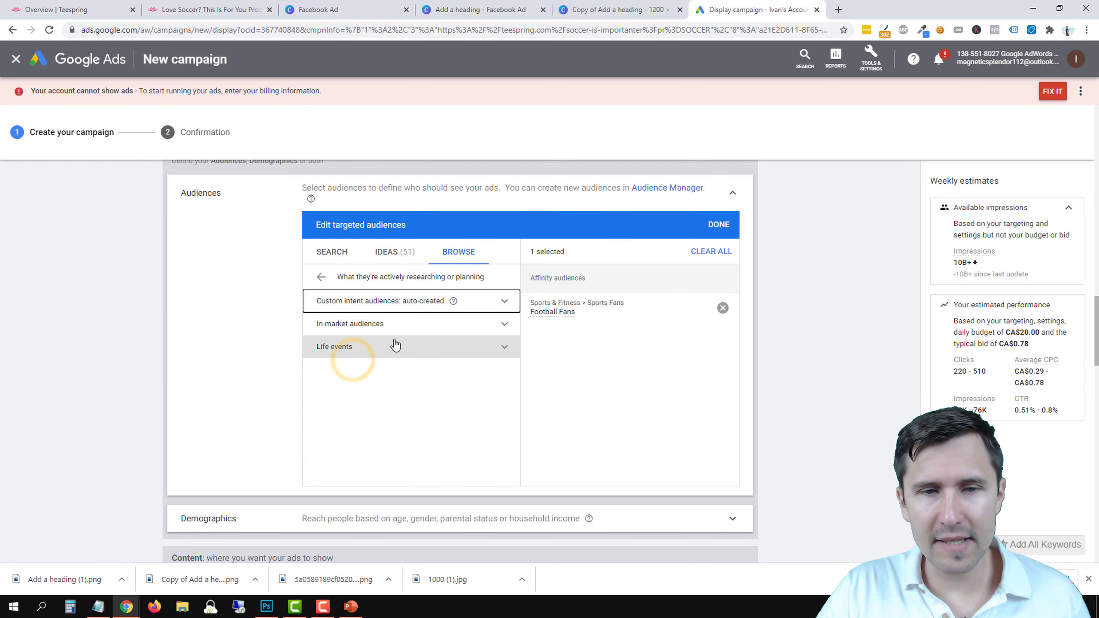
pyautogui.click(418, 338)
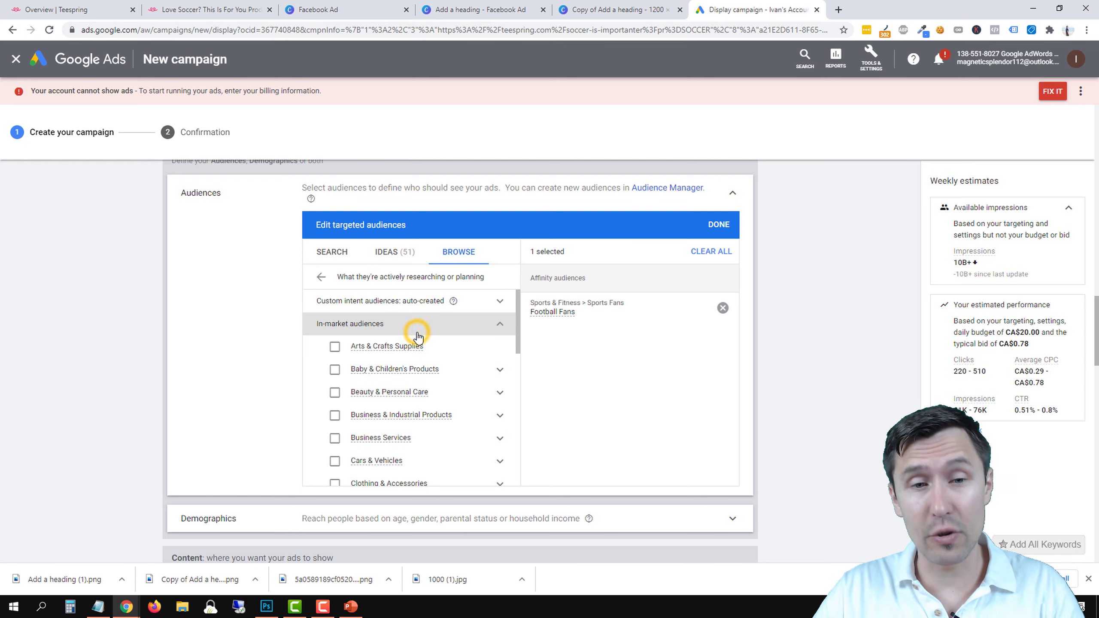
pyautogui.scroll(-1, 380, 412)
pyautogui.scroll(-2, 380, 420)
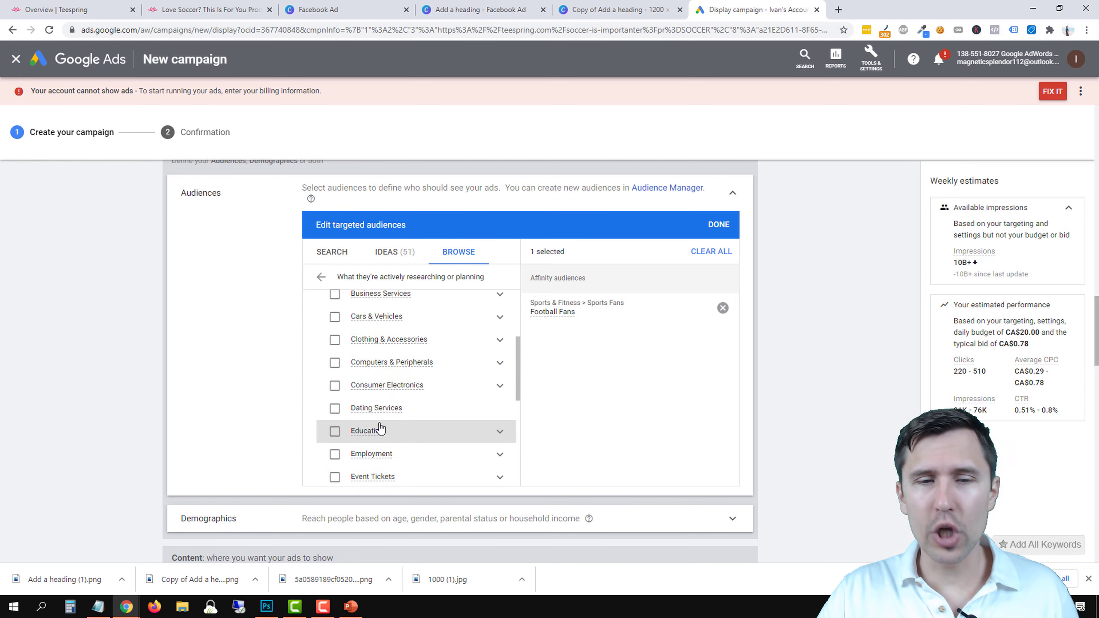
pyautogui.scroll(1, 380, 428)
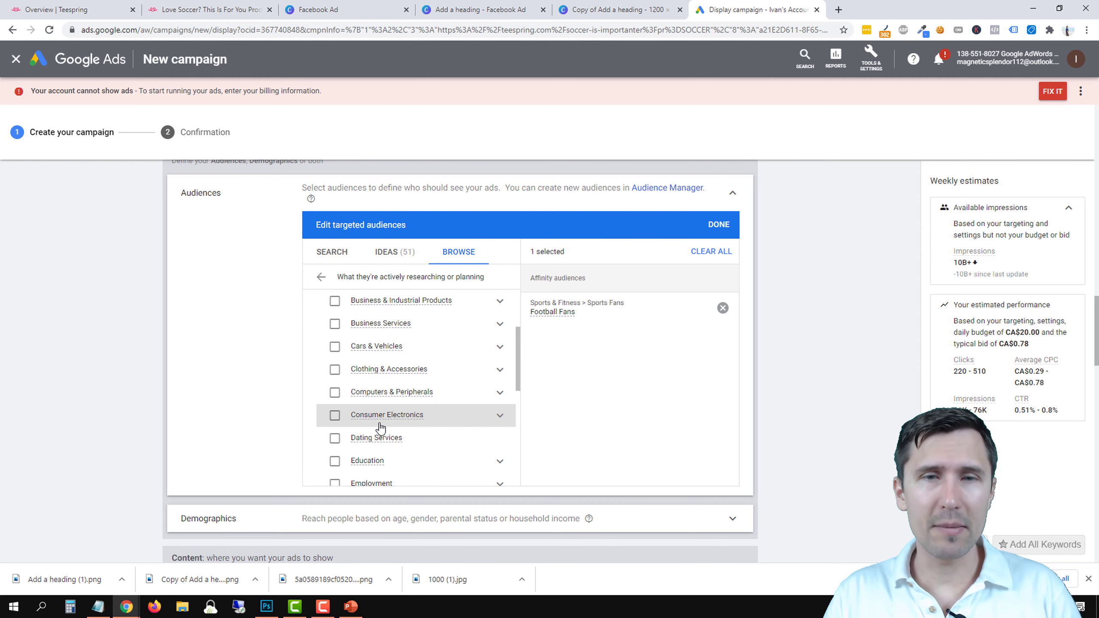
pyautogui.scroll(-5, 381, 426)
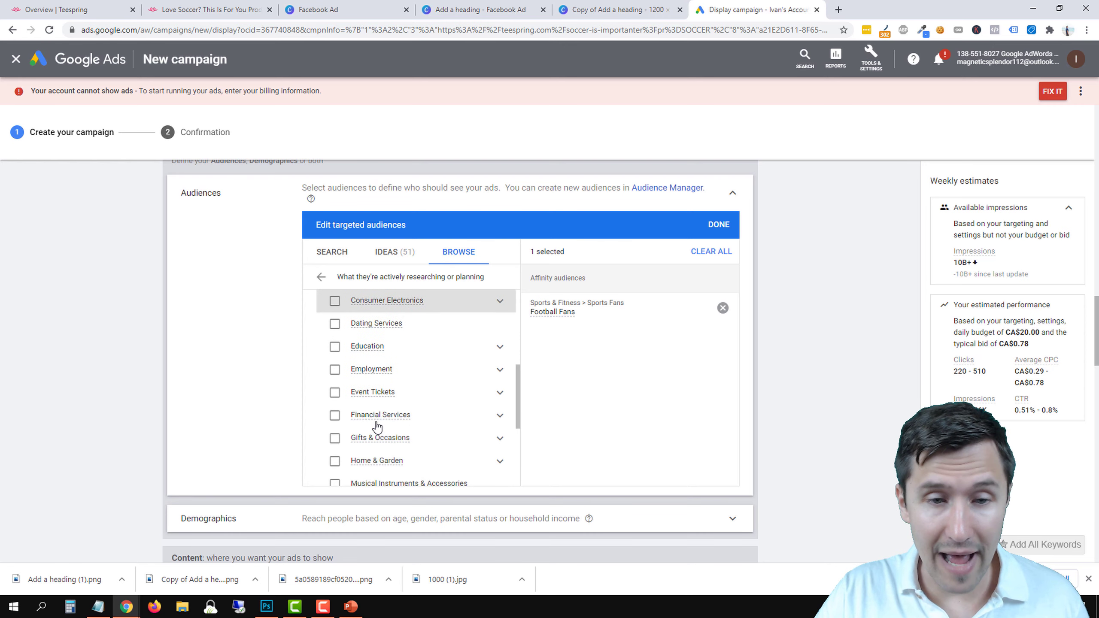
pyautogui.scroll(-2, 402, 422)
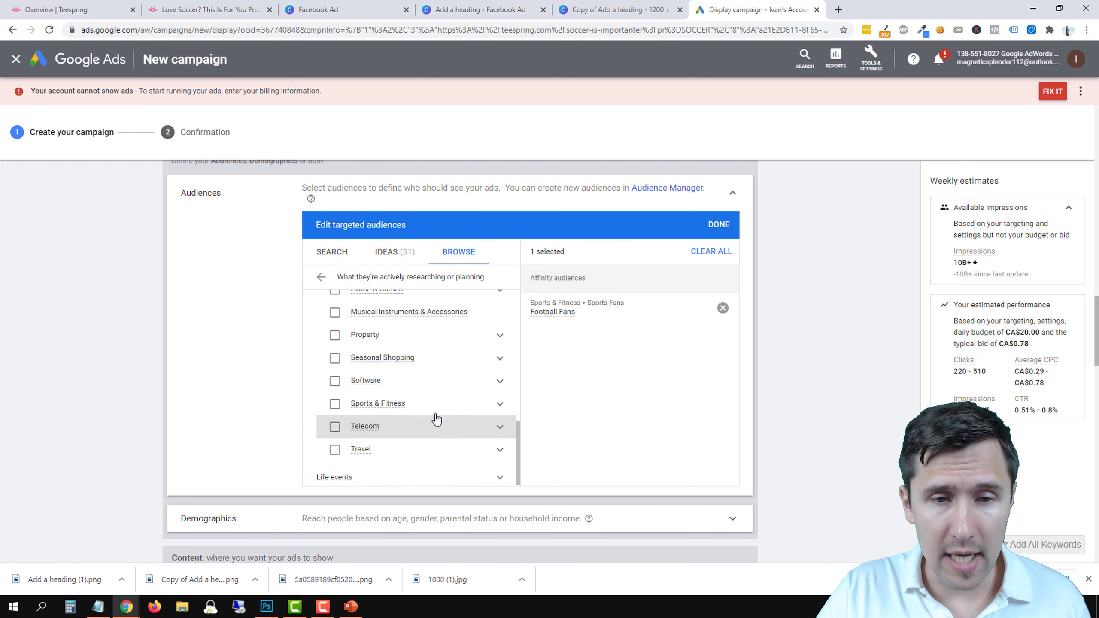
# Examine the in-market Sports & Fitness subcategories: Sporting Goods, Outdoor Recreational Equipment, and Fitness Products & Services with its Exercise Equipment groups.
pyautogui.click(500, 404)
pyautogui.scroll(-1, 493, 414)
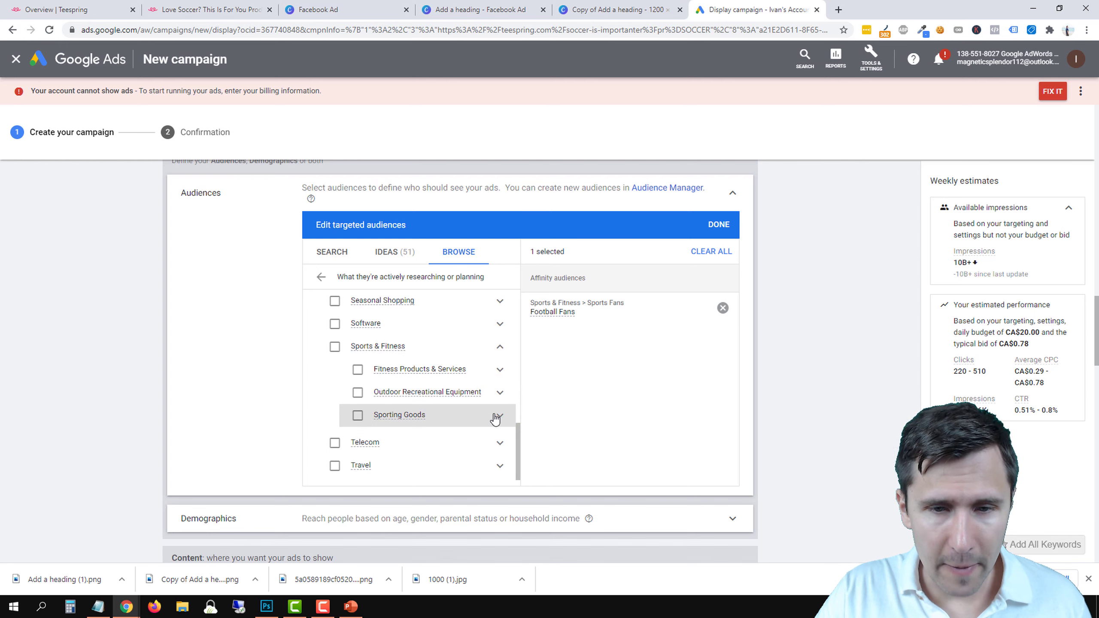
pyautogui.click(500, 417)
pyautogui.scroll(-2, 496, 421)
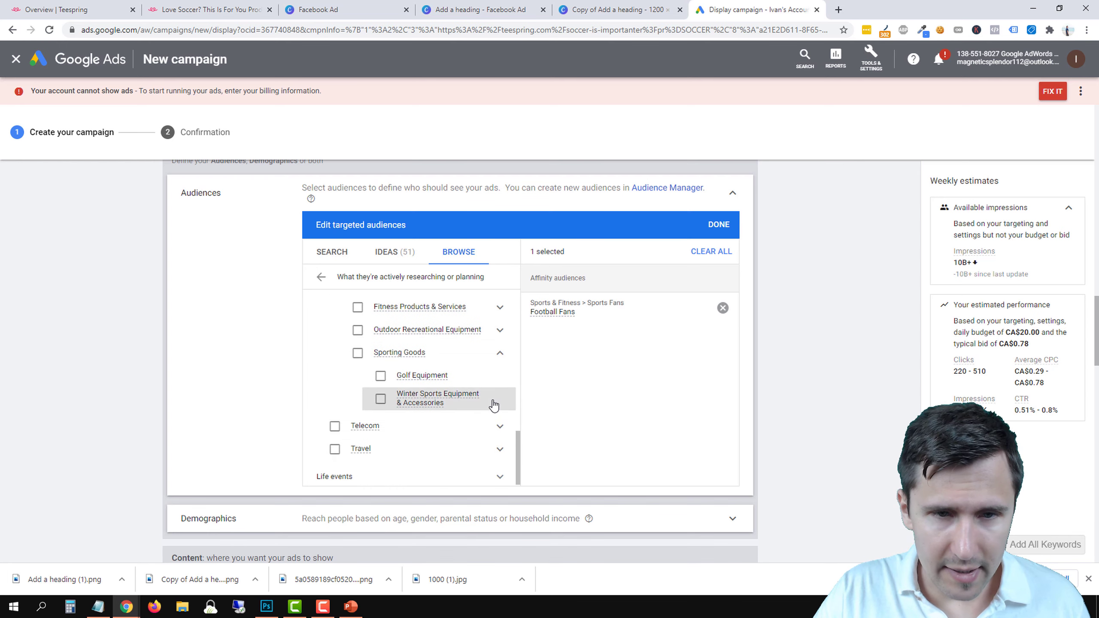
pyautogui.scroll(2, 494, 405)
pyautogui.click(499, 385)
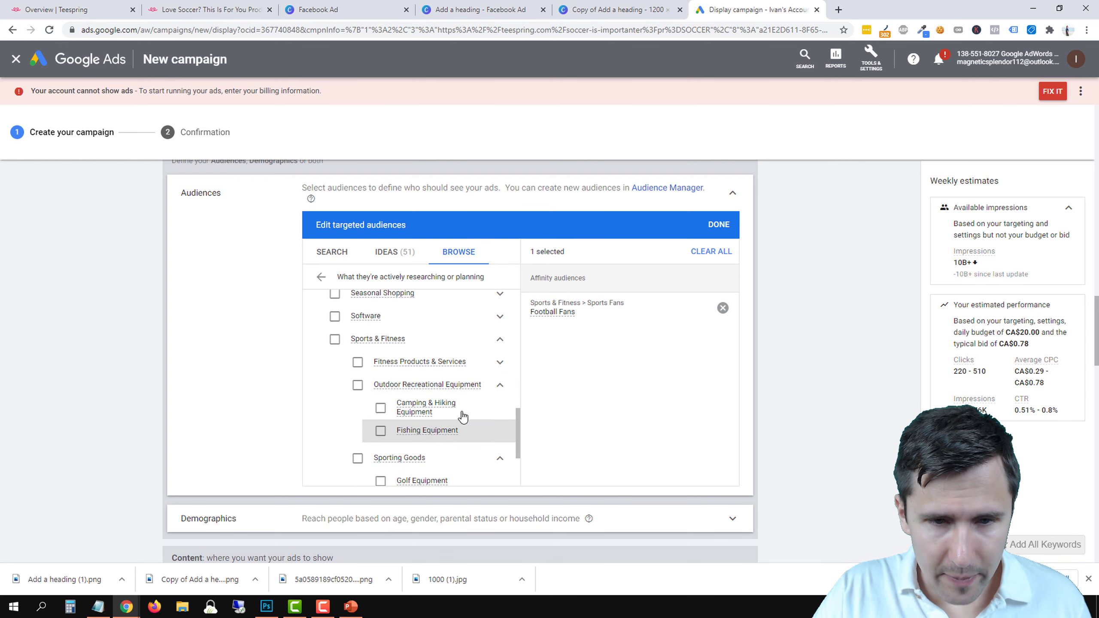
pyautogui.click(499, 362)
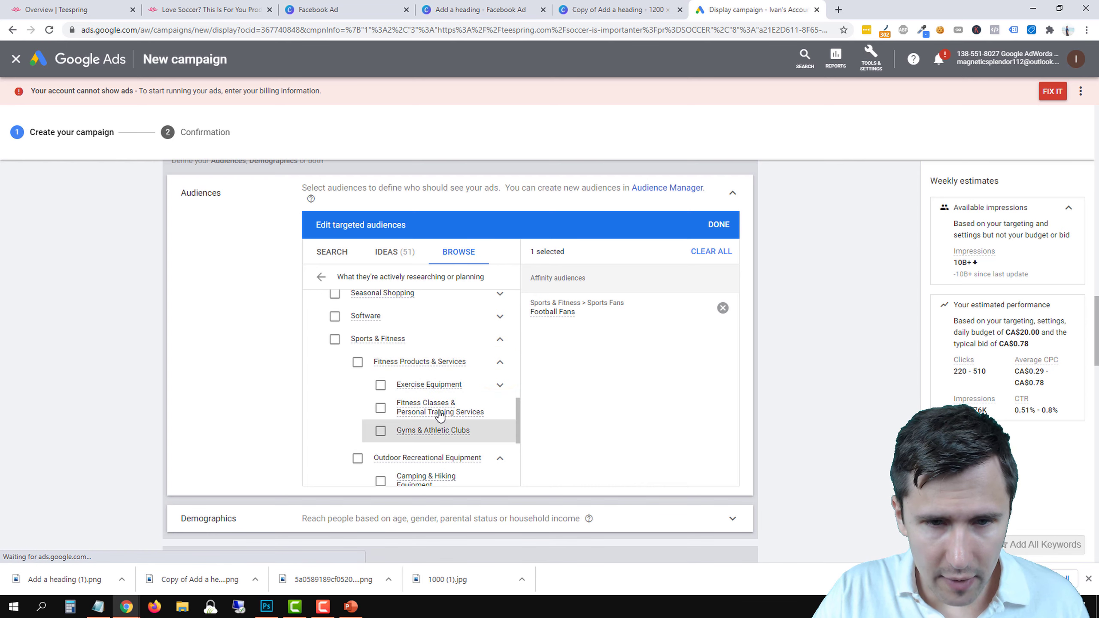
pyautogui.moveTo(446, 408)
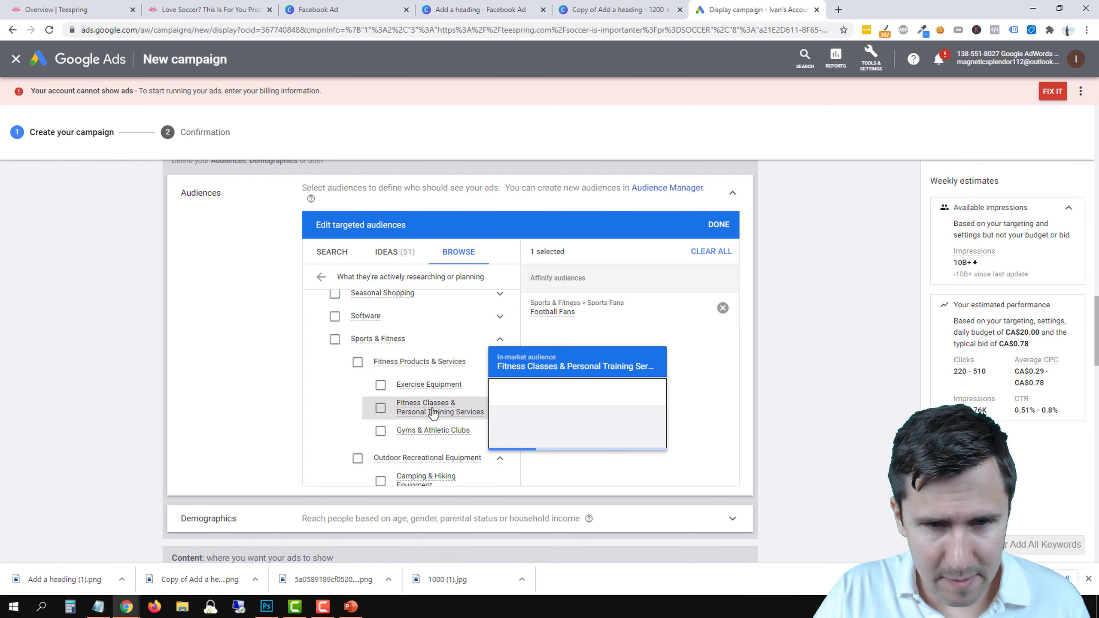
pyautogui.click(498, 385)
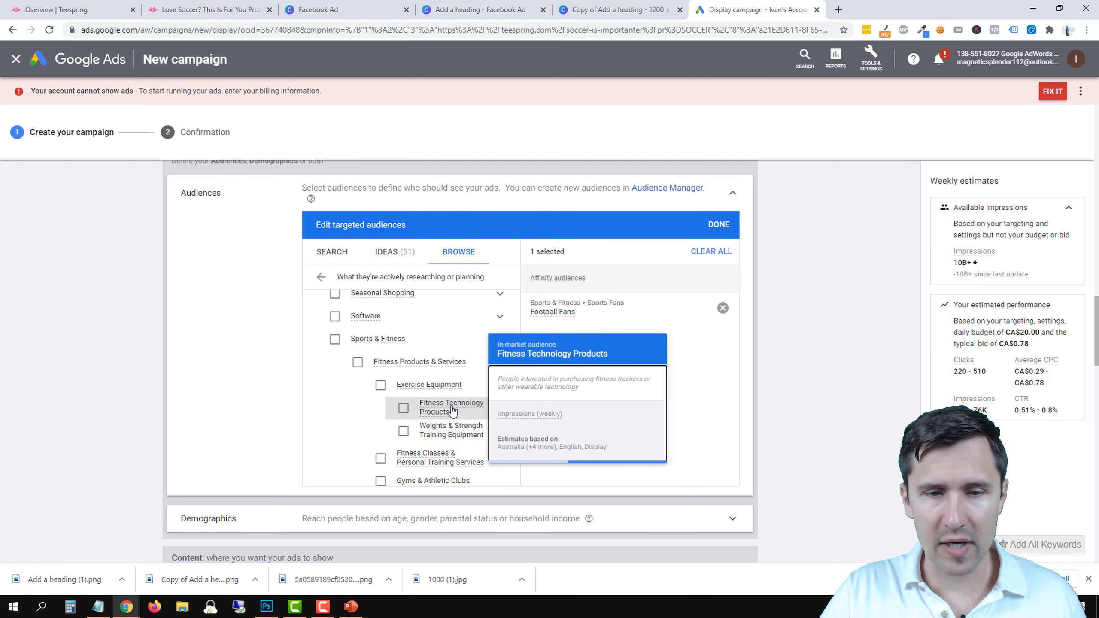
pyautogui.scroll(-1, 440, 413)
pyautogui.moveTo(434, 425)
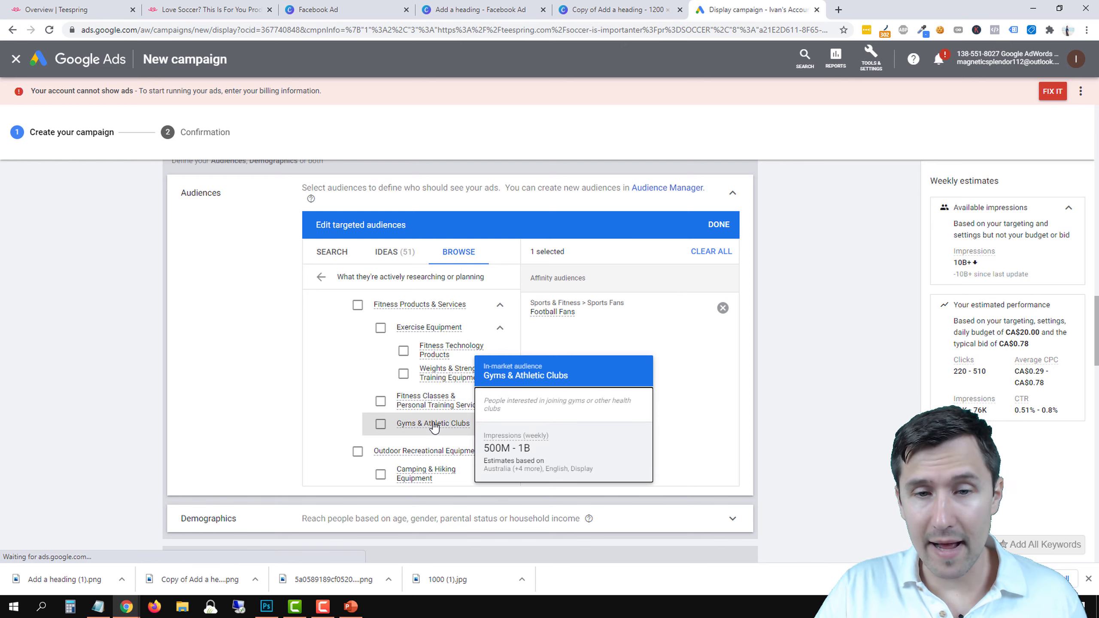
pyautogui.tripleClick(495, 403)
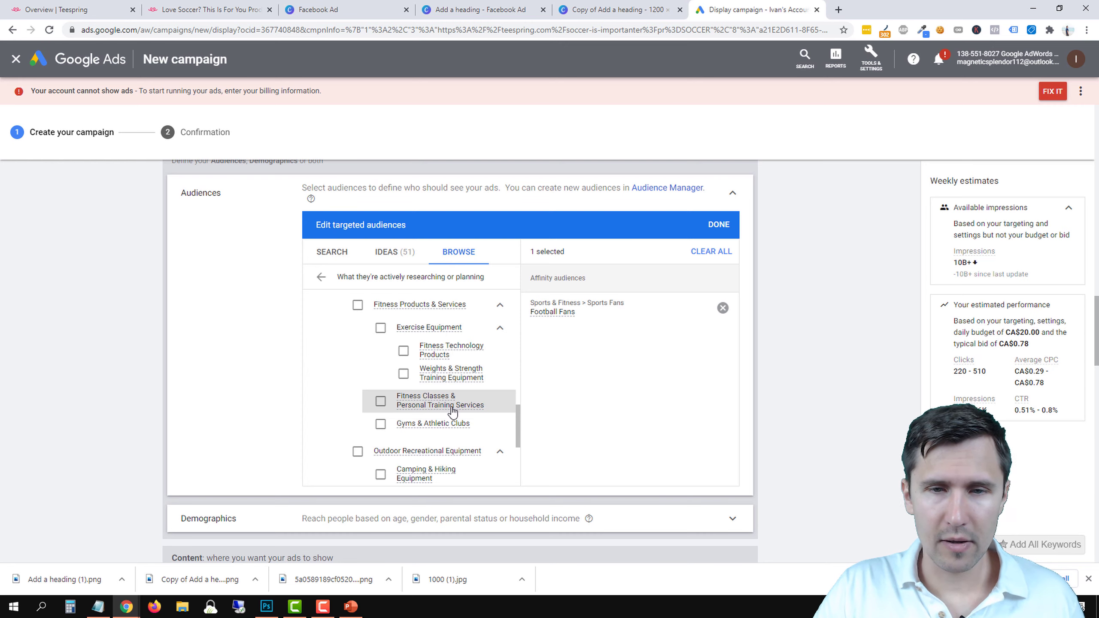
# Reopen the audiences actively researching or planning and look through the available life events.
pyautogui.click(320, 277)
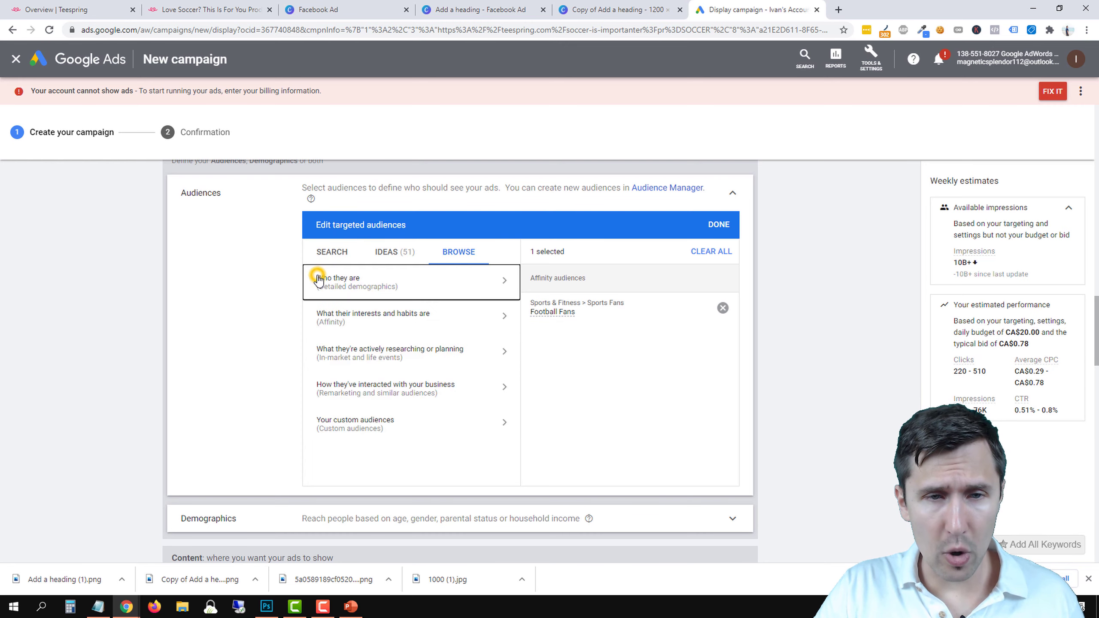
pyautogui.click(412, 359)
pyautogui.scroll(-10, 434, 368)
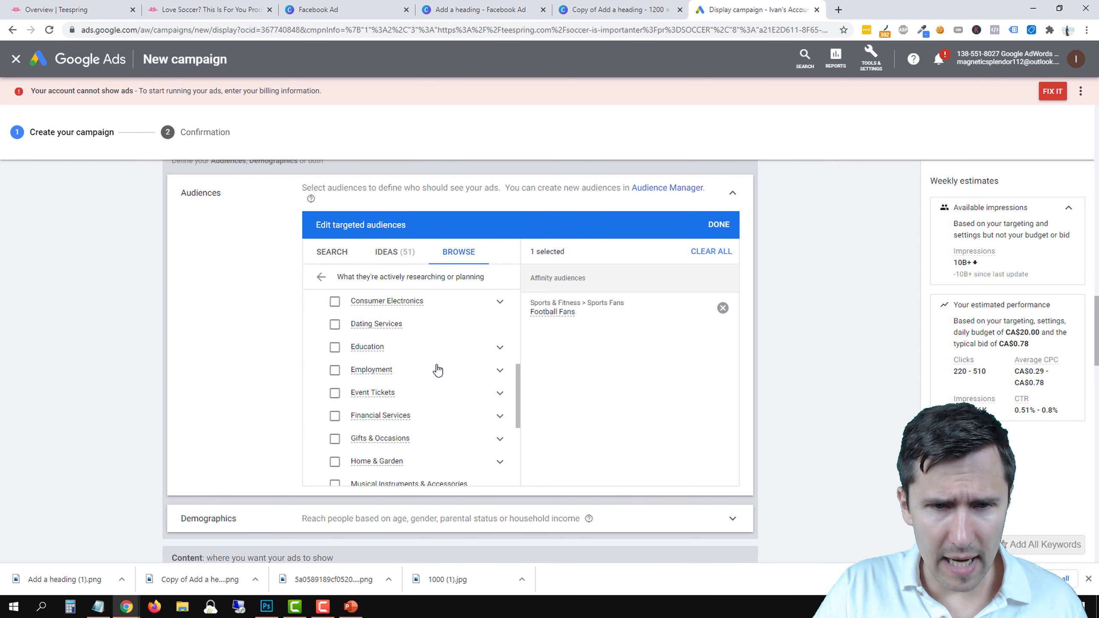
pyautogui.scroll(-1, 437, 370)
pyautogui.click(361, 416)
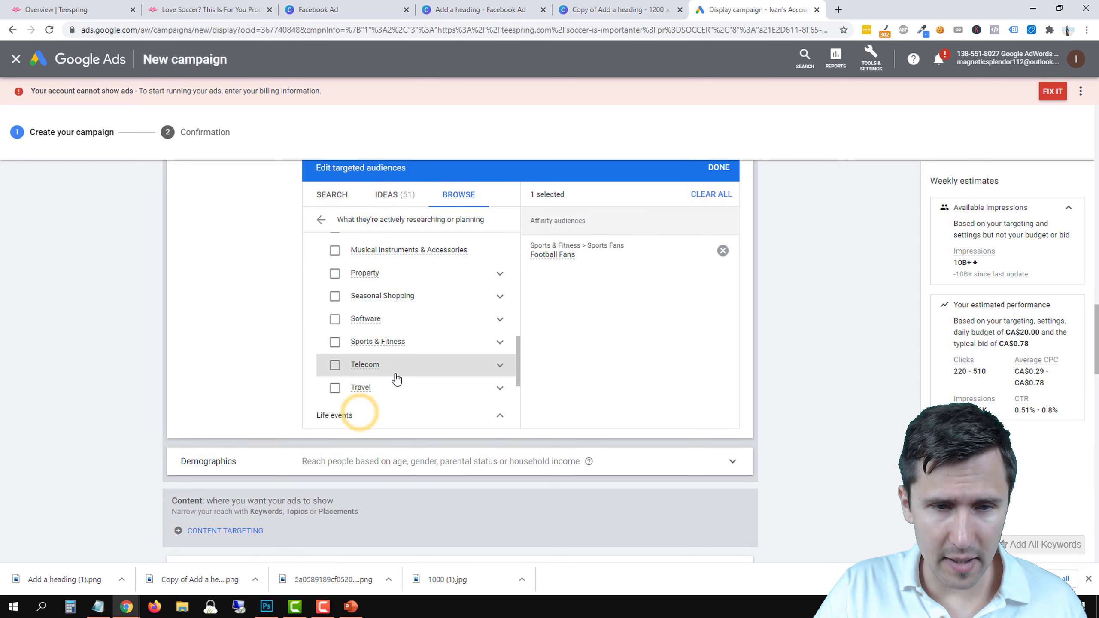
pyautogui.scroll(-3, 396, 385)
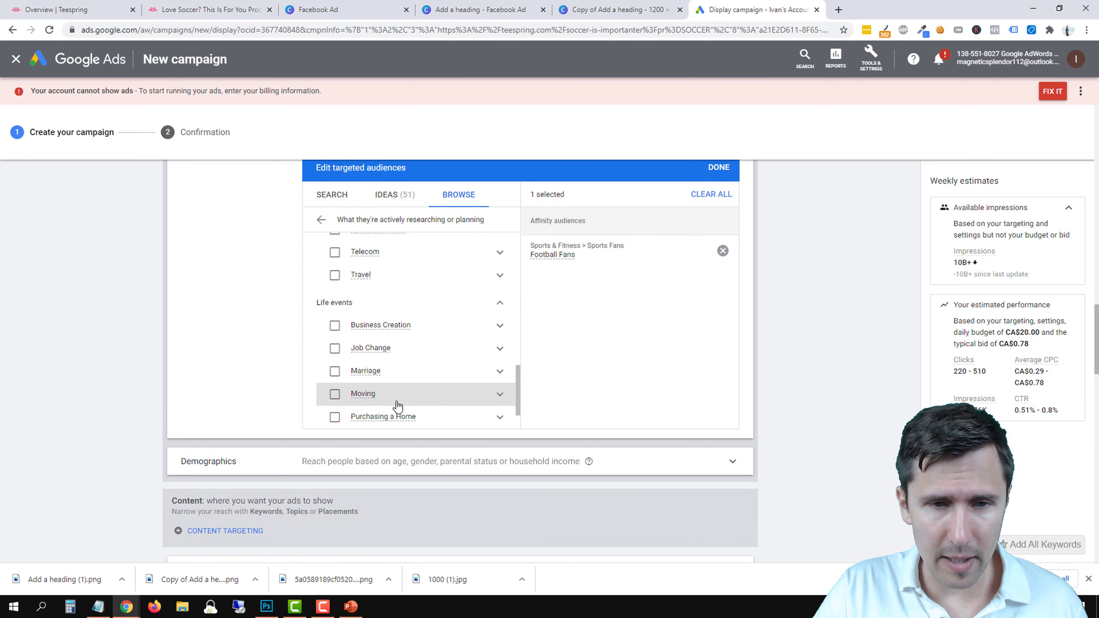
pyautogui.click(400, 369)
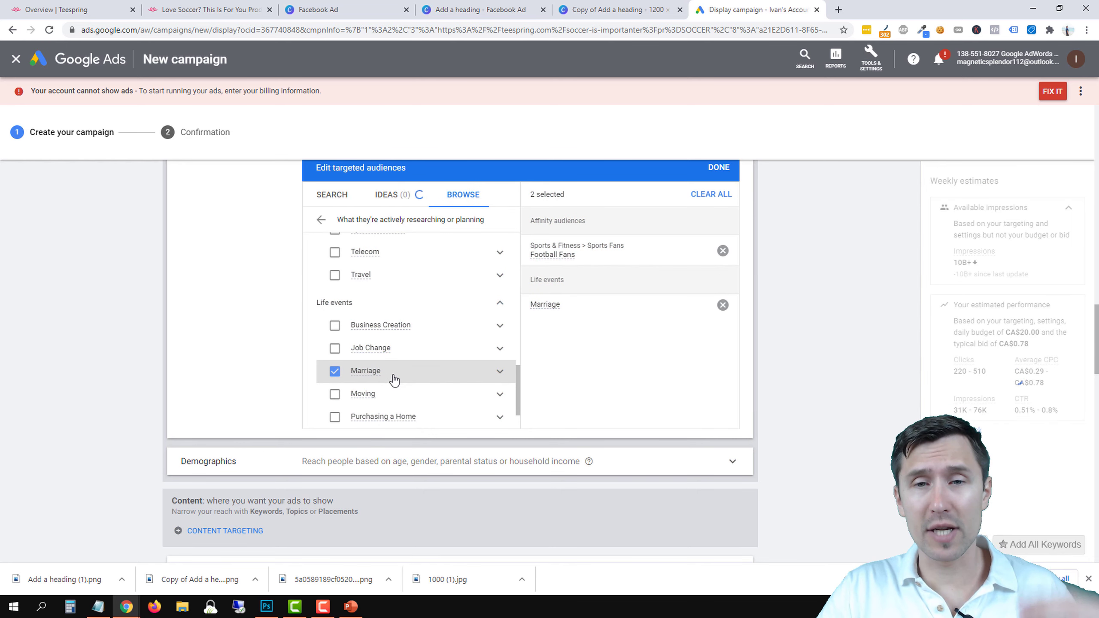
pyautogui.moveTo(367, 376)
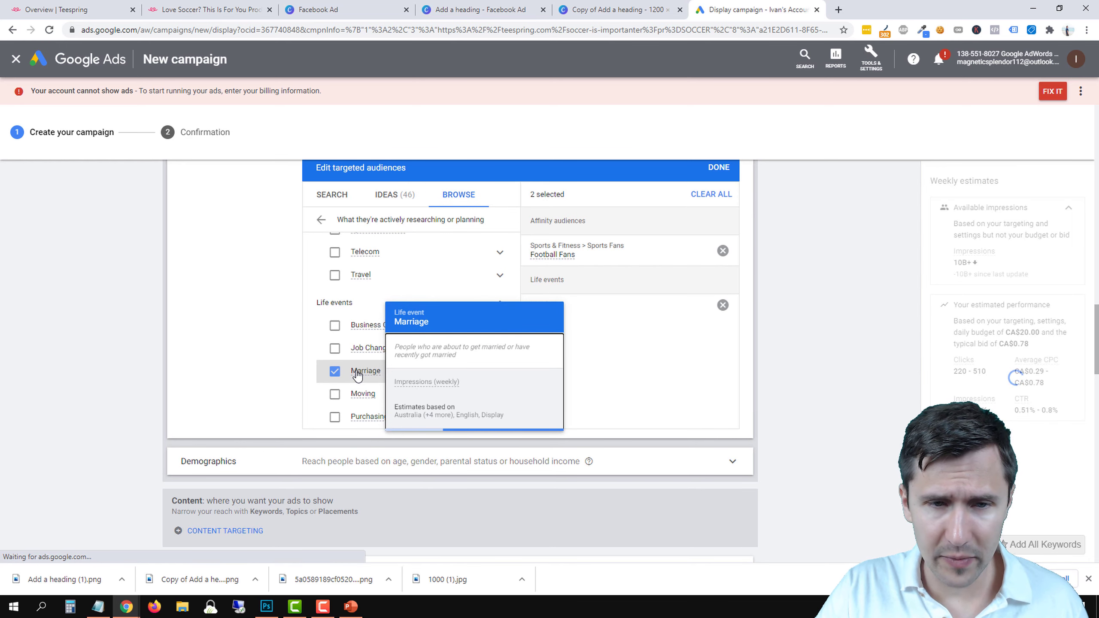
pyautogui.tripleClick(424, 350)
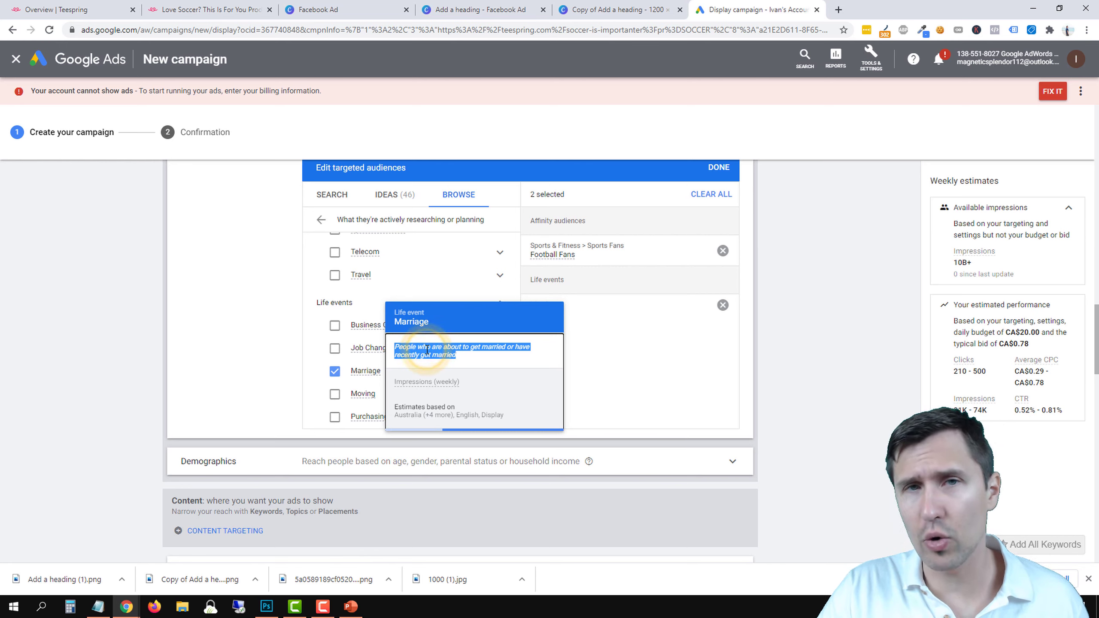
pyautogui.click(336, 373)
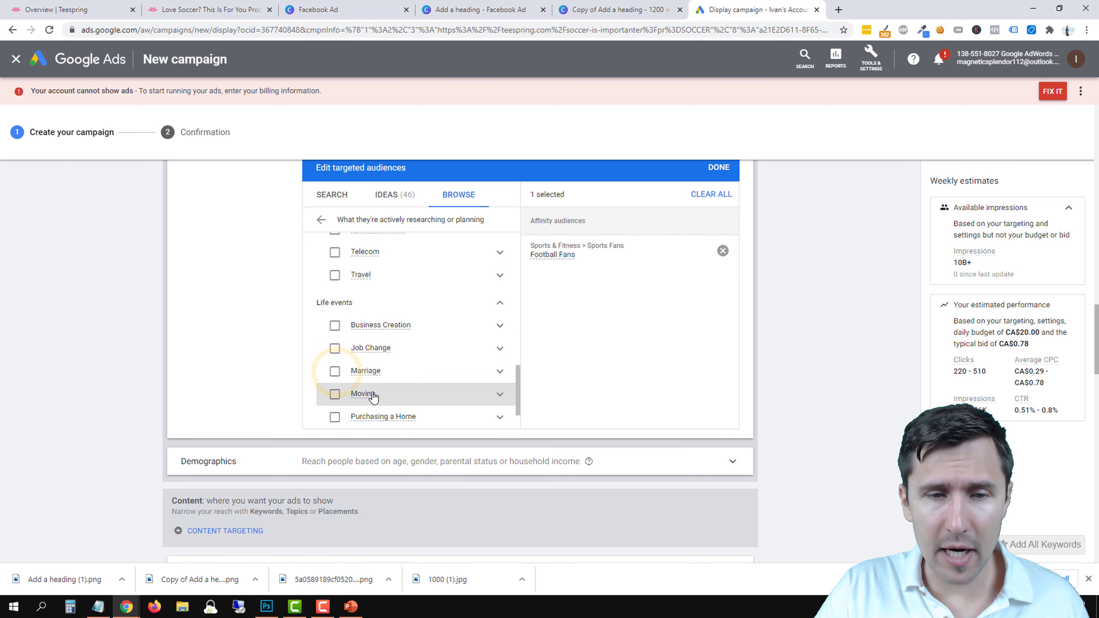
# Read the description of the Moving life event and return to the start of the in-market audiences.
pyautogui.moveTo(373, 398)
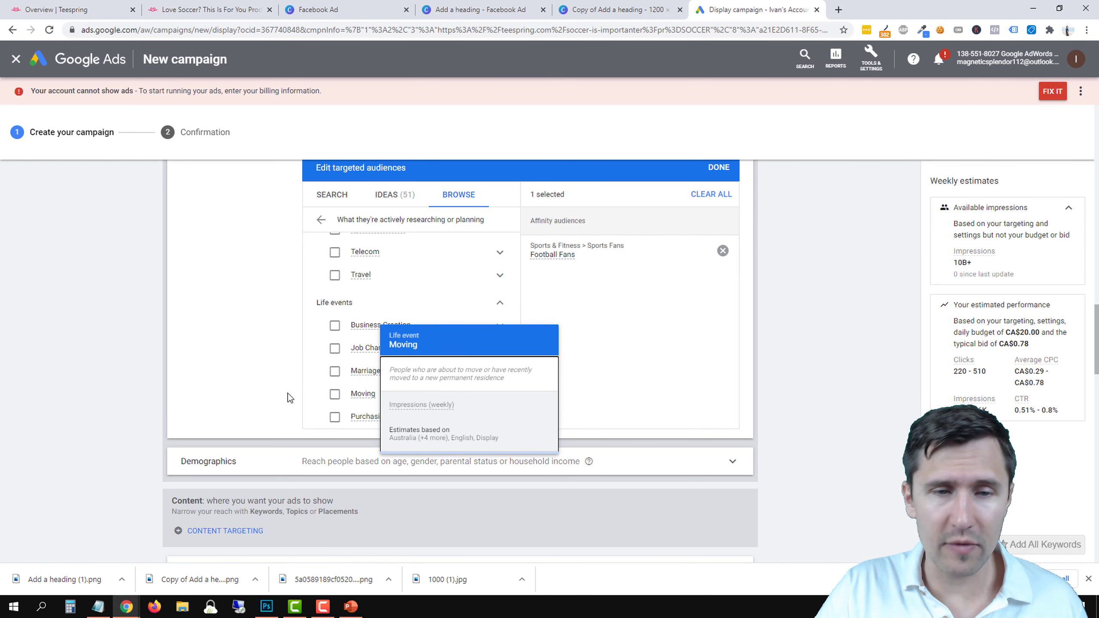
pyautogui.click(255, 378)
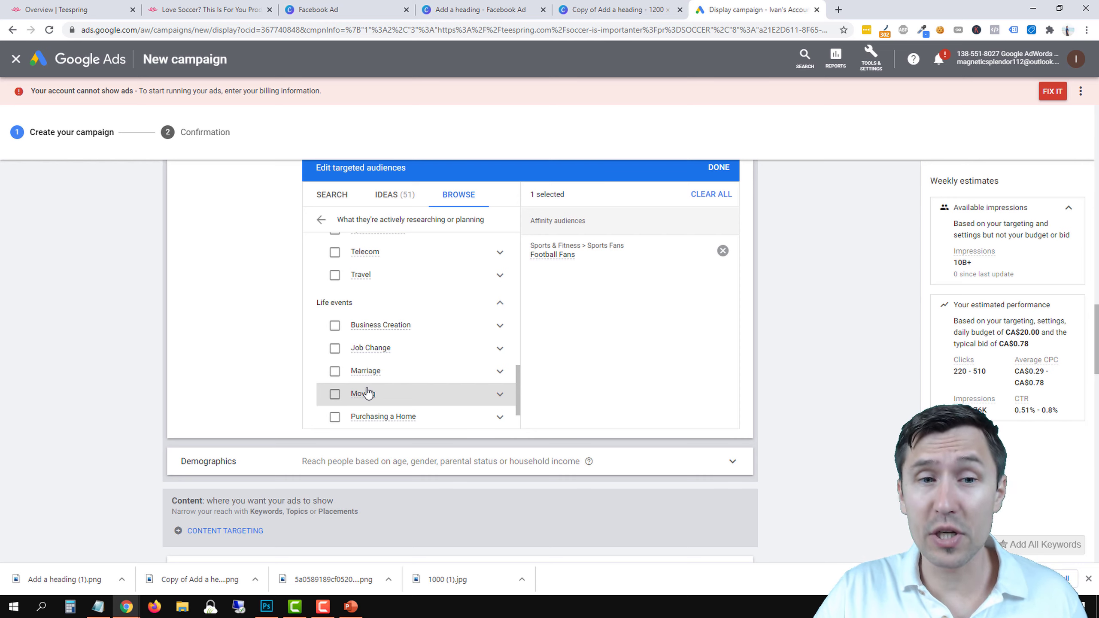
pyautogui.scroll(12, 367, 393)
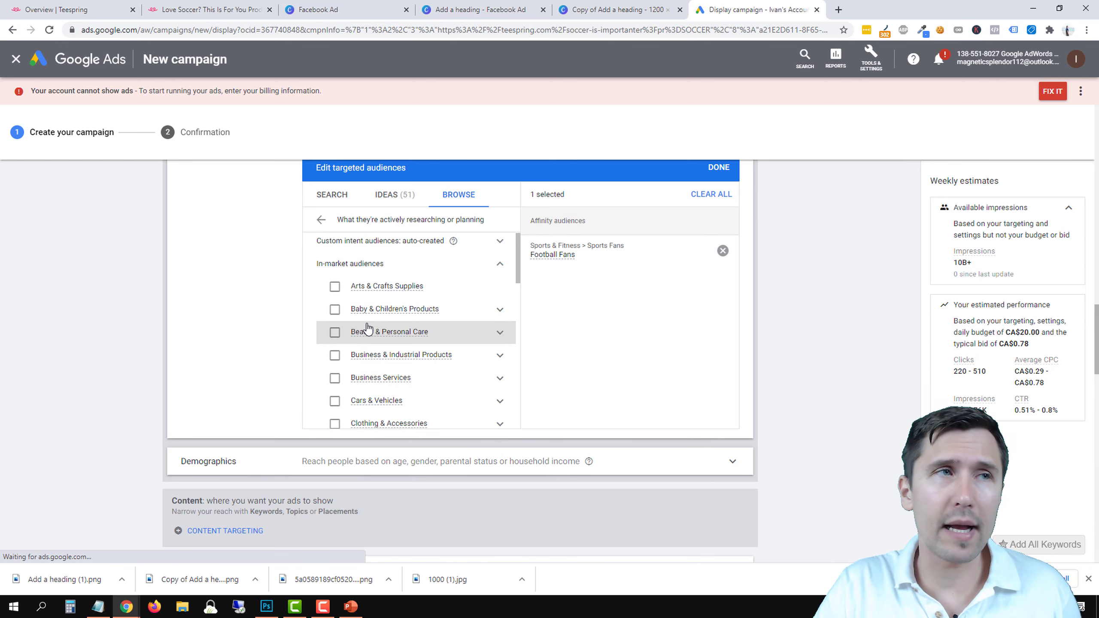
# Look through the remaining in-market categories, the remarketing audience lists, and the details of the existing soccer lovers custom audience.
pyautogui.scroll(-10, 412, 329)
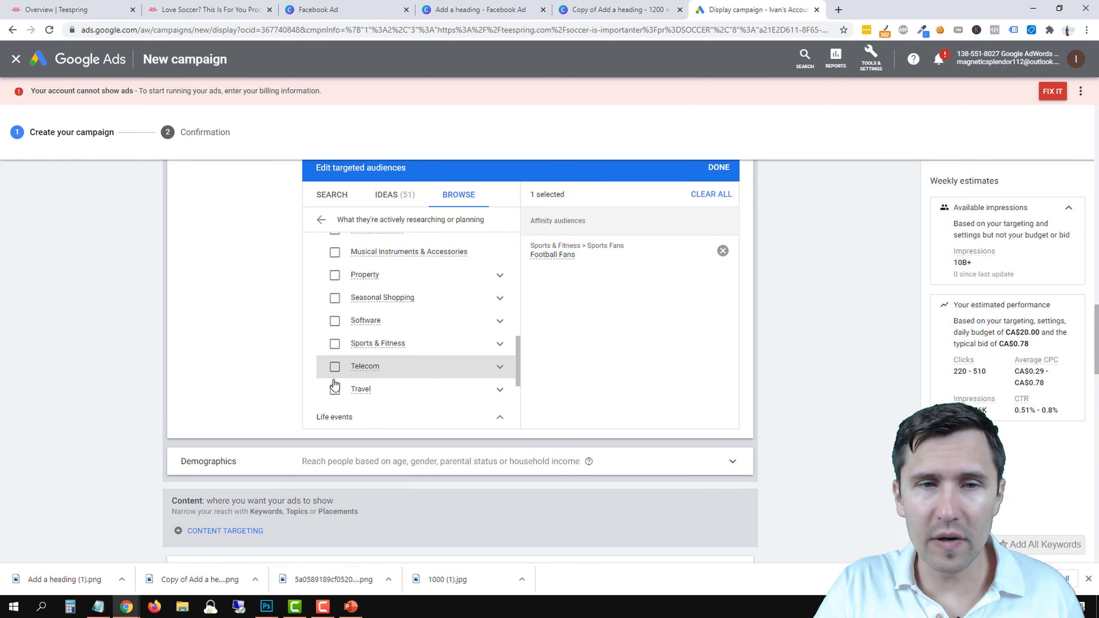
pyautogui.click(321, 219)
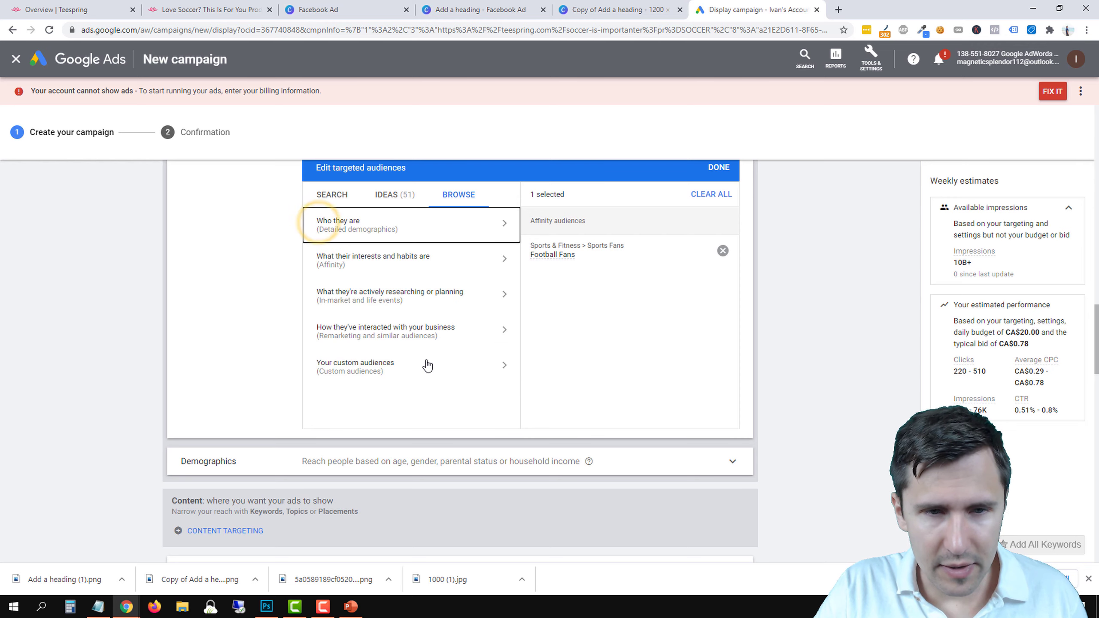
pyautogui.click(391, 332)
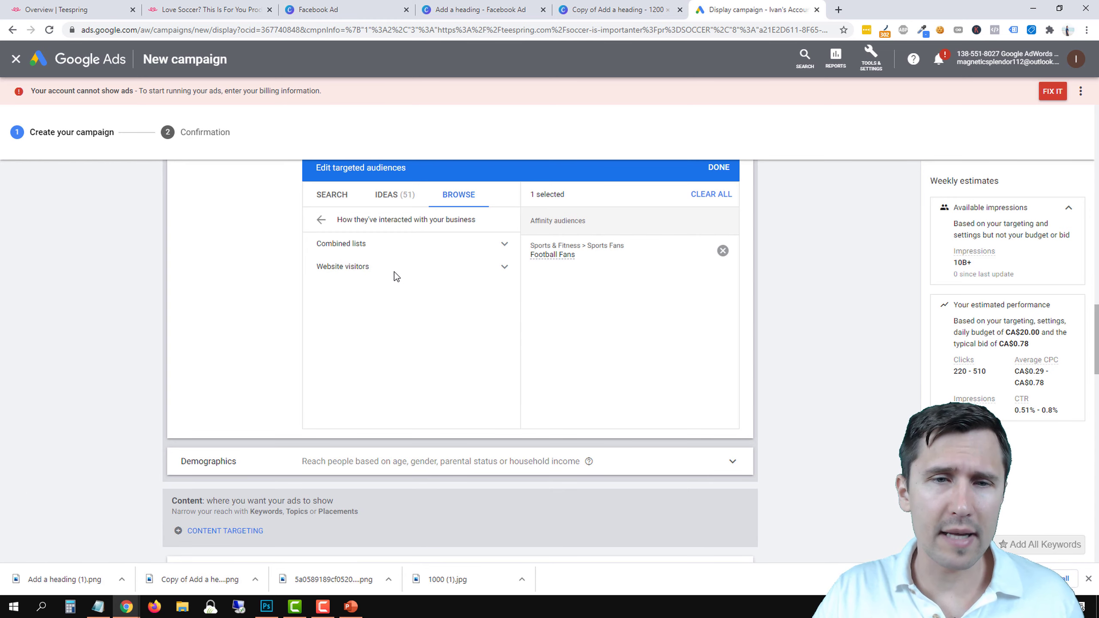
pyautogui.click(322, 220)
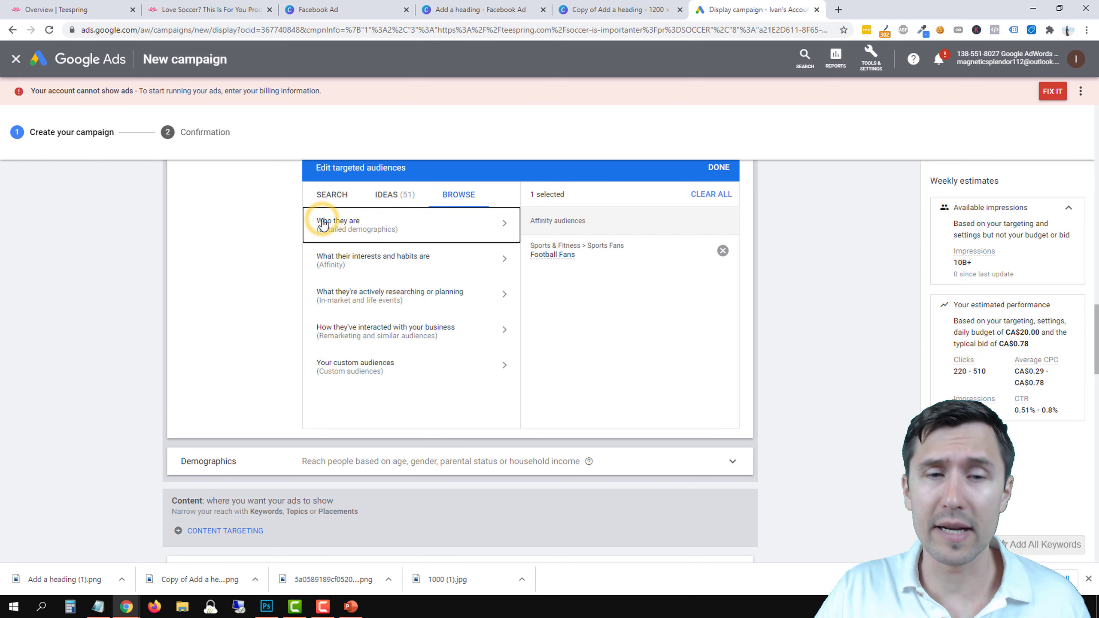
pyautogui.click(427, 367)
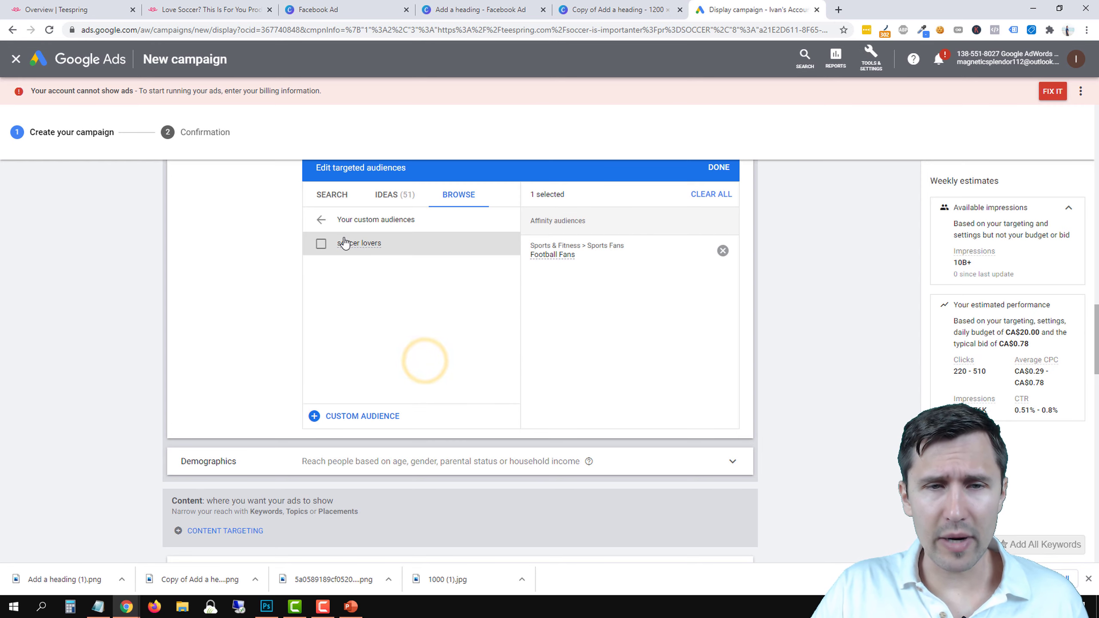
pyautogui.moveTo(353, 247)
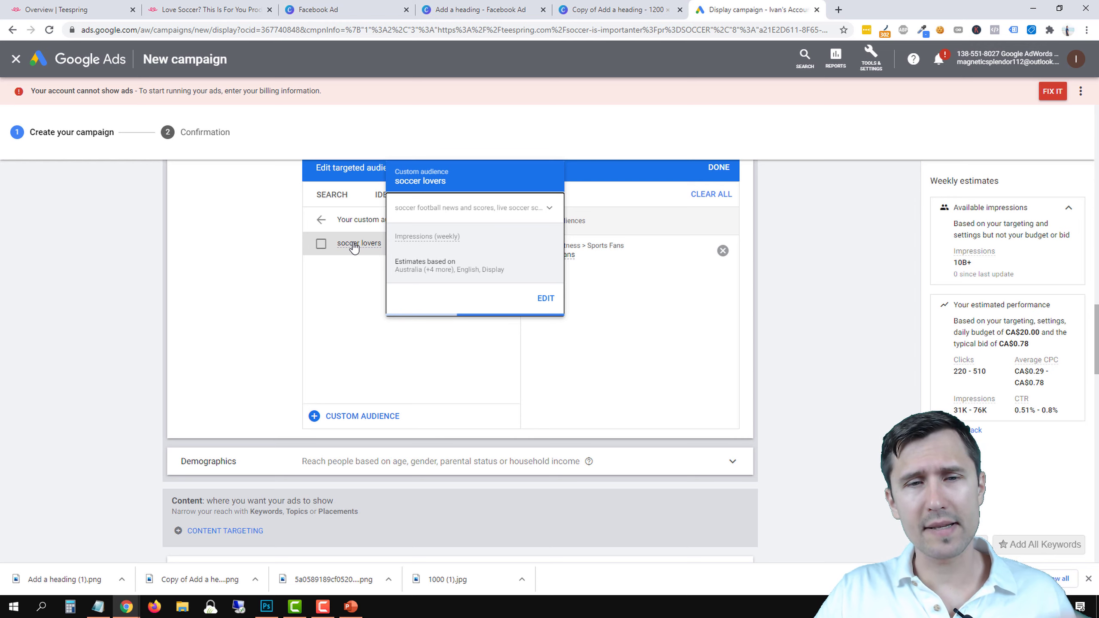
# Start a new custom audience named "soccer fans" and add the interest "soccer sports news".
pyautogui.click(355, 412)
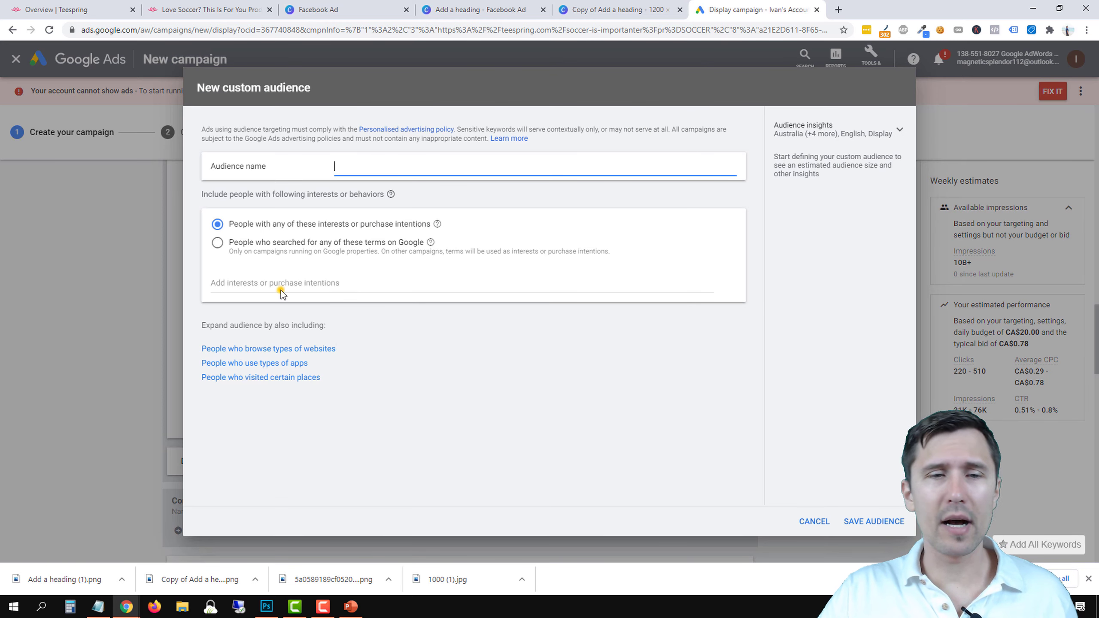
pyautogui.click(281, 291)
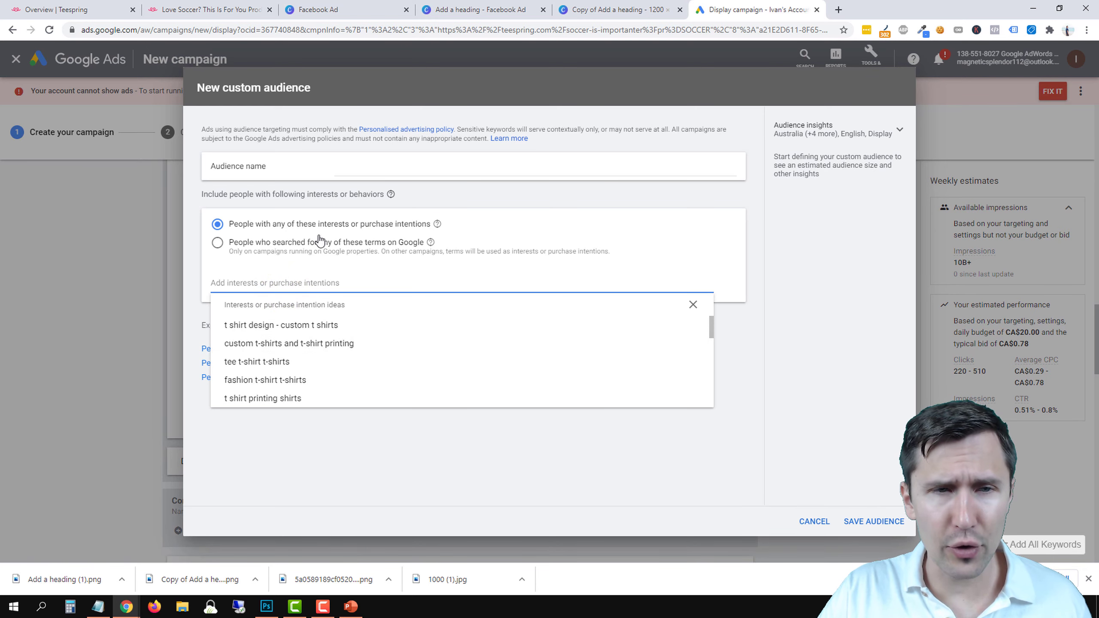
pyautogui.click(302, 173)
pyautogui.write('socc')
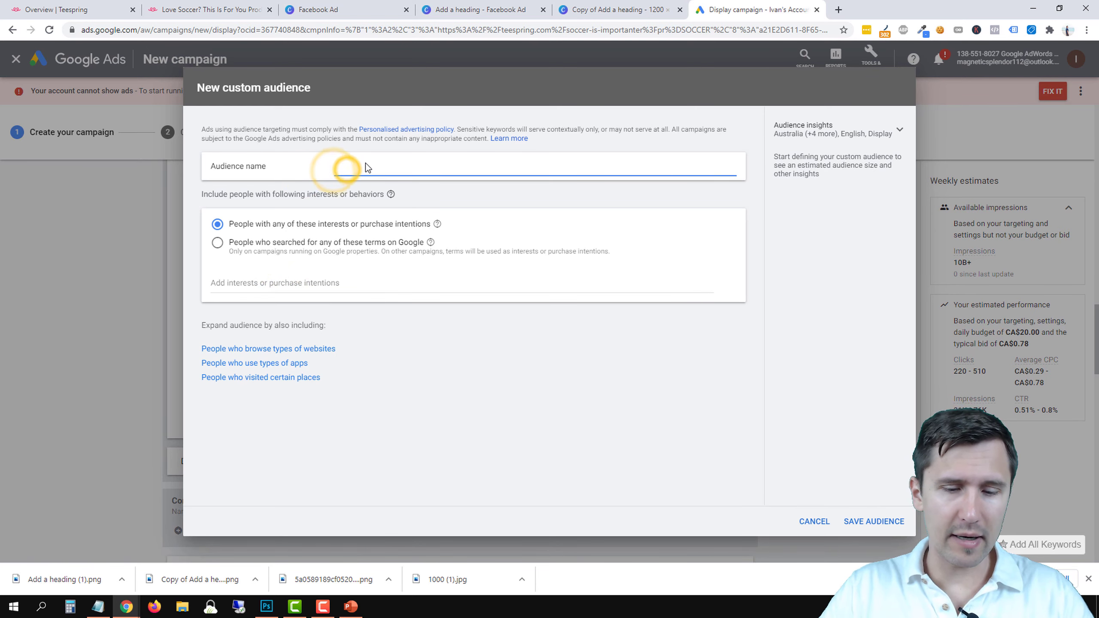
pyautogui.write('er fans')
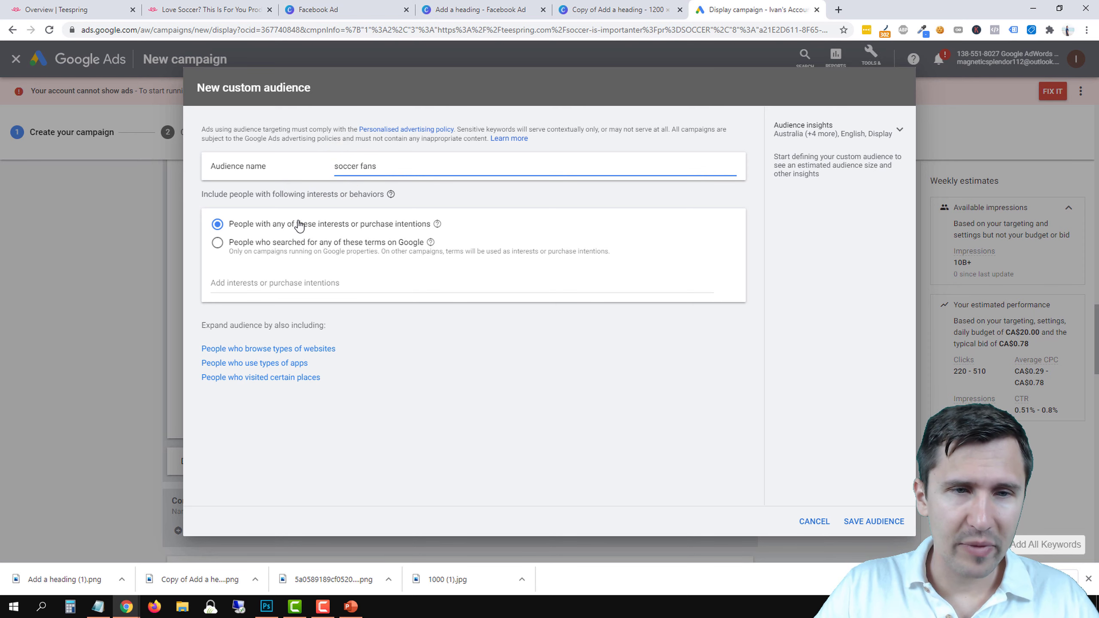
pyautogui.click(284, 282)
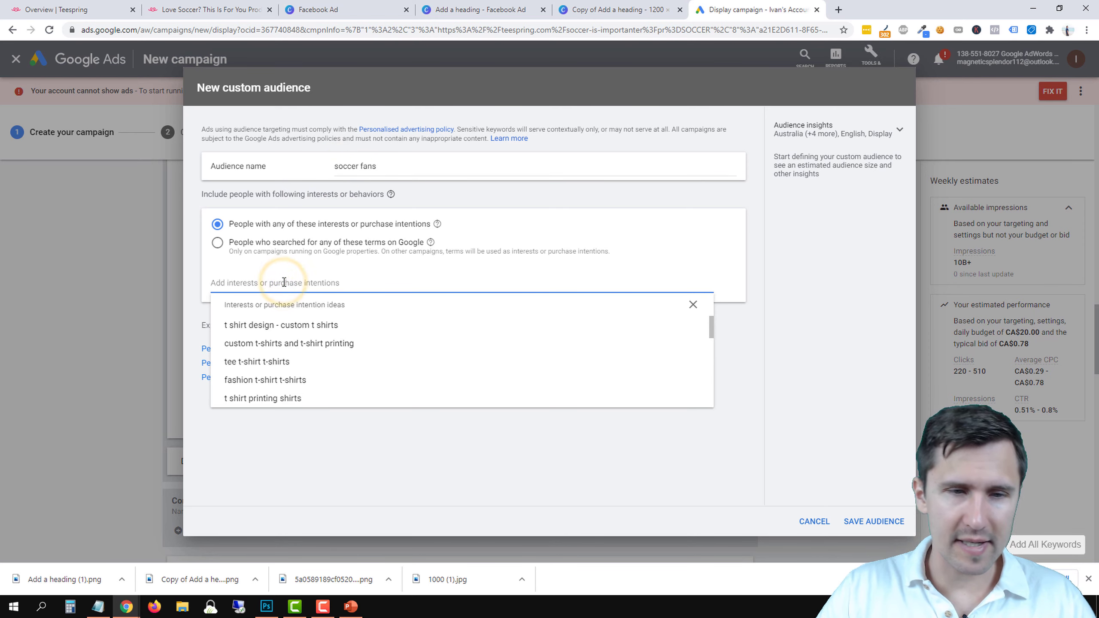
pyautogui.write('soccer')
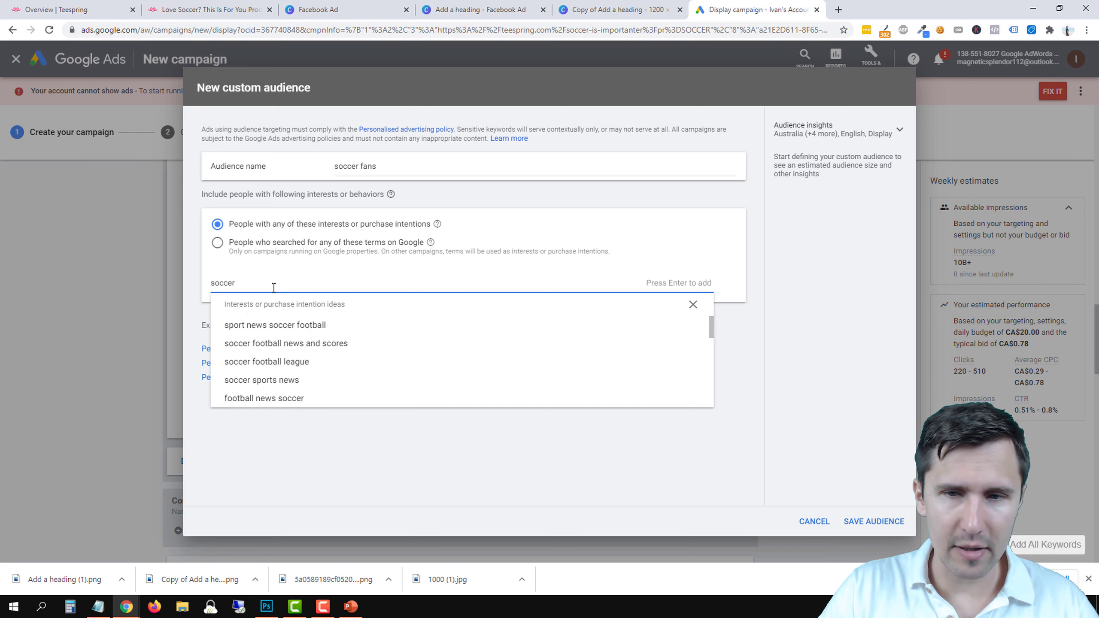
pyautogui.click(260, 380)
pyautogui.click(395, 493)
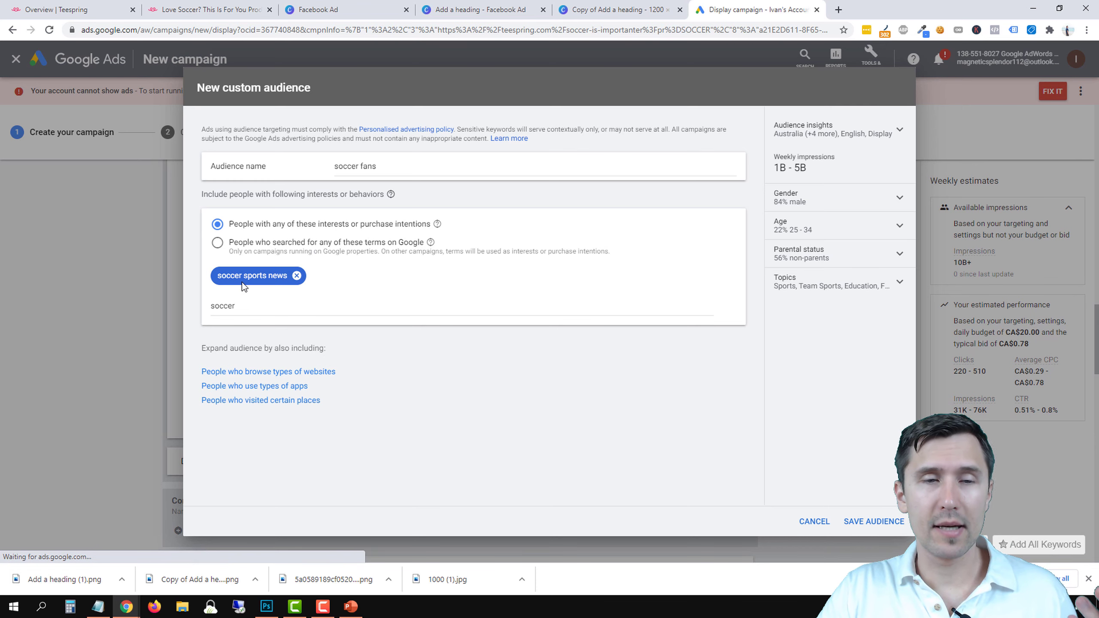
# Try targeting the custom audience by Google search terms, adding "sport news soccer football" and "football news soccer", and cancel the new audience.
pyautogui.click(261, 243)
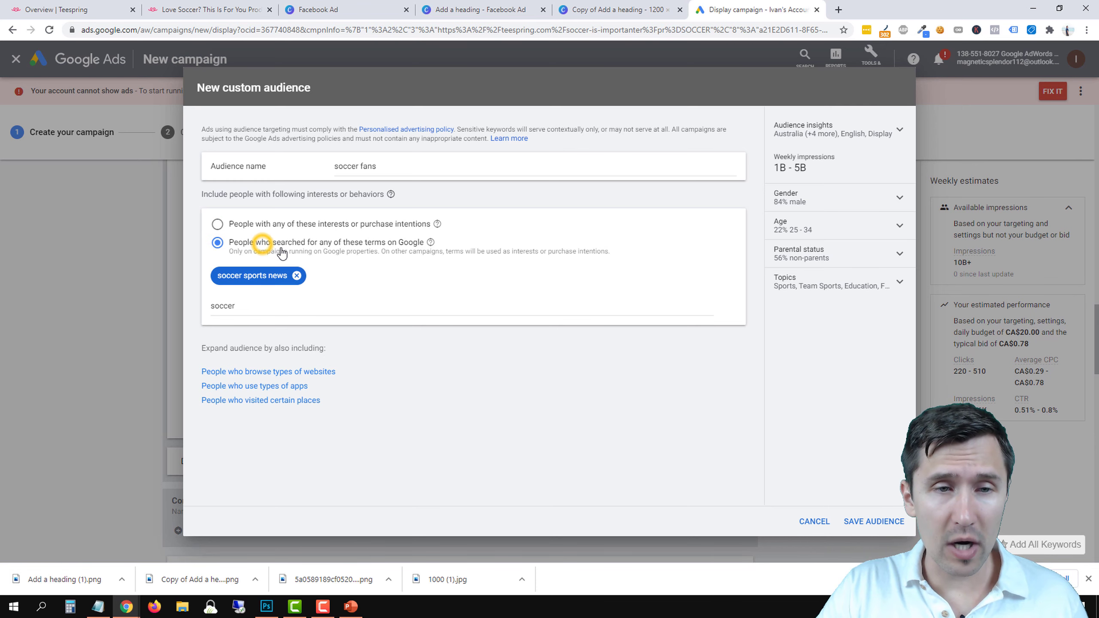
pyautogui.click(430, 243)
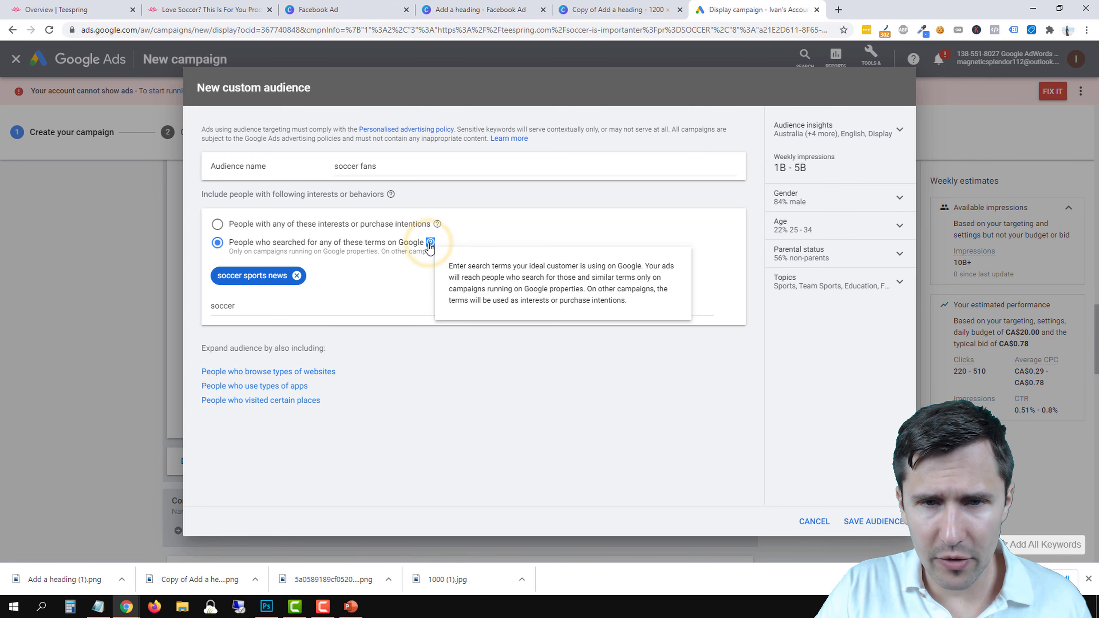
pyautogui.click(315, 306)
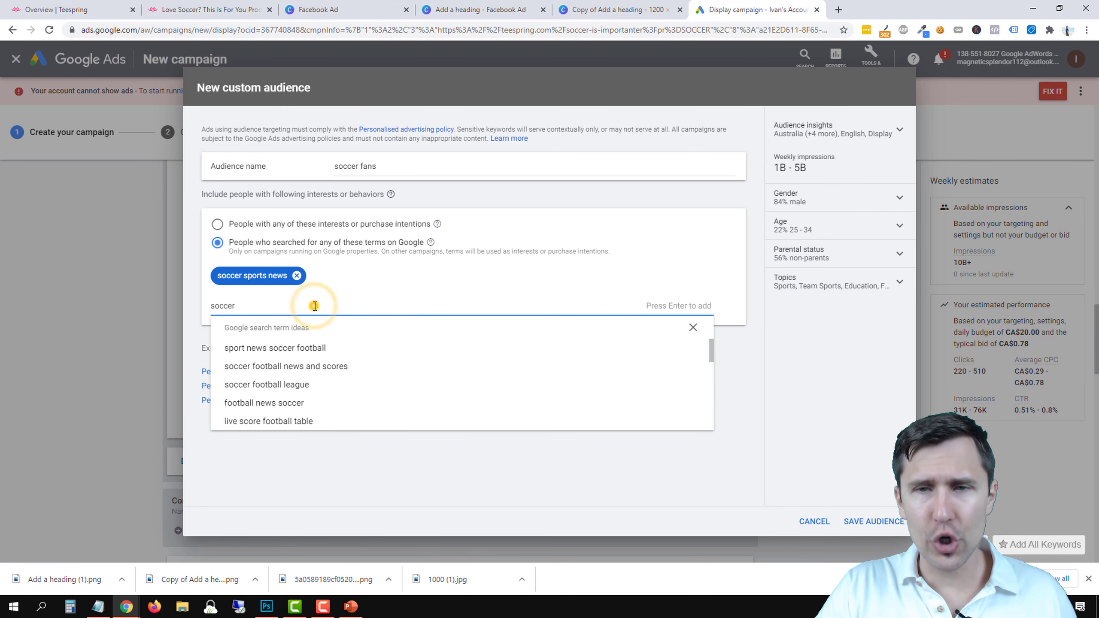
pyautogui.doubleClick(315, 304)
pyautogui.write('s')
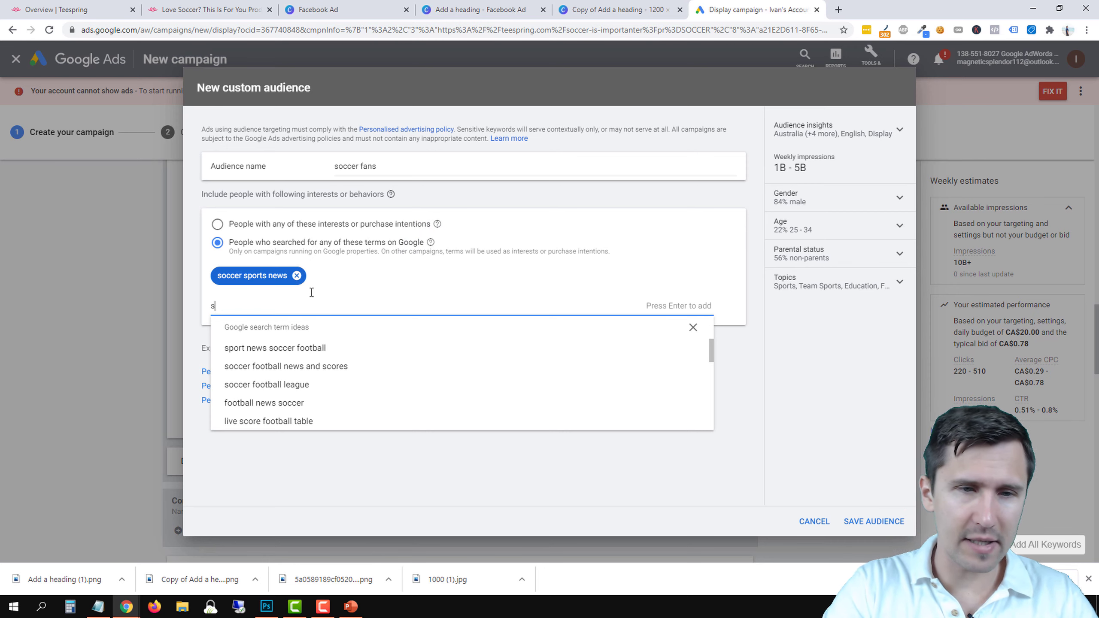
pyautogui.write('occer')
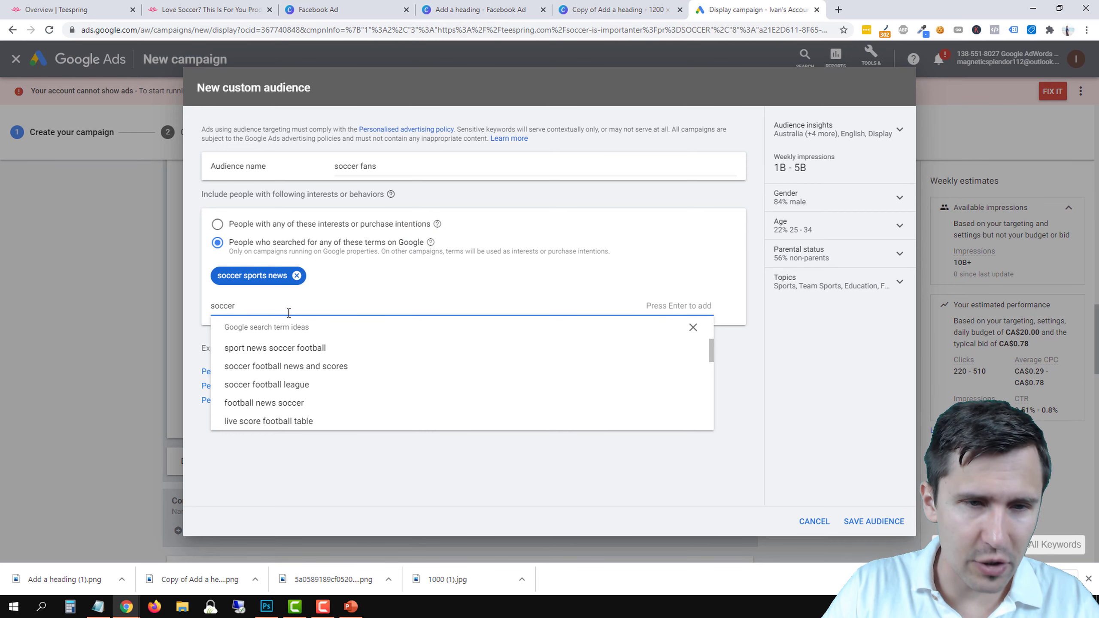
pyautogui.click(270, 348)
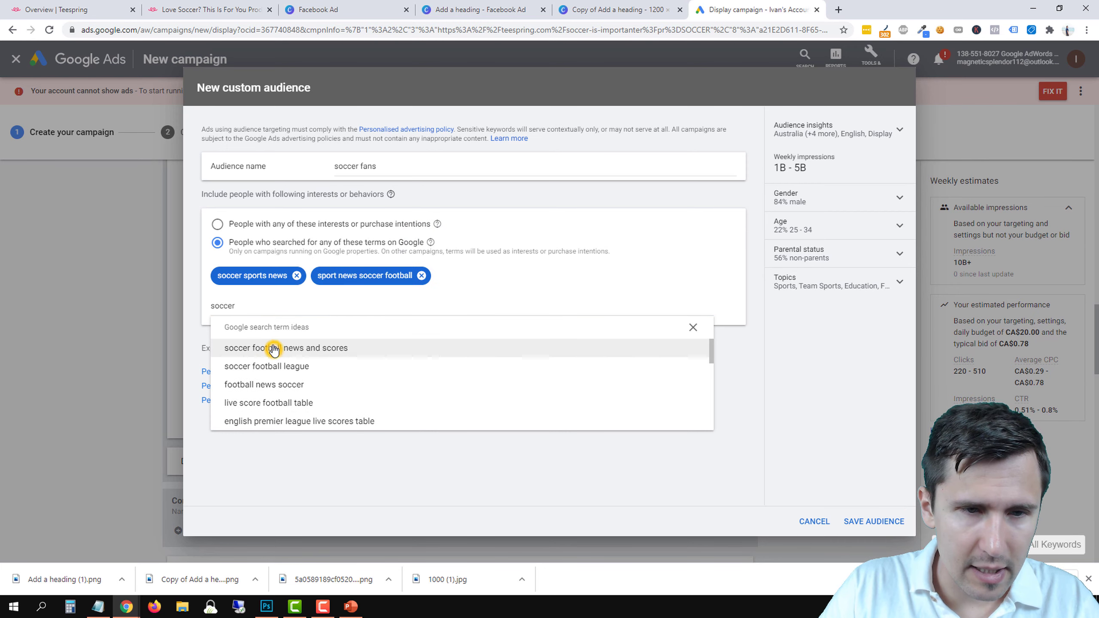
pyautogui.click(245, 385)
pyautogui.click(280, 473)
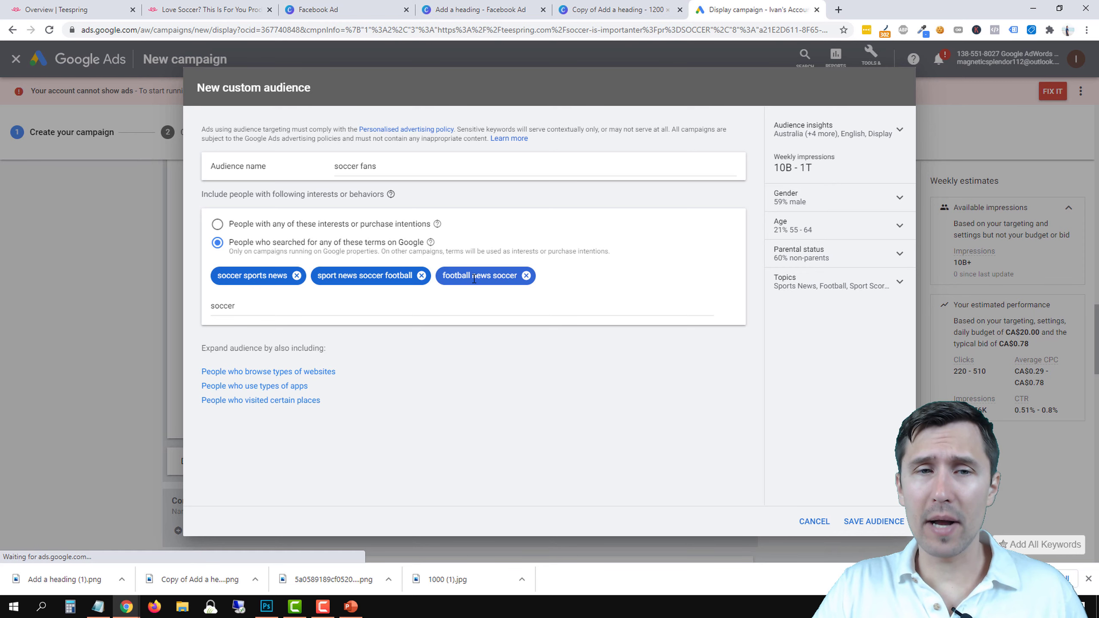
pyautogui.click(814, 522)
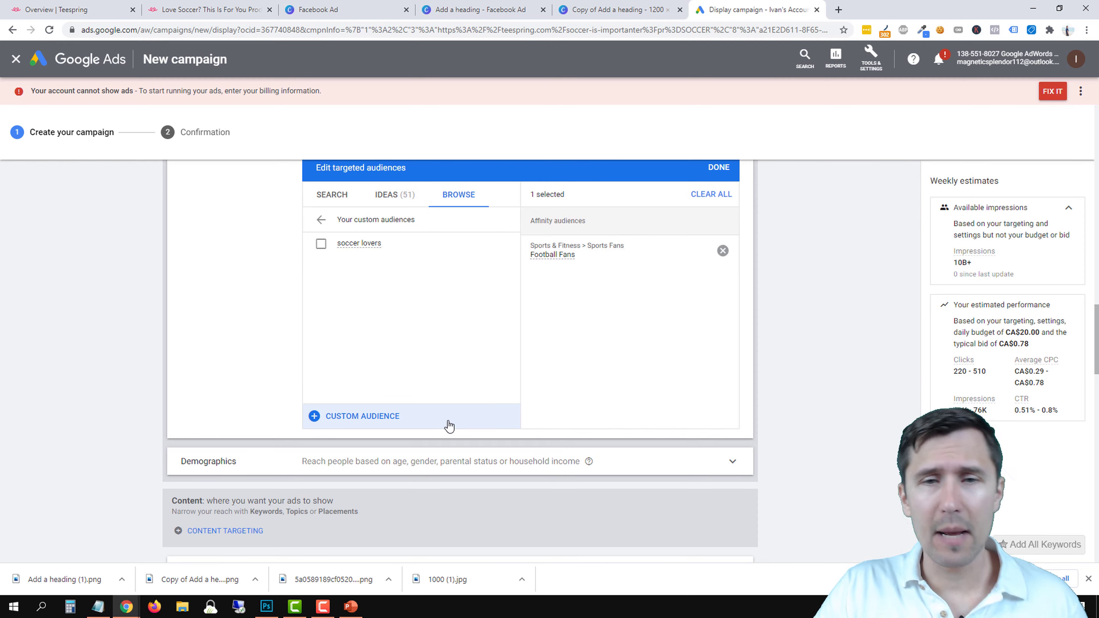
# Confirm Football Fans as the targeted audience and accept the demographics with every gender, age, parental status and household income group included.
pyautogui.scroll(3, 450, 424)
pyautogui.click(719, 282)
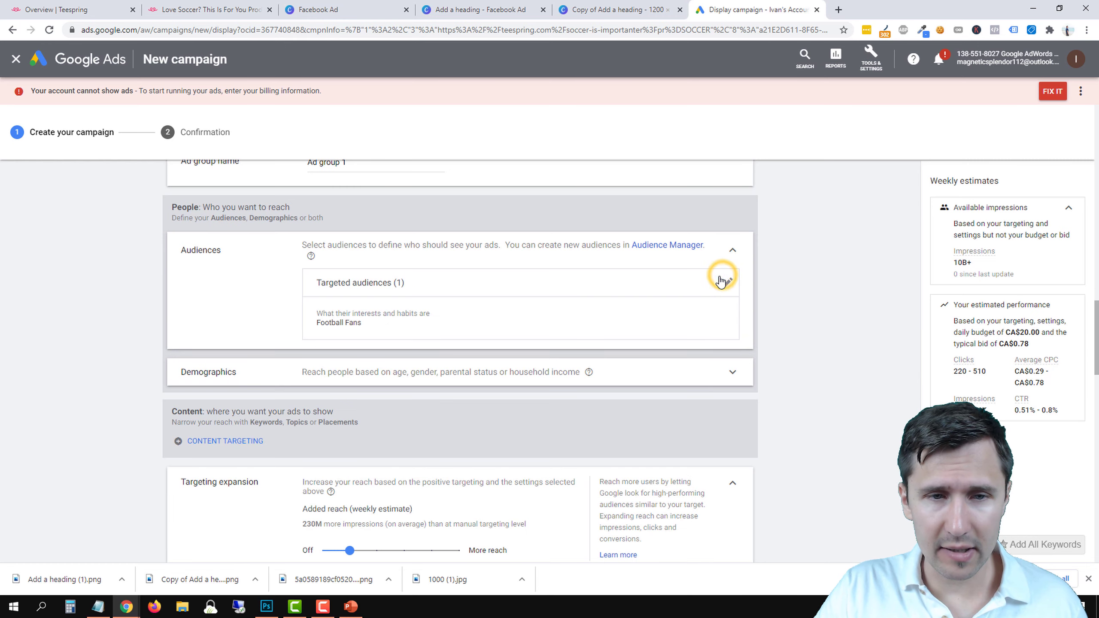
pyautogui.click(409, 382)
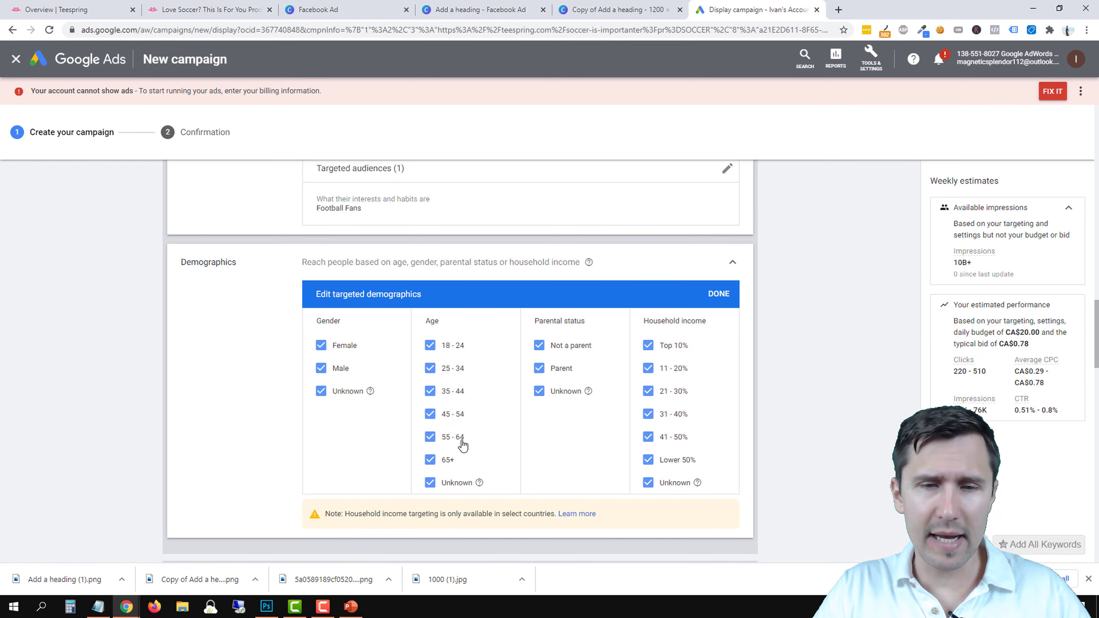
pyautogui.click(430, 460)
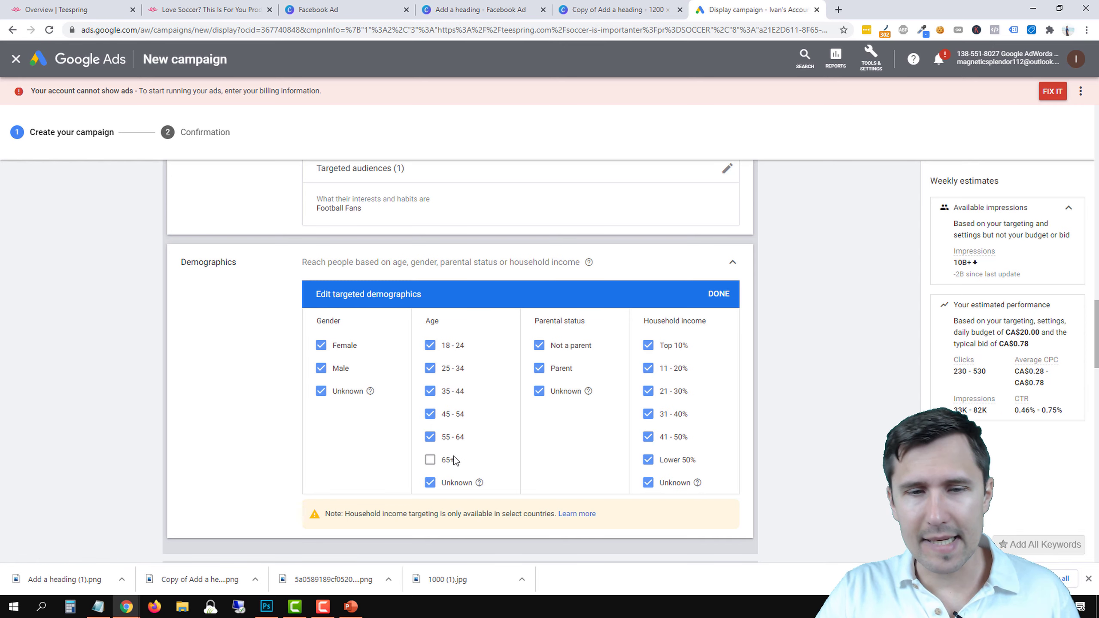
pyautogui.click(430, 460)
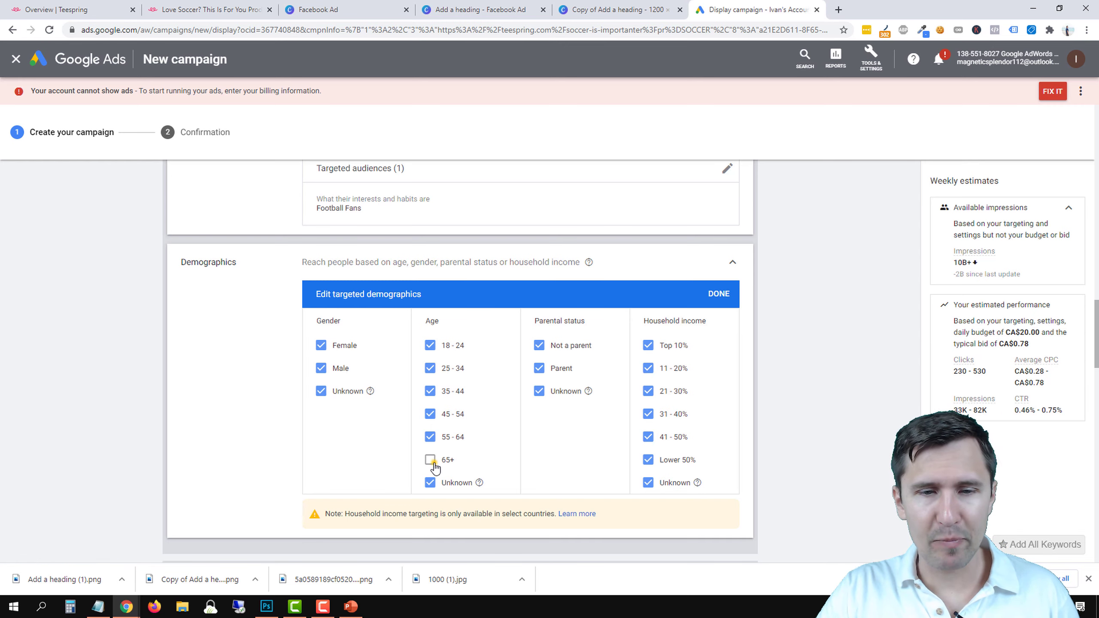
pyautogui.click(716, 296)
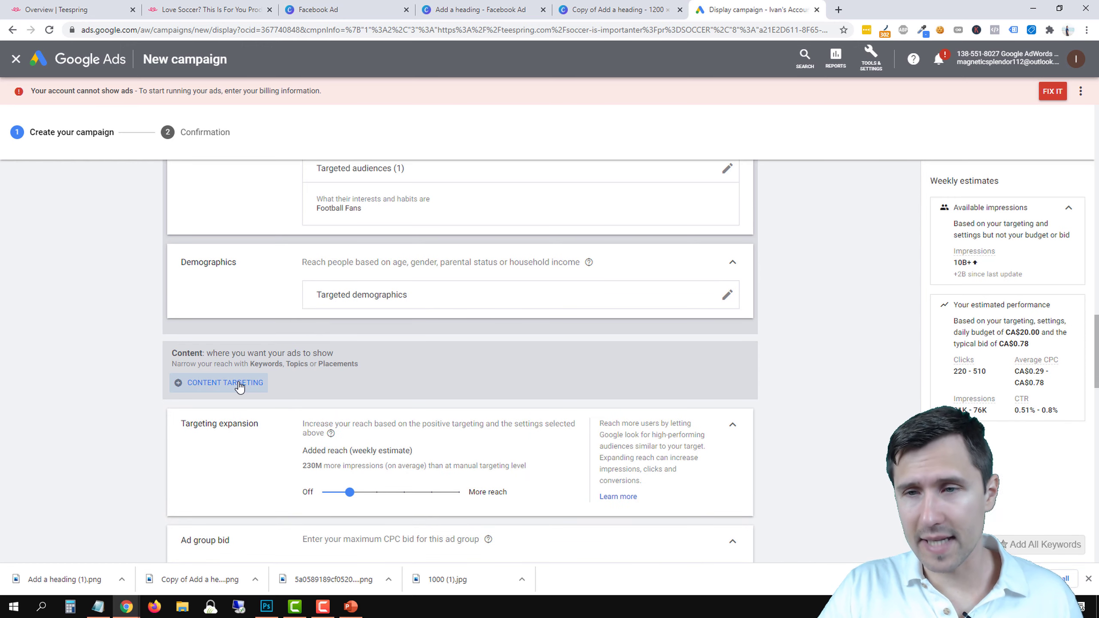
pyautogui.moveTo(958, 264); pyautogui.dragTo(968, 263)
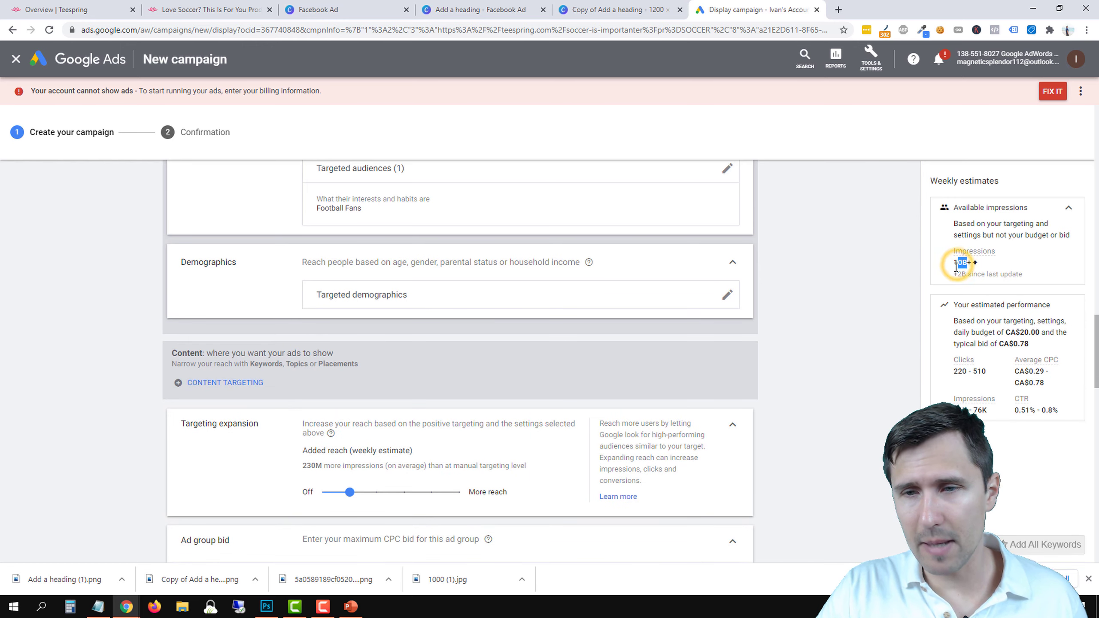
# Add keyword targeting to the ad group's content settings and enter "soccer" as a targeted keyword.
pyautogui.click(221, 382)
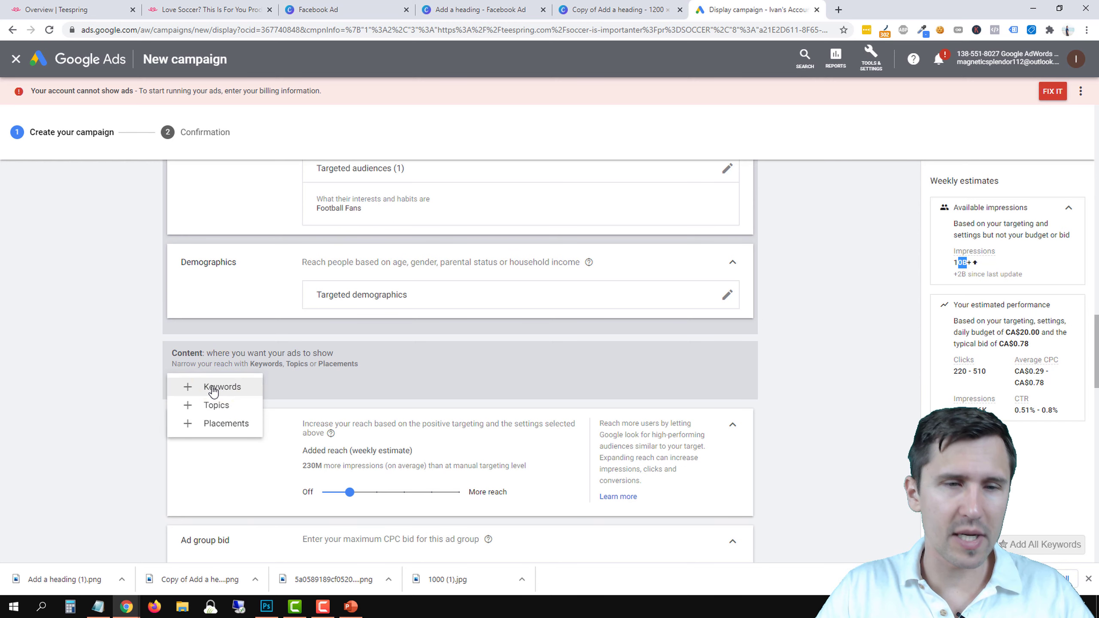
pyautogui.click(217, 387)
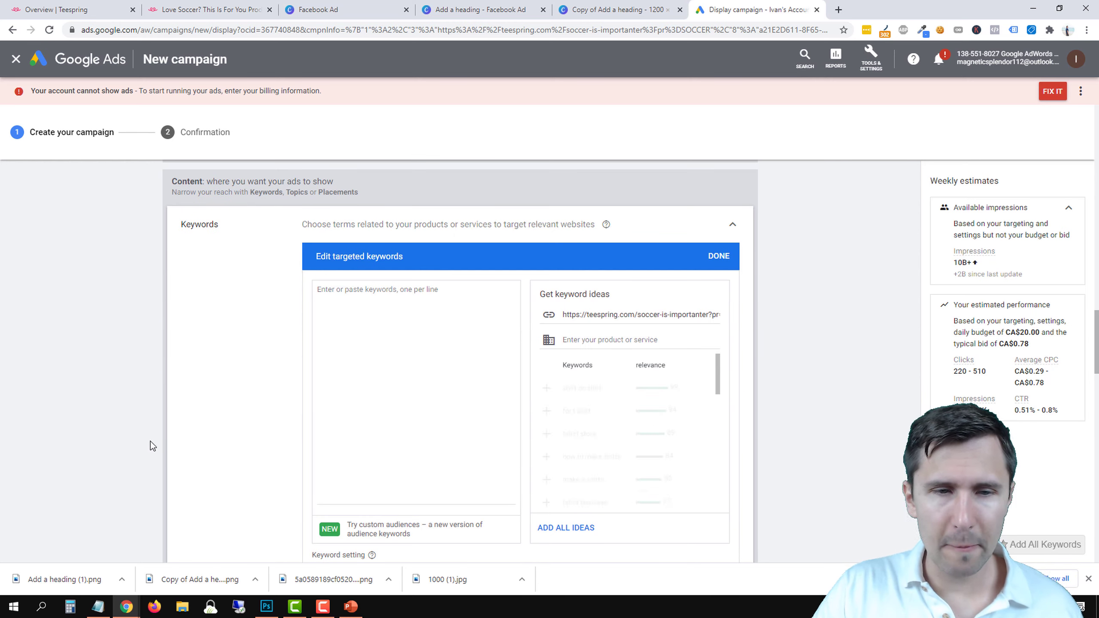
pyautogui.click(416, 335)
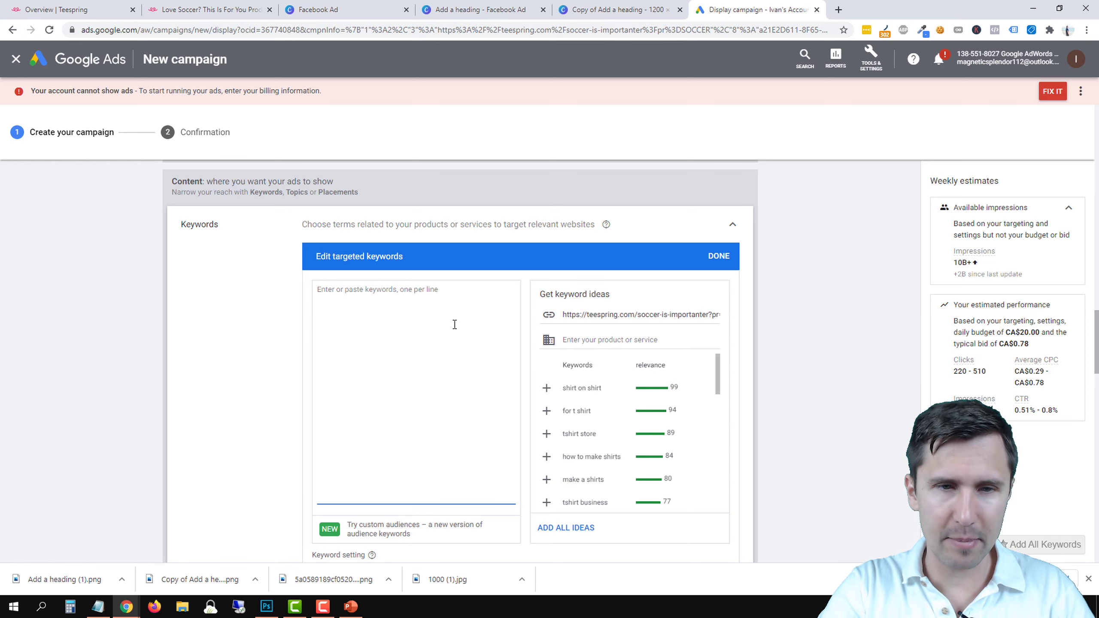
pyautogui.write('soccer')
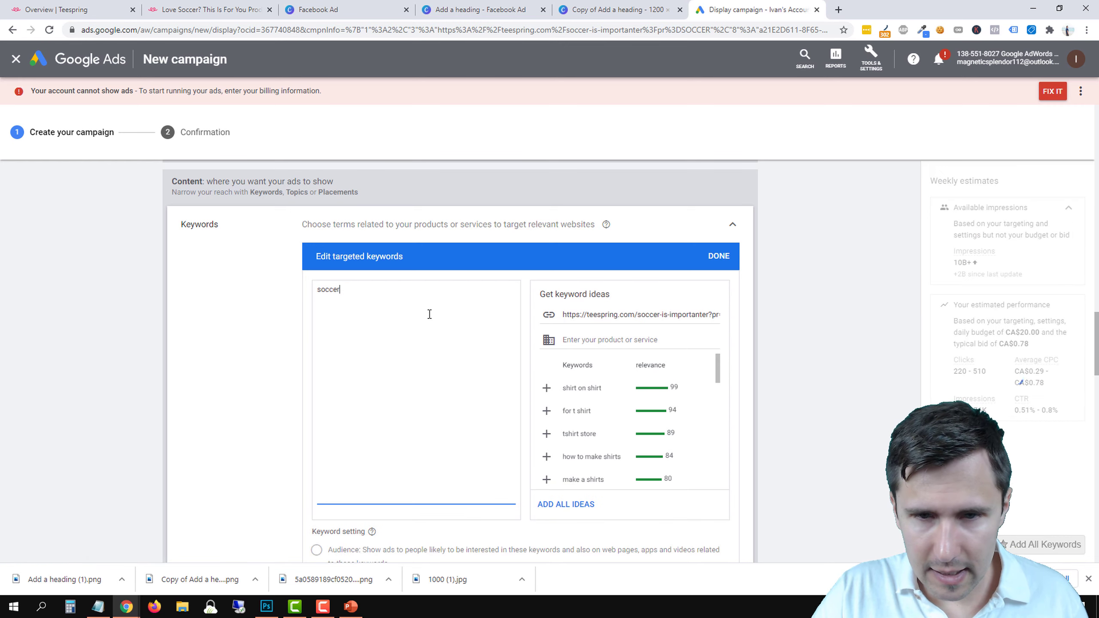
pyautogui.click(430, 314)
# Enter a product or service term to get further ideas for the targeted keywords.
pyautogui.click(618, 341)
pyautogui.write('so')
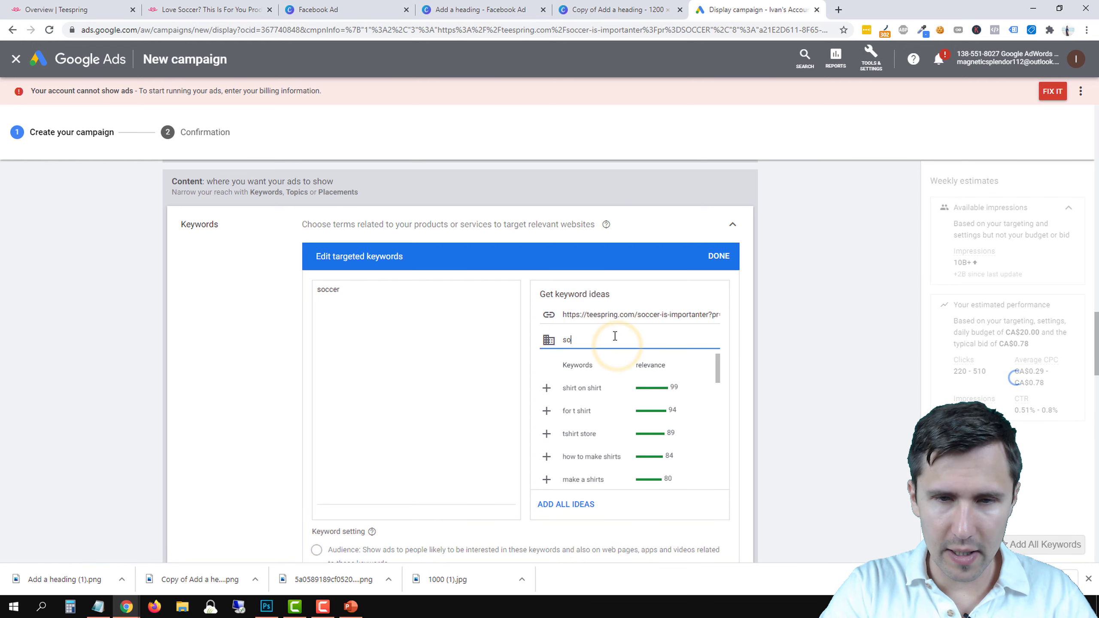
# Get keyword ideas for "soccer", add soccer match, play soccer and us soccer as targeted keywords, and remove the duplicate soccer entry.
pyautogui.write('ccer')
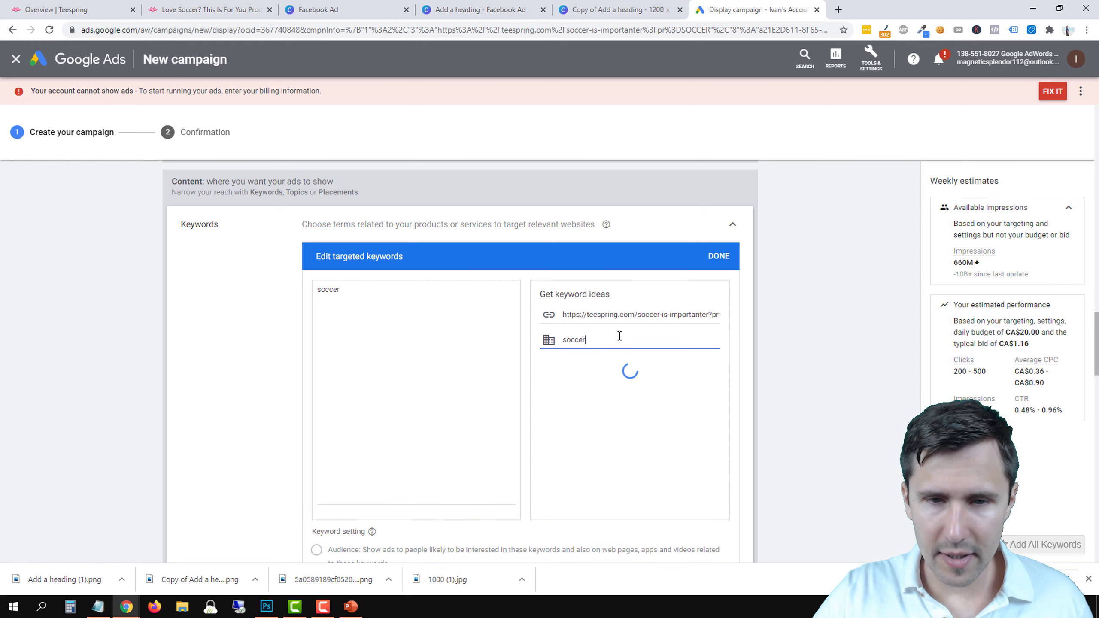
pyautogui.click(637, 388)
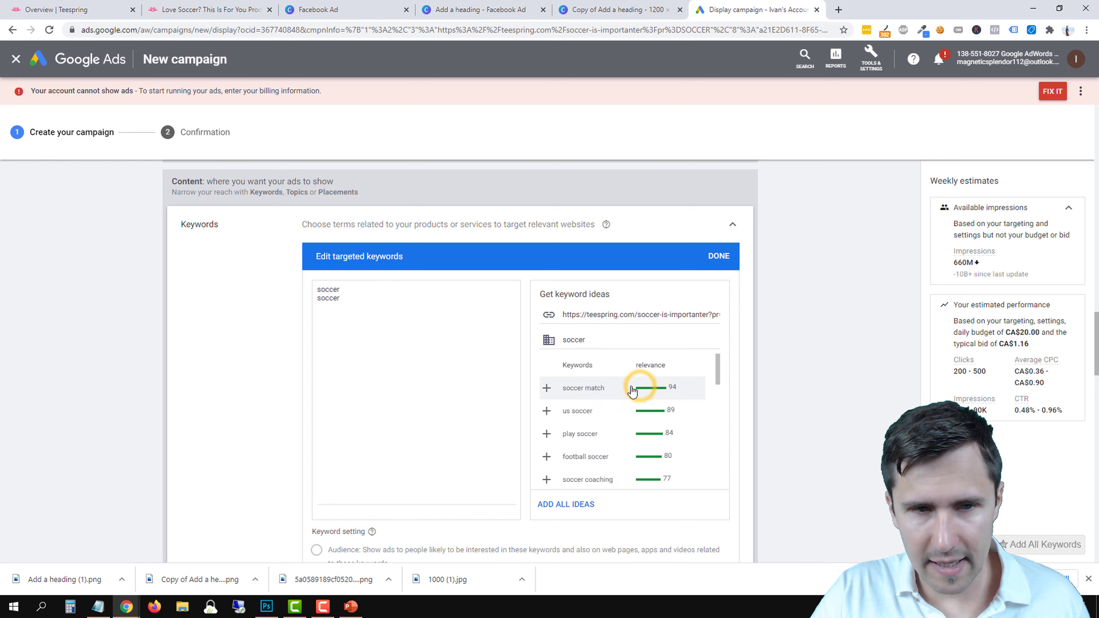
pyautogui.click(614, 388)
pyautogui.click(591, 411)
pyautogui.click(587, 389)
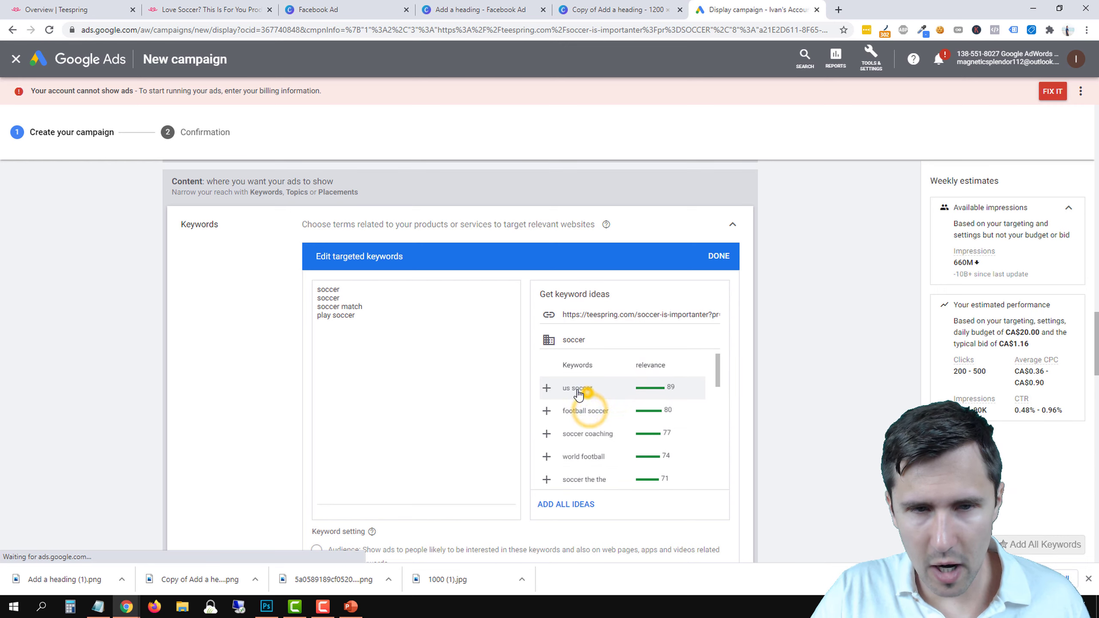
pyautogui.tripleClick(334, 289)
pyautogui.press('BackSpace')
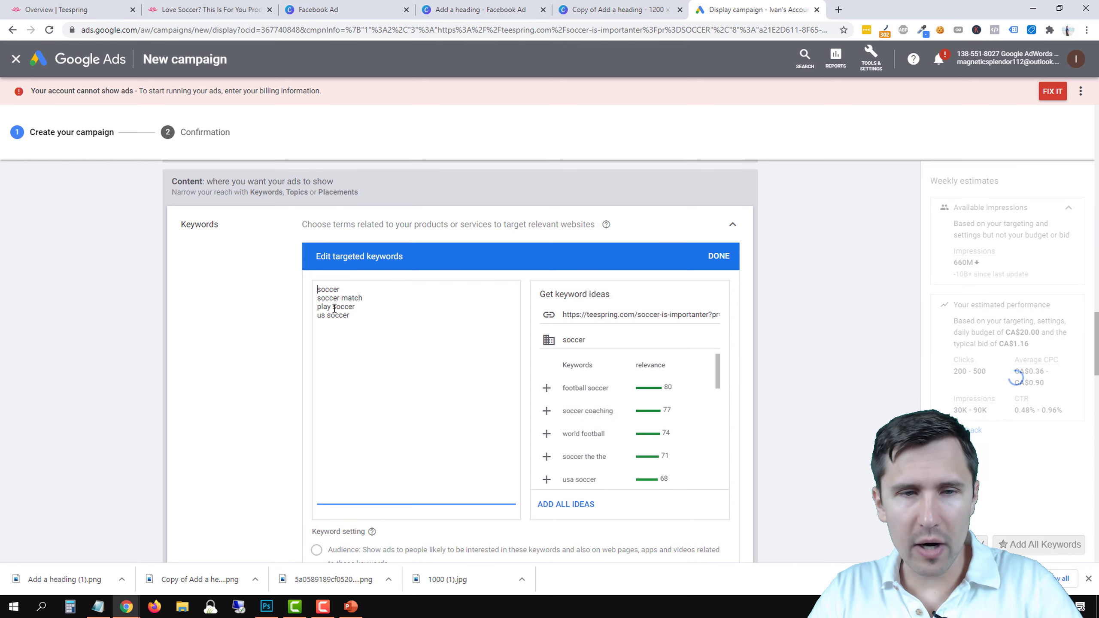
# Set the keyword setting to Content so ads only show on related web pages, apps and videos, and finish editing the targeted keywords.
pyautogui.scroll(-3, 232, 435)
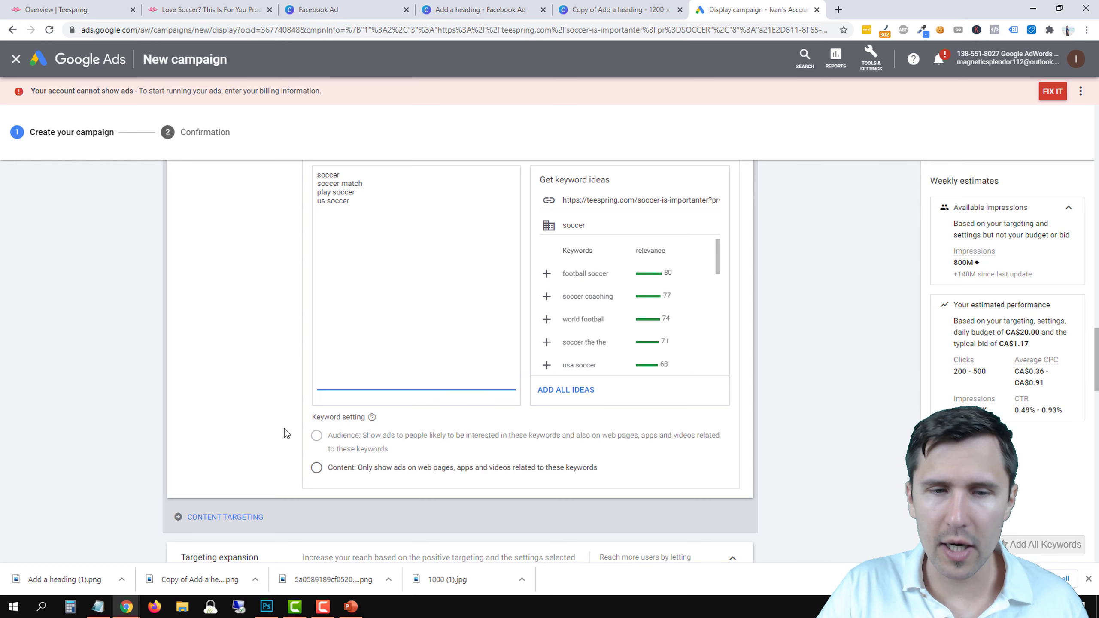
pyautogui.scroll(-1, 298, 435)
pyautogui.click(347, 411)
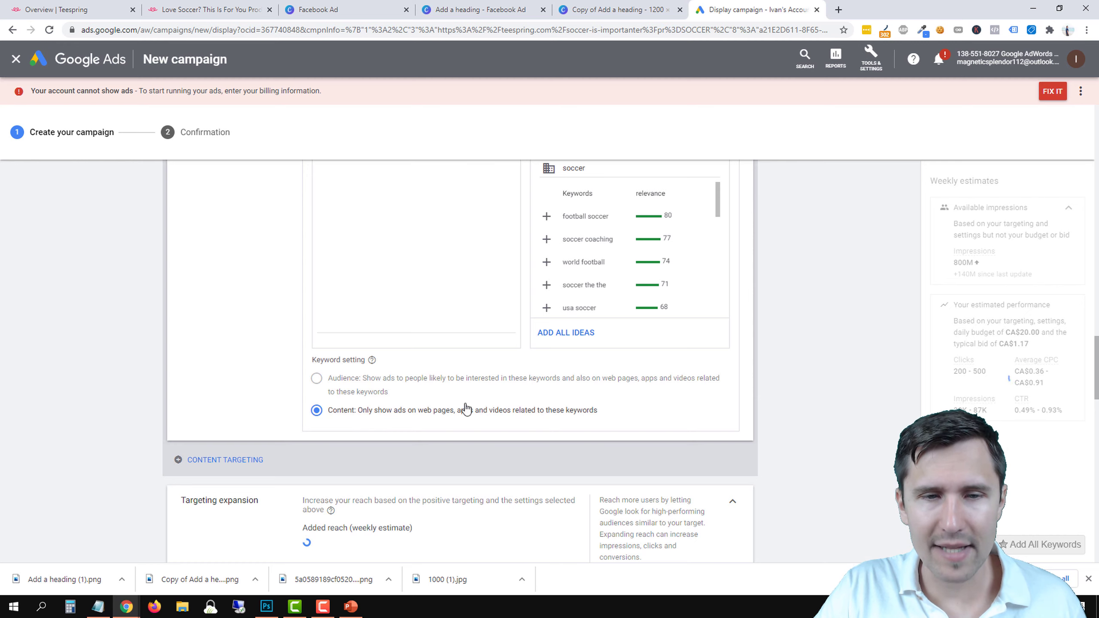
pyautogui.moveTo(449, 381)
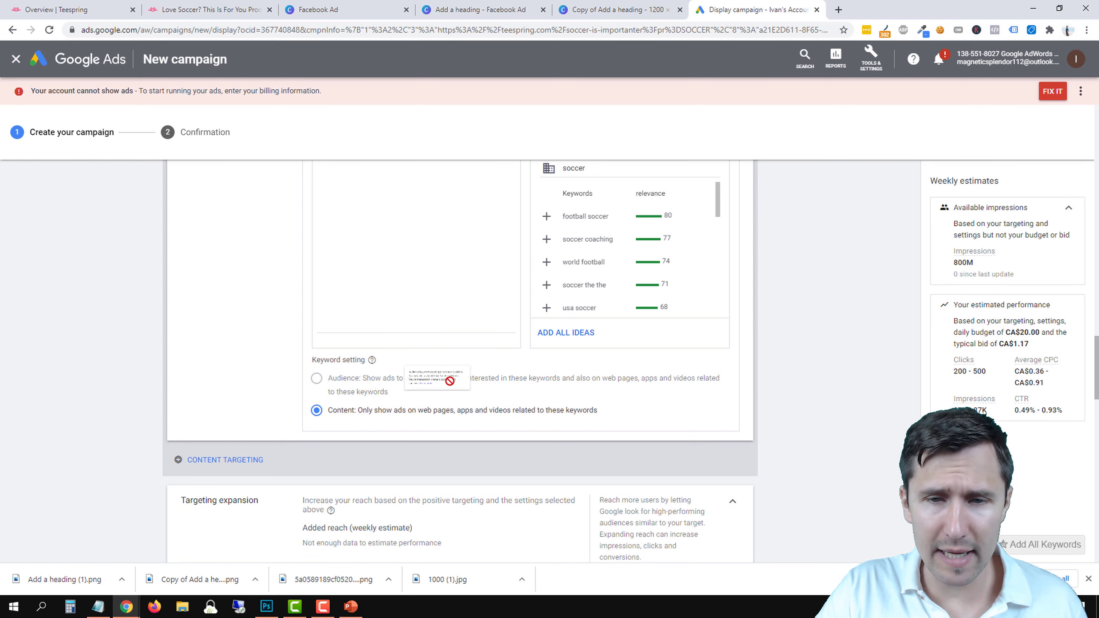
pyautogui.scroll(4, 329, 408)
pyautogui.scroll(4, 330, 408)
pyautogui.scroll(-6, 305, 270)
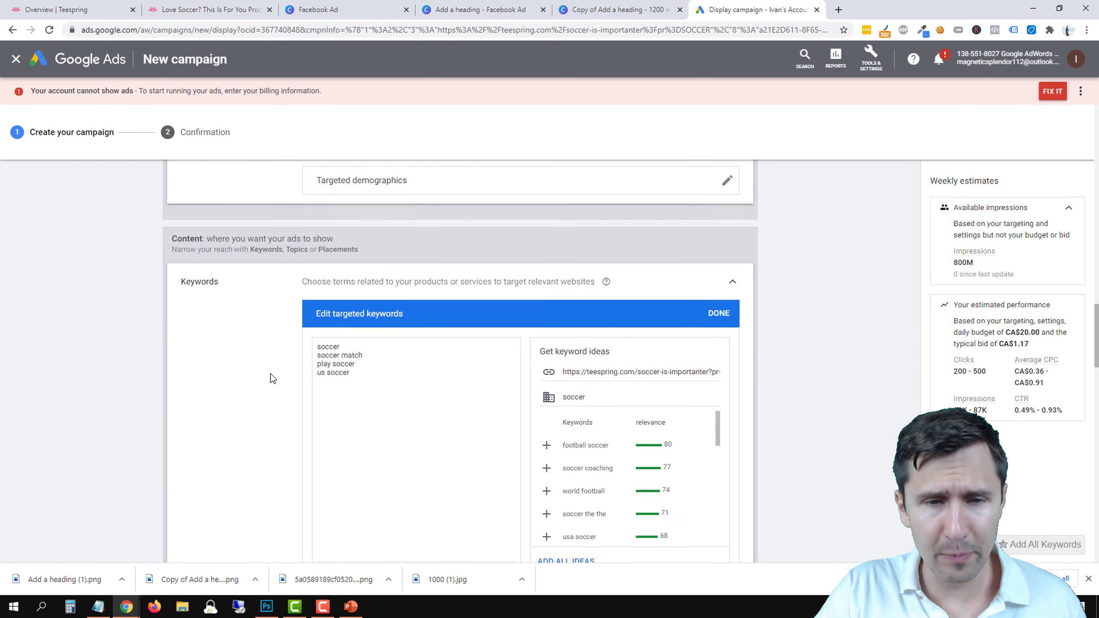
pyautogui.click(332, 467)
pyautogui.moveTo(332, 471); pyautogui.dragTo(584, 471)
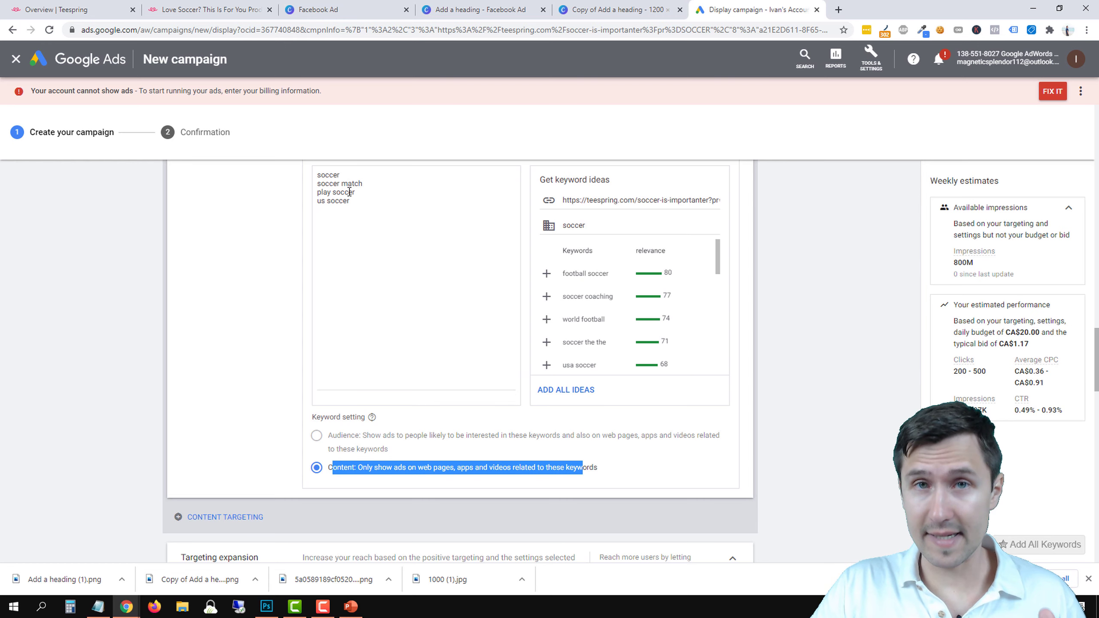
pyautogui.scroll(-3, 199, 312)
pyautogui.scroll(5, 195, 323)
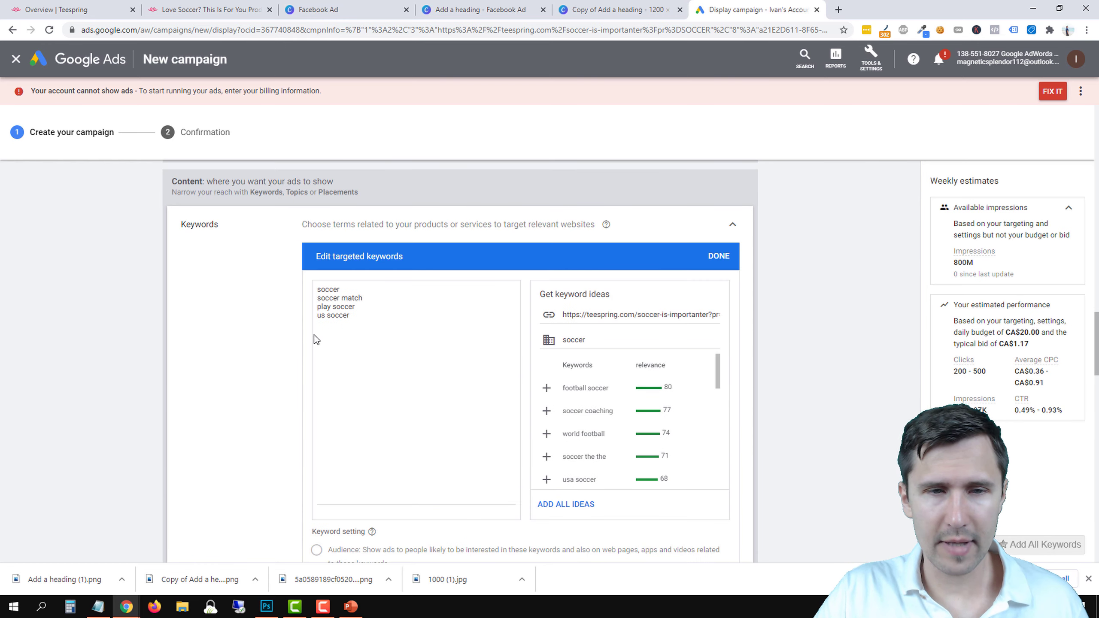
pyautogui.click(719, 256)
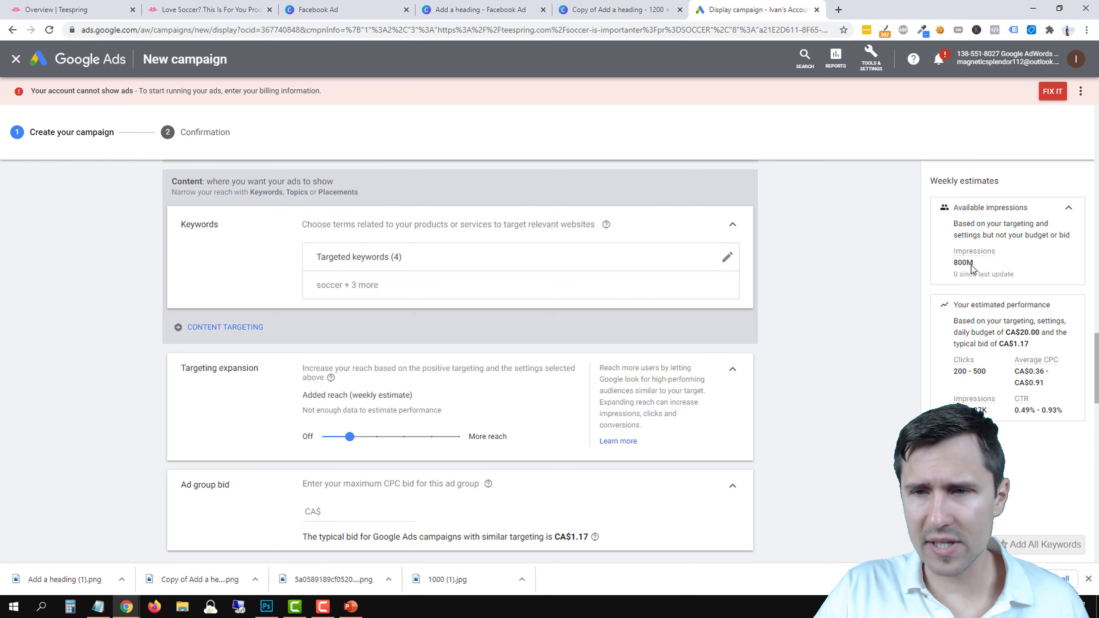
# Check the available weekly impressions and add Topics as a further content targeting method.
pyautogui.moveTo(974, 263); pyautogui.dragTo(953, 262)
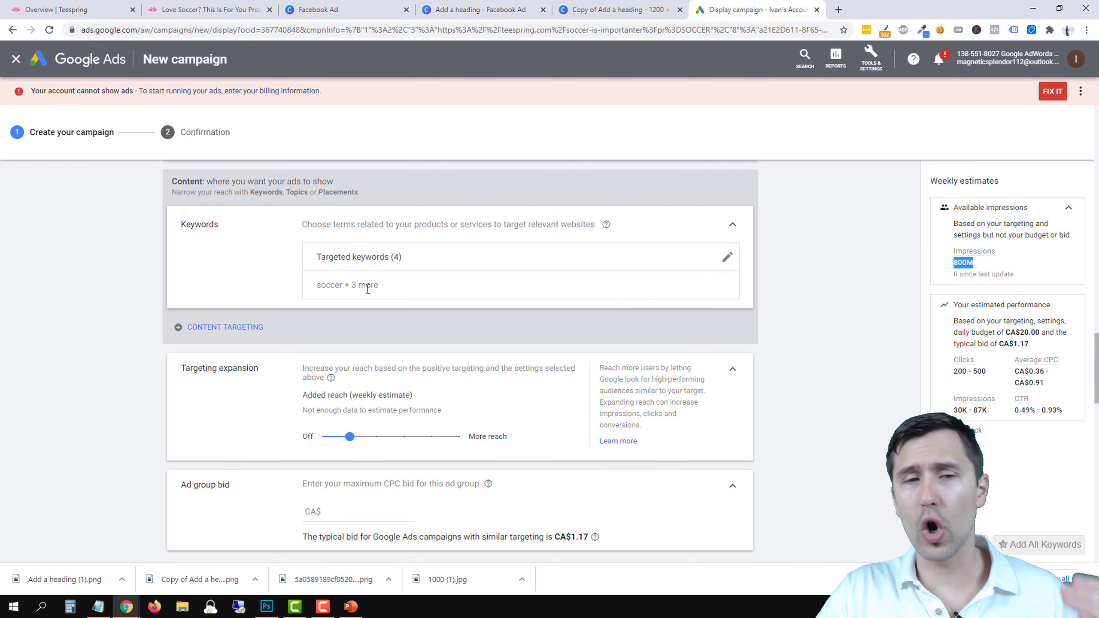
pyautogui.scroll(5, 414, 305)
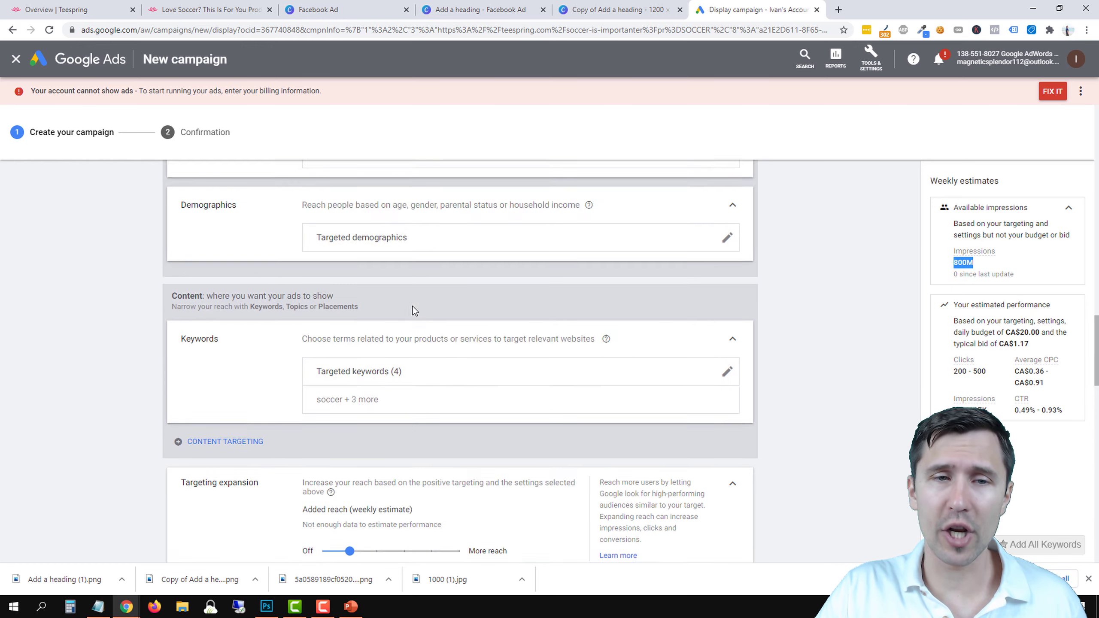
pyautogui.scroll(-4, 488, 327)
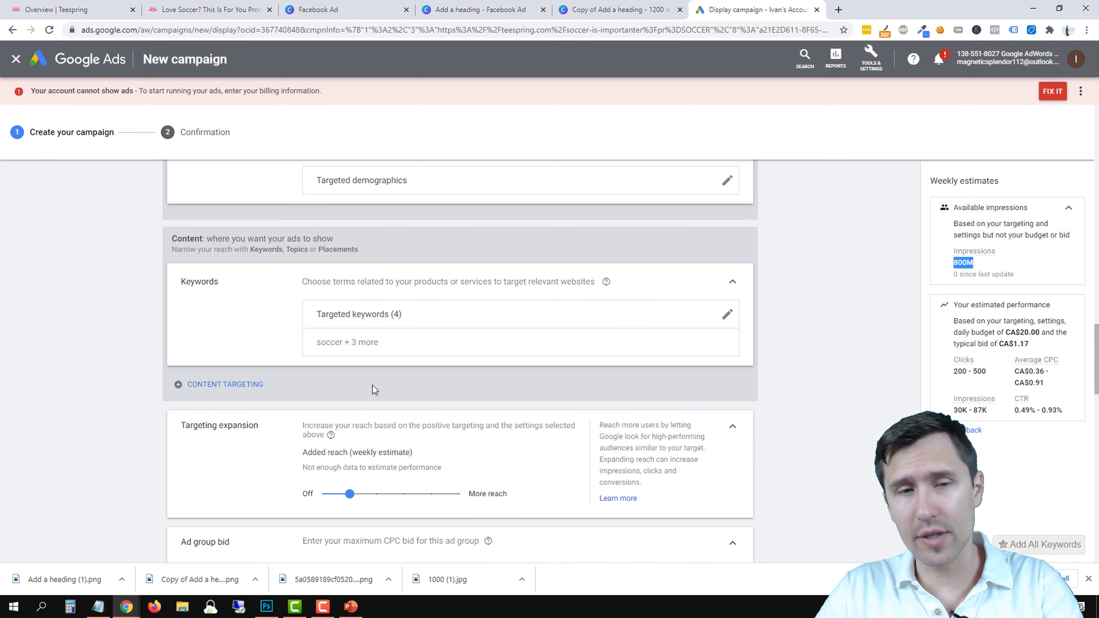
pyautogui.click(221, 385)
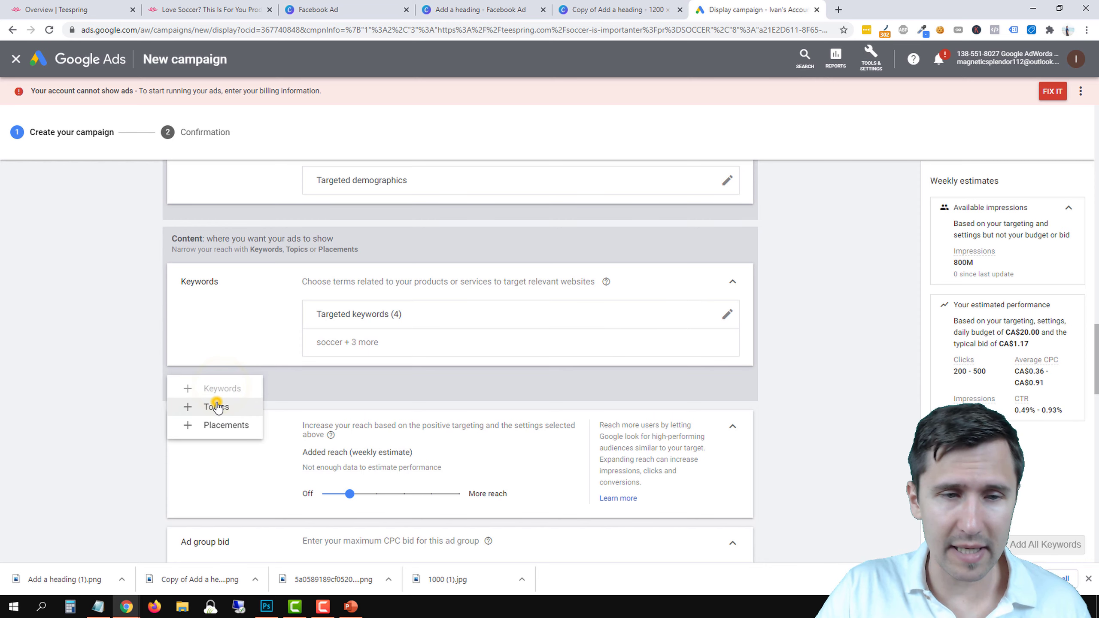
pyautogui.click(216, 404)
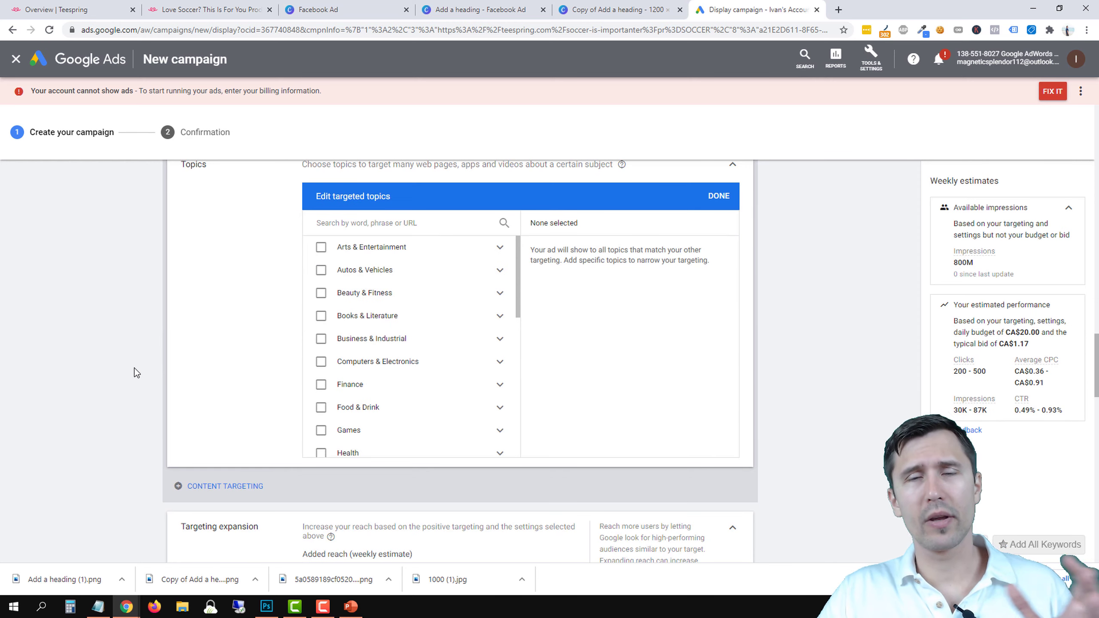
pyautogui.scroll(1, 136, 373)
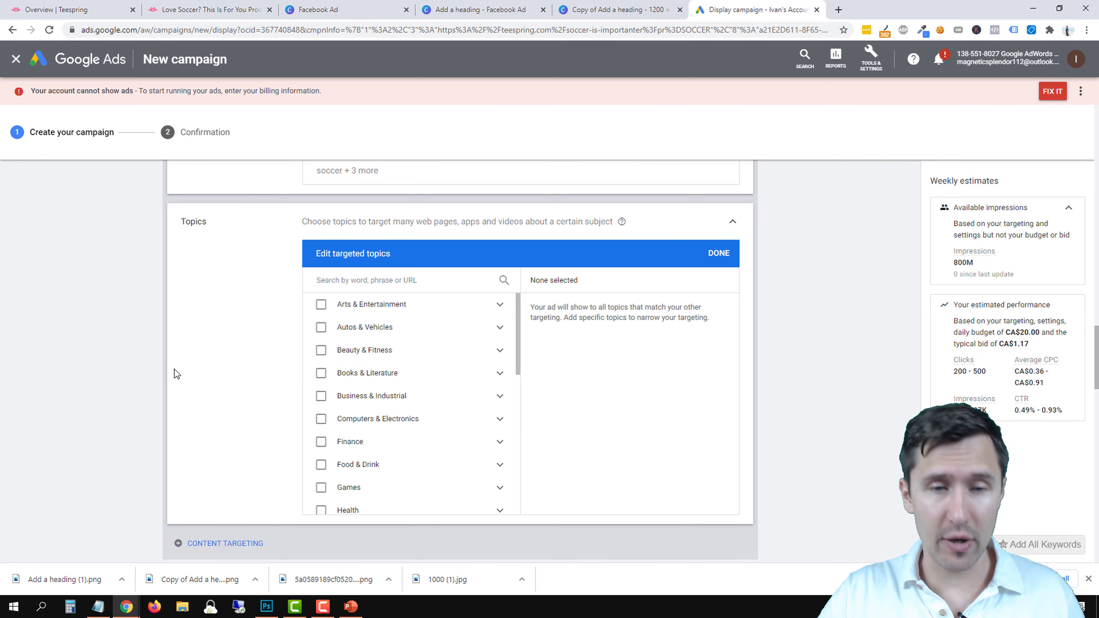
# Select Football under Sports > Team Sports as a targeted topic.
pyautogui.scroll(-3, 404, 417)
pyautogui.scroll(-4, 436, 435)
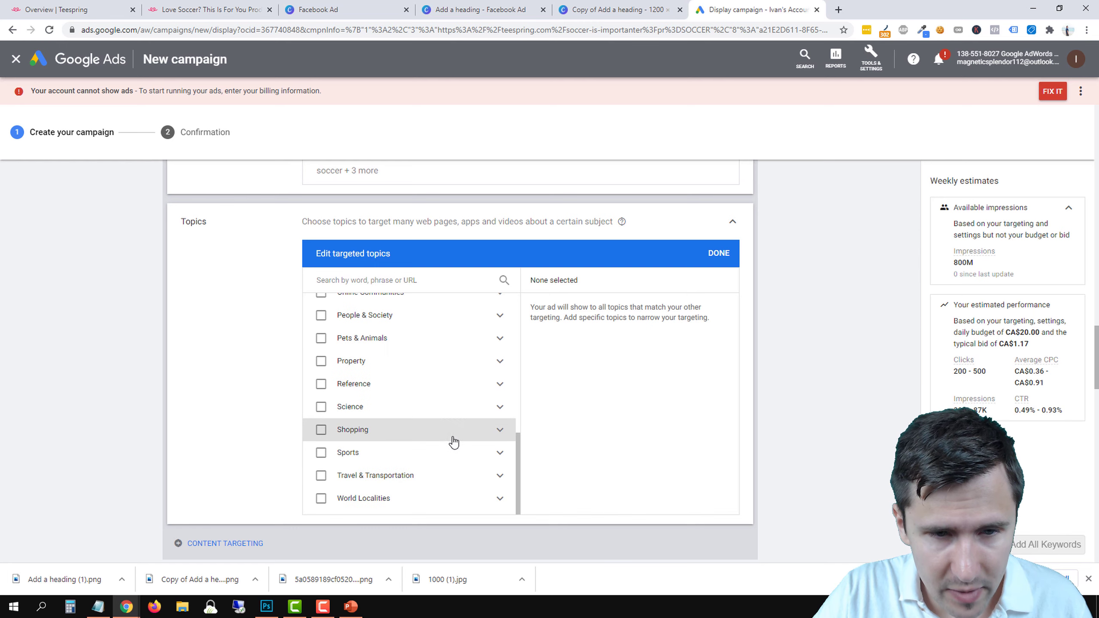
pyautogui.click(499, 453)
pyautogui.scroll(-2, 449, 445)
pyautogui.scroll(-2, 448, 445)
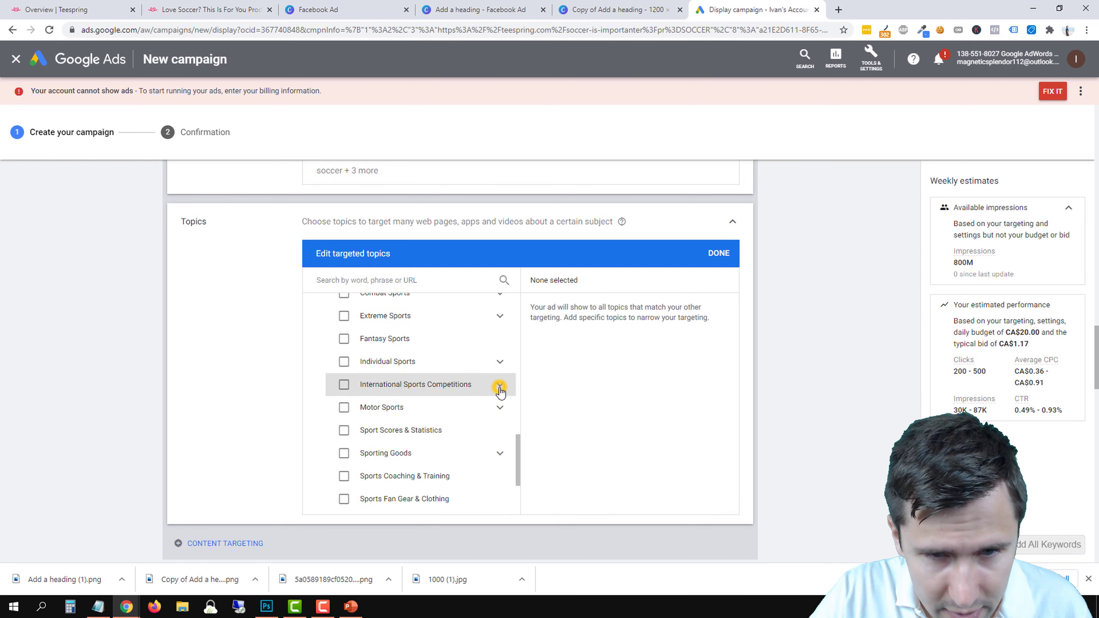
pyautogui.click(499, 385)
pyautogui.scroll(-1, 479, 412)
pyautogui.scroll(-1, 476, 437)
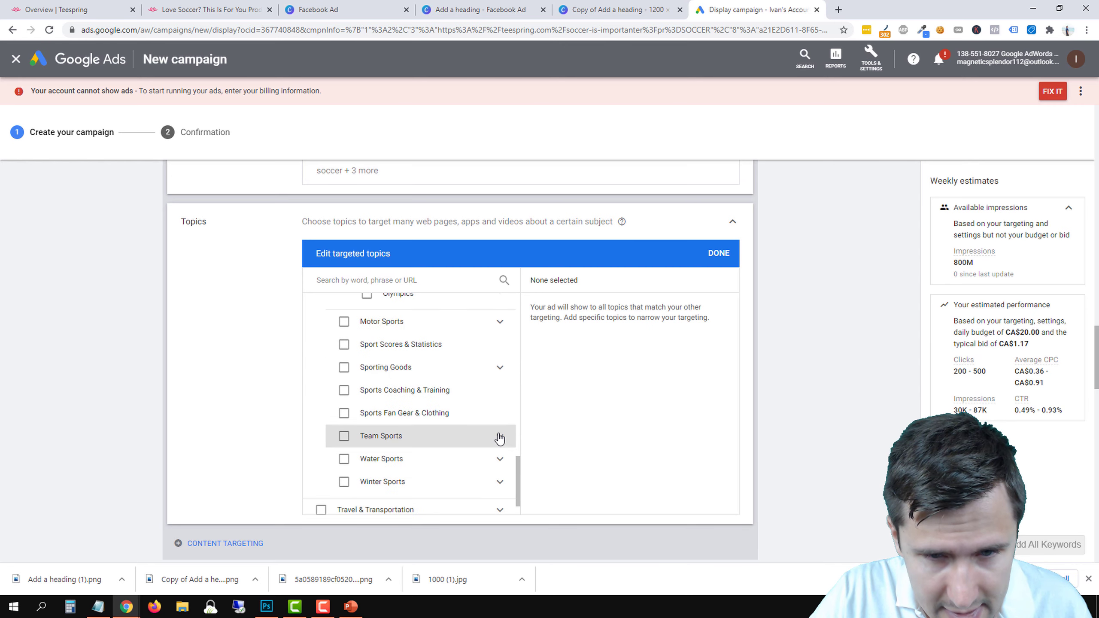
pyautogui.click(499, 435)
pyautogui.scroll(-3, 477, 442)
pyautogui.scroll(-1, 442, 446)
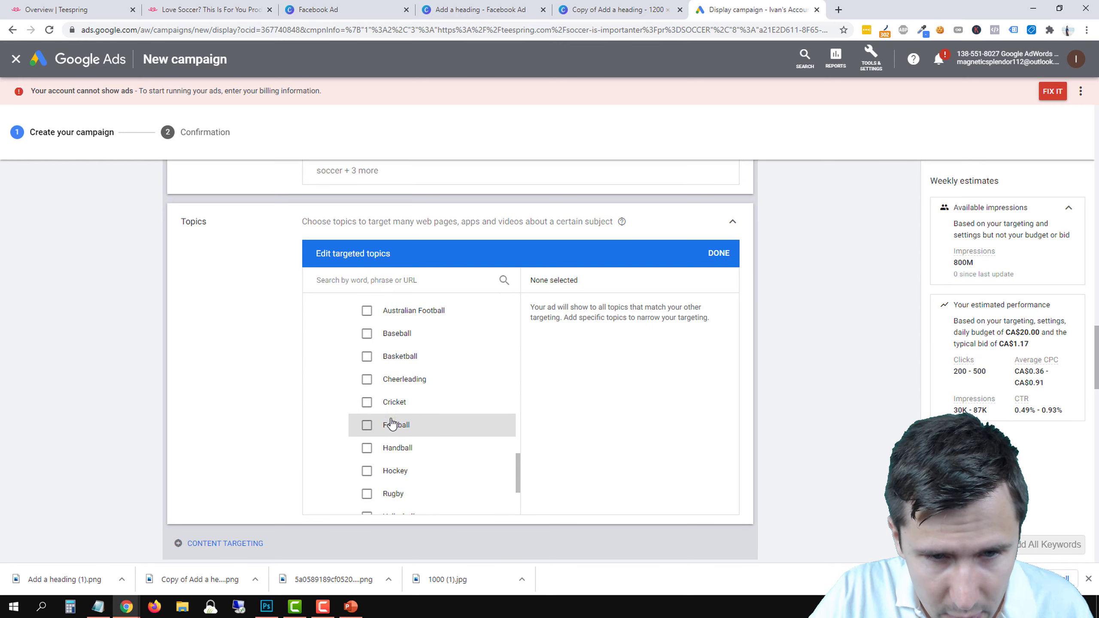
pyautogui.click(392, 424)
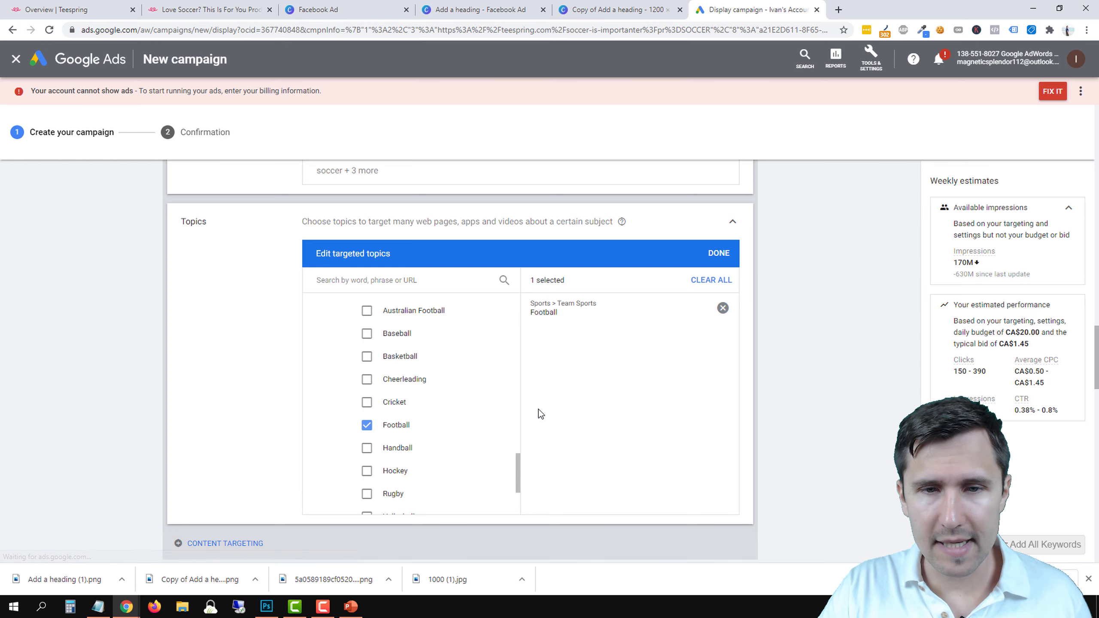
# Review the available impressions estimate together with the audience, demographics, keyword and topic targeting, and look over the other topic categories.
pyautogui.scroll(1, 538, 409)
pyautogui.scroll(5, 393, 389)
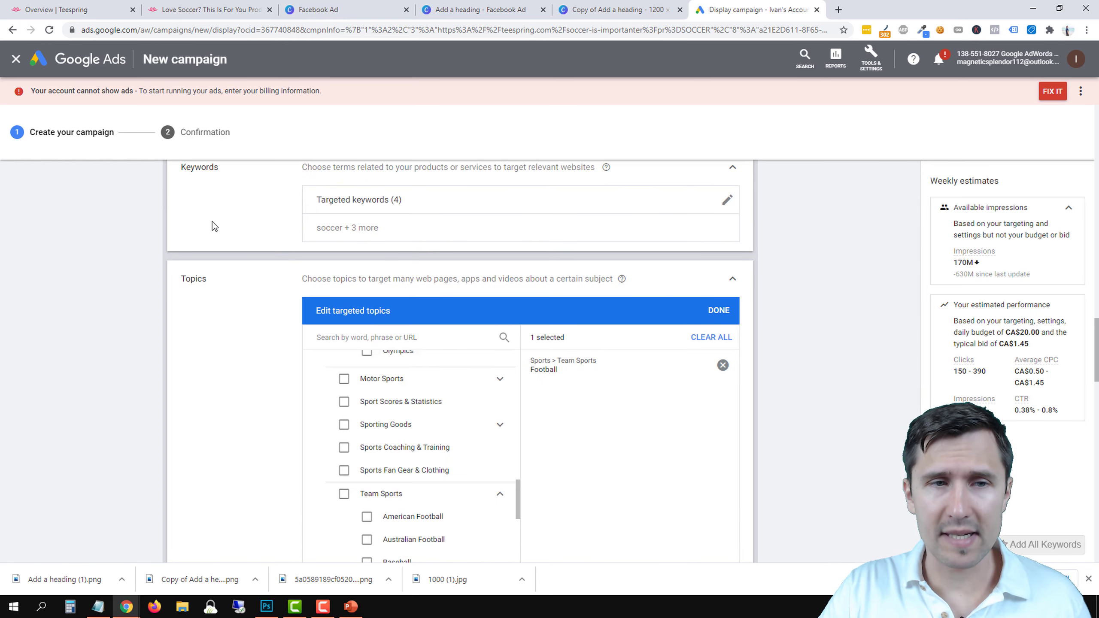
pyautogui.scroll(2, 211, 223)
pyautogui.moveTo(995, 269); pyautogui.dragTo(949, 264)
pyautogui.scroll(-1, 374, 330)
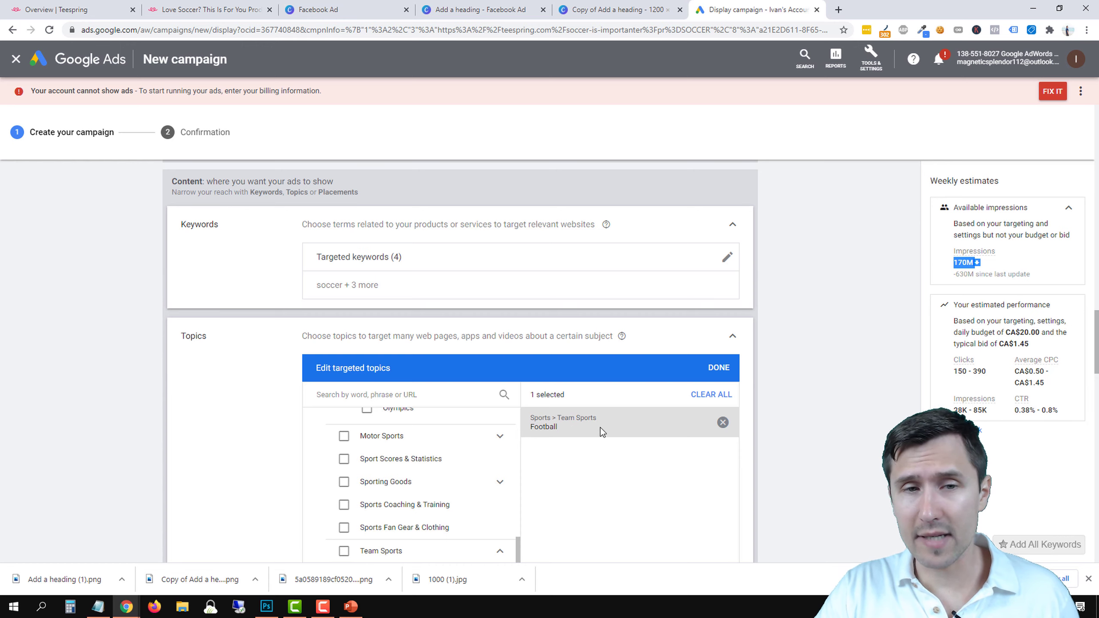
pyautogui.scroll(5, 370, 439)
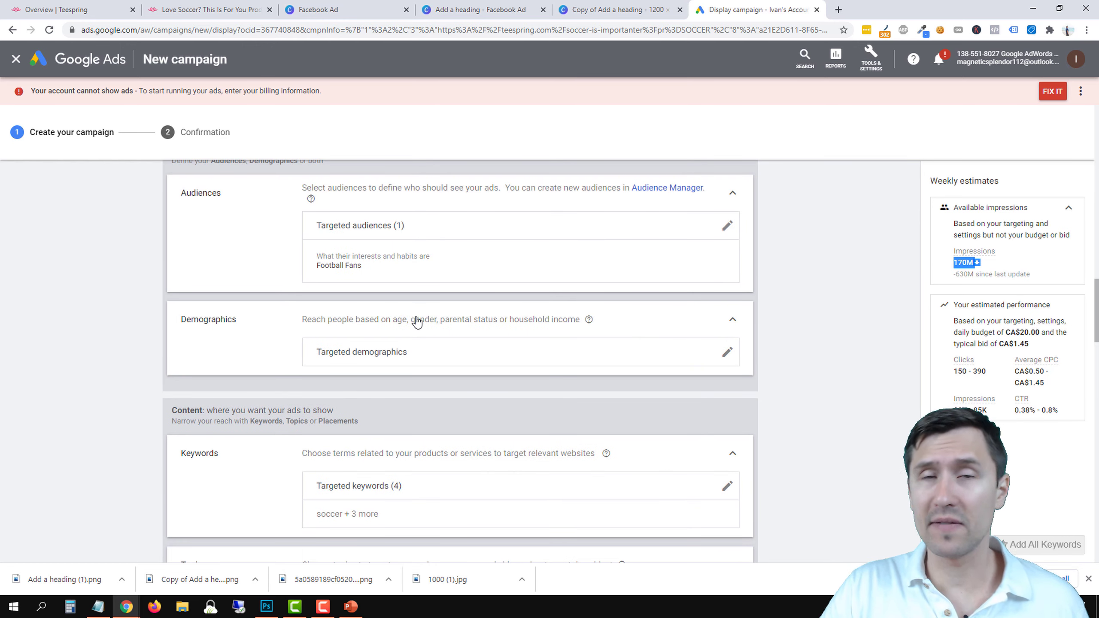
pyautogui.scroll(-3, 390, 291)
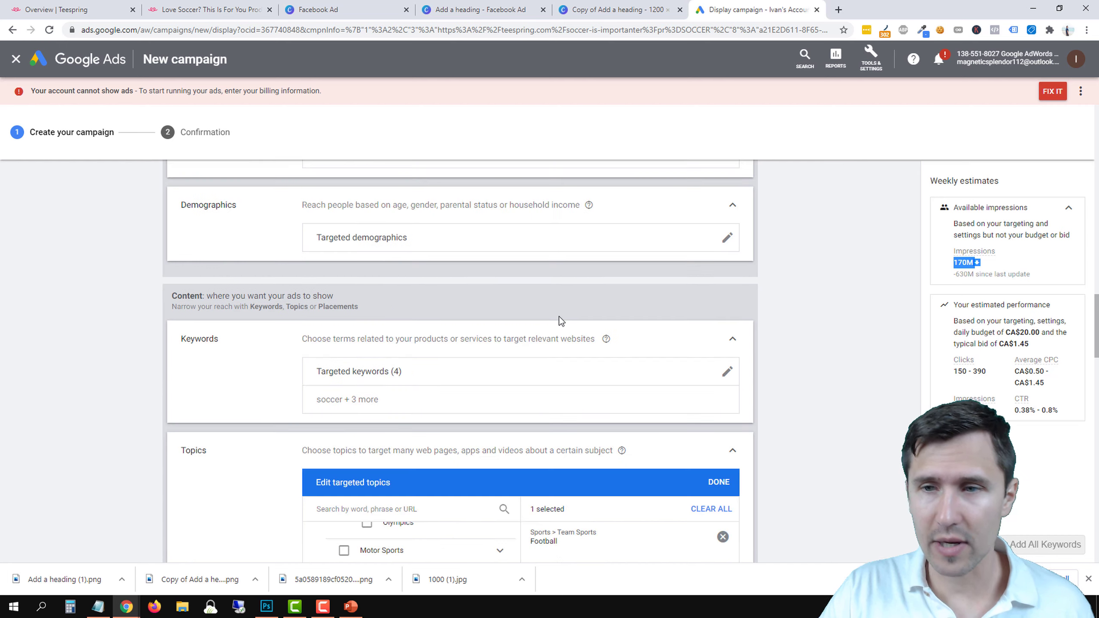
pyautogui.click(979, 262)
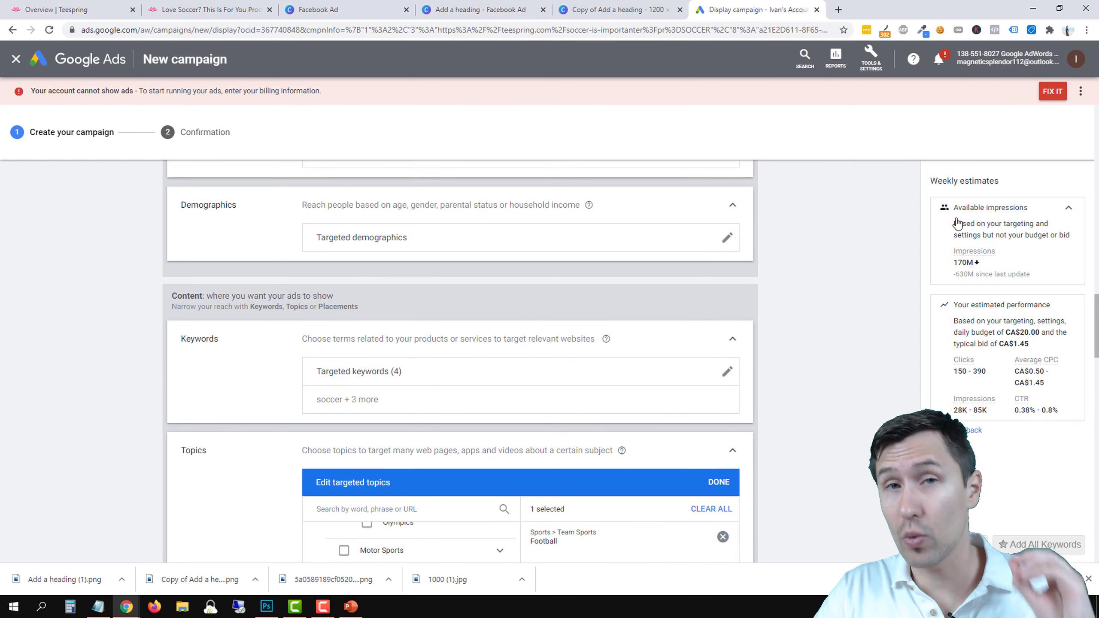
pyautogui.scroll(-5, 754, 398)
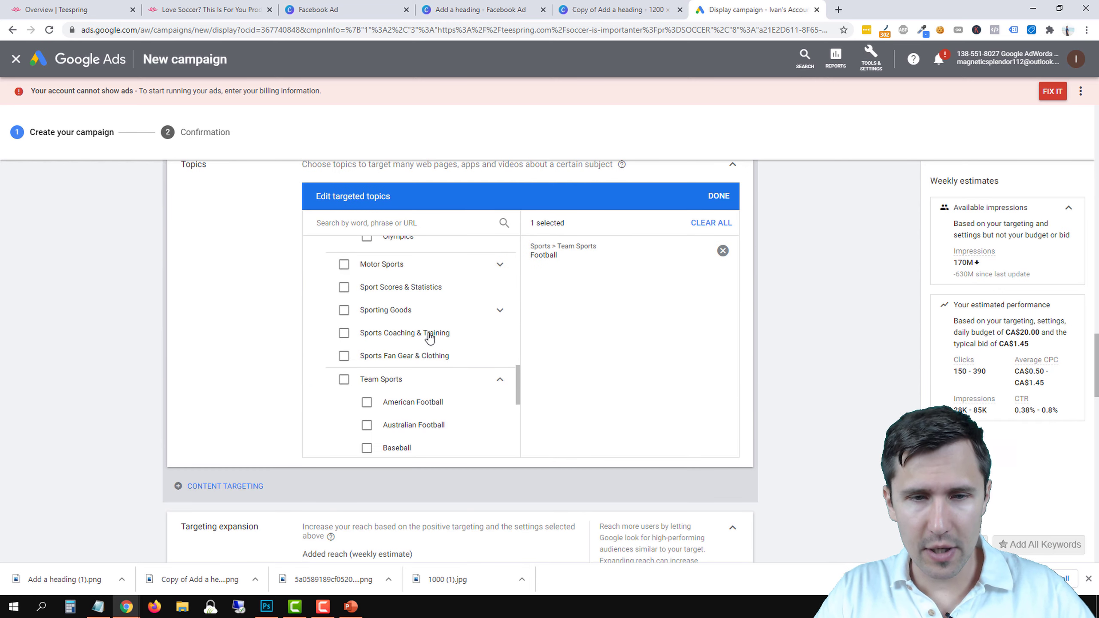
pyautogui.scroll(10, 405, 370)
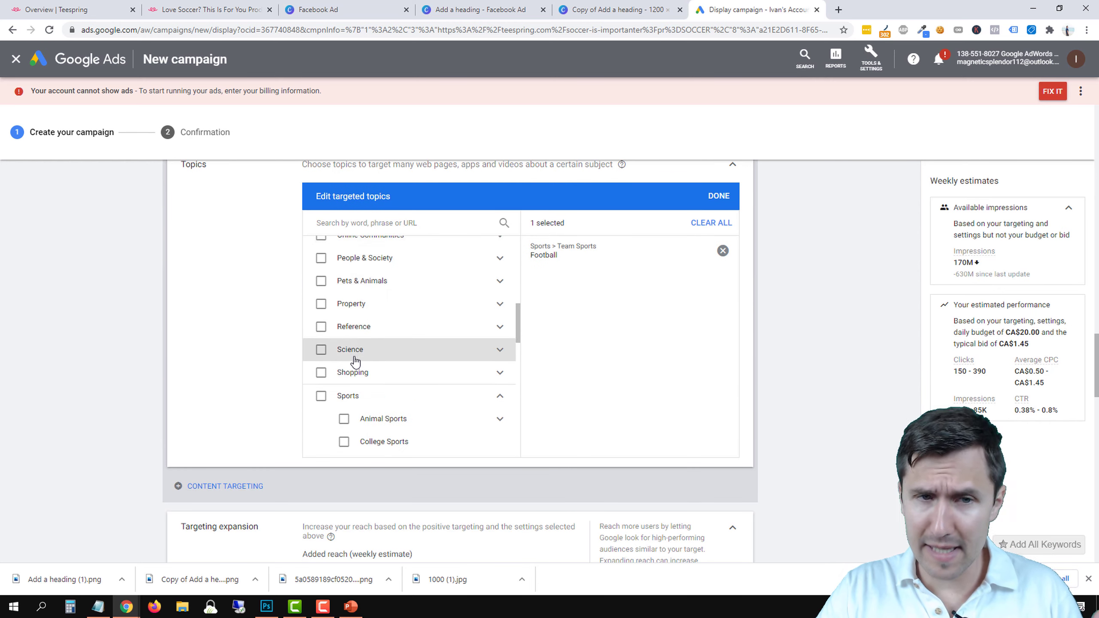
pyautogui.scroll(3, 380, 356)
pyautogui.scroll(3, 184, 326)
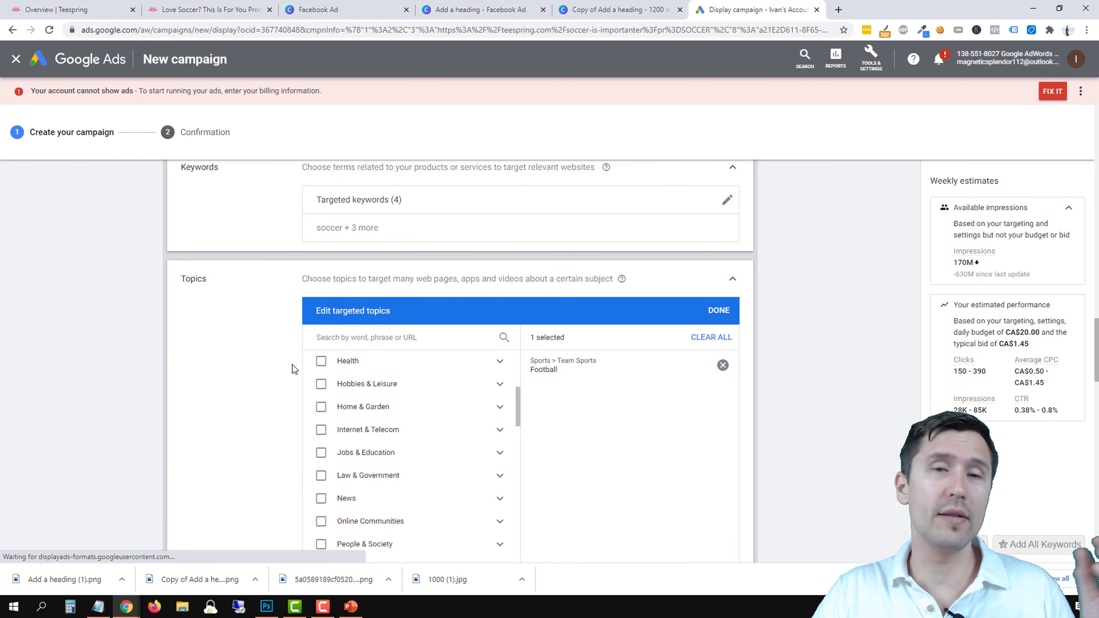
pyautogui.scroll(3, 294, 366)
pyautogui.scroll(-3, 278, 390)
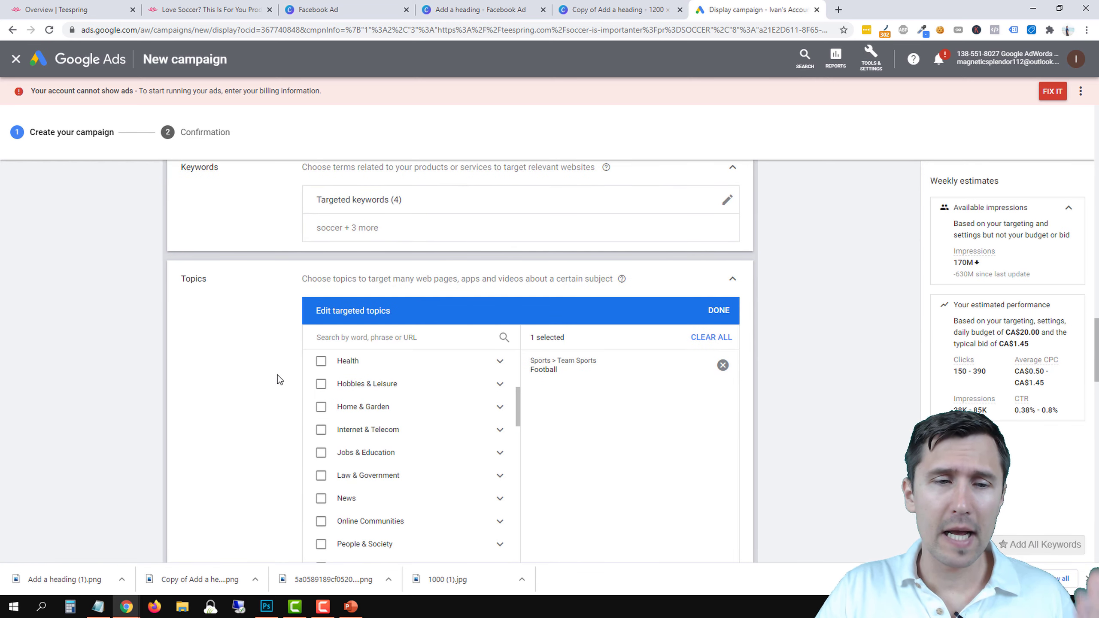
# Add Placements as a content targeting method and open its Websites category.
pyautogui.scroll(-1, 280, 380)
pyautogui.scroll(-2, 242, 400)
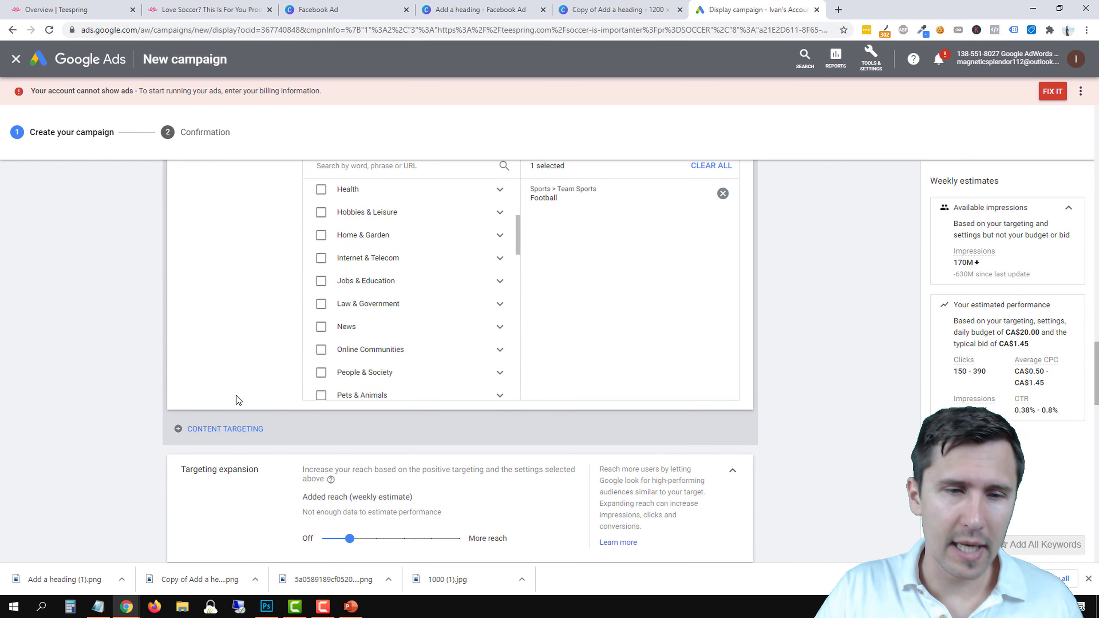
pyautogui.click(228, 426)
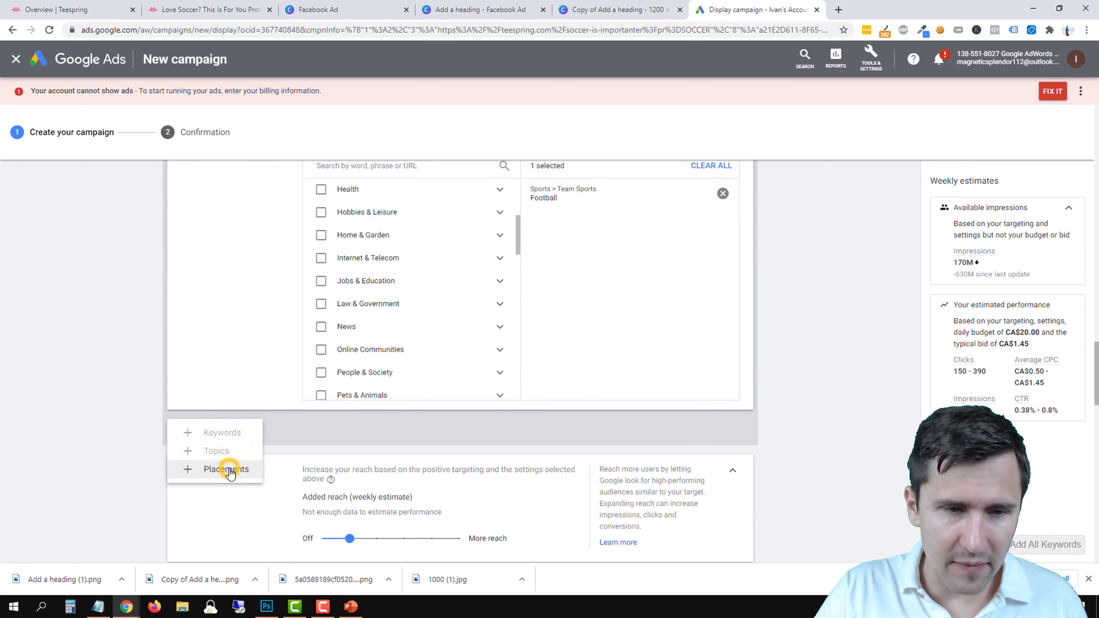
pyautogui.click(227, 470)
pyautogui.scroll(-3, 206, 411)
pyautogui.scroll(-1, 206, 411)
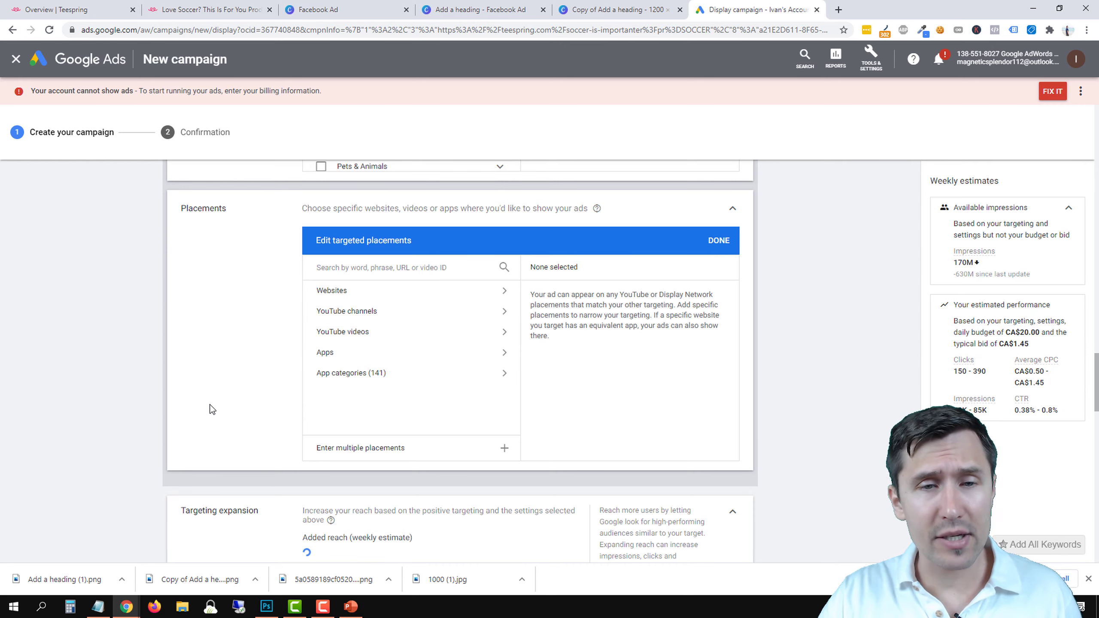
pyautogui.click(344, 290)
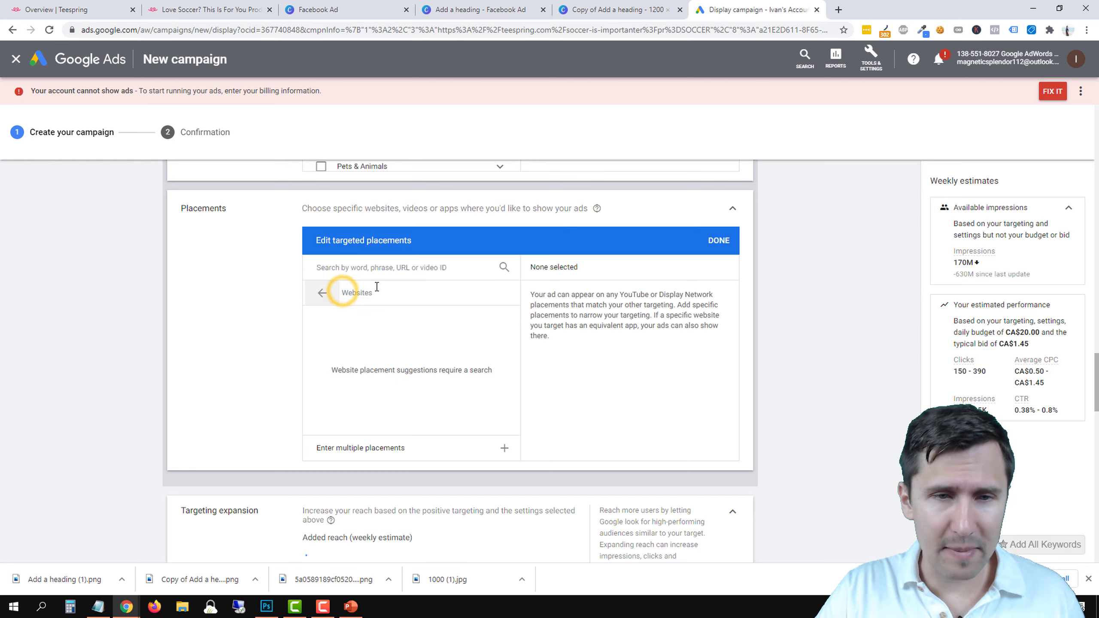
# Search the website placements for soccer.com and for the broader word soccer, and look through the suggested sites.
pyautogui.click(373, 266)
pyautogui.write('so')
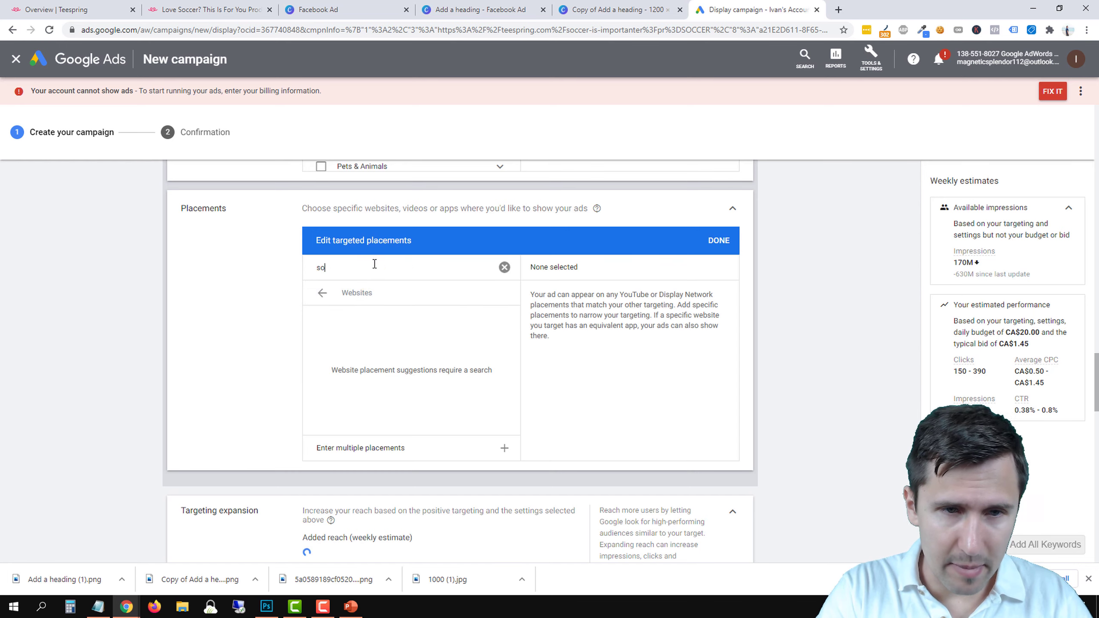
pyautogui.write('ccer.com')
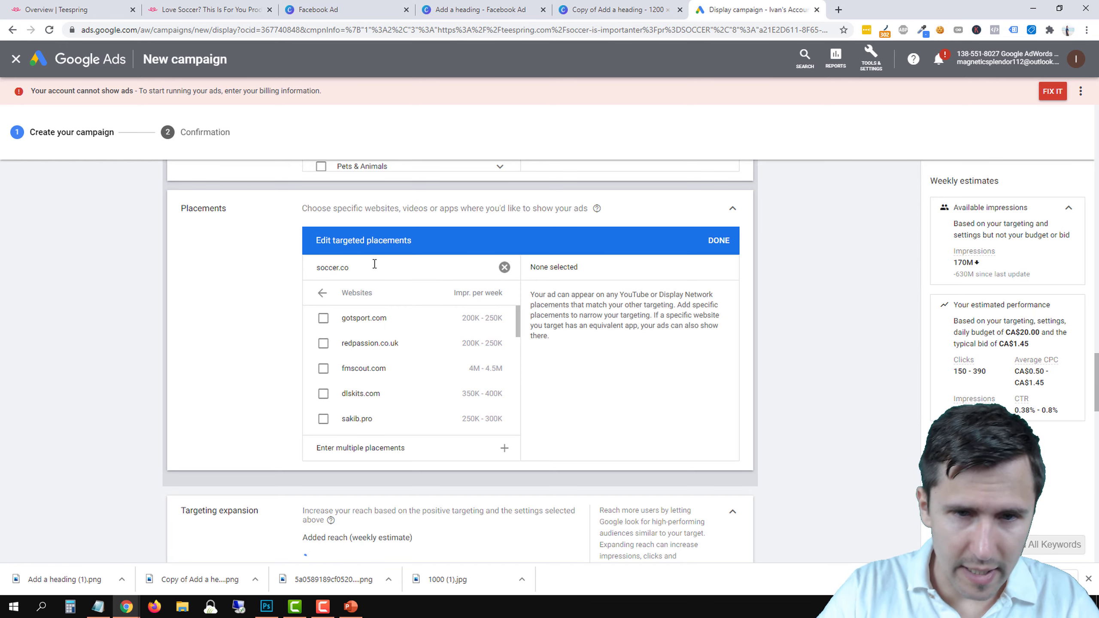
pyautogui.click(374, 265)
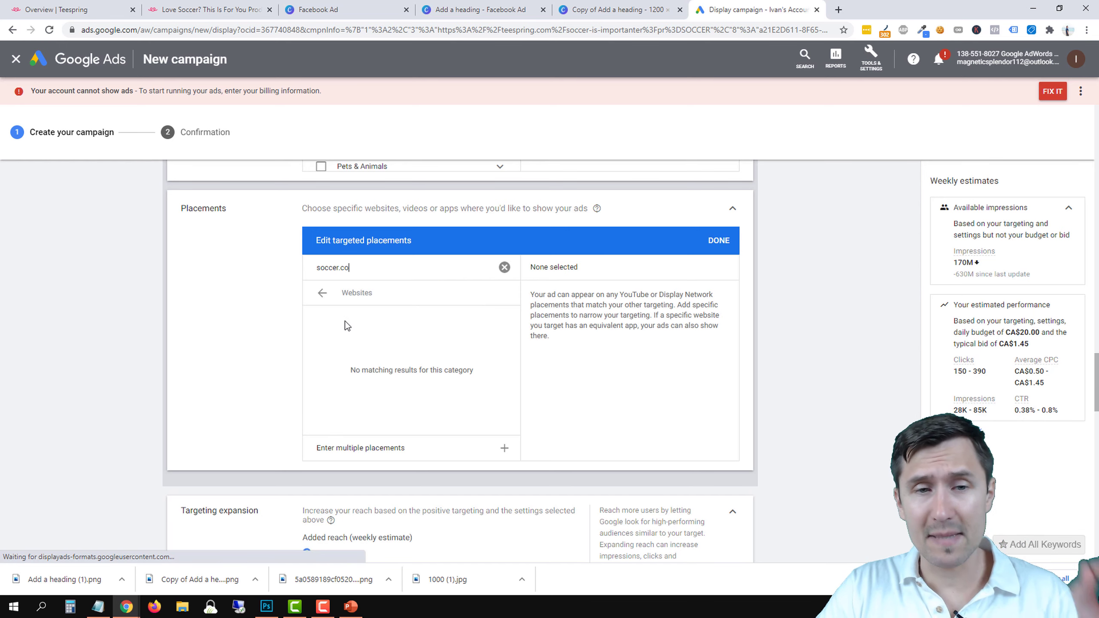
pyautogui.click(351, 275)
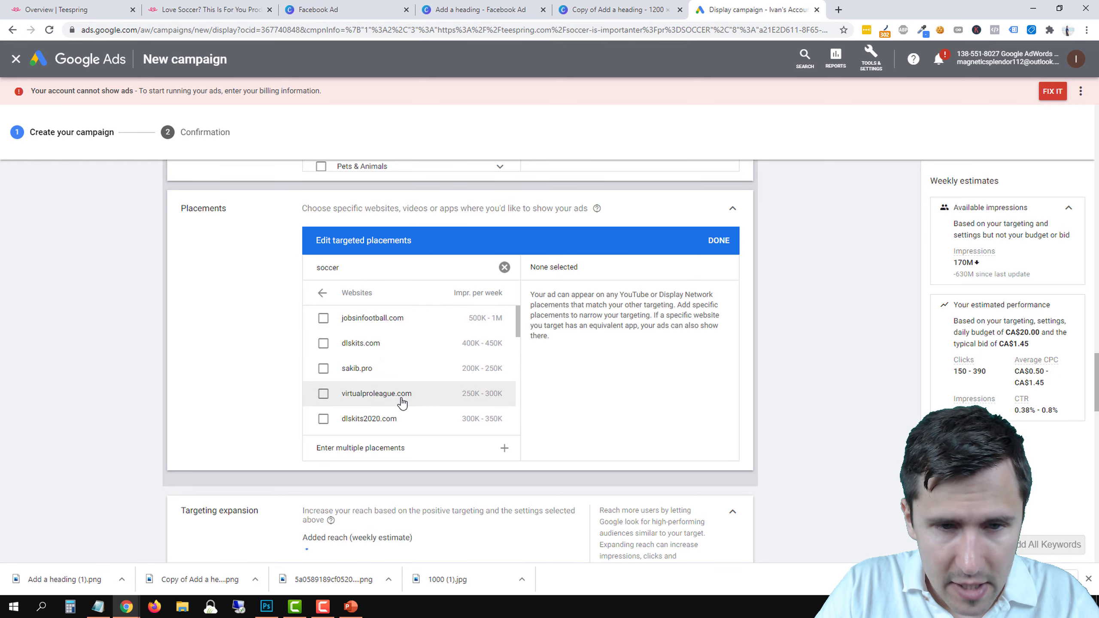
pyautogui.scroll(-3, 401, 398)
pyautogui.scroll(-1, 404, 395)
pyautogui.scroll(1, 381, 381)
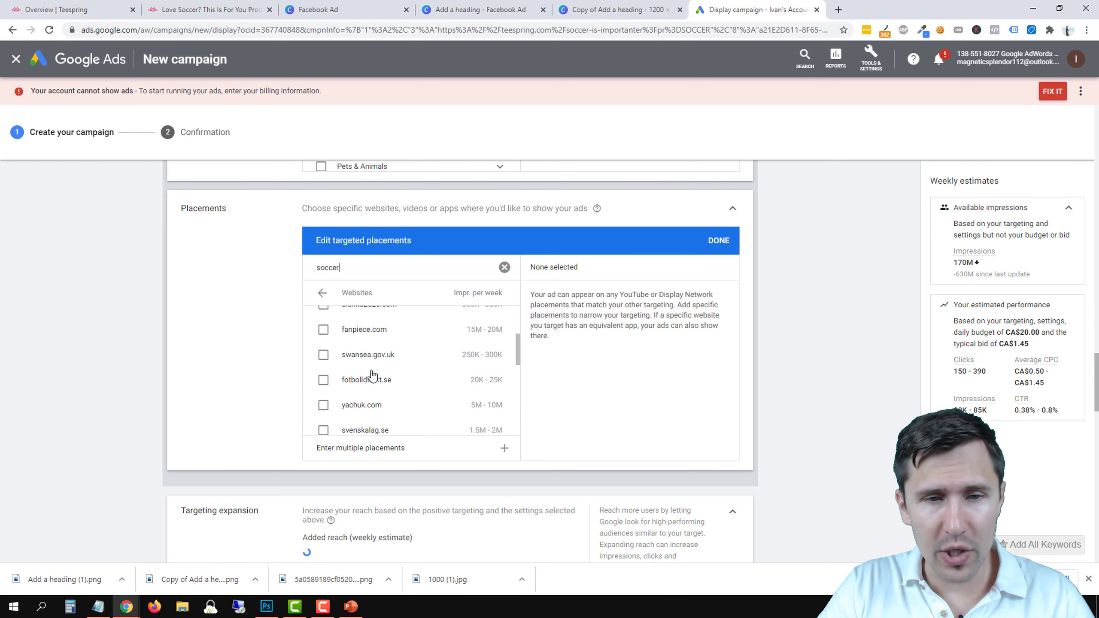
pyautogui.scroll(4, 449, 412)
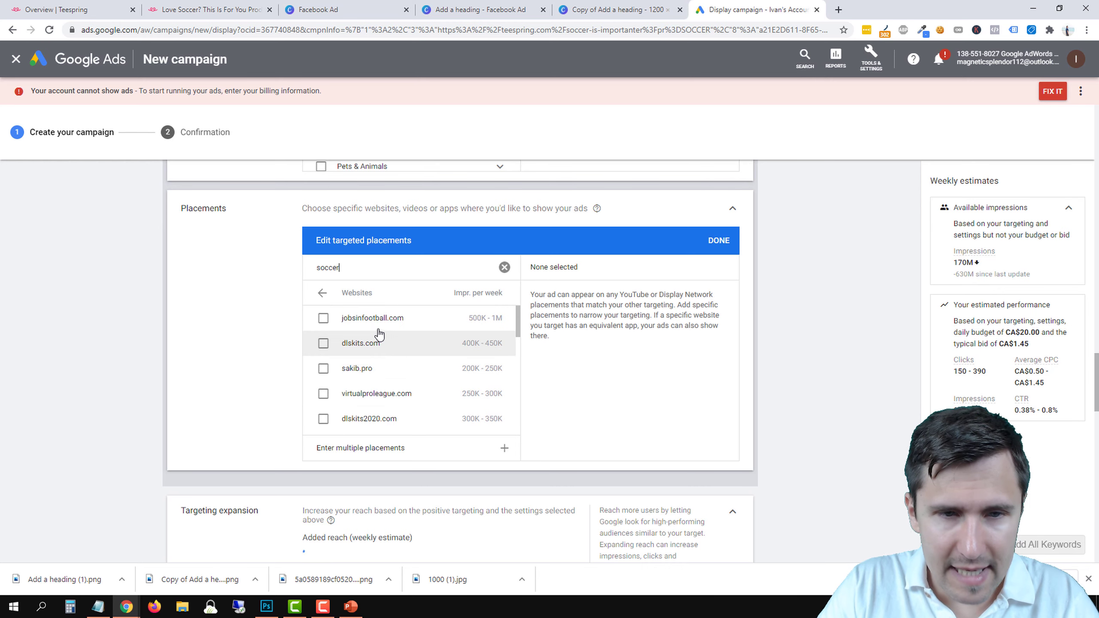
# Look over the jobsinfootball.com homepage in a new tab and the Teespring soccer T-shirt listing, then return to the campaign setup.
pyautogui.click(838, 10)
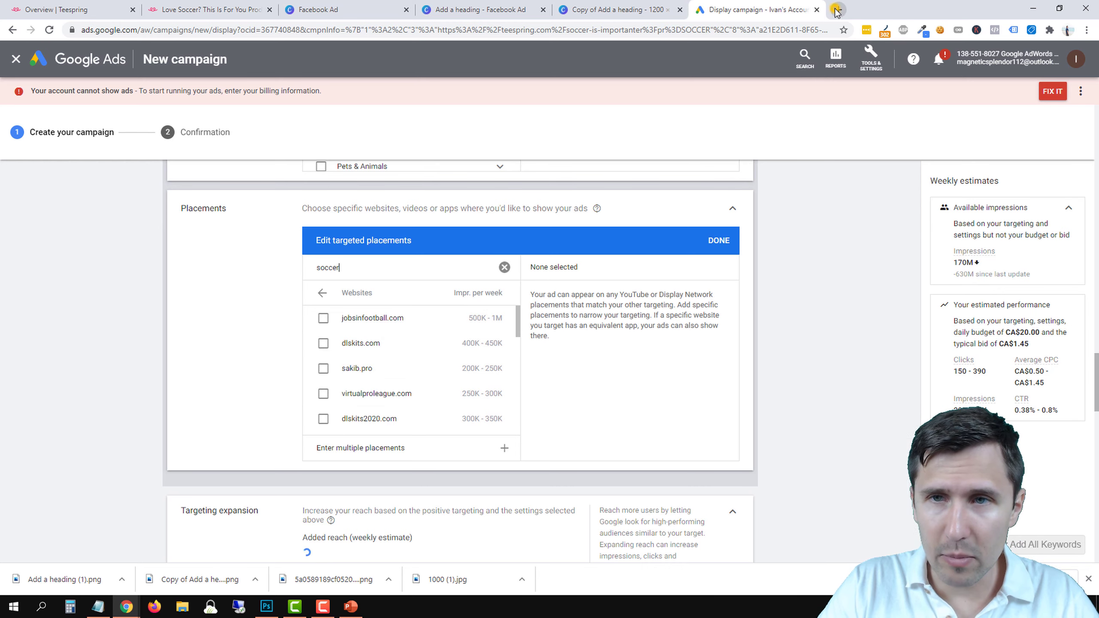
pyautogui.write('jobsinfoot')
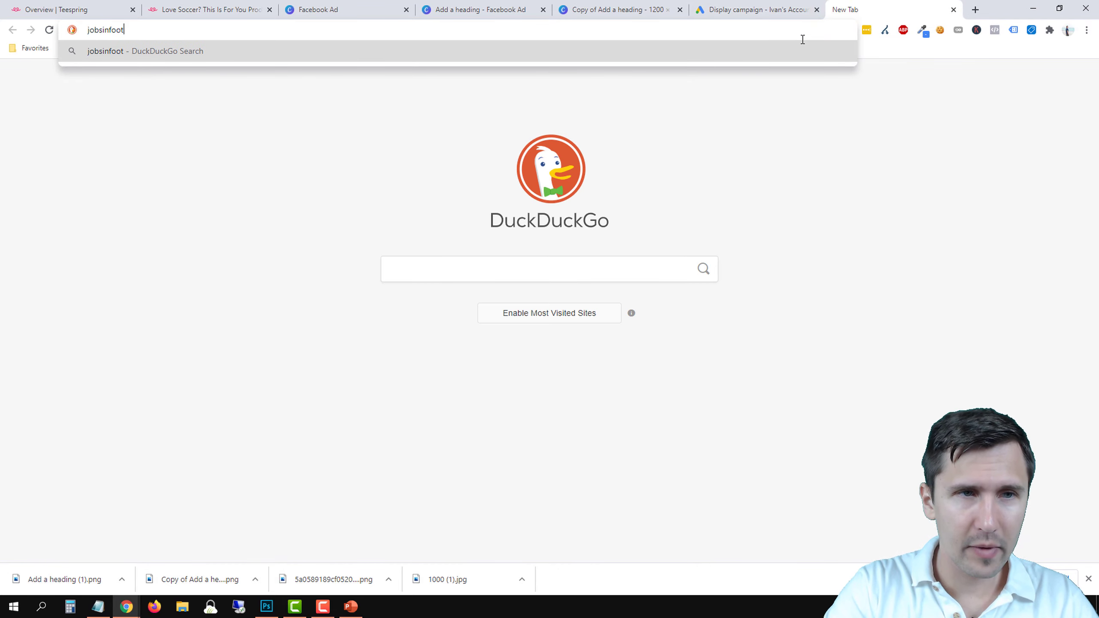
pyautogui.write('ball.com')
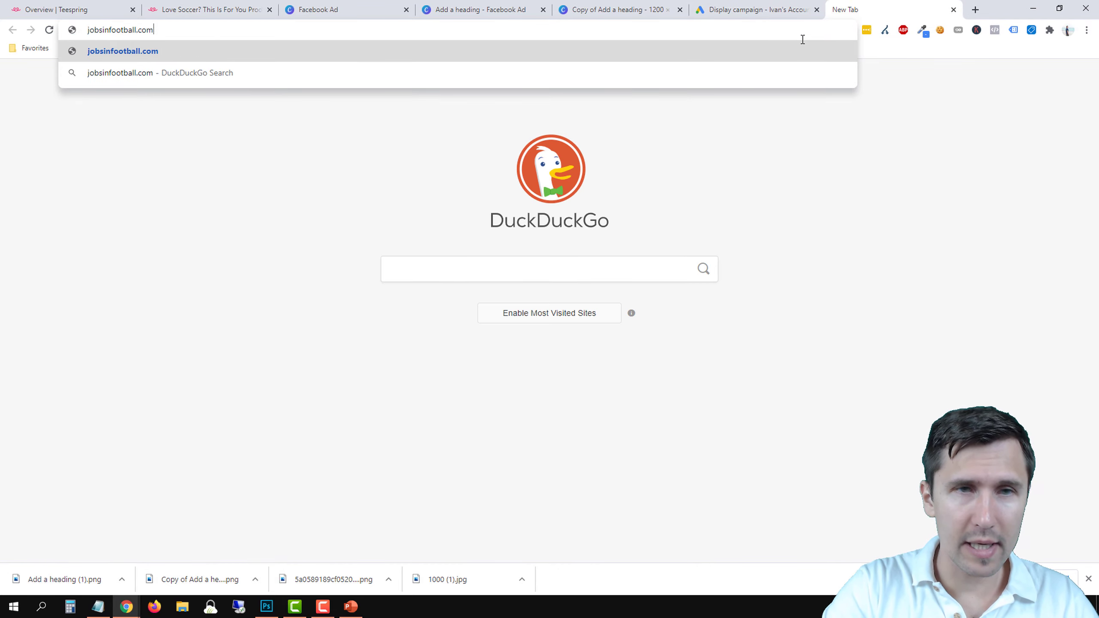
pyautogui.press('Return')
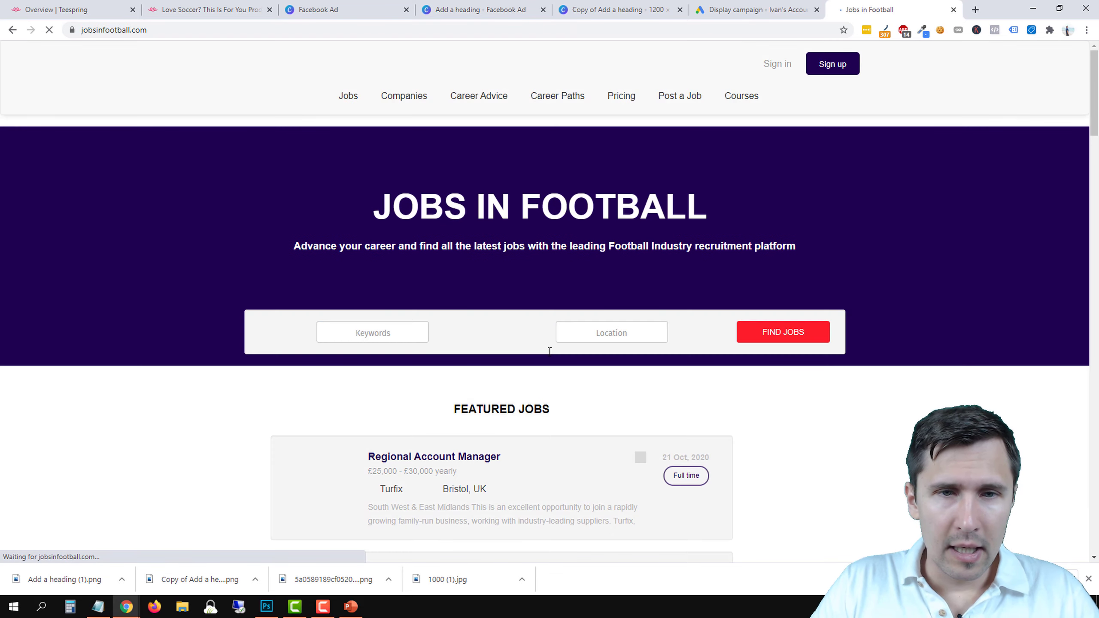
pyautogui.scroll(-4, 346, 342)
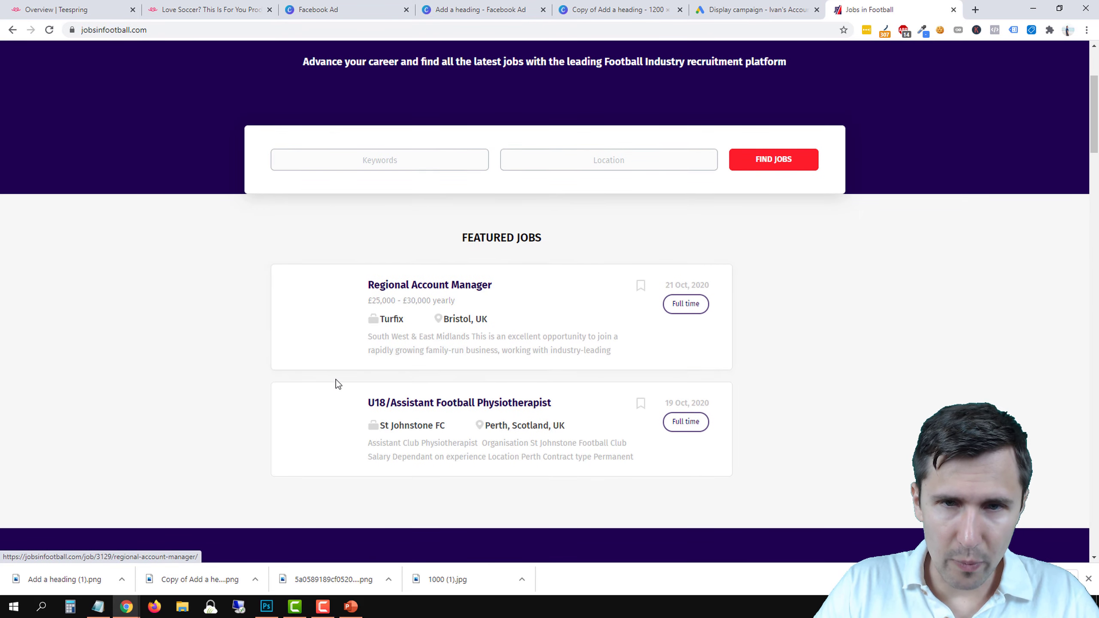
pyautogui.scroll(4, 336, 382)
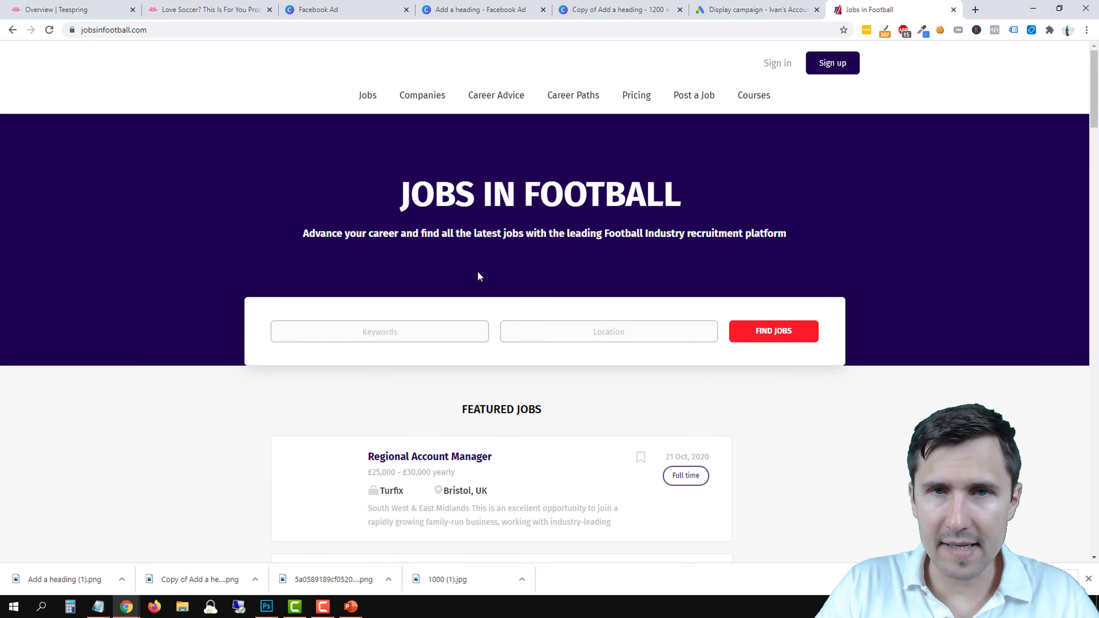
pyautogui.click(228, 8)
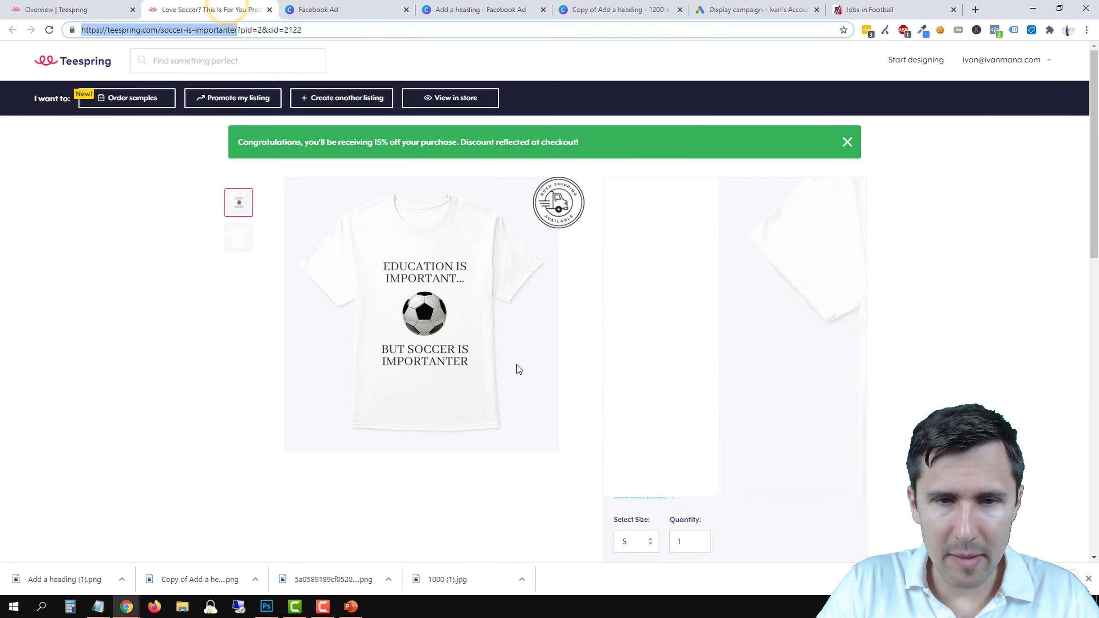
pyautogui.click(758, 9)
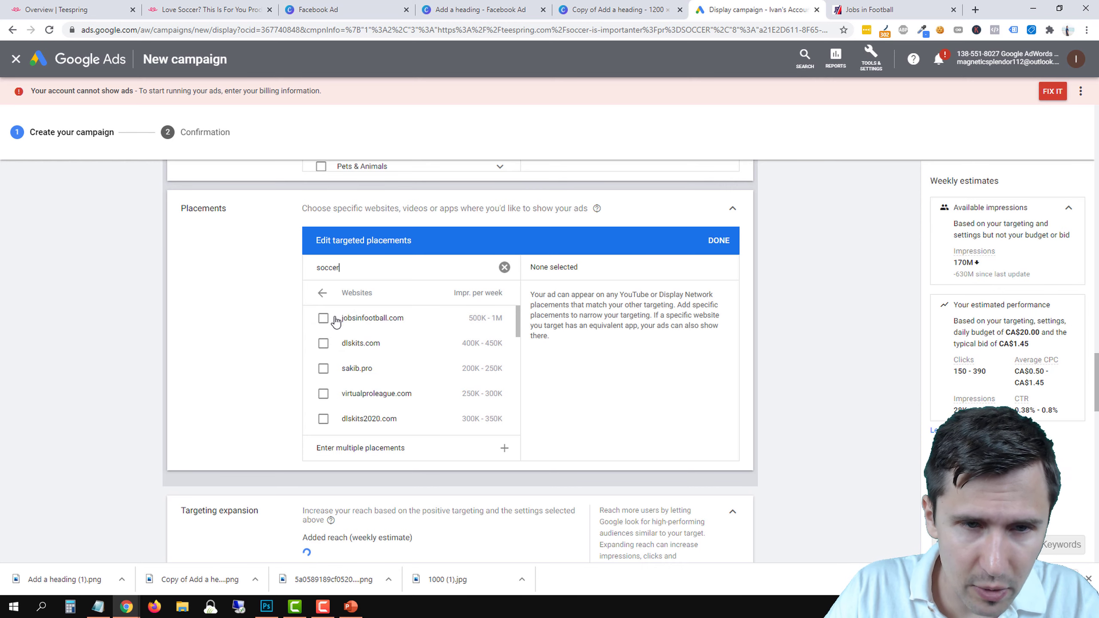
# Search the YouTube channel placements for a specific creator's name and return to the placement categories.
pyautogui.click(315, 299)
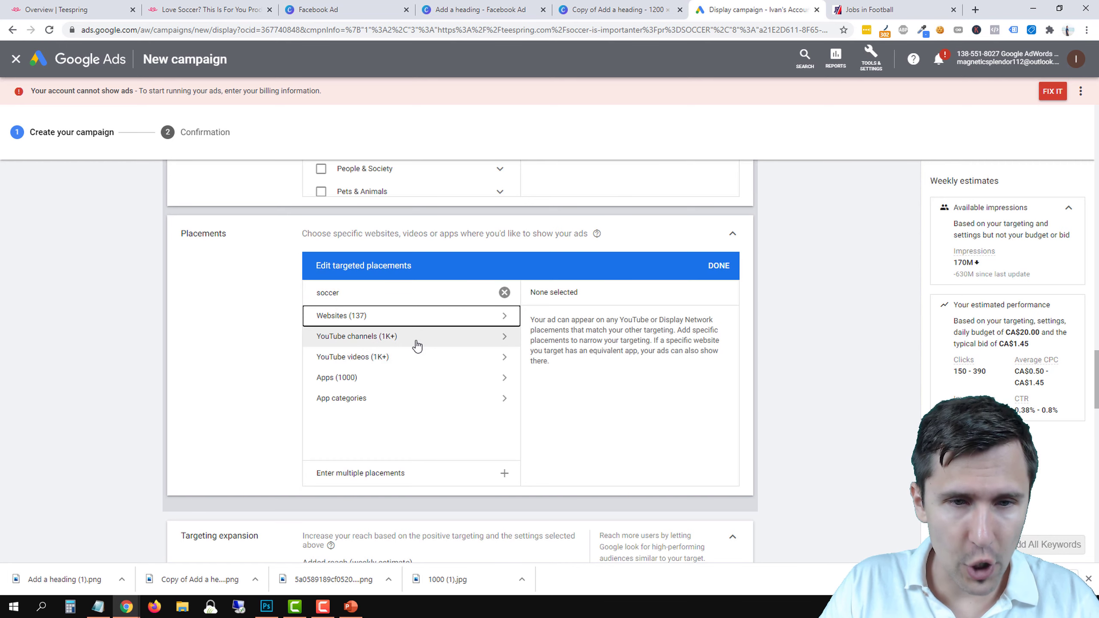
pyautogui.click(400, 341)
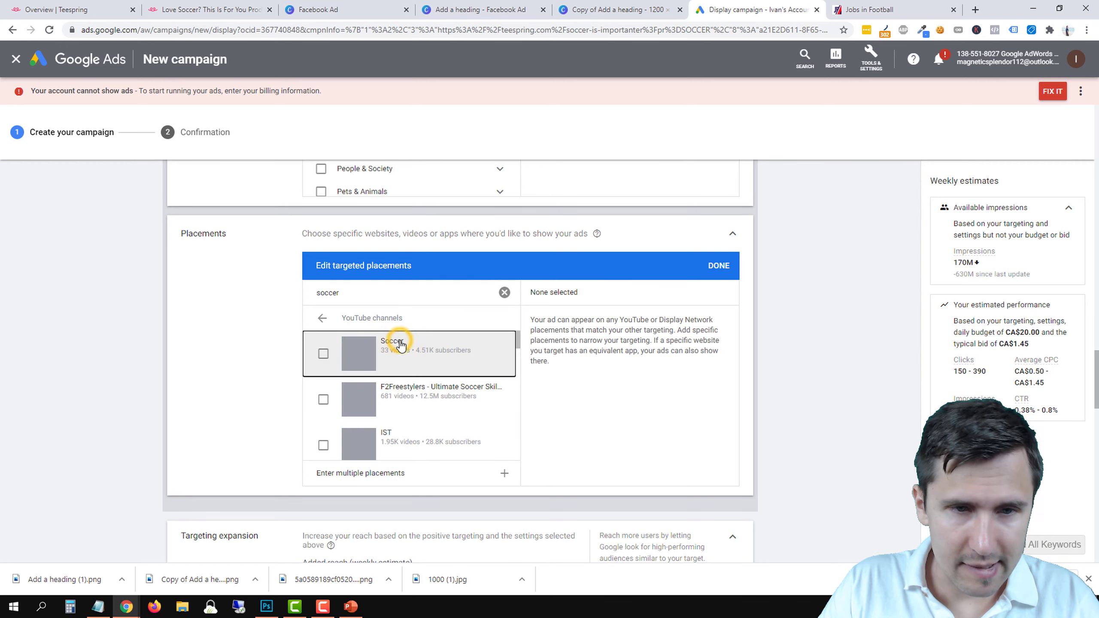
pyautogui.doubleClick(348, 299)
pyautogui.write('ivan mana')
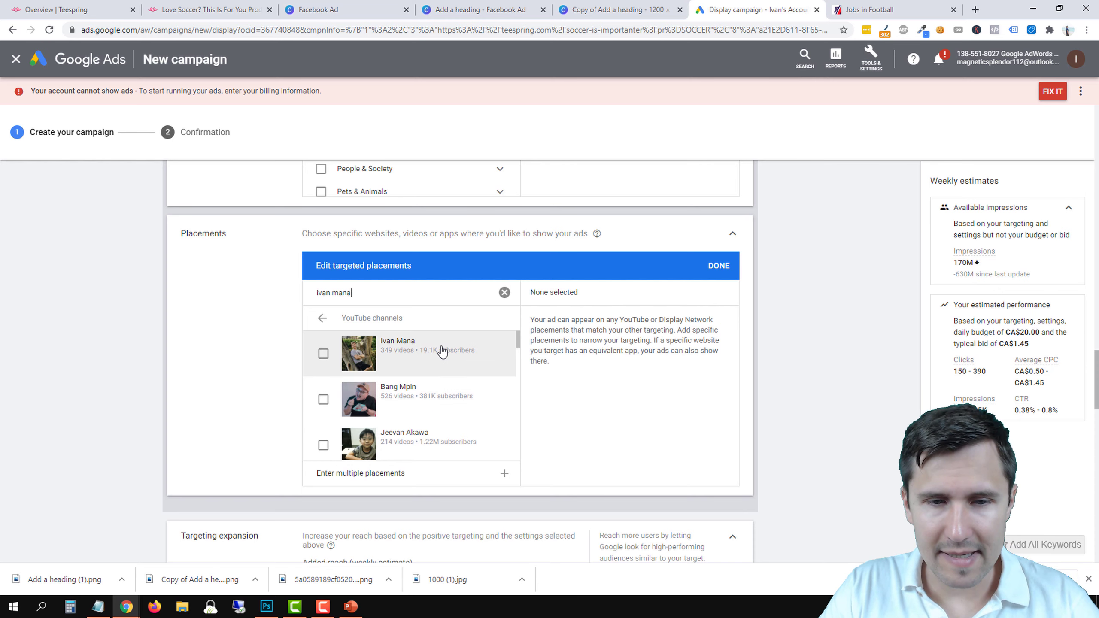
pyautogui.click(323, 320)
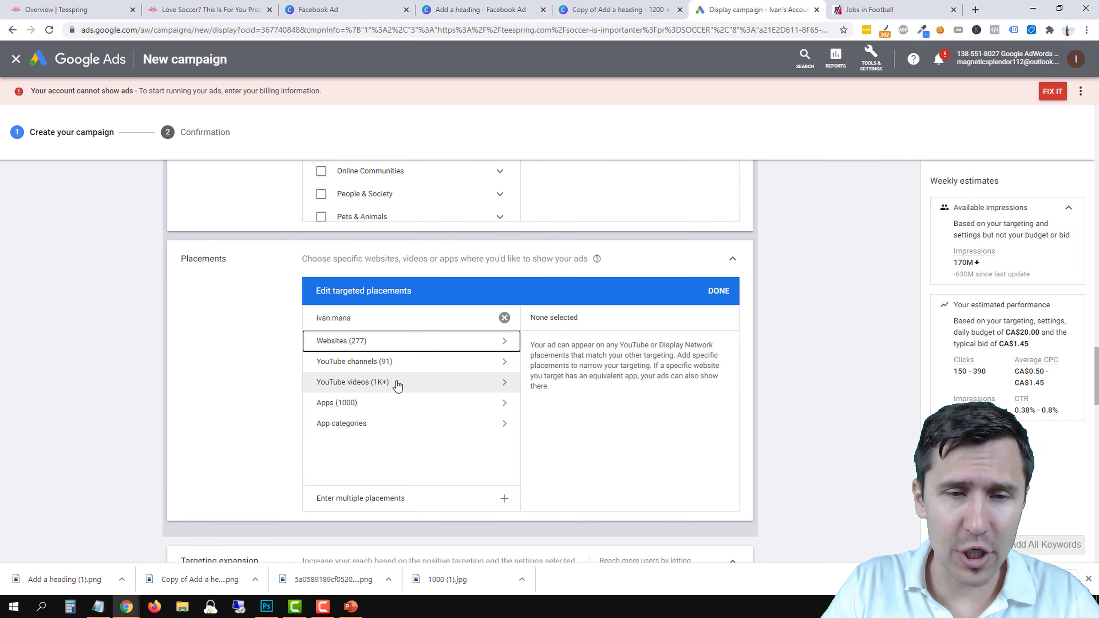
# Search the YouTube channel placements for soccer and look through the suggested channels.
pyautogui.click(398, 364)
pyautogui.tripleClick(356, 319)
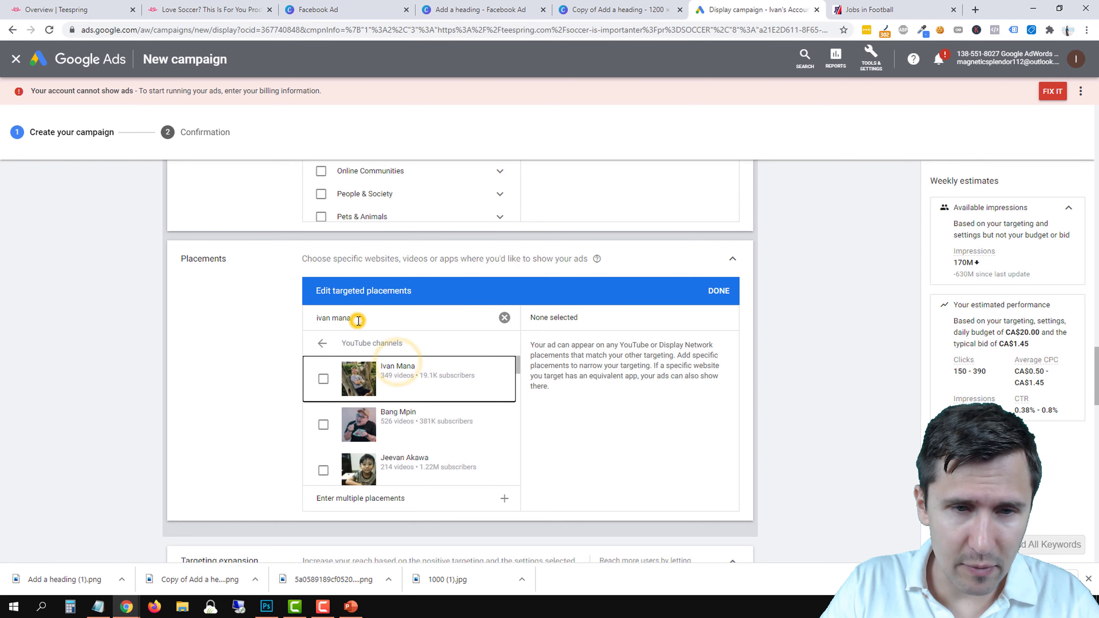
pyautogui.write('soccer')
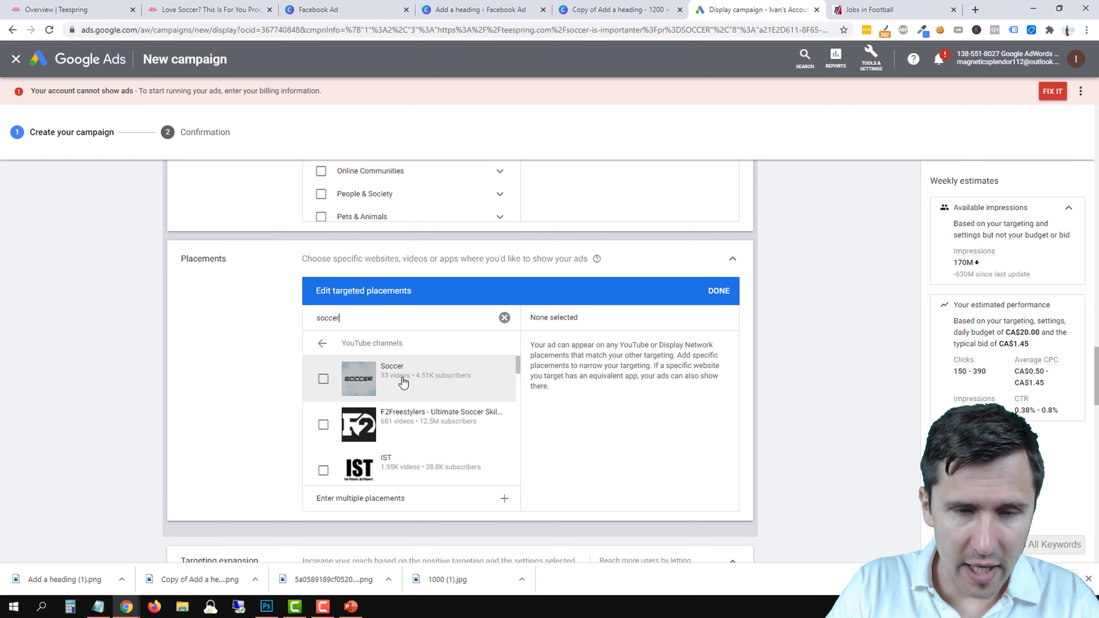
pyautogui.scroll(-1, 420, 390)
pyautogui.scroll(1, 440, 412)
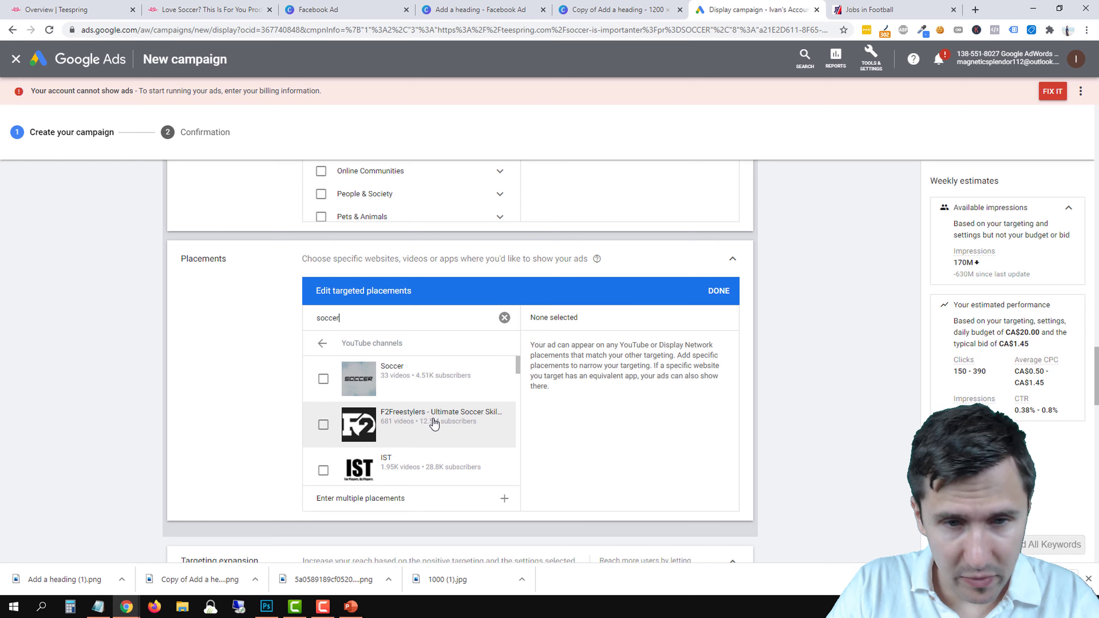
pyautogui.scroll(-1, 433, 422)
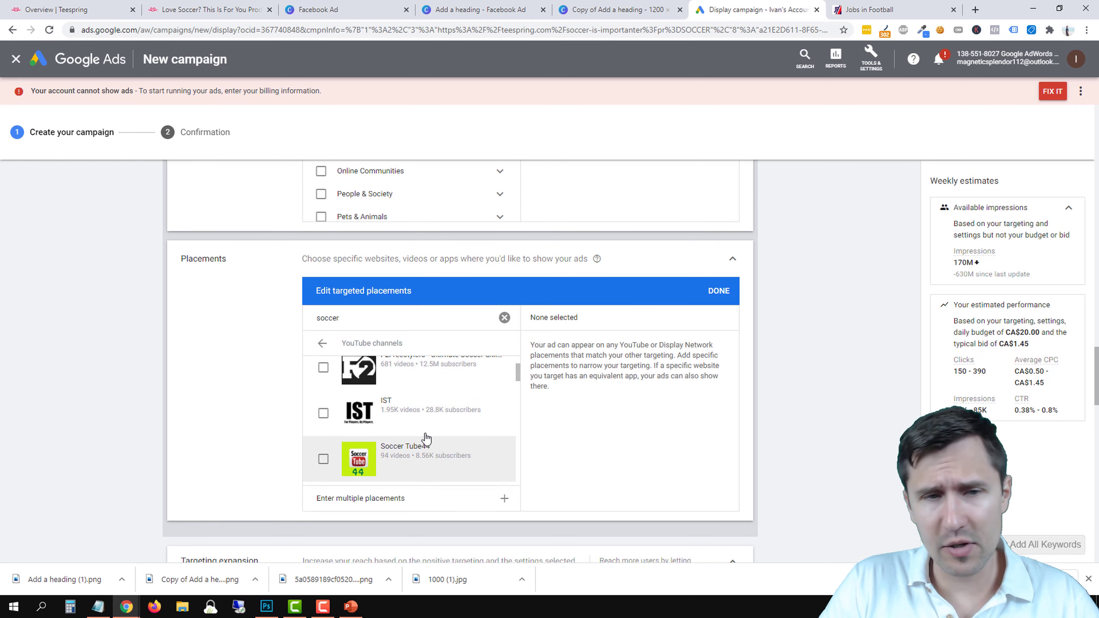
# Look through the YouTube video and app placements suggested for soccer.
pyautogui.click(322, 344)
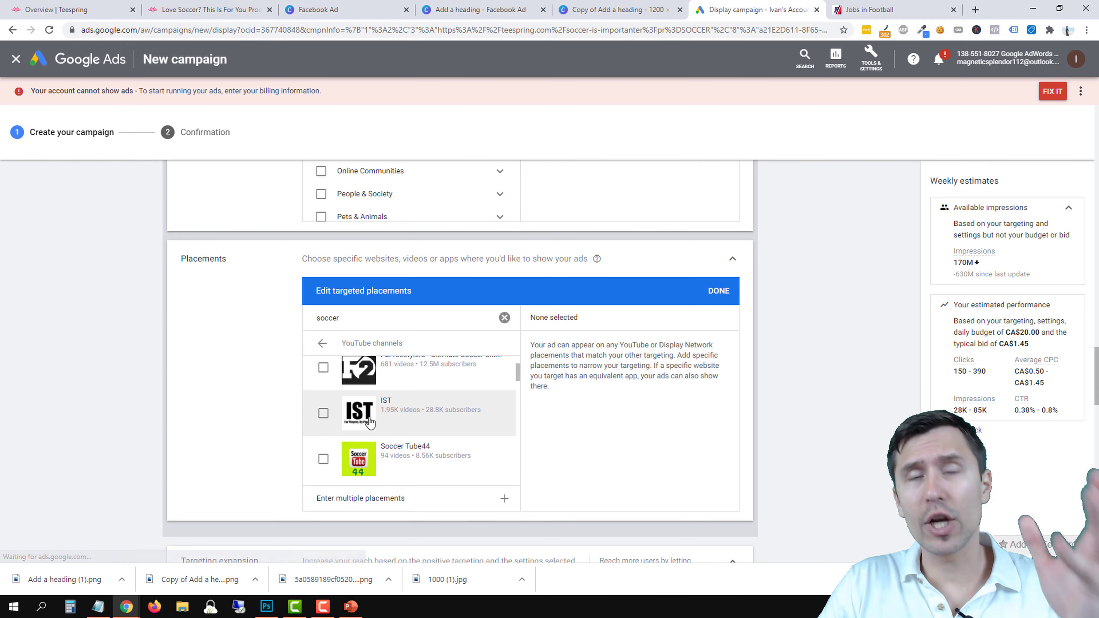
pyautogui.click(320, 341)
pyautogui.click(404, 416)
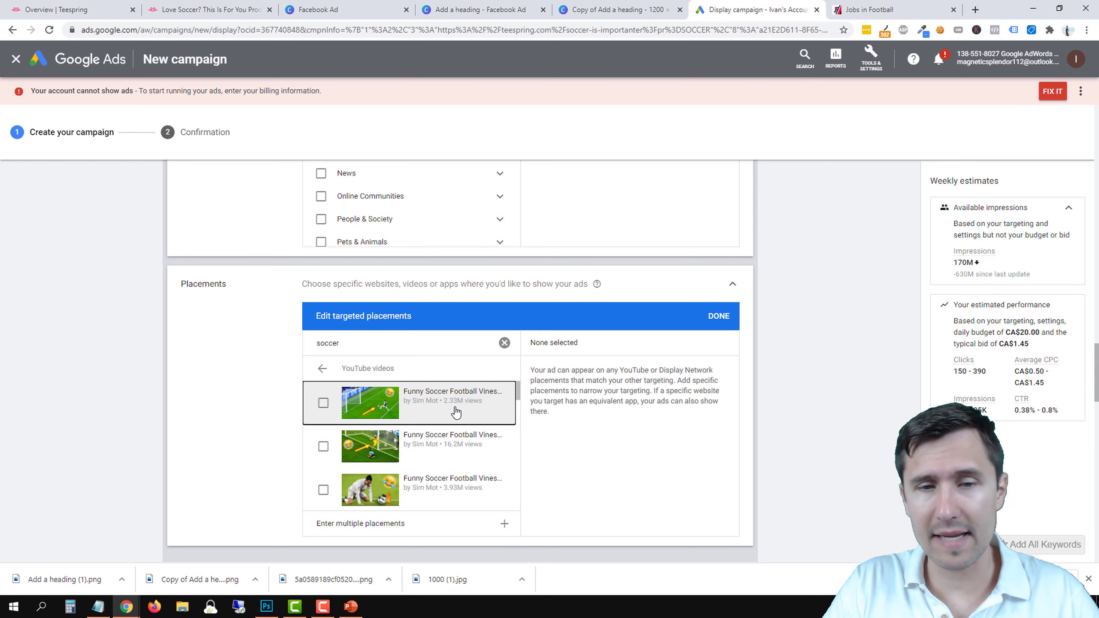
pyautogui.click(312, 367)
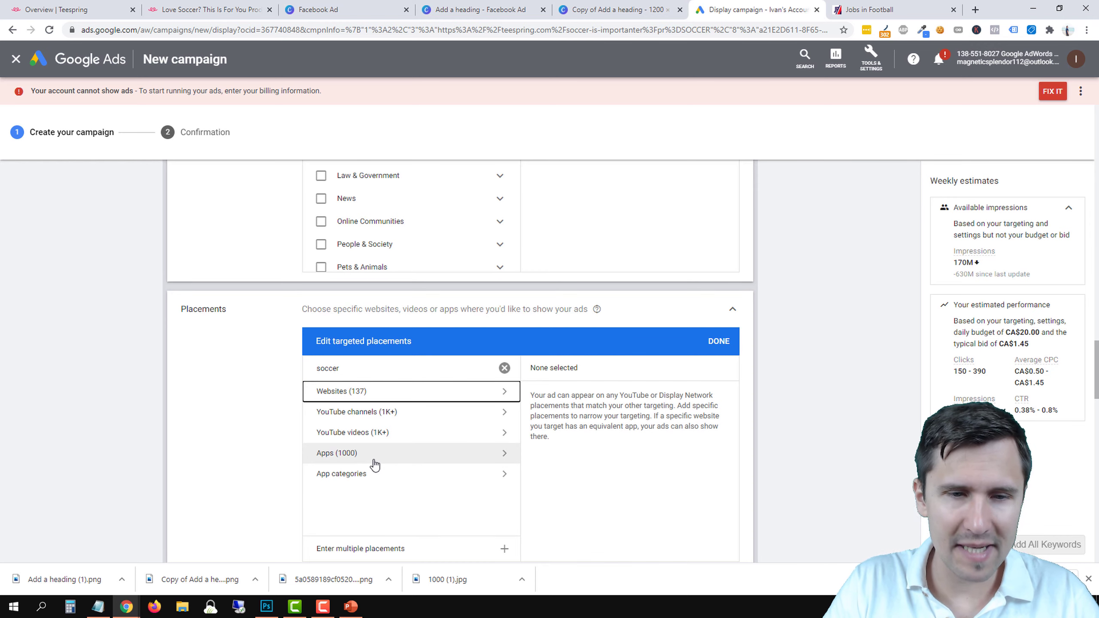
pyautogui.click(378, 454)
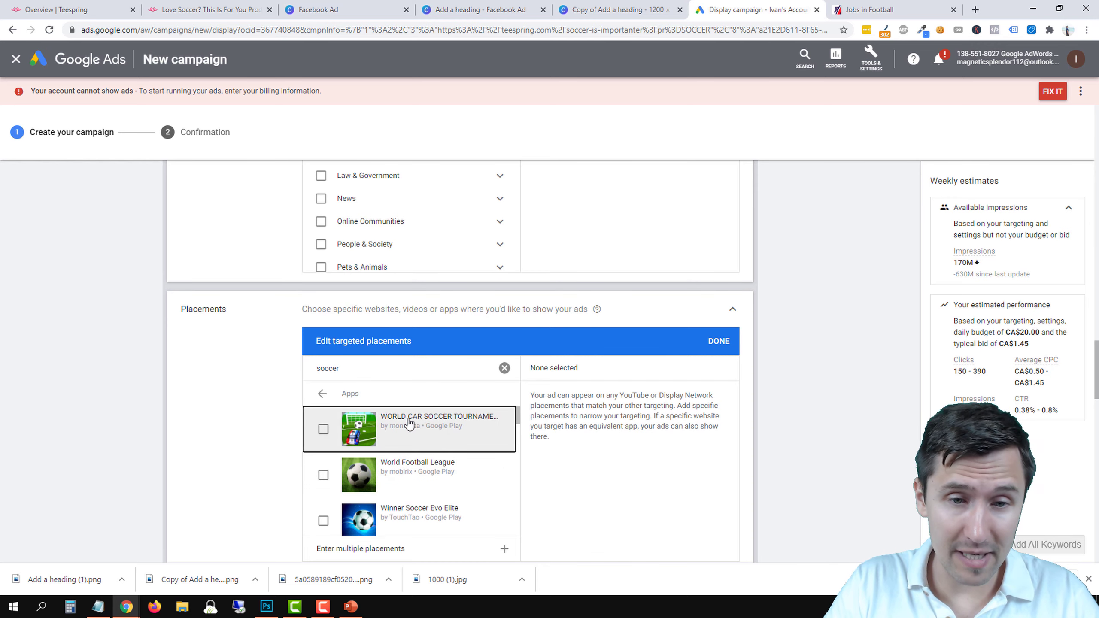
pyautogui.scroll(-1, 411, 468)
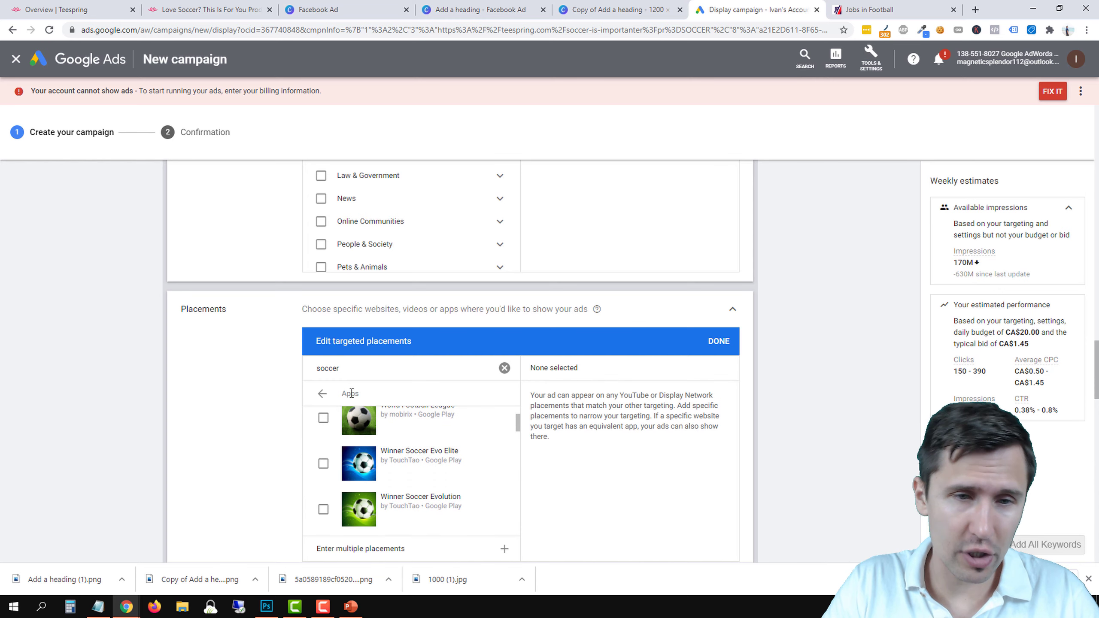
pyautogui.click(322, 393)
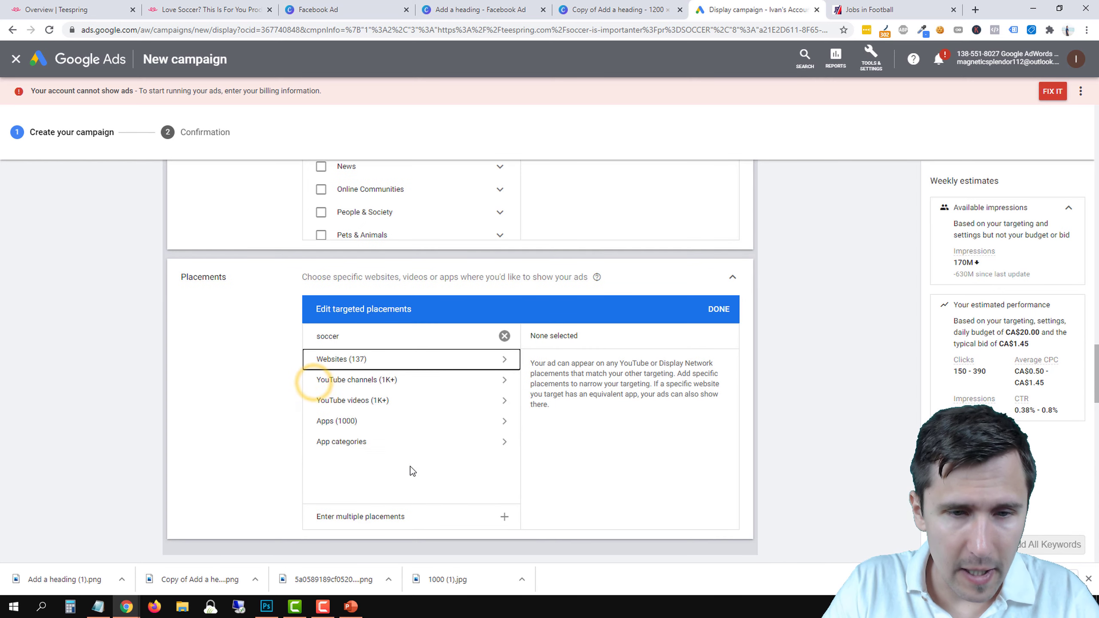
# Search the app categories for sports and select Sports under Google Play as a targeted placement.
pyautogui.click(361, 450)
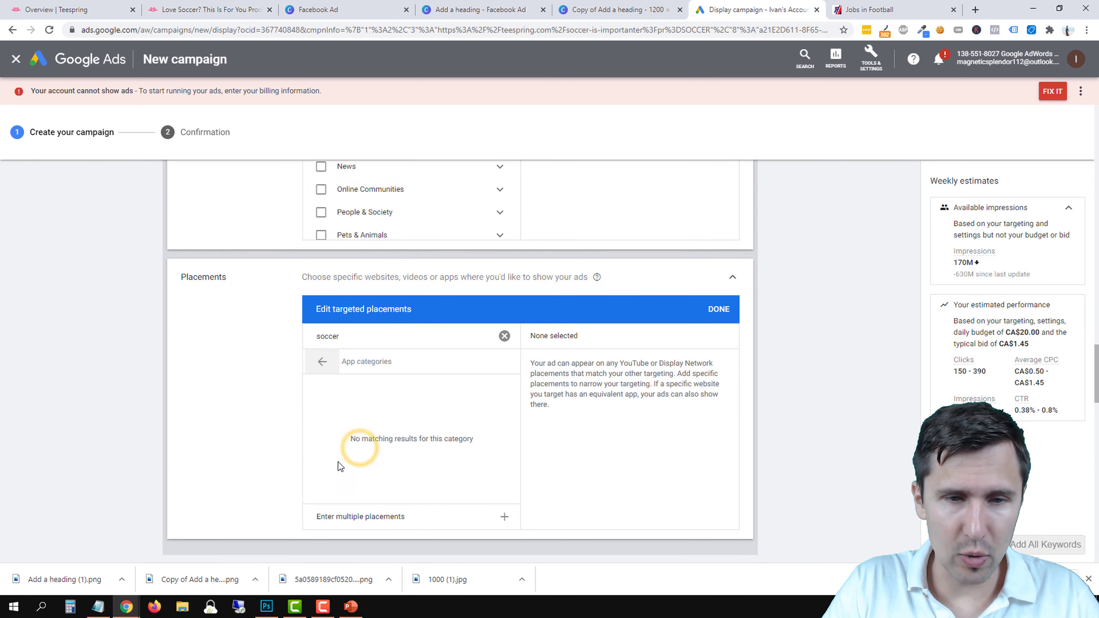
pyautogui.doubleClick(336, 345)
pyautogui.write('sports')
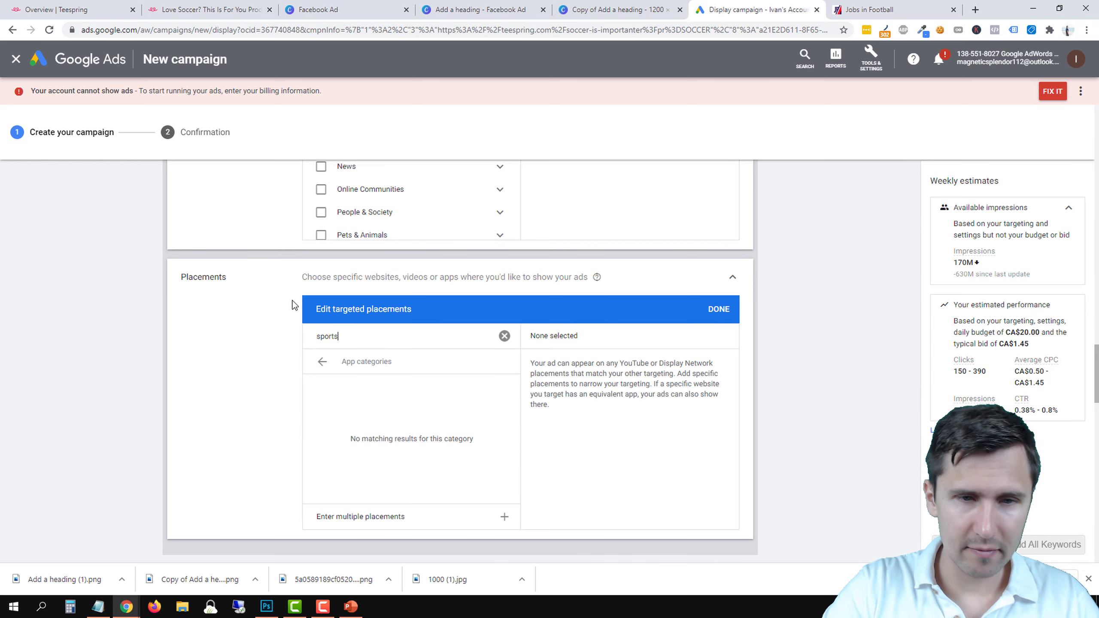
pyautogui.click(418, 410)
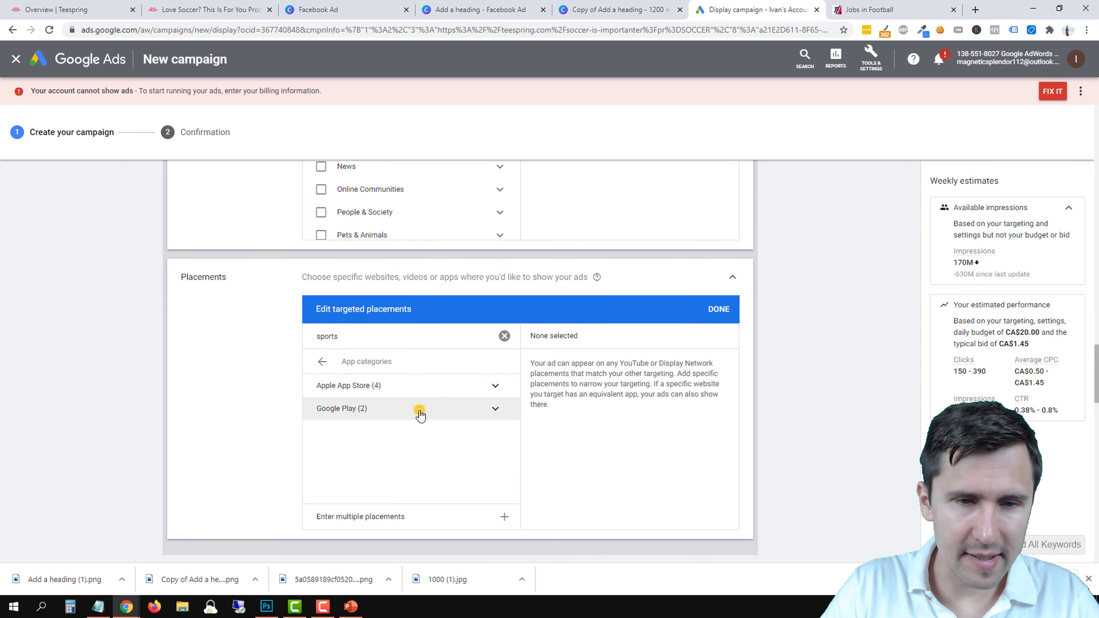
pyautogui.click(391, 458)
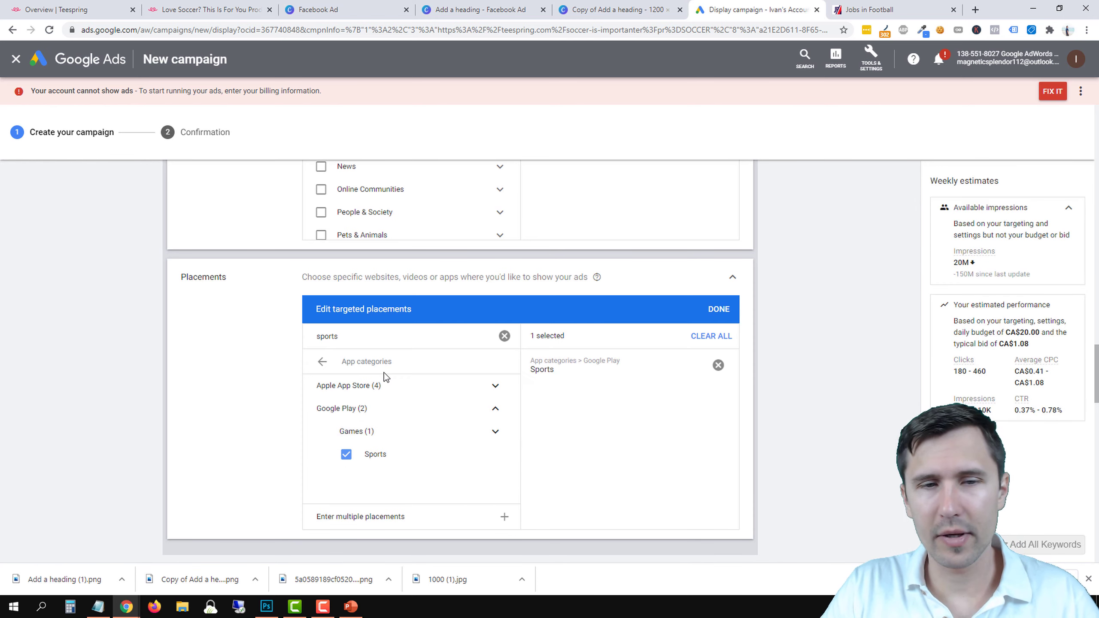
# Clear the placement search and remove the Google Play Sports category from the targeted placements.
pyautogui.click(322, 362)
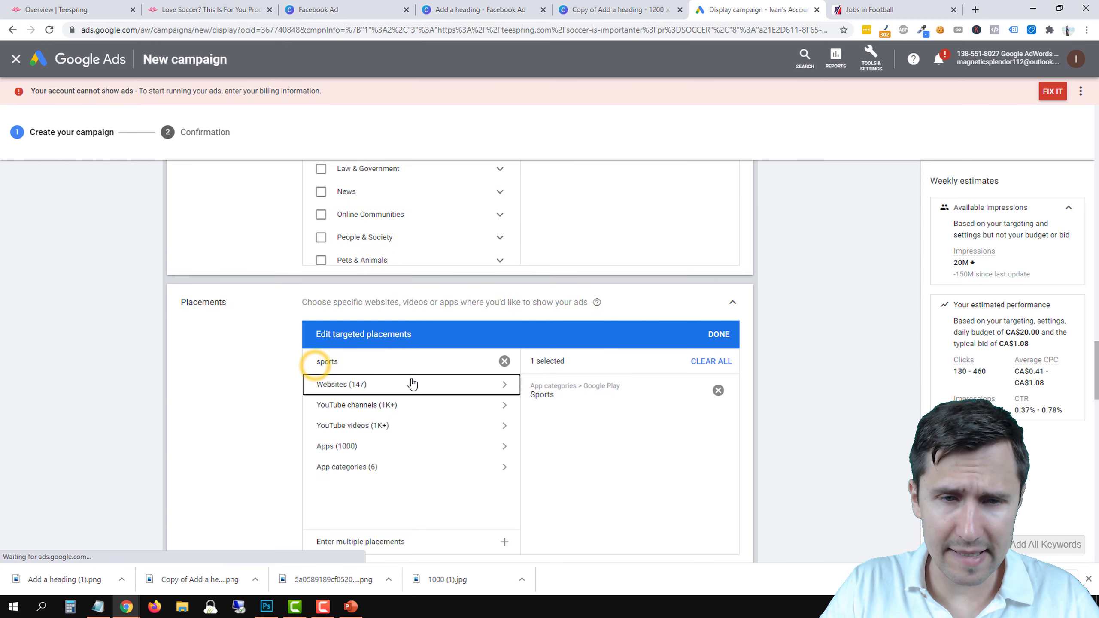
pyautogui.click(505, 361)
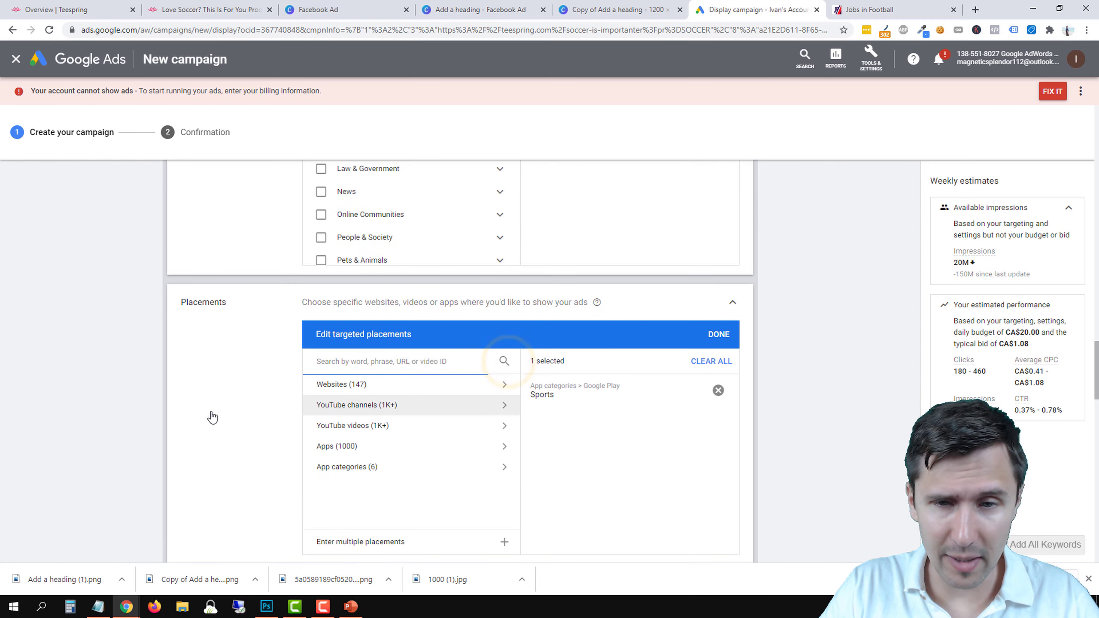
pyautogui.scroll(-1, 563, 387)
pyautogui.click(719, 334)
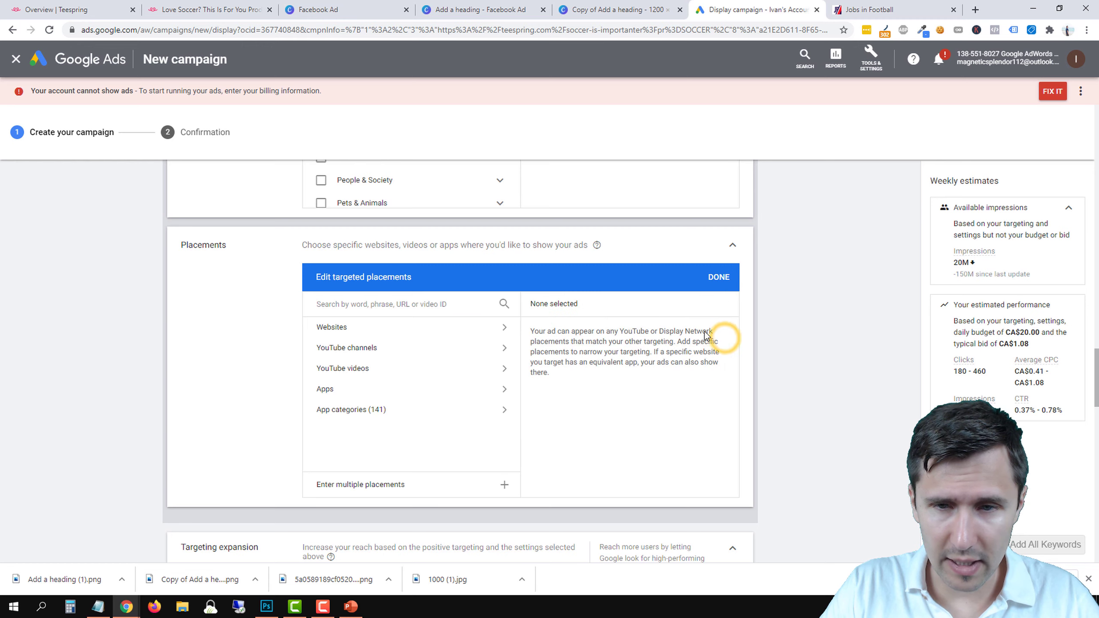
# Finish editing the placements with none targeted and check the topic chosen for the ad group.
pyautogui.click(718, 278)
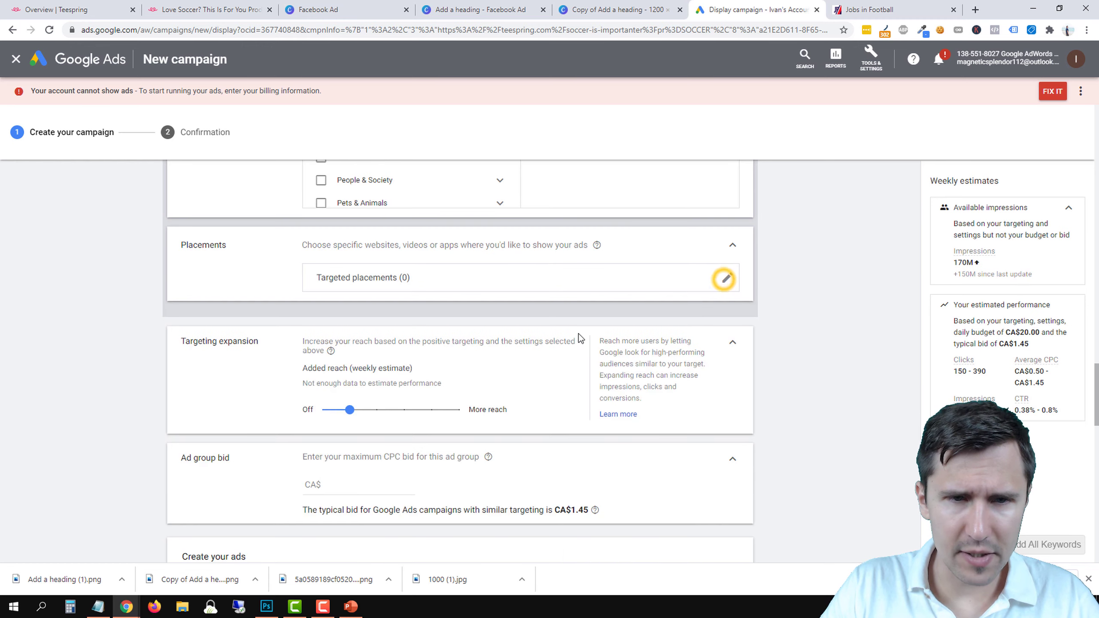
pyautogui.scroll(6, 390, 304)
pyautogui.scroll(5, 654, 398)
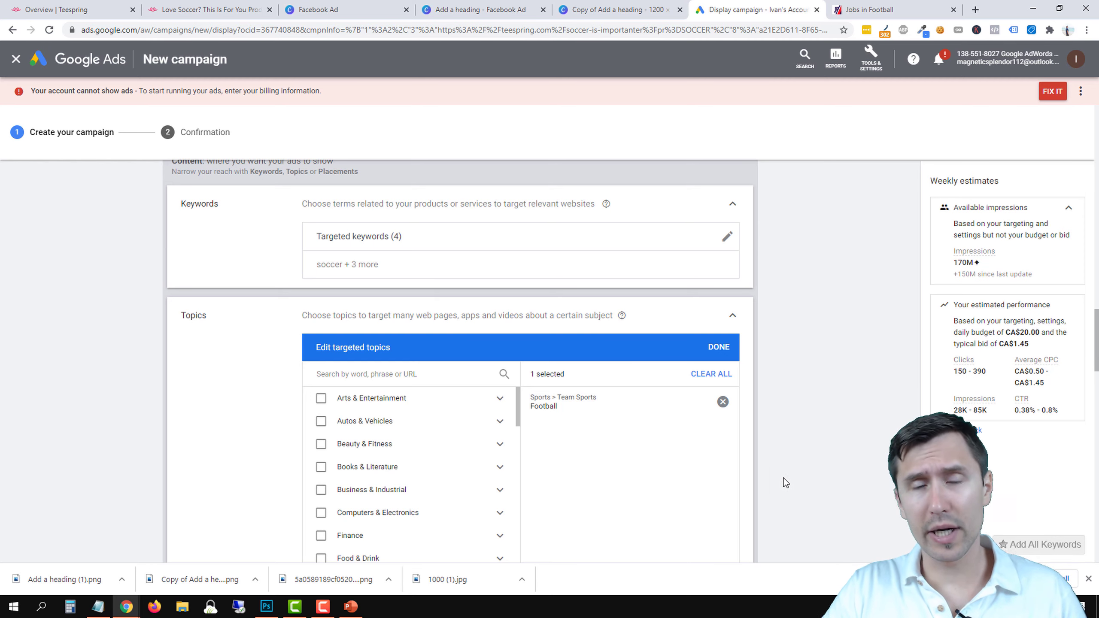
pyautogui.scroll(-3, 769, 469)
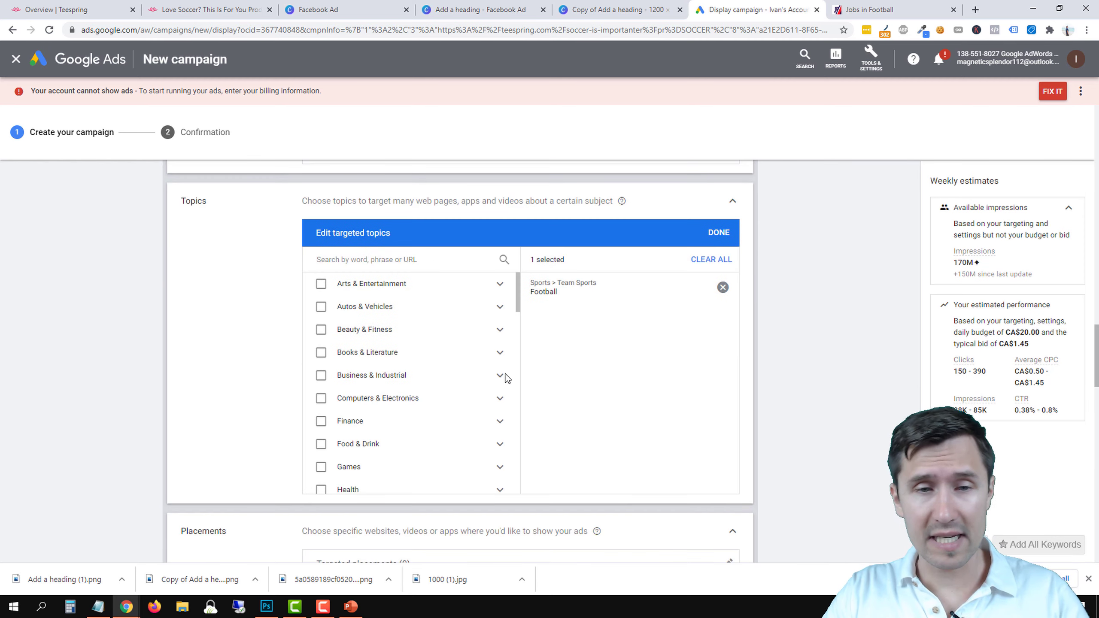
pyautogui.scroll(1, 551, 310)
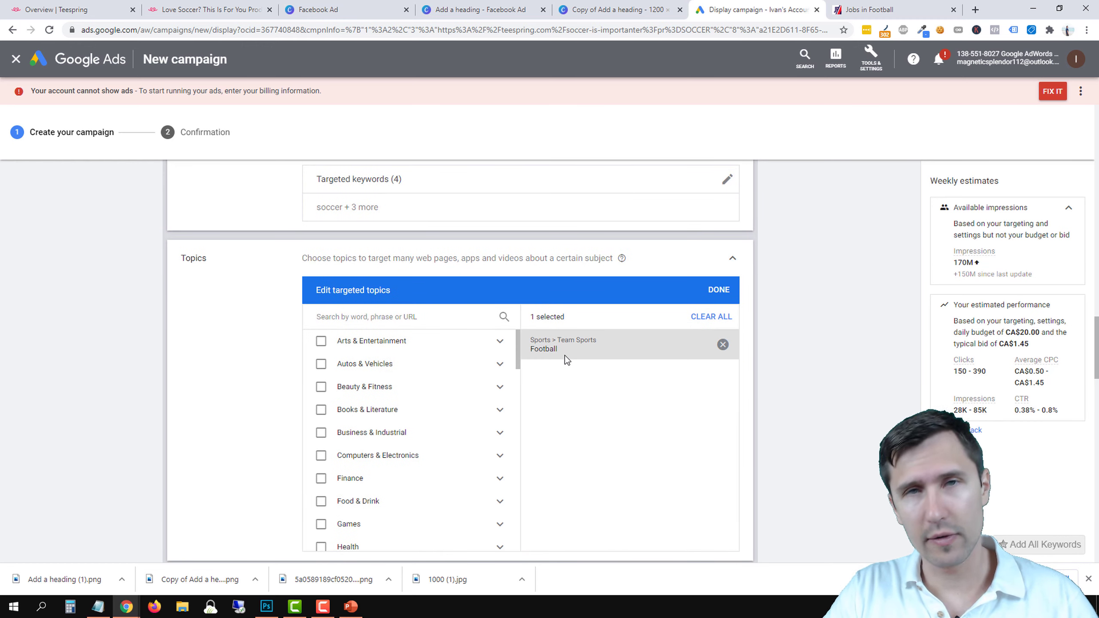
pyautogui.scroll(5, 565, 356)
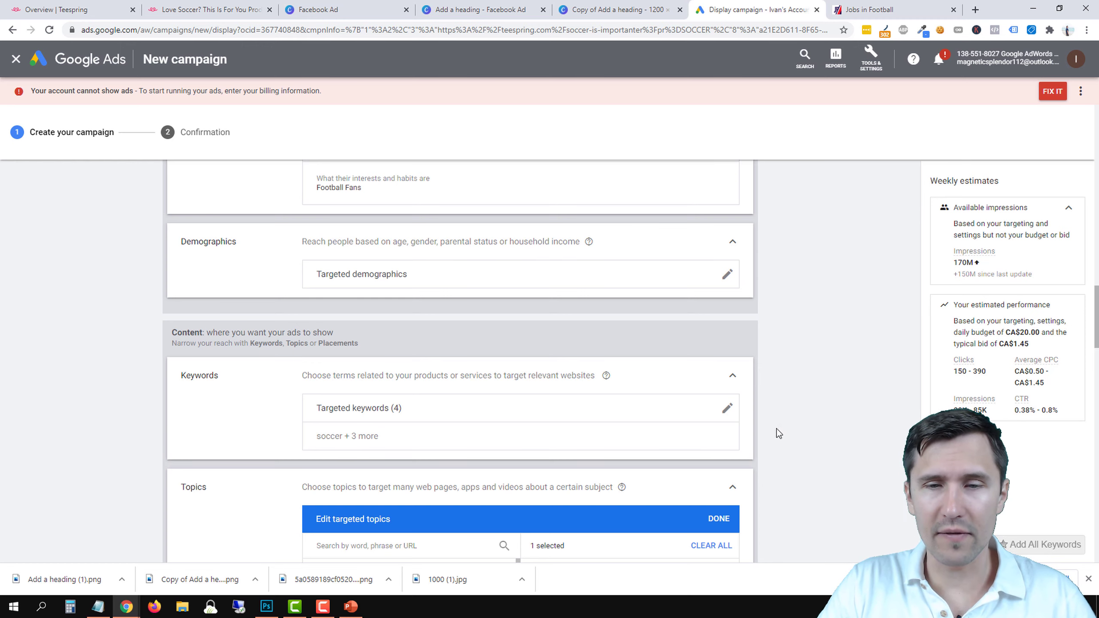
# Open the targeted keywords for editing and review the keyword list and the targeted audience.
pyautogui.click(727, 408)
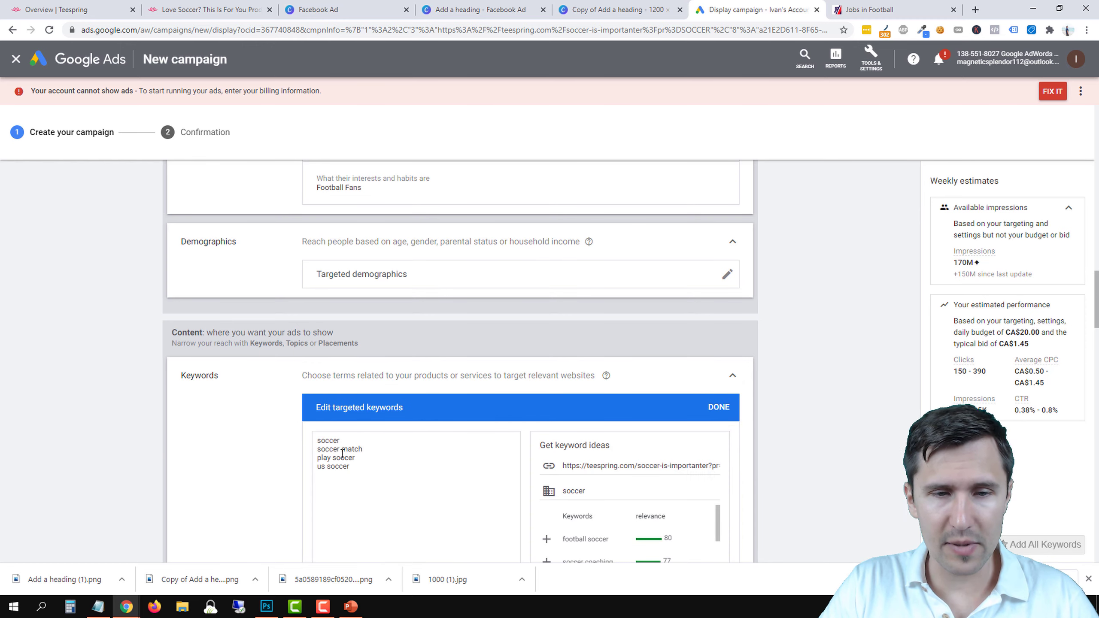
pyautogui.scroll(3, 151, 440)
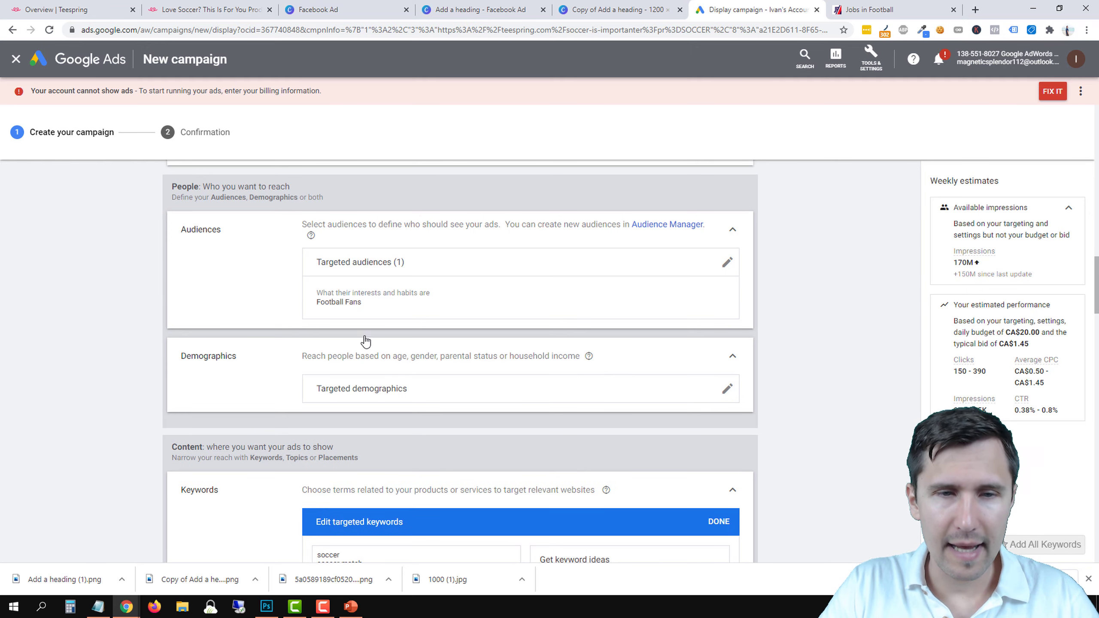
pyautogui.moveTo(318, 308); pyautogui.dragTo(358, 302)
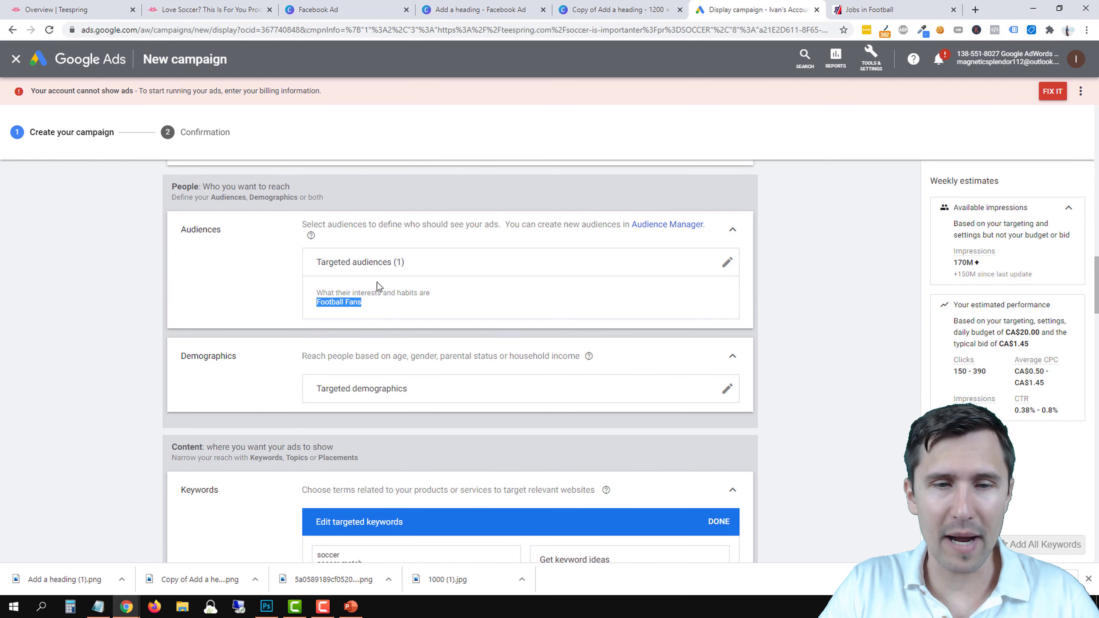
# Set the ad group's targeting expansion to Off.
pyautogui.scroll(-12, 377, 282)
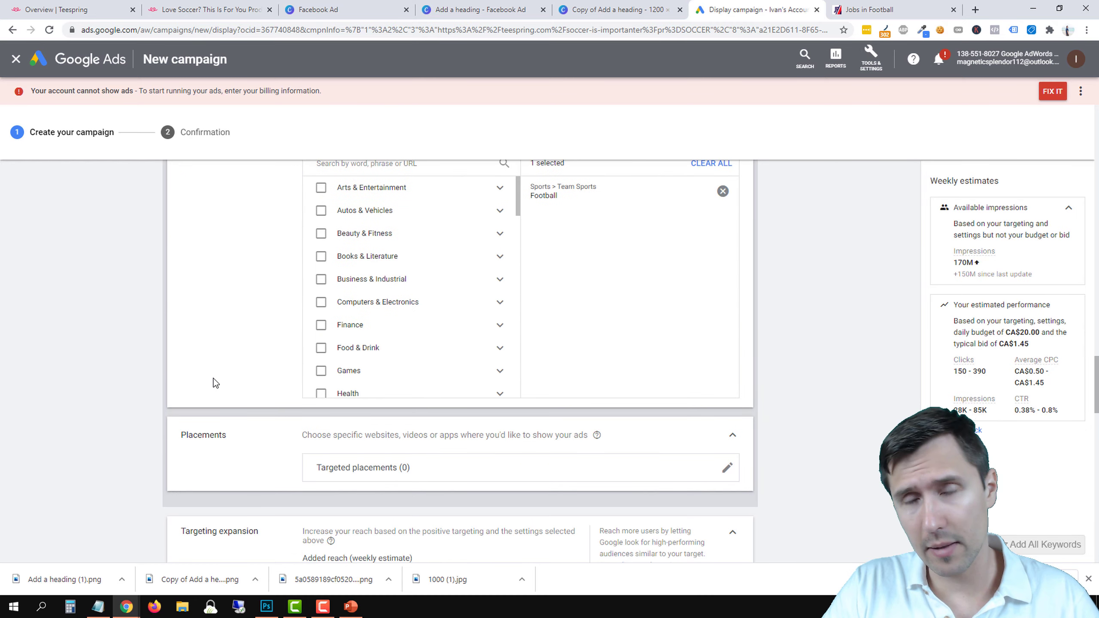
pyautogui.scroll(-3, 211, 389)
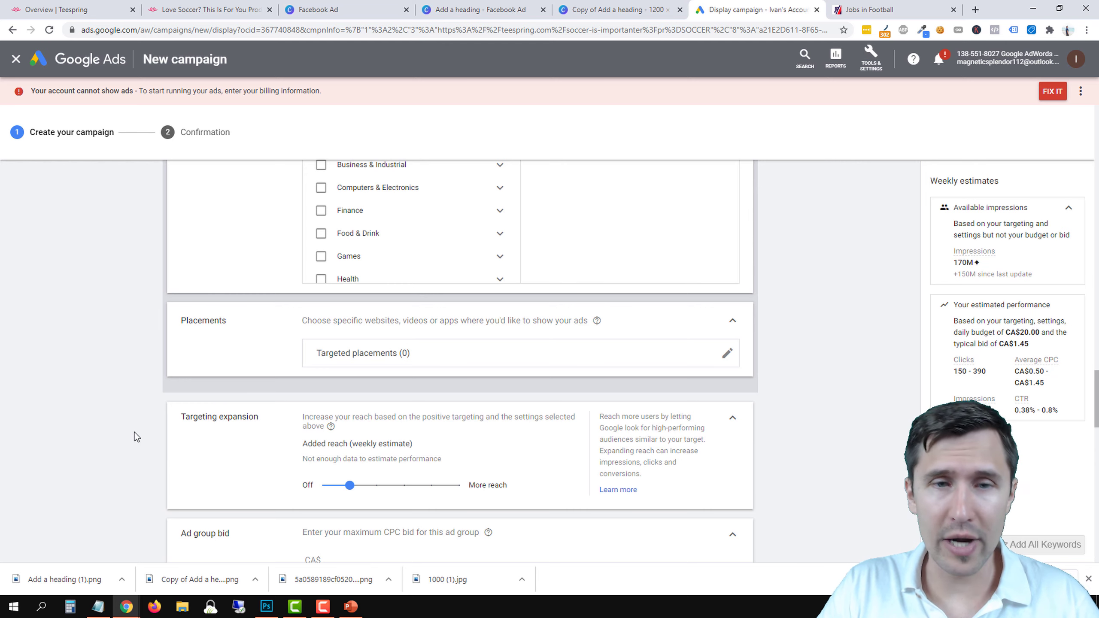
pyautogui.scroll(-1, 153, 432)
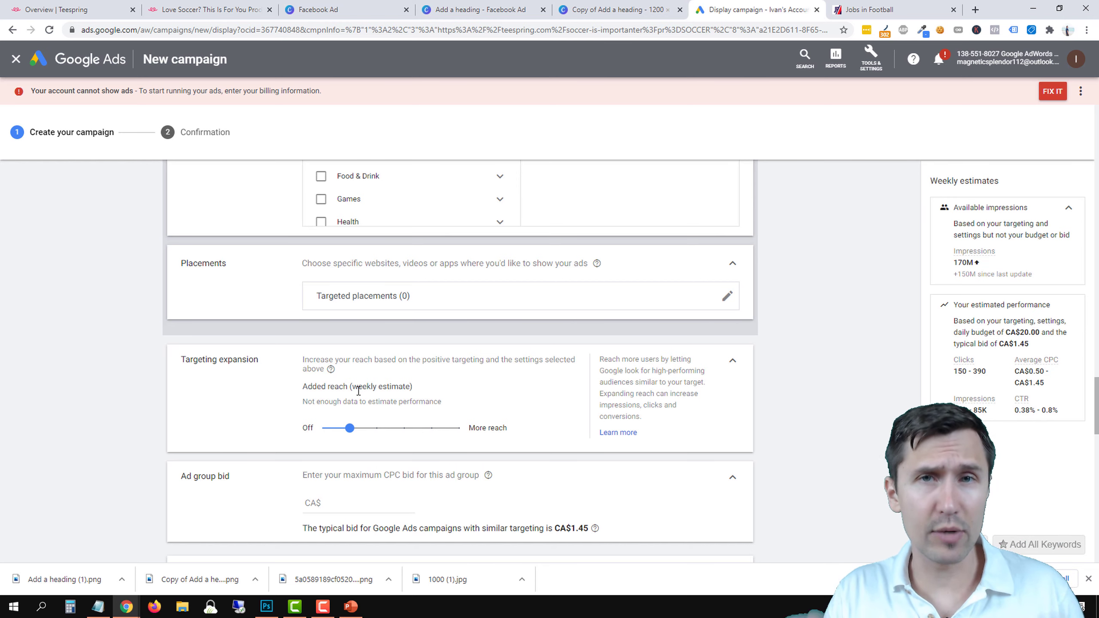
pyautogui.moveTo(354, 428); pyautogui.dragTo(322, 428)
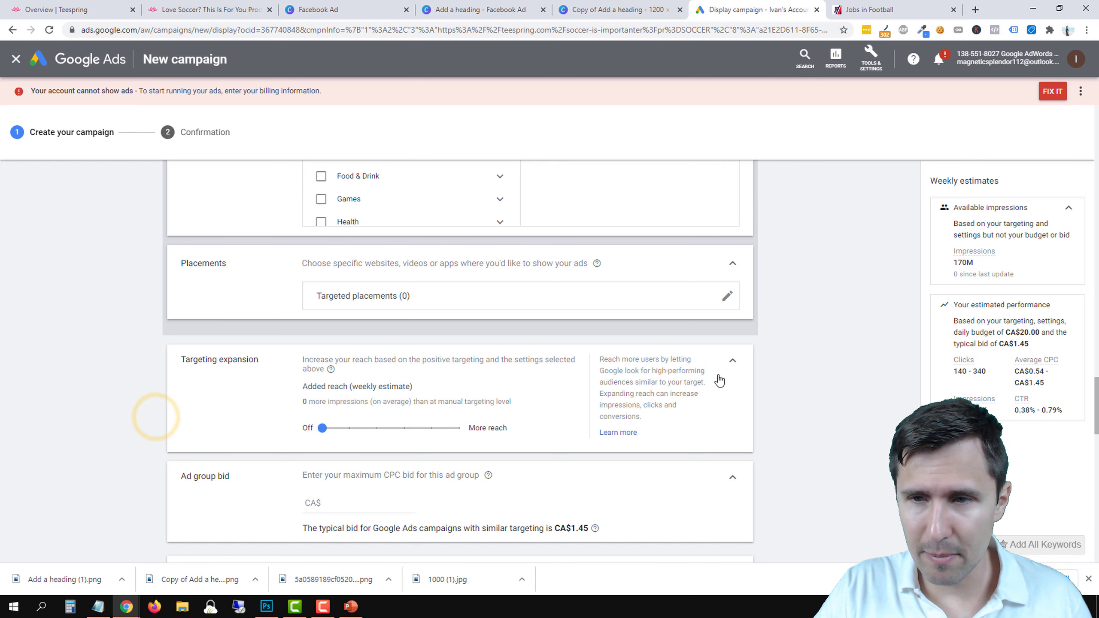
# Set the ad group's maximum CPC bid to CA$0.25.
pyautogui.scroll(-1, 527, 419)
pyautogui.scroll(-1, 404, 434)
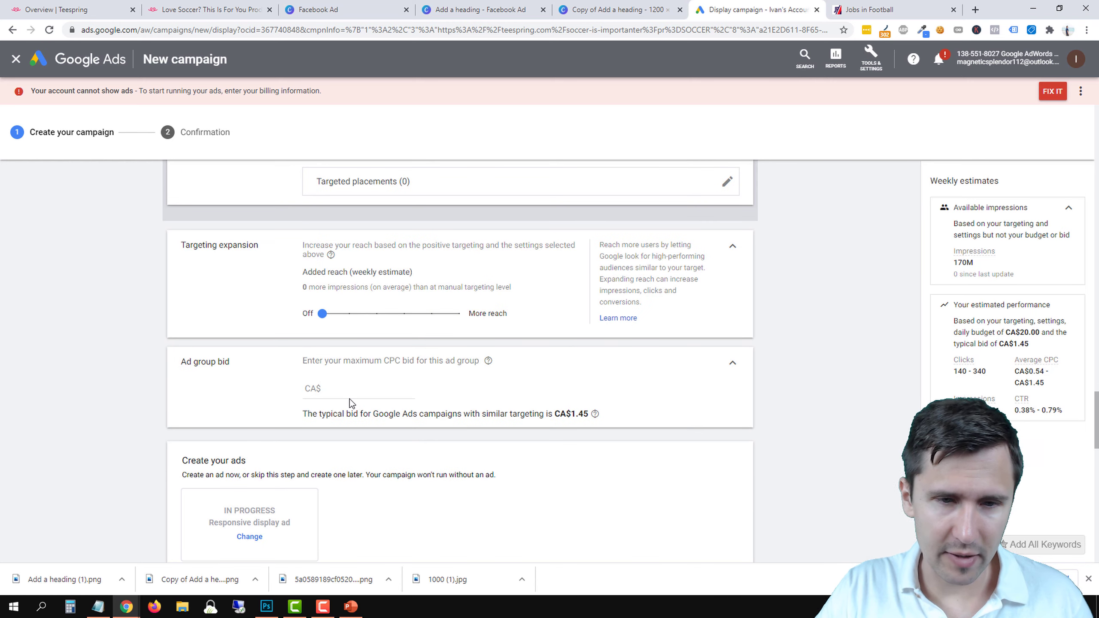
pyautogui.click(348, 390)
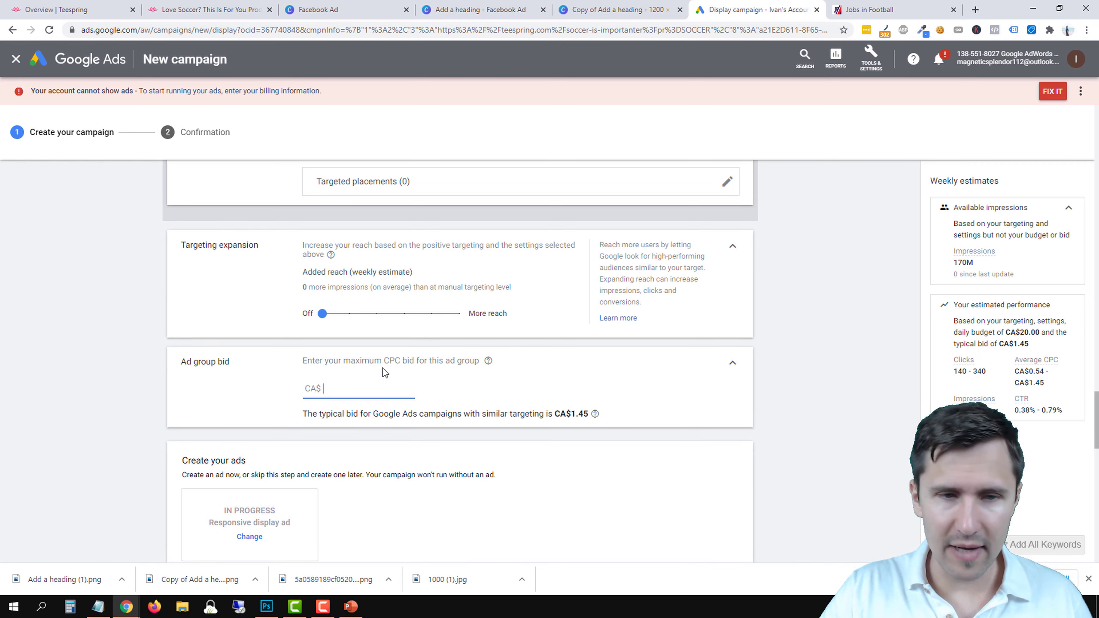
pyautogui.write('0.25')
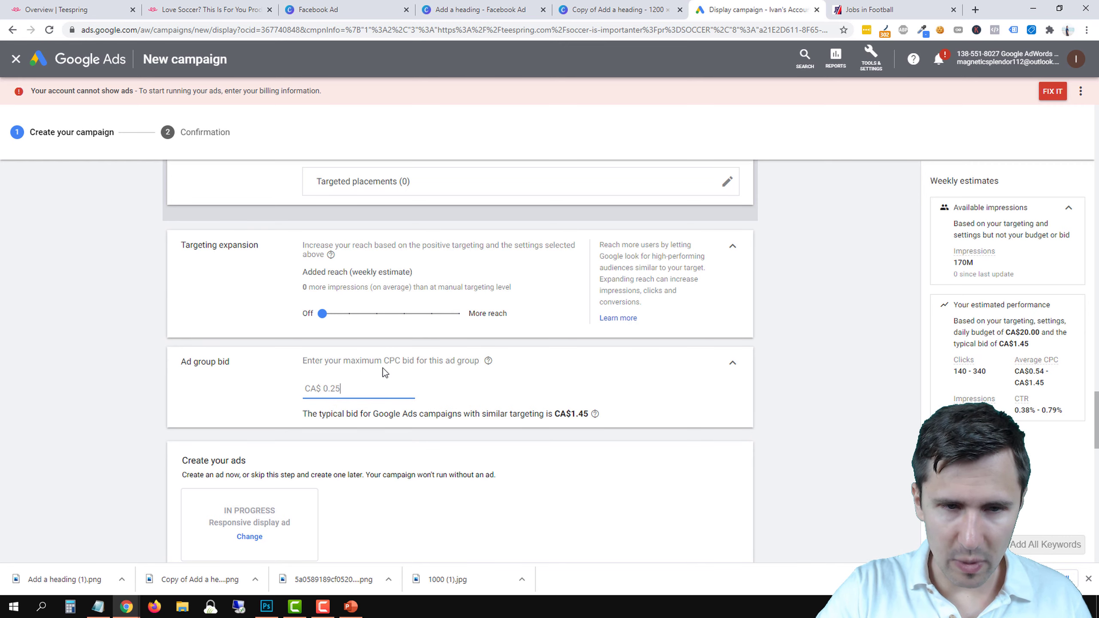
pyautogui.click(94, 362)
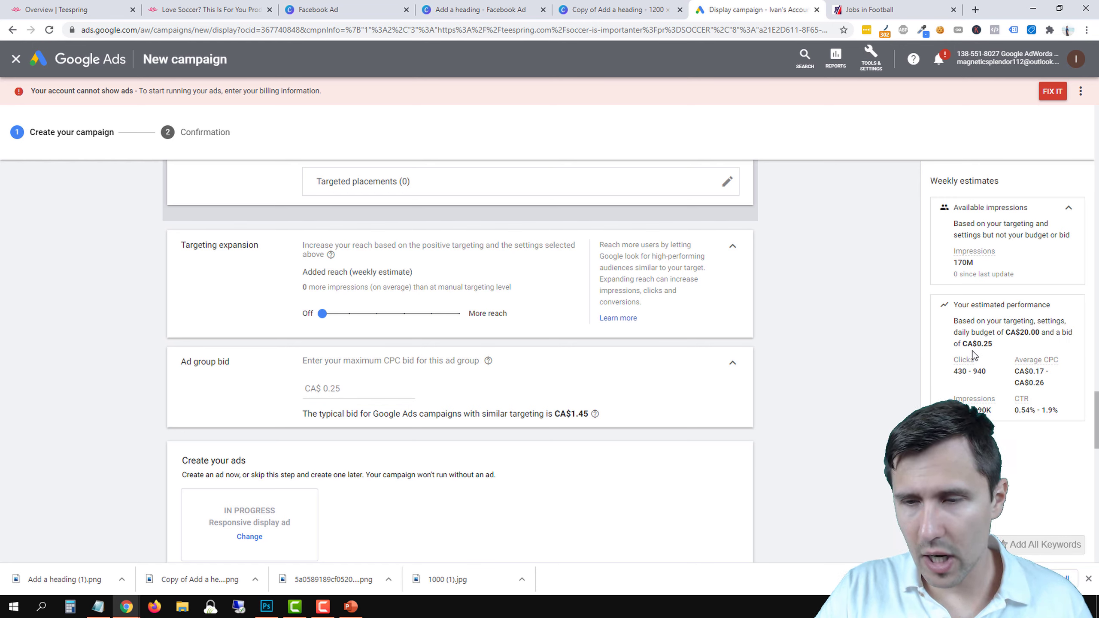
# Examine the estimated weekly clicks and average CPC for the new bid.
pyautogui.moveTo(954, 372); pyautogui.dragTo(986, 373)
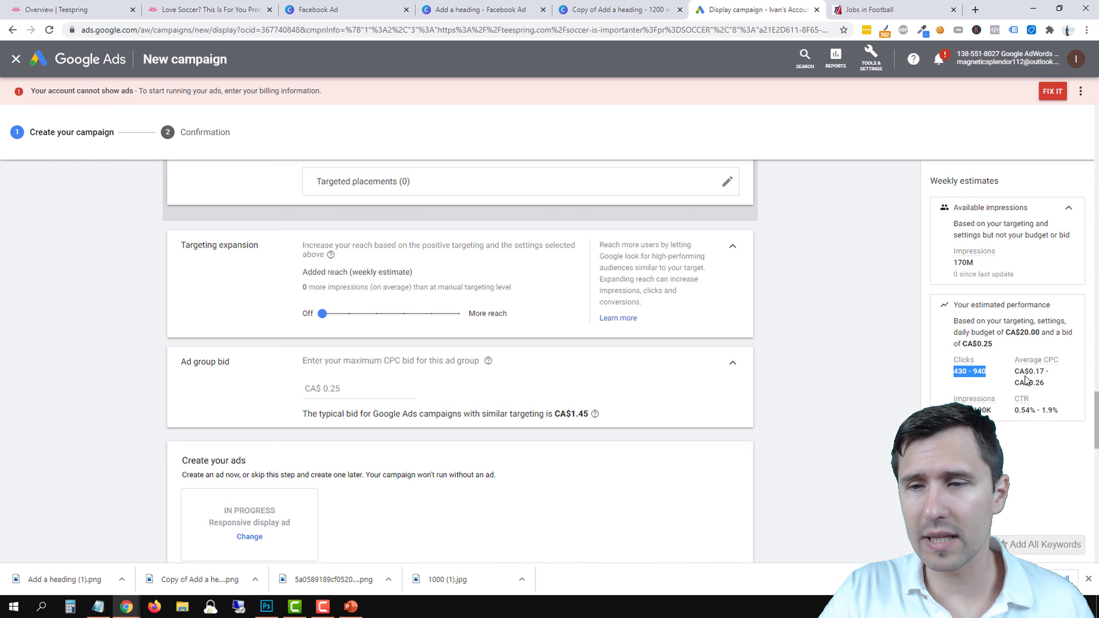
pyautogui.moveTo(1012, 370); pyautogui.dragTo(1041, 385)
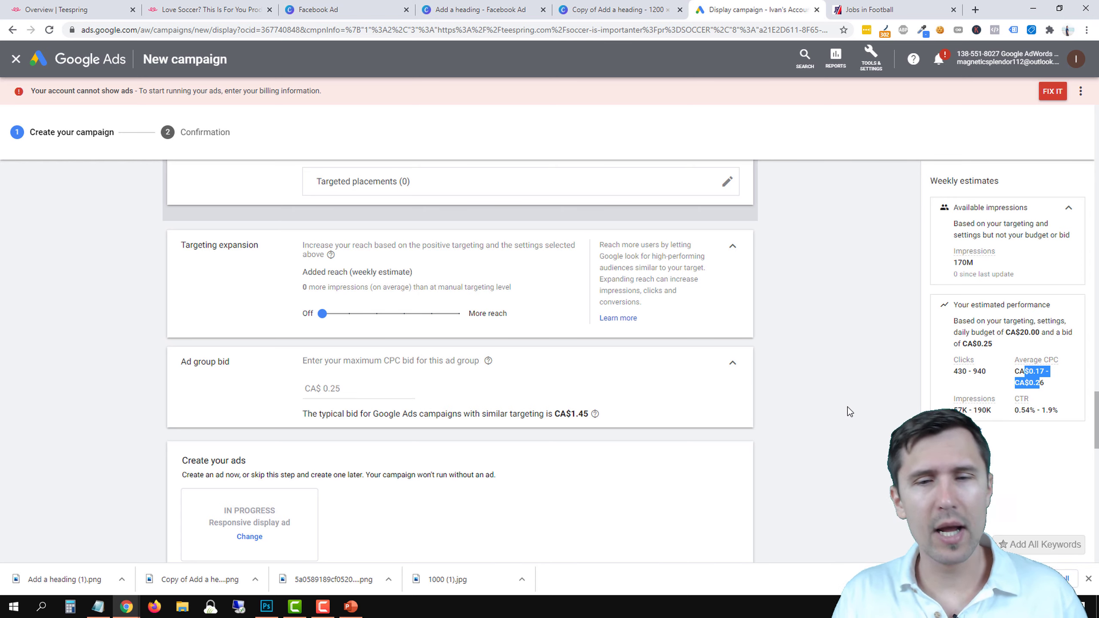
pyautogui.click(800, 429)
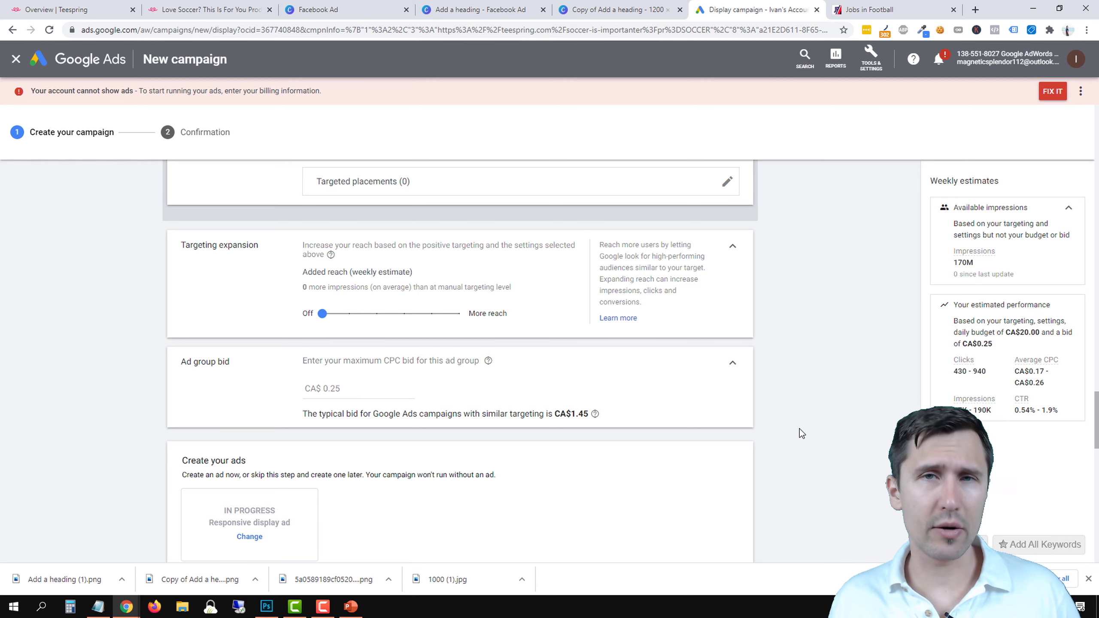
# Replace the default ad group name with "football fans" after the targeted audience.
pyautogui.scroll(7, 792, 431)
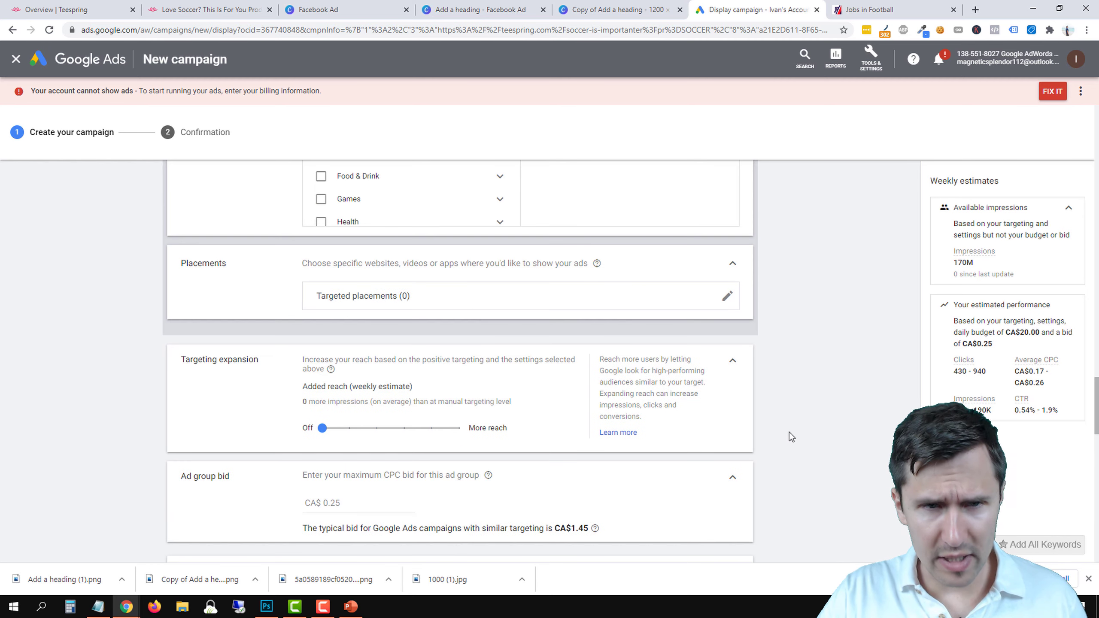
pyautogui.scroll(15, 191, 420)
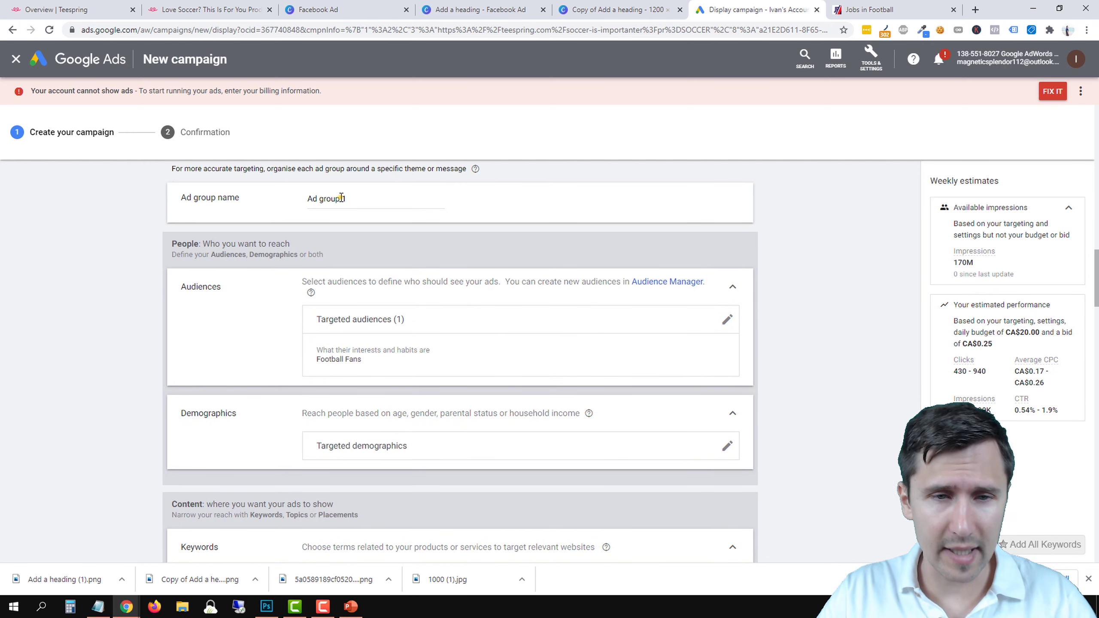
pyautogui.tripleClick(341, 198)
pyautogui.scroll(-3, 245, 430)
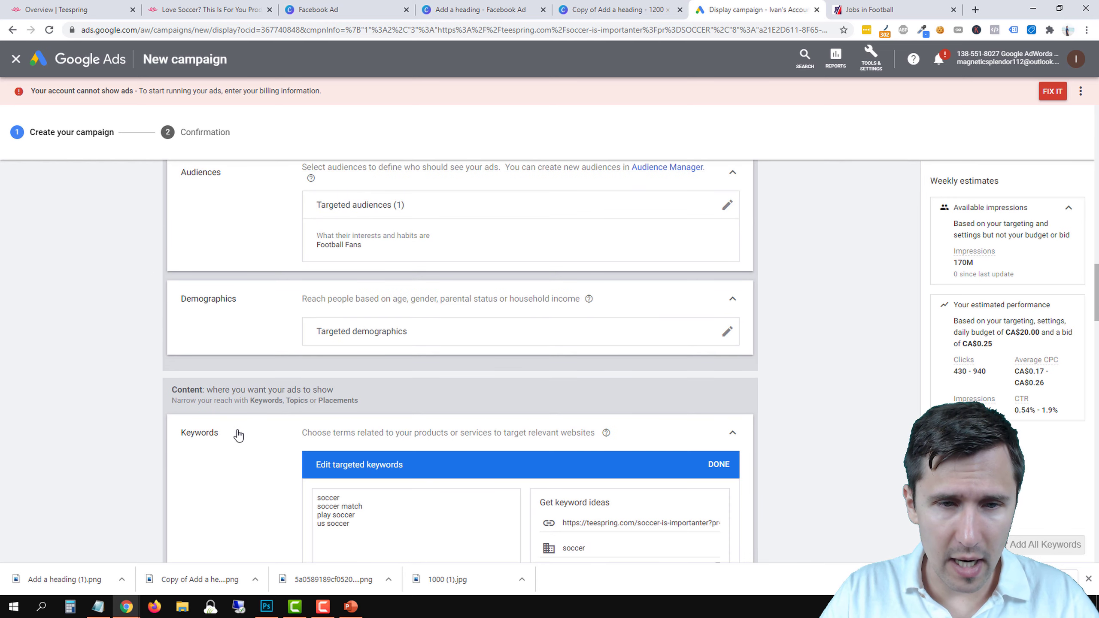
pyautogui.scroll(4, 238, 431)
pyautogui.write('foota')
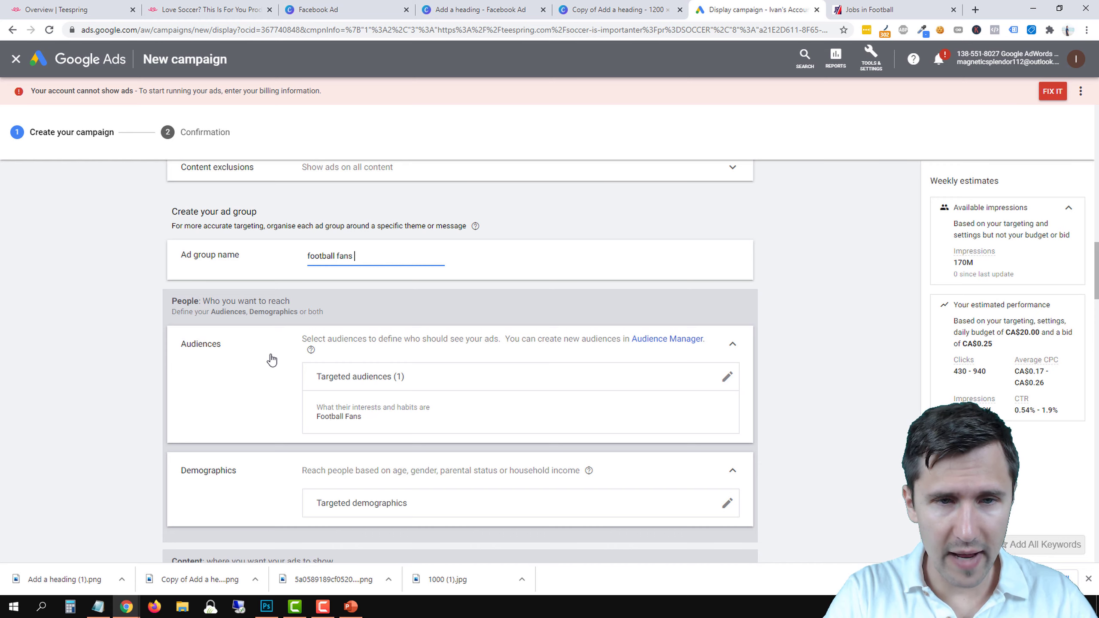
# Extend the ad group name with "// soccer keywords // football topics" to reflect the keyword and topic targeting.
pyautogui.scroll(-8, 272, 359)
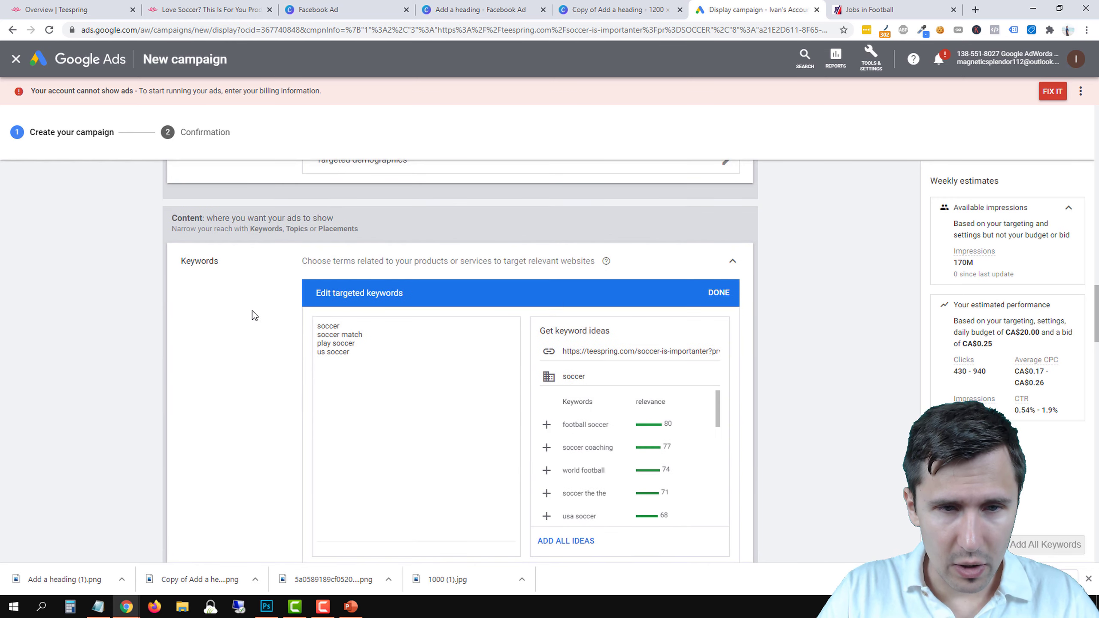
pyautogui.scroll(15, 280, 356)
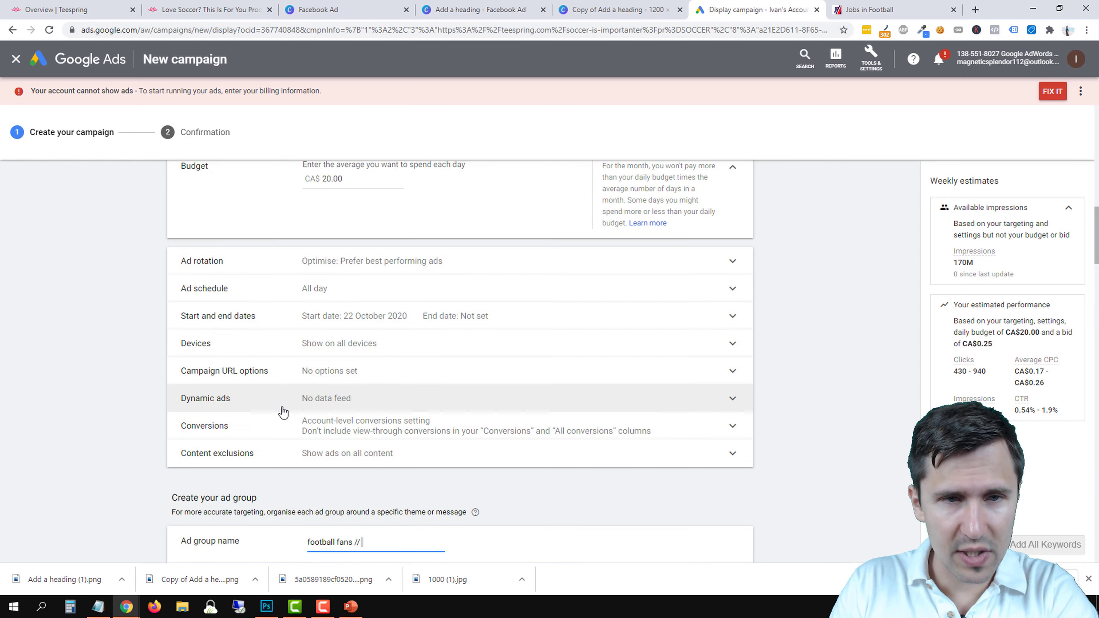
pyautogui.scroll(-3, 279, 413)
pyautogui.scroll(-1, 271, 413)
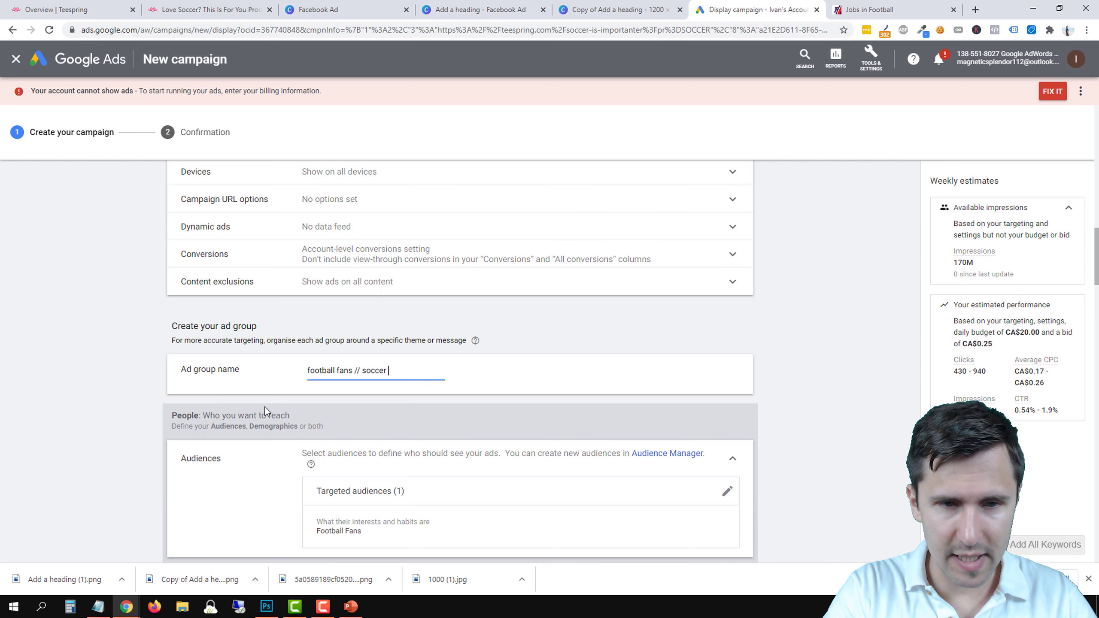
pyautogui.scroll(-15, 236, 441)
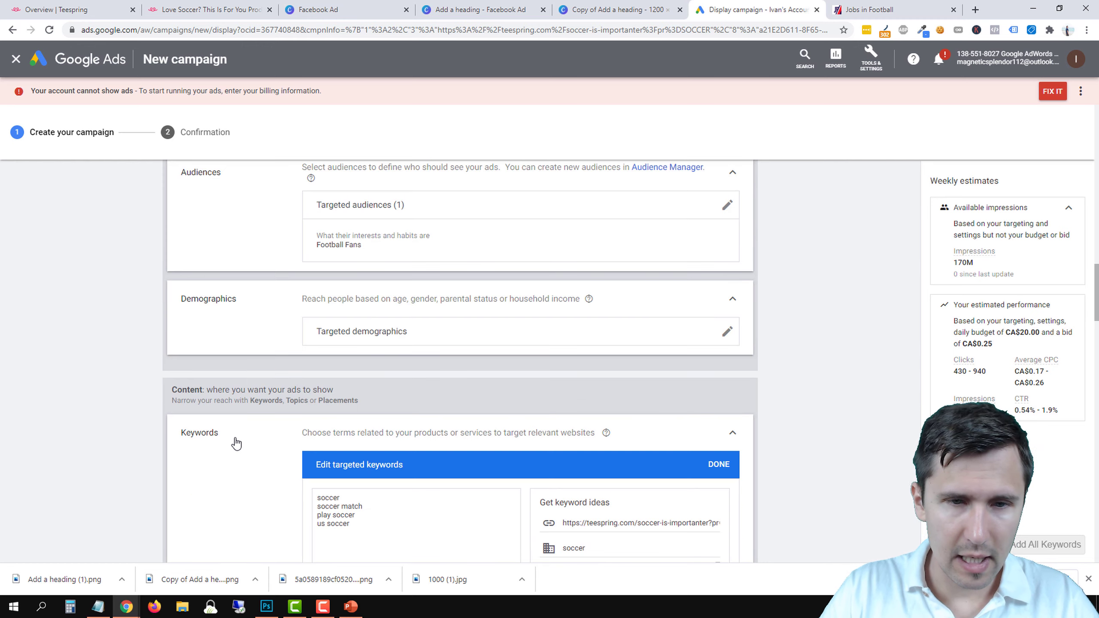
pyautogui.scroll(-2, 235, 438)
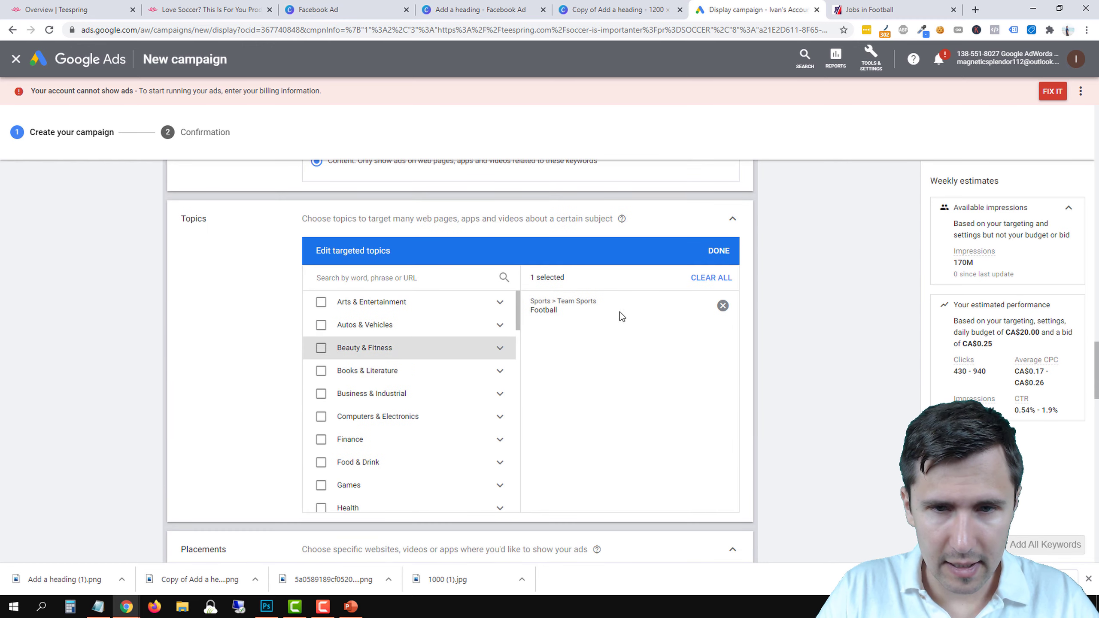
pyautogui.scroll(7, 132, 343)
pyautogui.scroll(-5, 139, 349)
pyautogui.scroll(15, 143, 358)
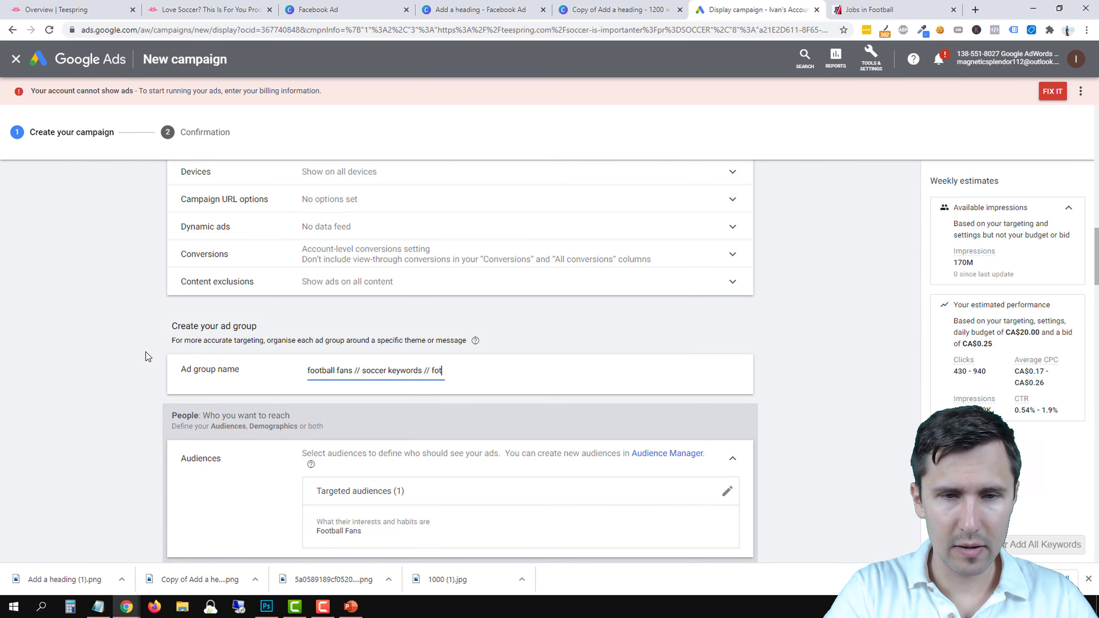
pyautogui.press('BackSpace')
pyautogui.write('otball topics')
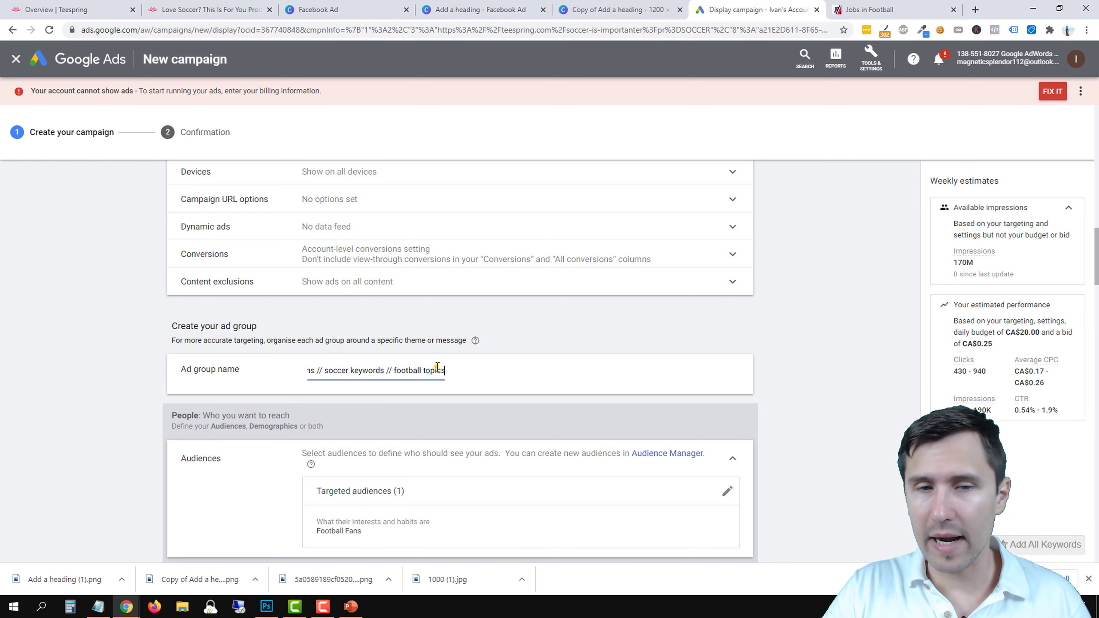
# Try adding the demographic label "M18-54 /" before "soccer keywords" in the ad group name, and remove it again.
pyautogui.moveTo(437, 368); pyautogui.dragTo(263, 376)
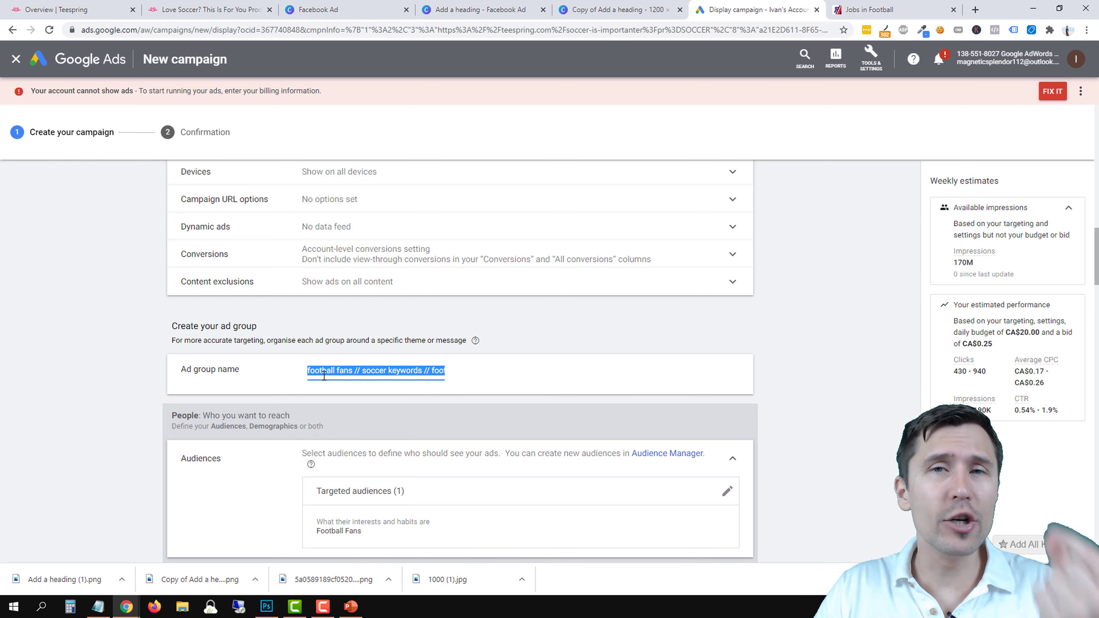
pyautogui.scroll(-1, 363, 347)
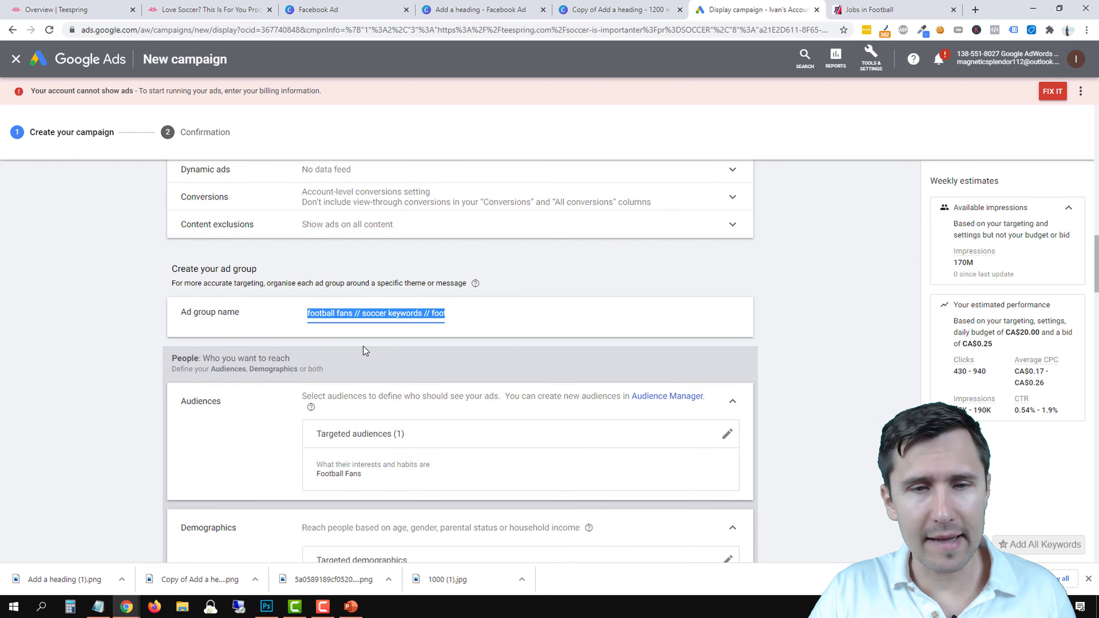
pyautogui.click(356, 316)
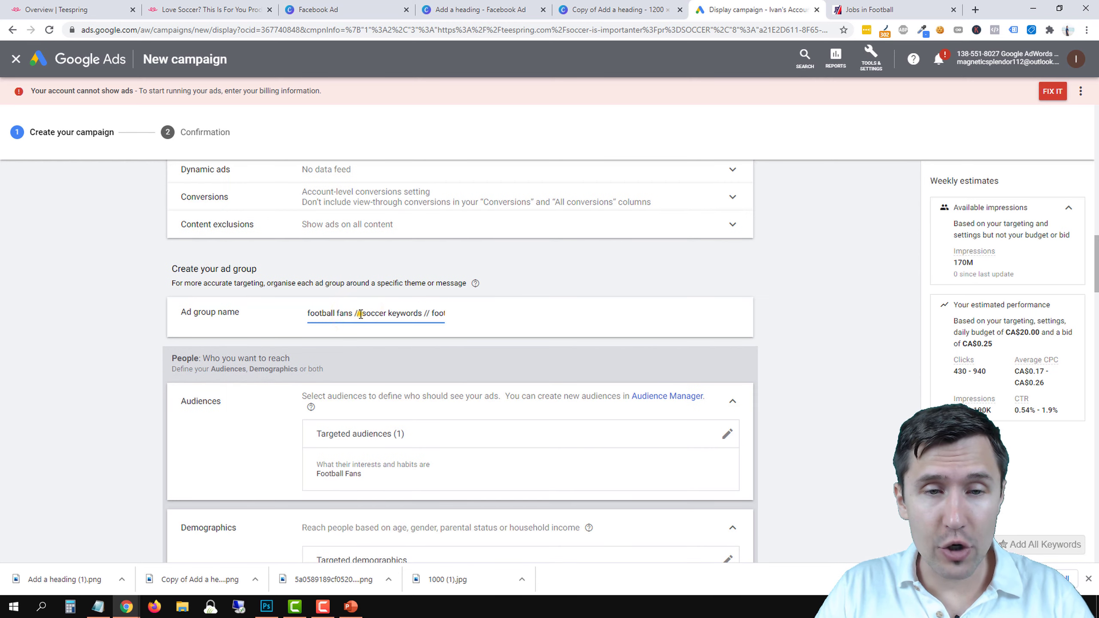
pyautogui.write('M18-54 /')
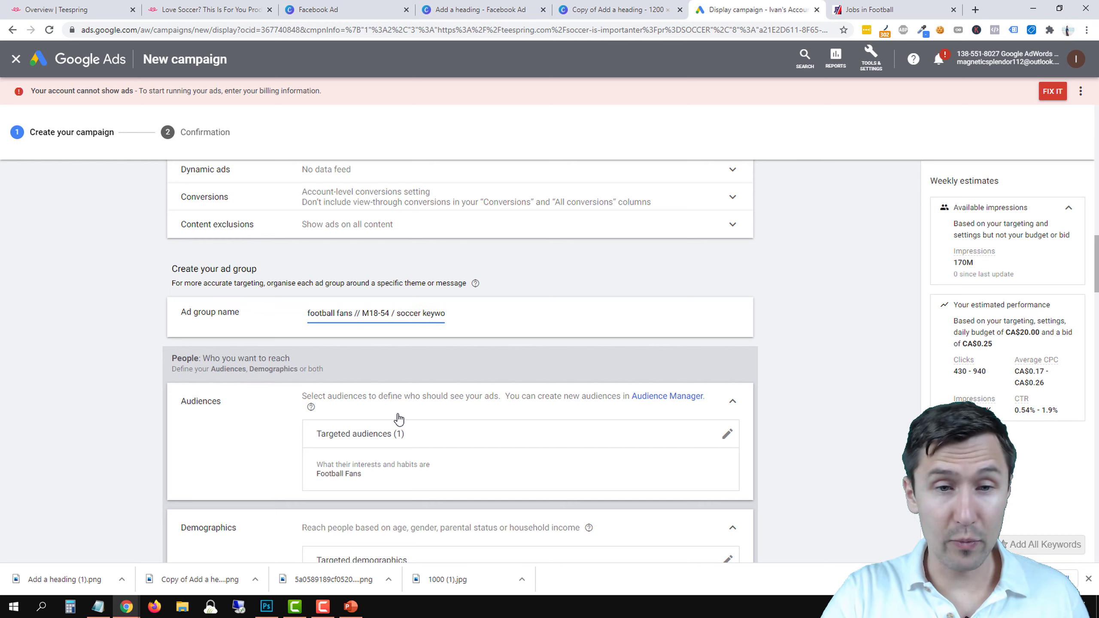
pyautogui.press('BackSpace')
pyautogui.press('BackSpace')
pyautogui.press('BackSpace')
pyautogui.press('BackSpace')
pyautogui.press('BackSpace')
pyautogui.press('BackSpace')
pyautogui.press('BackSpace')
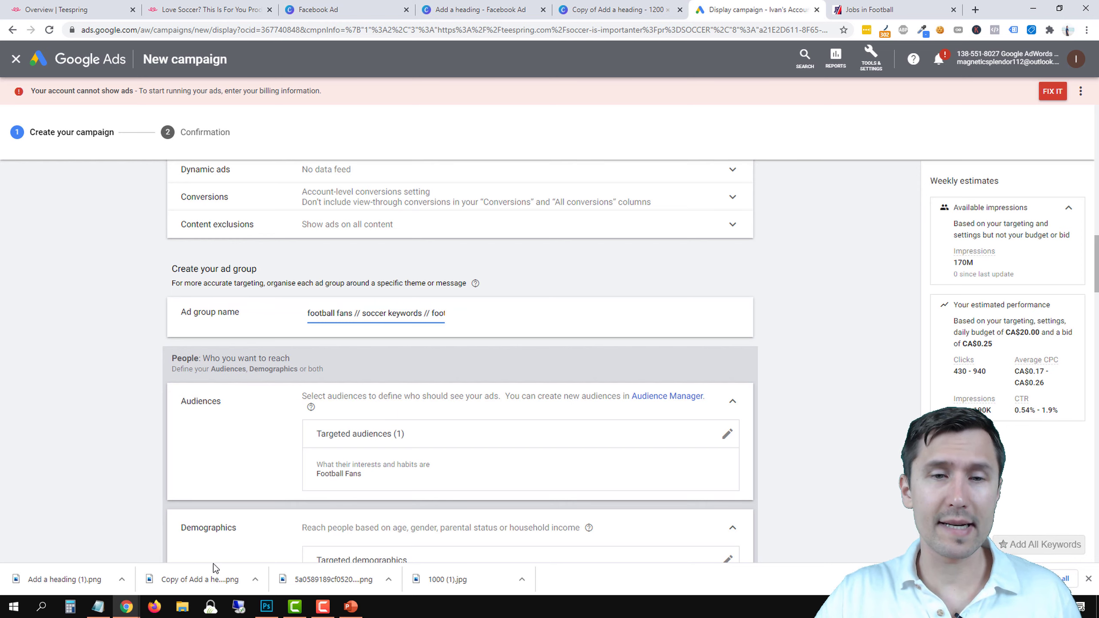
# Check the final URL of the new responsive display ad, including the promo code parameter at its end.
pyautogui.scroll(-10, 126, 425)
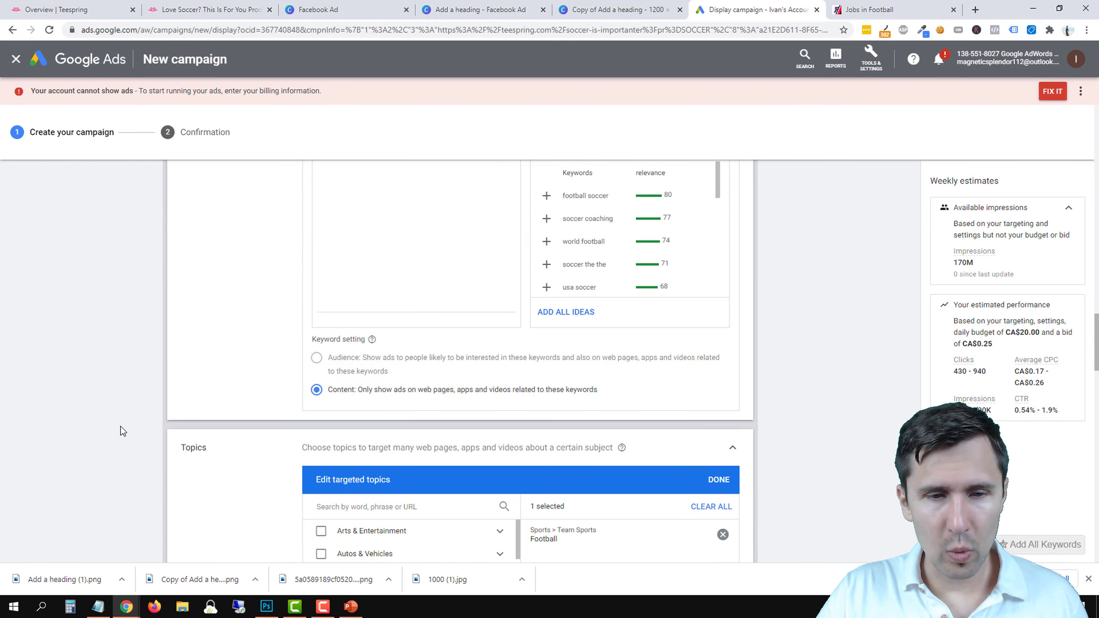
pyautogui.scroll(-15, 123, 431)
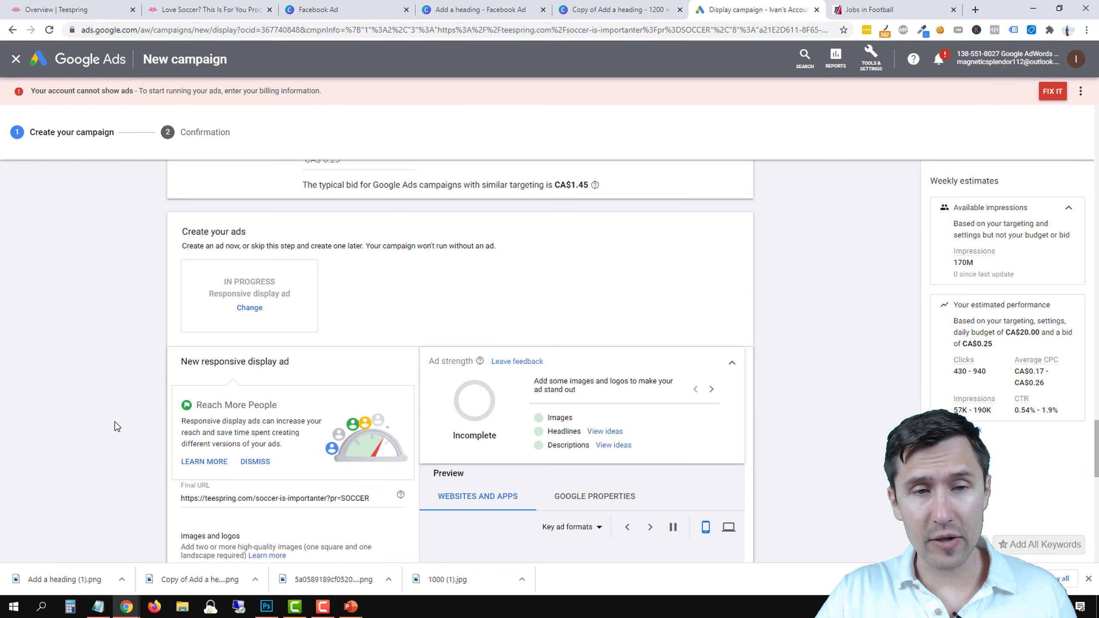
pyautogui.scroll(-4, 115, 420)
pyautogui.scroll(-1, 158, 351)
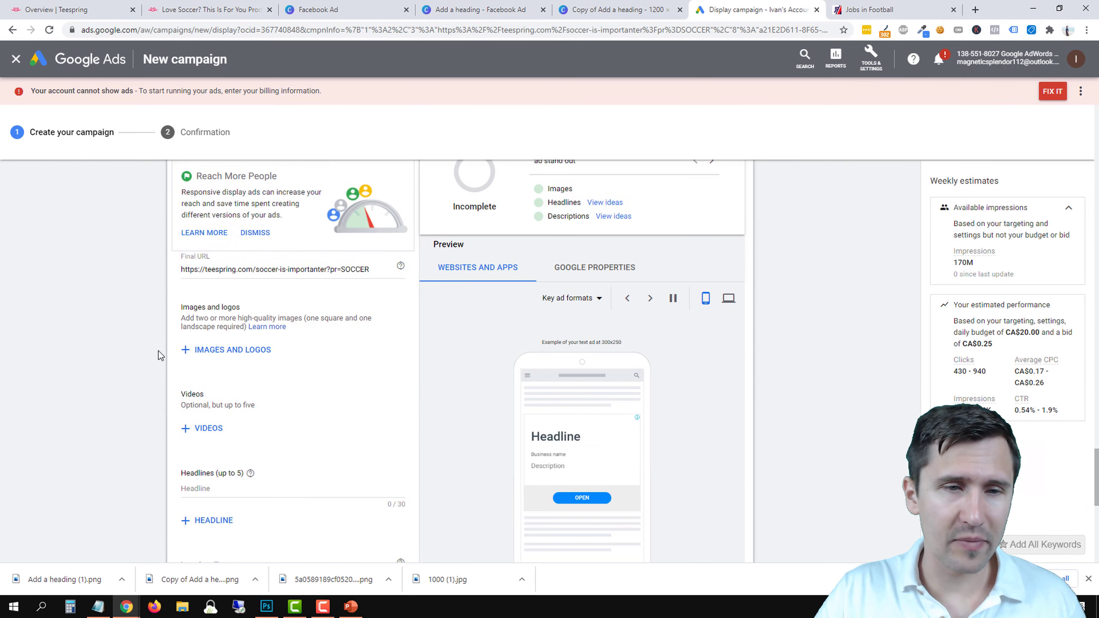
pyautogui.moveTo(190, 270); pyautogui.dragTo(369, 269)
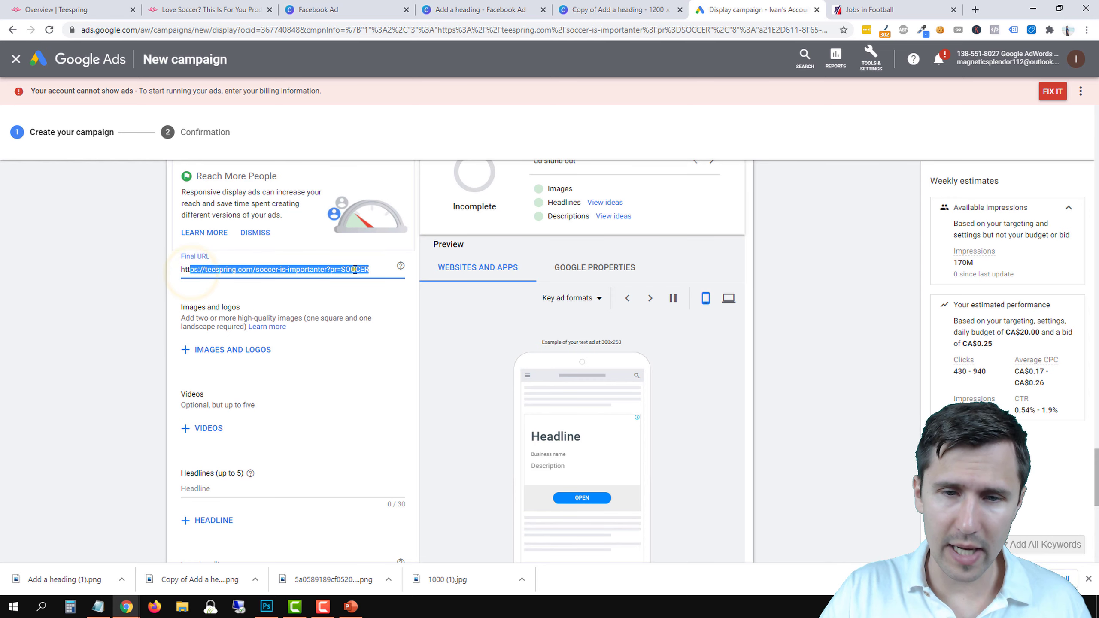
pyautogui.doubleClick(355, 269)
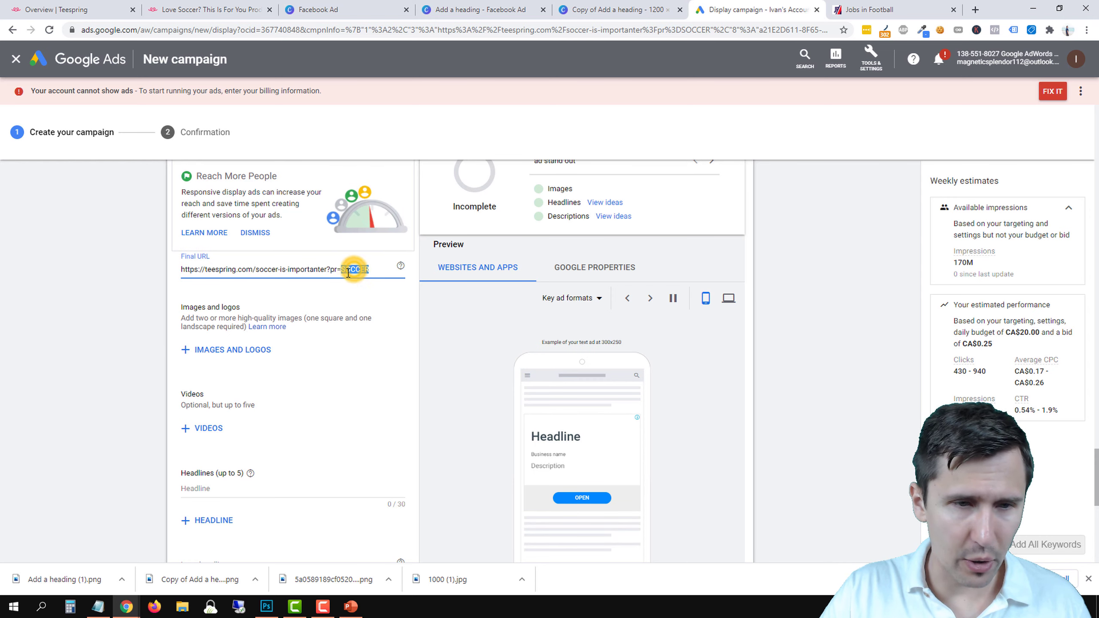
# Add the pink Teespring symbol found by scanning the product page as the ad's logo in 1:1 ratio.
pyautogui.click(226, 359)
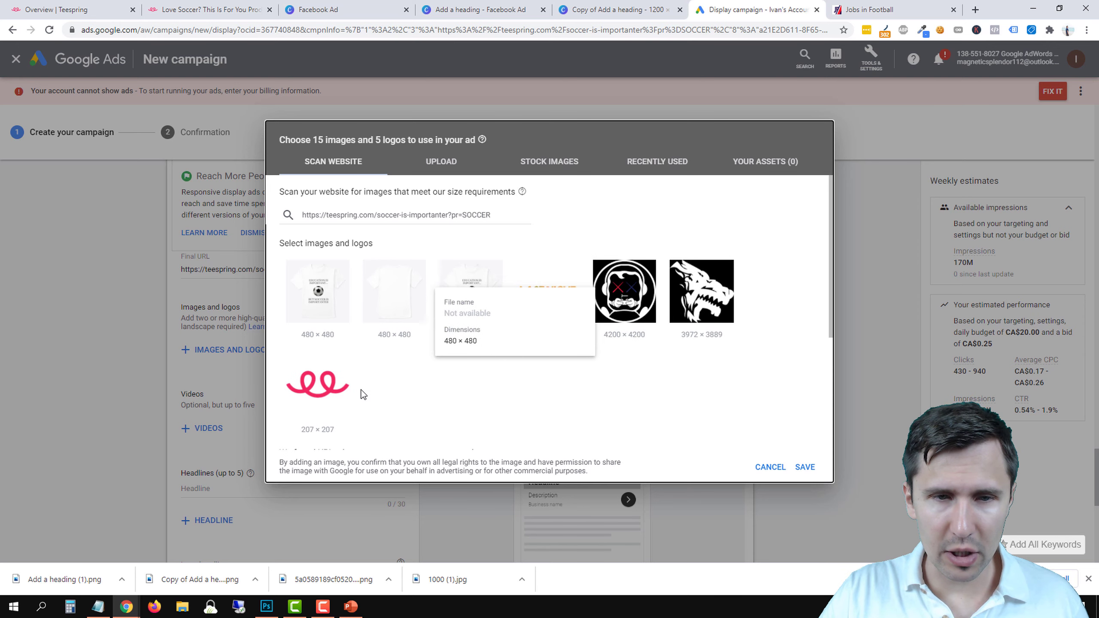
pyautogui.click(330, 380)
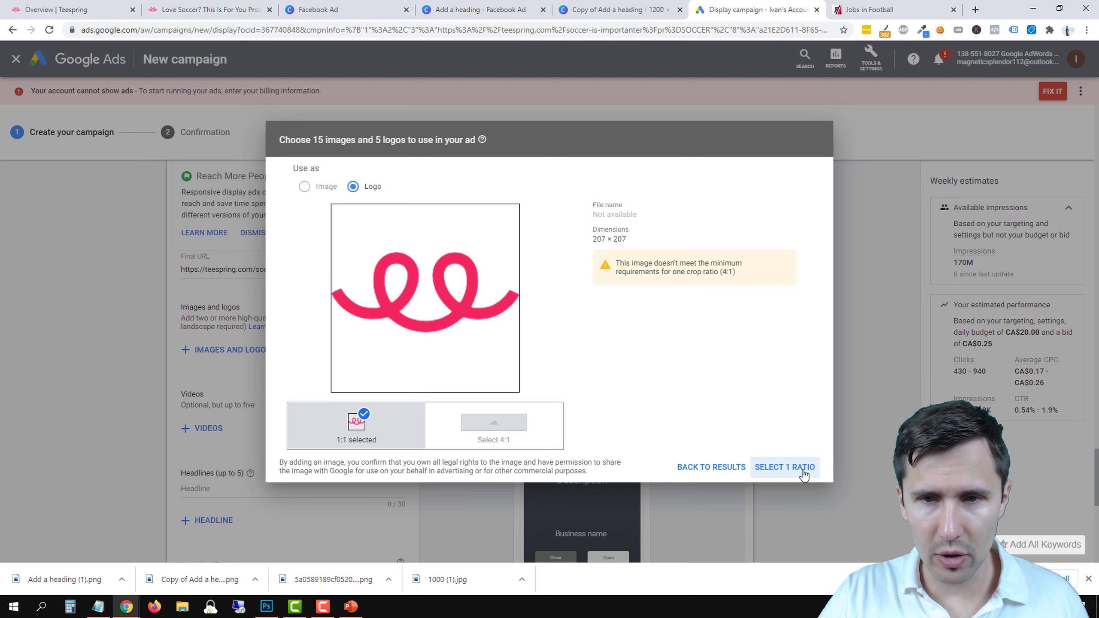
pyautogui.click(784, 467)
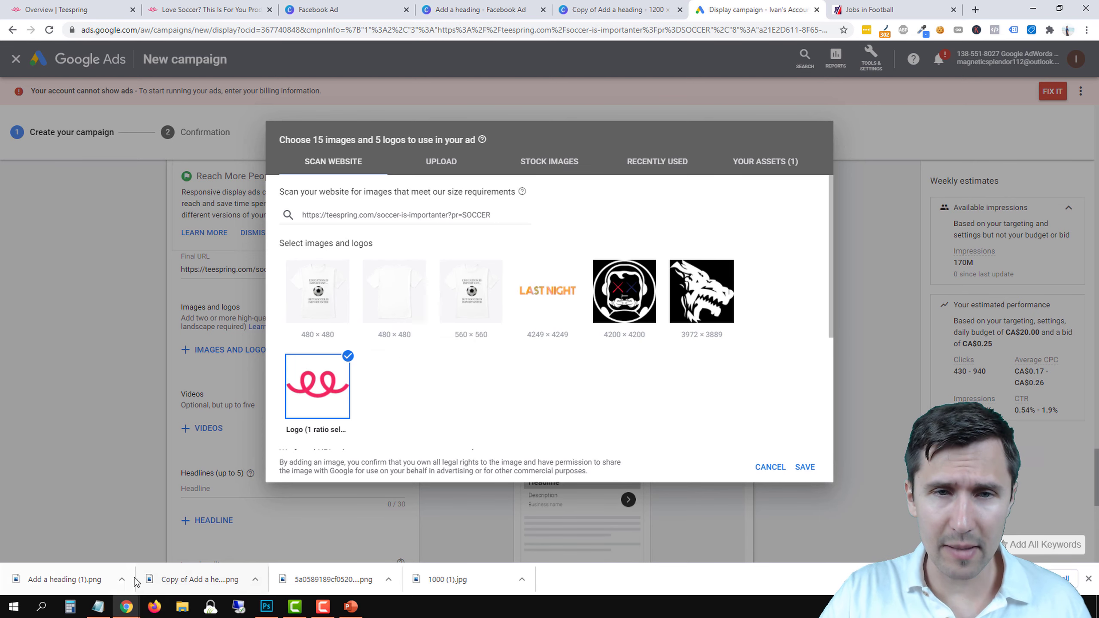
# Upload the banners "Copy of Add a heading.png" and "Add a heading (1).png" for the ad, and open the landscape one's ratio settings.
pyautogui.click(442, 159)
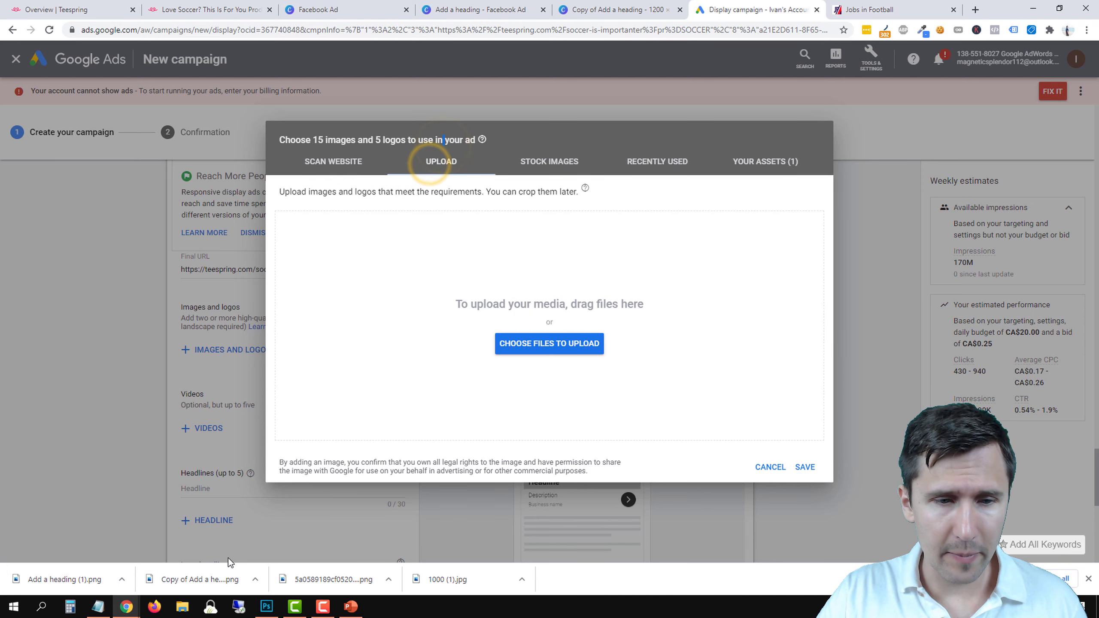
pyautogui.moveTo(189, 579); pyautogui.dragTo(515, 349)
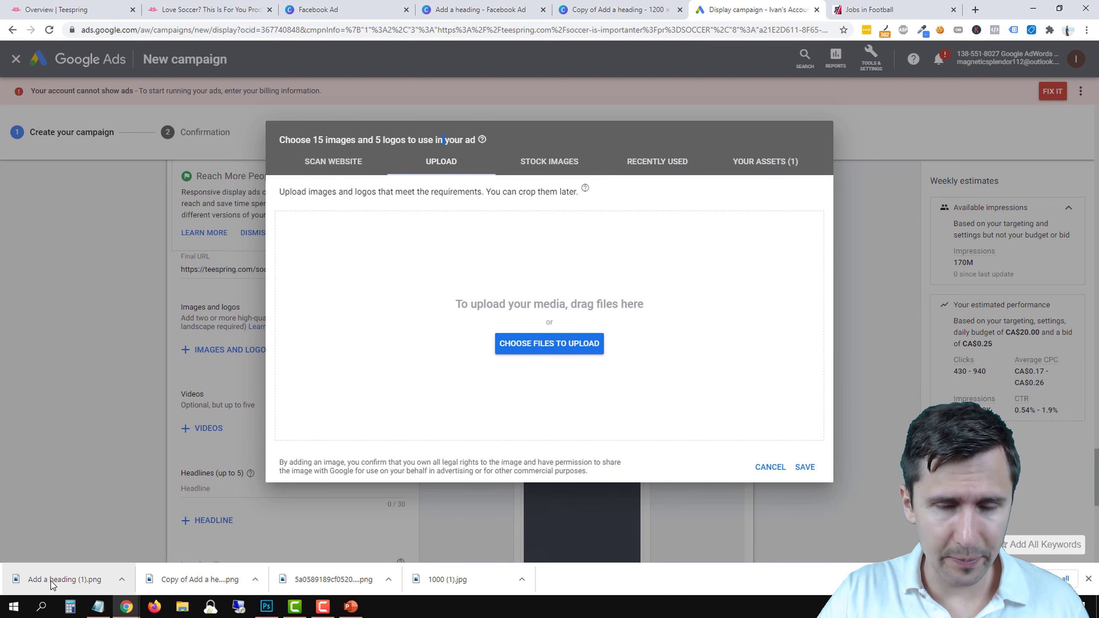
pyautogui.moveTo(61, 585); pyautogui.dragTo(418, 409)
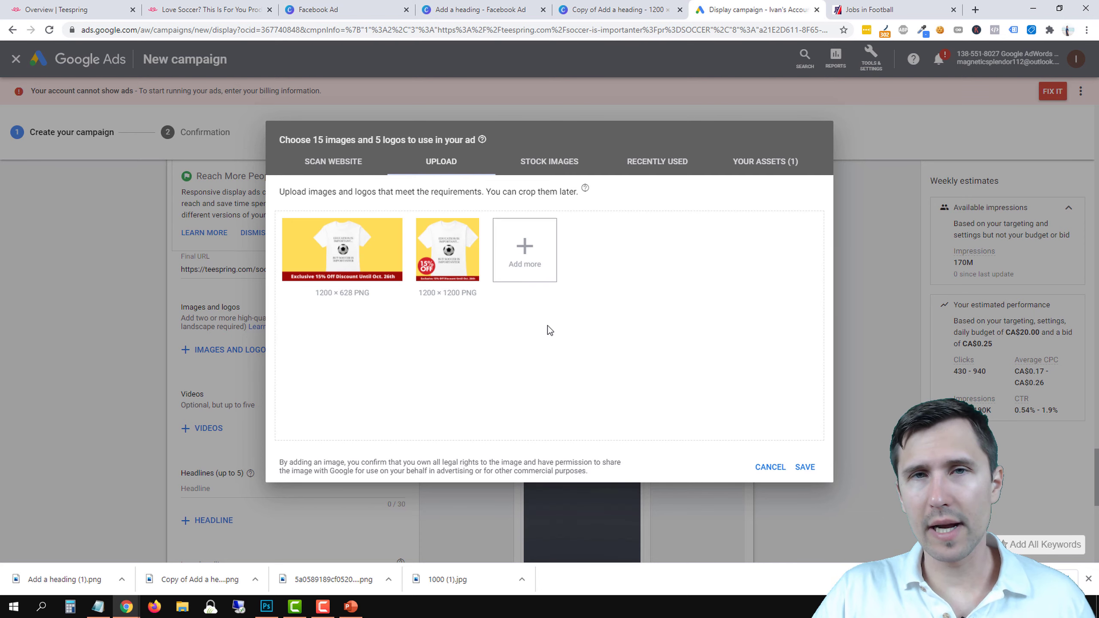
pyautogui.moveTo(447, 275)
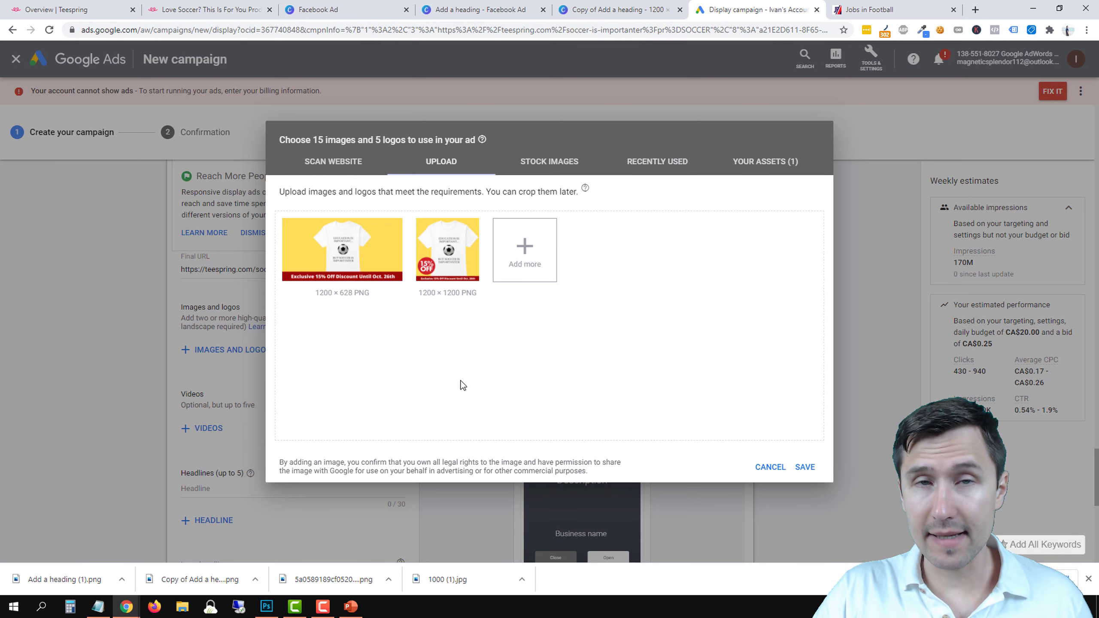
pyautogui.click(342, 292)
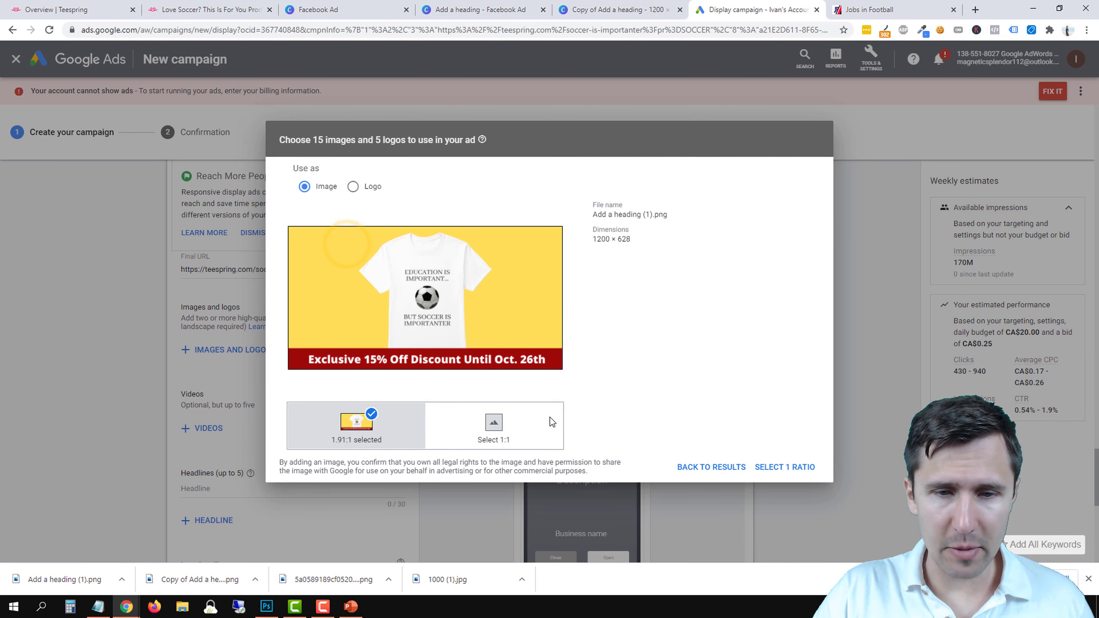
# Try adding a 1:1 crop of the landscape banner, and deselect that ratio again.
pyautogui.click(473, 416)
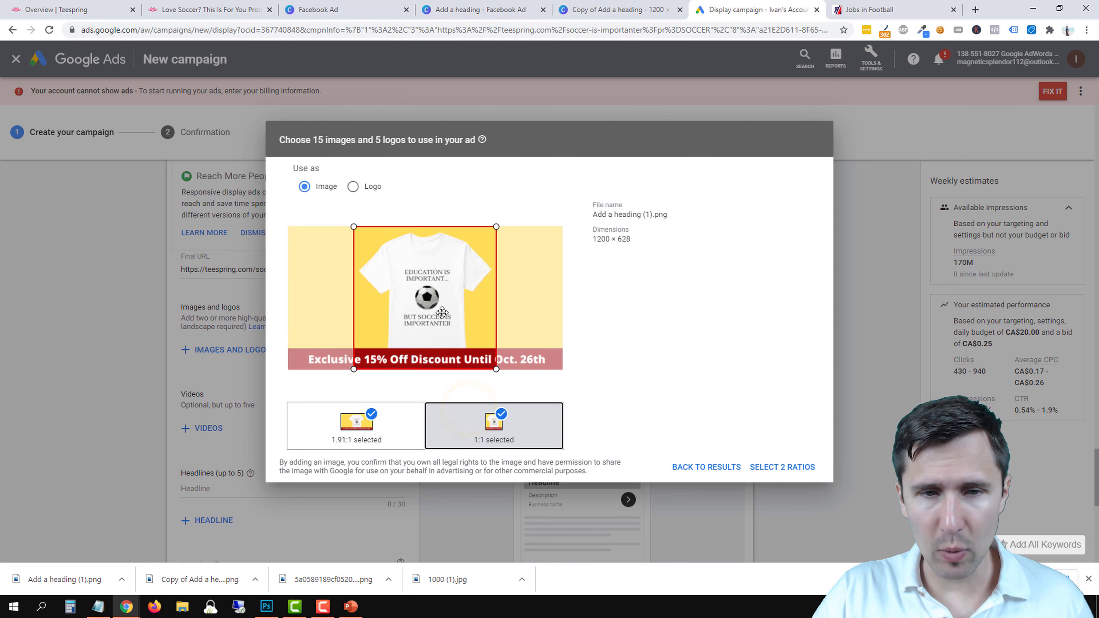
pyautogui.moveTo(433, 297); pyautogui.dragTo(438, 315)
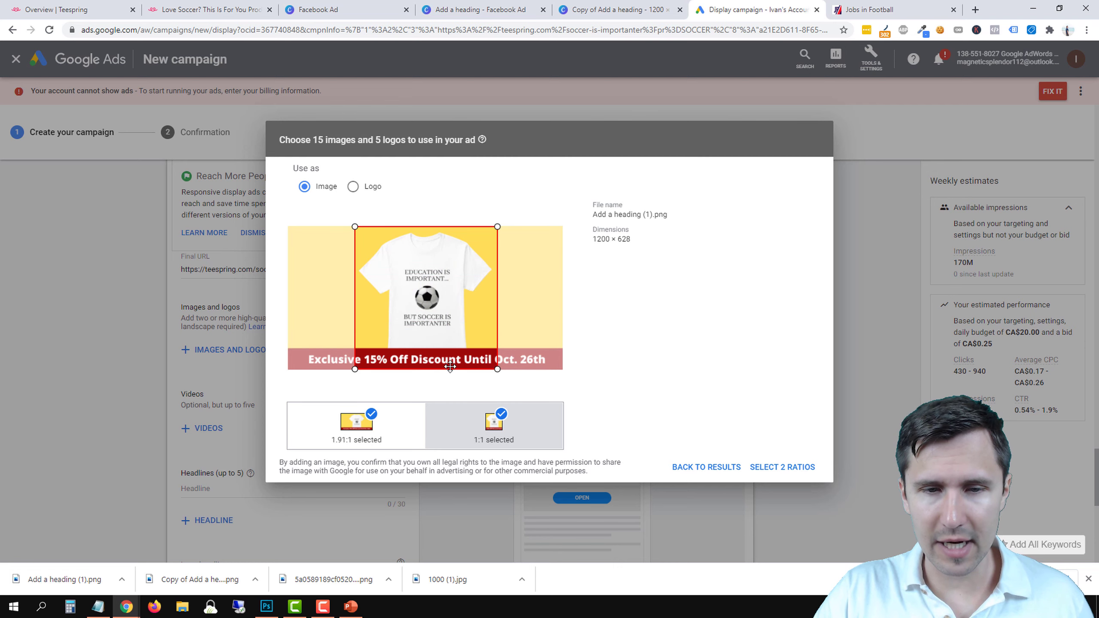
pyautogui.click(467, 429)
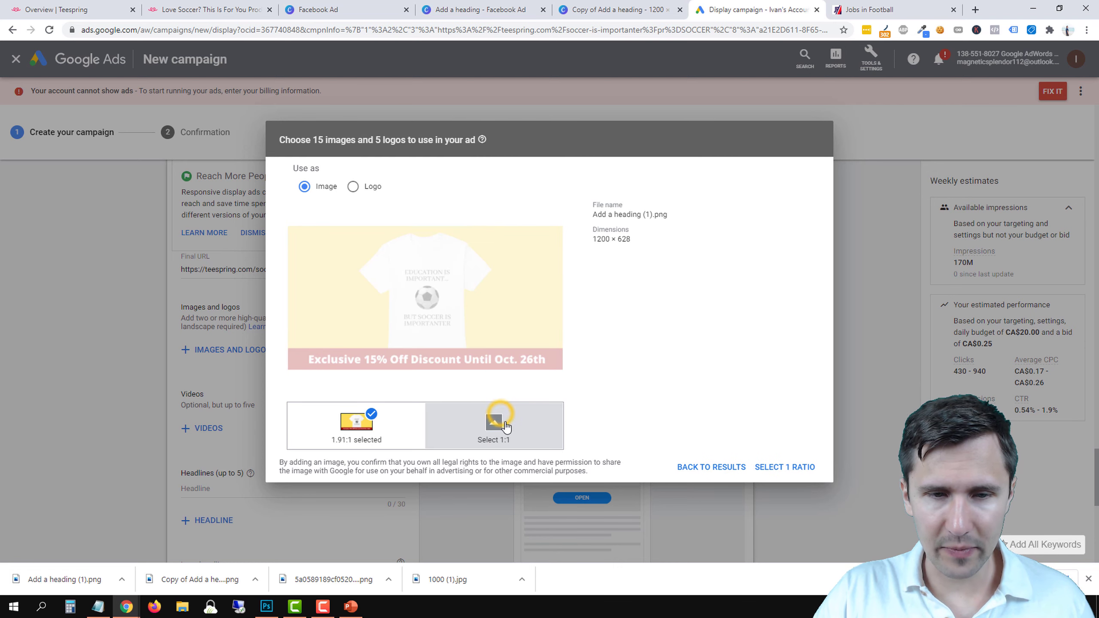
pyautogui.click(501, 416)
pyautogui.click(400, 428)
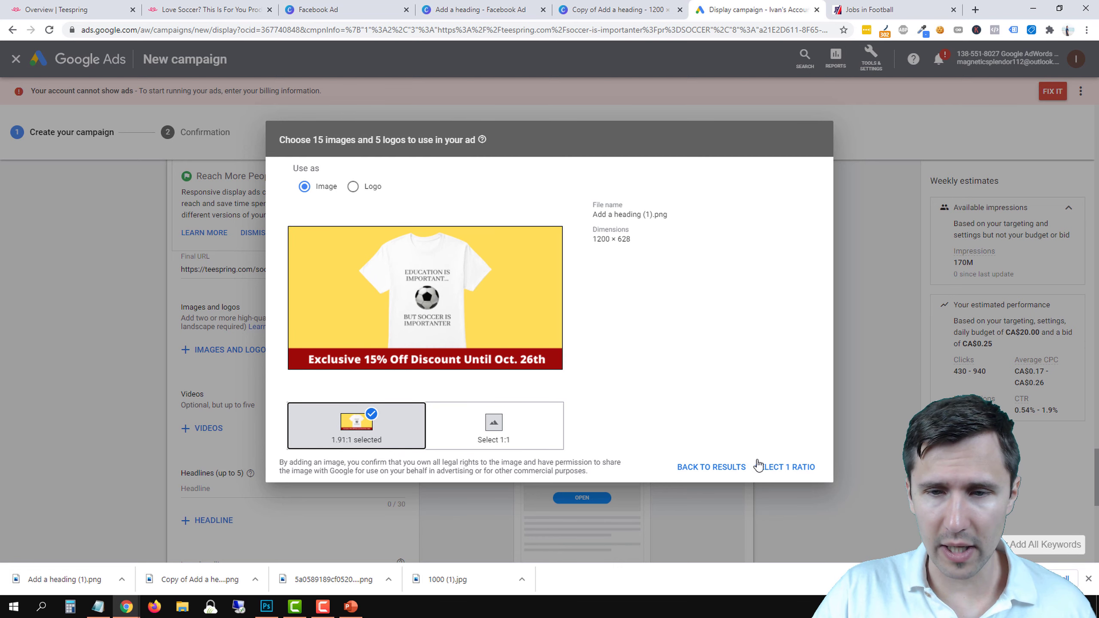
# Use the landscape banner in 1.91:1 and the square banner in 1:1, and save the ad's image selection.
pyautogui.click(784, 467)
pyautogui.click(448, 249)
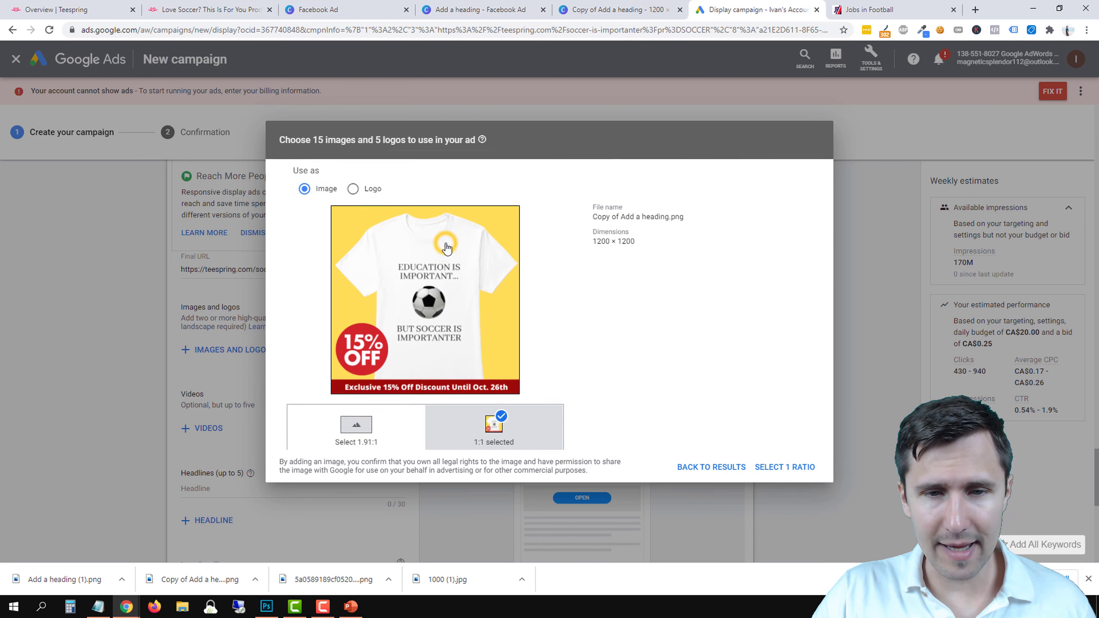
pyautogui.click(795, 467)
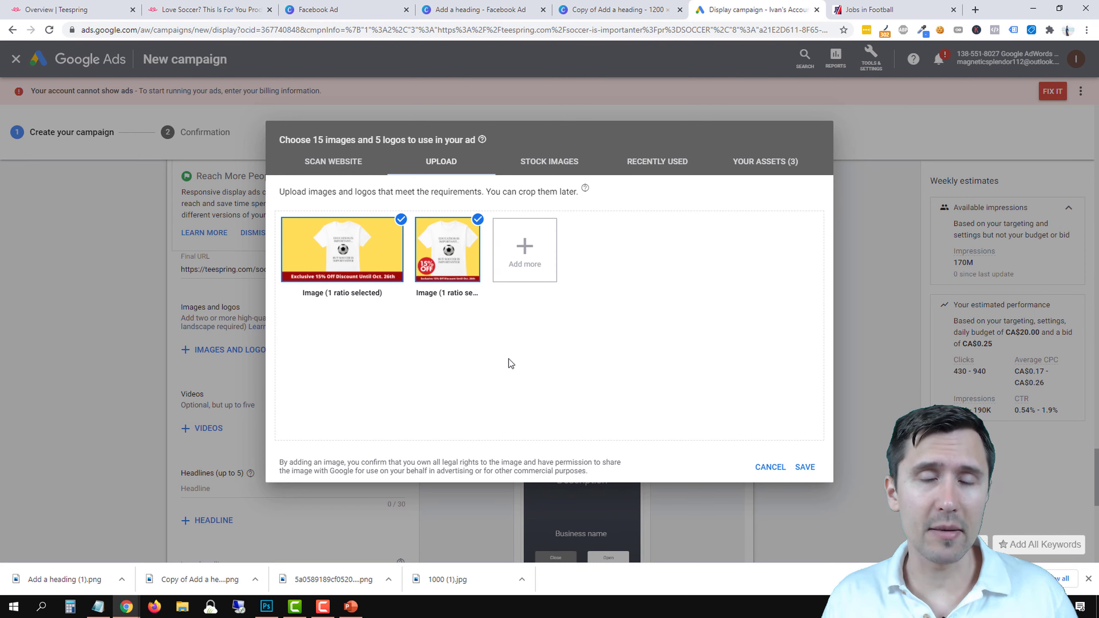
pyautogui.click(805, 467)
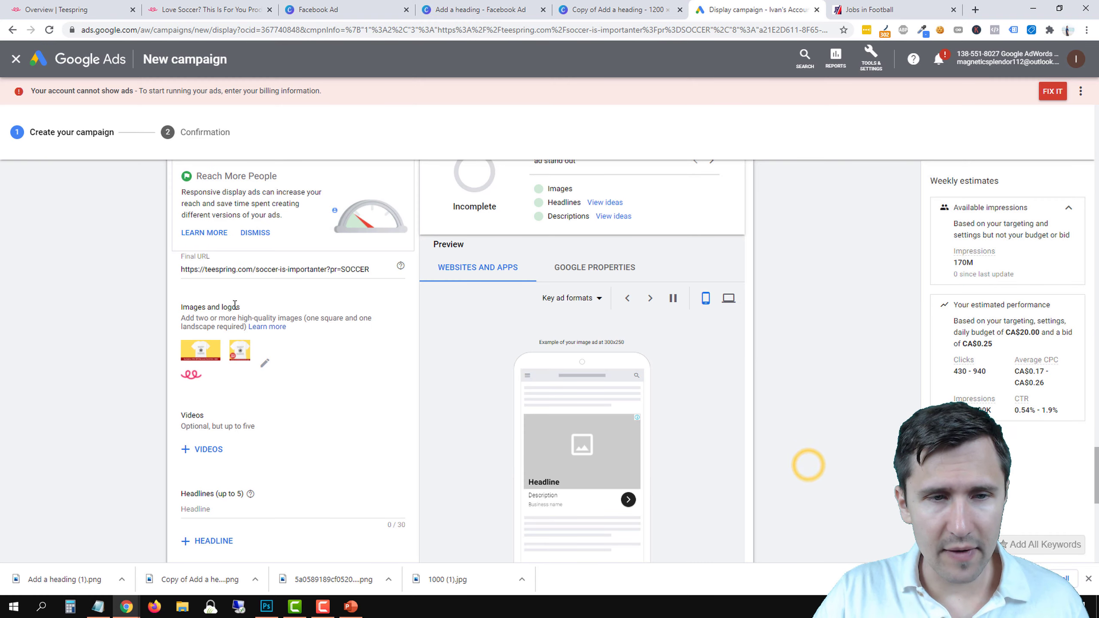
# Close the Jobs in Football page and place the Teespring product page's browser tab beside the campaign before filling in the headlines.
pyautogui.scroll(1, 161, 412)
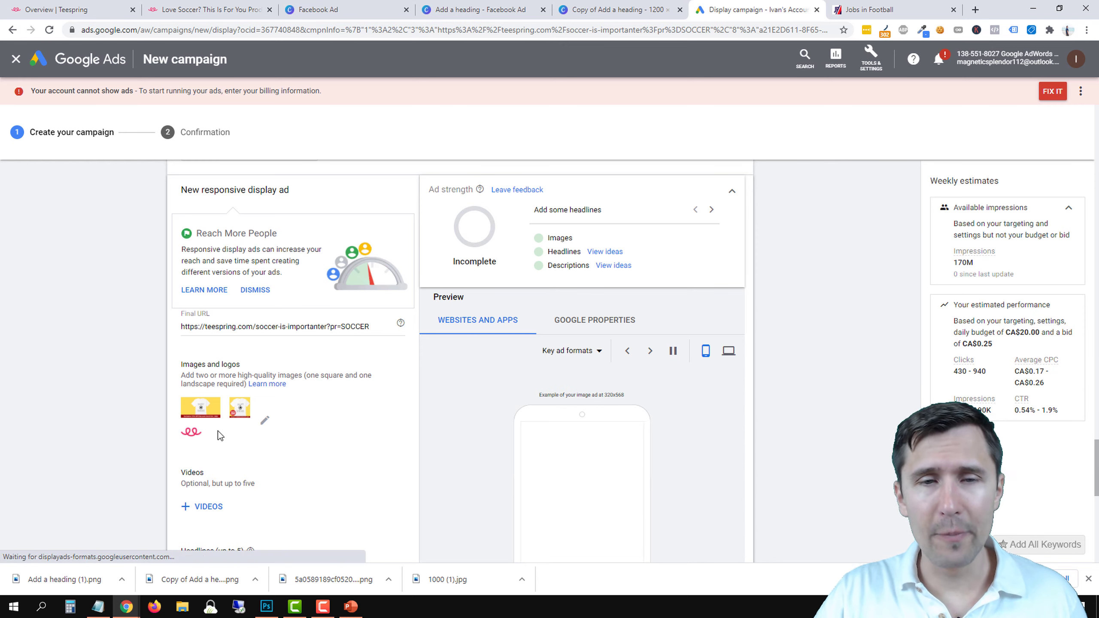
pyautogui.scroll(-1, 339, 396)
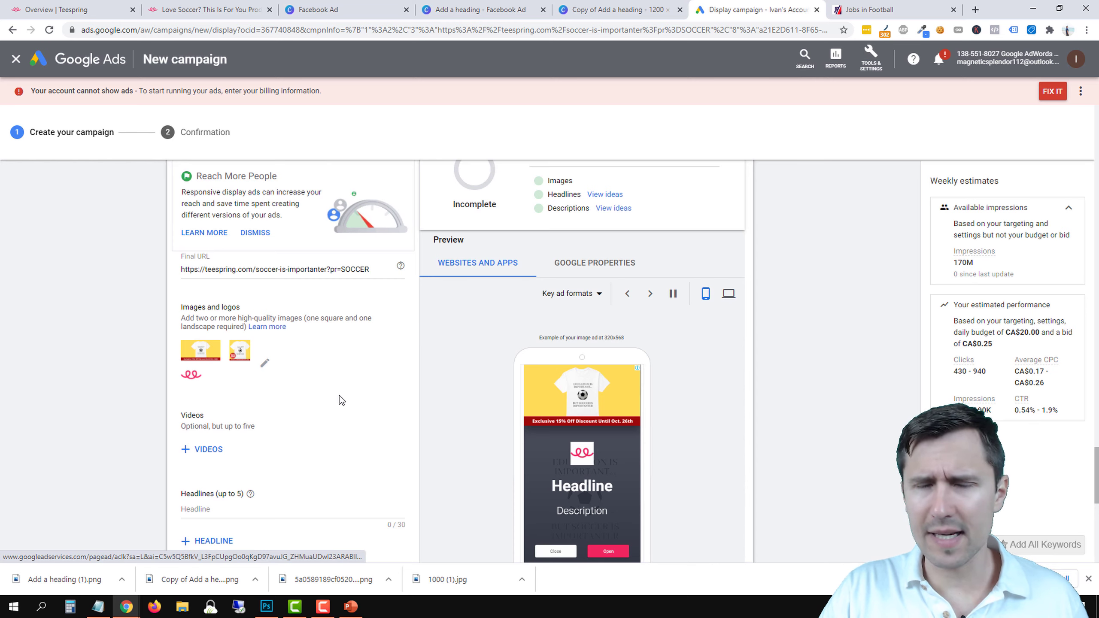
pyautogui.scroll(-2, 346, 391)
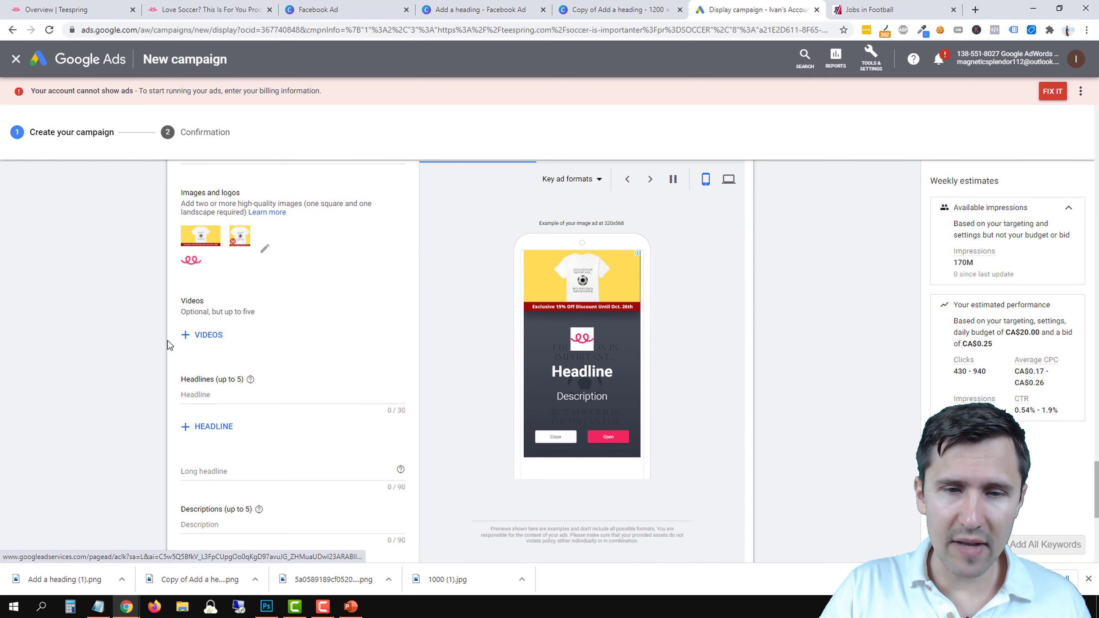
pyautogui.scroll(-1, 194, 397)
pyautogui.click(193, 342)
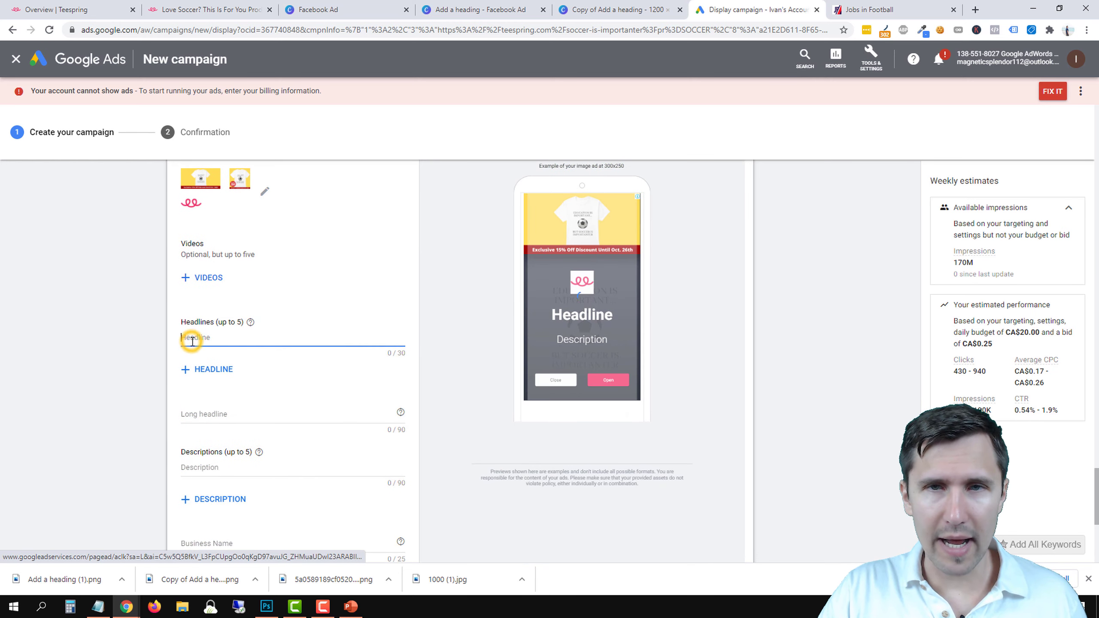
pyautogui.click(861, 10)
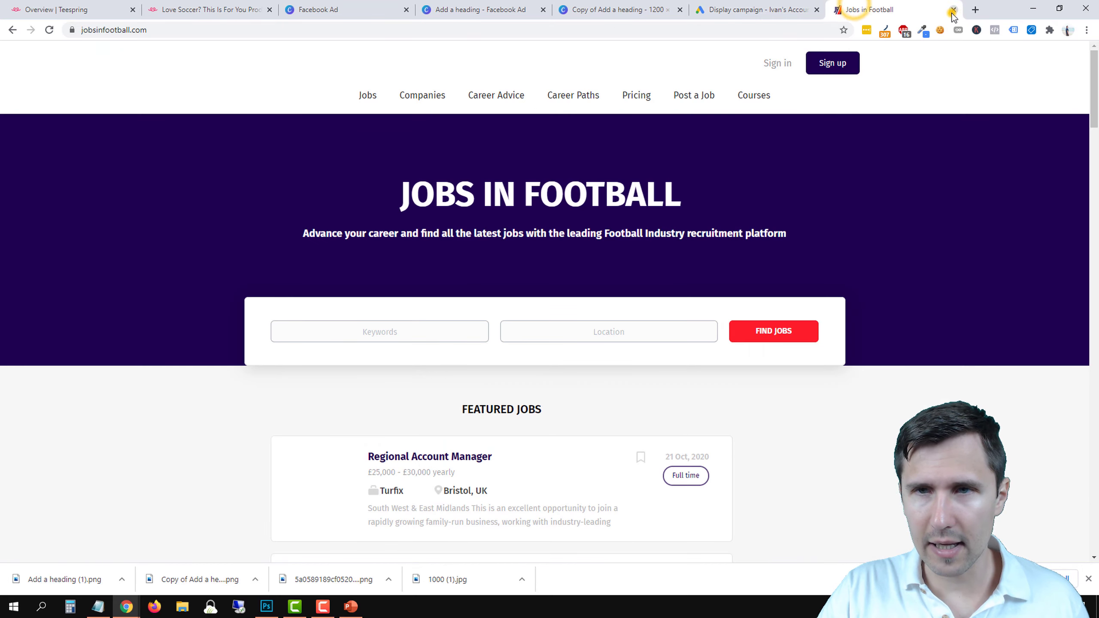
pyautogui.click(953, 10)
pyautogui.moveTo(206, 10); pyautogui.dragTo(619, 9)
pyautogui.click(736, 10)
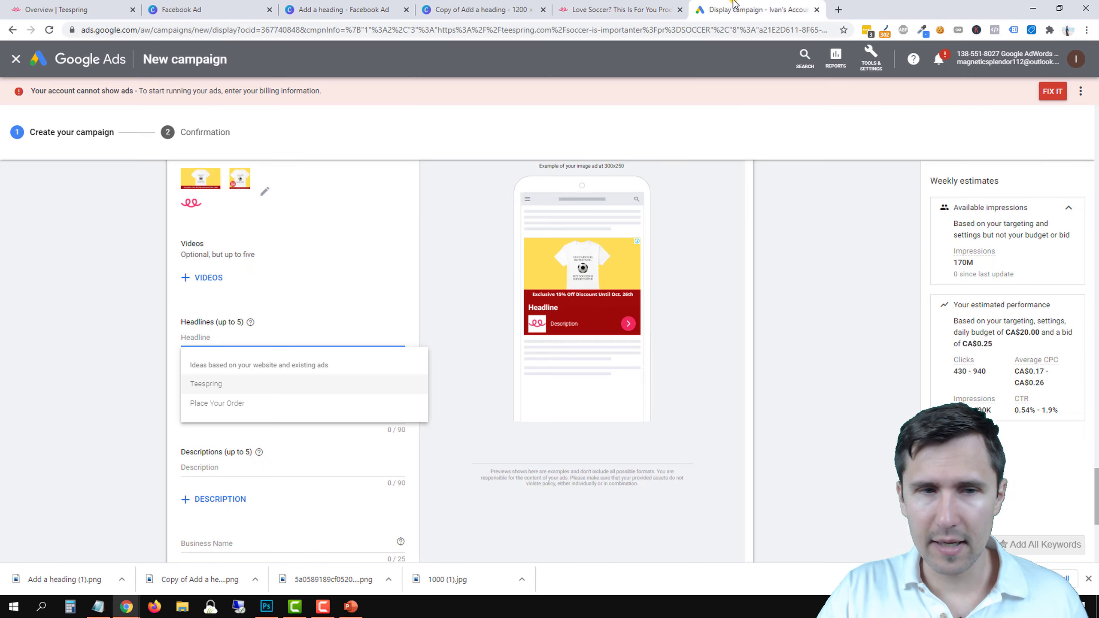
# Try "Love Soccer? This Shirt Is For You" as the ad's first headline, and cut it back to "Love Soccer?".
pyautogui.write('Love ')
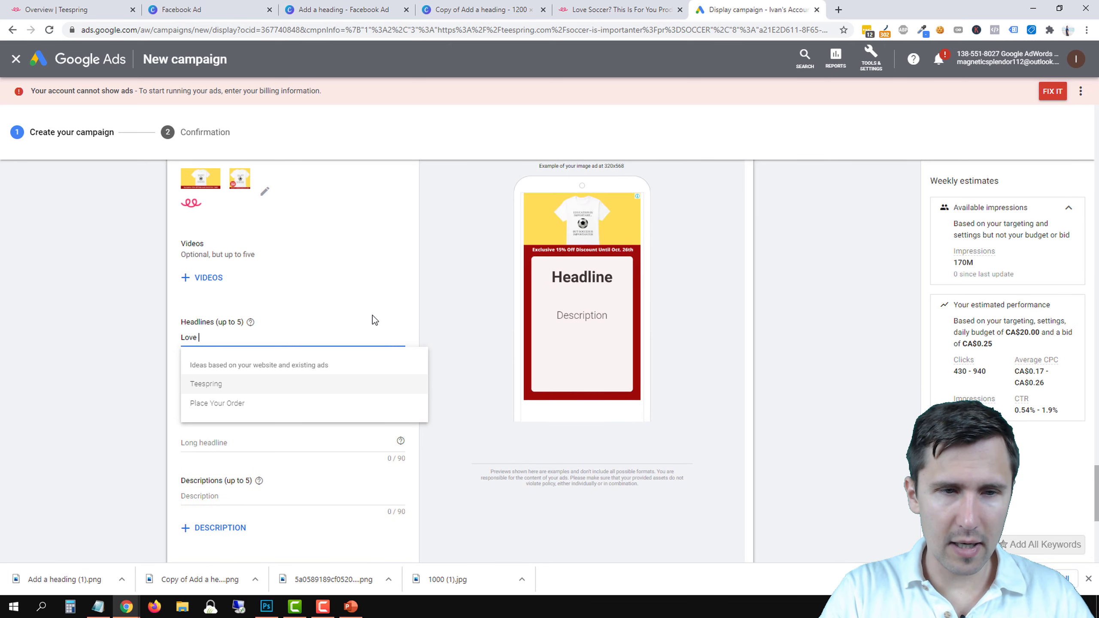
pyautogui.write('Soccer? This S')
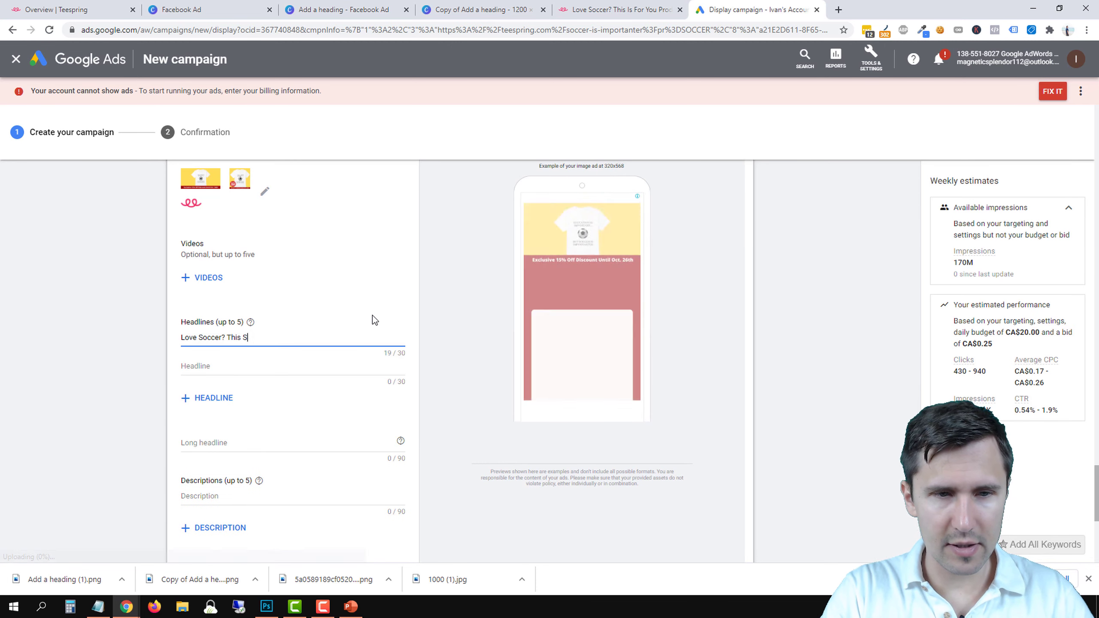
pyautogui.write('hirt Is For You')
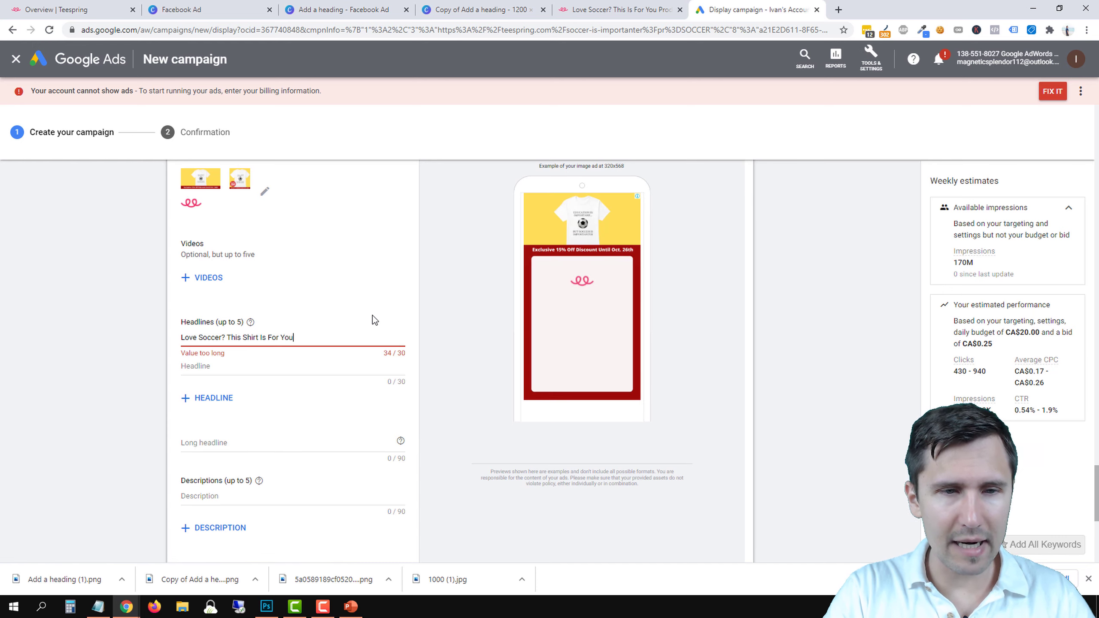
pyautogui.press('BackSpace')
pyautogui.press('BackSpace')
pyautogui.press('BackSpace')
pyautogui.press('BackSpace')
pyautogui.press('BackSpace')
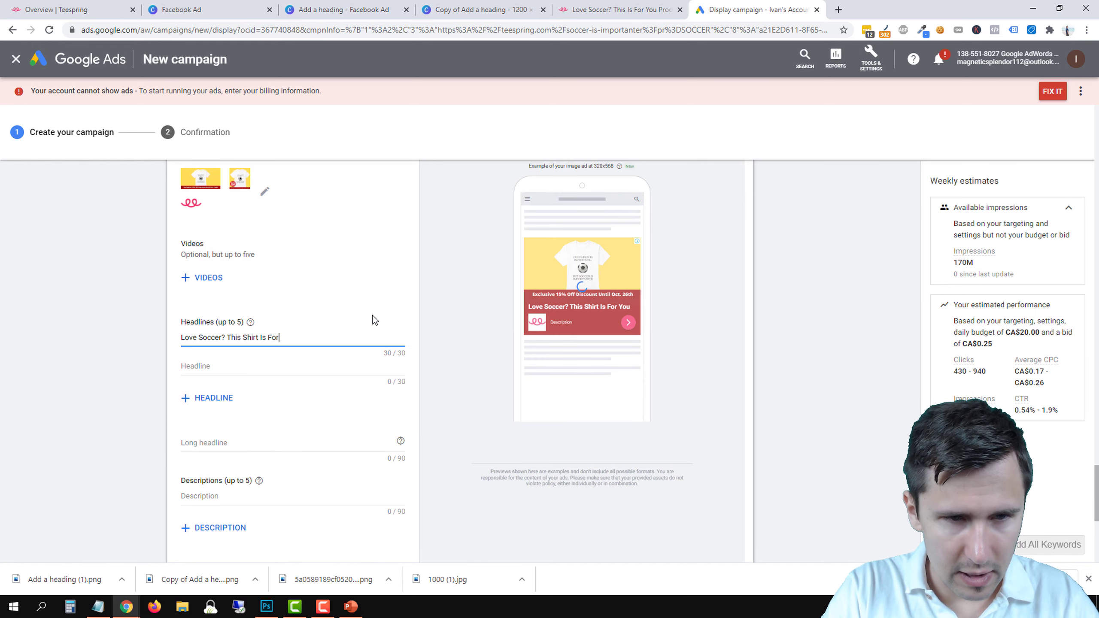
pyautogui.press('BackSpace')
pyautogui.press('BackSpace')
pyautogui.press('BackSpace')
pyautogui.press('BackSpace')
pyautogui.press('BackSpace')
pyautogui.press('BackSpace')
pyautogui.press('BackSpace')
pyautogui.press('BackSpace')
pyautogui.press('BackSpace')
pyautogui.press('BackSpace')
pyautogui.press('BackSpace')
pyautogui.press('BackSpace')
pyautogui.press('BackSpace')
pyautogui.press('BackSpace')
pyautogui.press('BackSpace')
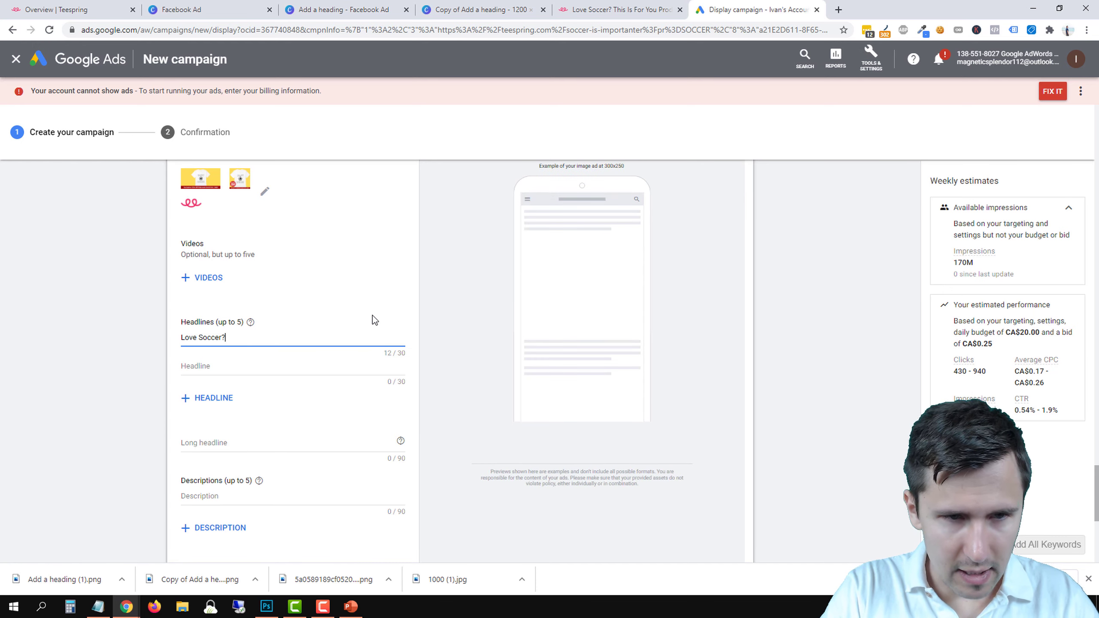
# Complete the first headline as "Love Soccer? Get This Shirt".
pyautogui.write('Get This Shirt N')
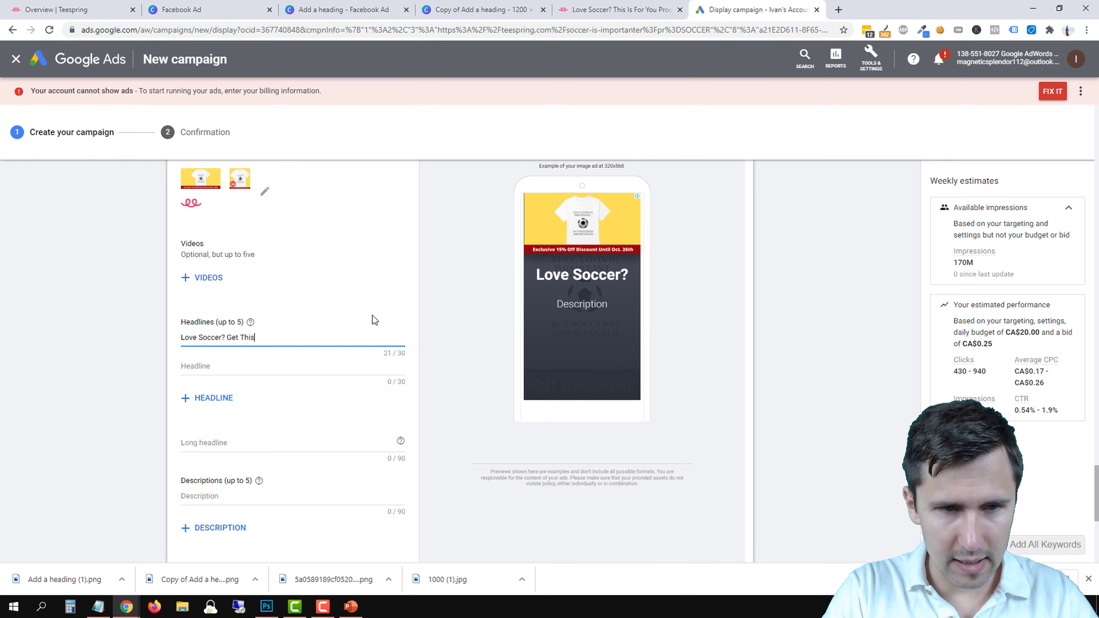
pyautogui.press('BackSpace')
pyautogui.press('BackSpace')
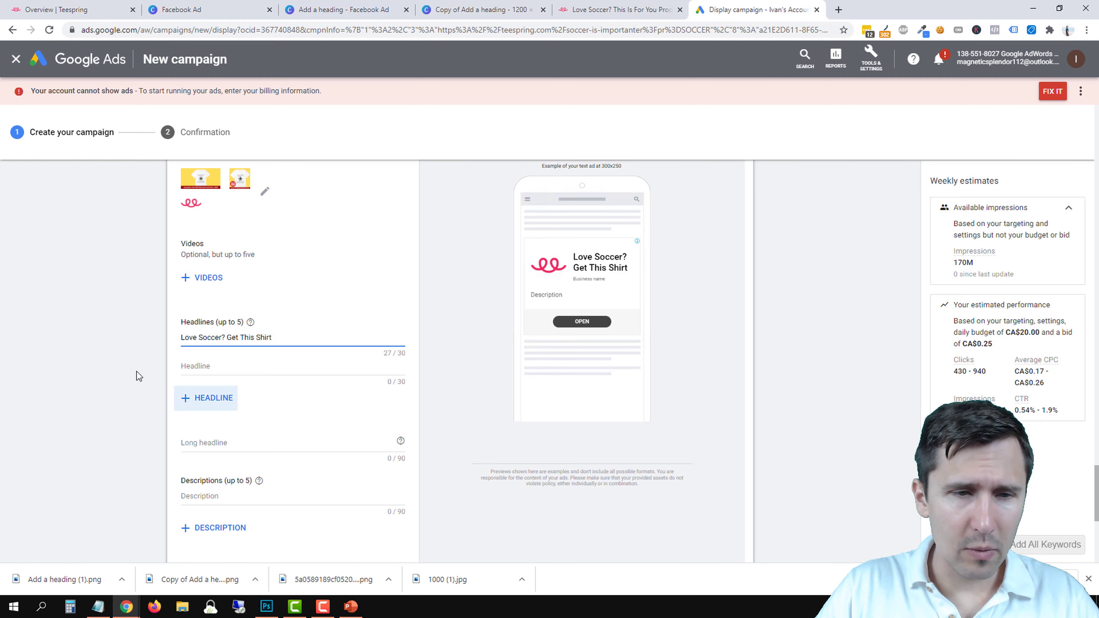
# Enter "For All You Soccer Fans" as the ad's second headline.
pyautogui.click(205, 367)
pyautogui.write('For All You Soccer')
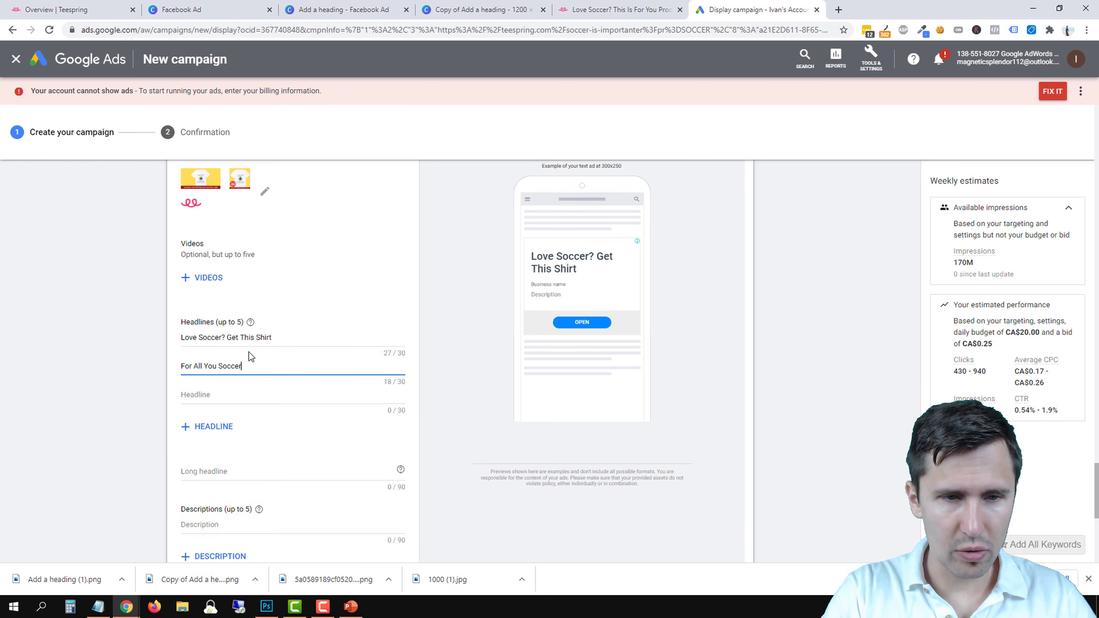
pyautogui.write(' Fans')
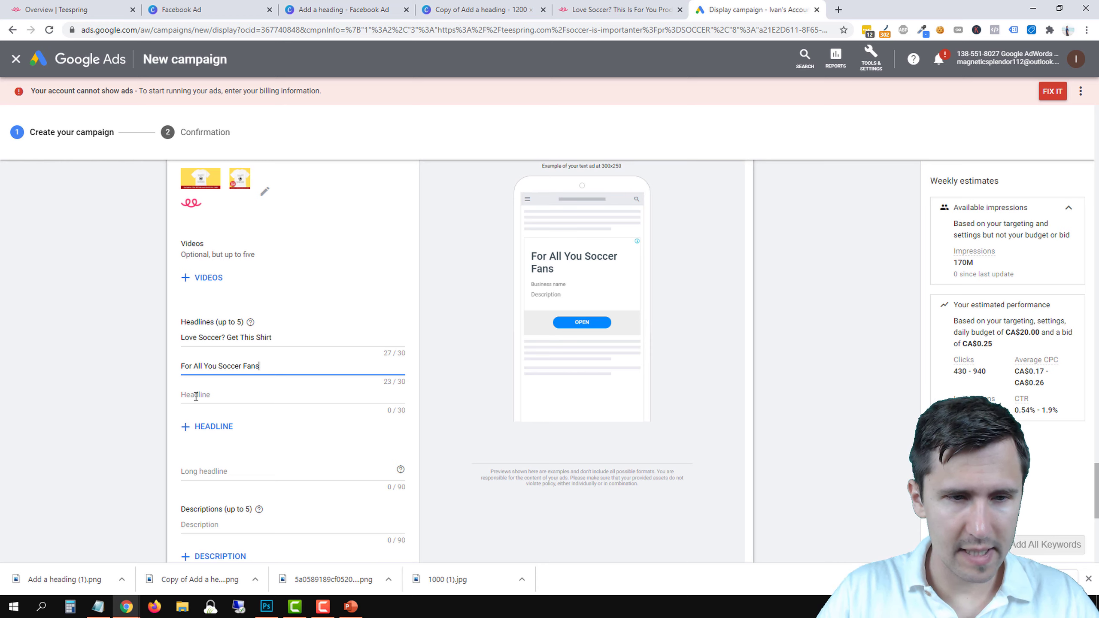
# Enter "Soccer Fan? See This Shirt" as the ad's third headline.
pyautogui.click(196, 396)
pyautogui.write('Soccer F')
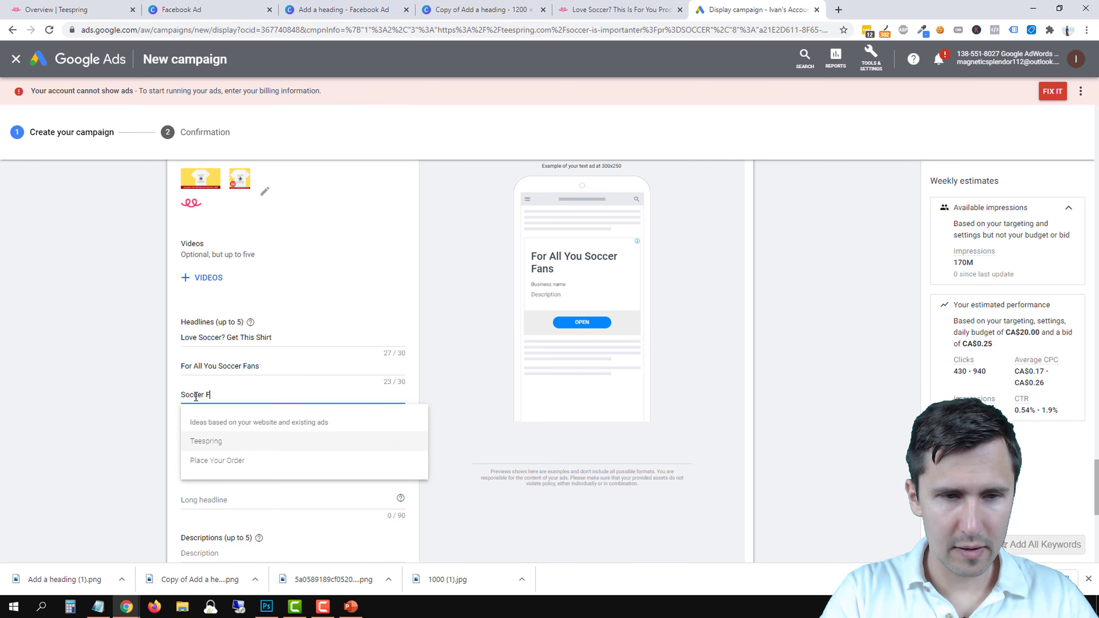
pyautogui.write('an? See T')
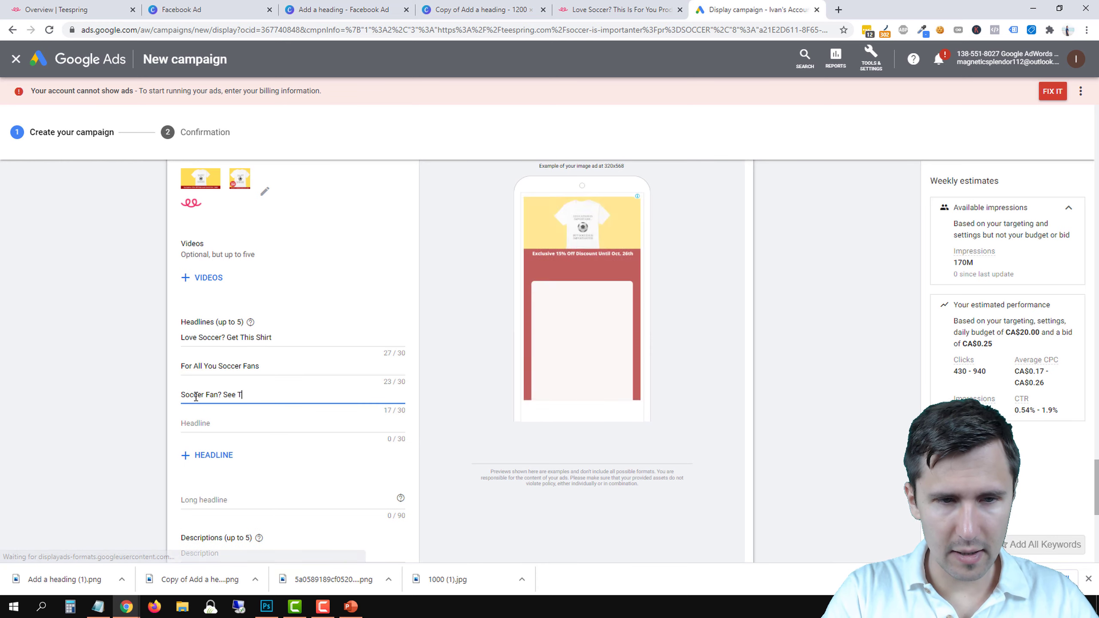
pyautogui.write('his Shirt')
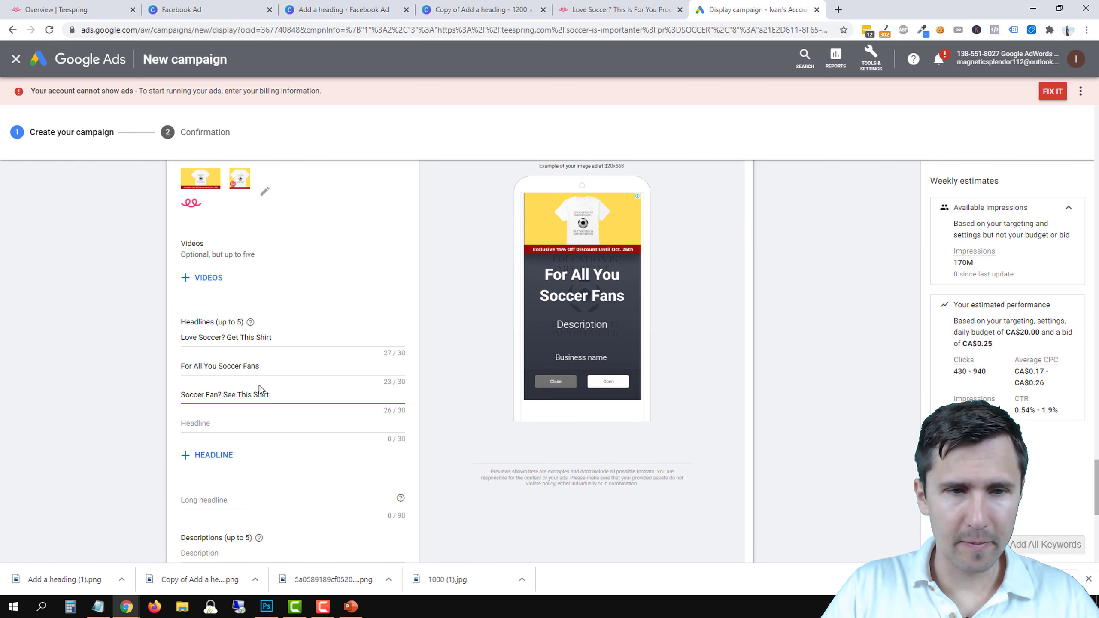
# Consult the Teespring product page for wording and enter "Education Is Important... But Soccer Is Importanter" as the ad's long headline.
pyautogui.scroll(-1, 95, 387)
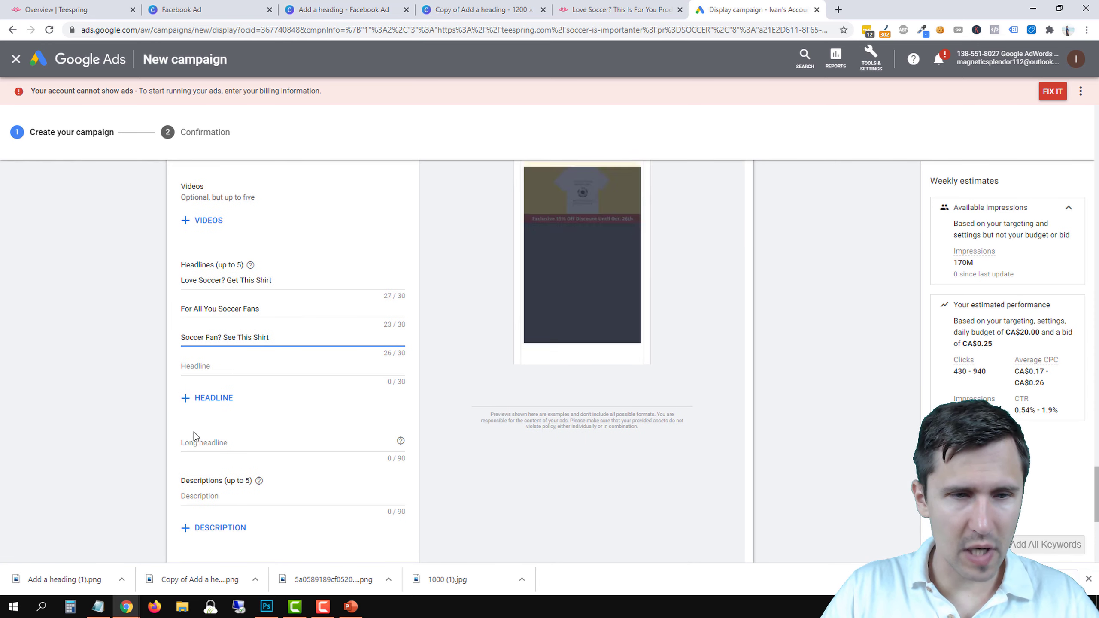
pyautogui.scroll(-1, 99, 436)
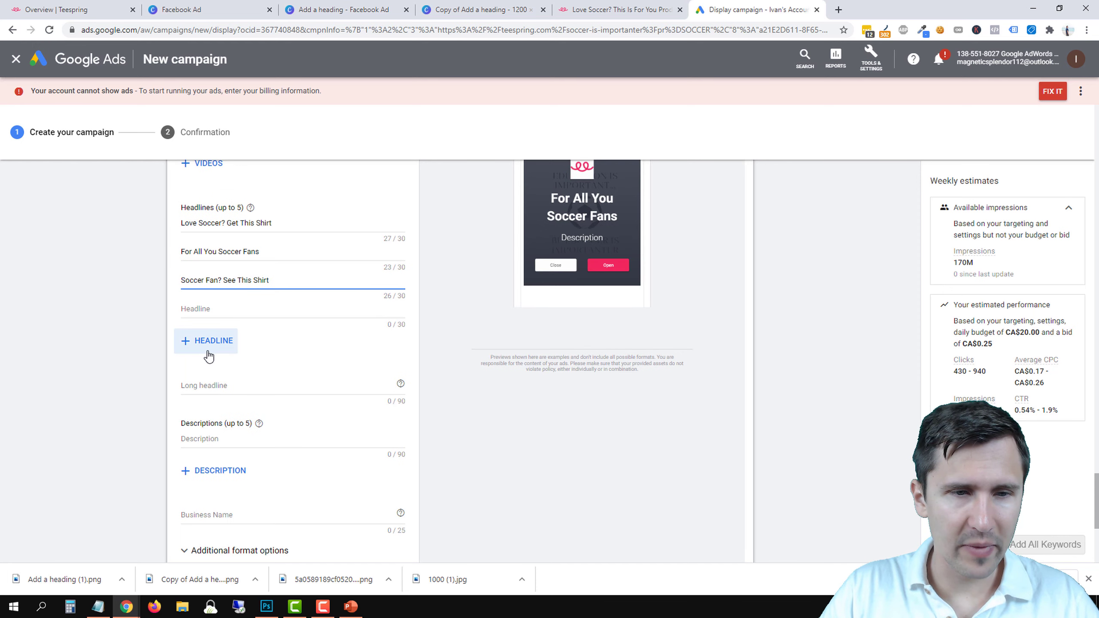
pyautogui.click(204, 387)
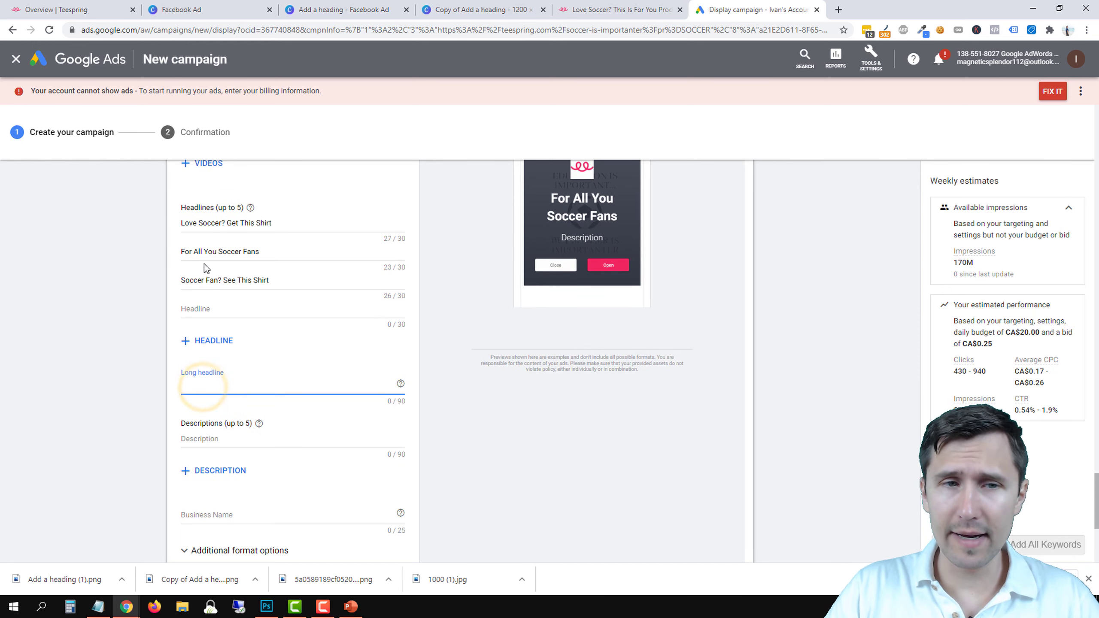
pyautogui.scroll(1, 421, 351)
pyautogui.scroll(1, 536, 323)
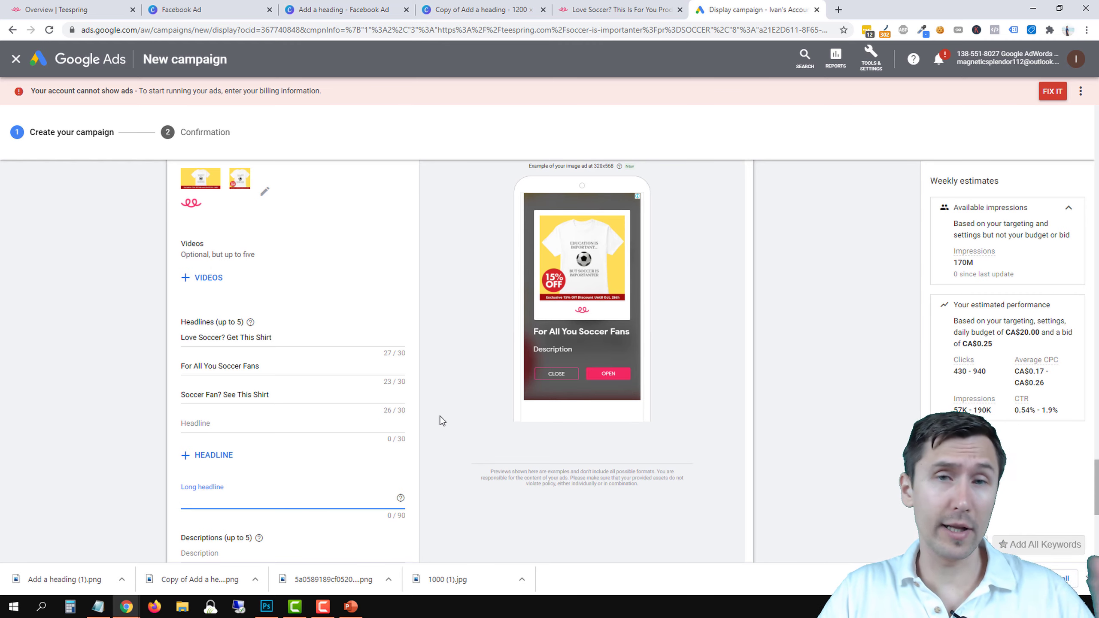
pyautogui.click(621, 9)
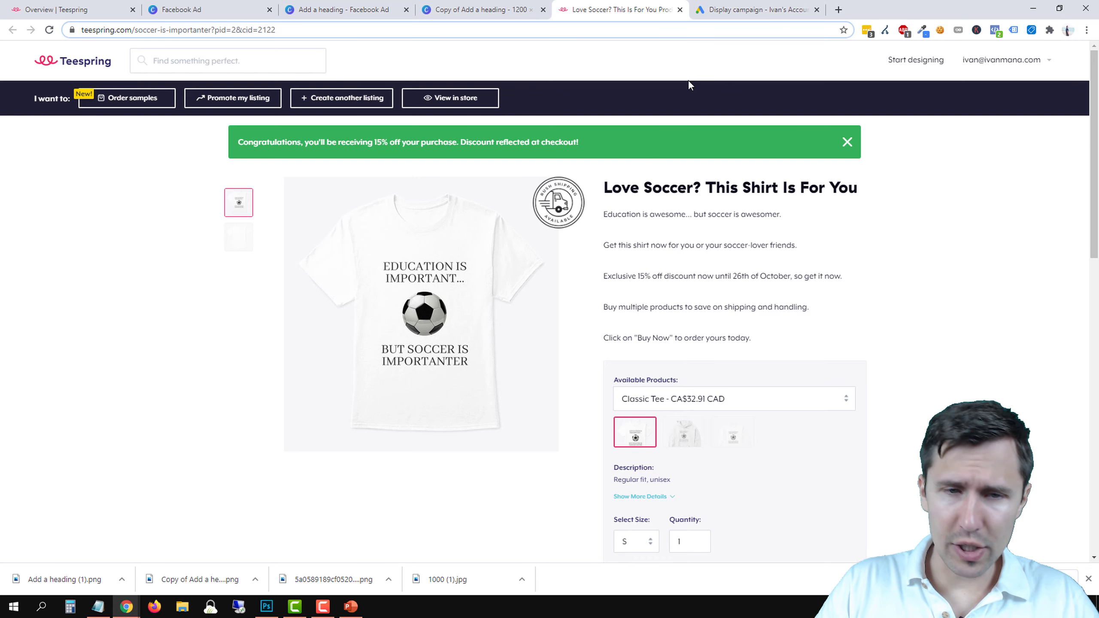
pyautogui.click(746, 3)
pyautogui.scroll(-3, 111, 413)
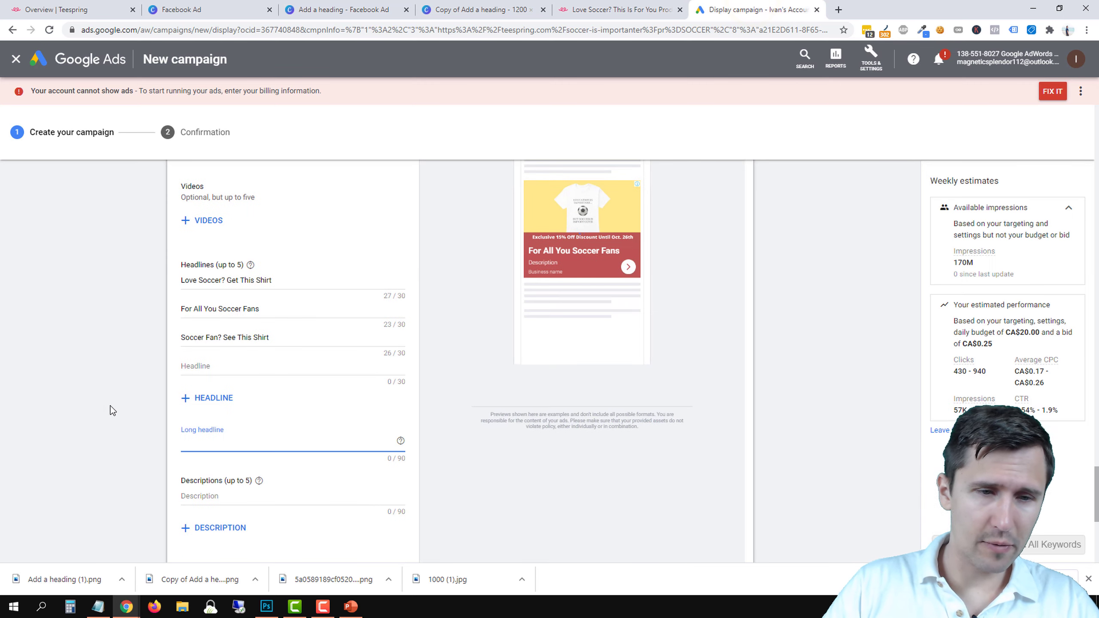
pyautogui.write('Education')
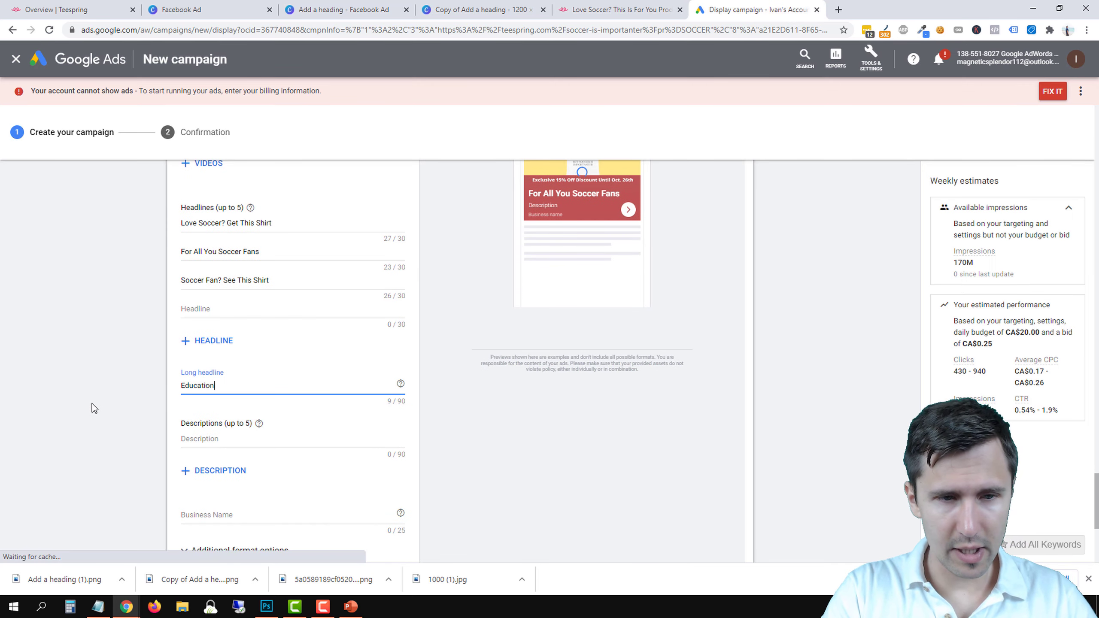
pyautogui.write(' Is Important... But Soccer')
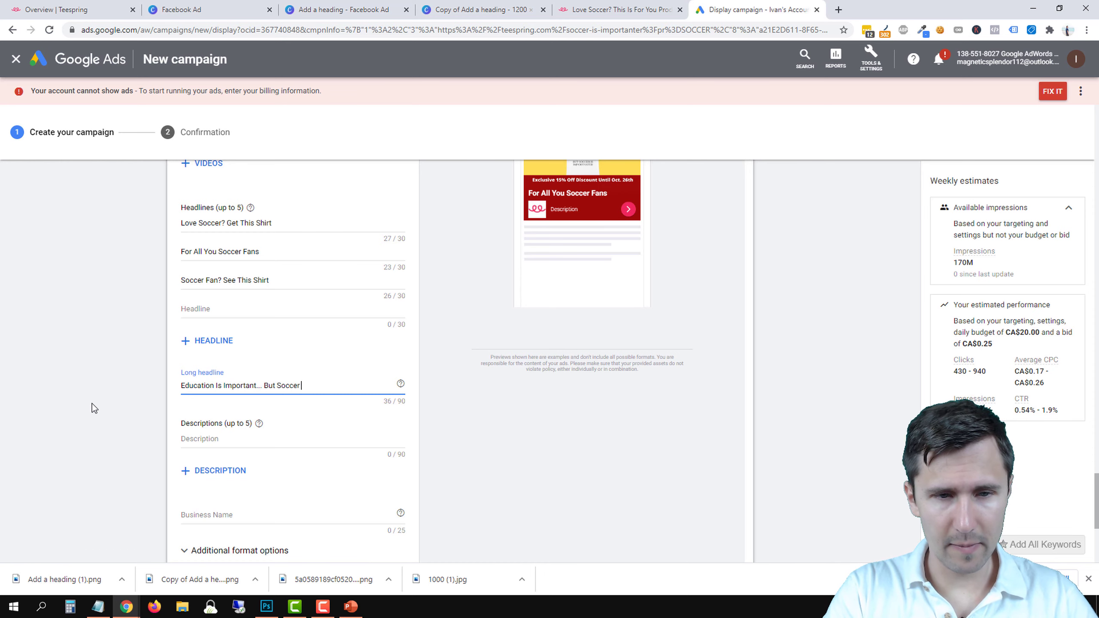
pyautogui.write(' Is Importanter')
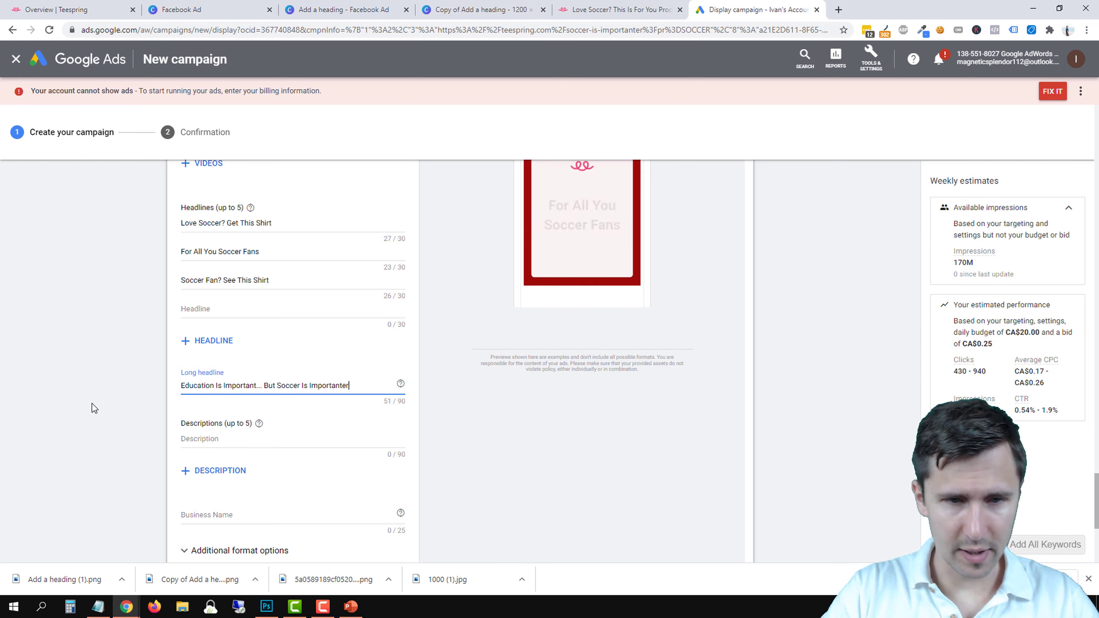
# Extend the long headline with "Love Soccer?" at its start and ". Buy Your Shirt Now" at its end.
pyautogui.click(184, 385)
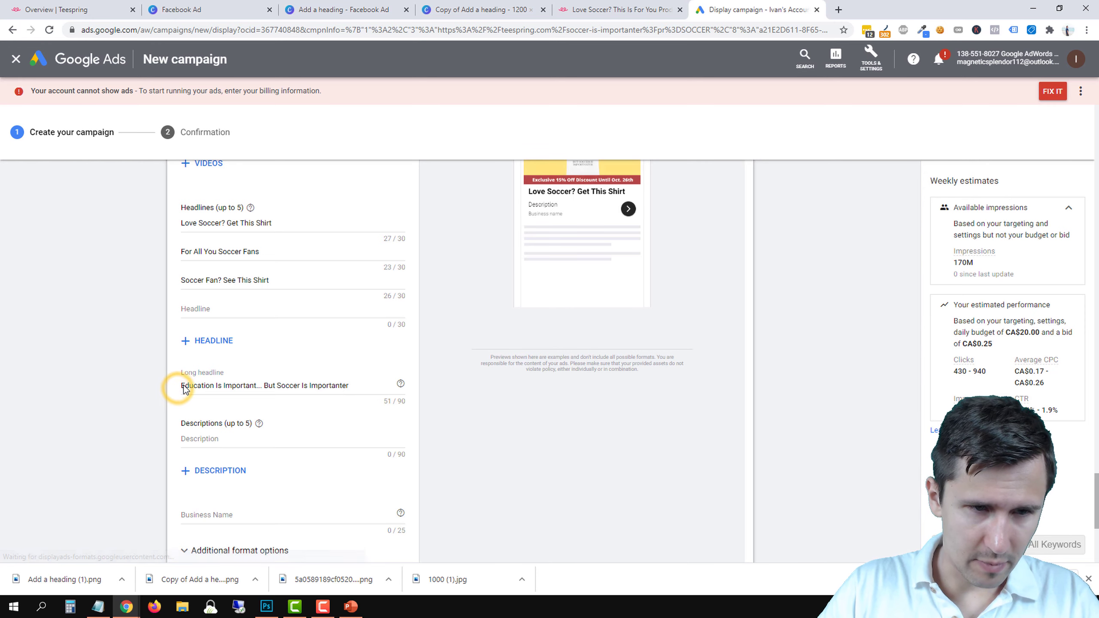
pyautogui.write('Love Soc')
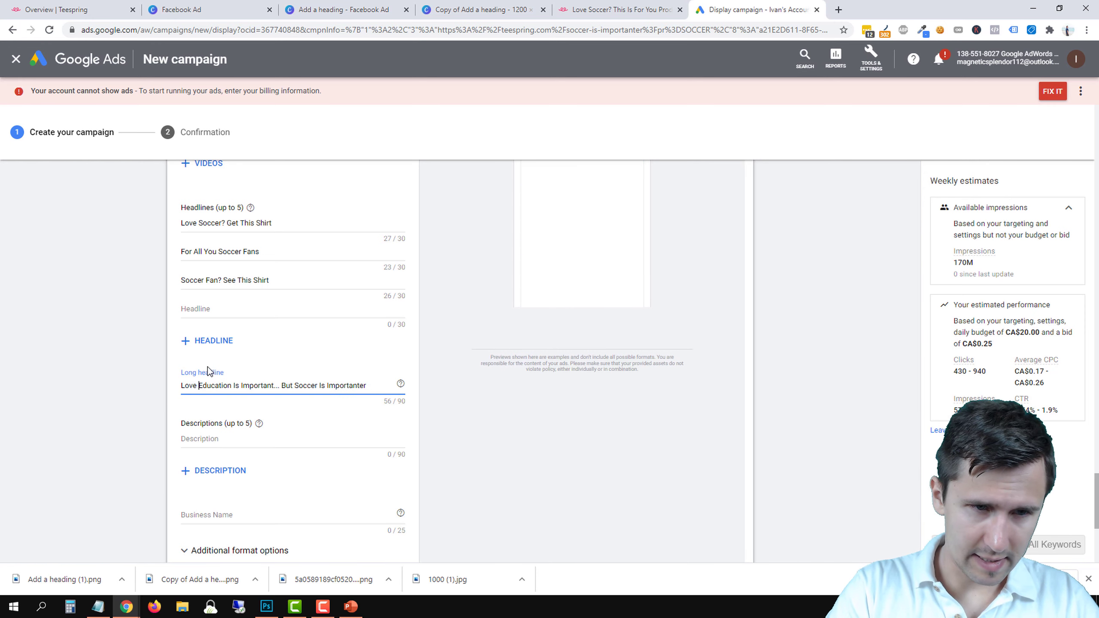
pyautogui.write('cer? ')
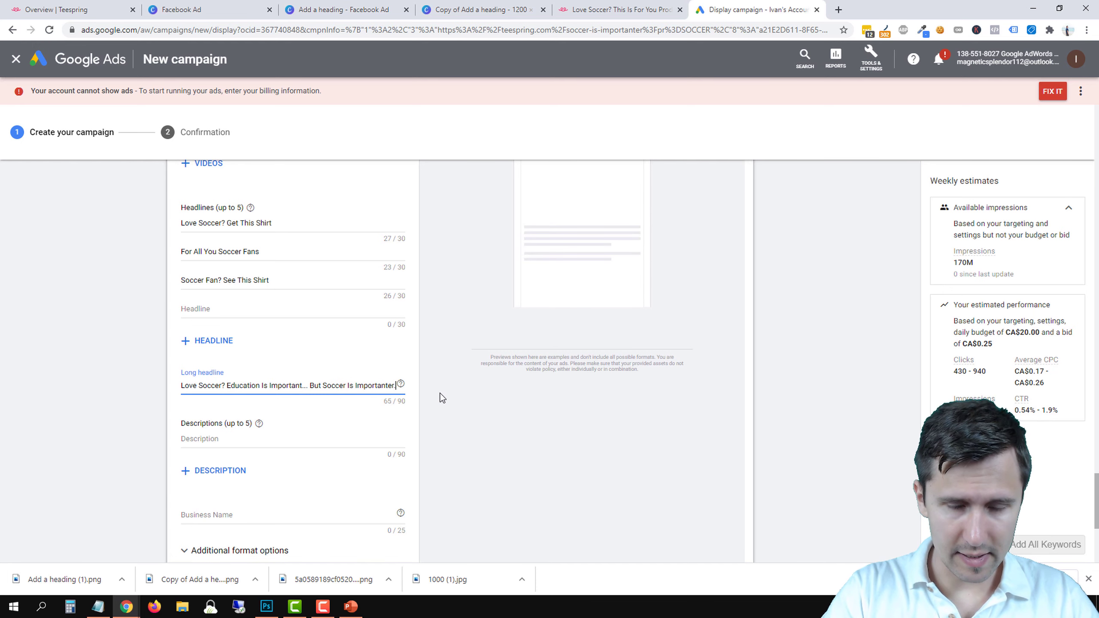
pyautogui.write(' Buy Your Shirt Now')
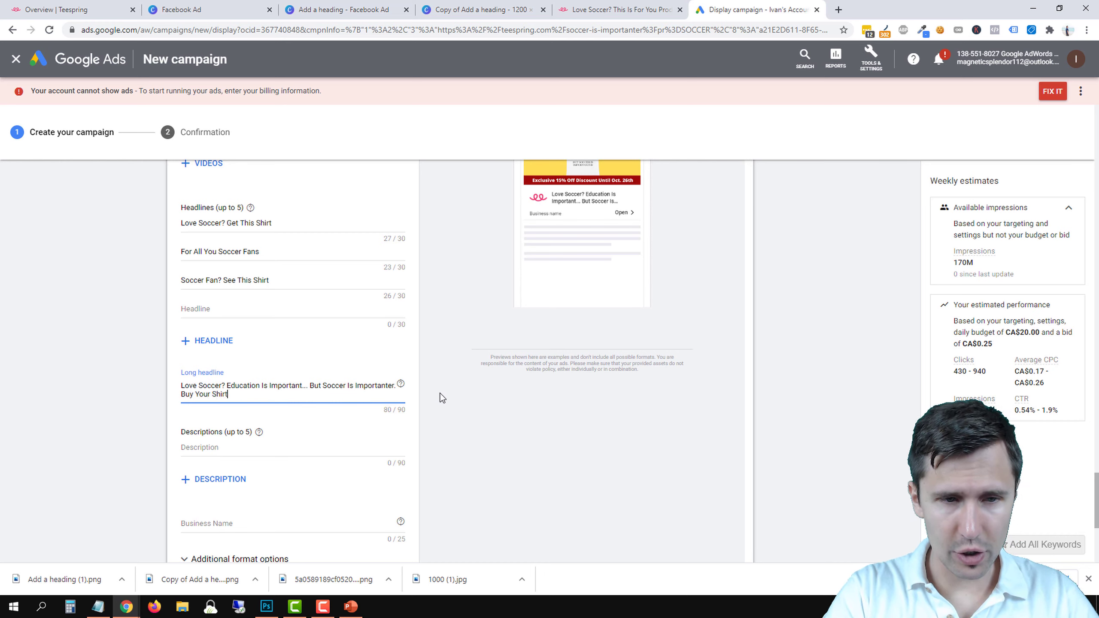
# Enter "Limited Time 15% Off Discount Until October 26th. Get It Now While Supplies Last" as the ad's first description.
pyautogui.click(258, 454)
pyautogui.scroll(-1, 562, 449)
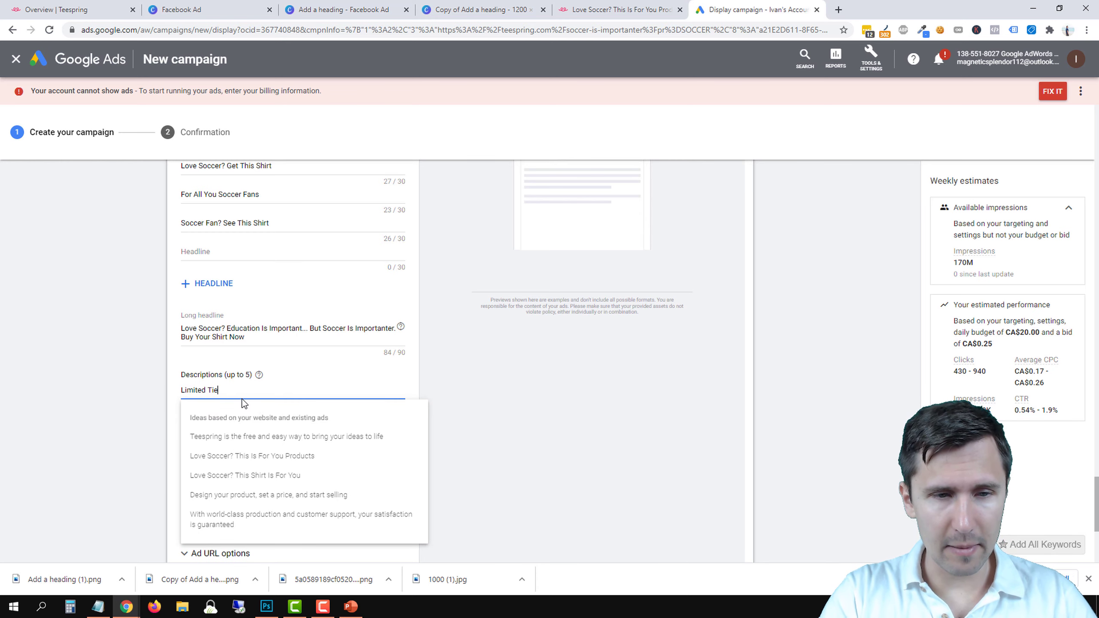
pyautogui.press('BackSpace')
pyautogui.write('me 15% Off Discount Unt')
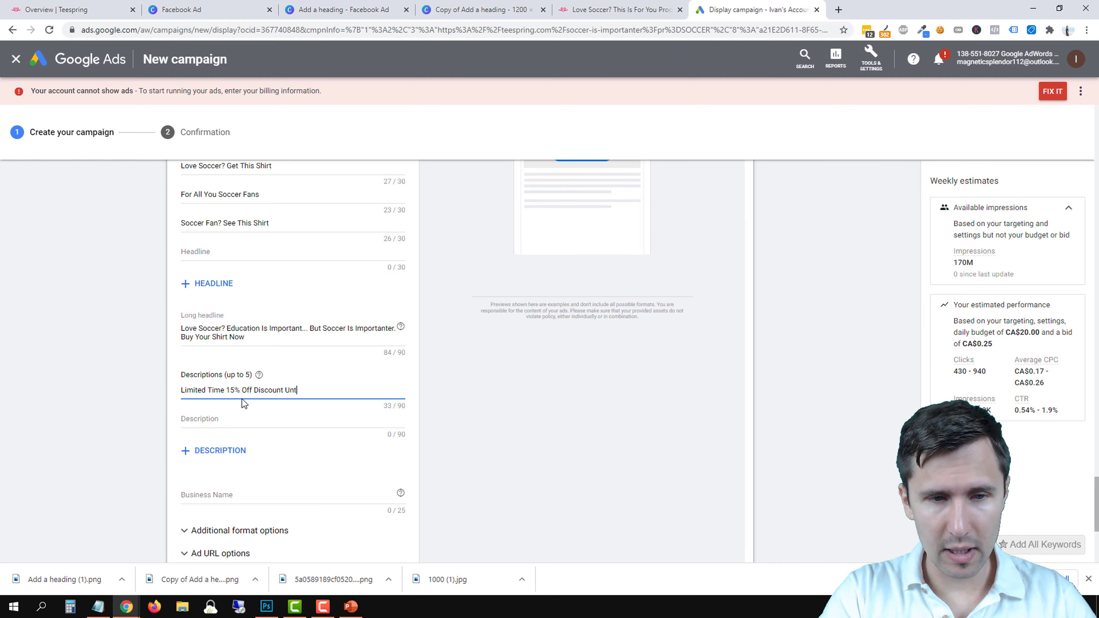
pyautogui.write('il October')
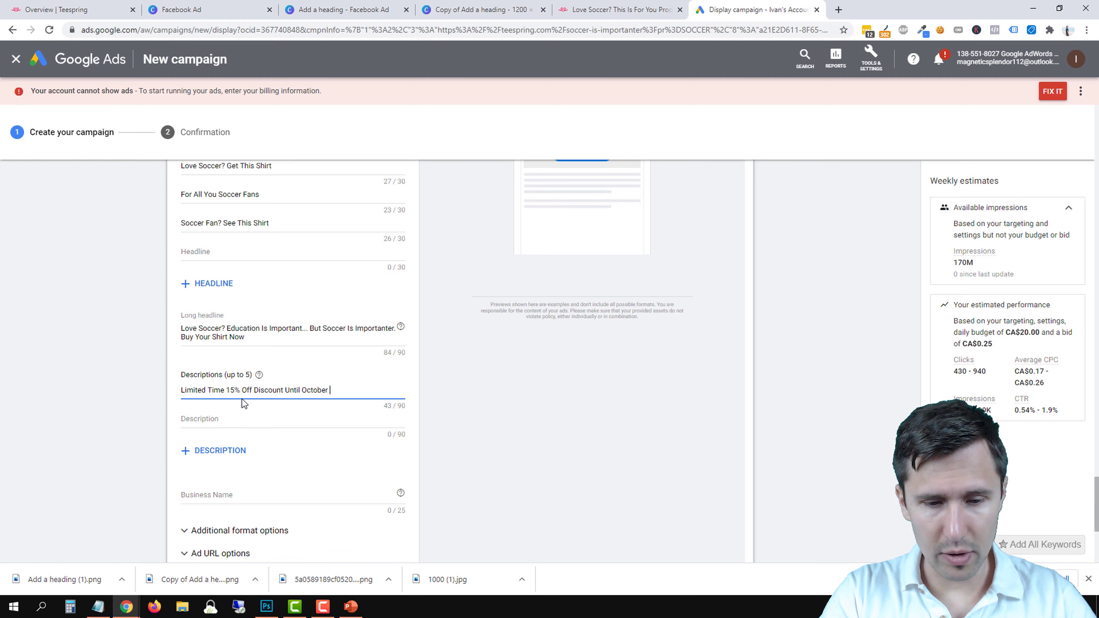
pyautogui.write(' 26th. G')
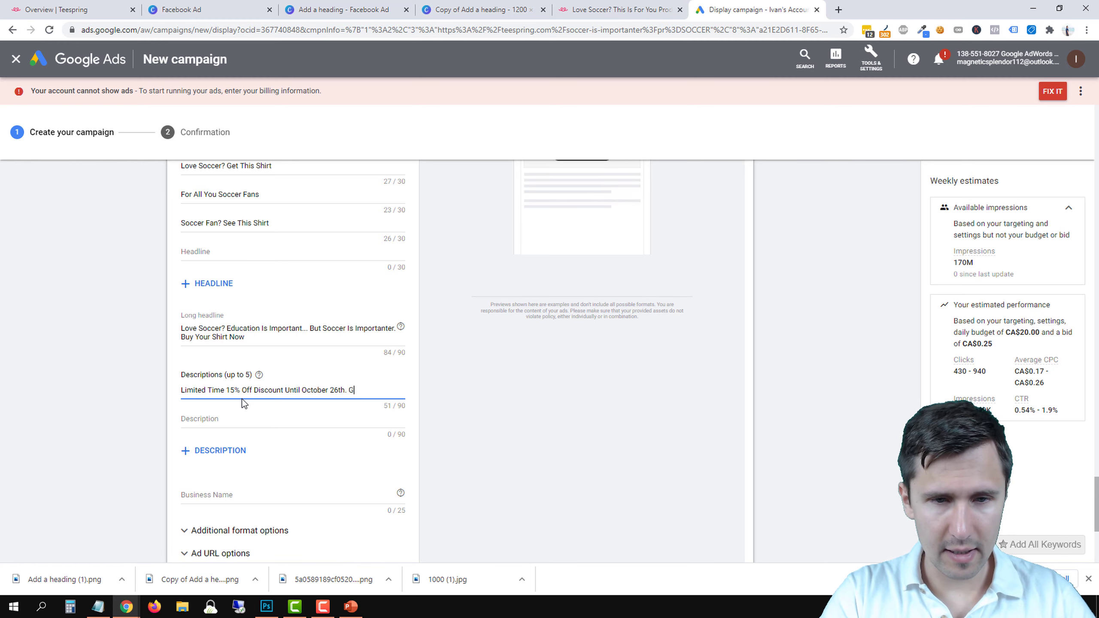
pyautogui.write('et It Now Whil')
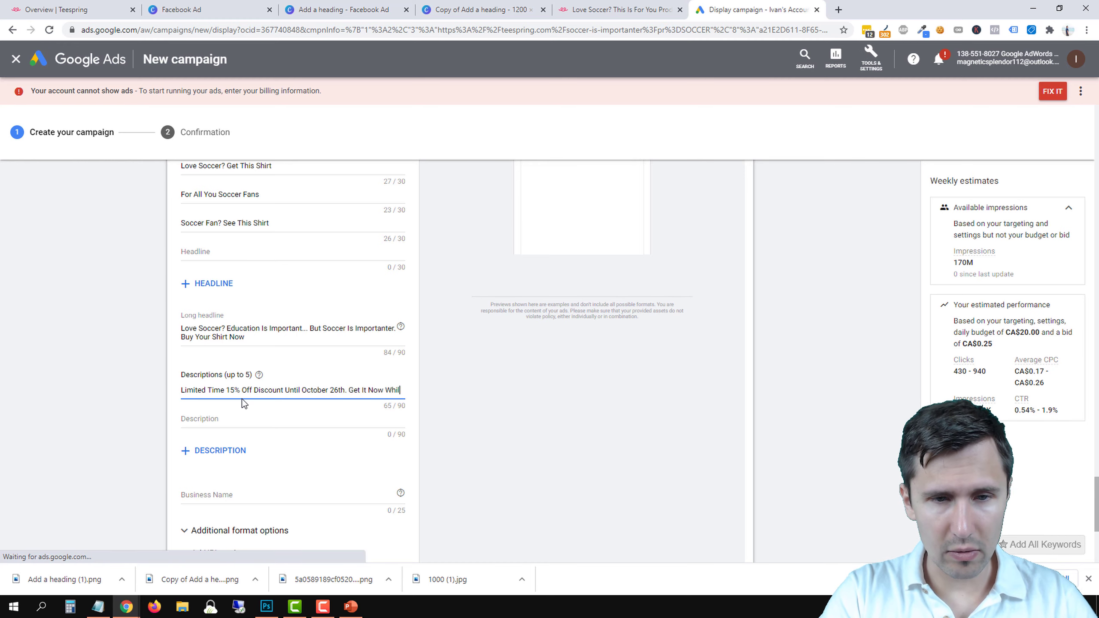
pyautogui.write('e Supplies Last')
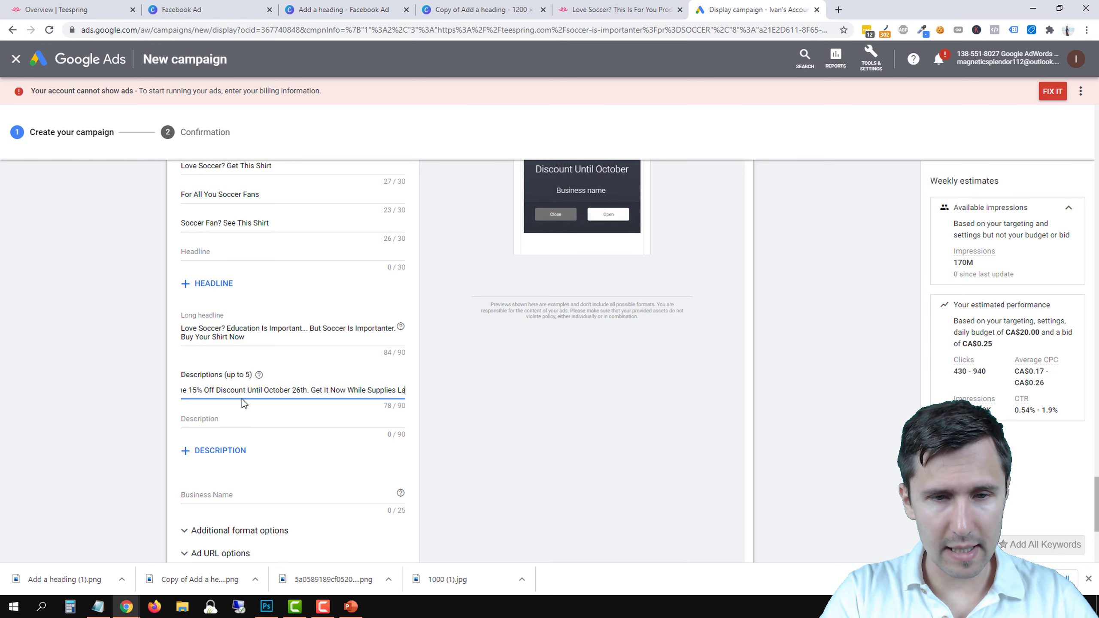
# Enter "Get Your Limitd-Time Soccer-Lover Shirt for 15% Off Until October 26th." as the ad's second description.
pyautogui.click(229, 423)
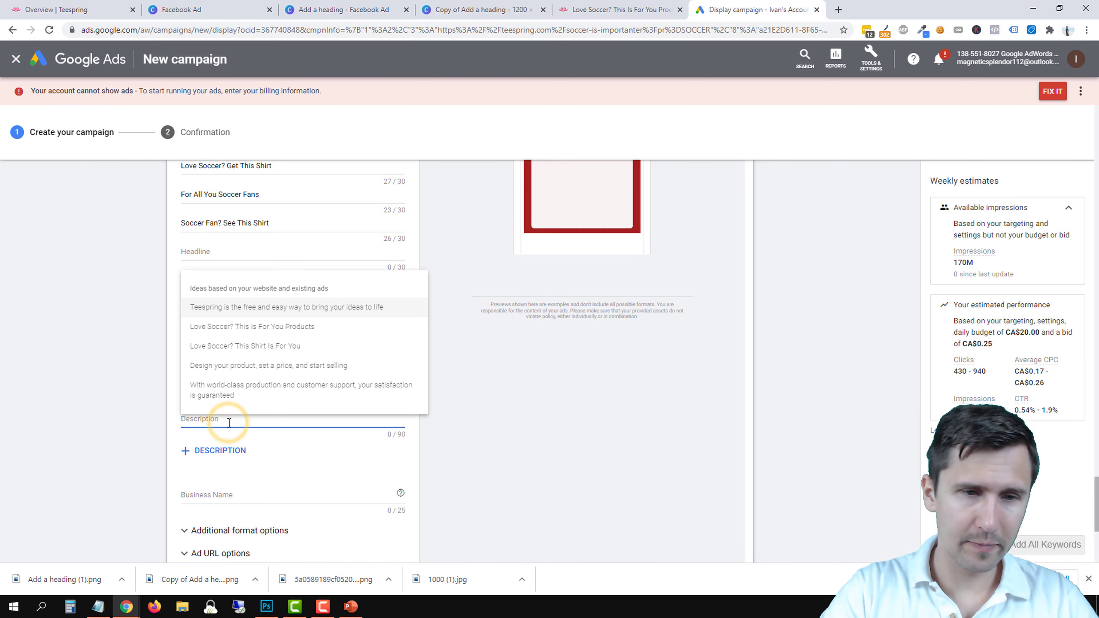
pyautogui.write('Get Your L')
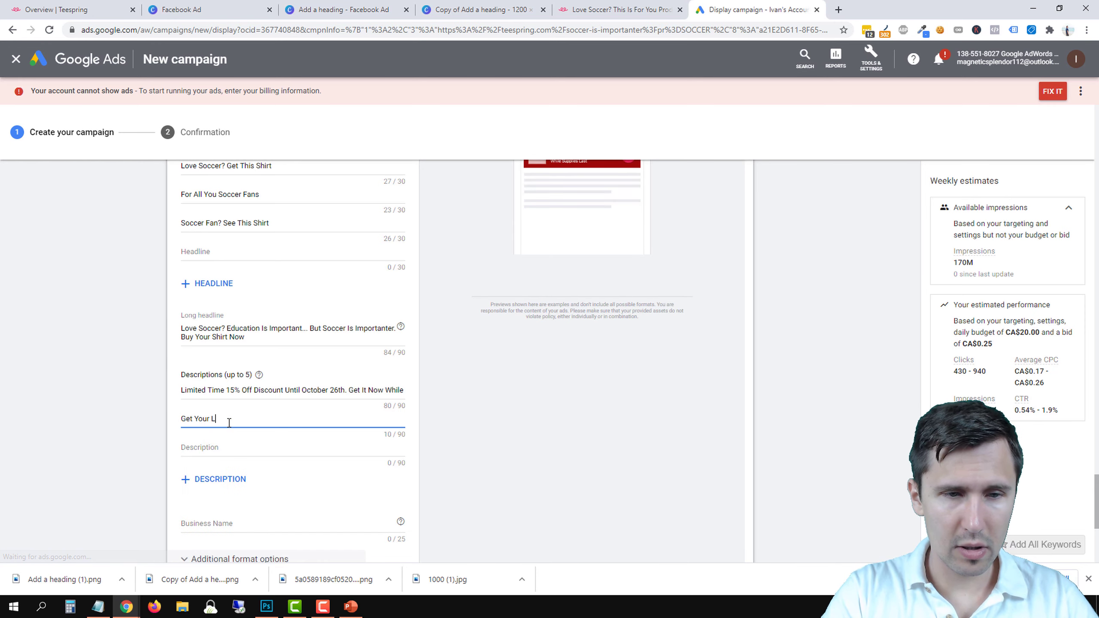
pyautogui.write('imited-Time')
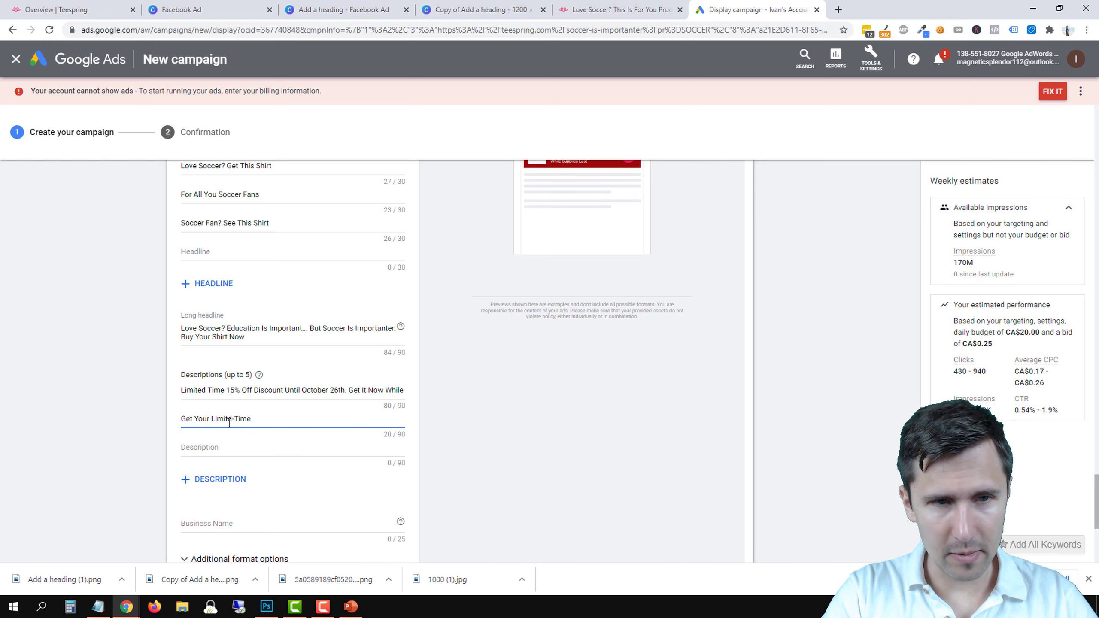
pyautogui.write(' Soccer-L')
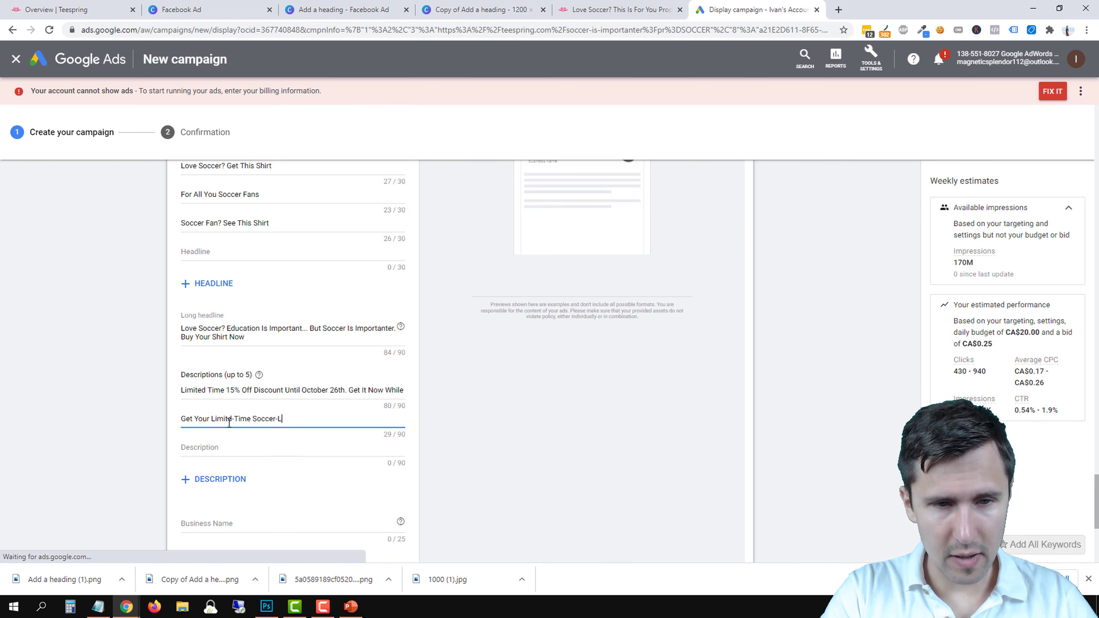
pyautogui.write('over Shirt')
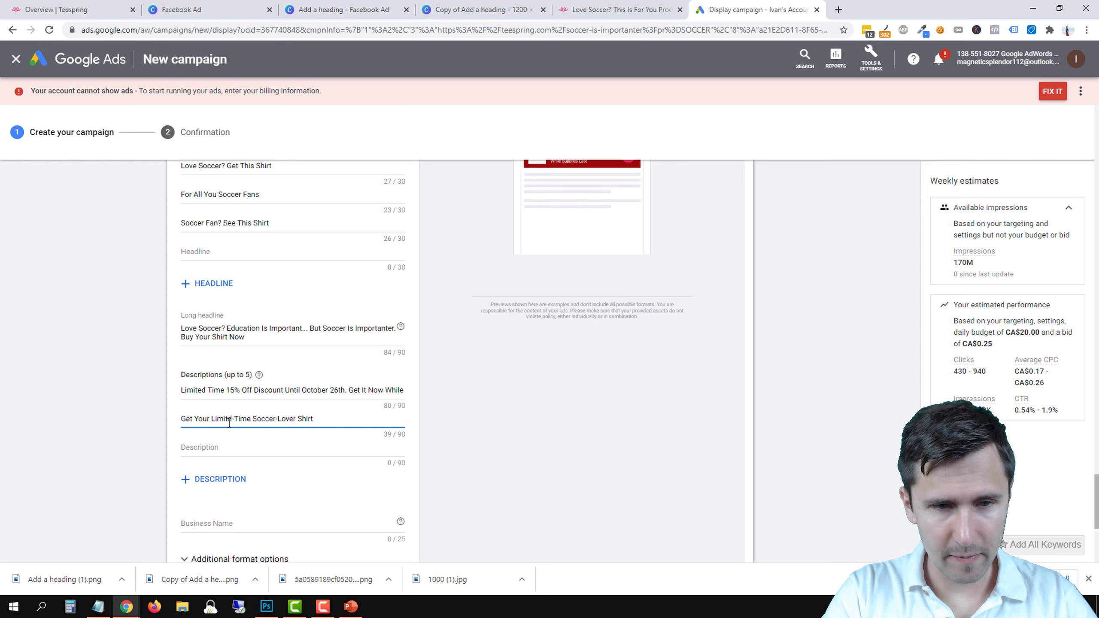
pyautogui.write(' for 15% Off Until October')
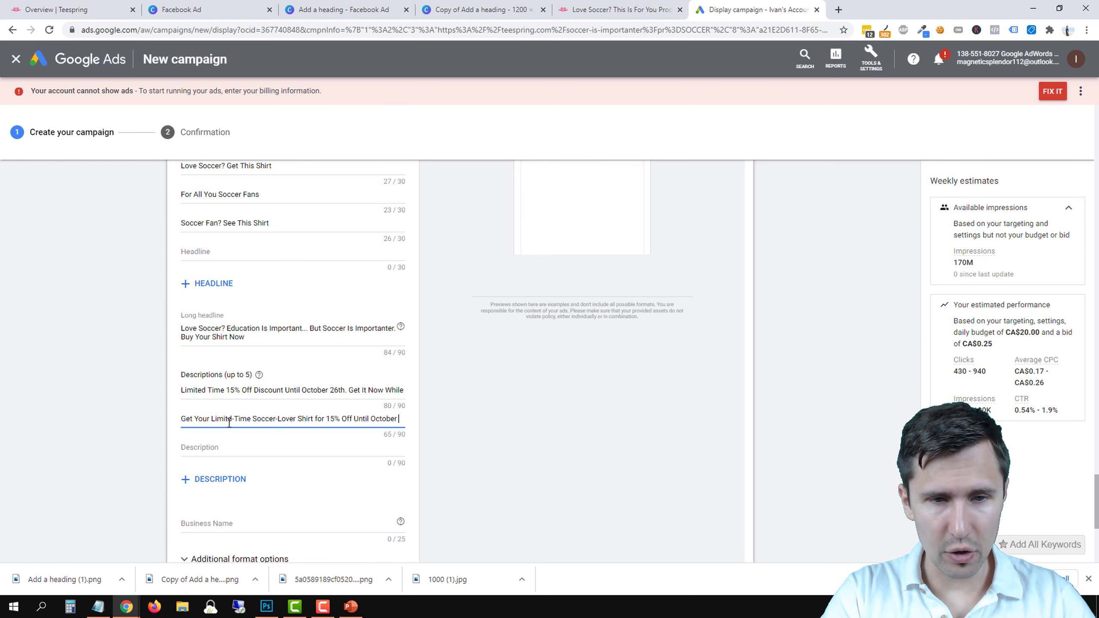
pyautogui.write(' 26th.')
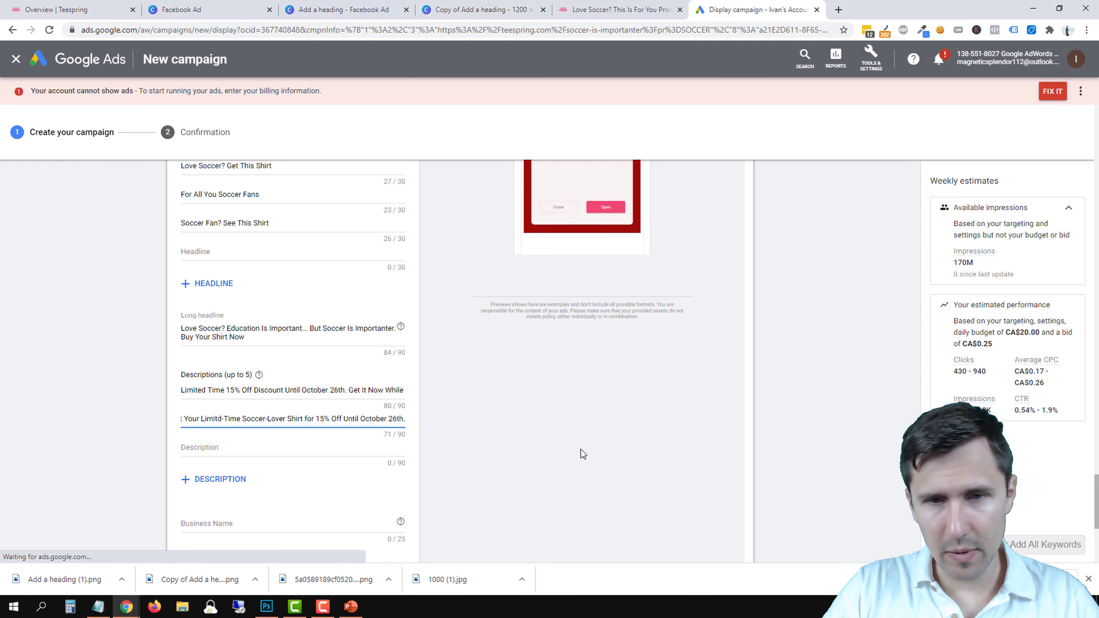
# Review the ad previews by stepping through the mobile variations and the desktop variations.
pyautogui.scroll(5, 582, 452)
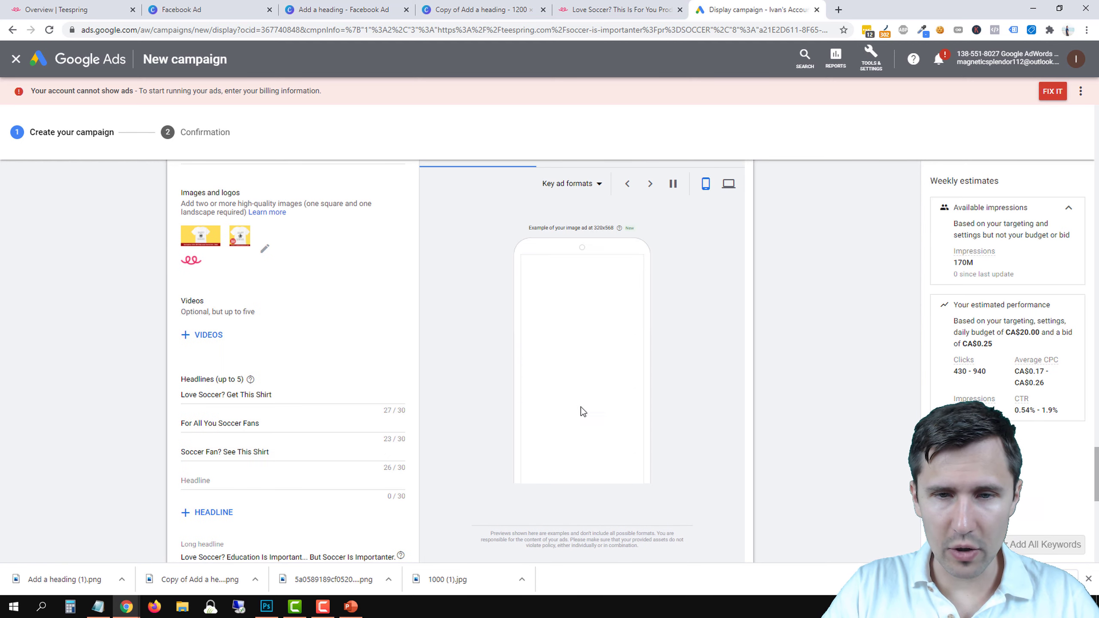
pyautogui.click(651, 184)
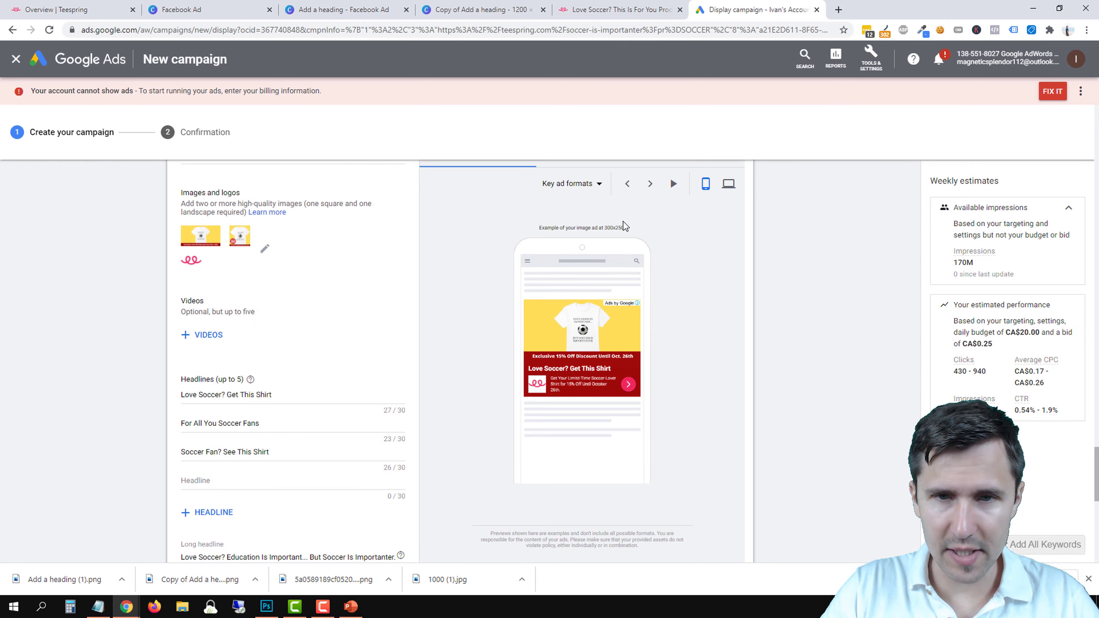
pyautogui.click(649, 184)
pyautogui.click(649, 185)
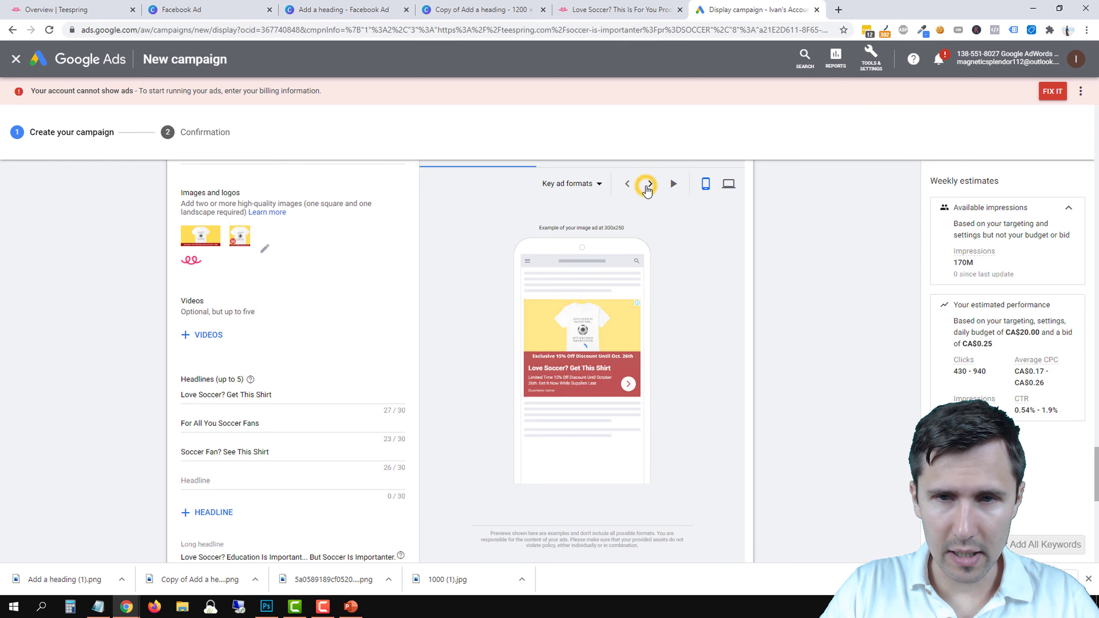
pyautogui.click(729, 184)
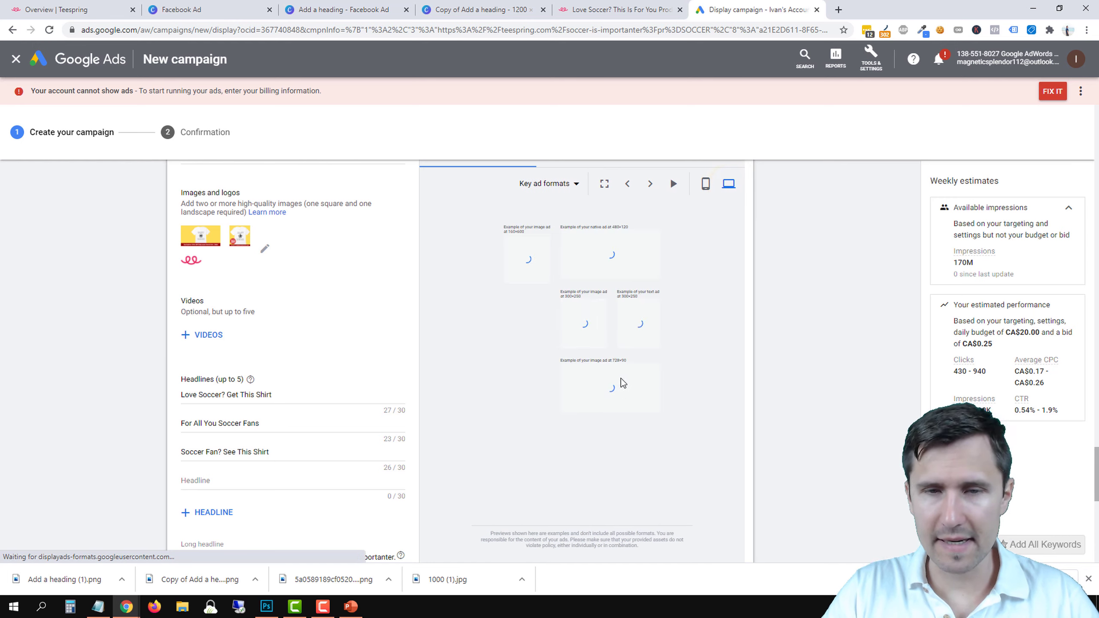
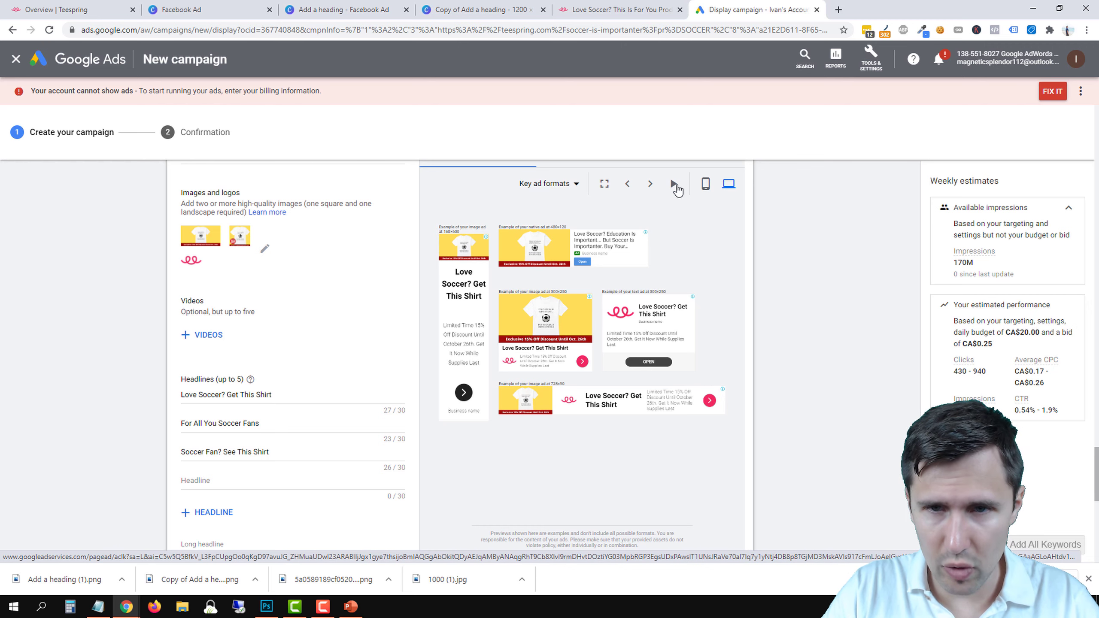
pyautogui.click(653, 186)
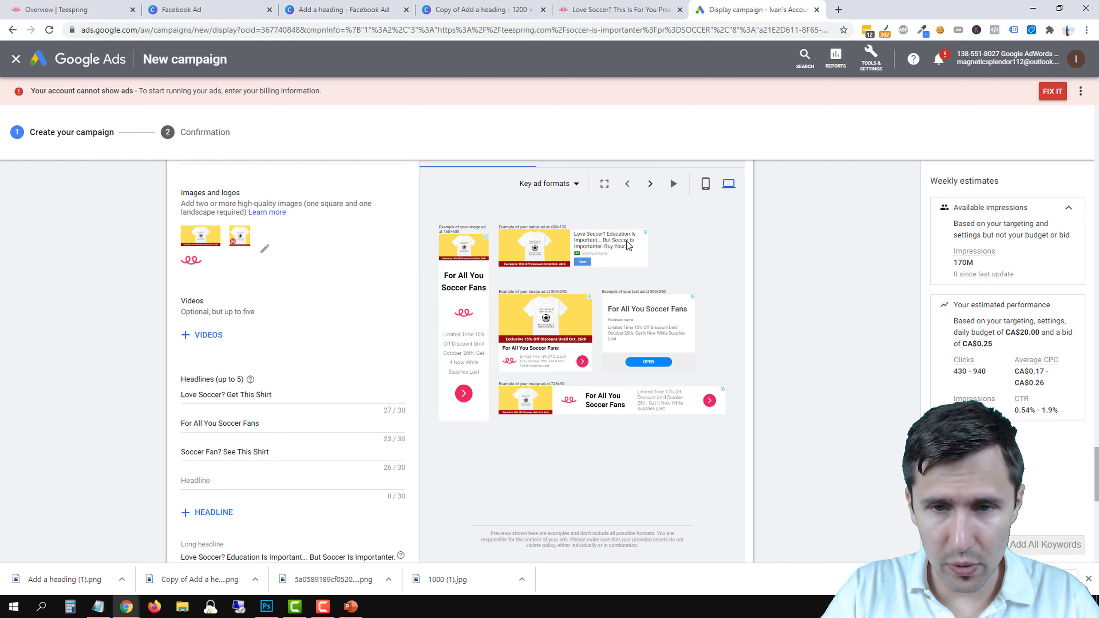
# Limit the desktop ad previews to image ads and step through their variations.
pyautogui.click(648, 185)
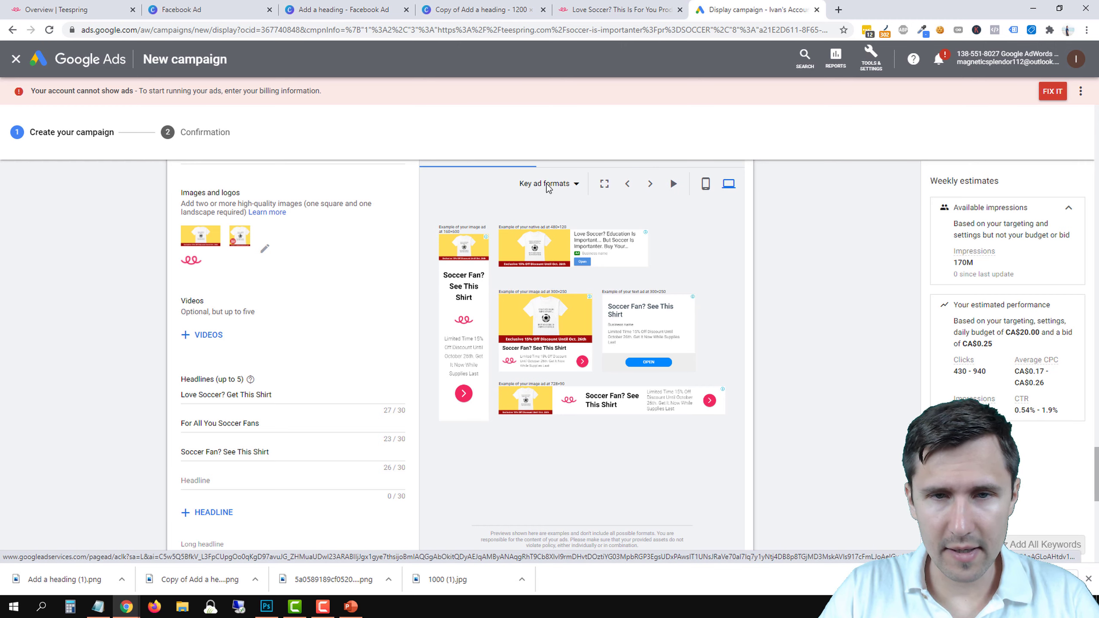
pyautogui.click(575, 183)
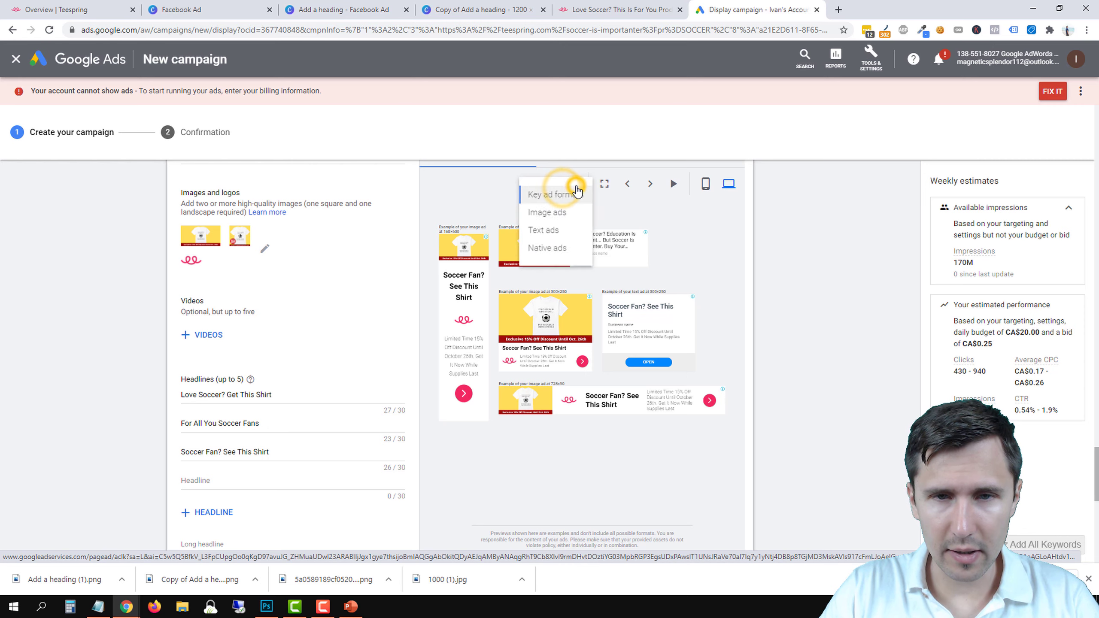
pyautogui.click(549, 213)
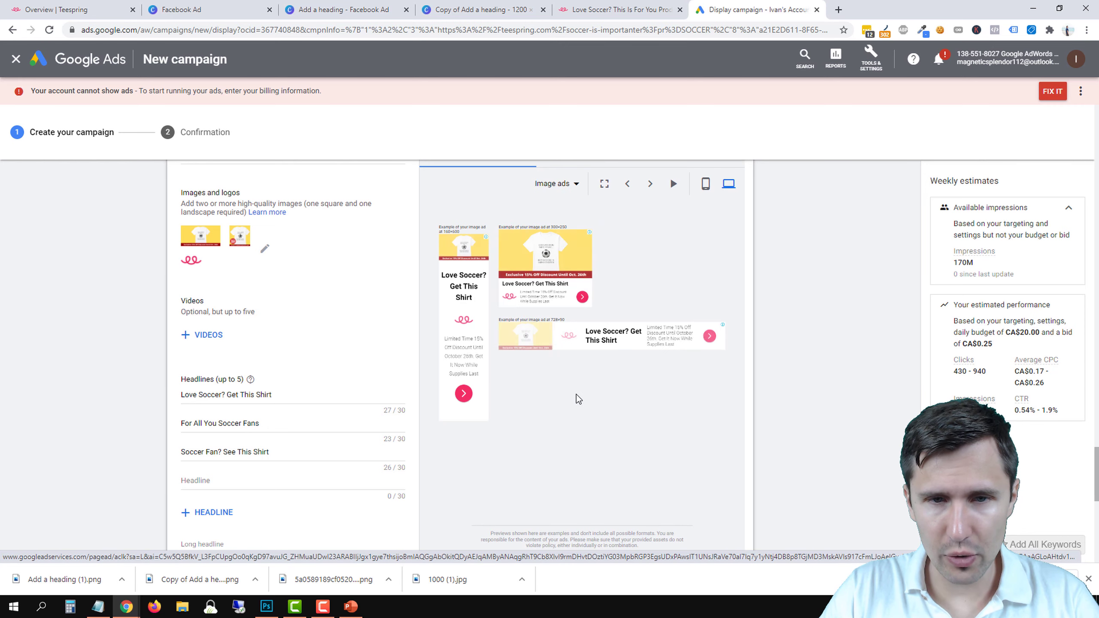
pyautogui.click(658, 191)
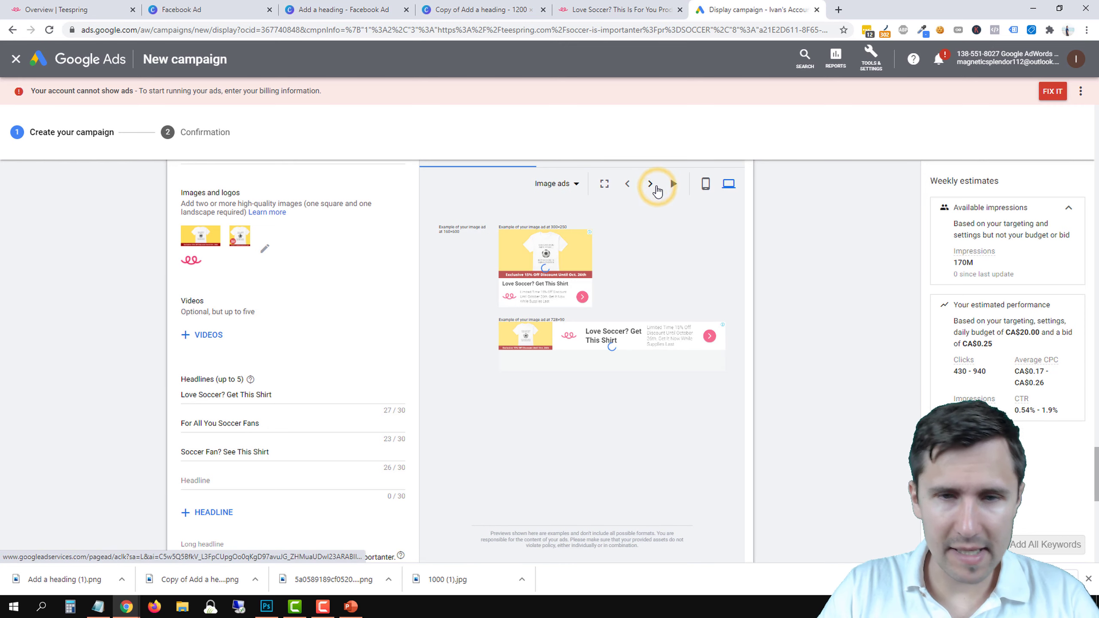
pyautogui.click(658, 191)
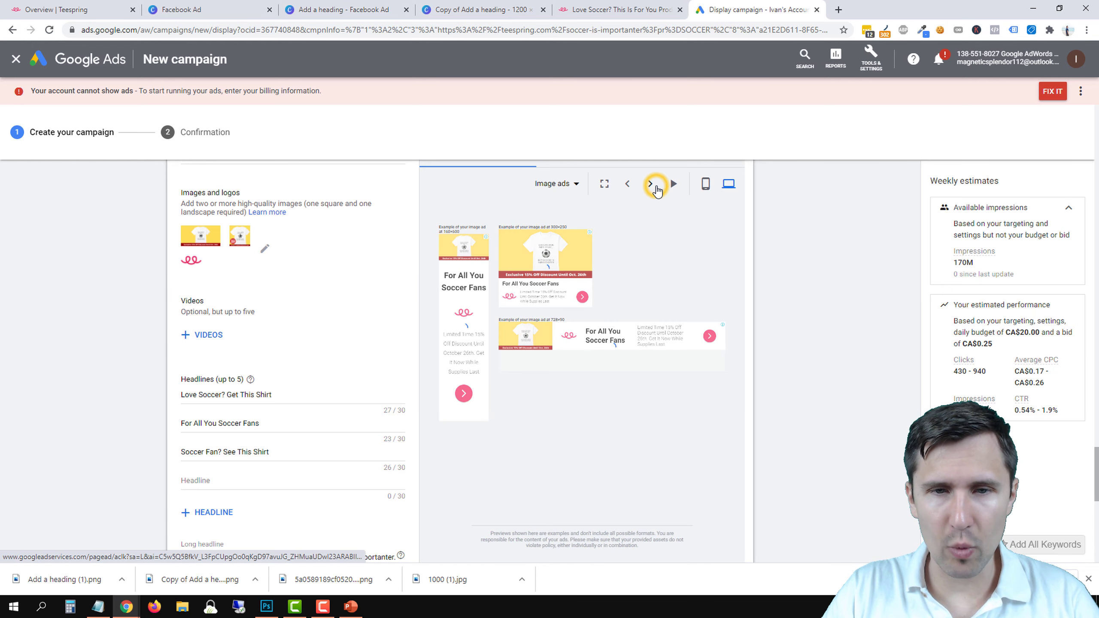
pyautogui.click(657, 186)
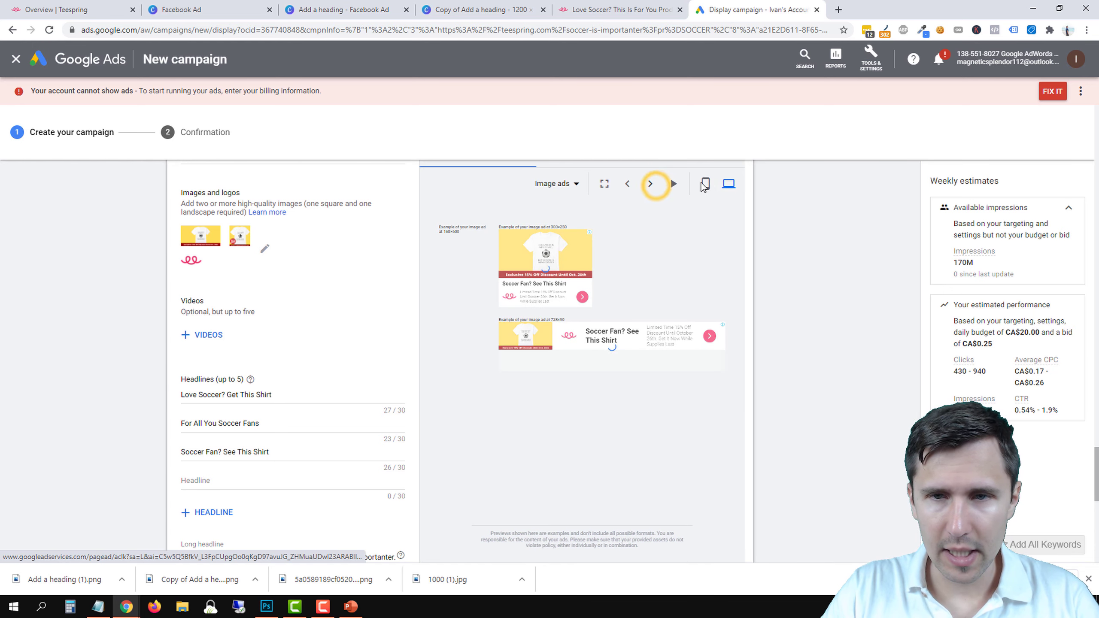
# Review the image ads in the mobile preview by stepping through their sizes and variations.
pyautogui.click(705, 184)
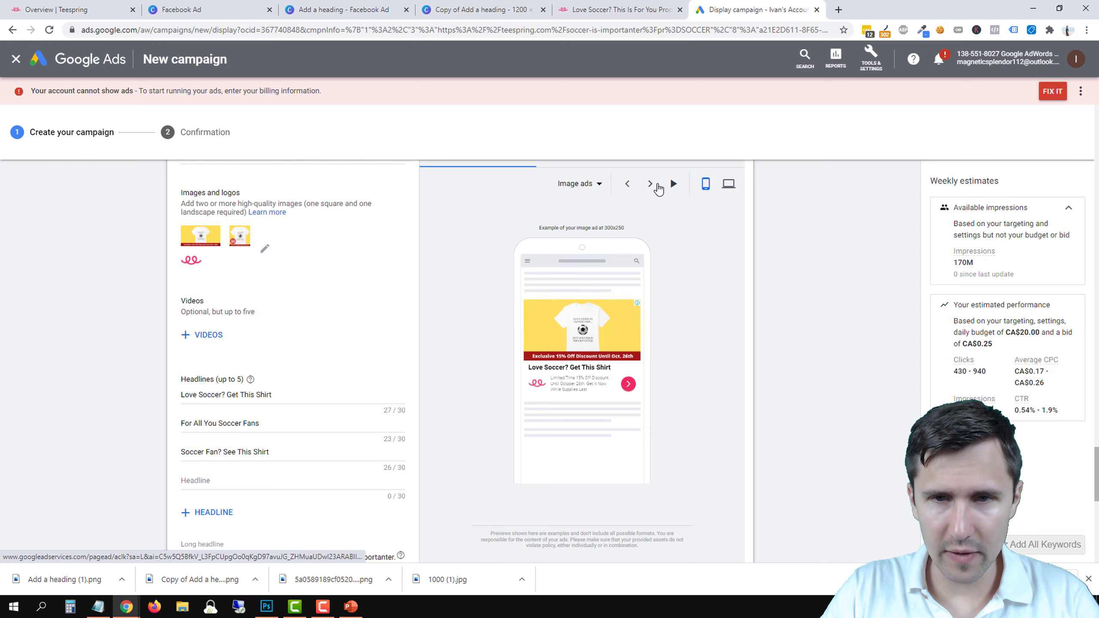
pyautogui.click(657, 186)
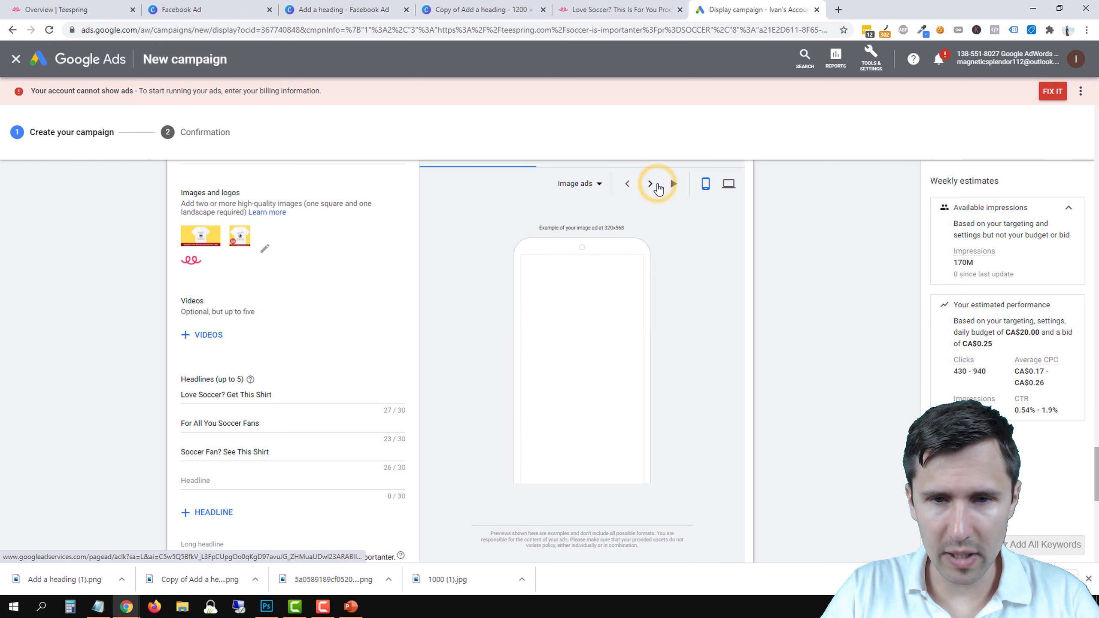
pyautogui.click(657, 184)
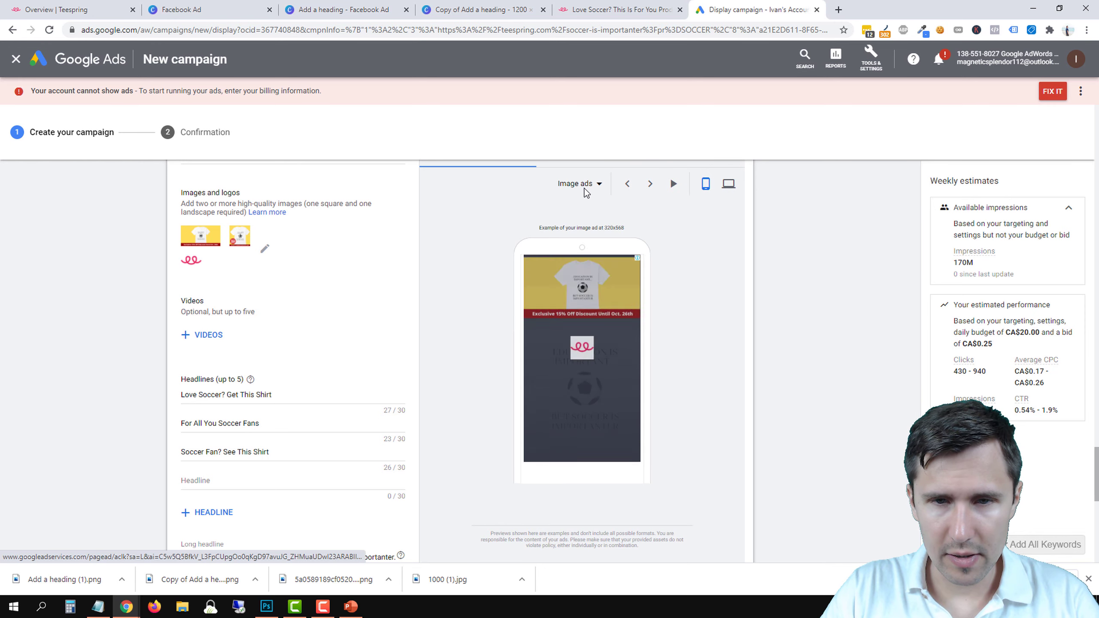
pyautogui.click(648, 194)
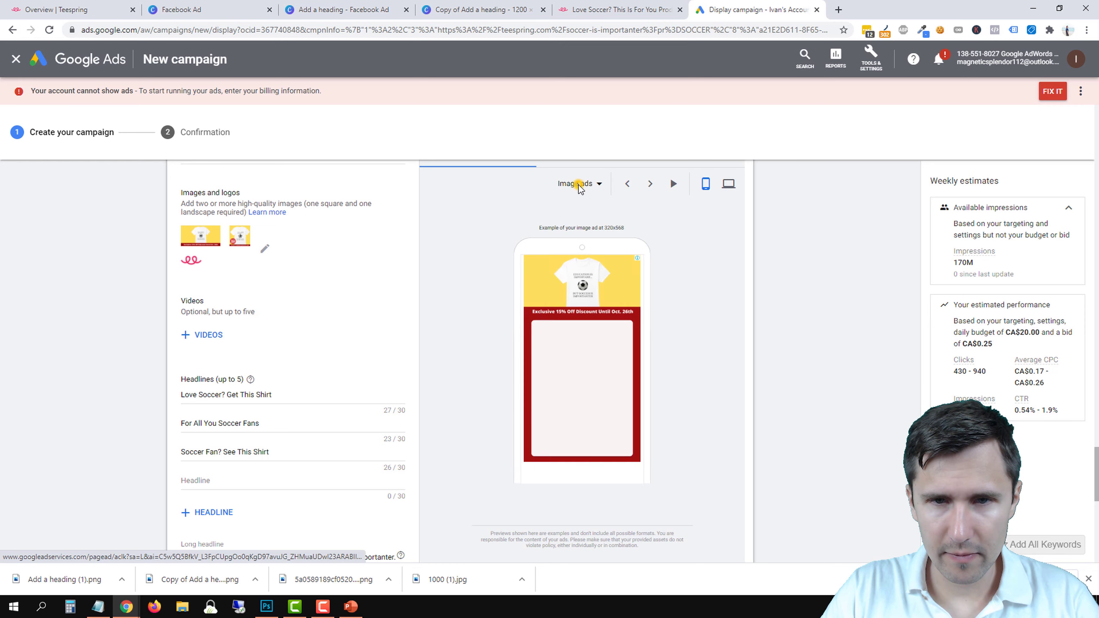
# Return the mobile preview to key ad formats and step through the image, native and text ad examples.
pyautogui.click(582, 186)
pyautogui.click(588, 197)
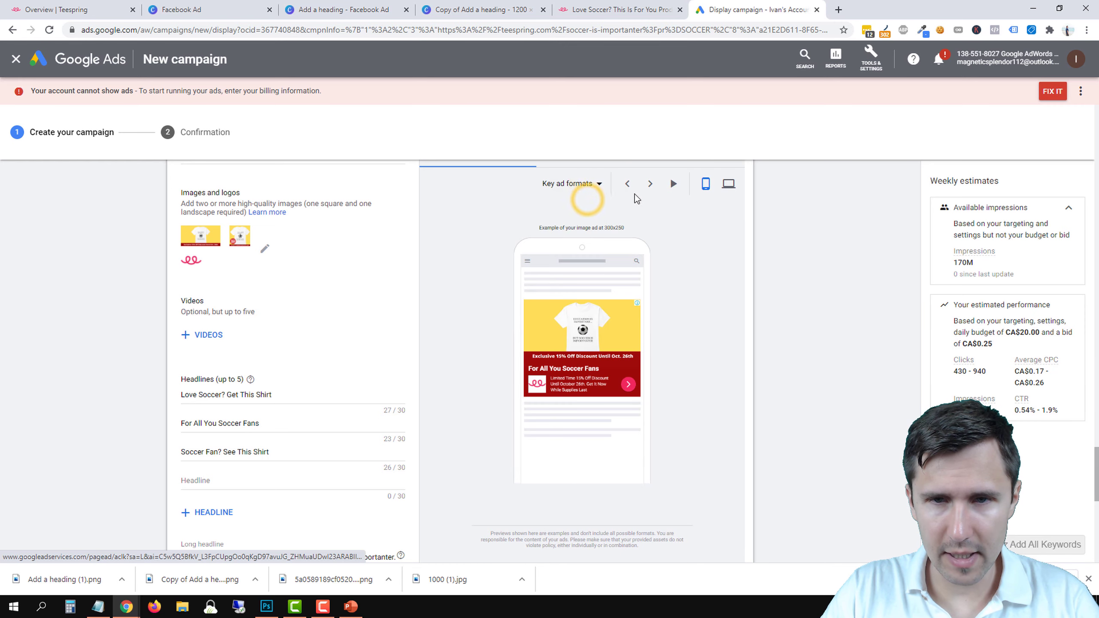
pyautogui.click(651, 185)
pyautogui.click(650, 186)
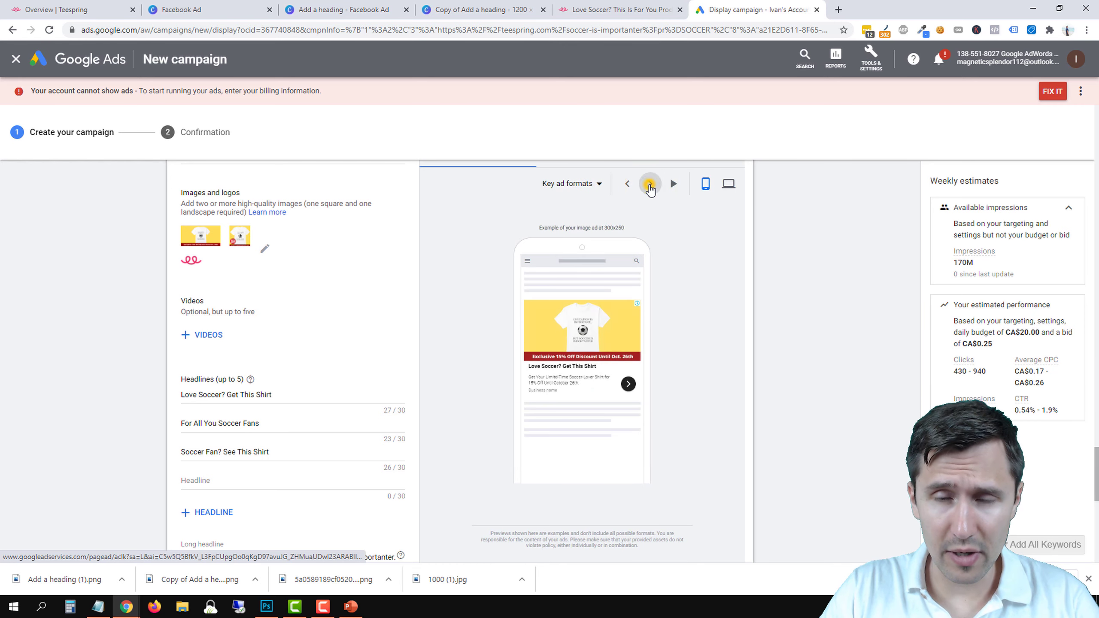
pyautogui.click(650, 186)
pyautogui.click(650, 186)
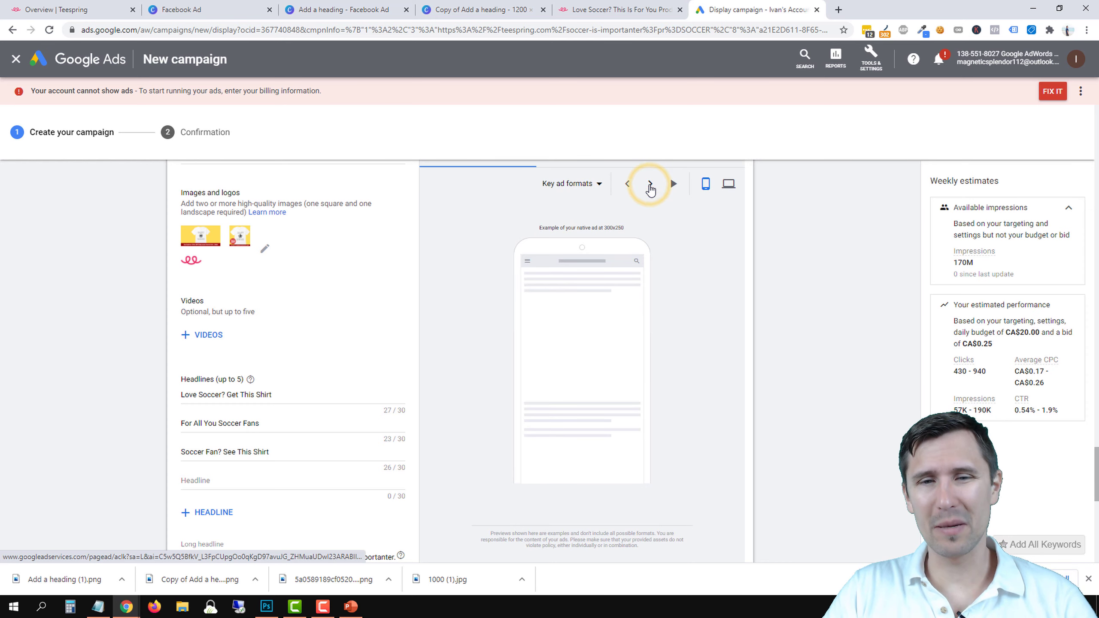
pyautogui.click(650, 186)
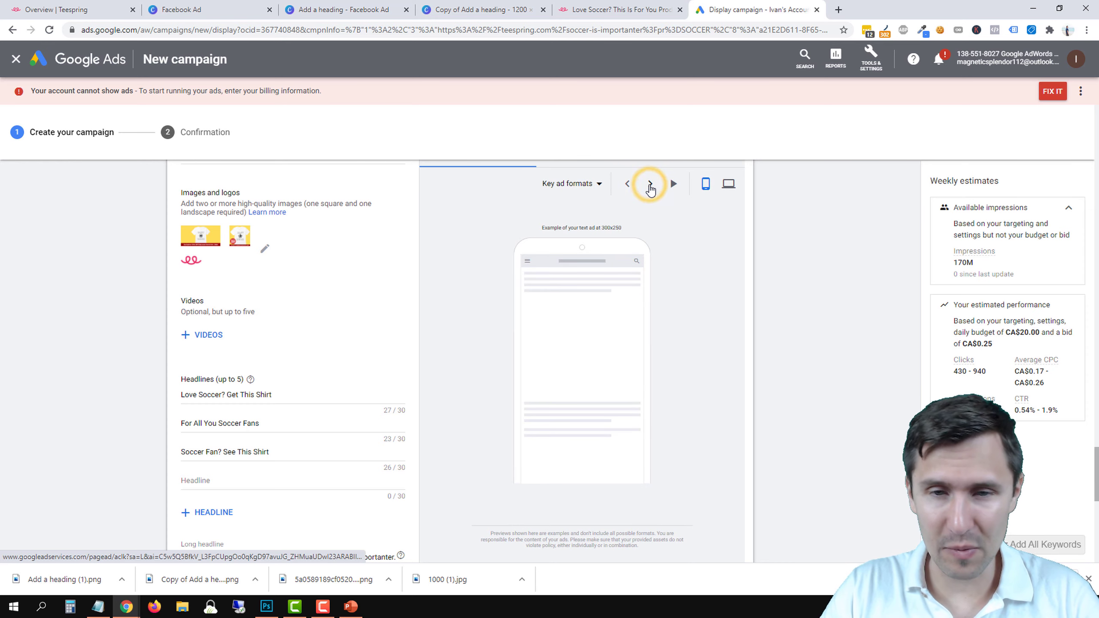
pyautogui.click(650, 187)
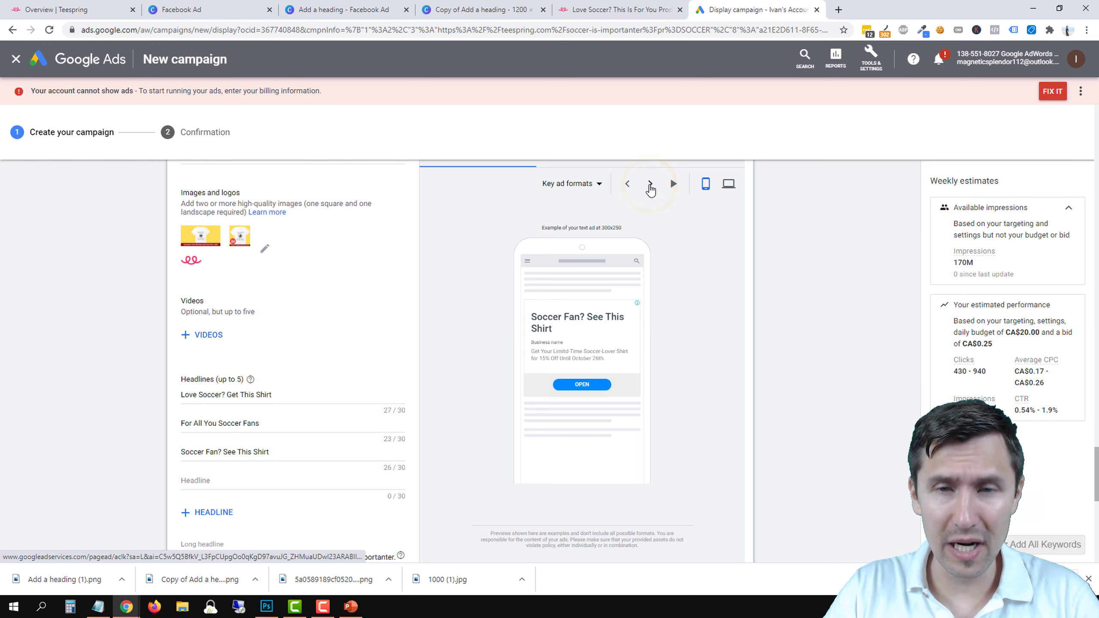
pyautogui.click(650, 186)
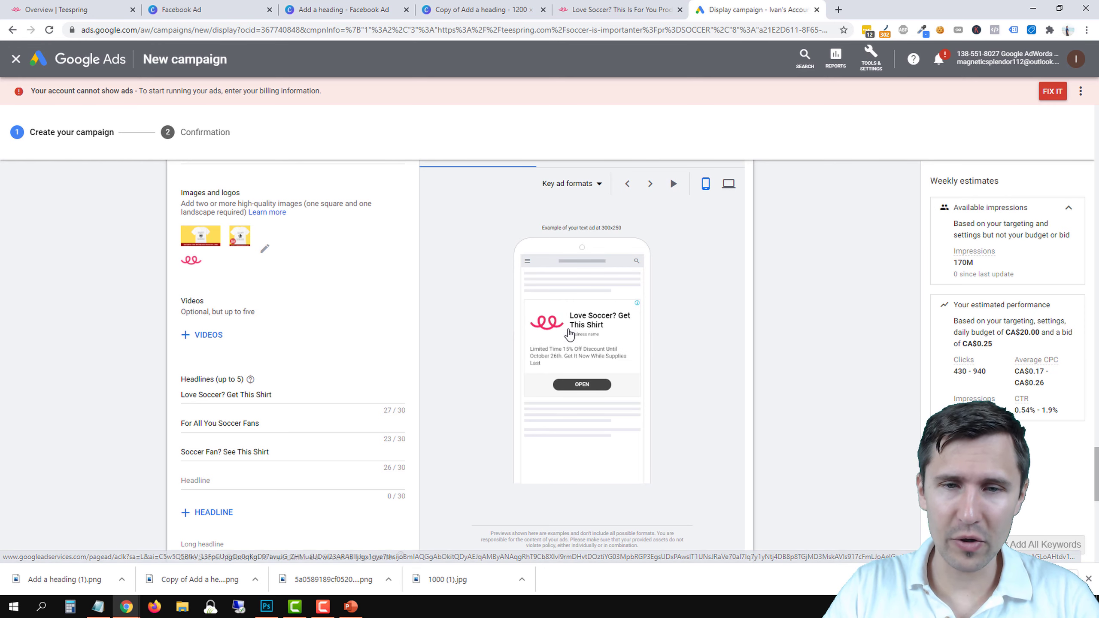
pyautogui.click(652, 185)
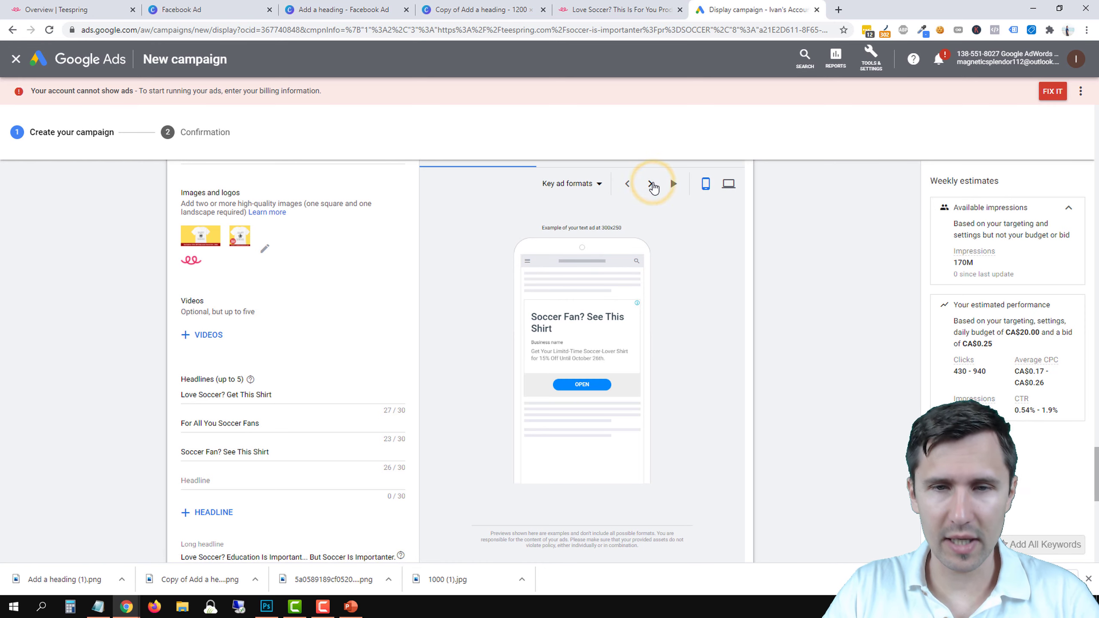
pyautogui.click(653, 185)
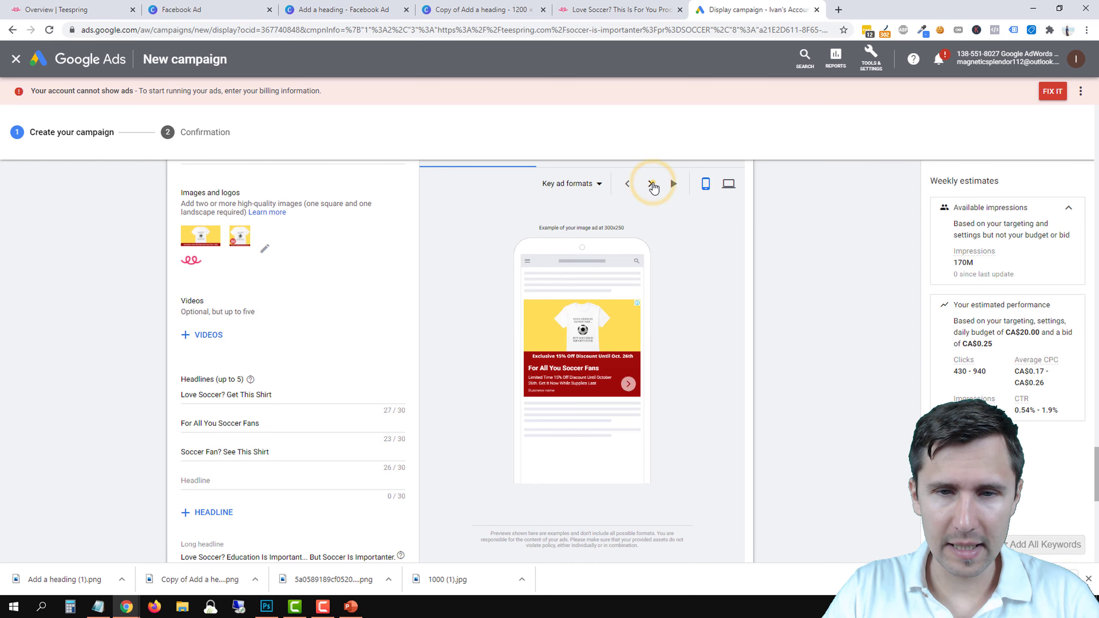
pyautogui.click(652, 185)
# Enter "Teespring" as the ad's business name.
pyautogui.scroll(-7, 459, 270)
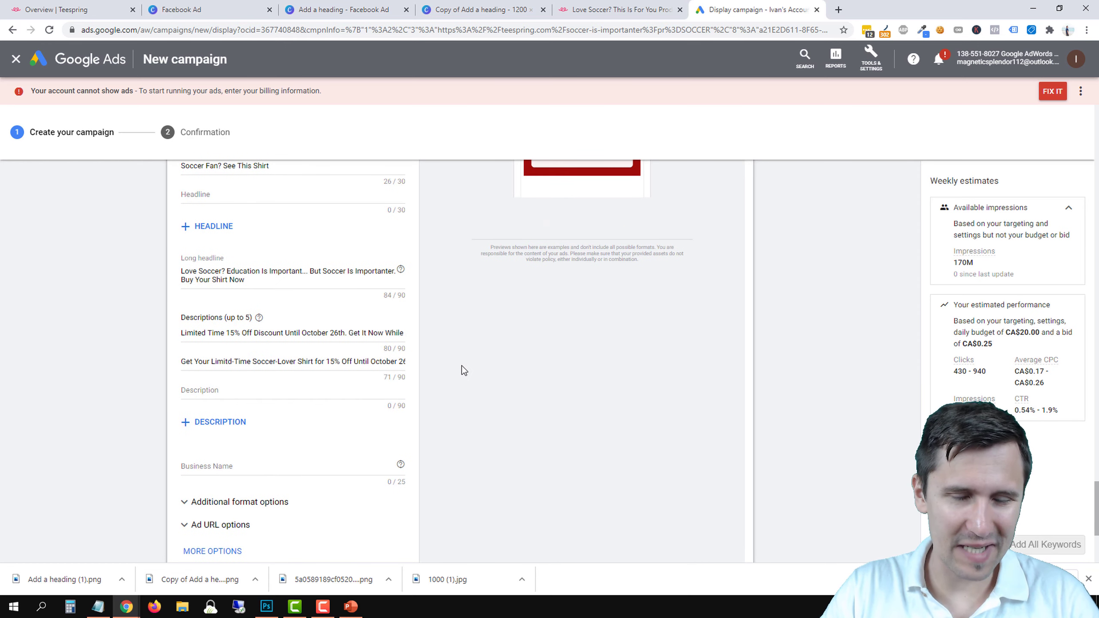
pyautogui.scroll(3, 463, 367)
pyautogui.scroll(-3, 463, 368)
pyautogui.scroll(-3, 450, 371)
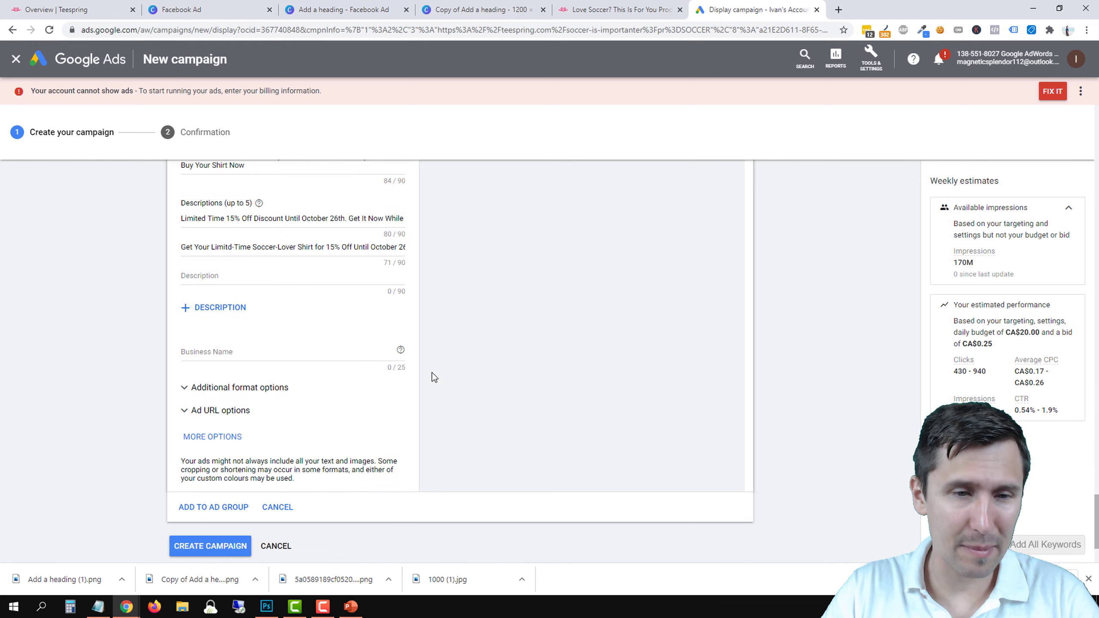
pyautogui.click(256, 356)
pyautogui.write('Teespring')
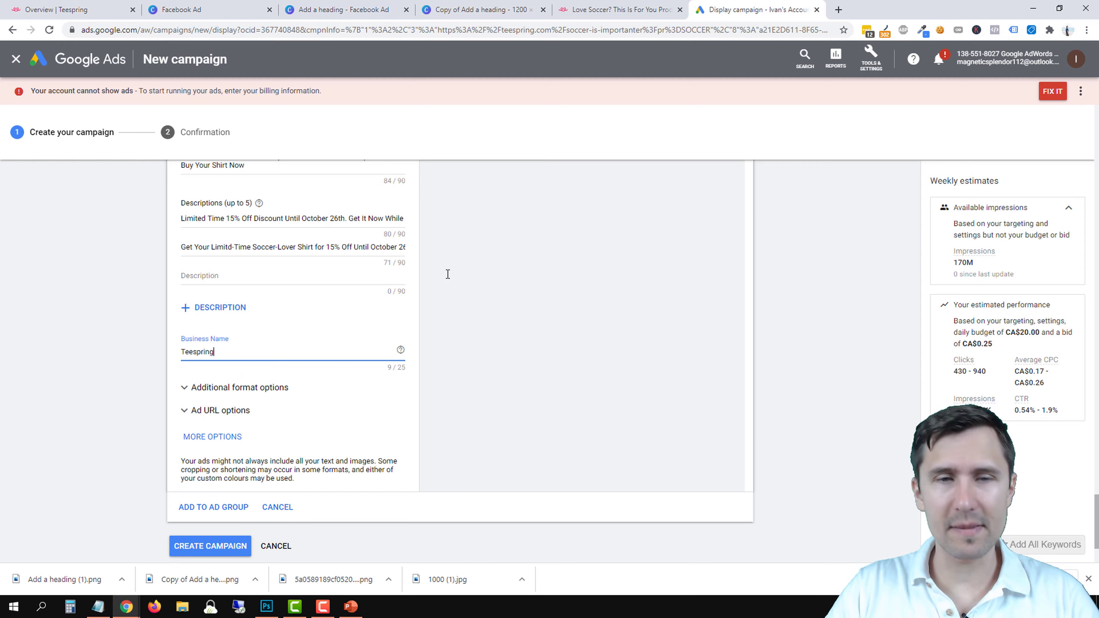
pyautogui.scroll(9, 541, 417)
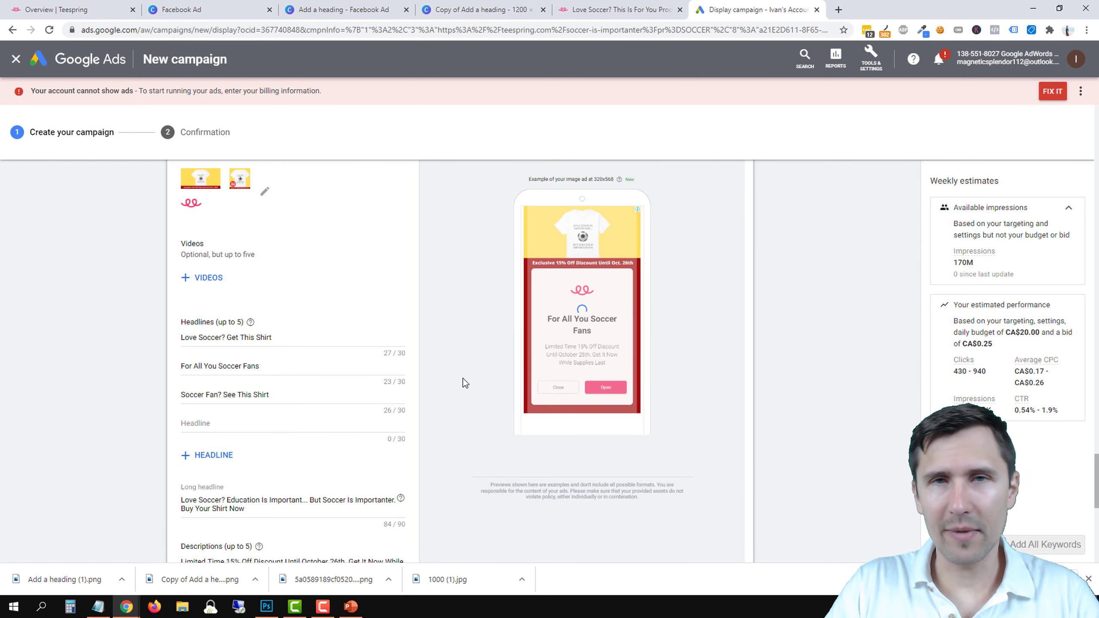
pyautogui.scroll(-6, 463, 378)
pyautogui.scroll(-3, 463, 378)
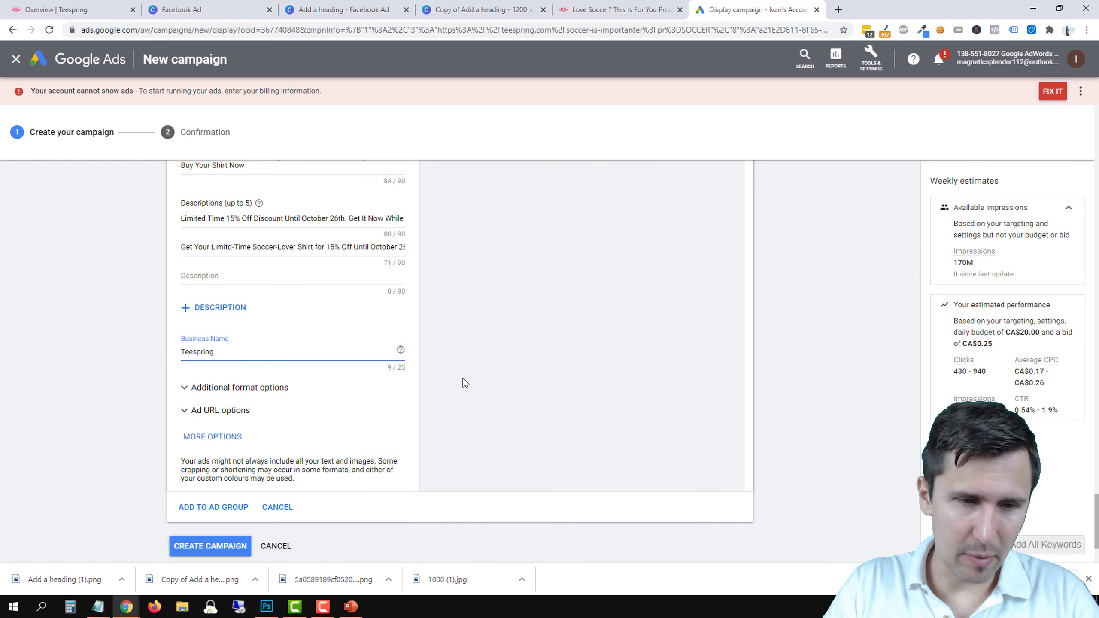
# Look into the ad's additional format options and ad URL options, collapsing each section again.
pyautogui.click(245, 385)
pyautogui.click(229, 388)
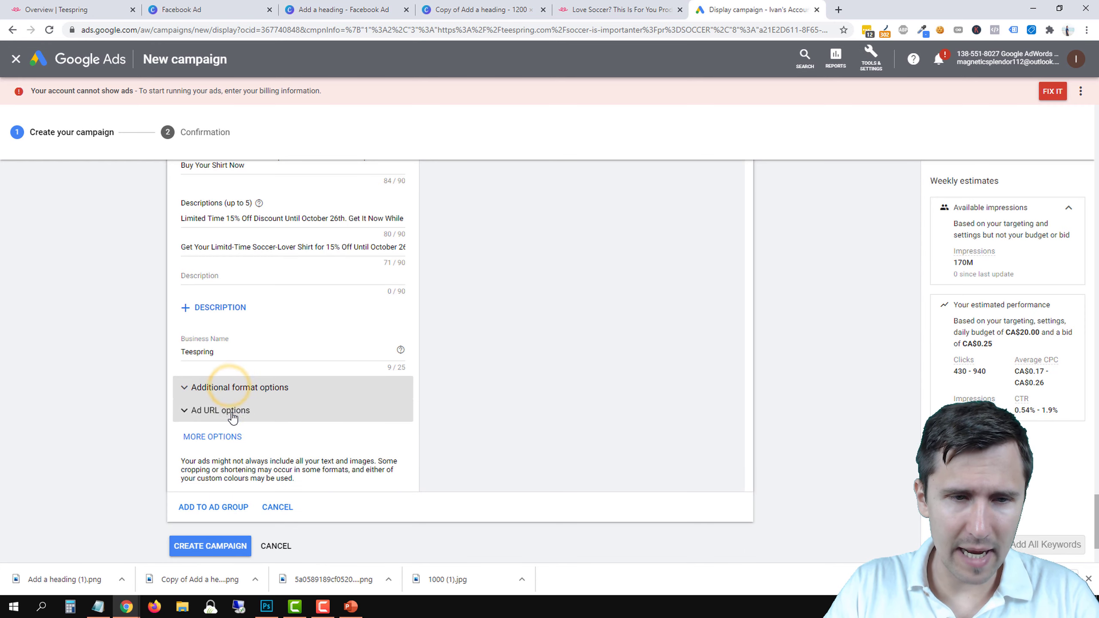
pyautogui.click(232, 416)
pyautogui.click(229, 409)
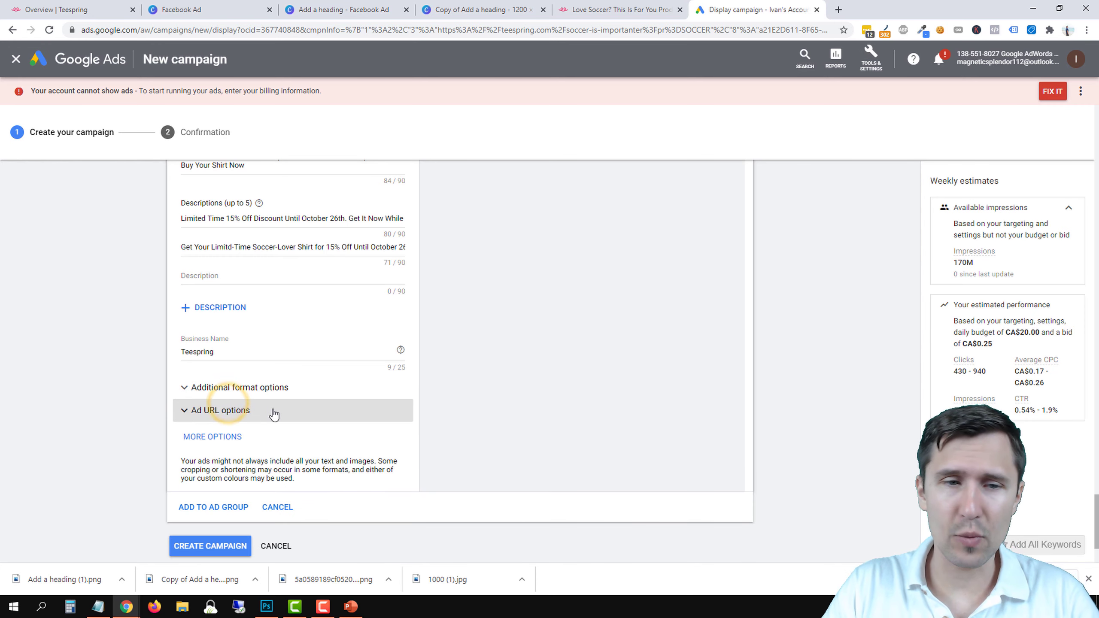
# Add the call-to-action text and custom colours settings to the responsive display ad.
pyautogui.scroll(-2, 273, 415)
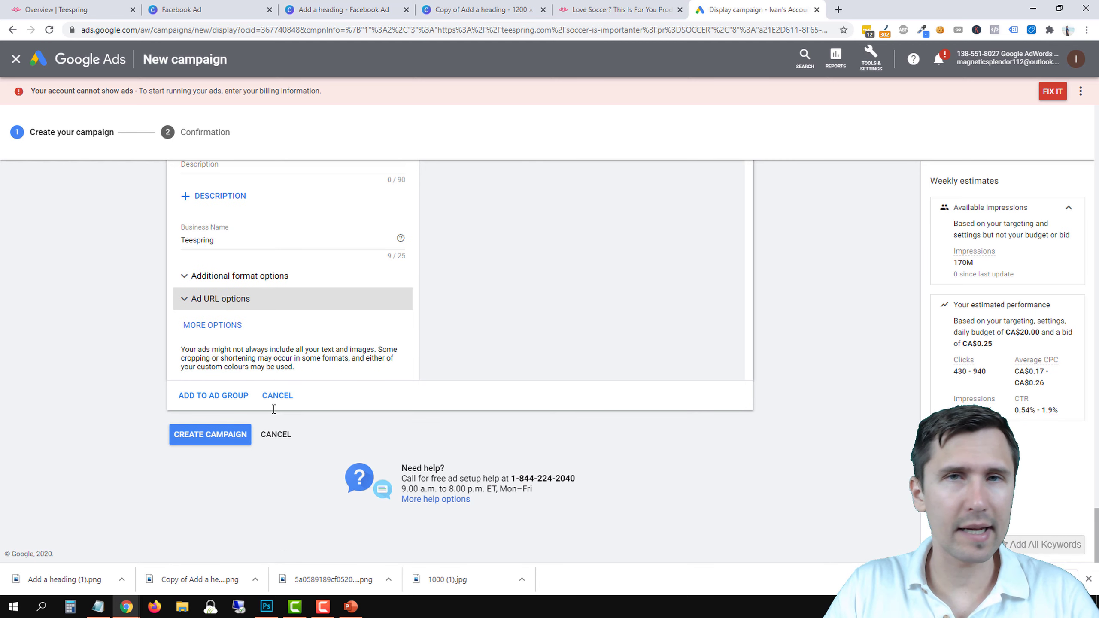
pyautogui.click(215, 323)
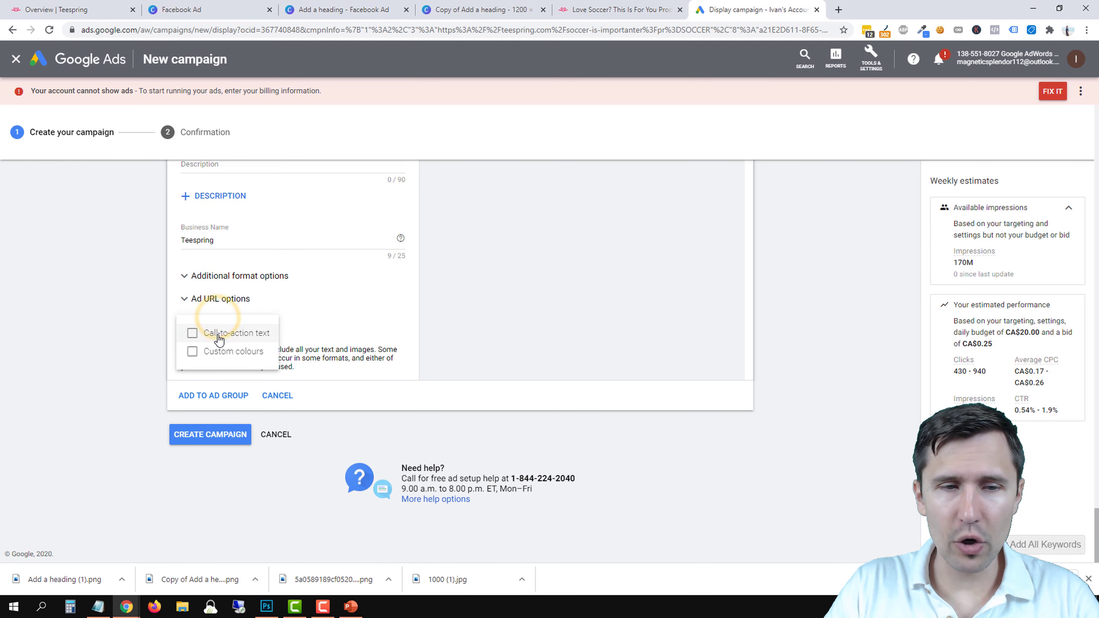
pyautogui.click(219, 334)
pyautogui.click(216, 322)
pyautogui.click(216, 321)
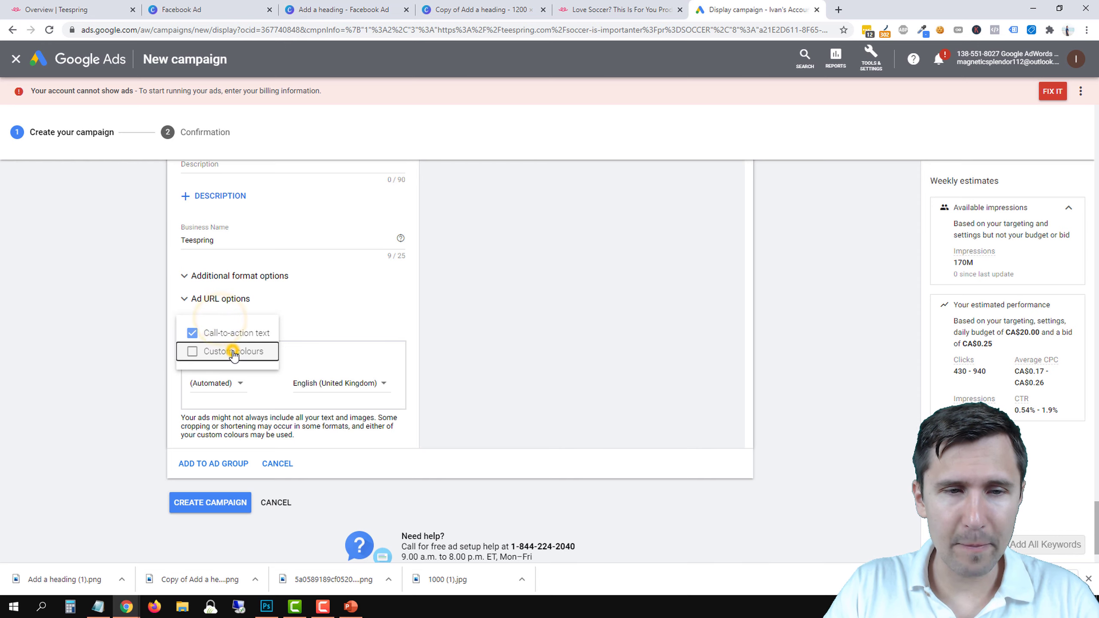
pyautogui.click(234, 353)
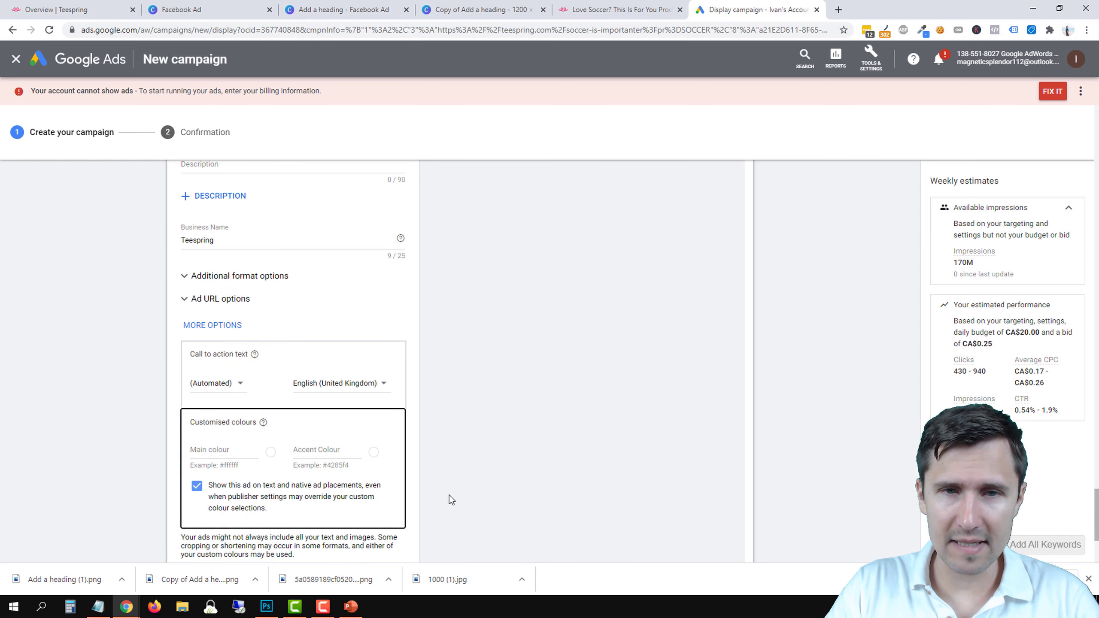
# Check the next mobile preview variation of the ad for its colours and call-to-action.
pyautogui.scroll(8, 450, 495)
pyautogui.scroll(4, 685, 351)
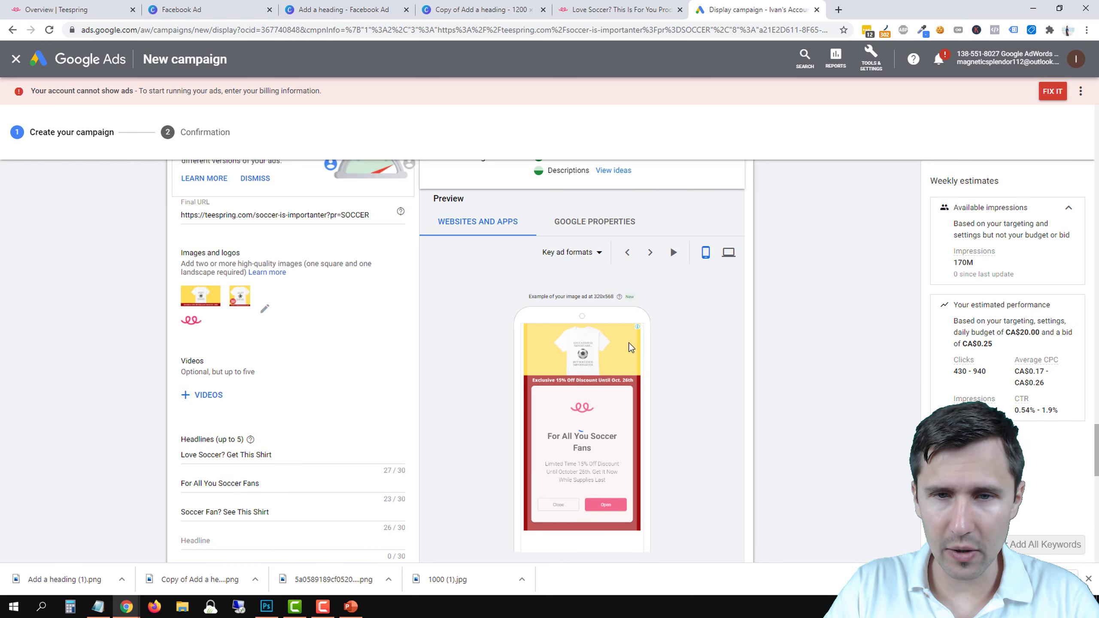
pyautogui.click(656, 261)
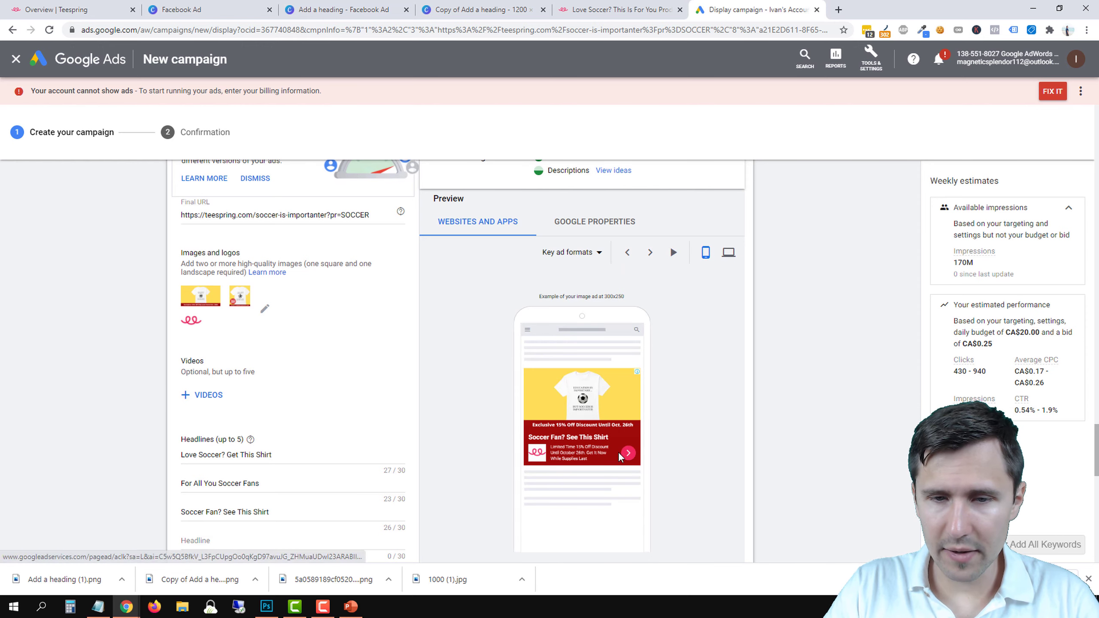
# Set the responsive display ad's call-to-action text to "See more".
pyautogui.scroll(-9, 466, 412)
pyautogui.scroll(-3, 539, 484)
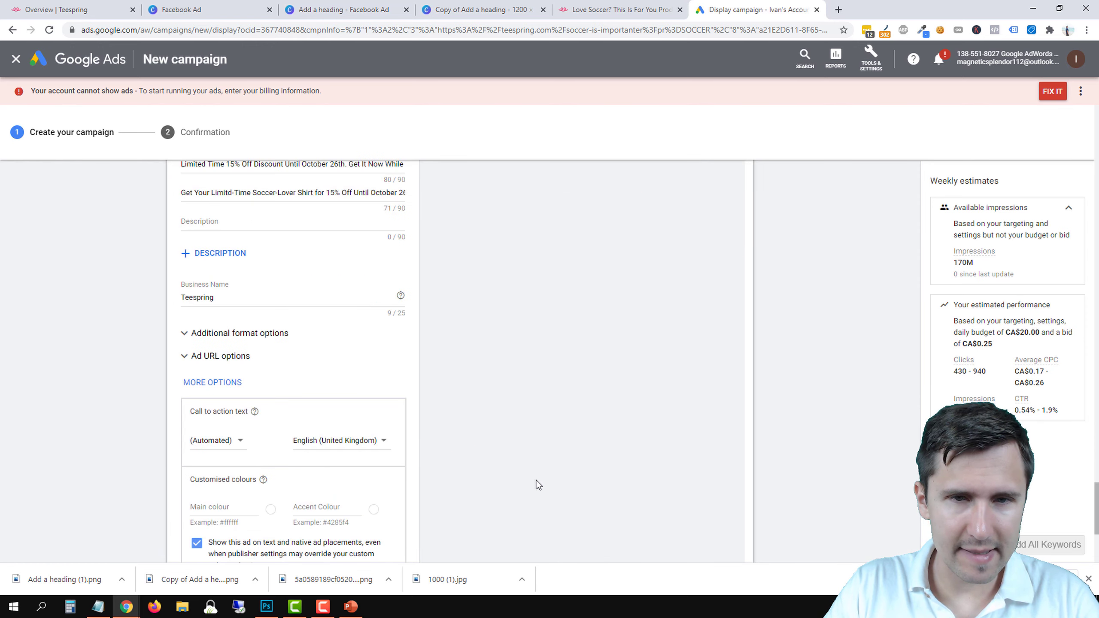
pyautogui.scroll(-3, 517, 446)
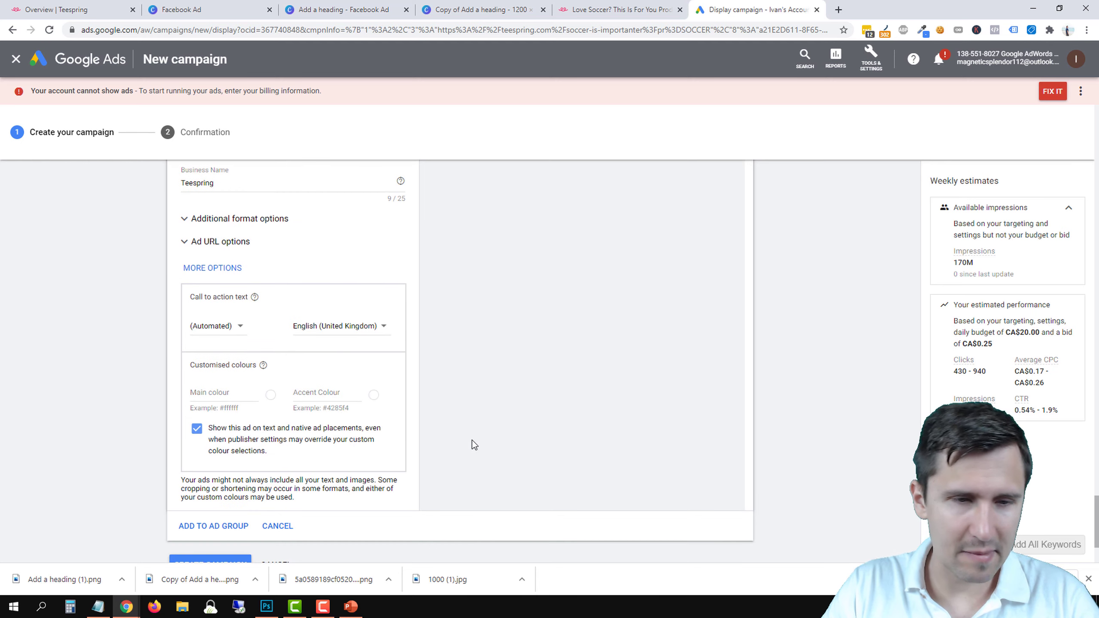
pyautogui.click(219, 329)
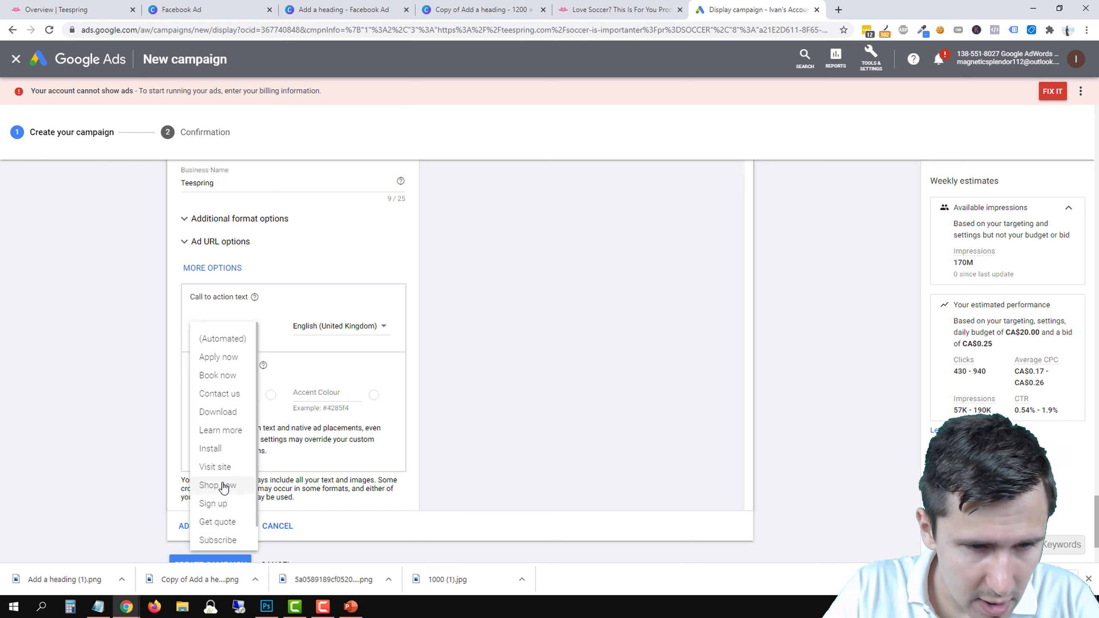
pyautogui.scroll(-1, 218, 502)
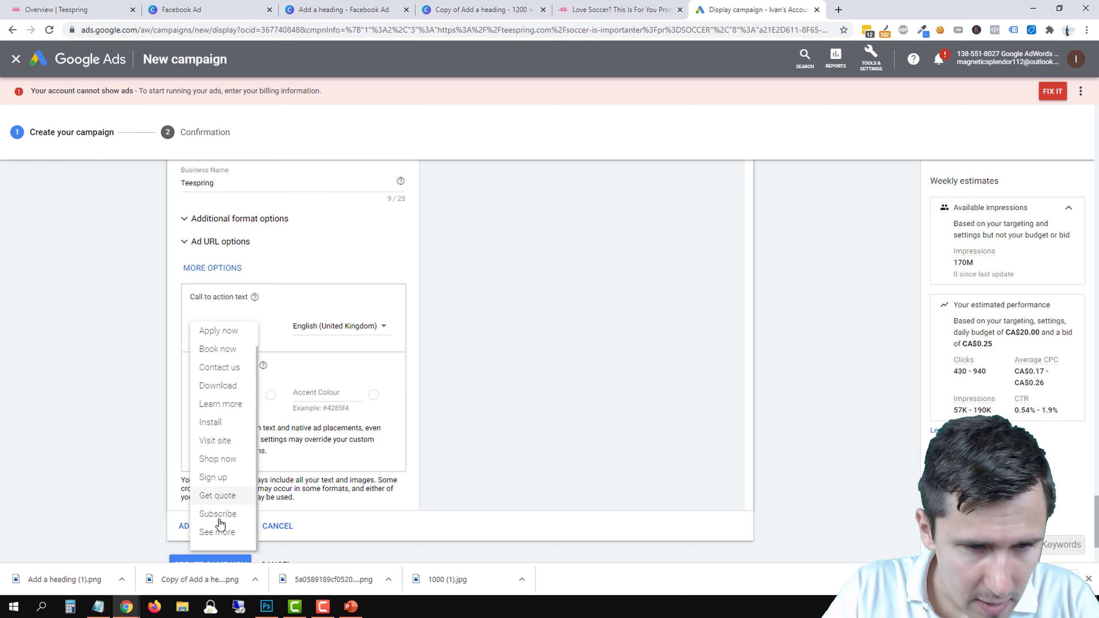
pyautogui.rightClick(221, 471)
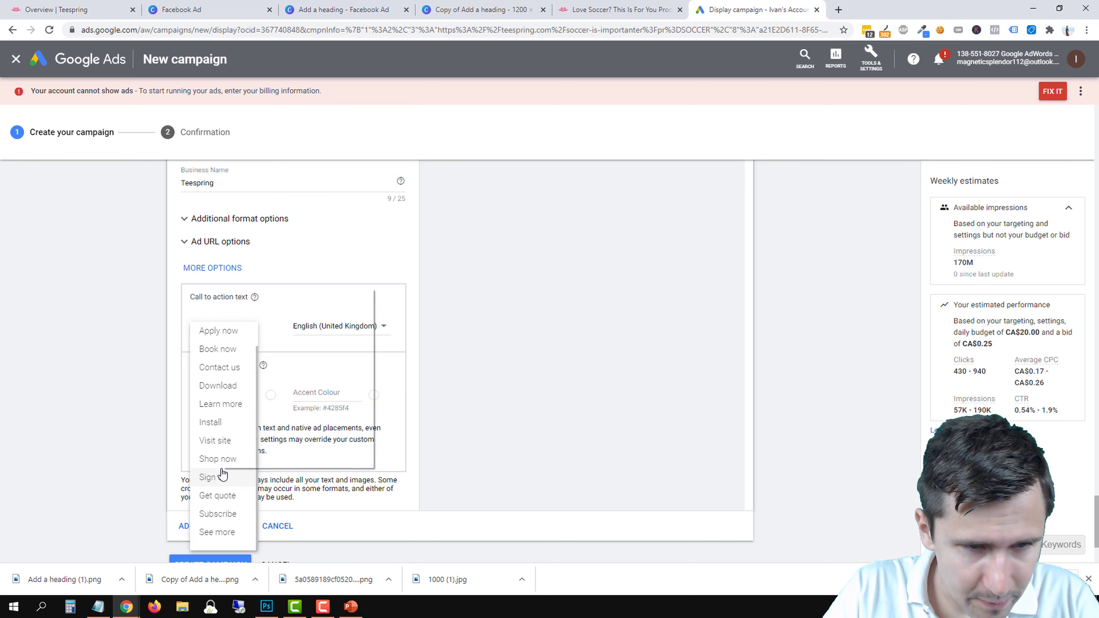
pyautogui.click(139, 466)
pyautogui.click(216, 326)
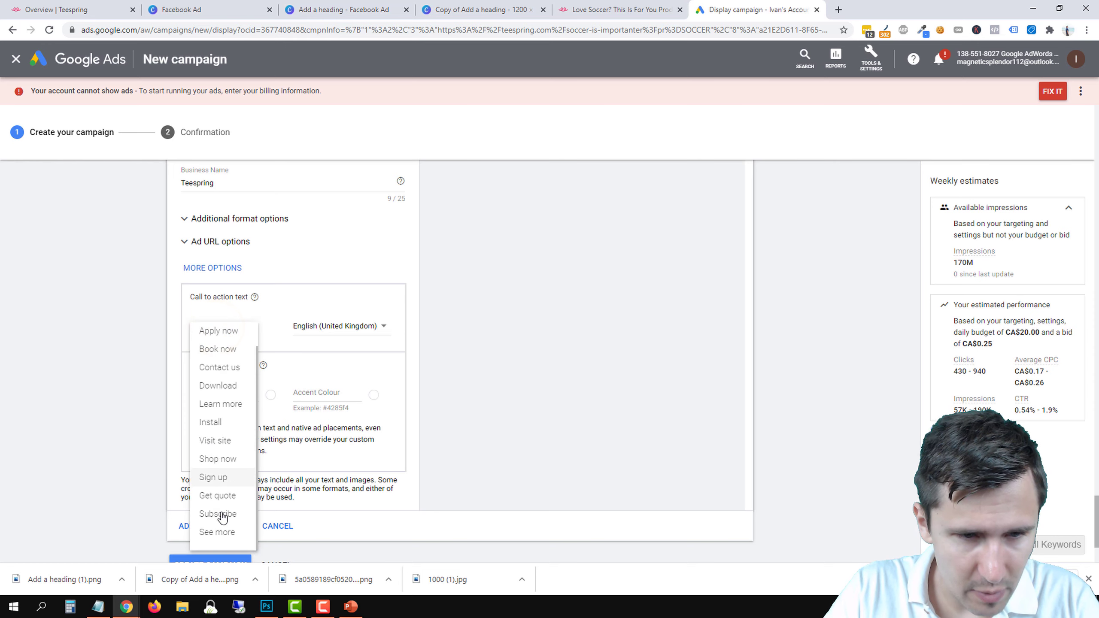
pyautogui.click(219, 533)
# Check the next mobile preview variation for how the call-to-action is displayed.
pyautogui.scroll(5, 493, 353)
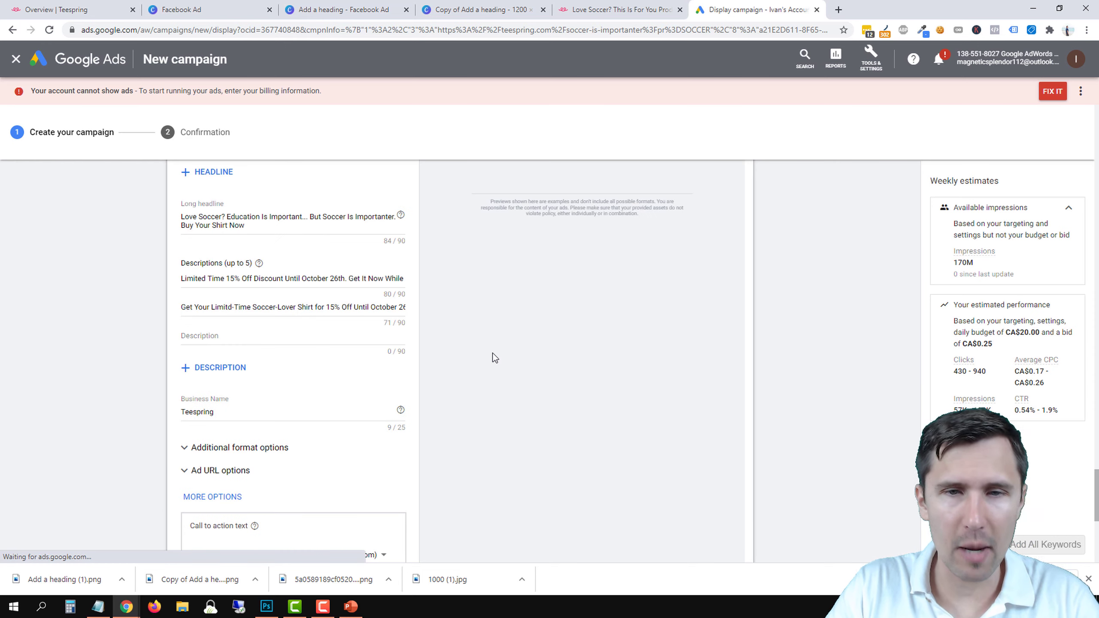
pyautogui.scroll(8, 493, 353)
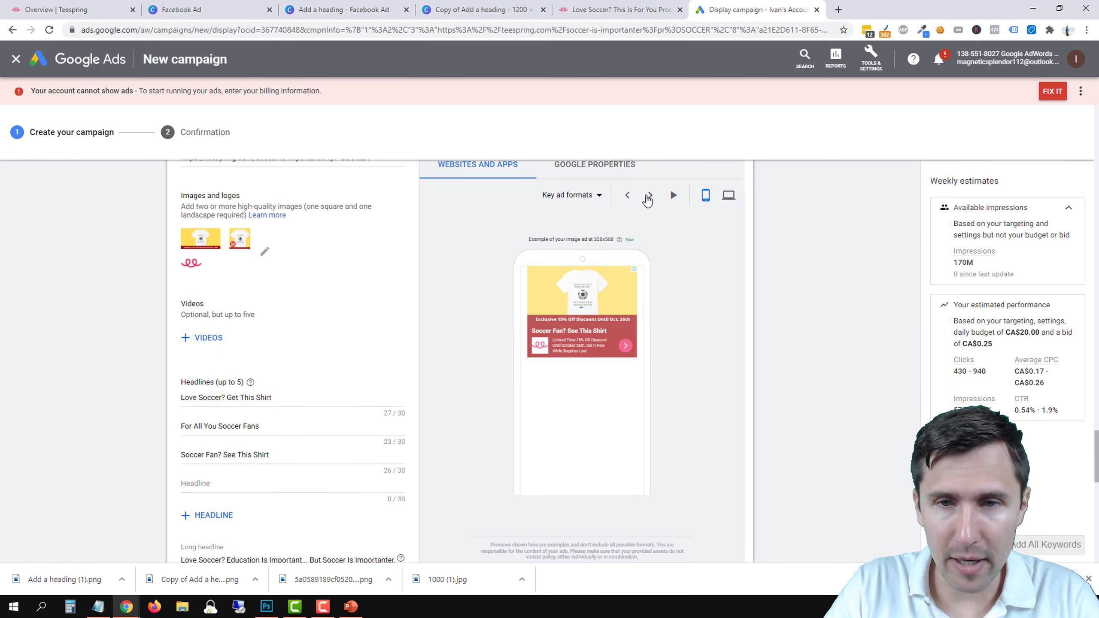
pyautogui.click(648, 197)
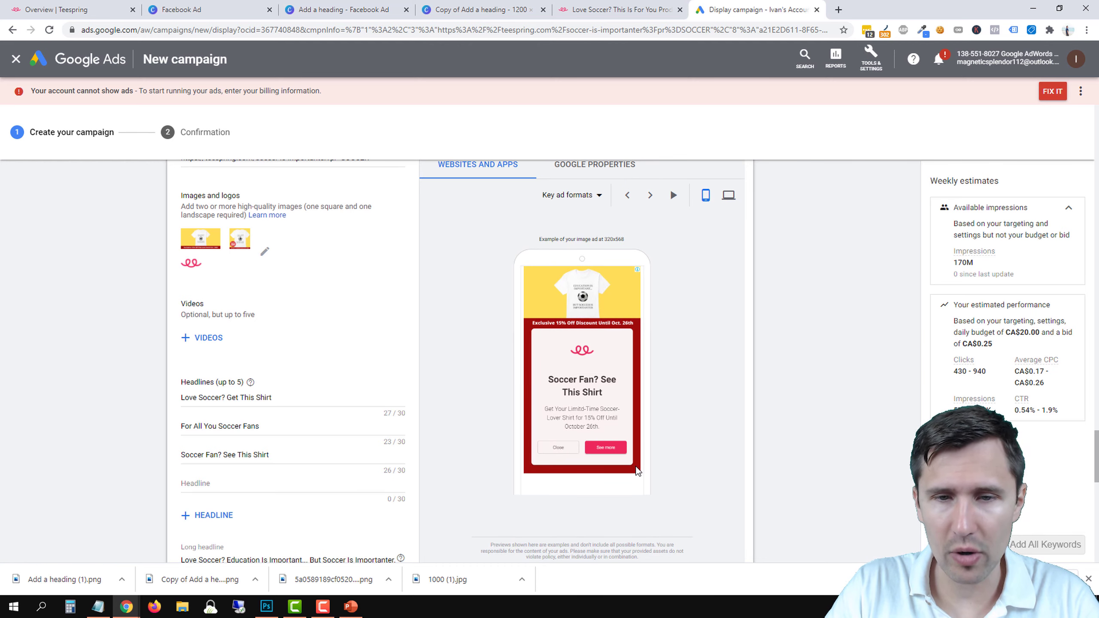
# Look at the soccer shirt's Teespring product page and return to the Google Ads campaign.
pyautogui.scroll(-12, 510, 459)
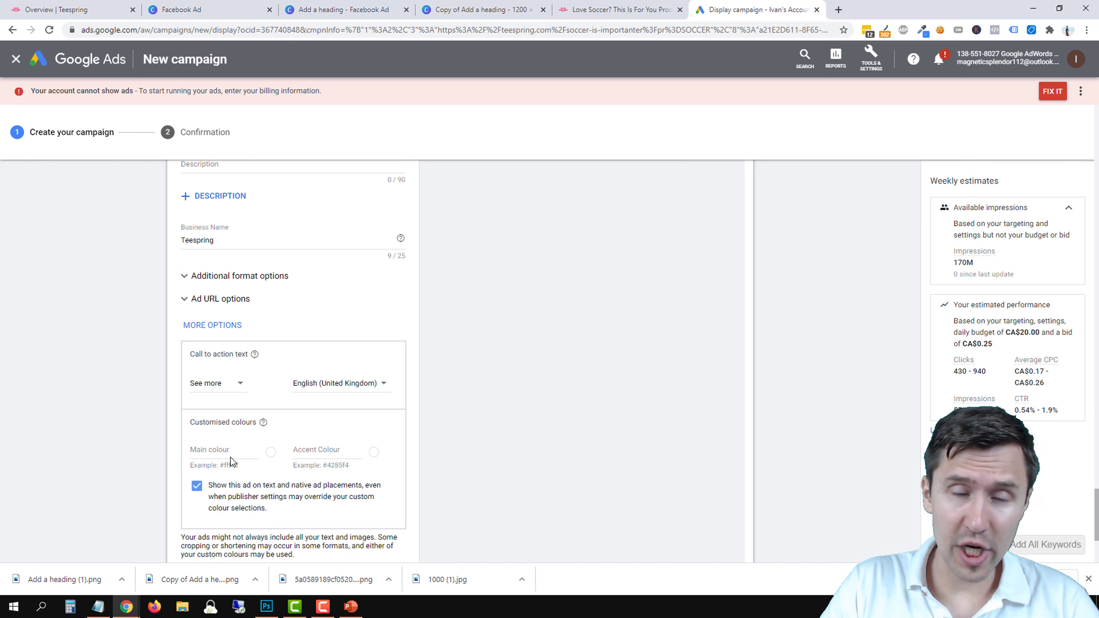
pyautogui.click(658, 9)
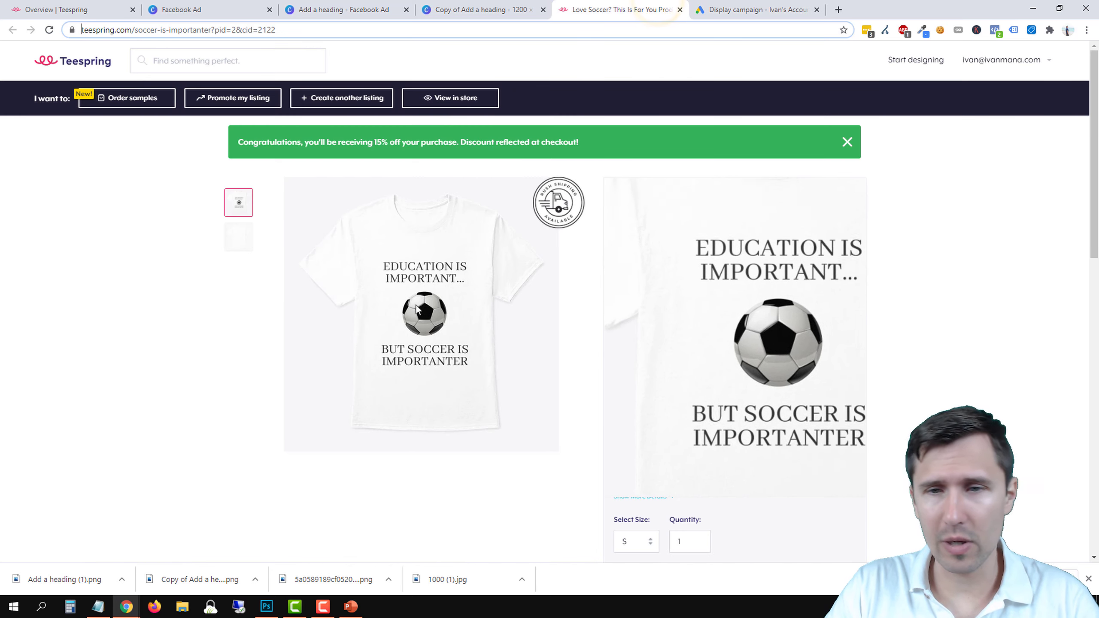
pyautogui.click(740, 9)
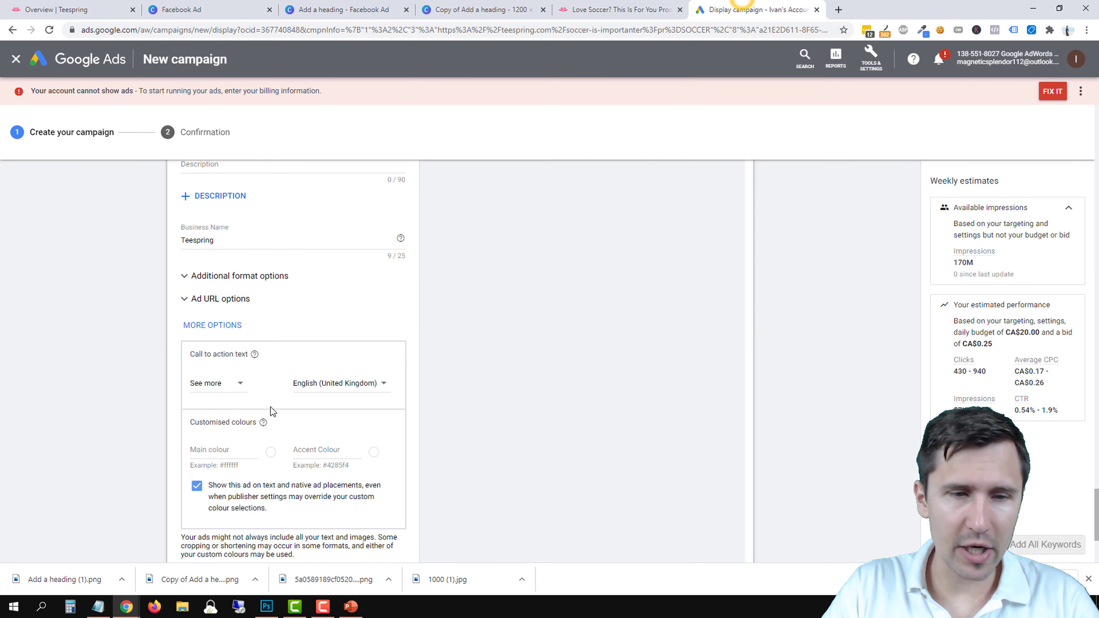
# Go through two more mobile preview variations, examining the call-to-action button and its colours.
pyautogui.scroll(10, 628, 381)
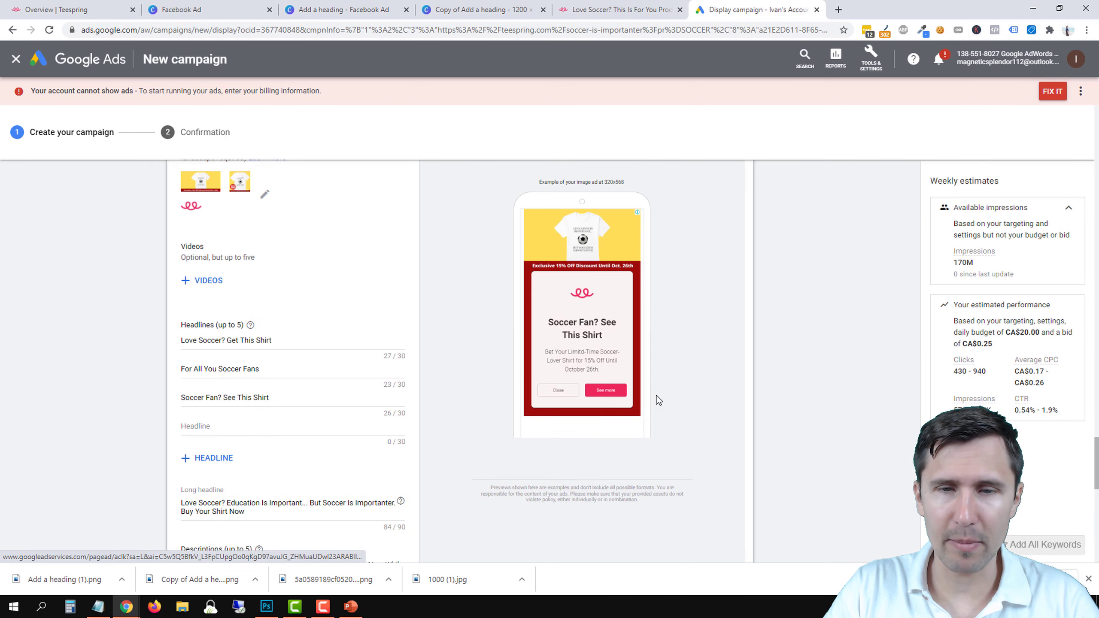
pyautogui.scroll(3, 658, 398)
pyautogui.click(646, 255)
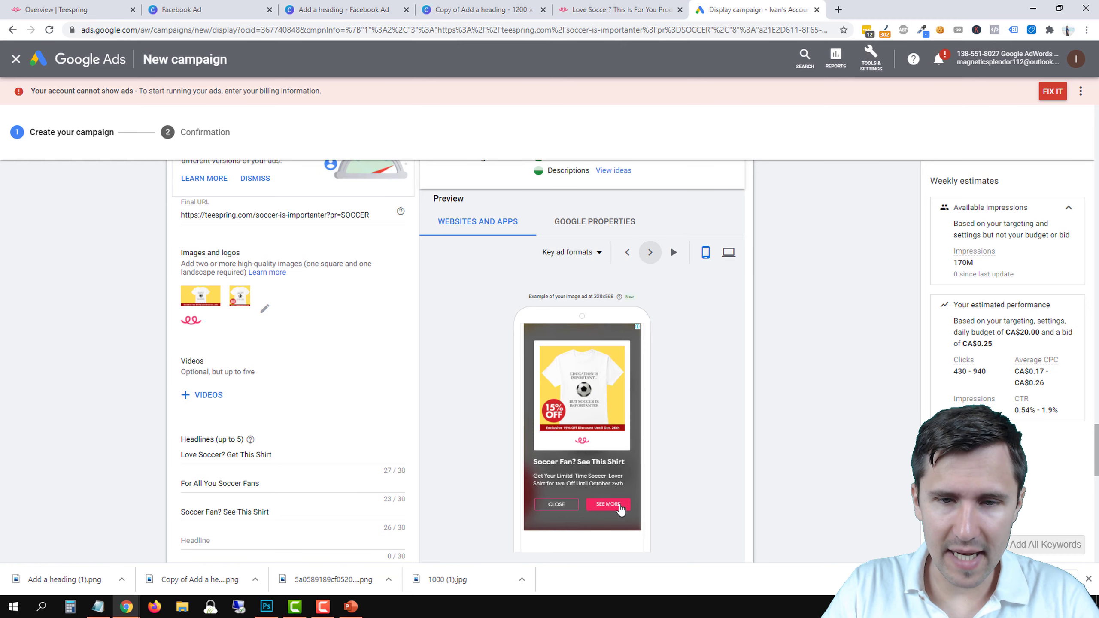
pyautogui.click(649, 254)
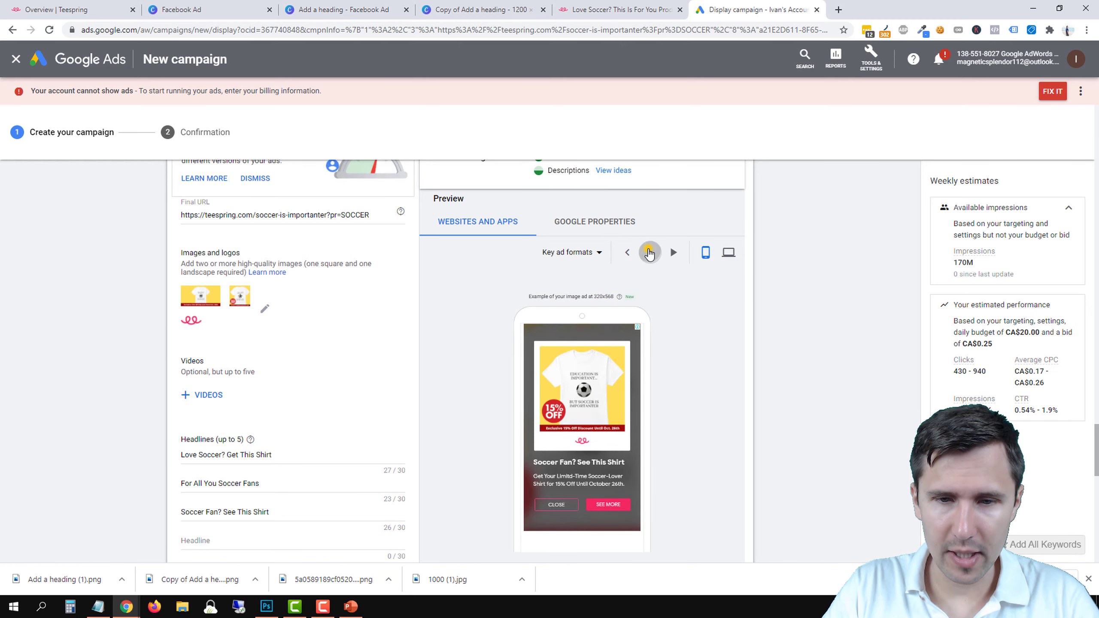
# Set the ad's customised colours to #ffffff for the main colour and #4285f4 for the accent colour.
pyautogui.scroll(-15, 484, 430)
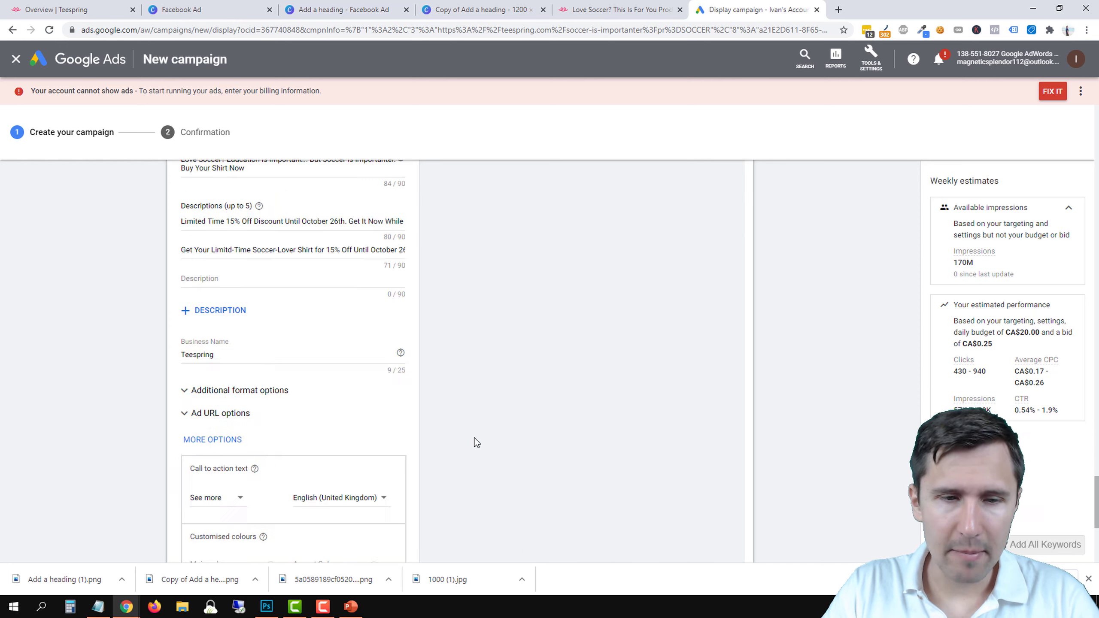
pyautogui.click(270, 452)
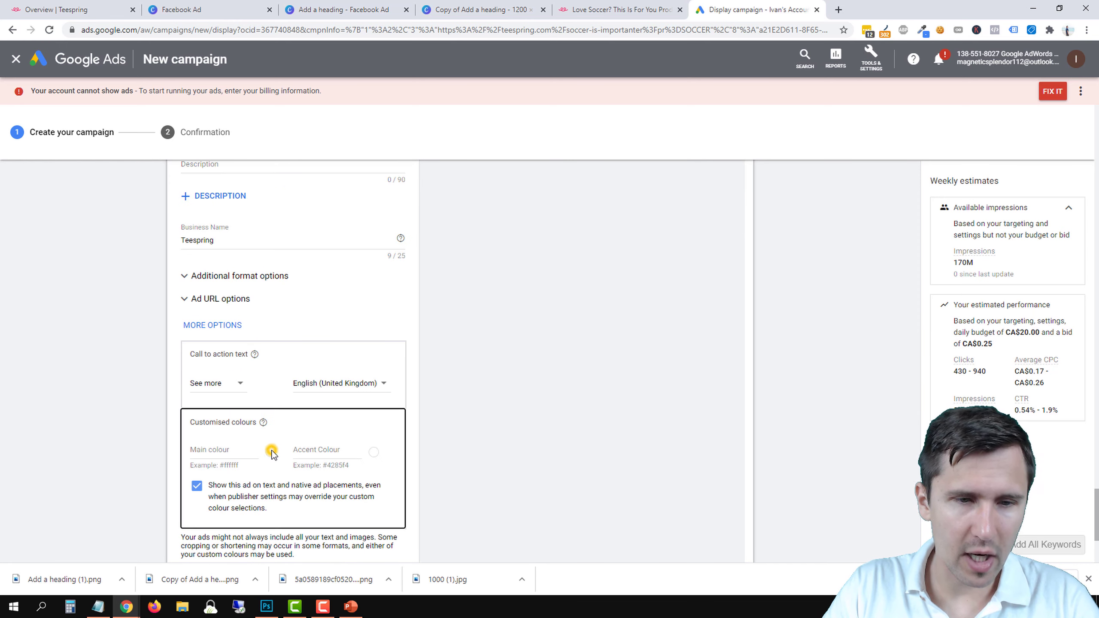
pyautogui.click(232, 449)
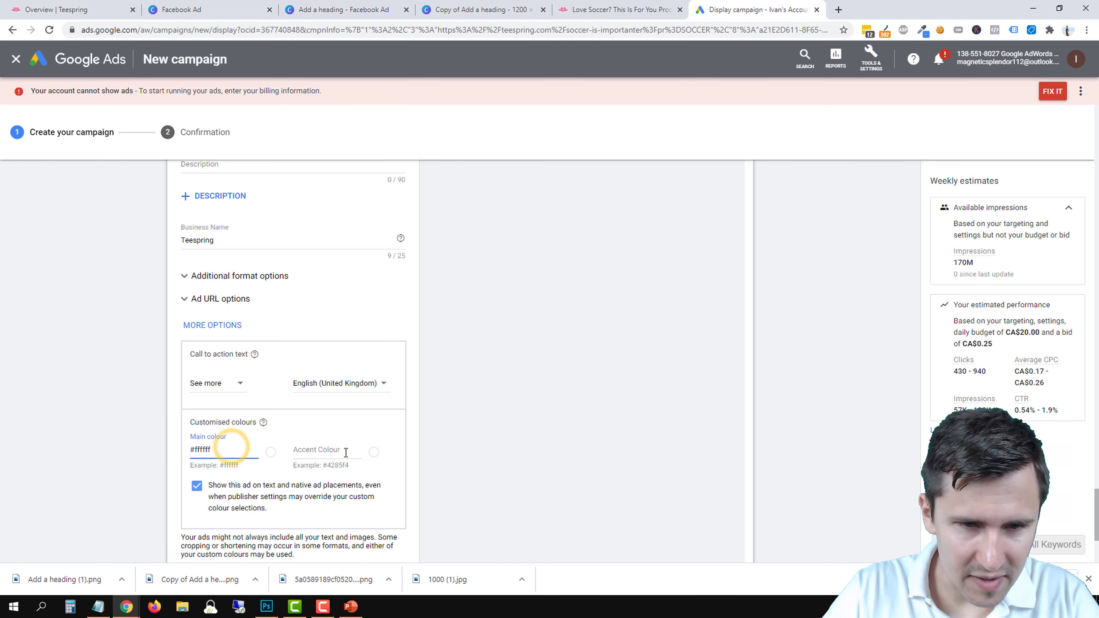
pyautogui.click(329, 452)
pyautogui.write('#4')
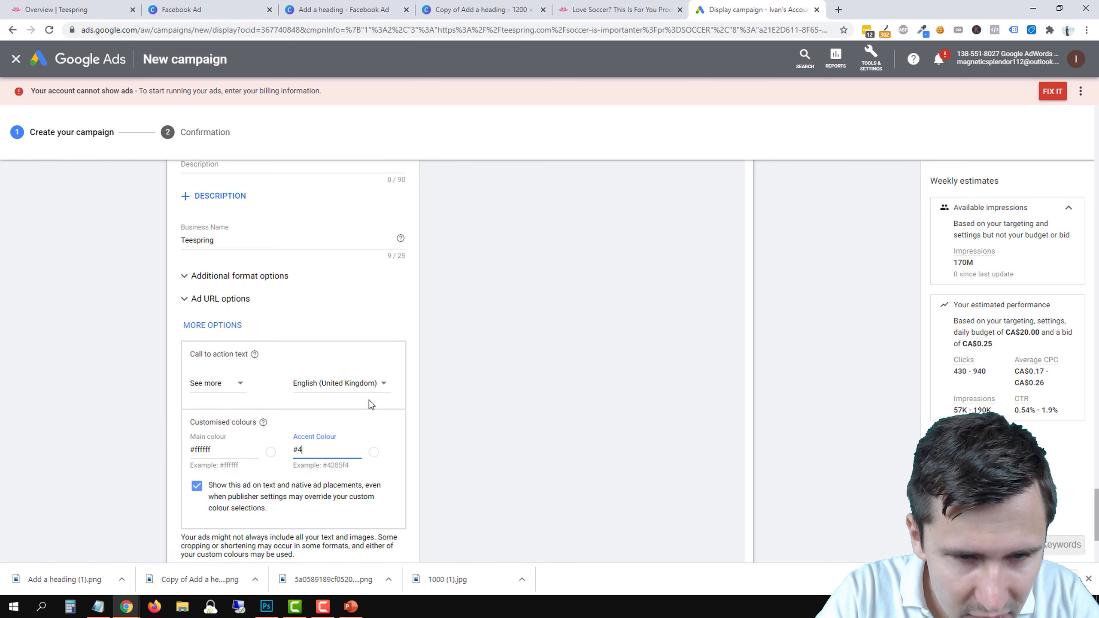
pyautogui.write('285f4')
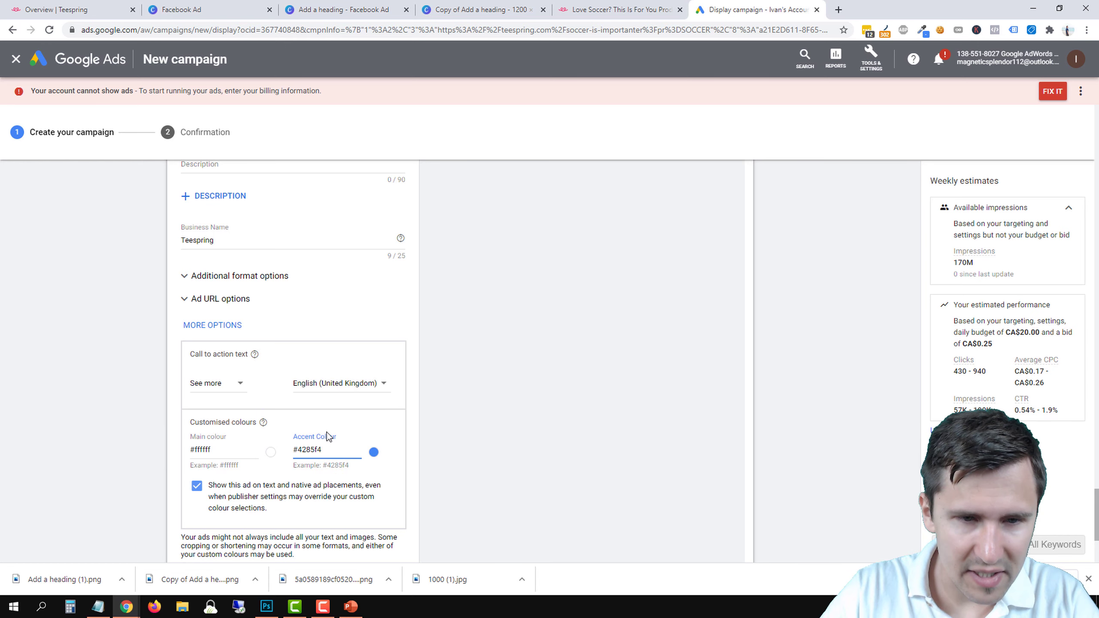
pyautogui.click(512, 435)
# Examine the customised colours across further mobile preview variations and in the desktop previews of the ad.
pyautogui.scroll(8, 546, 477)
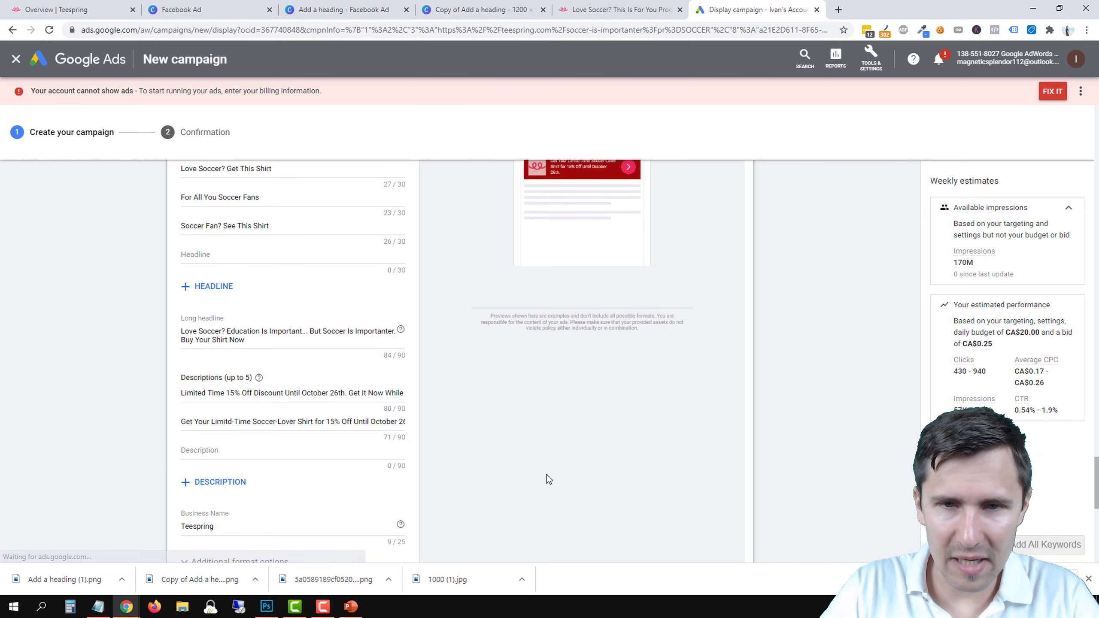
pyautogui.scroll(3, 606, 338)
pyautogui.click(652, 254)
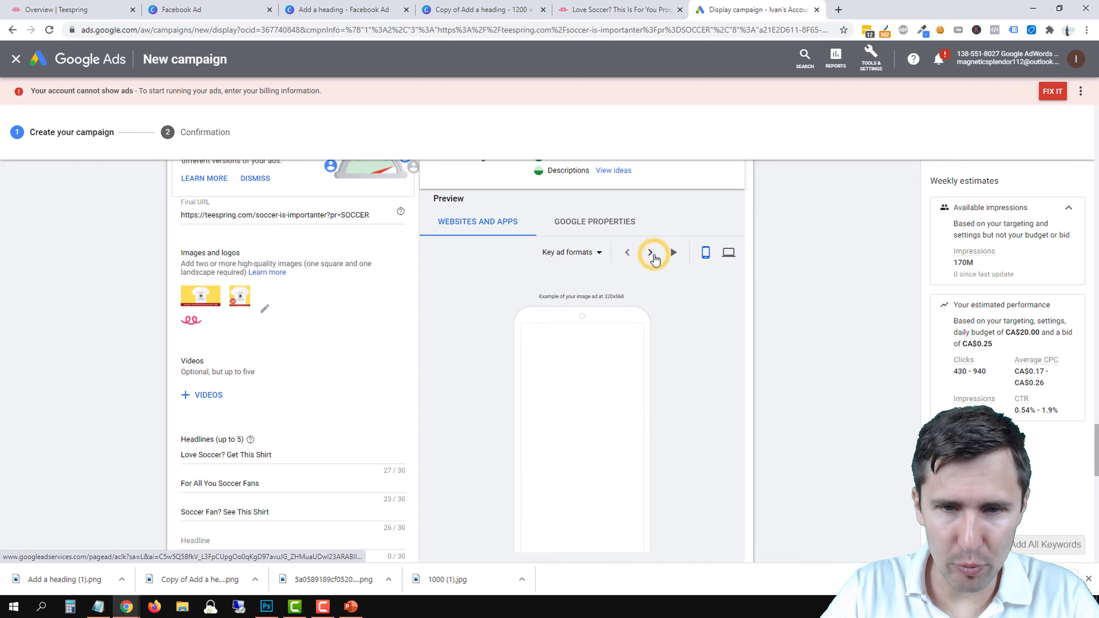
pyautogui.click(654, 256)
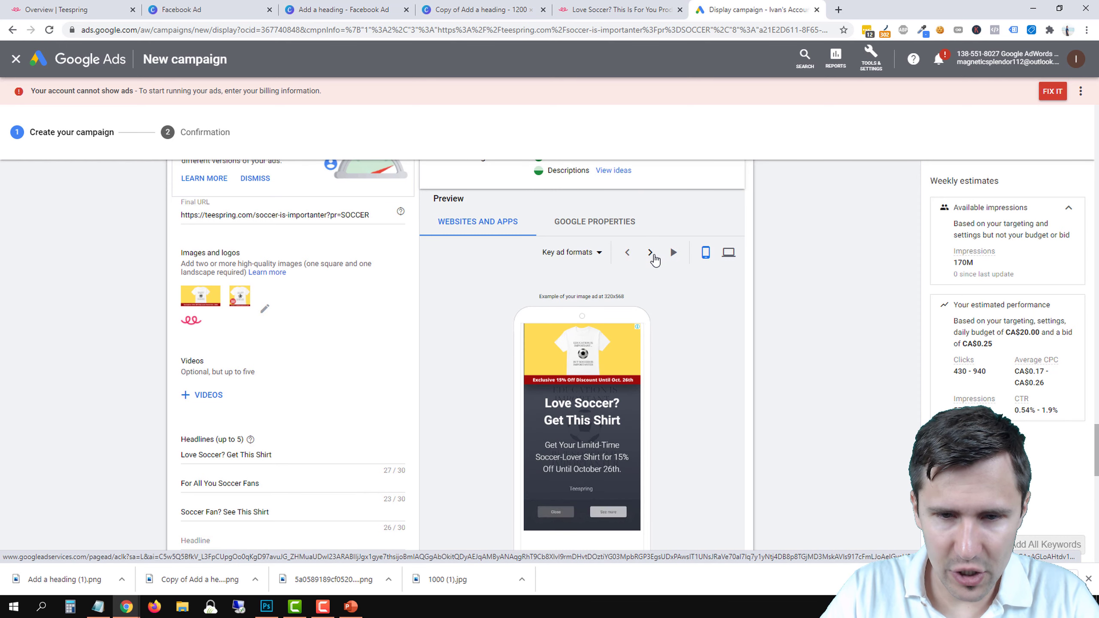
pyautogui.click(654, 256)
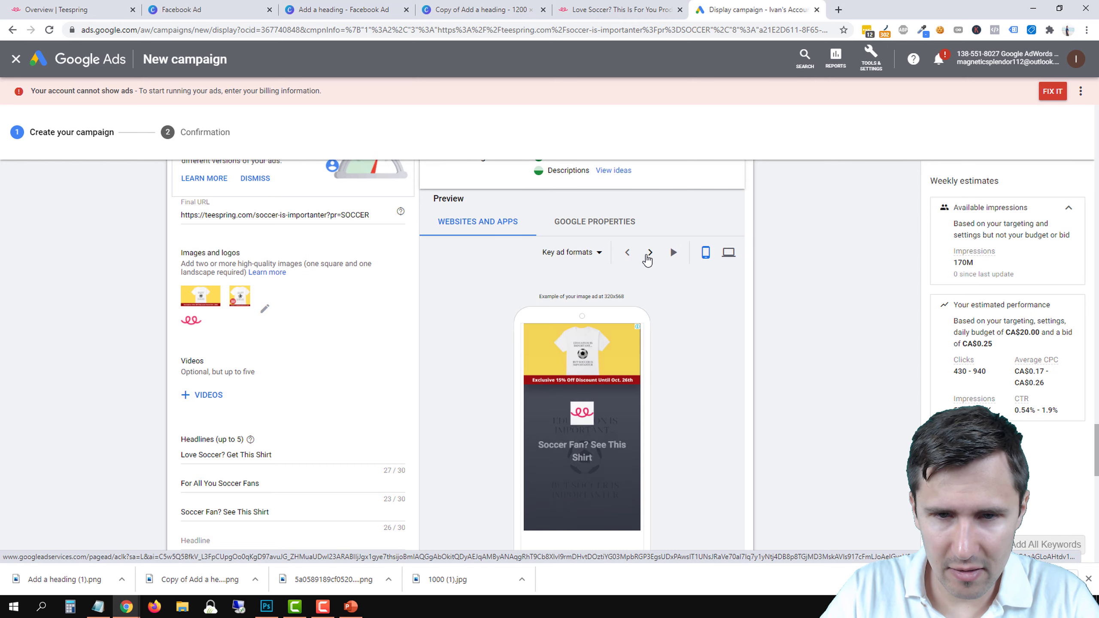
pyautogui.click(648, 255)
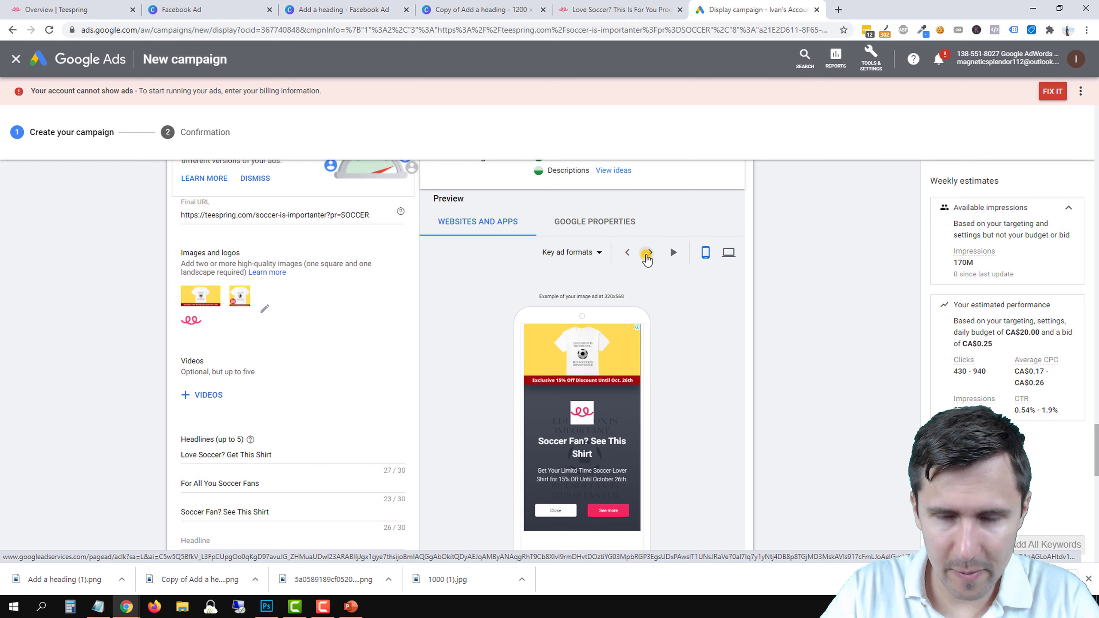
pyautogui.click(729, 253)
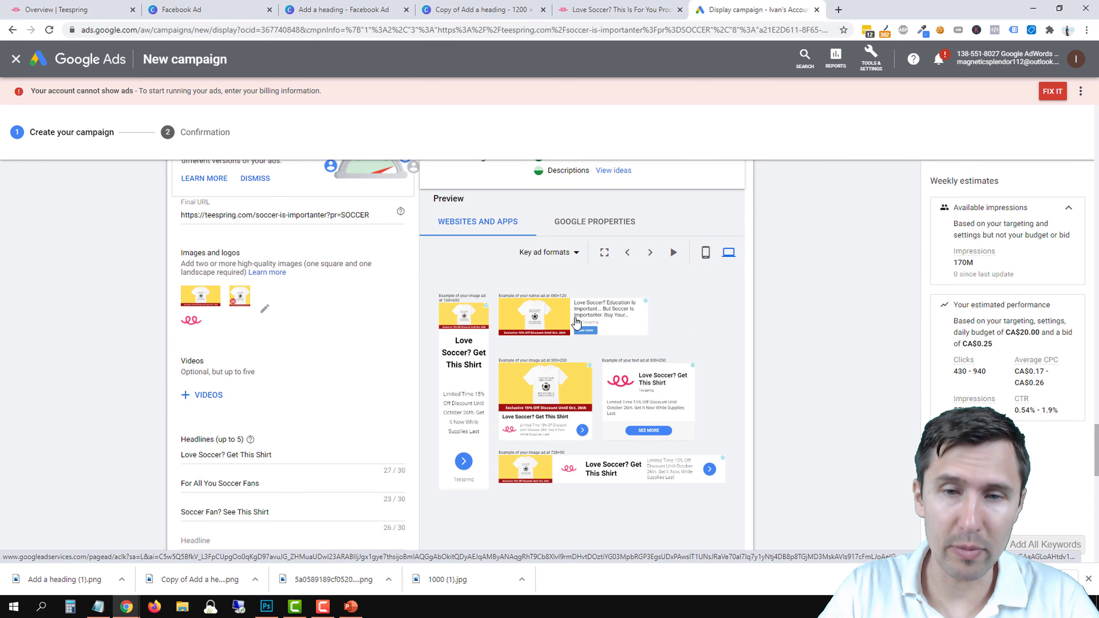
# Review the responsive display ad's ad strength, images, headlines, descriptions, colour settings and desktop previews.
pyautogui.scroll(-10, 581, 416)
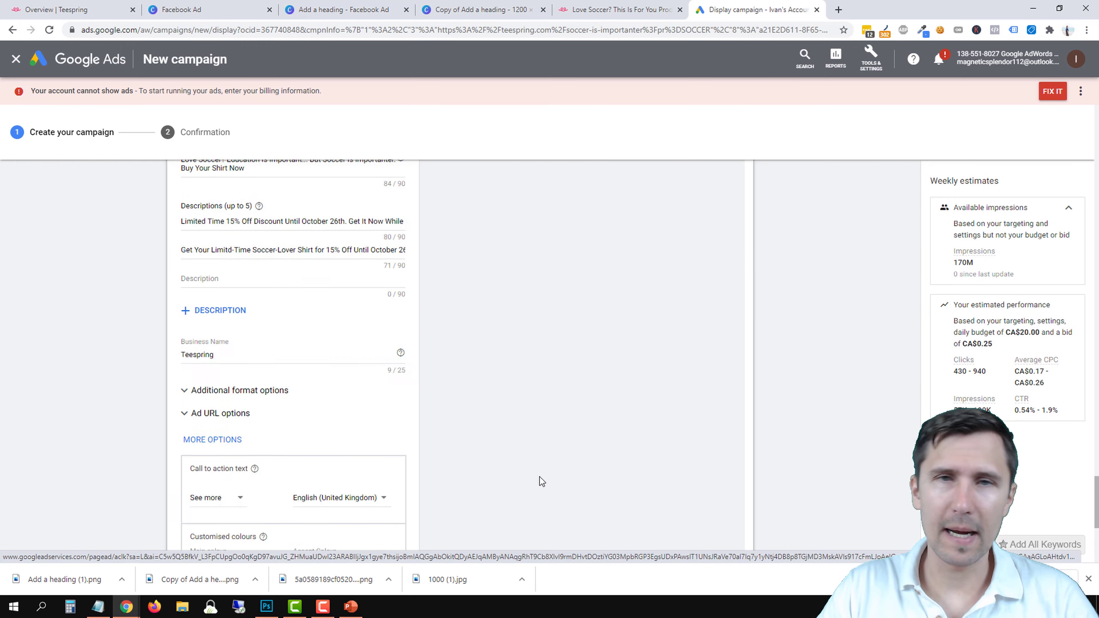
pyautogui.scroll(-3, 535, 475)
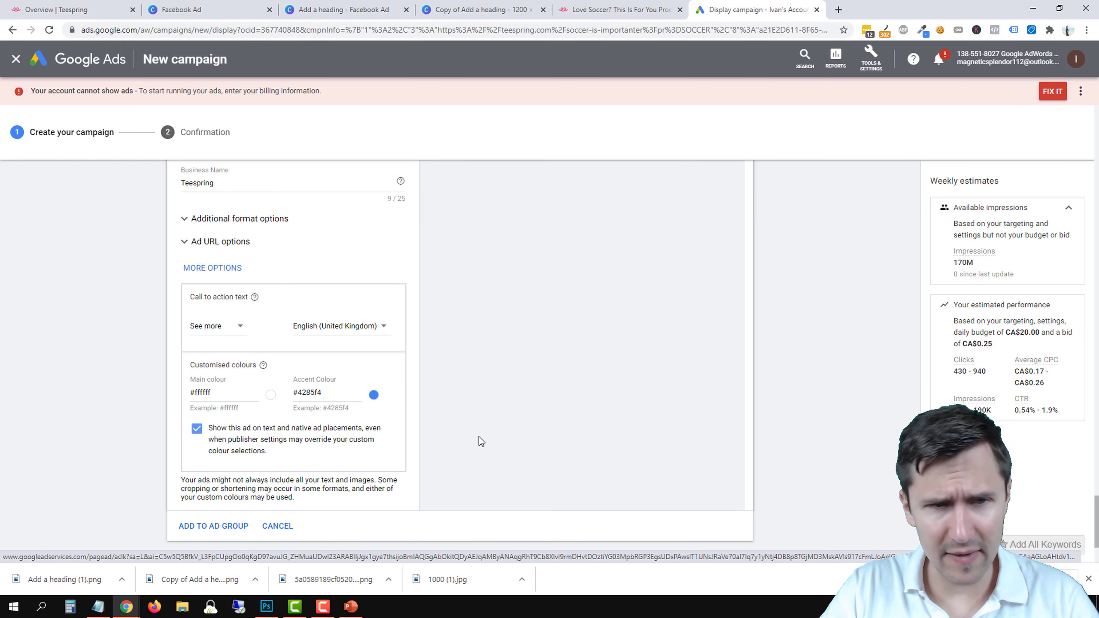
pyautogui.scroll(5, 479, 436)
pyautogui.scroll(6, 478, 437)
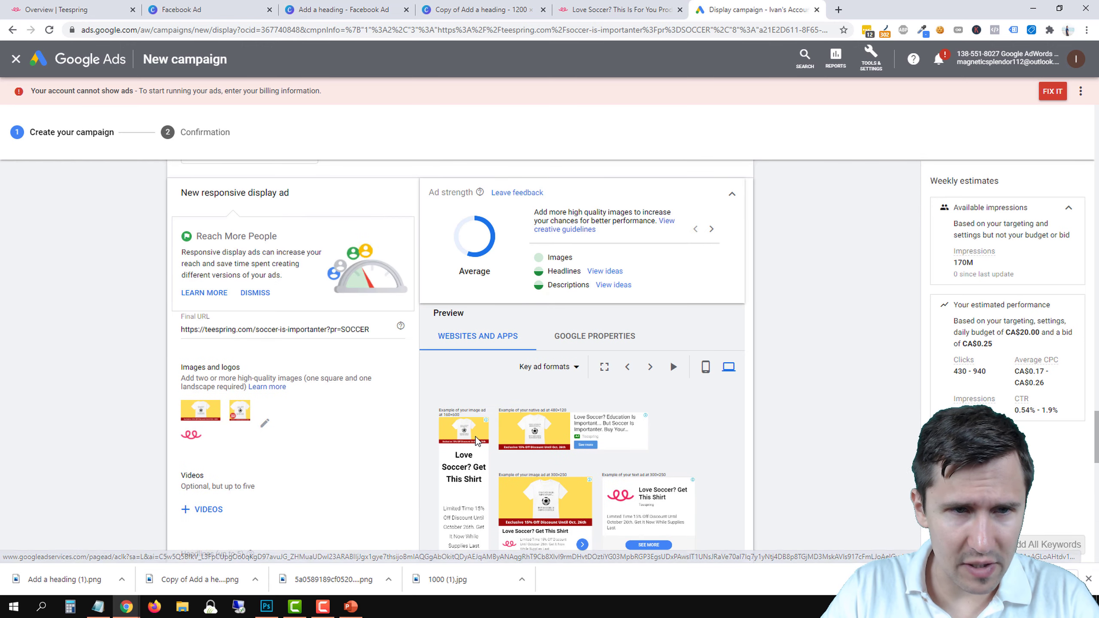
pyautogui.scroll(1, 476, 437)
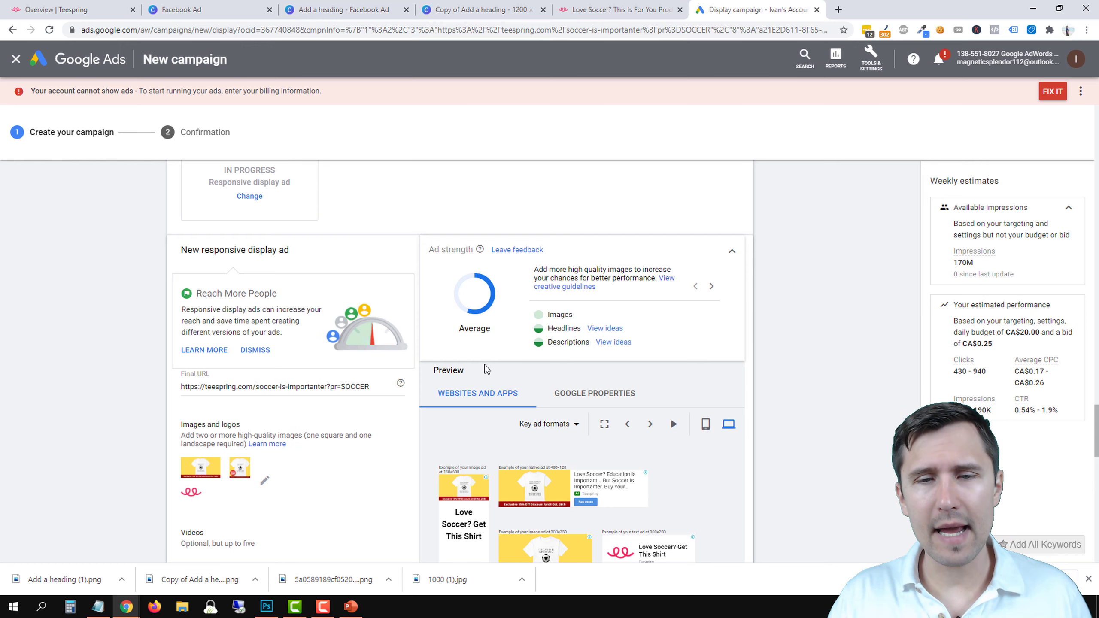
pyautogui.scroll(-3, 366, 406)
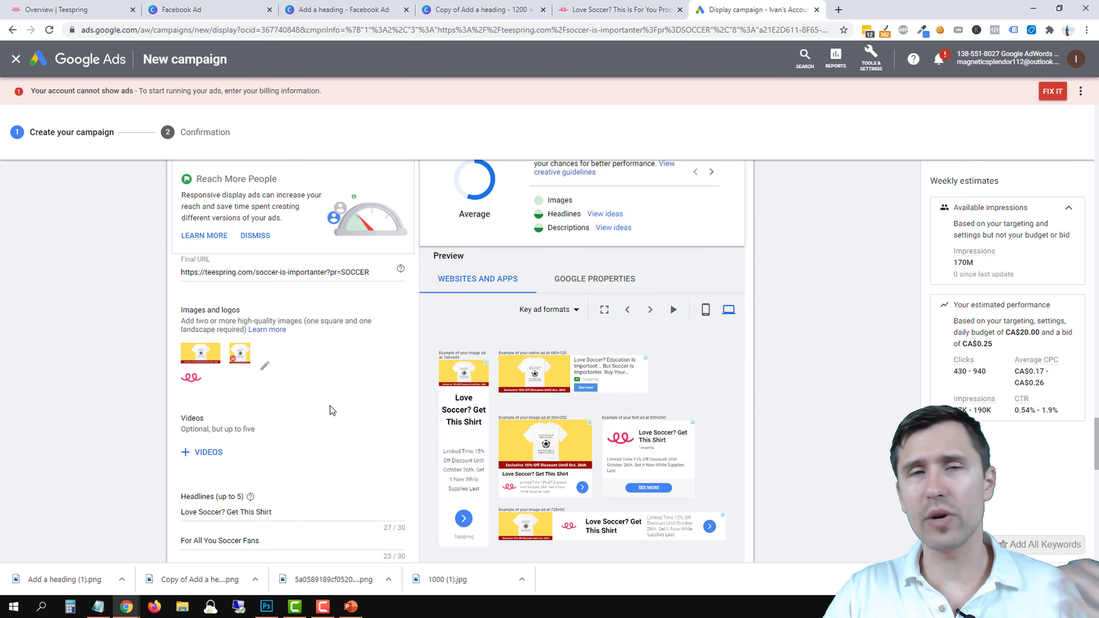
pyautogui.scroll(-3, 332, 410)
pyautogui.scroll(-3, 257, 459)
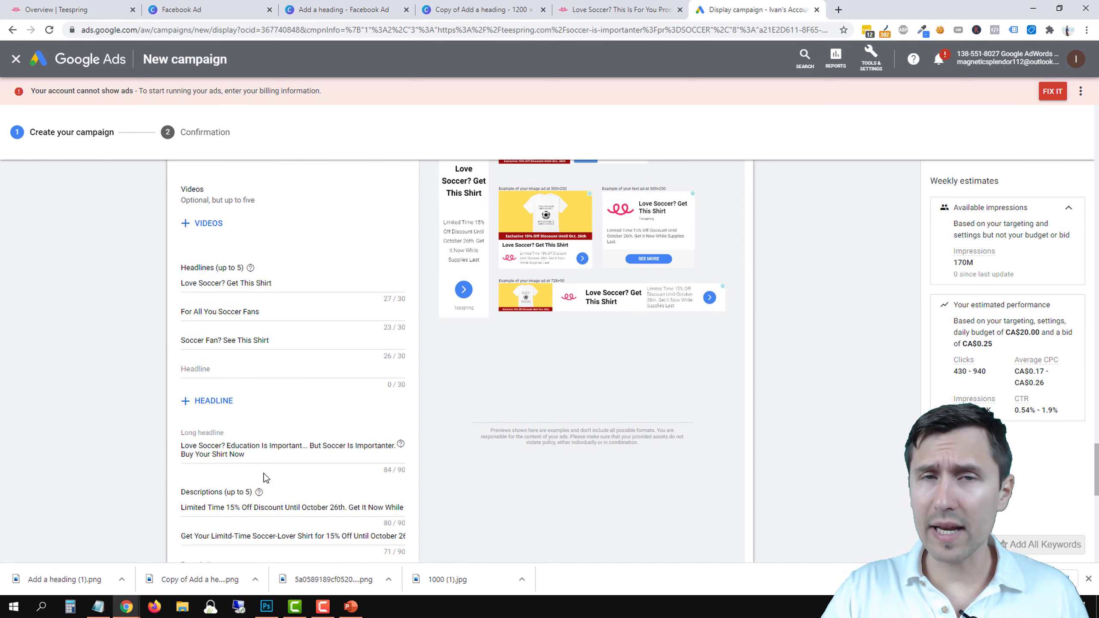
pyautogui.scroll(8, 414, 466)
pyautogui.scroll(-7, 379, 478)
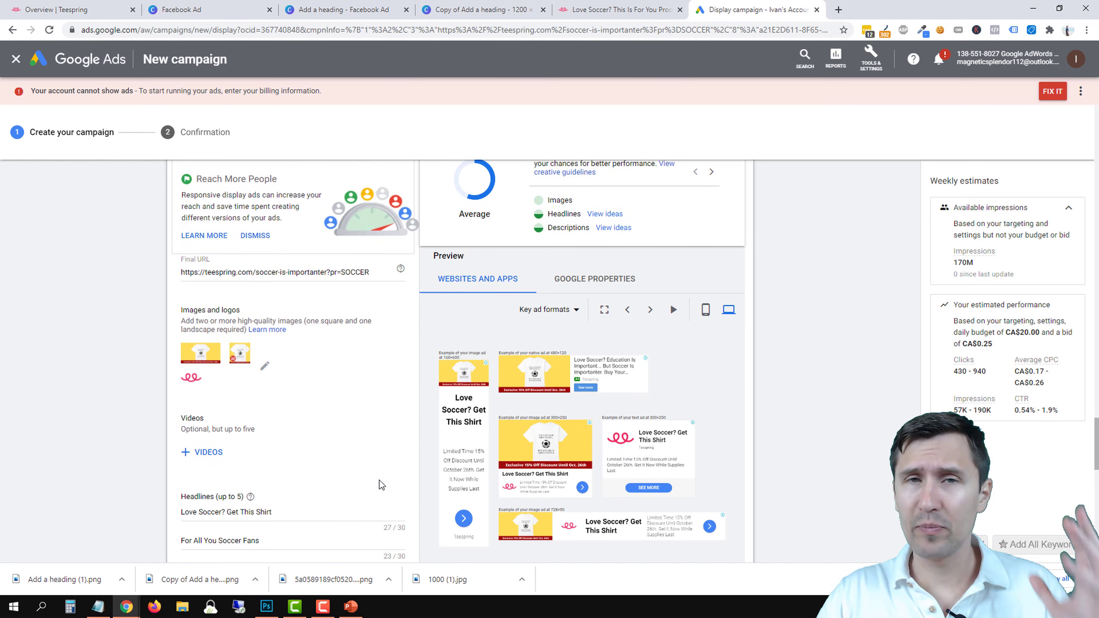
pyautogui.scroll(-3, 241, 458)
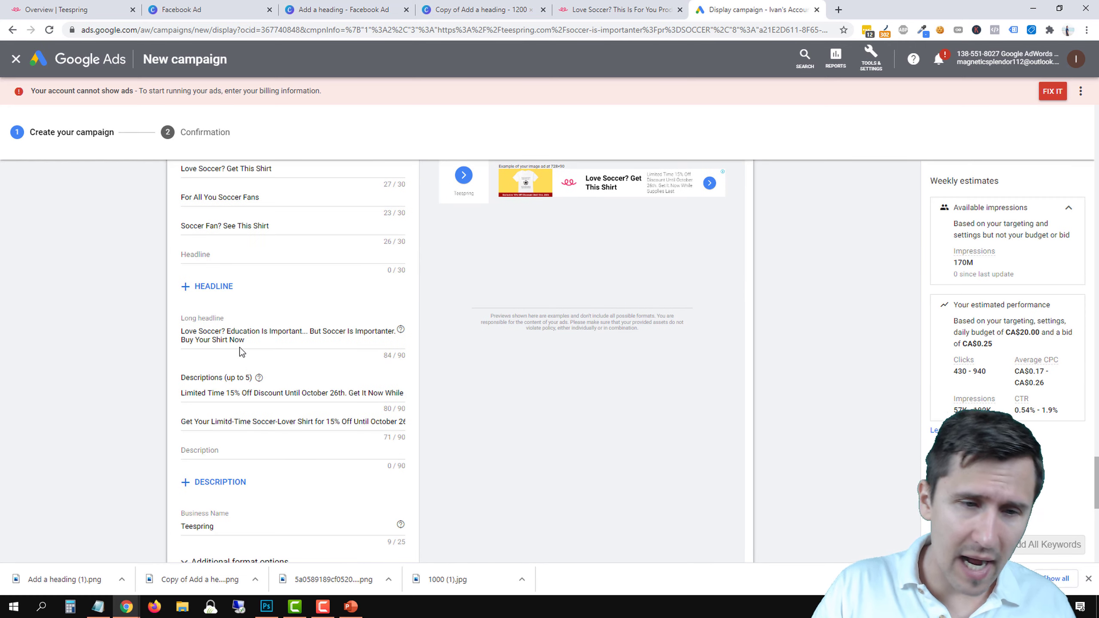
pyautogui.scroll(9, 456, 487)
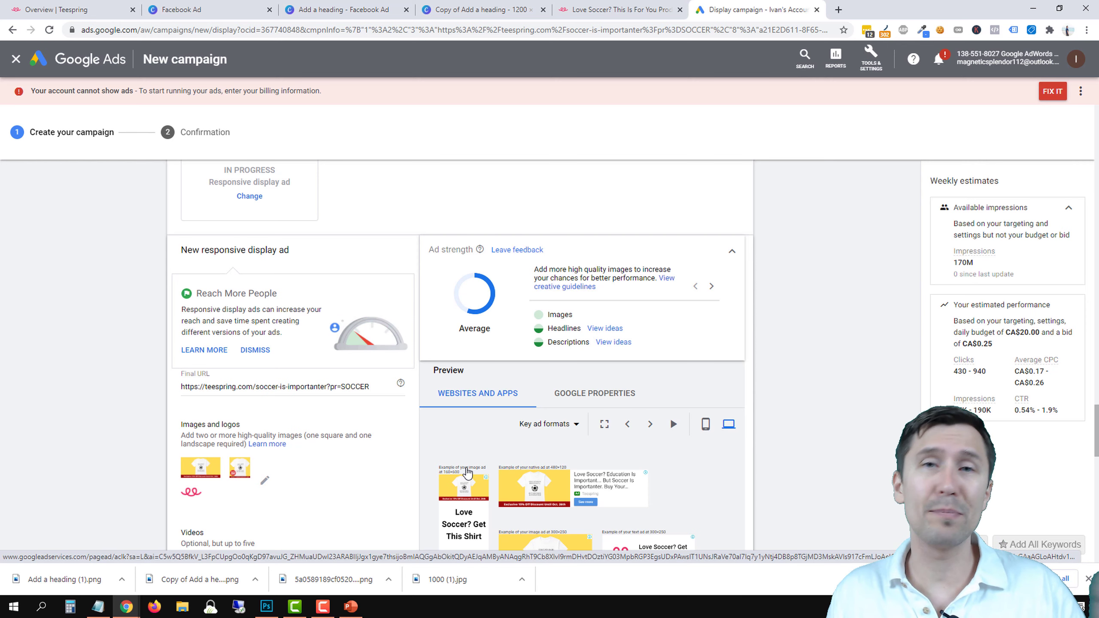
# Review the ad's assets and correct the spelling of "Limited-Time" in the second description.
pyautogui.scroll(-3, 373, 458)
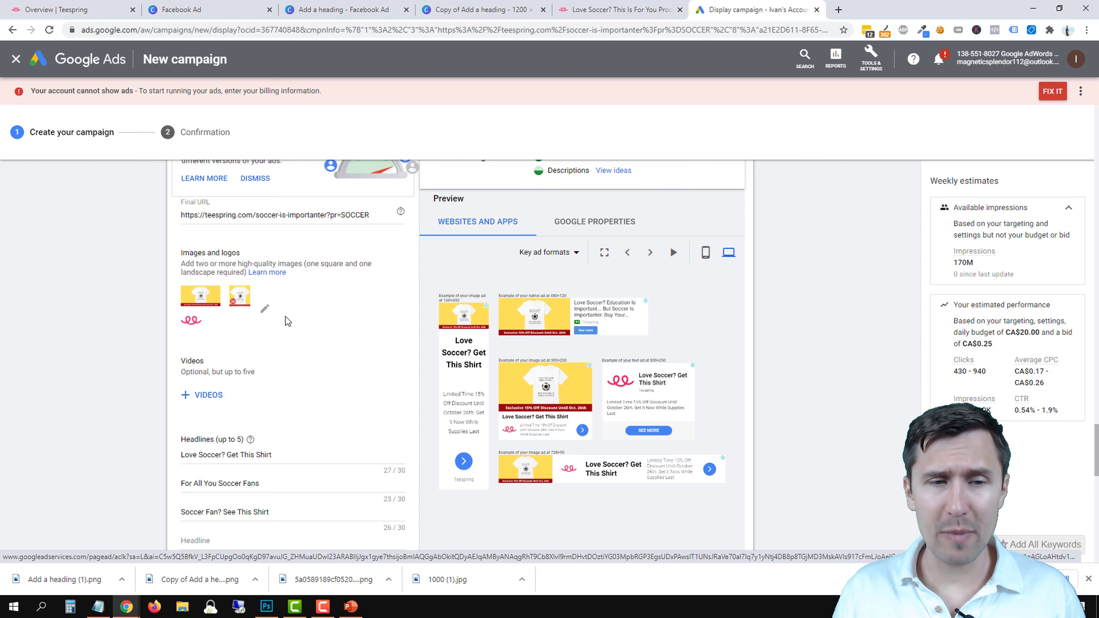
pyautogui.scroll(-3, 256, 329)
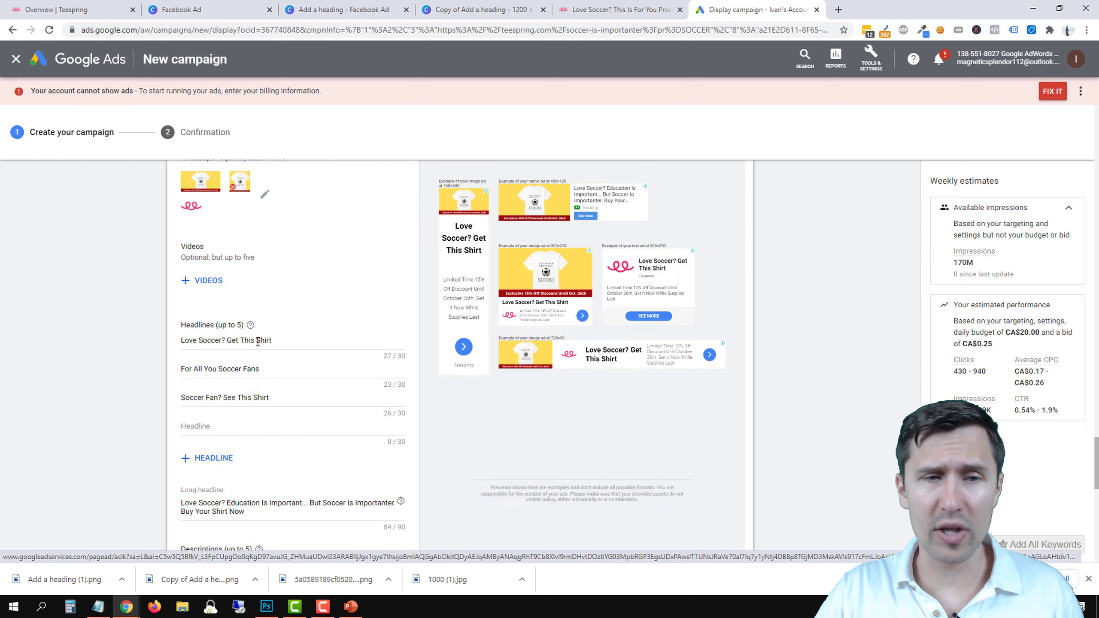
pyautogui.scroll(3, 259, 347)
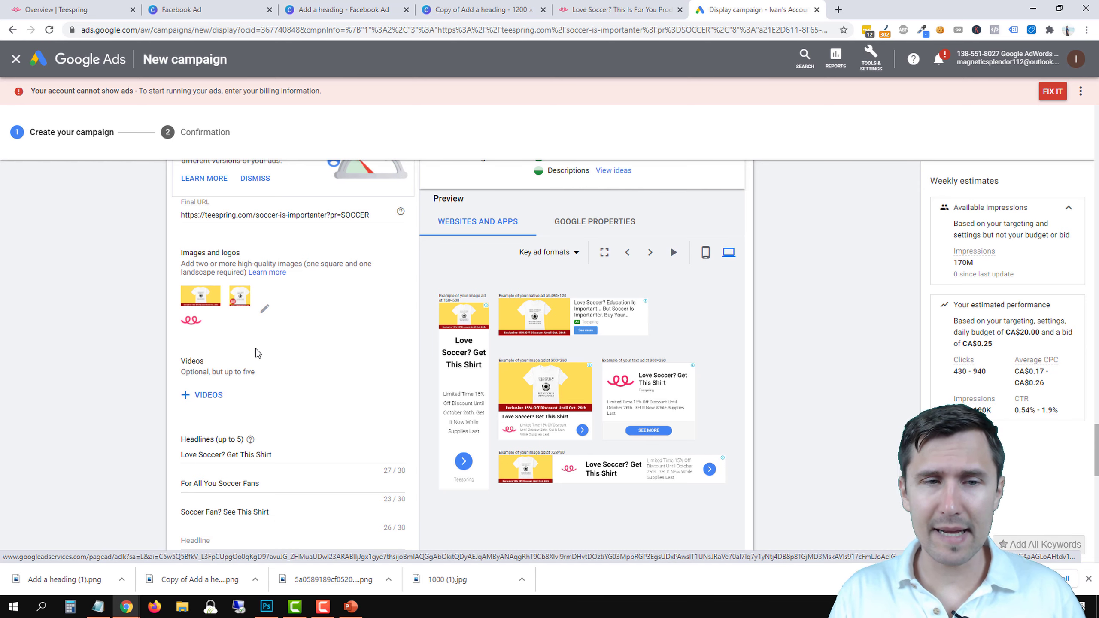
pyautogui.scroll(-5, 256, 350)
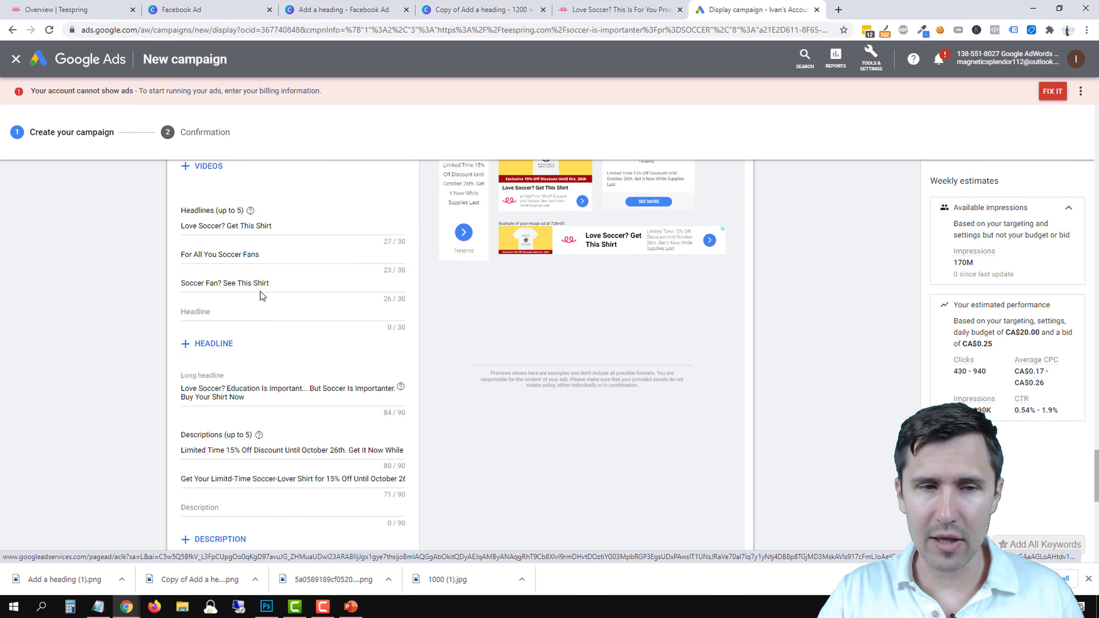
pyautogui.scroll(-3, 116, 370)
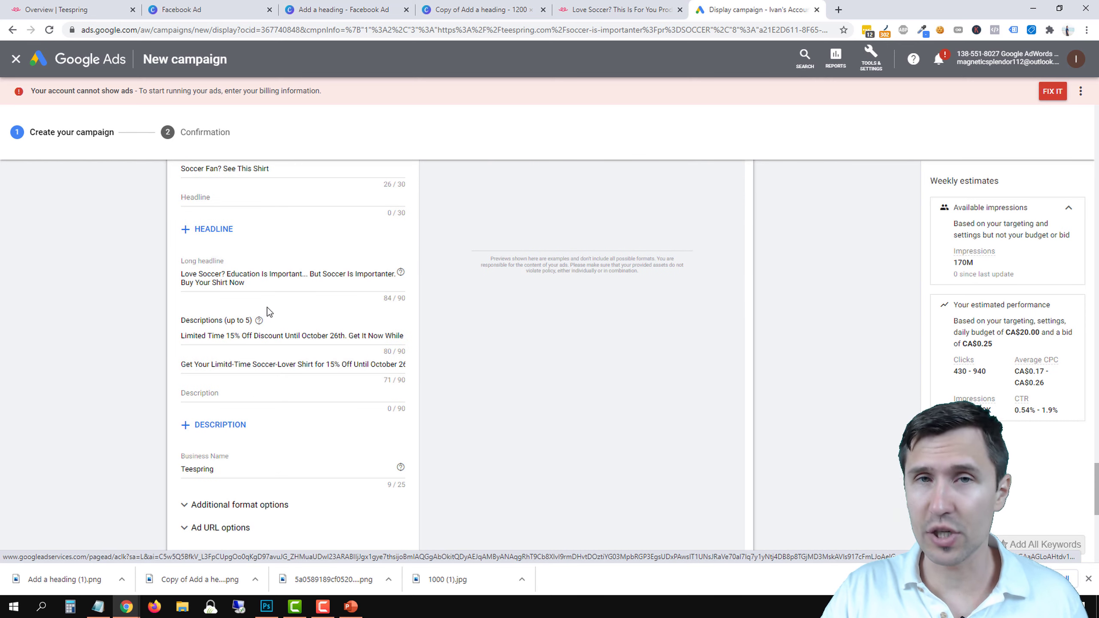
pyautogui.click(230, 365)
pyautogui.write('e')
pyautogui.click(485, 408)
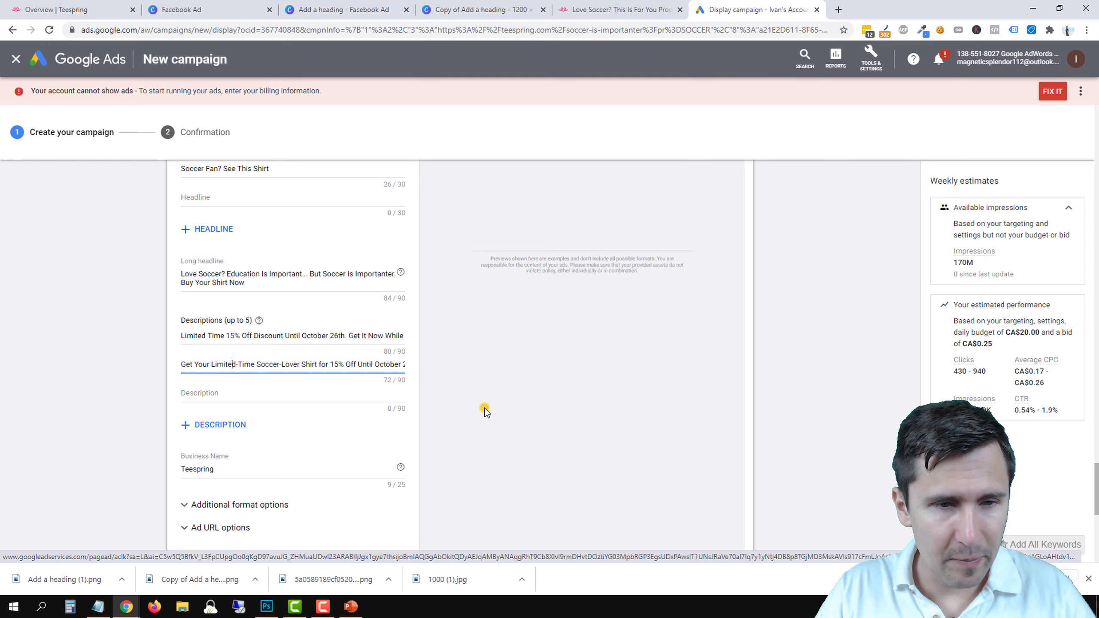
# Try to create the campaign and open the policy details for the ad's long headline.
pyautogui.scroll(-9, 439, 412)
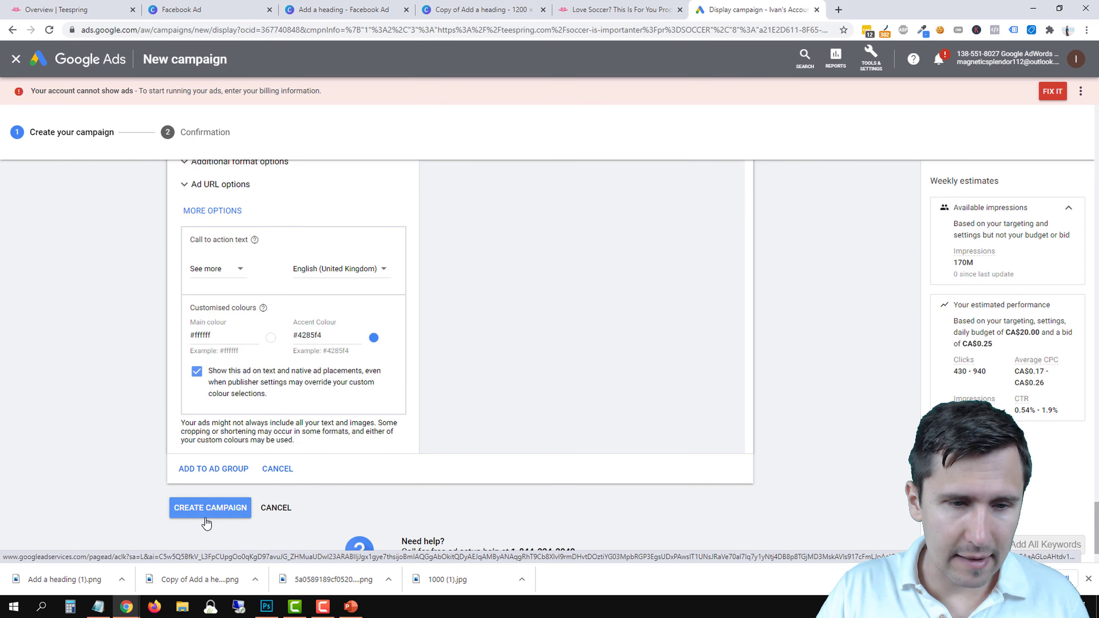
pyautogui.click(202, 512)
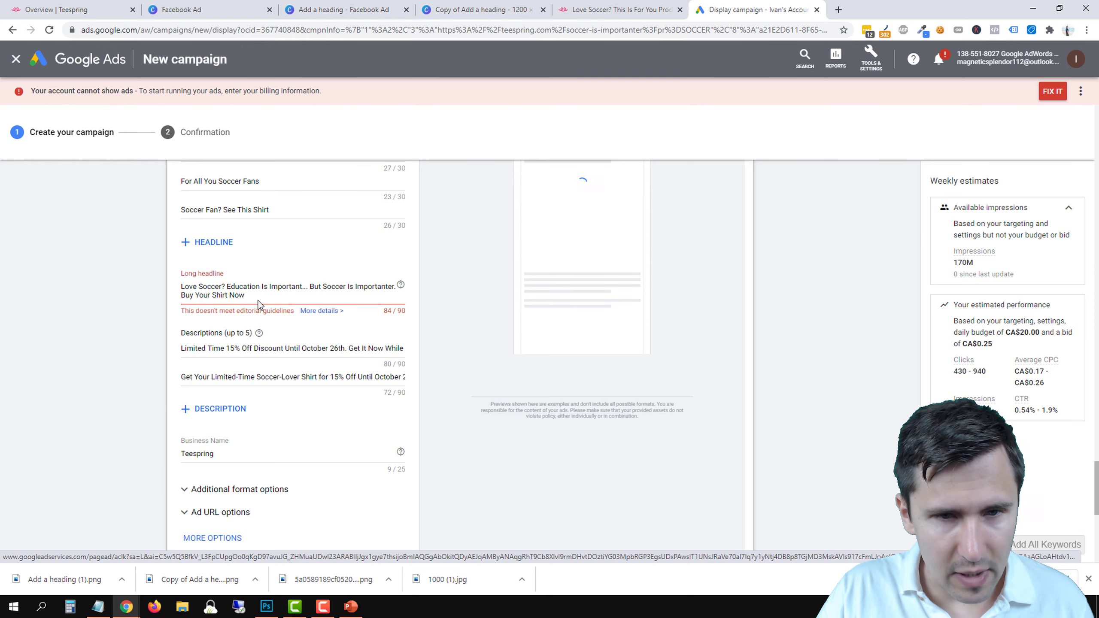
pyautogui.click(319, 310)
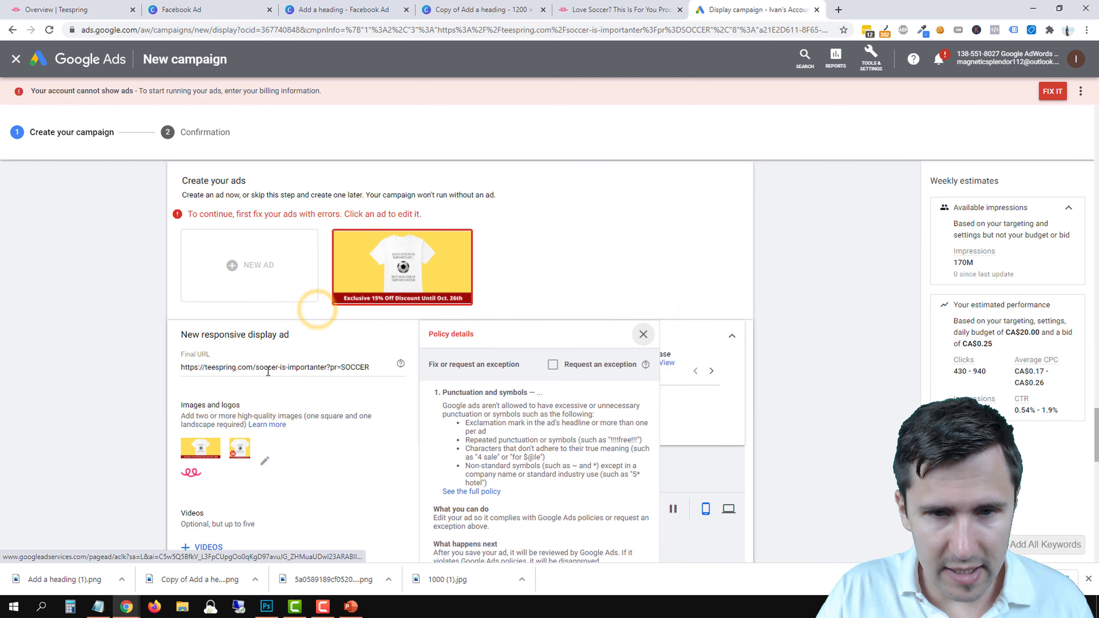
pyautogui.scroll(-4, 112, 444)
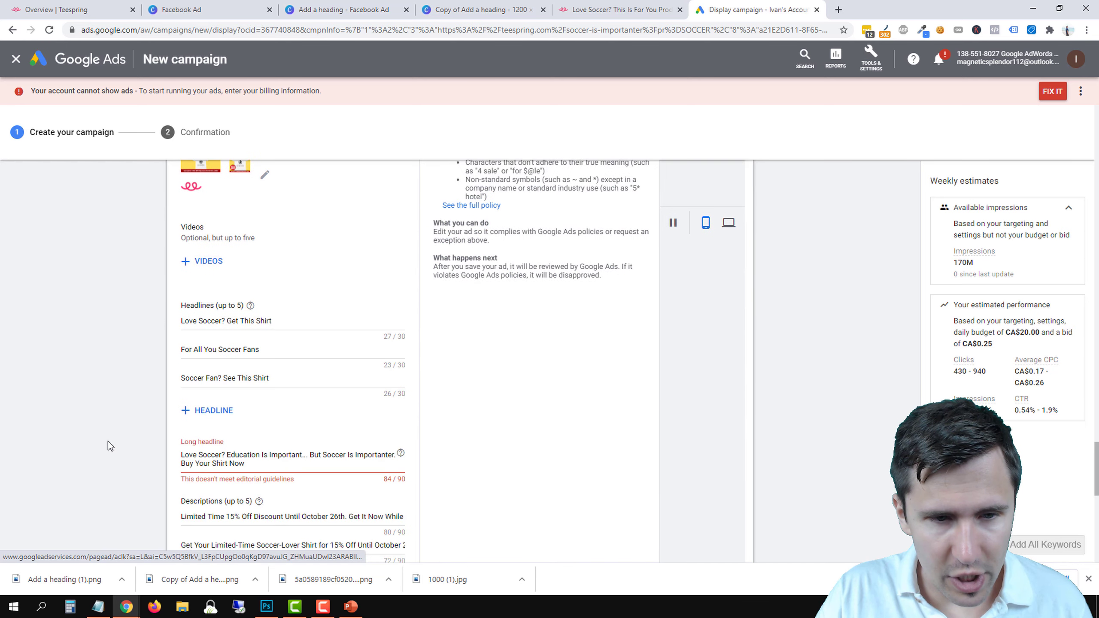
# Change the long headline to "Love Soccer? Education Is Important. But Soccer Is Importanter. Buy Your Shirt Now".
pyautogui.click(310, 454)
pyautogui.press('BackSpace')
pyautogui.press('BackSpace')
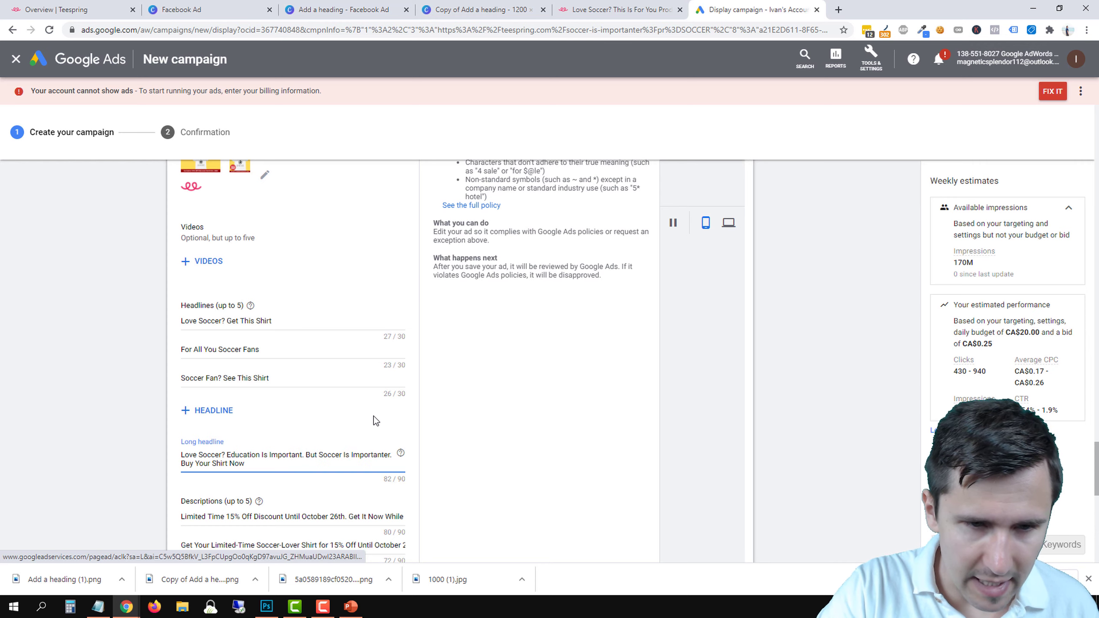
# Create the campaign with the corrected ad and continue from the confirmation summary to the campaign's ad groups.
pyautogui.scroll(-13, 331, 408)
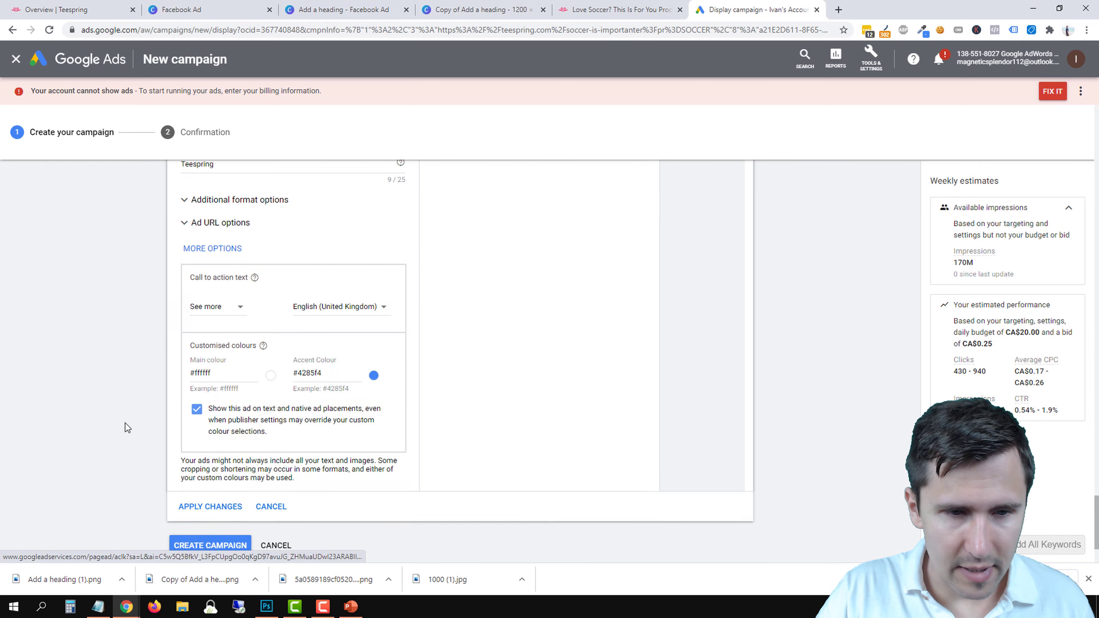
pyautogui.click(228, 436)
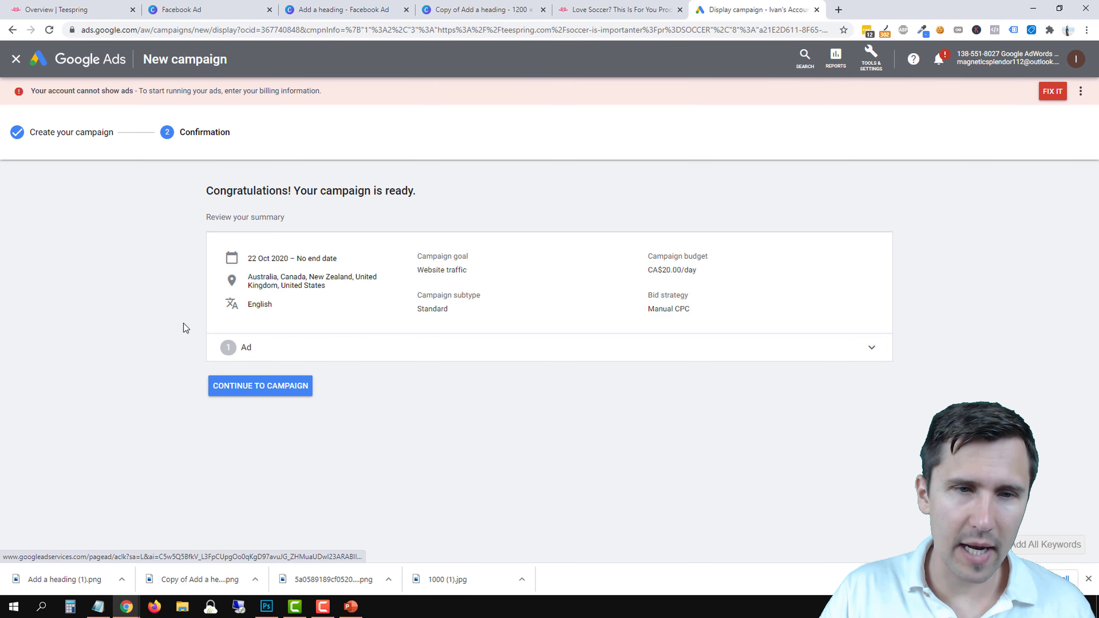
pyautogui.click(249, 387)
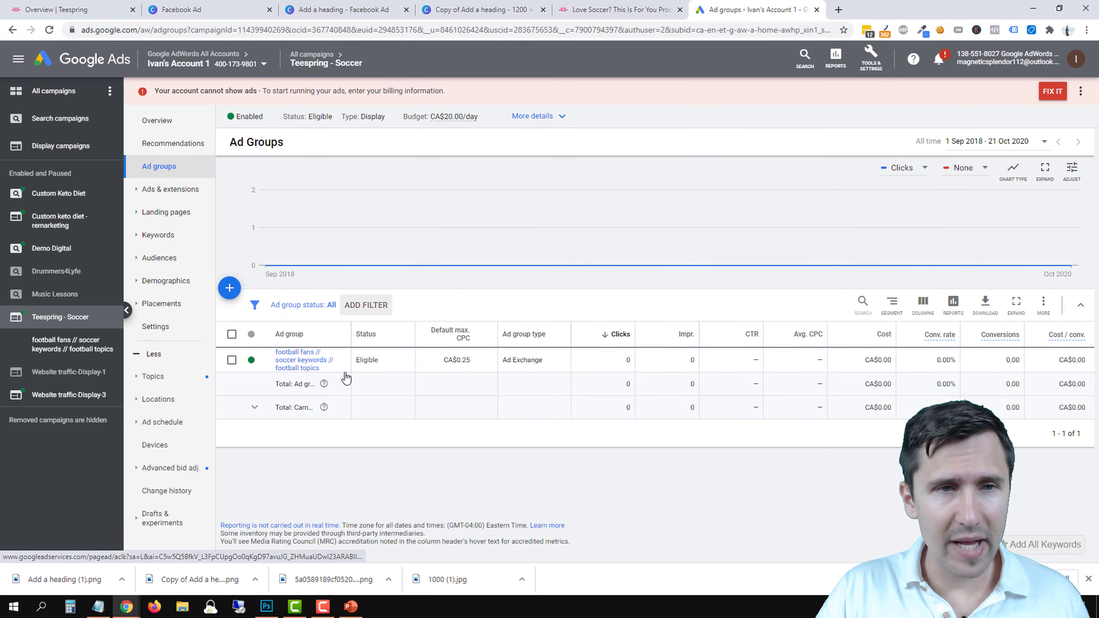
# Examine the Conversions metrics in the ad group column settings and apply the existing column selection.
pyautogui.click(923, 303)
pyautogui.click(359, 296)
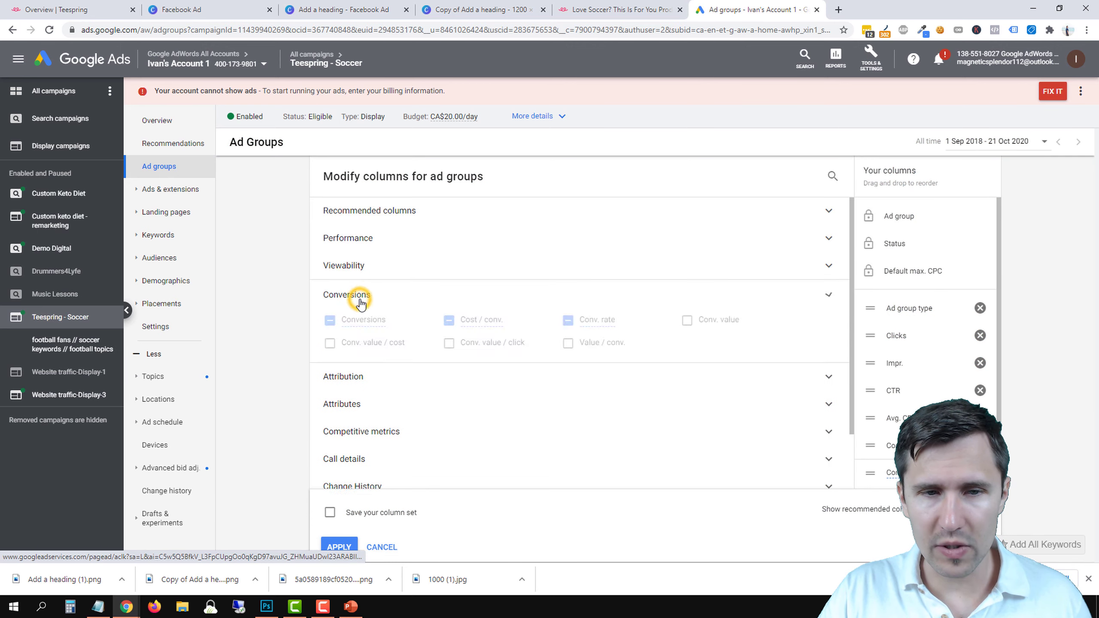
pyautogui.scroll(-2, 493, 391)
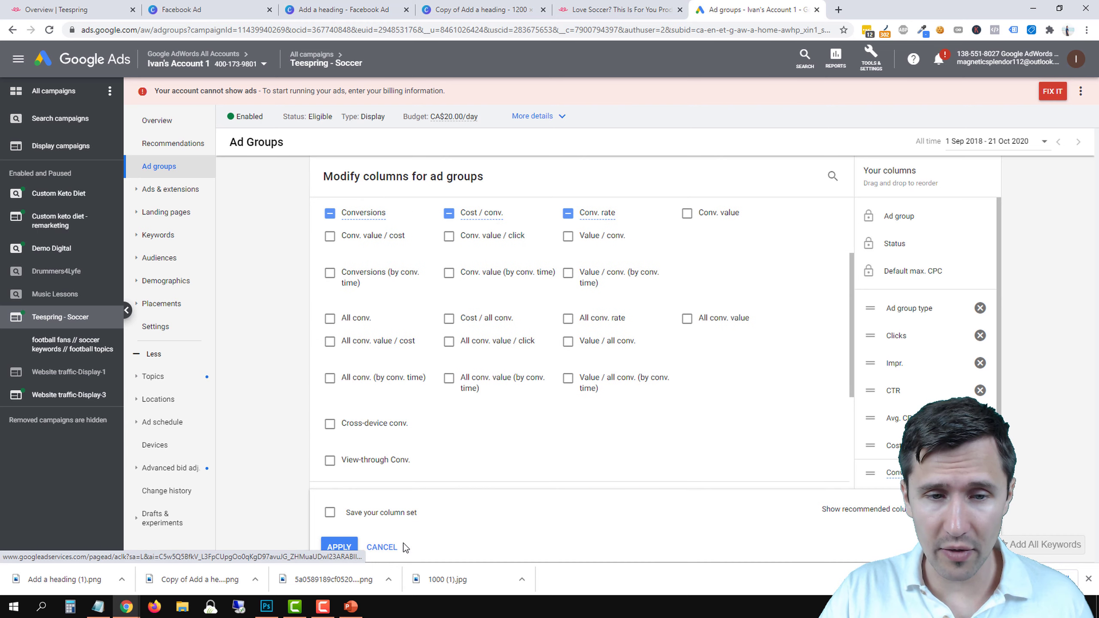
pyautogui.click(340, 547)
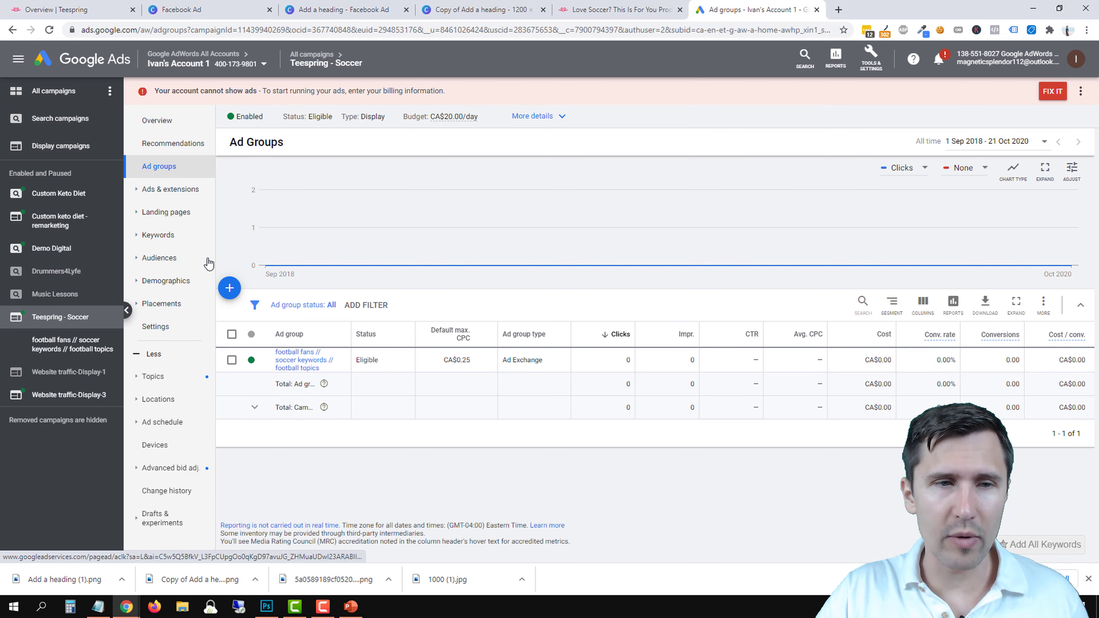
# Look through the campaign's responsive display ad in the ad editor and return to the ads list.
pyautogui.click(139, 189)
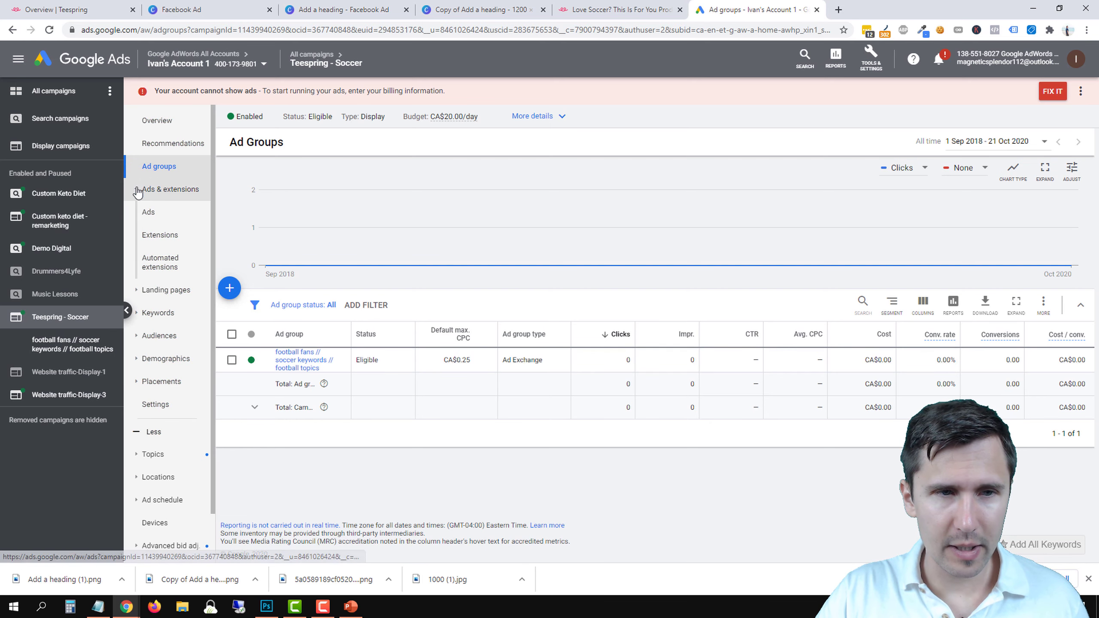
pyautogui.click(164, 195)
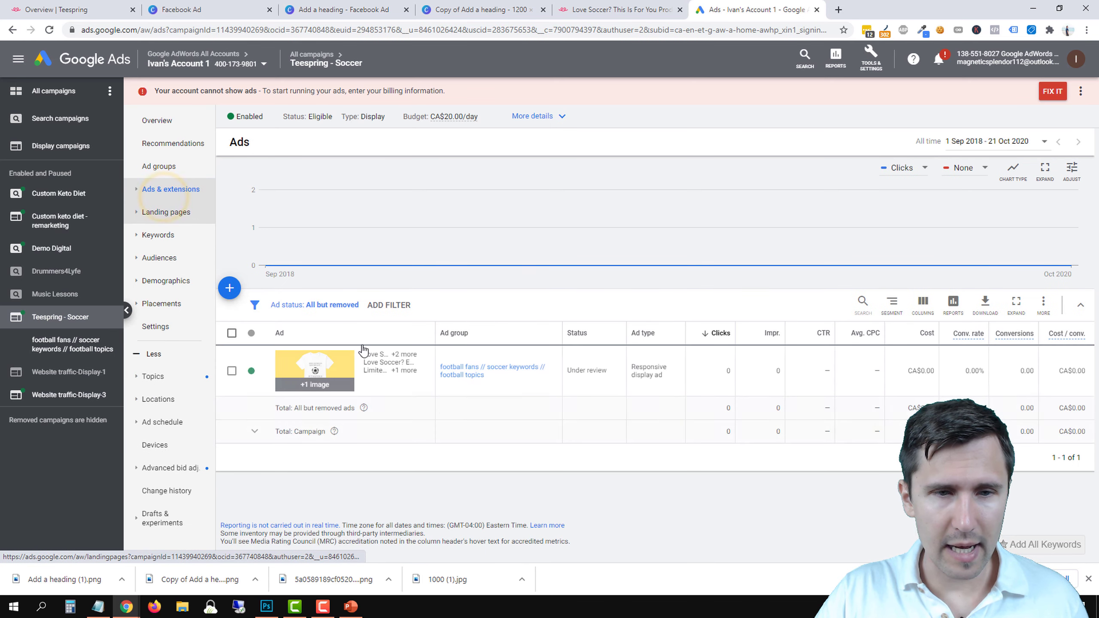
pyautogui.click(427, 373)
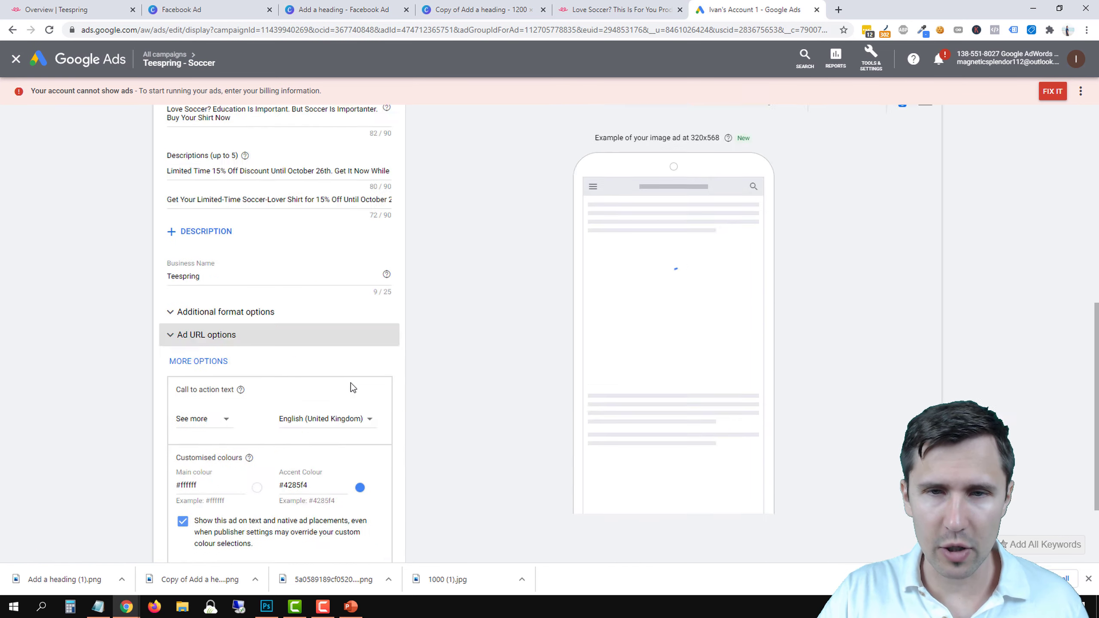
pyautogui.click(208, 526)
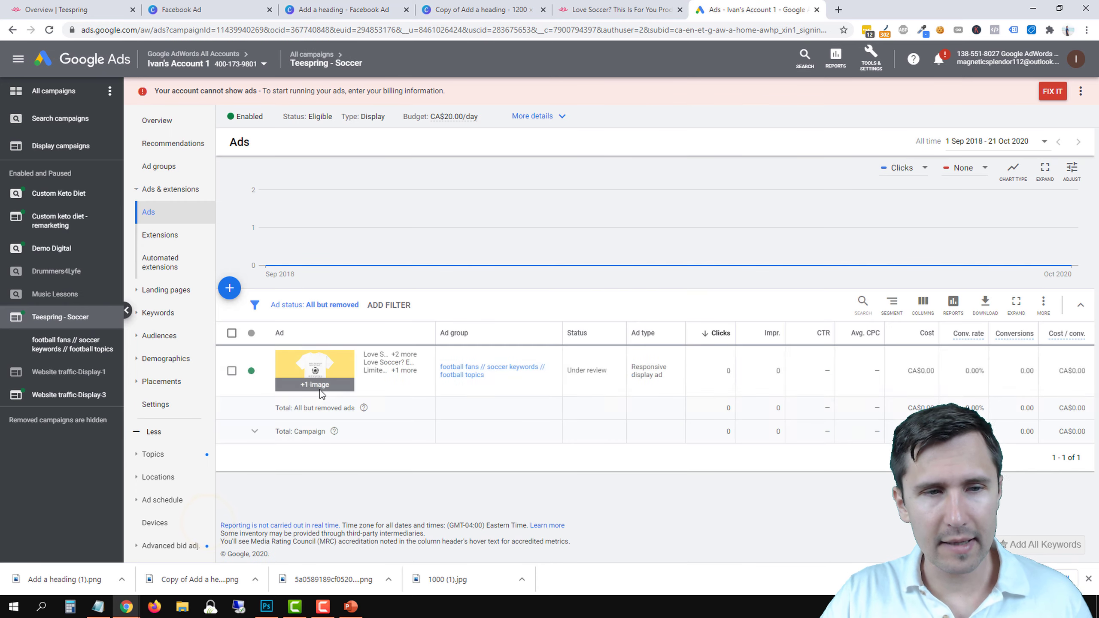
# Copy the "football fans // soccer keywords // football topics" ad group and paste it into the Teespring - Soccer campaign without pausing it.
pyautogui.click(160, 169)
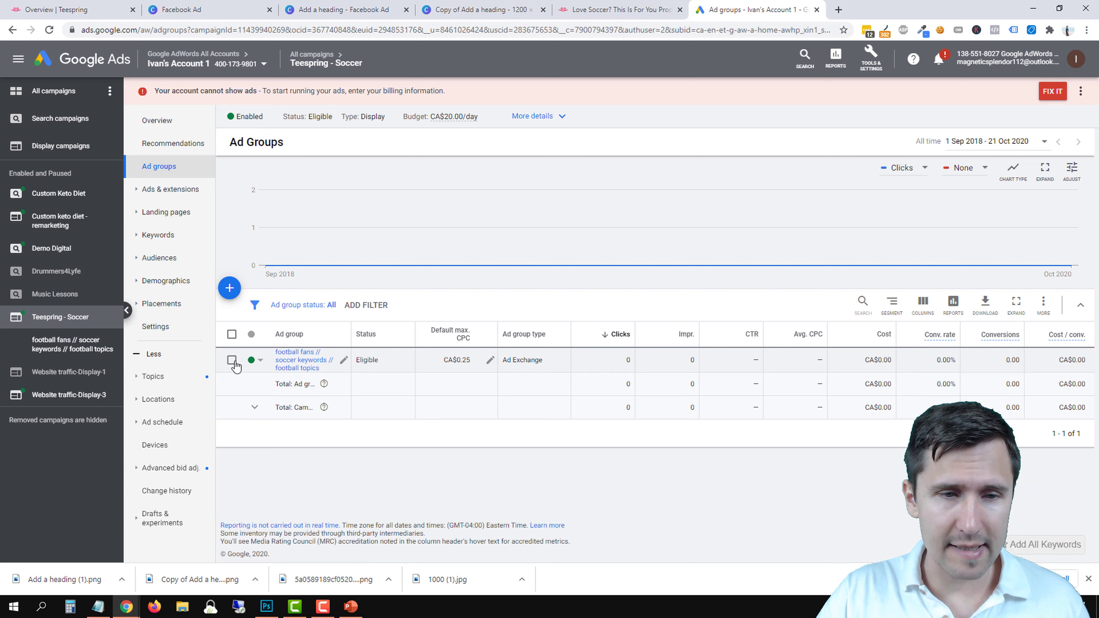
pyautogui.click(232, 360)
pyautogui.click(294, 305)
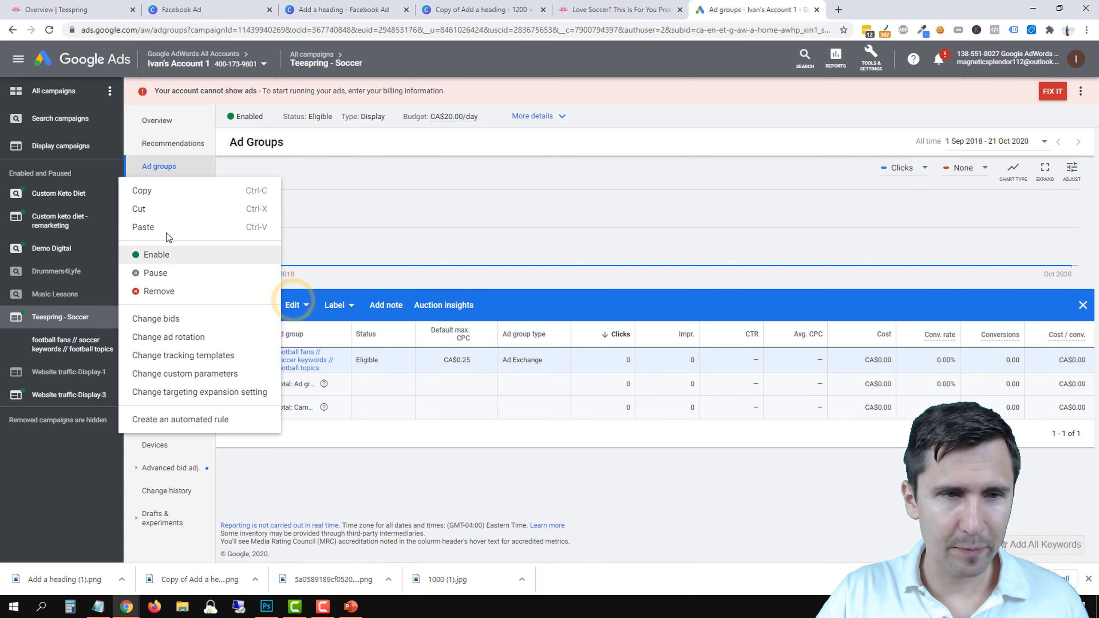
pyautogui.click(143, 190)
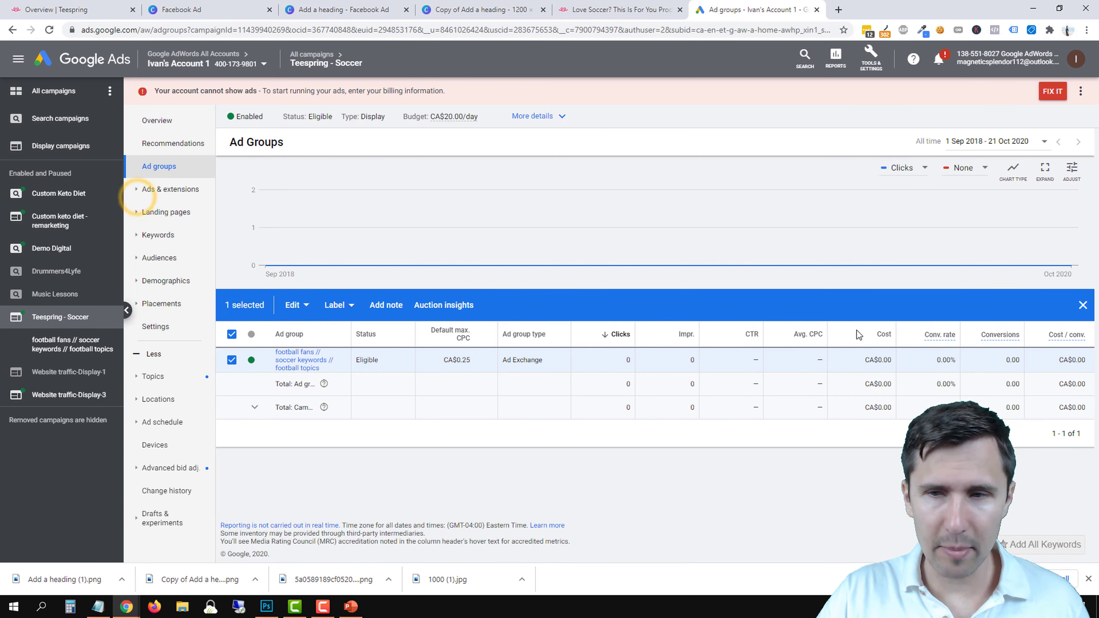
pyautogui.click(1080, 304)
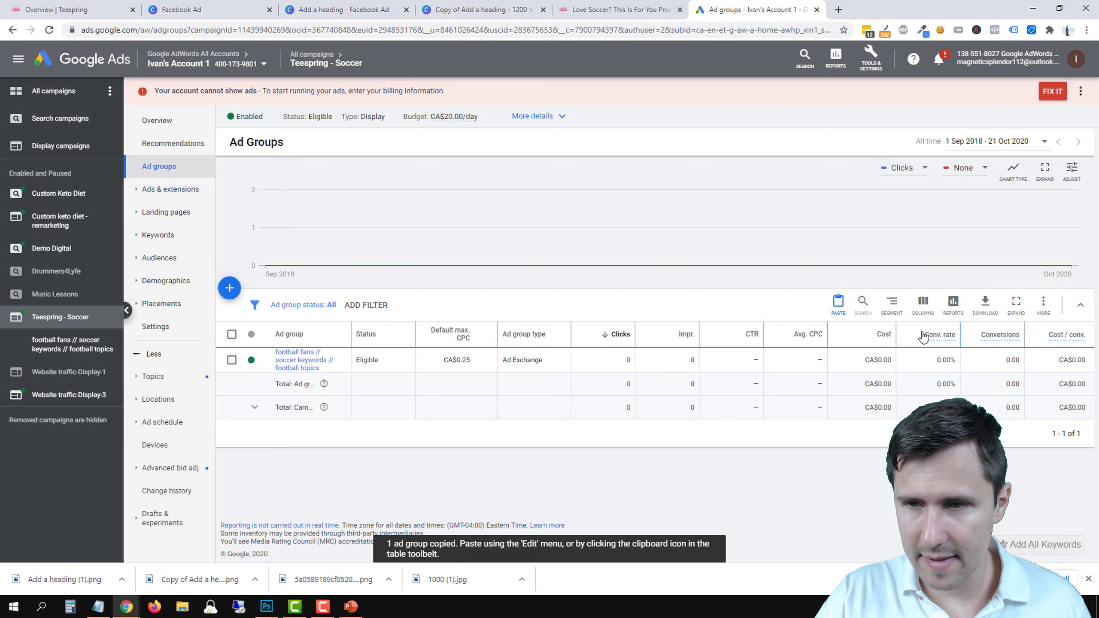
pyautogui.click(838, 303)
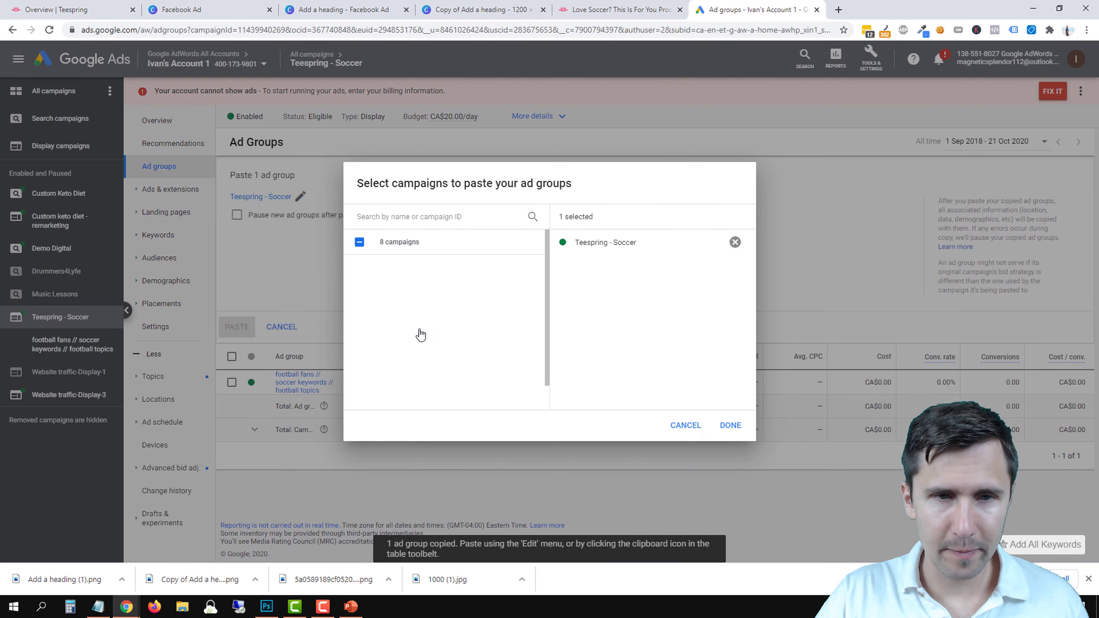
pyautogui.click(731, 425)
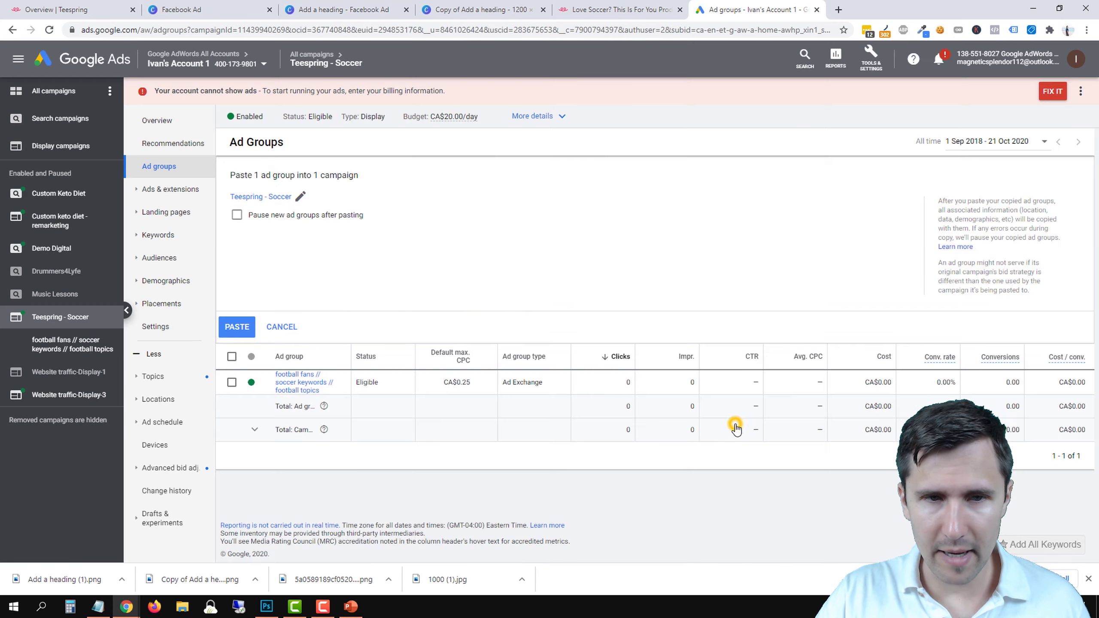
pyautogui.click(238, 329)
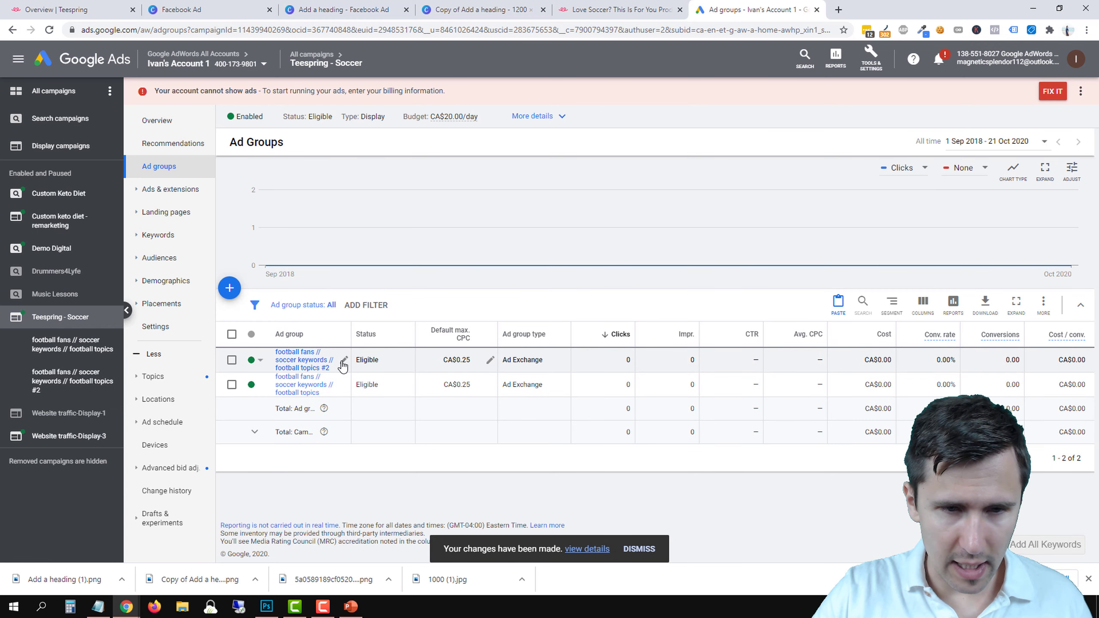
# Remove the Football Fans affinity audience from the duplicated ad group "football fans // soccer keywords // football topics #2".
pyautogui.click(301, 364)
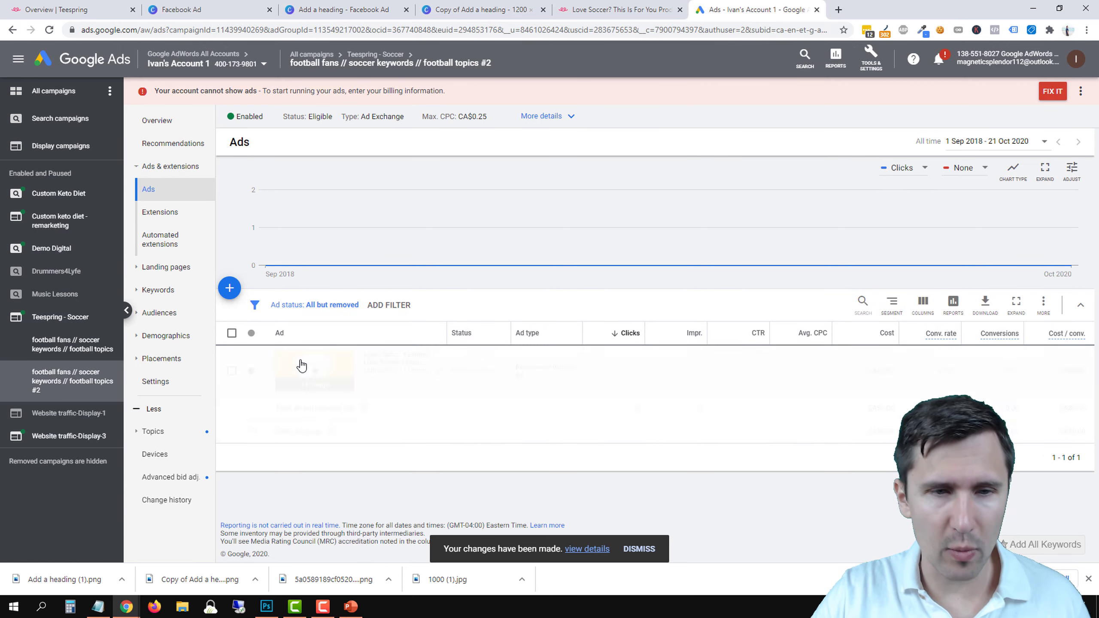
pyautogui.click(161, 313)
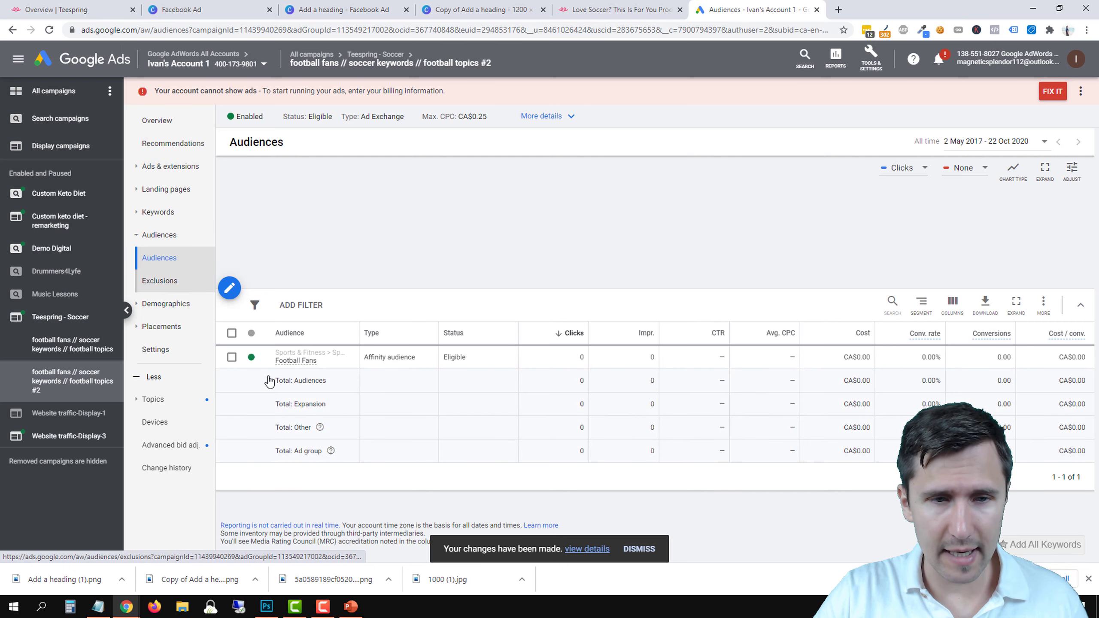
pyautogui.click(232, 356)
pyautogui.click(281, 303)
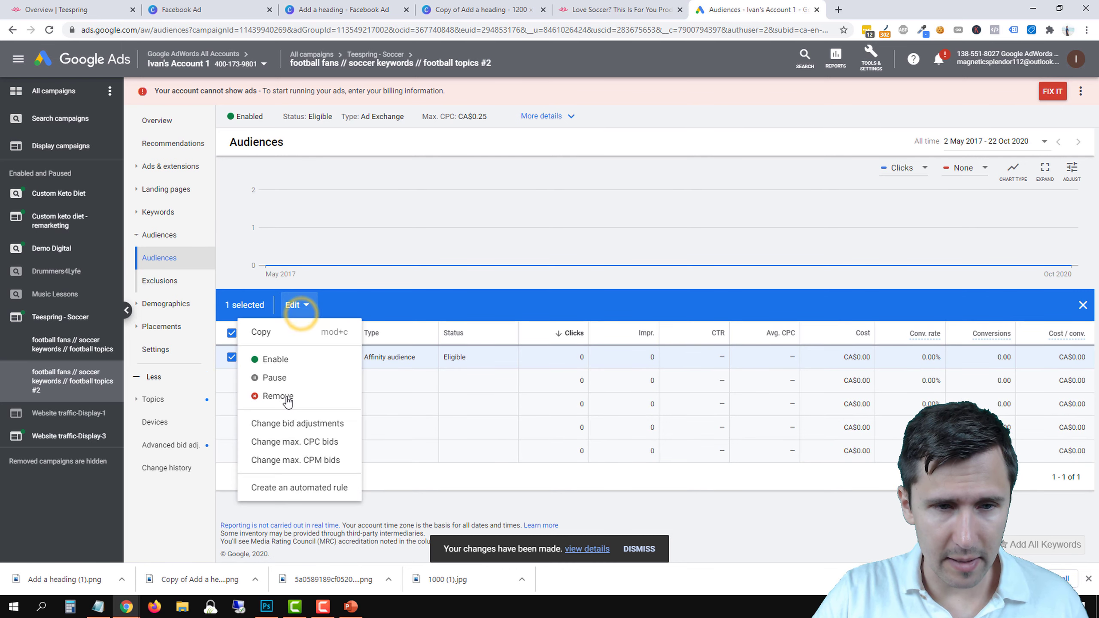
pyautogui.click(285, 399)
pyautogui.click(660, 333)
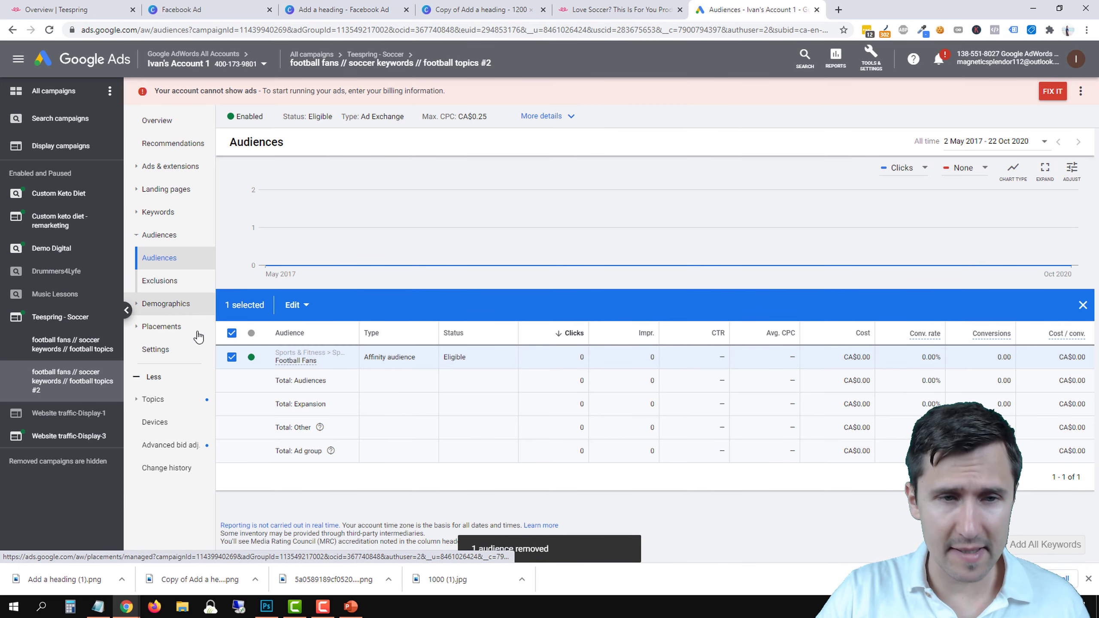
# Remove the keywords soccer, us soccer, play soccer and soccer match from the duplicated ad group's targeting.
pyautogui.click(164, 308)
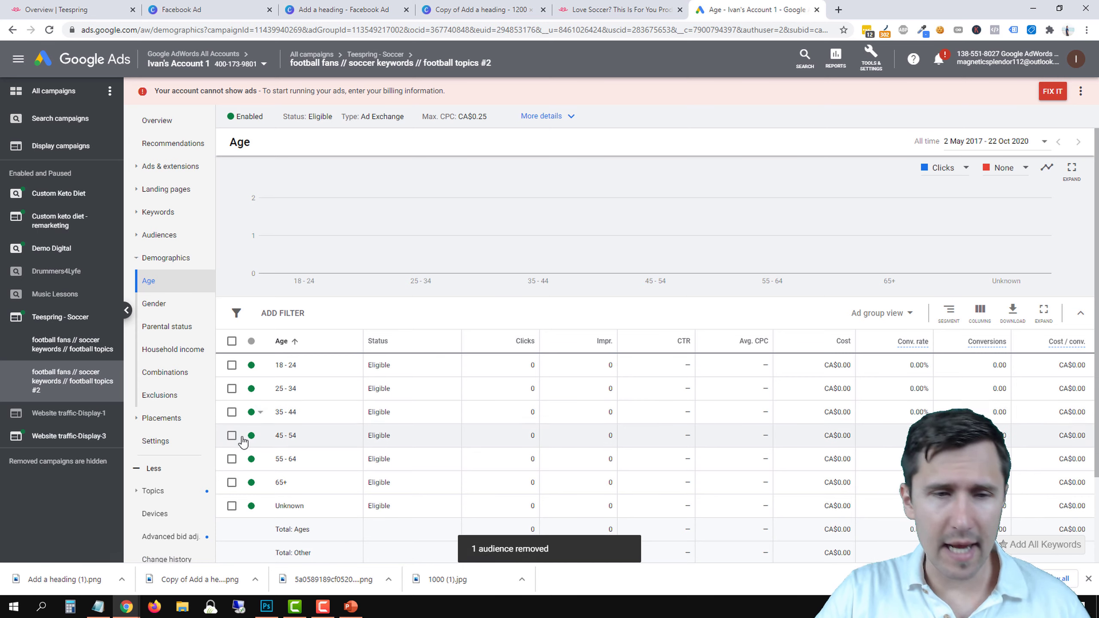
pyautogui.click(160, 420)
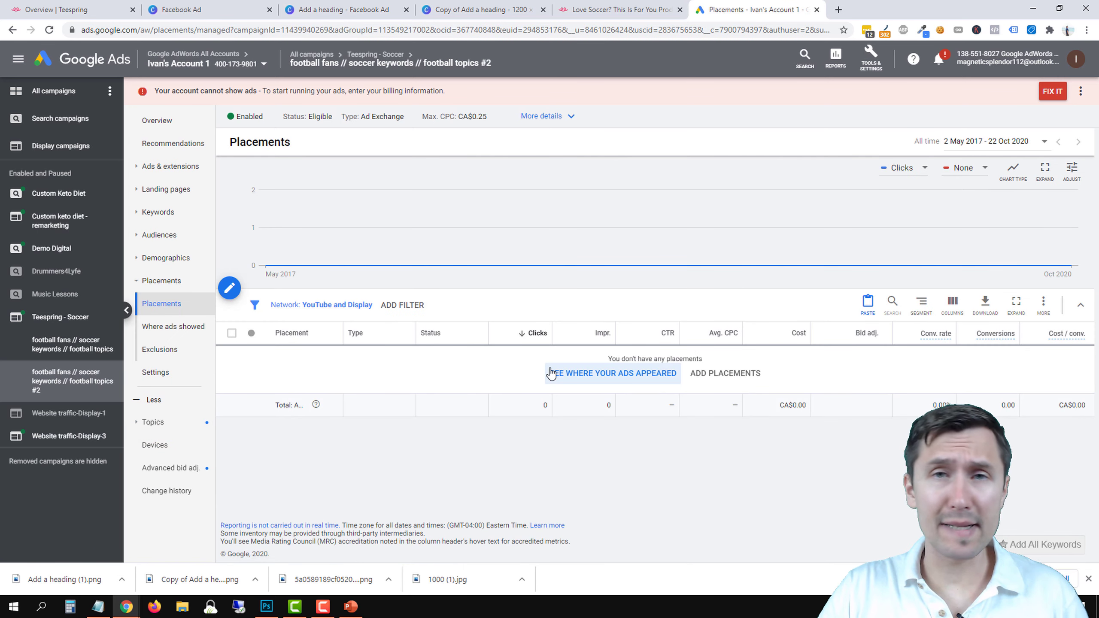
pyautogui.click(232, 290)
pyautogui.click(277, 371)
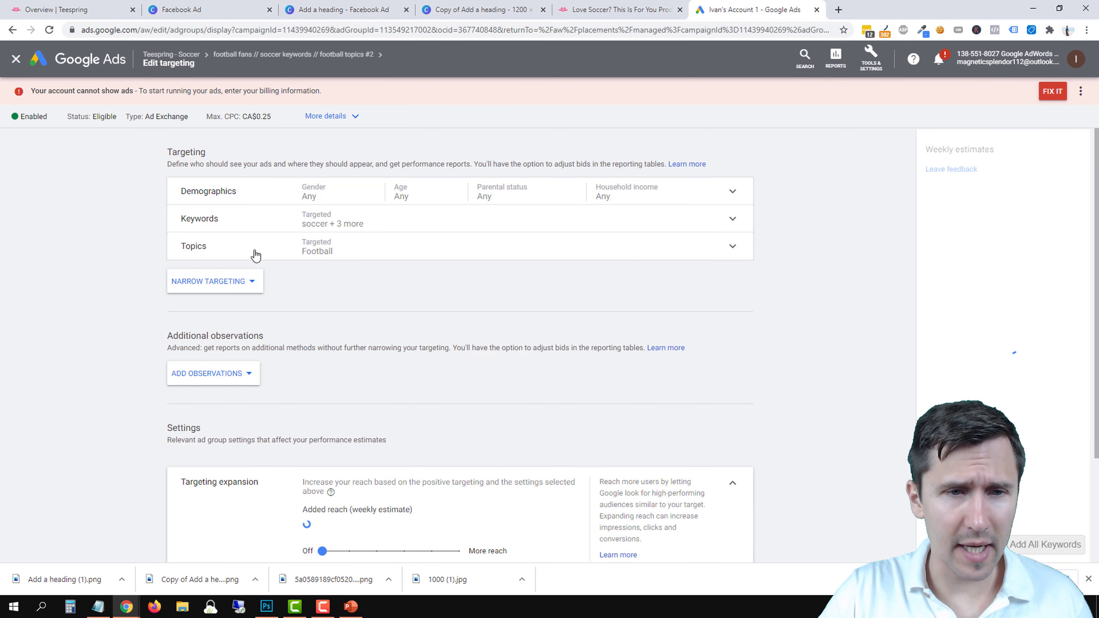
pyautogui.click(404, 218)
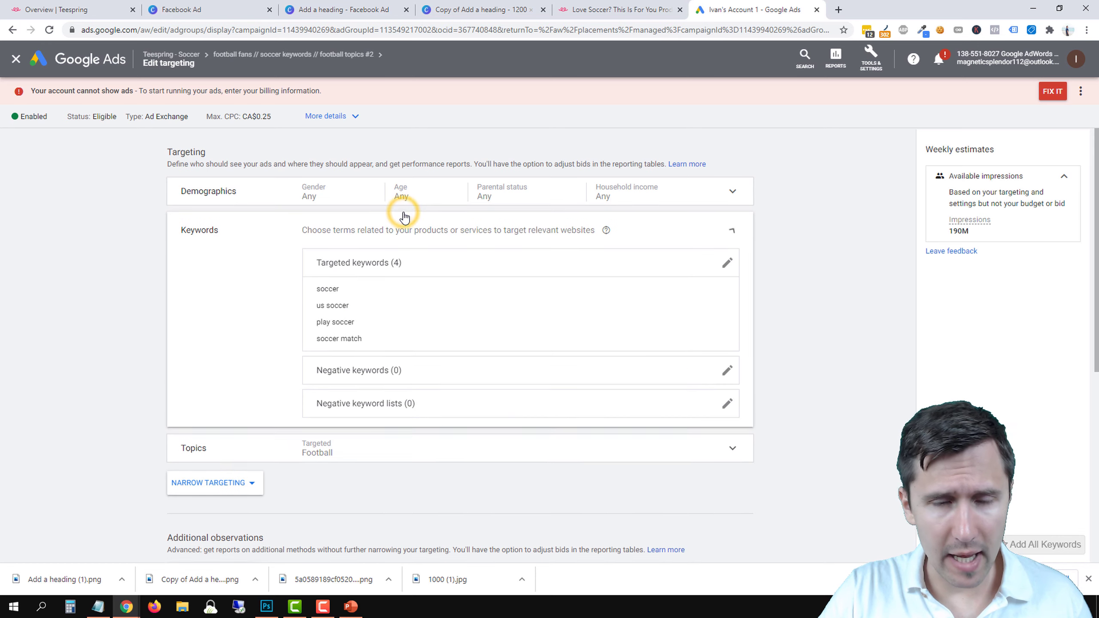
pyautogui.click(726, 275)
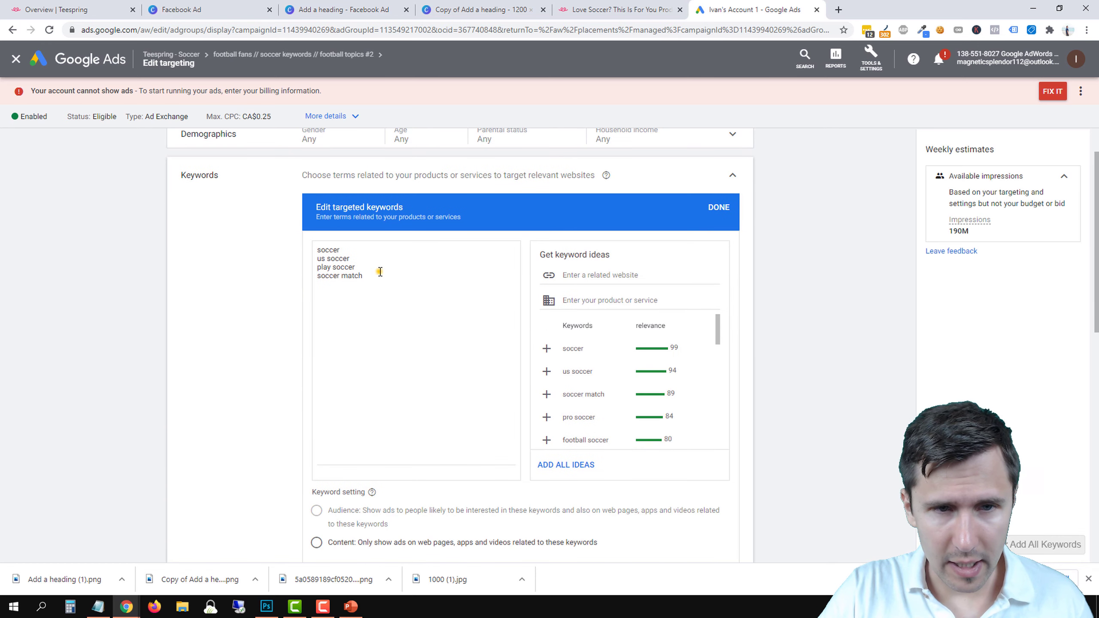
pyautogui.moveTo(380, 272); pyautogui.dragTo(312, 241)
pyautogui.press('BackSpace')
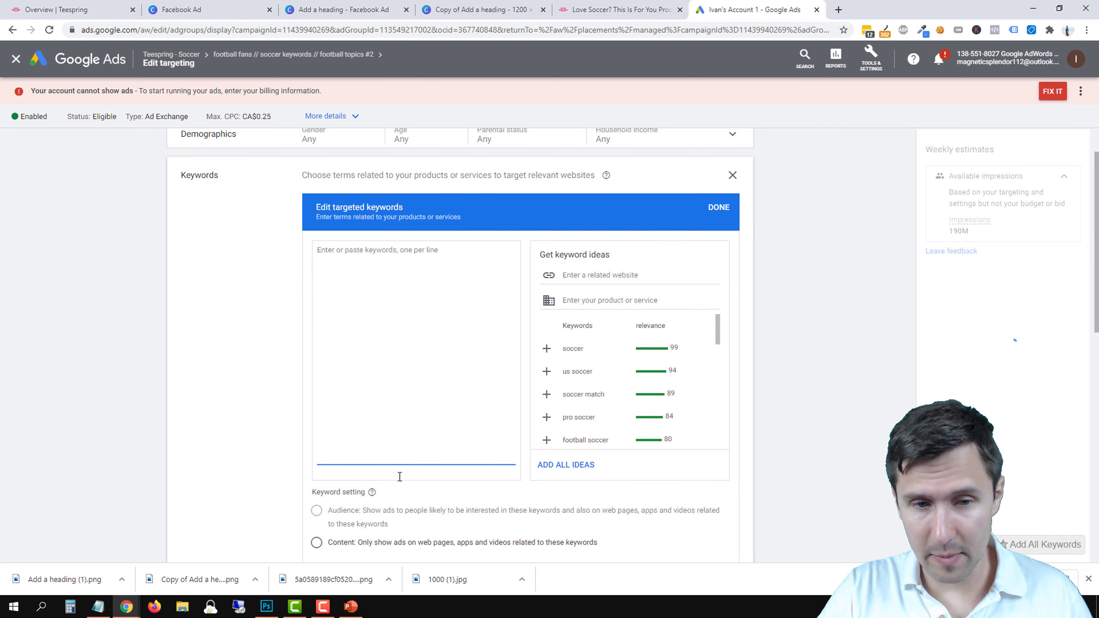
pyautogui.scroll(-2, 240, 432)
pyautogui.scroll(3, 420, 379)
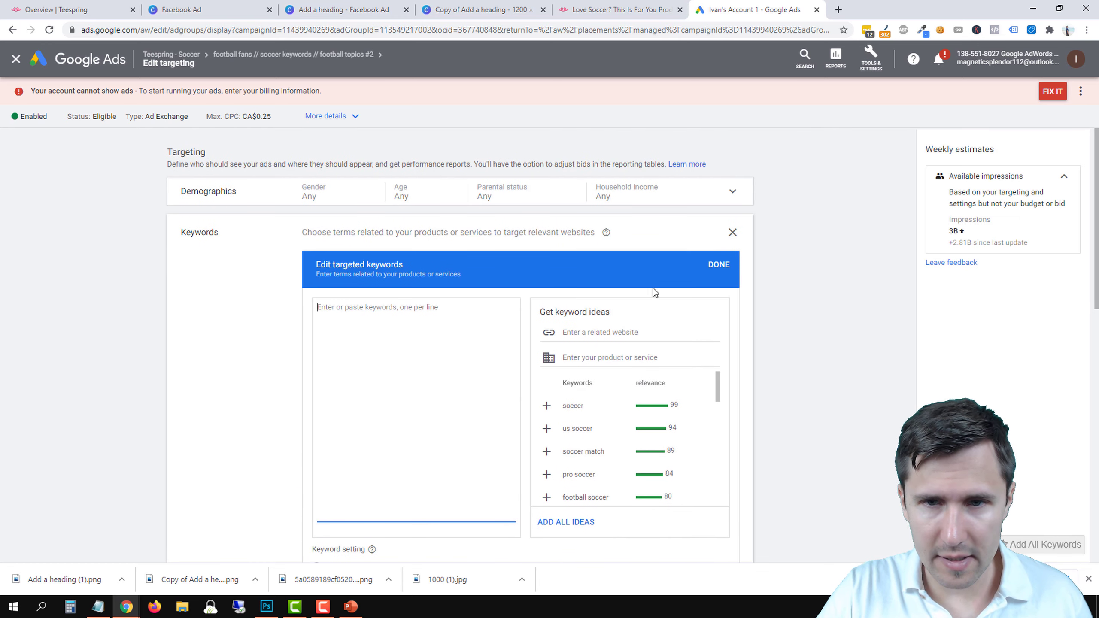
pyautogui.click(717, 266)
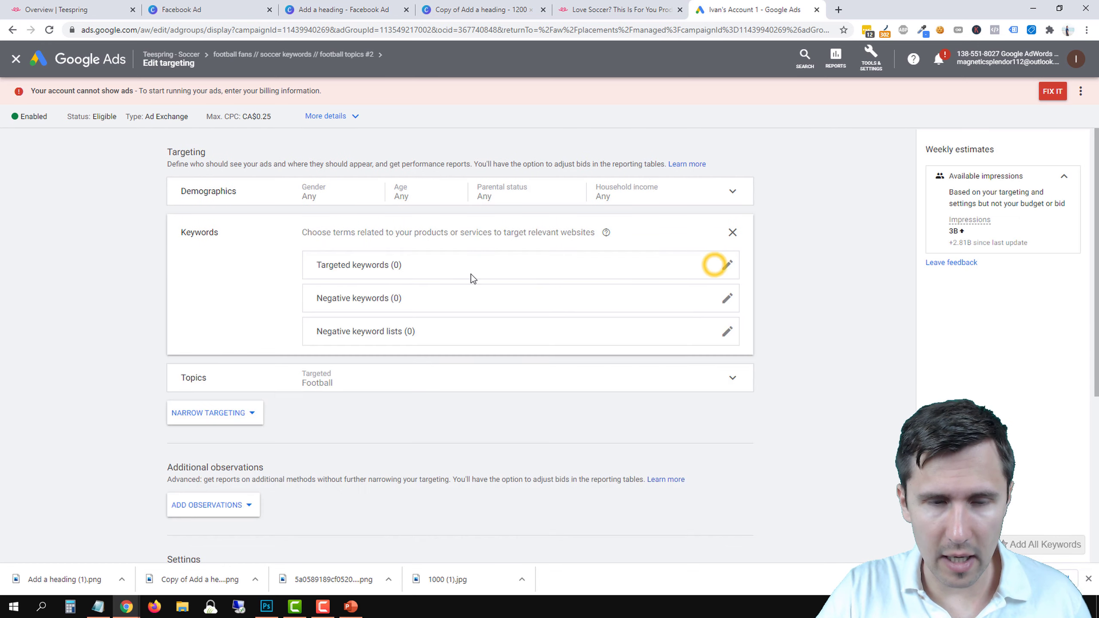
pyautogui.click(734, 231)
# Search the targeting topics for "soccer" and replace the Football topic with Live Sporting Events.
pyautogui.click(375, 229)
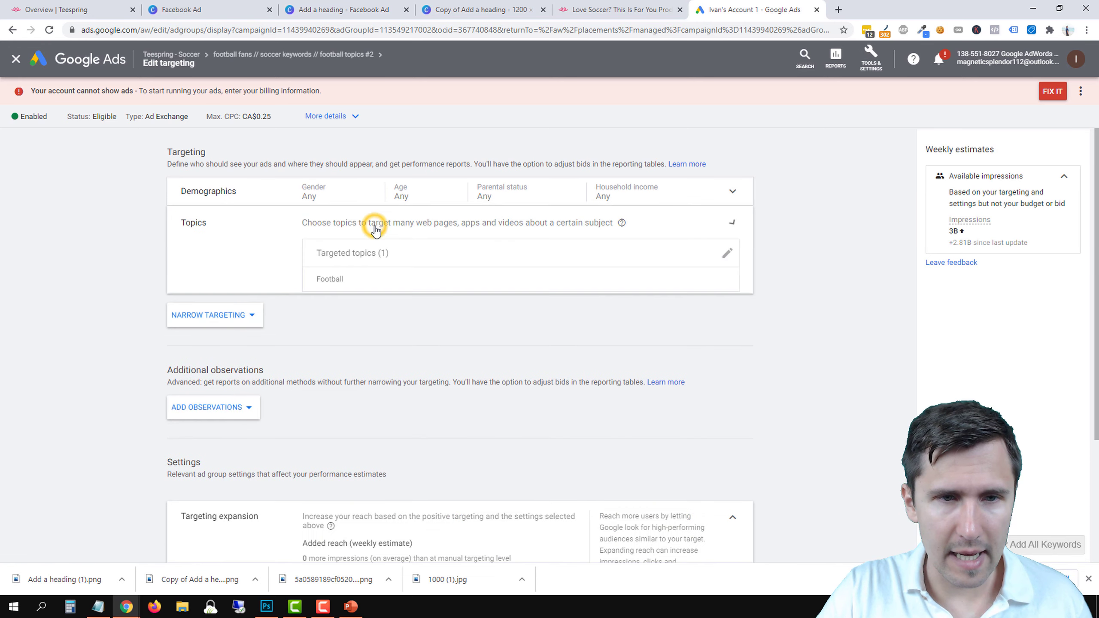
pyautogui.click(727, 265)
pyautogui.scroll(-1, 372, 402)
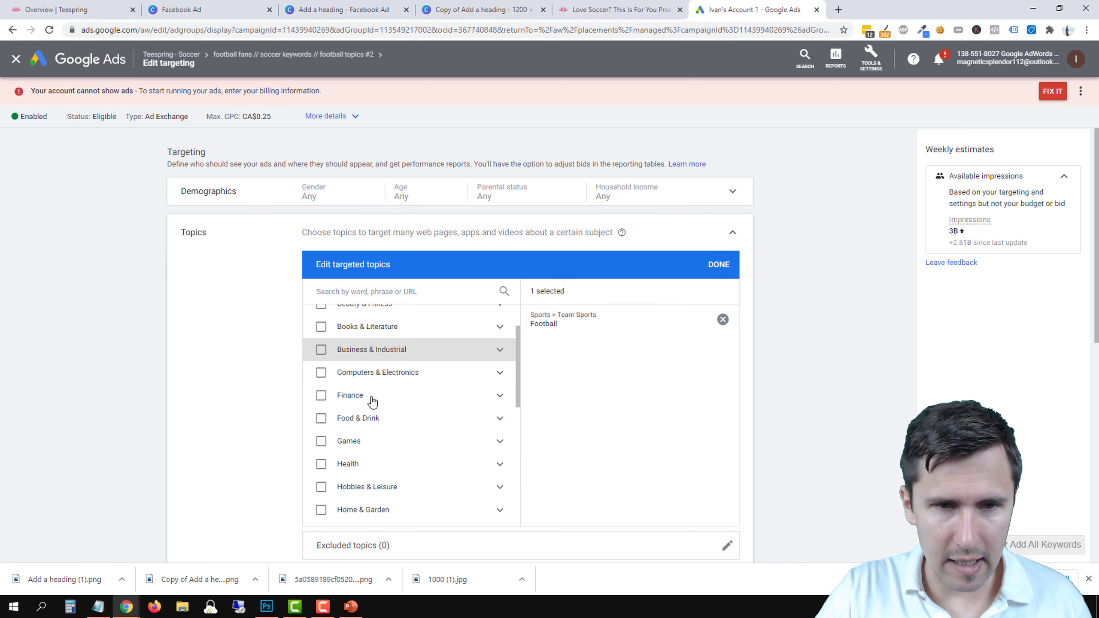
pyautogui.scroll(-1, 372, 402)
pyautogui.click(363, 292)
pyautogui.write('soccer')
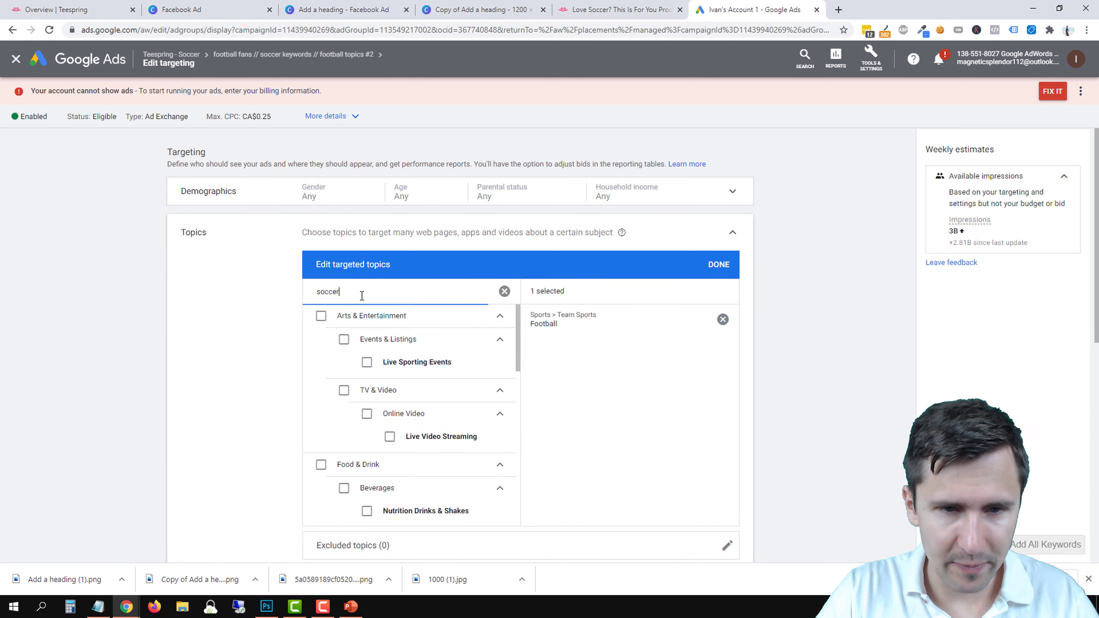
pyautogui.scroll(-1, 404, 356)
pyautogui.scroll(-1, 409, 390)
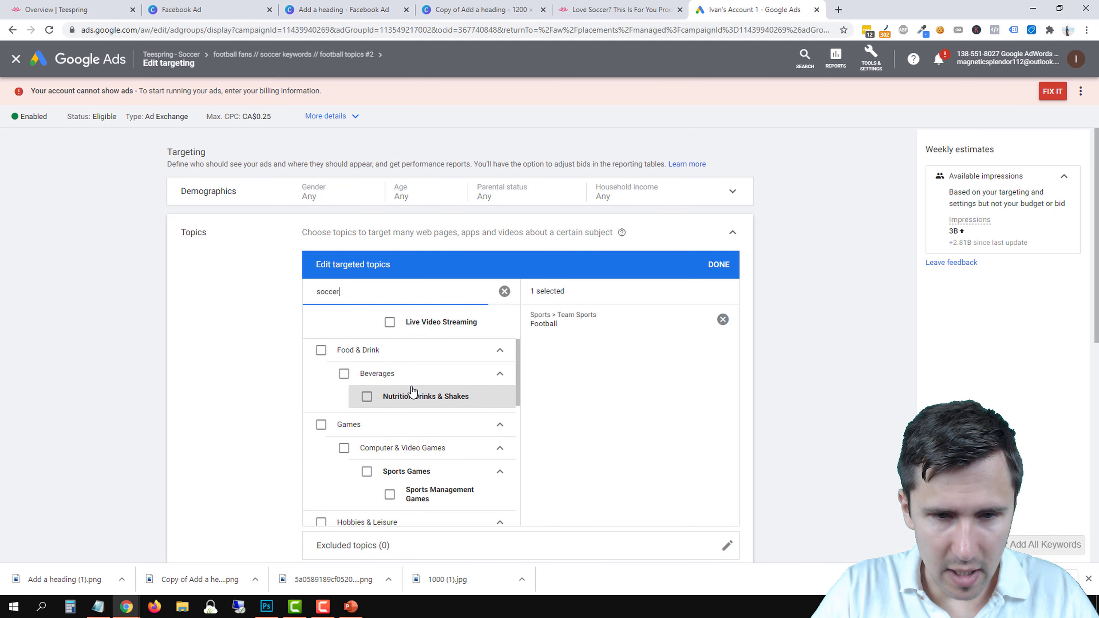
pyautogui.scroll(2, 387, 391)
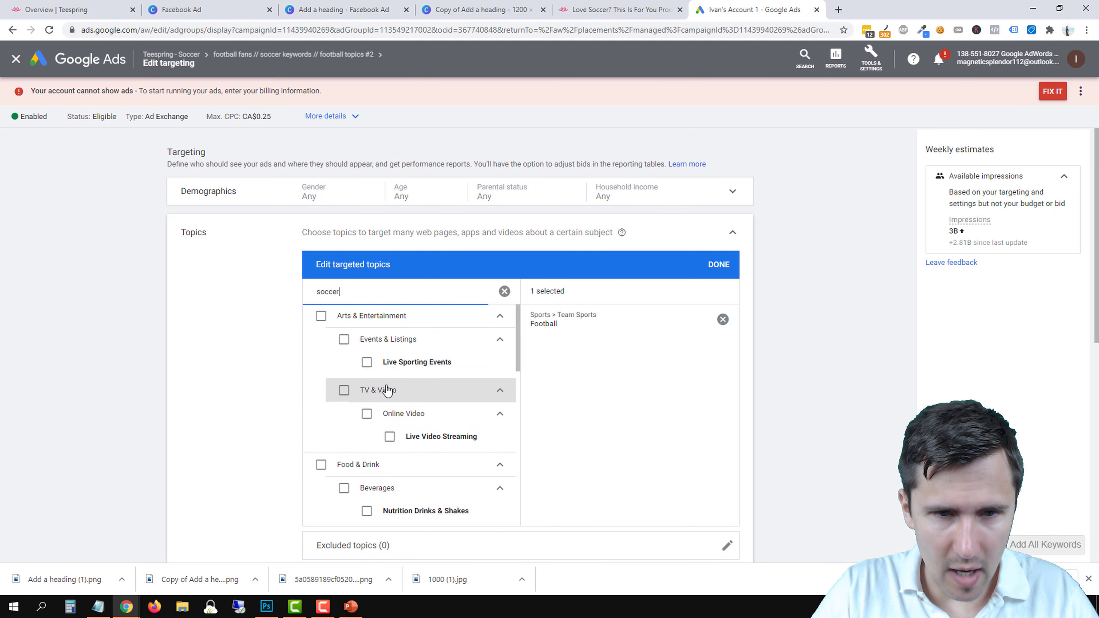
pyautogui.click(367, 362)
pyautogui.scroll(-1, 651, 416)
pyautogui.click(723, 292)
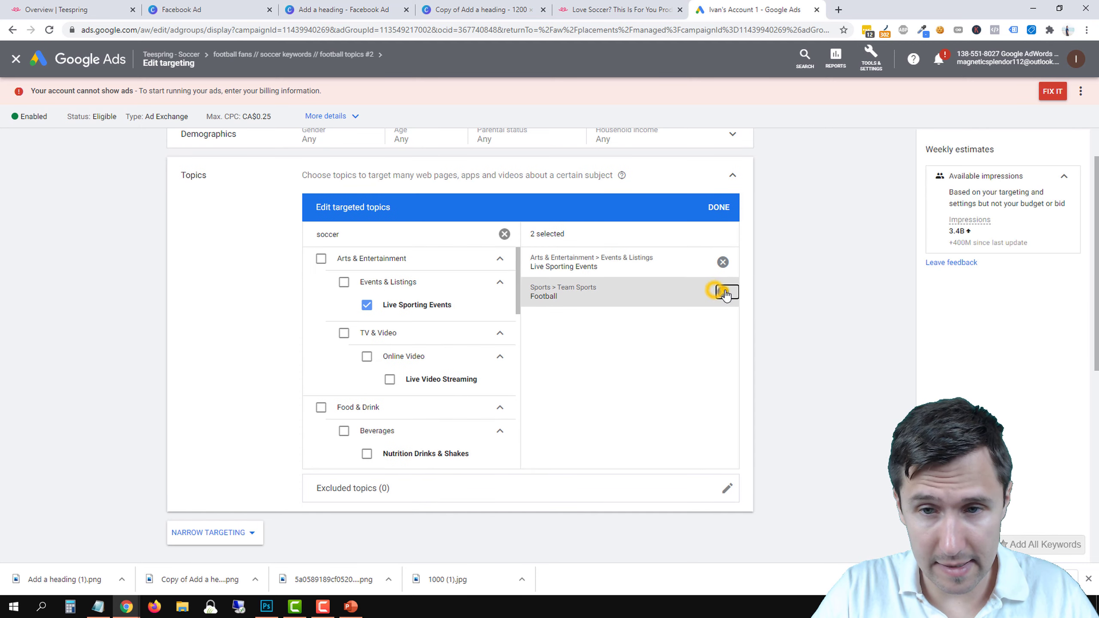
pyautogui.click(719, 207)
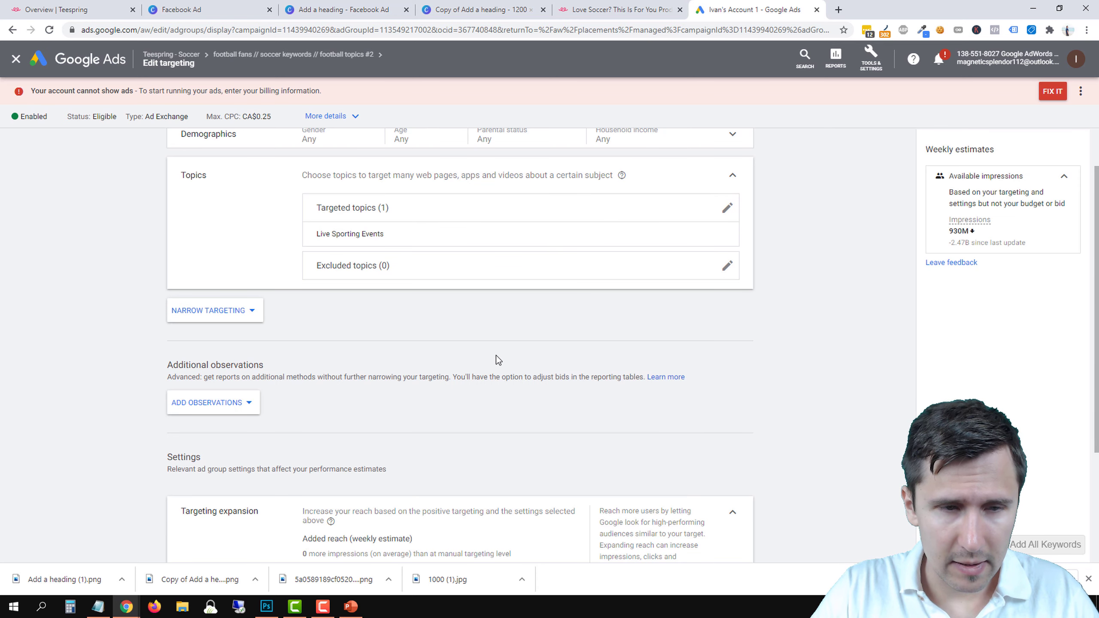
# Look over the options for narrowing the targeting without adding any, and save the ad group's edited targeting.
pyautogui.scroll(-2, 497, 356)
pyautogui.scroll(2, 221, 479)
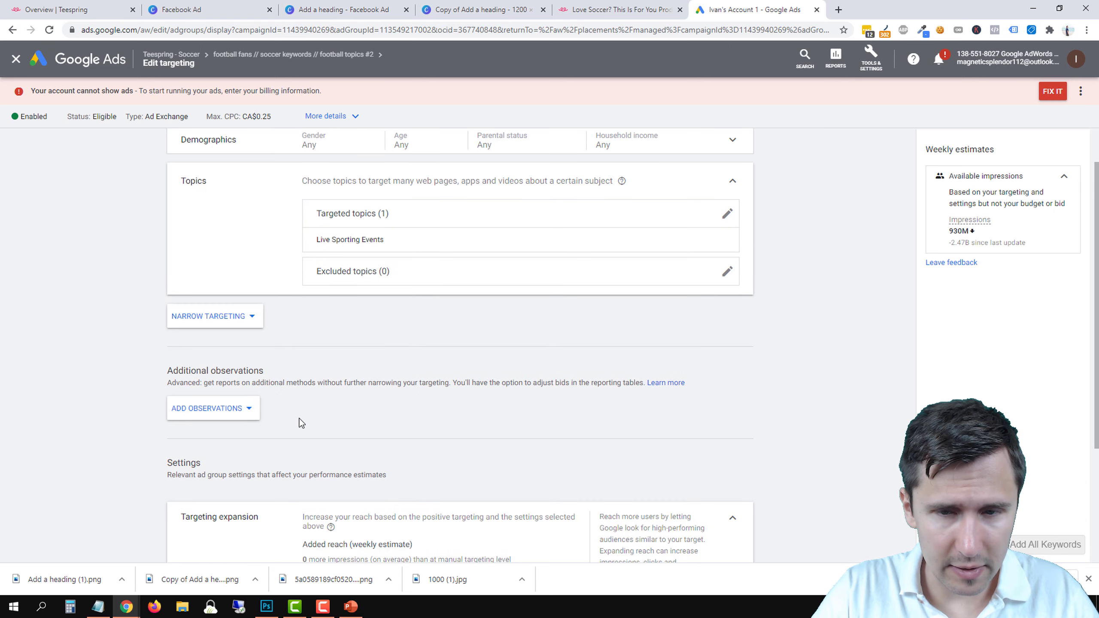
pyautogui.scroll(1, 362, 290)
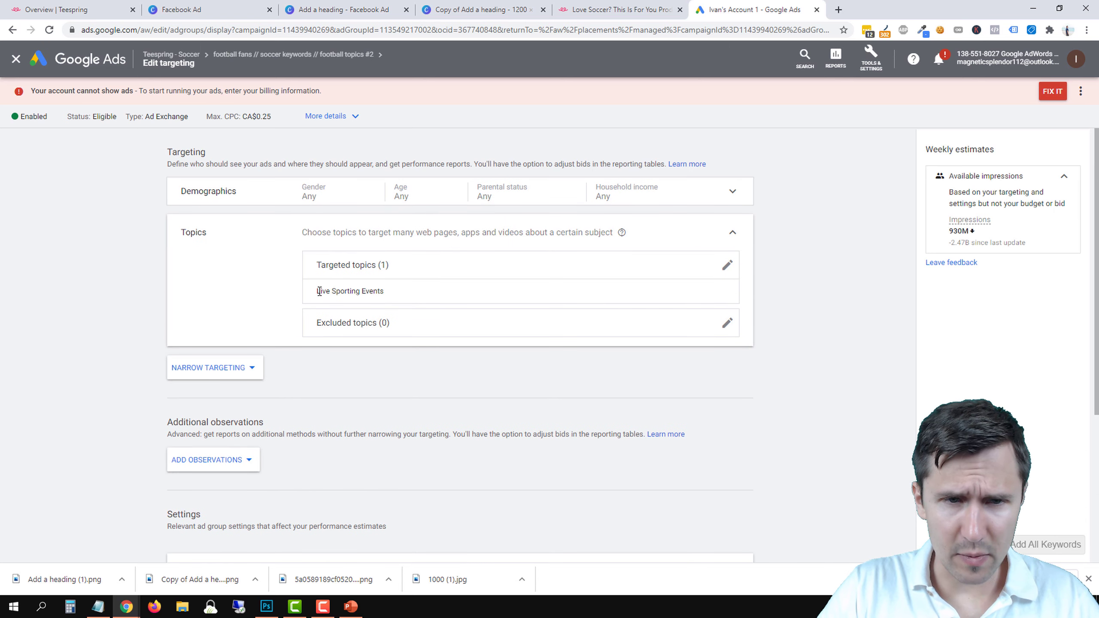
pyautogui.click(245, 367)
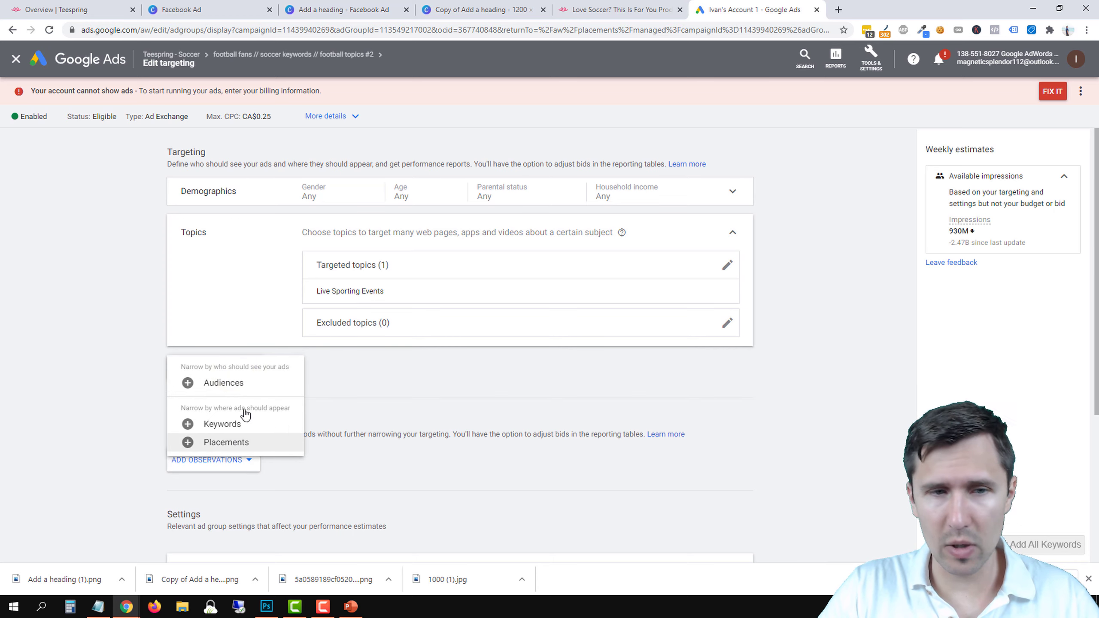
pyautogui.click(455, 402)
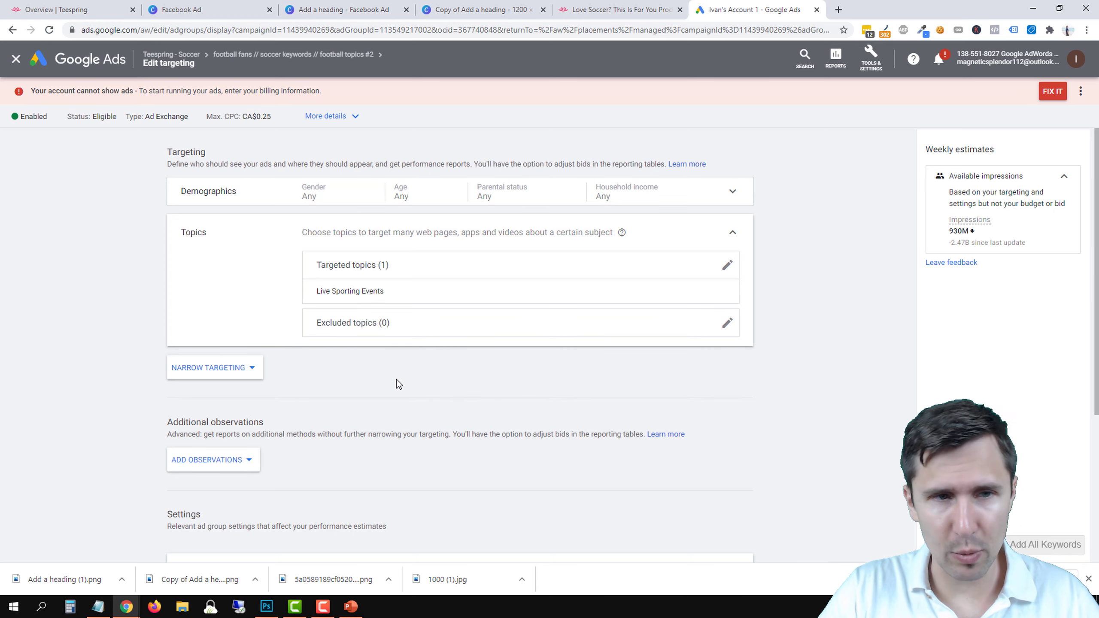
pyautogui.scroll(-2, 398, 381)
pyautogui.scroll(1, 291, 243)
pyautogui.scroll(-5, 363, 377)
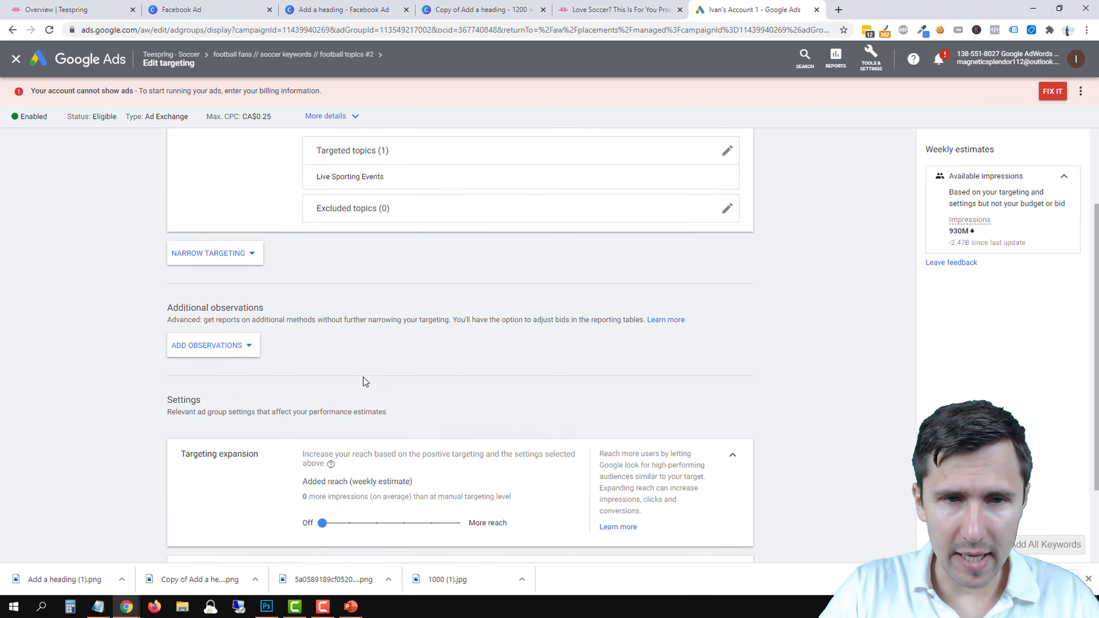
pyautogui.click(187, 503)
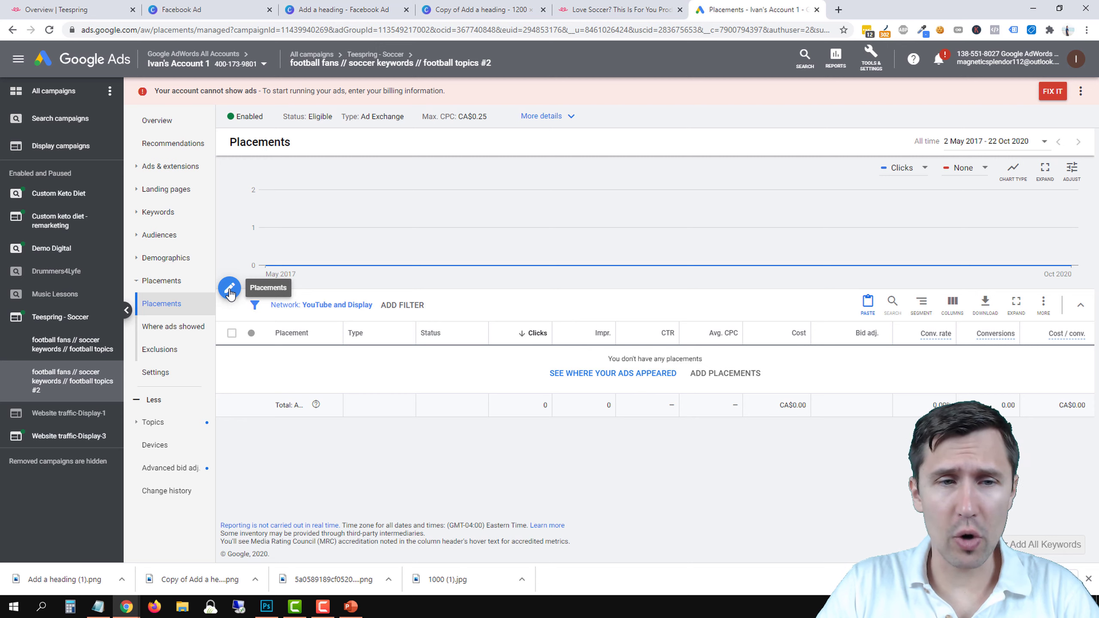
# Review the duplicated ad group's audiences and placements, then open its targeting editor and leave it without changes.
pyautogui.click(163, 246)
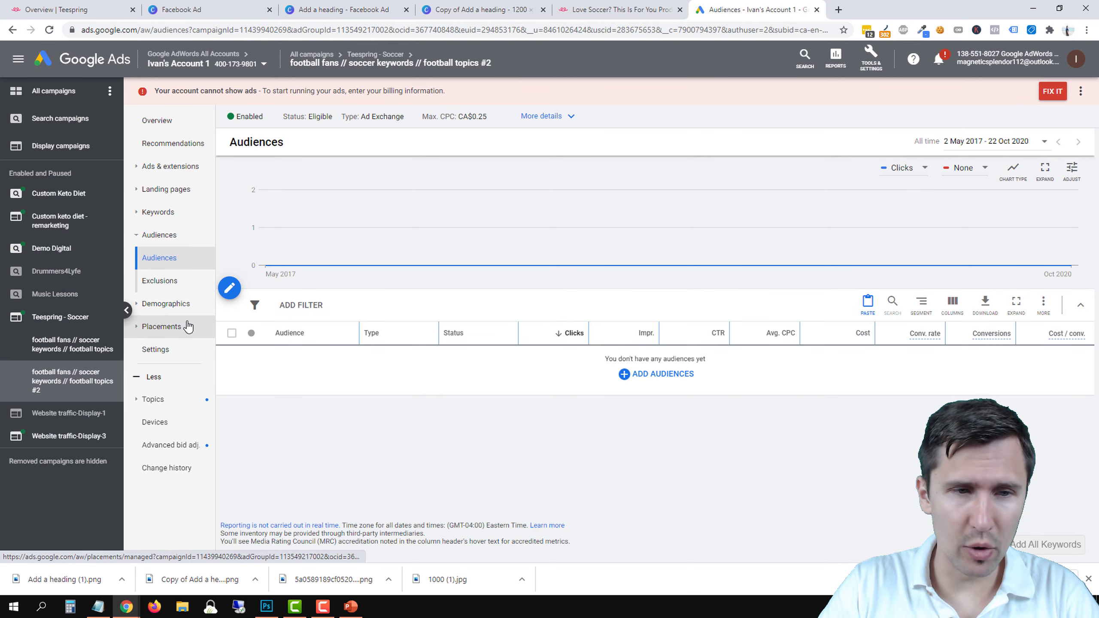
pyautogui.click(164, 328)
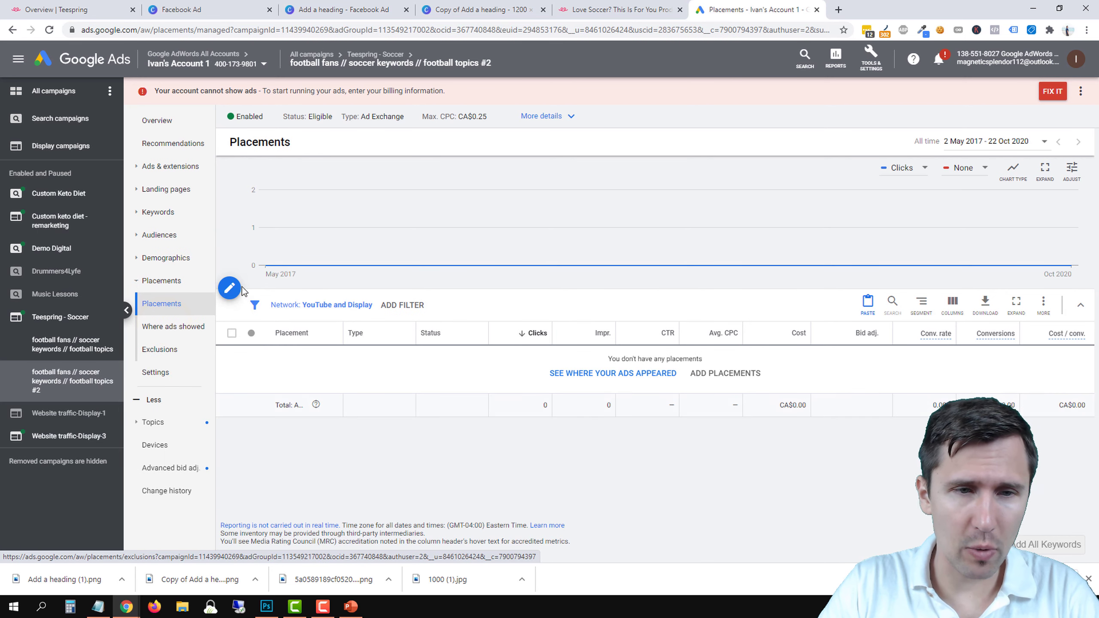
pyautogui.click(221, 292)
pyautogui.click(277, 368)
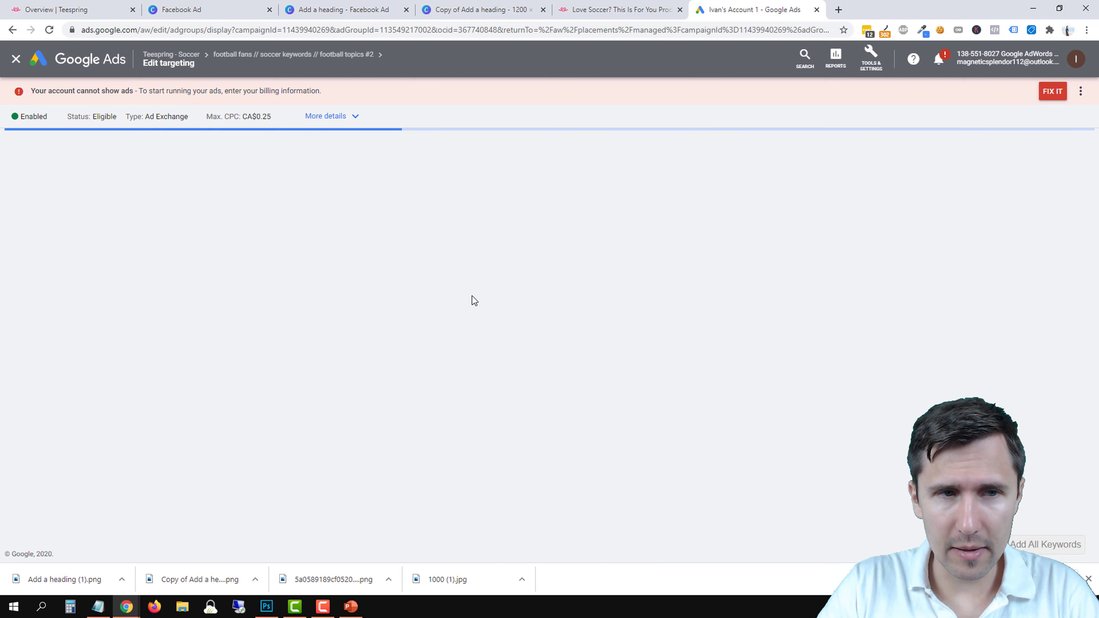
pyautogui.click(16, 64)
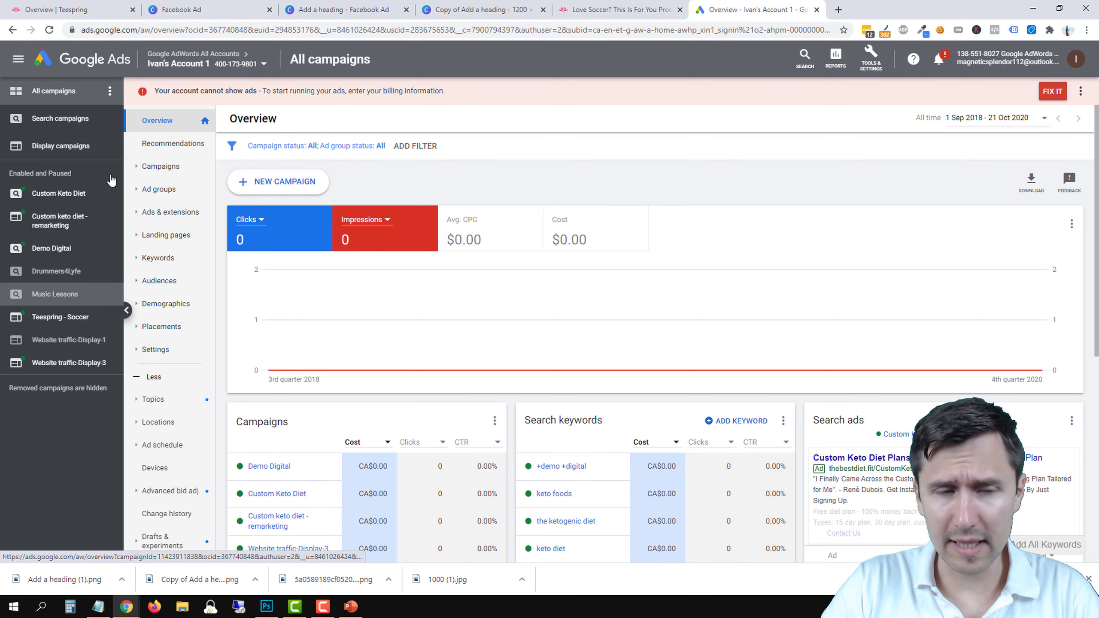
# Rename the duplicated ad group in the Teespring - Soccer campaign to "topic live sporting events".
pyautogui.click(56, 323)
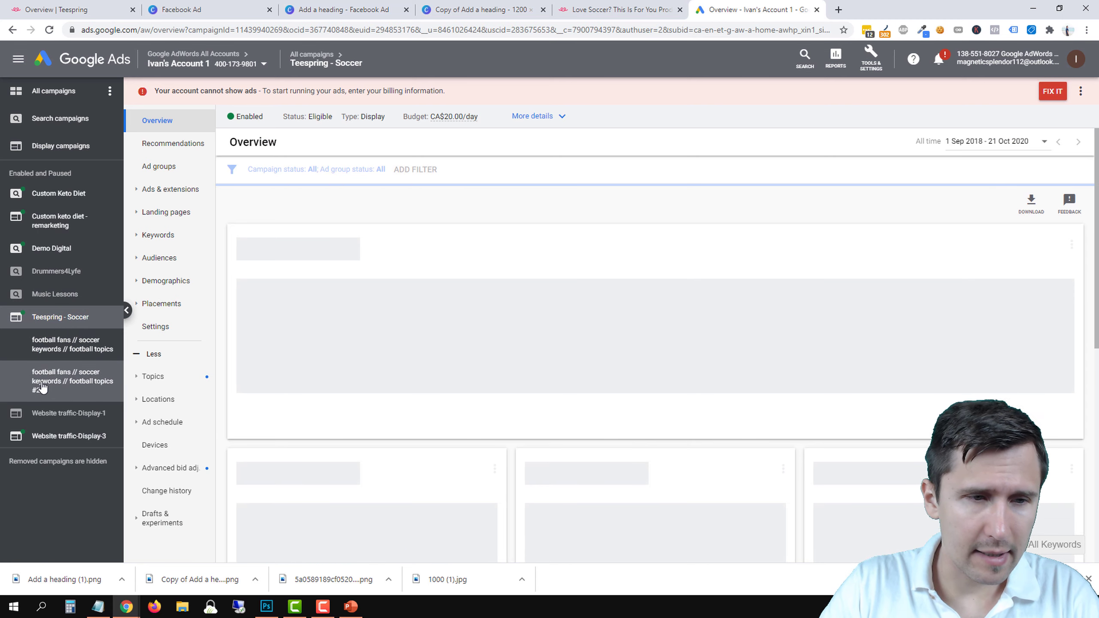
pyautogui.click(159, 167)
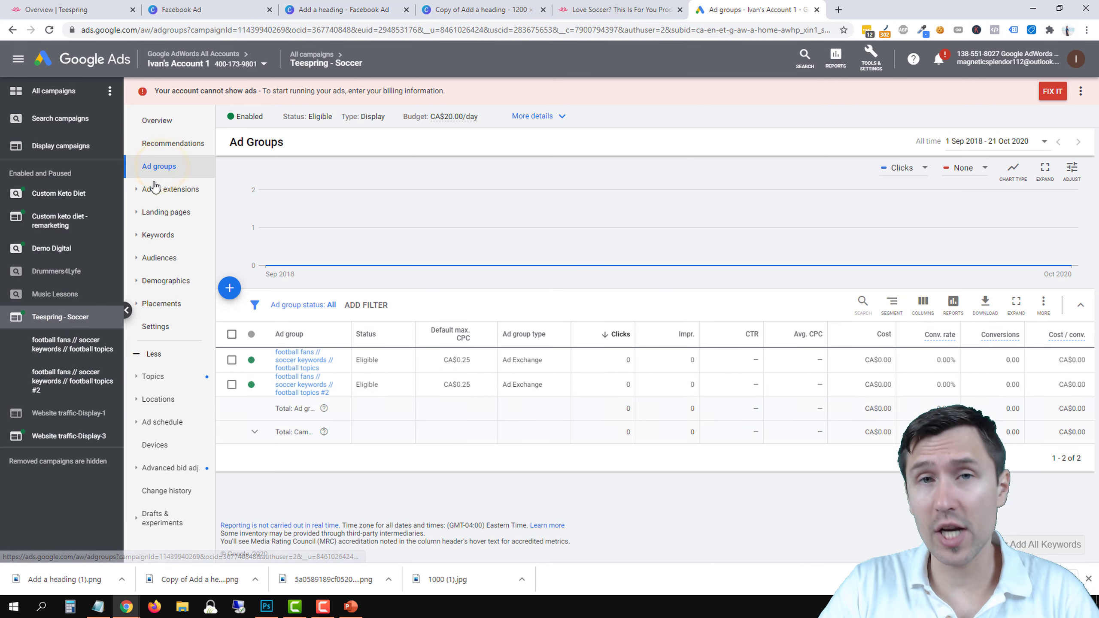
pyautogui.click(344, 385)
pyautogui.tripleClick(343, 399)
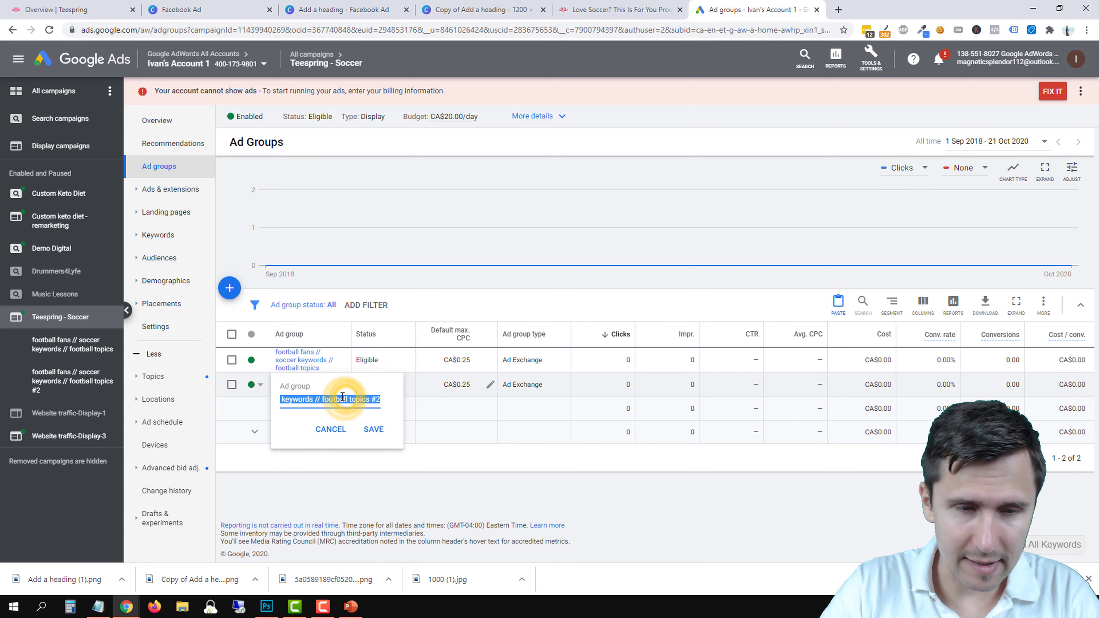
pyautogui.write('live')
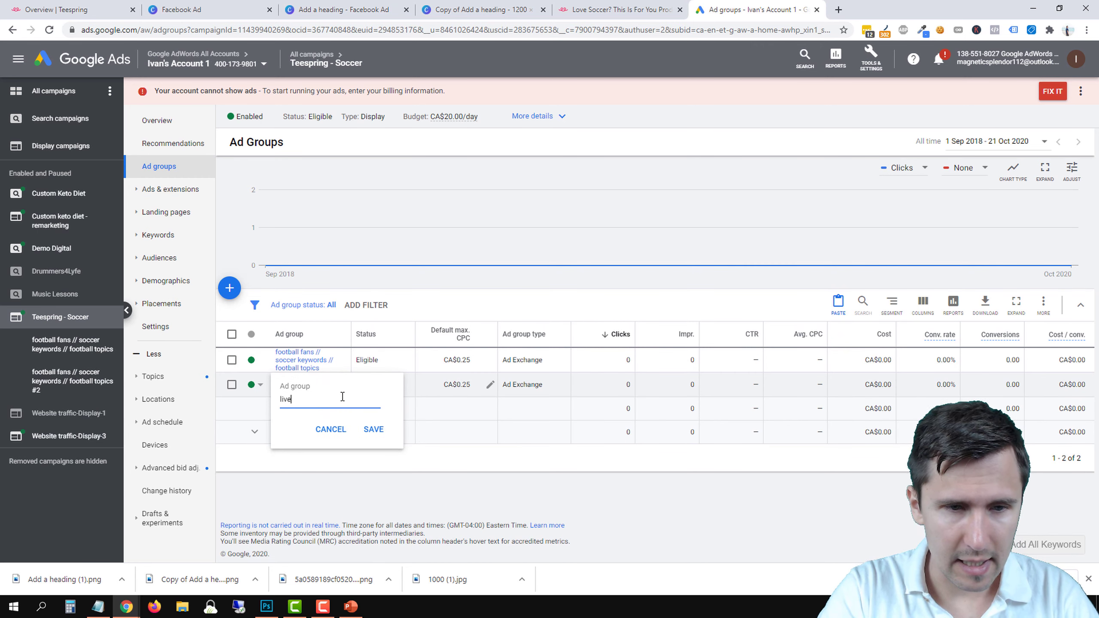
pyautogui.press('BackSpace')
pyautogui.press('BackSpace')
pyautogui.press('BackSpace')
pyautogui.press('BackSpace')
pyautogui.write('topic')
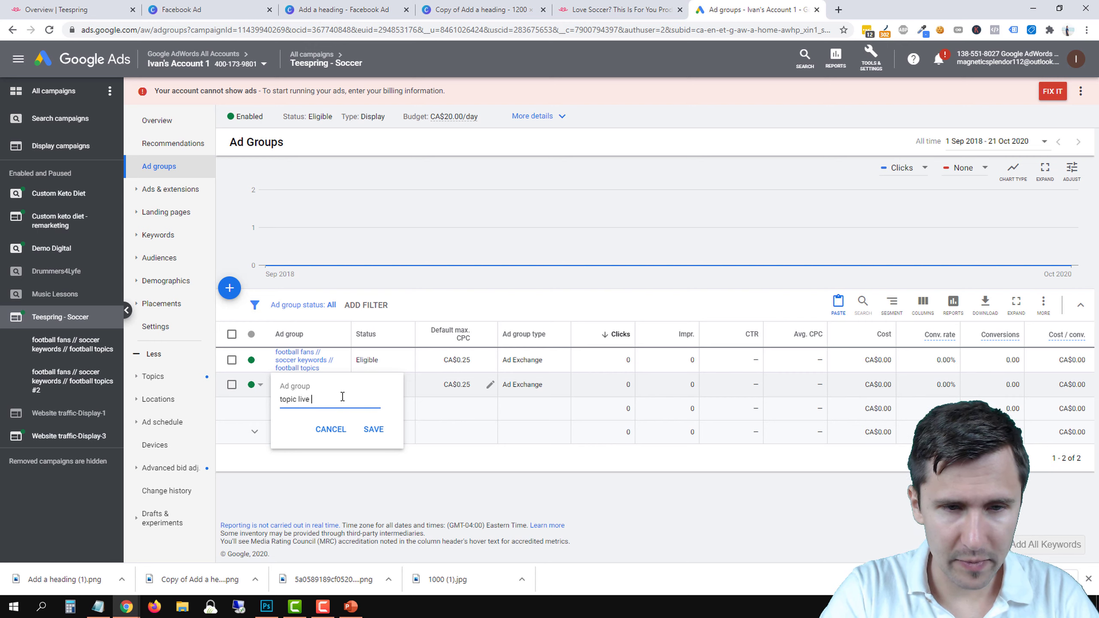
pyautogui.write(' live sporting events')
pyautogui.press('Return')
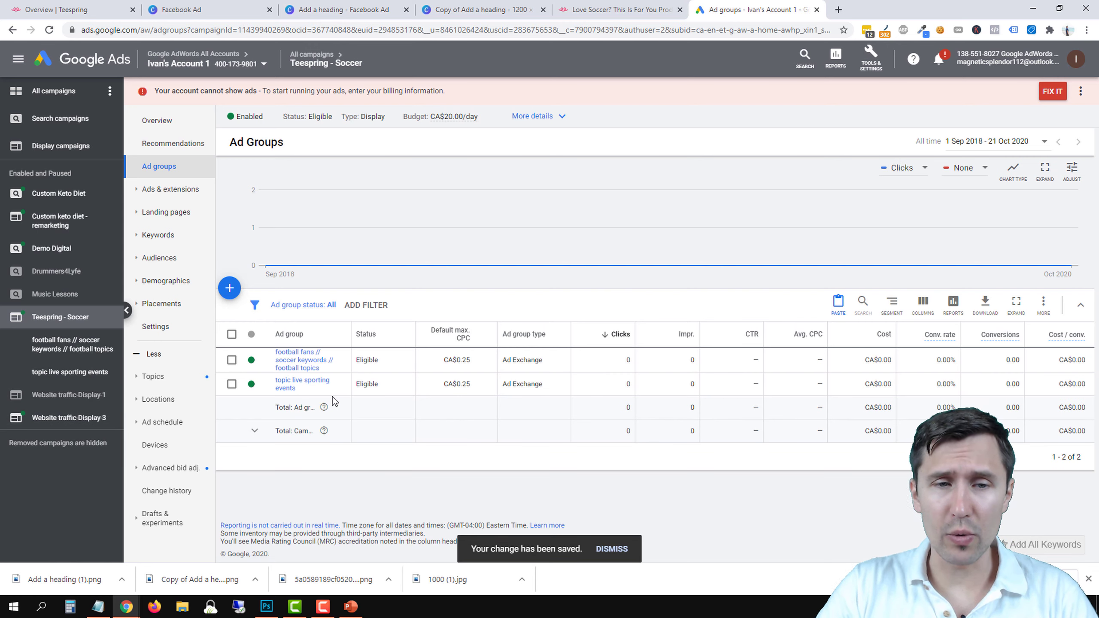
# Open the responsive display ad of the "topic live sporting events" ad group in the ad editor and return to the ads list.
pyautogui.click(303, 384)
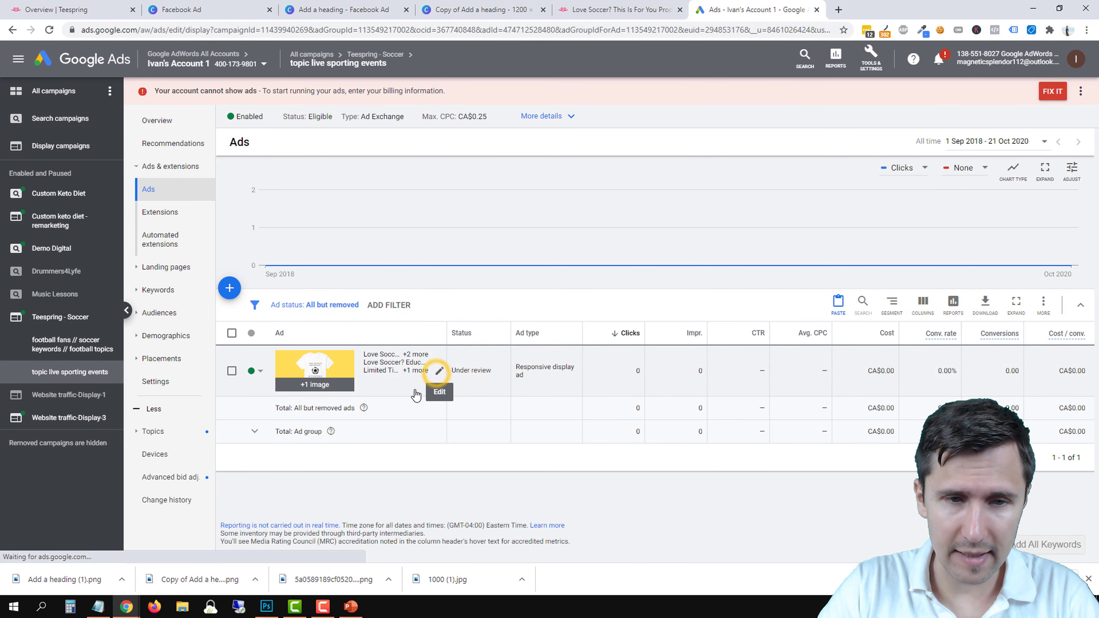
pyautogui.click(438, 373)
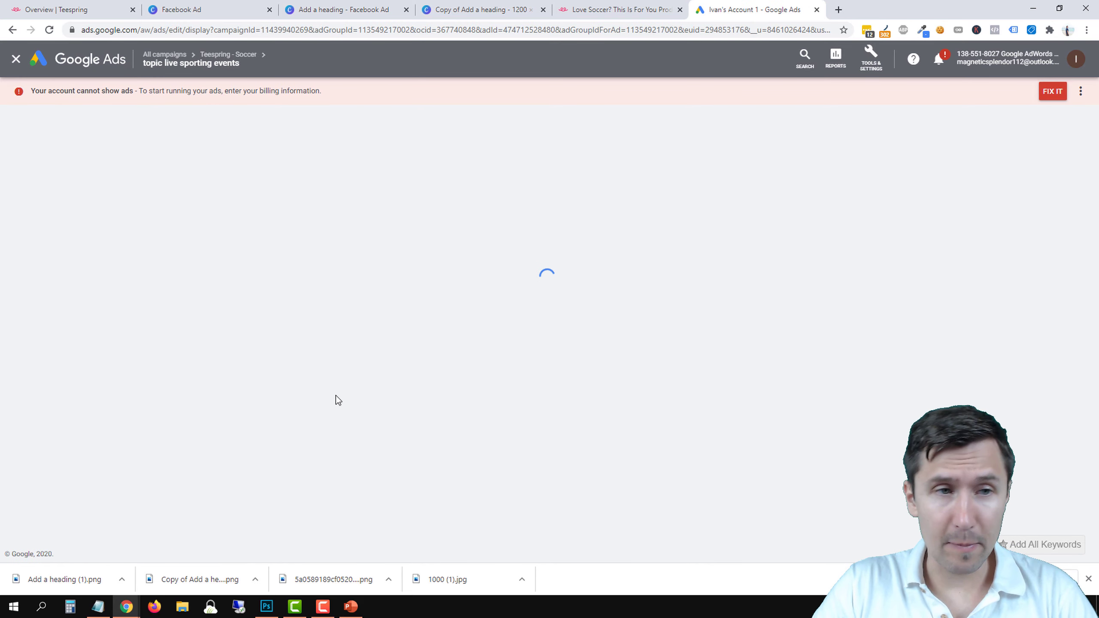
pyautogui.click(216, 525)
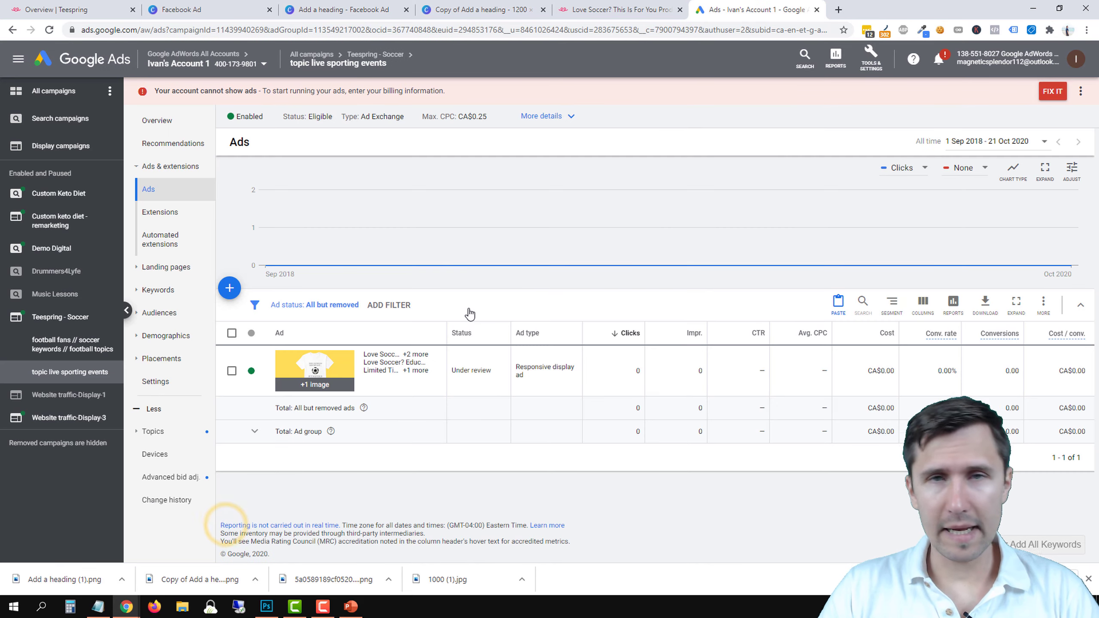